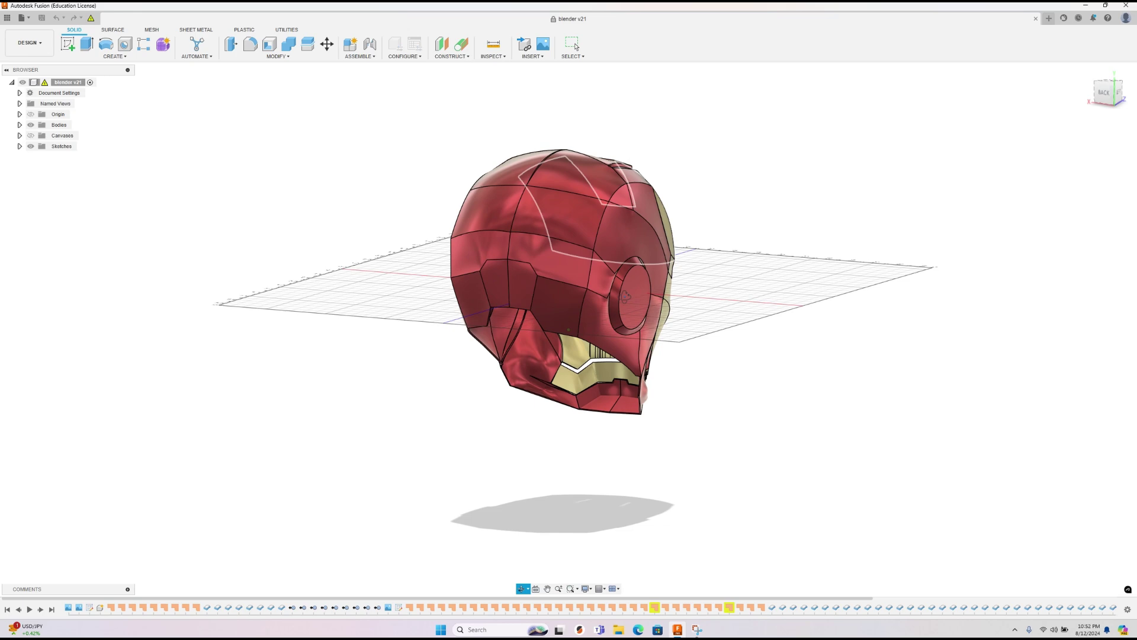
Step: Examine the finished Iron Man helmet model from the back, side and front
shift+middle_drag(447, 295, 592, 301)
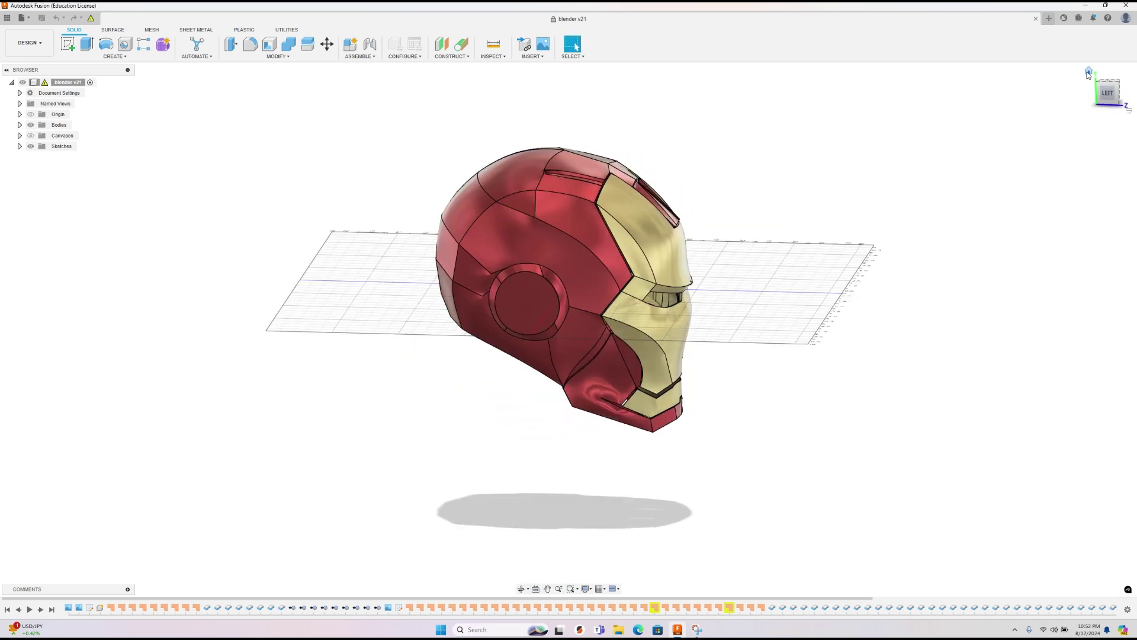
click(1089, 72)
click(515, 320)
click(509, 394)
click(913, 242)
mouse_move(583, 313)
shift+middle_down()
mouse_move(698, 302)
mouse_move(597, 306)
shift+middle_up()
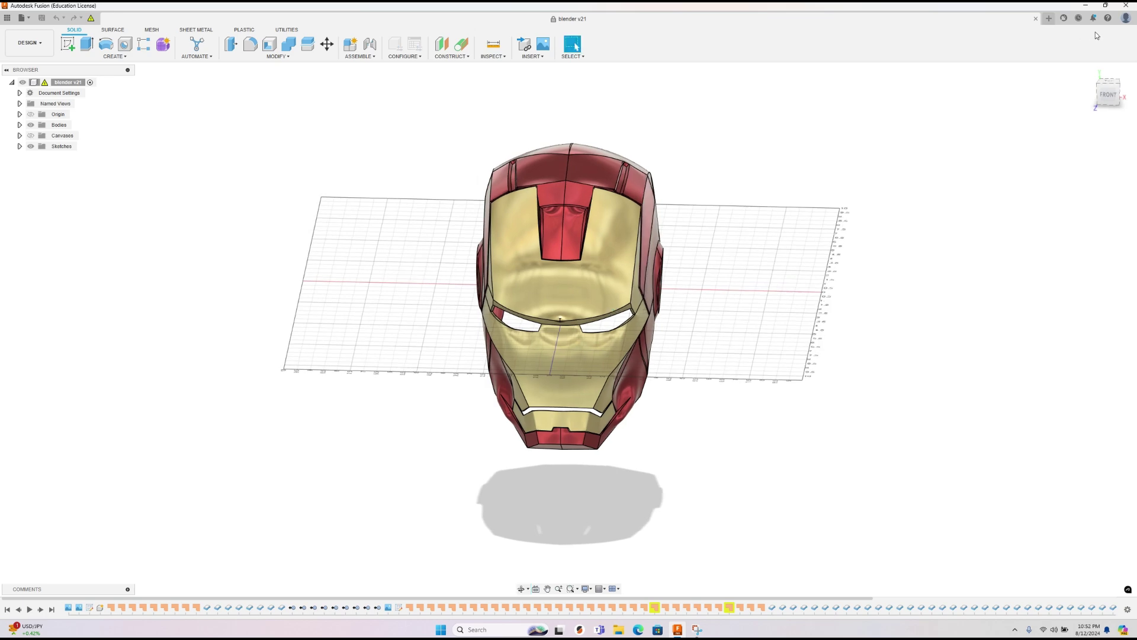
click(1088, 72)
Step: Create a new blank design, checking the finished helmet in the blender v21 document for reference before returning to it
click(1048, 19)
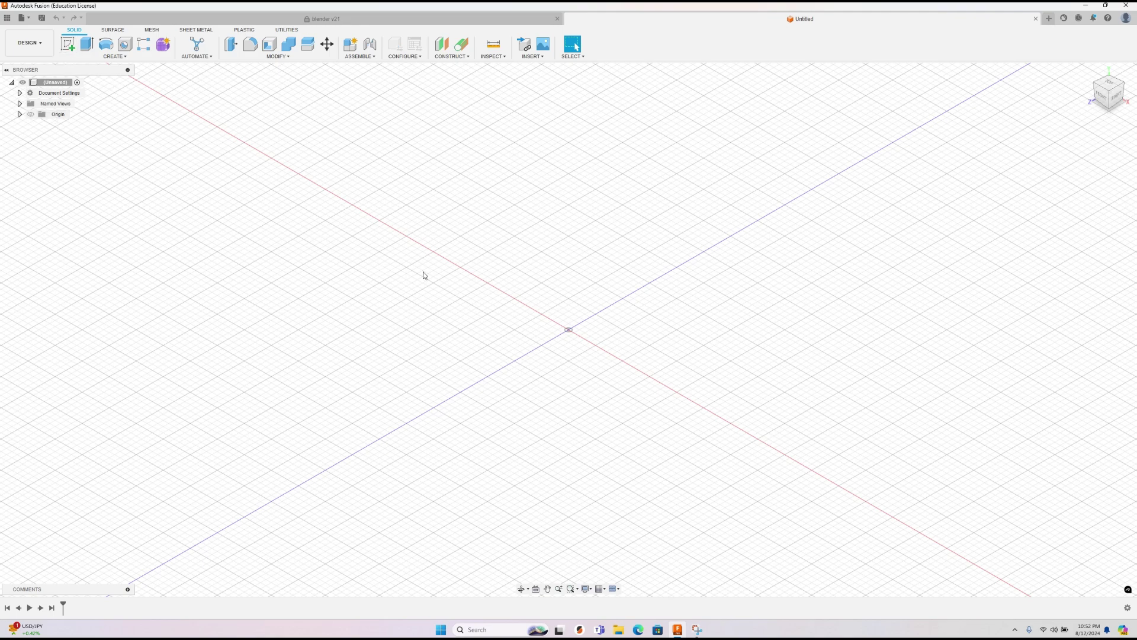
click(401, 17)
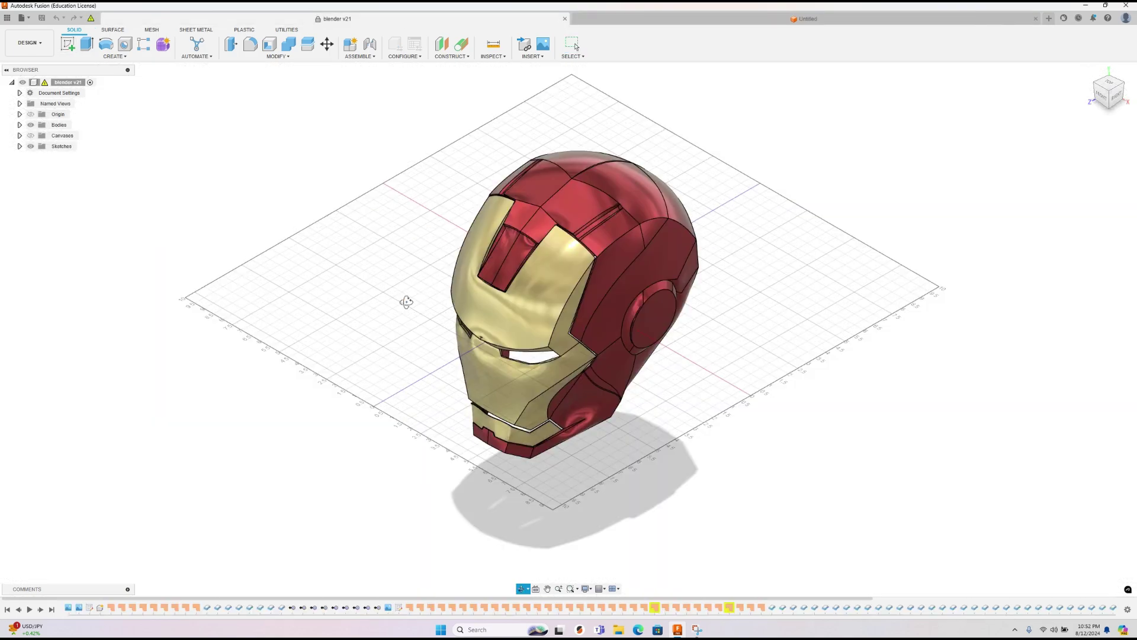
shift+middle_drag(477, 293, 441, 284)
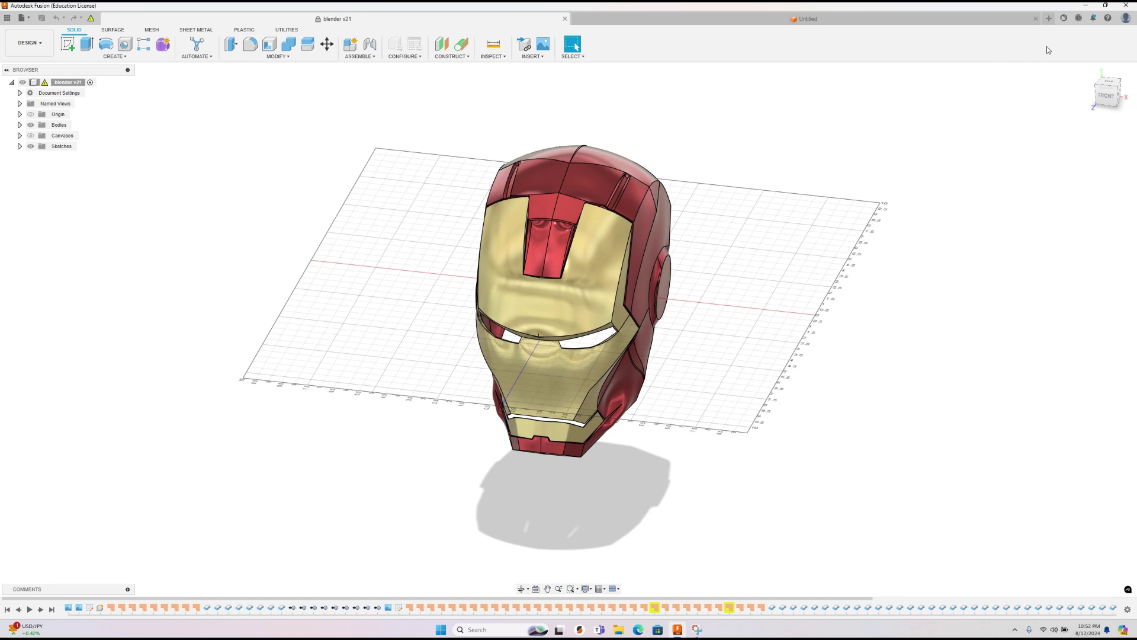
click(1091, 73)
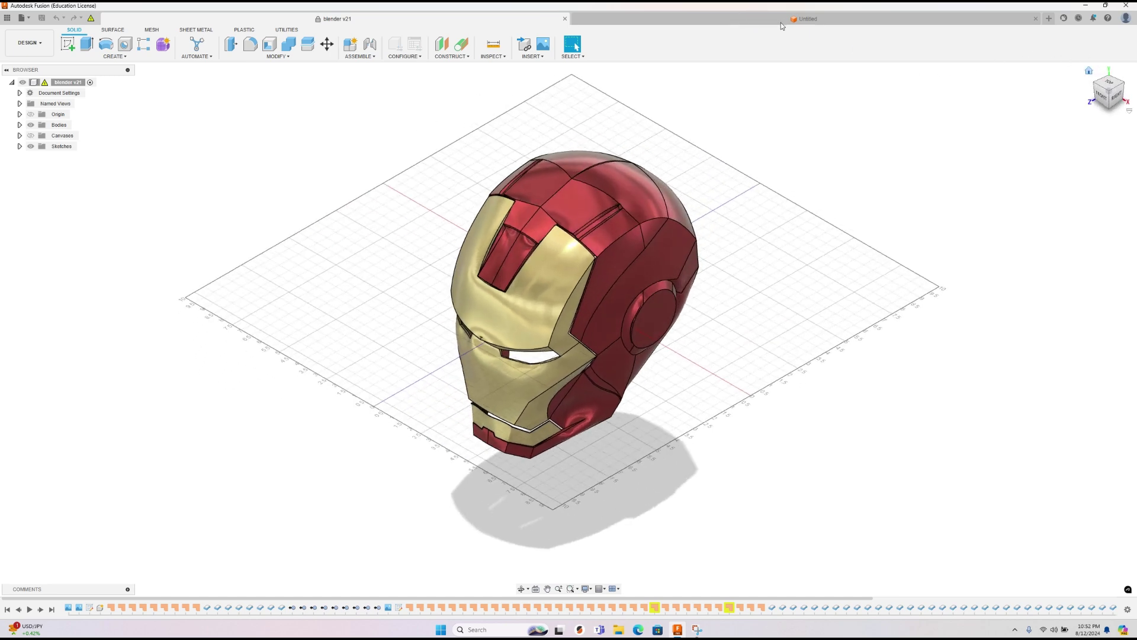
click(790, 21)
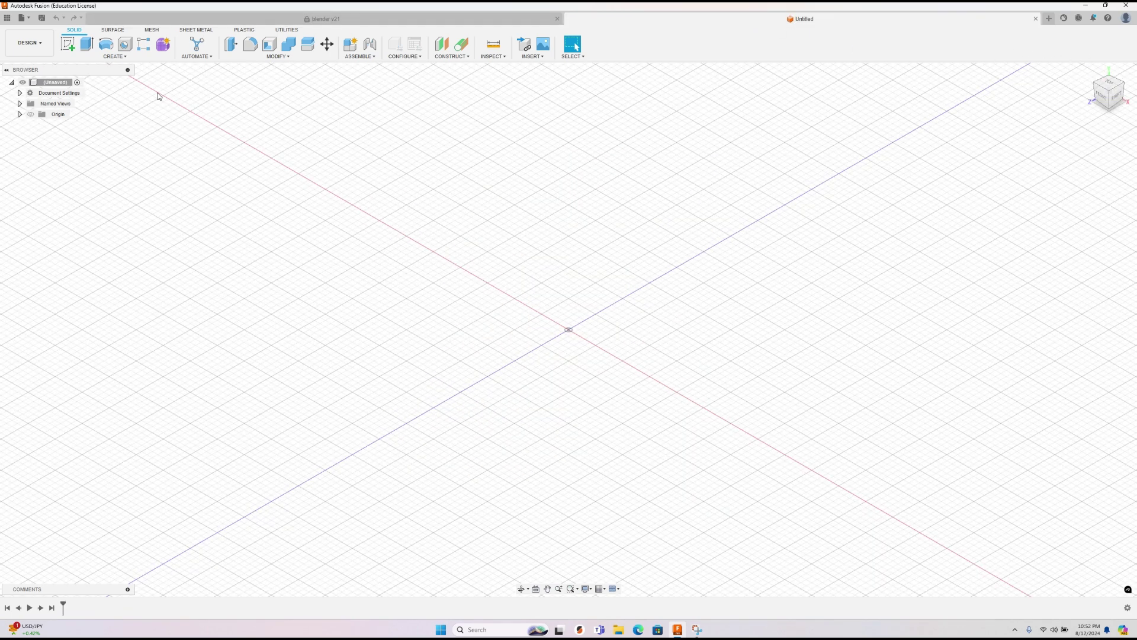
Step: Insert the IM_FrontSide image from the computer as a canvas on the XY plane, enlarged to a plane scale of about 3.53
click(524, 44)
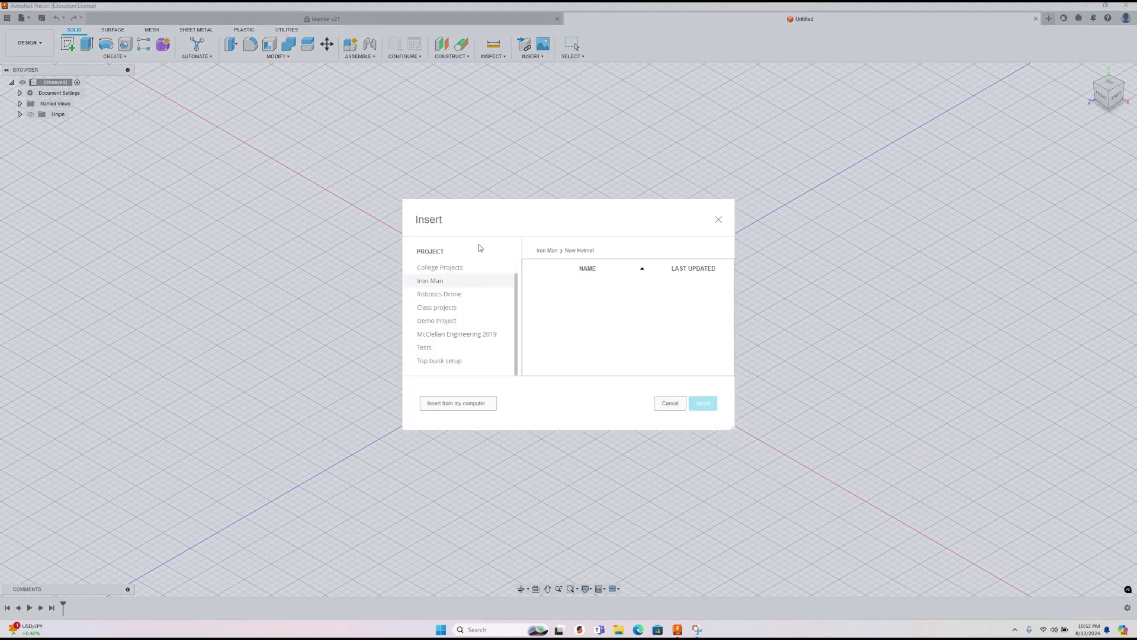
click(458, 403)
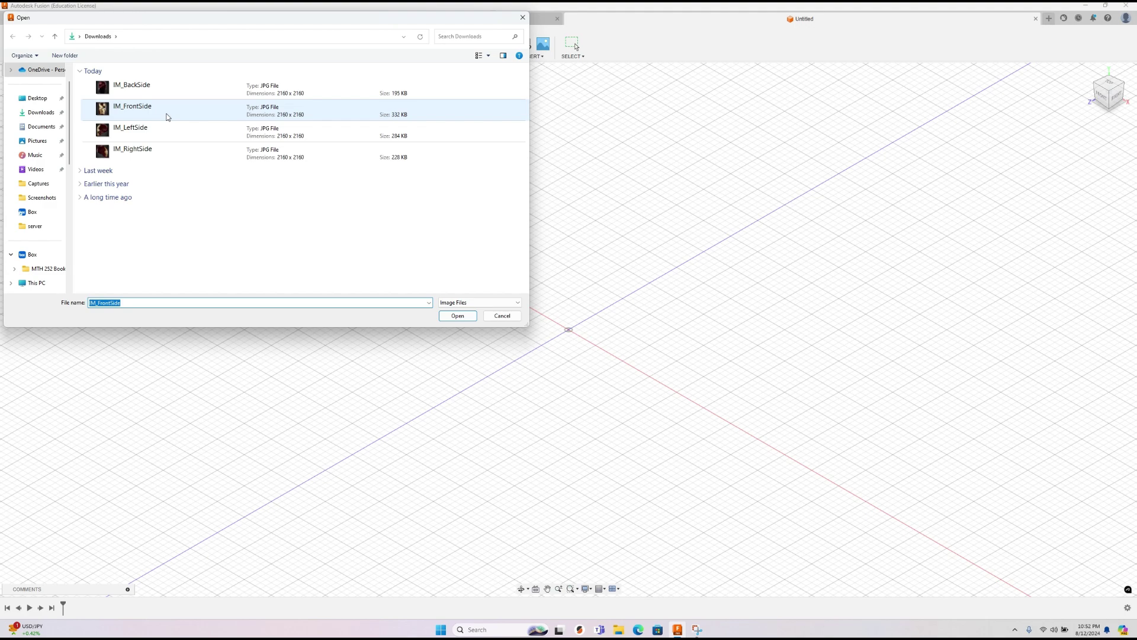
click(458, 316)
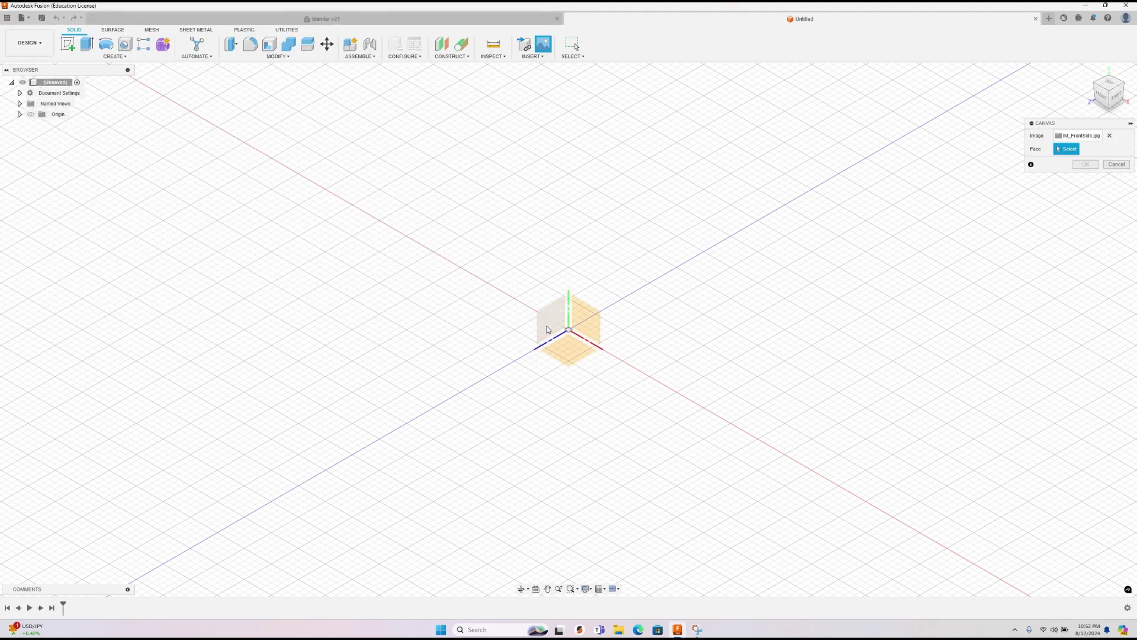
click(583, 327)
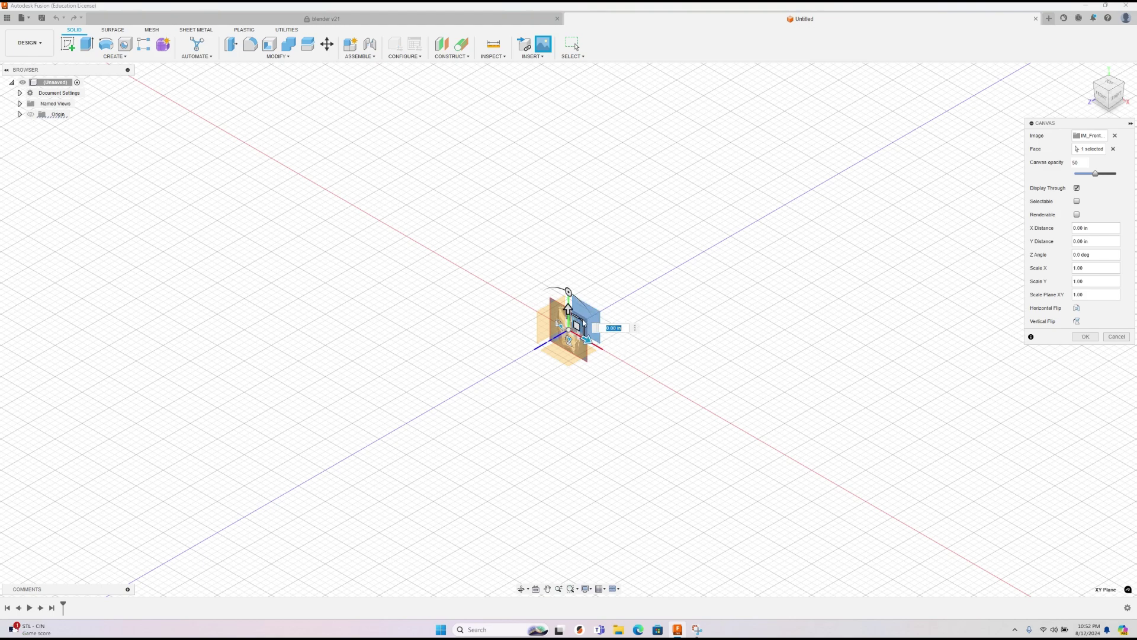
drag(581, 321, 676, 286)
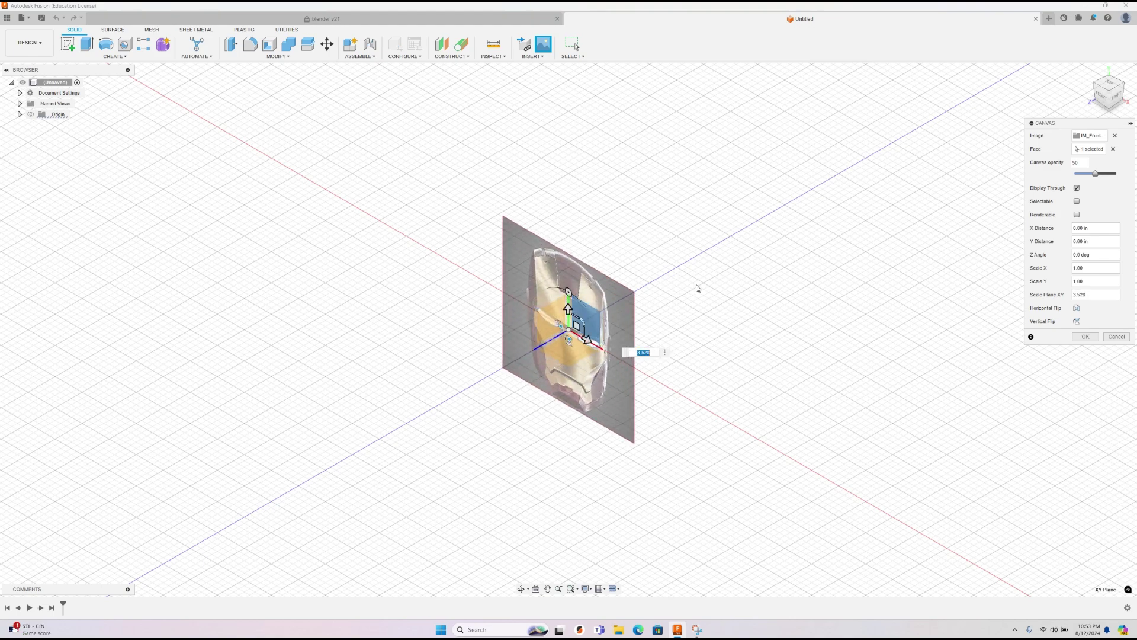
click(1089, 337)
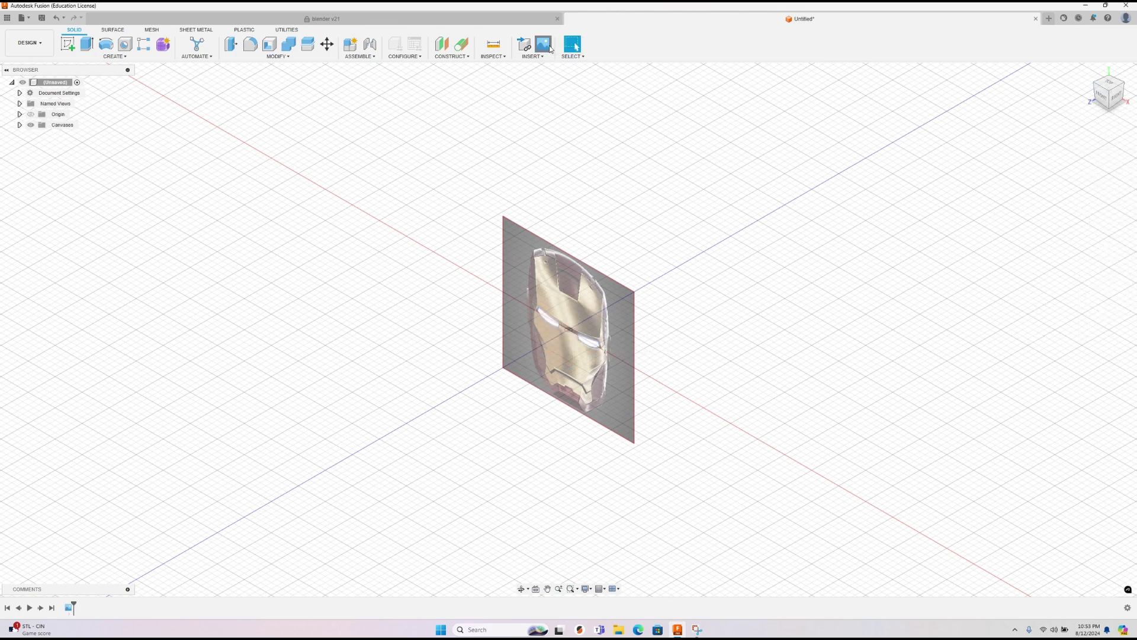
Step: Insert the IM_LeftSide image as a canvas on the YZ plane at a plane scale of about 3.5, and expand the Canvases folder
click(524, 44)
click(458, 402)
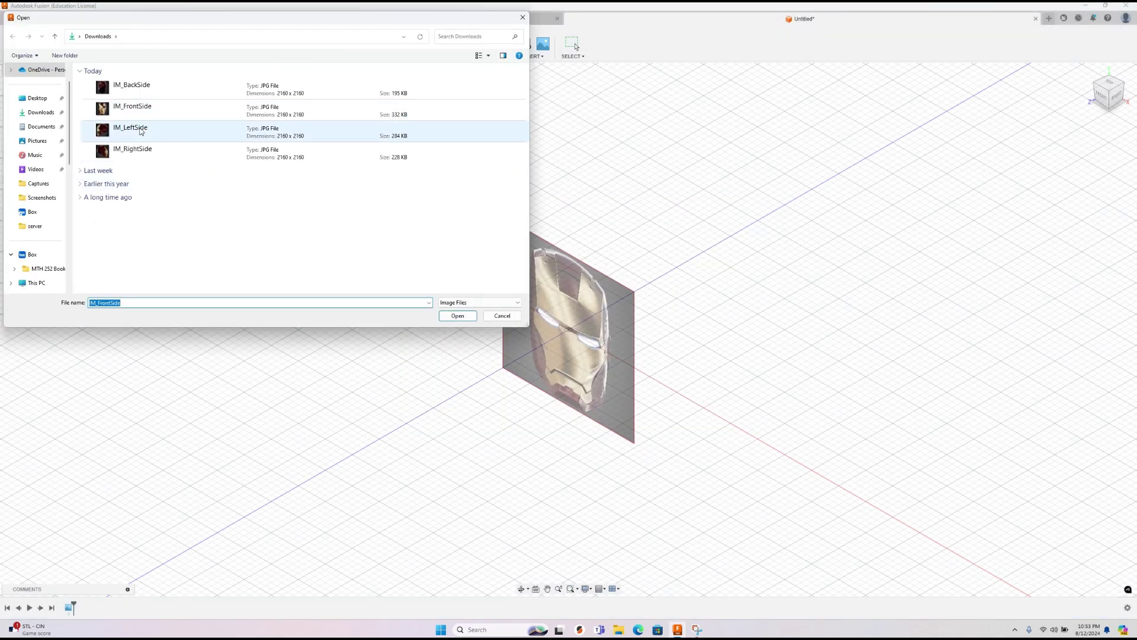
click(130, 128)
key(Return)
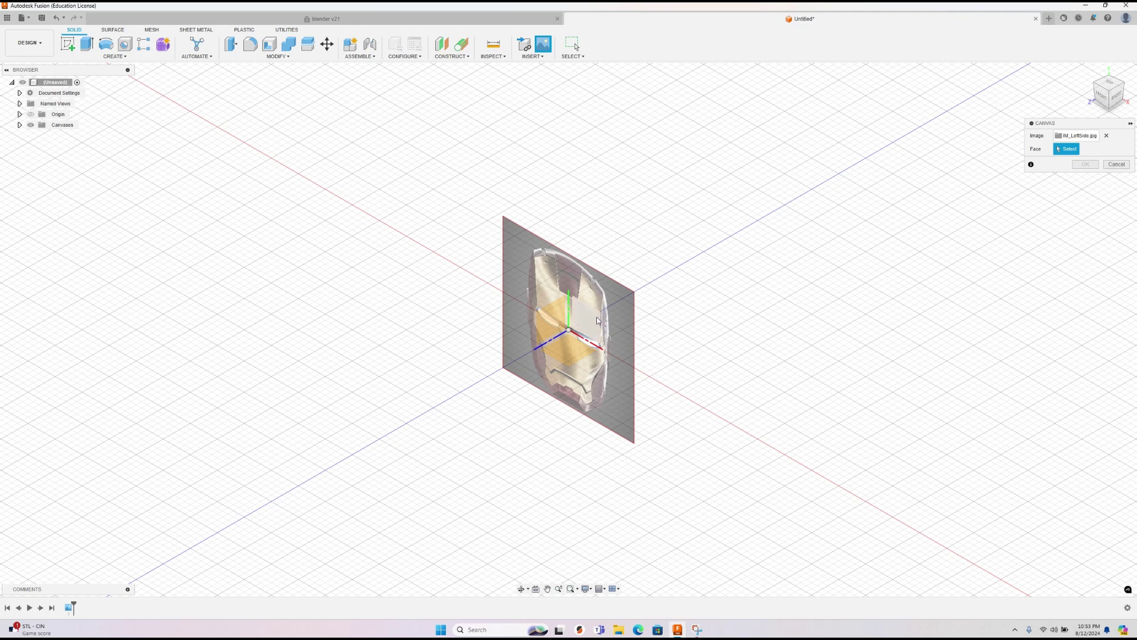
click(554, 324)
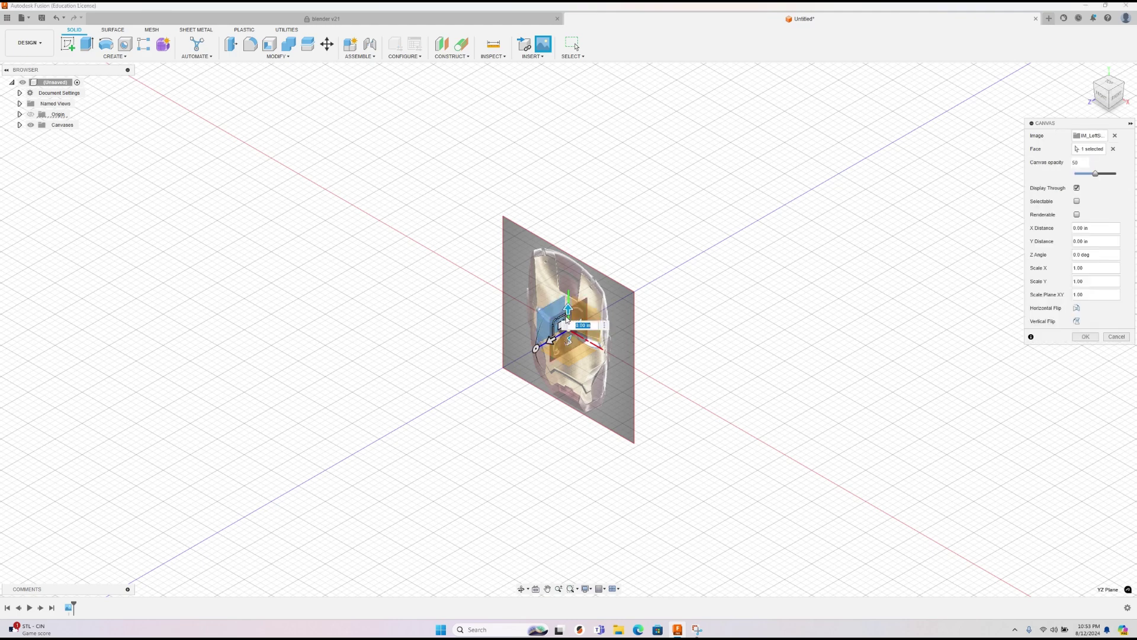
drag(551, 320, 464, 278)
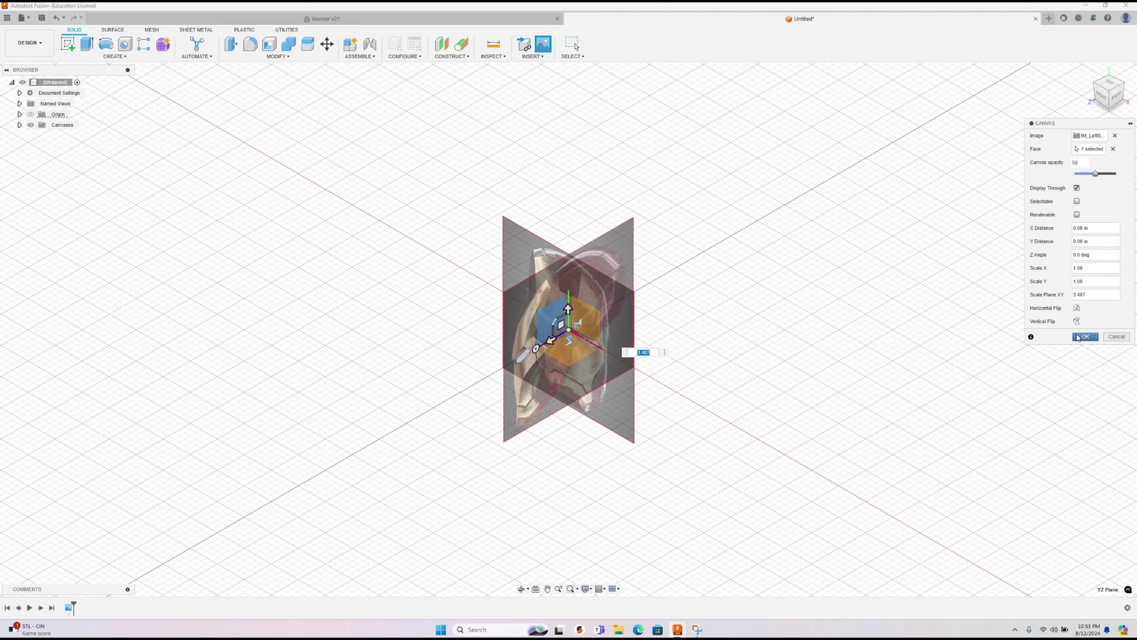
click(1083, 336)
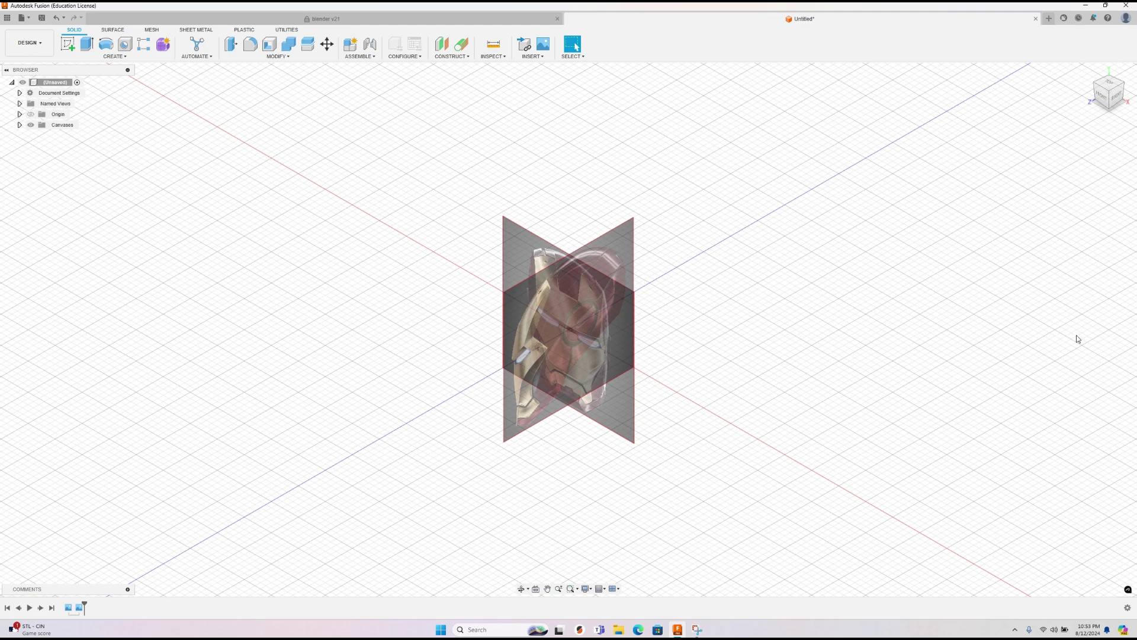
click(19, 125)
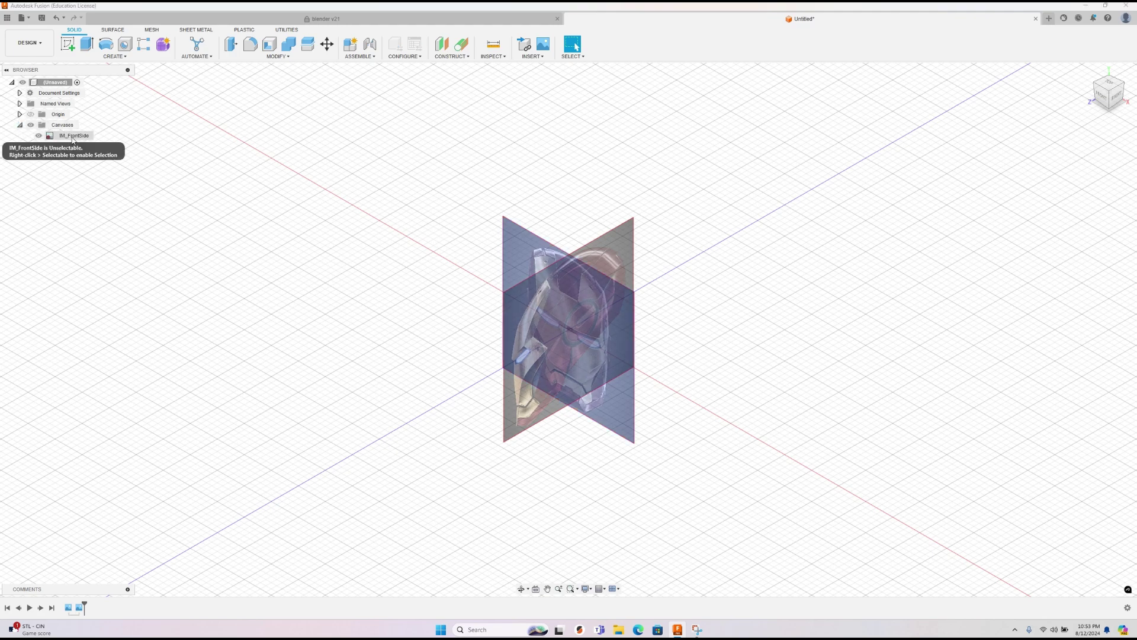
right_click(72, 140)
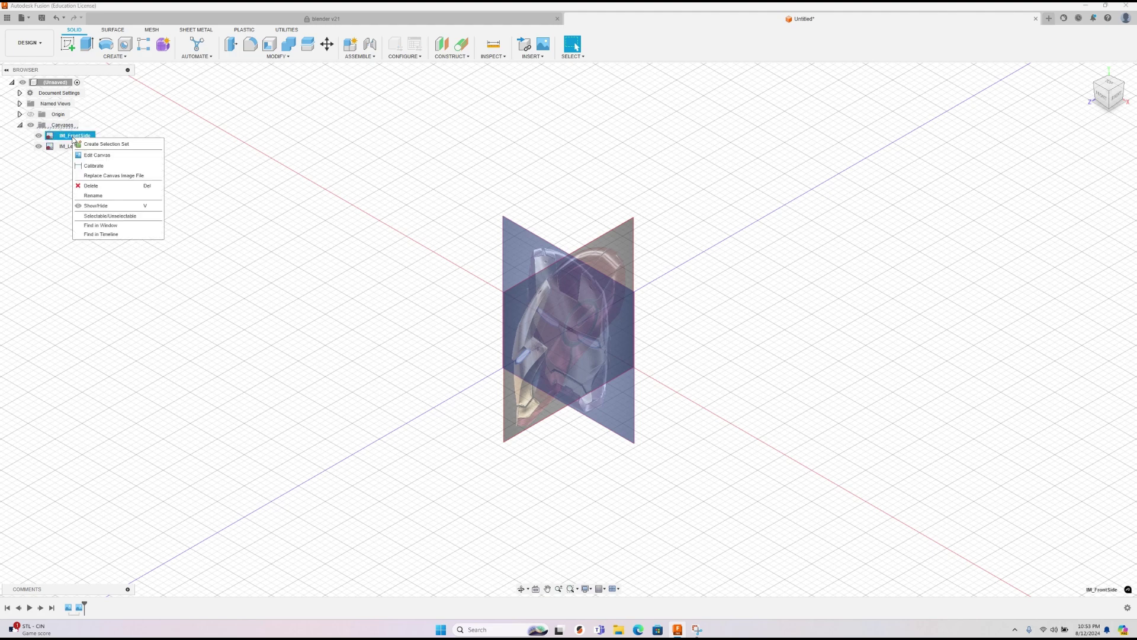
click(97, 170)
key(Escape)
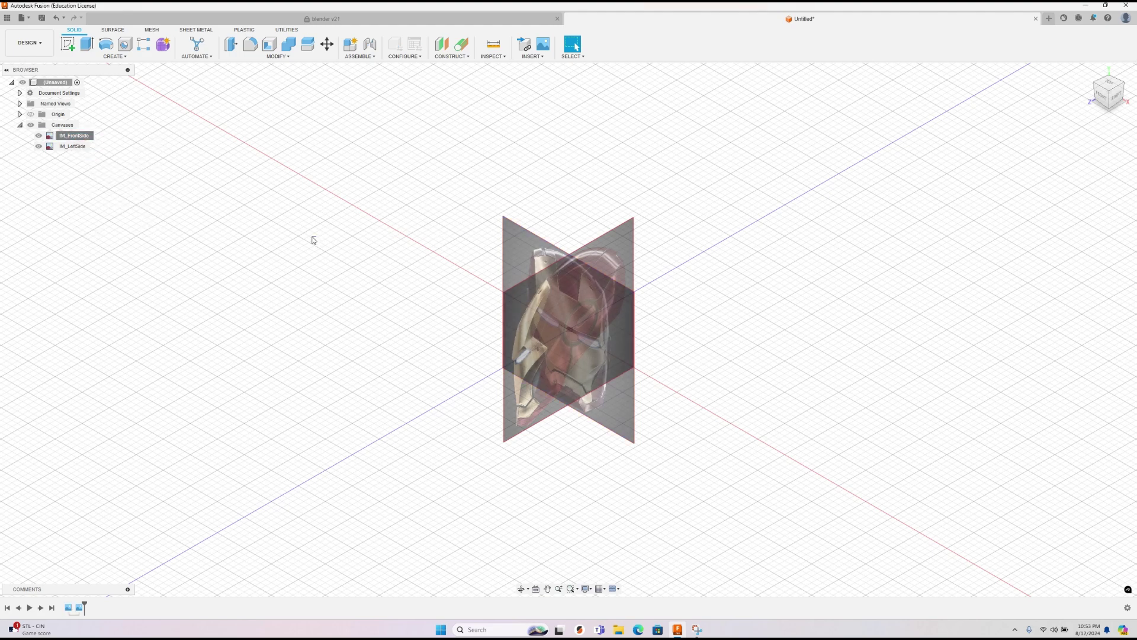
Step: Calibrate the IM_FrontSide canvas in front view by setting the helmet's width between its outer ear edges to 7.5
right_click(75, 138)
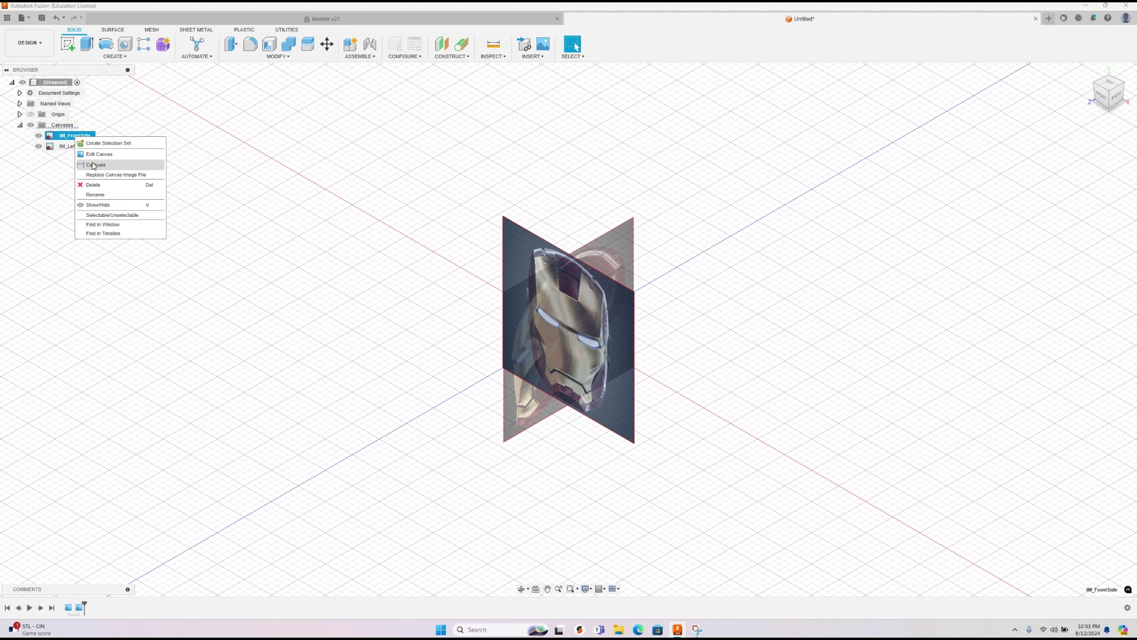
click(93, 165)
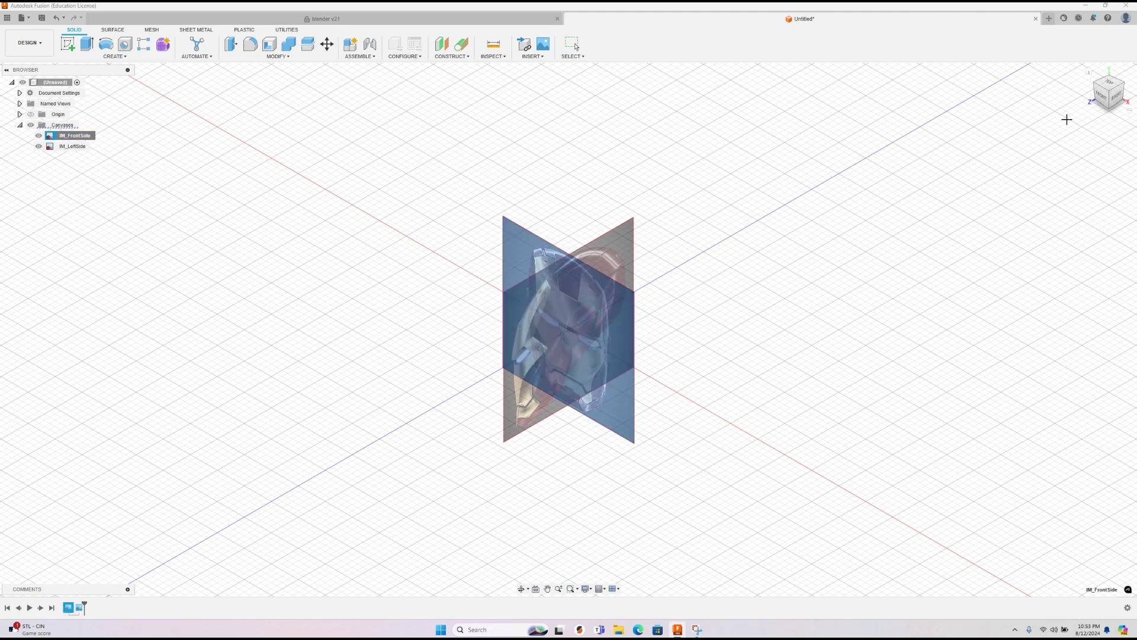
click(1103, 100)
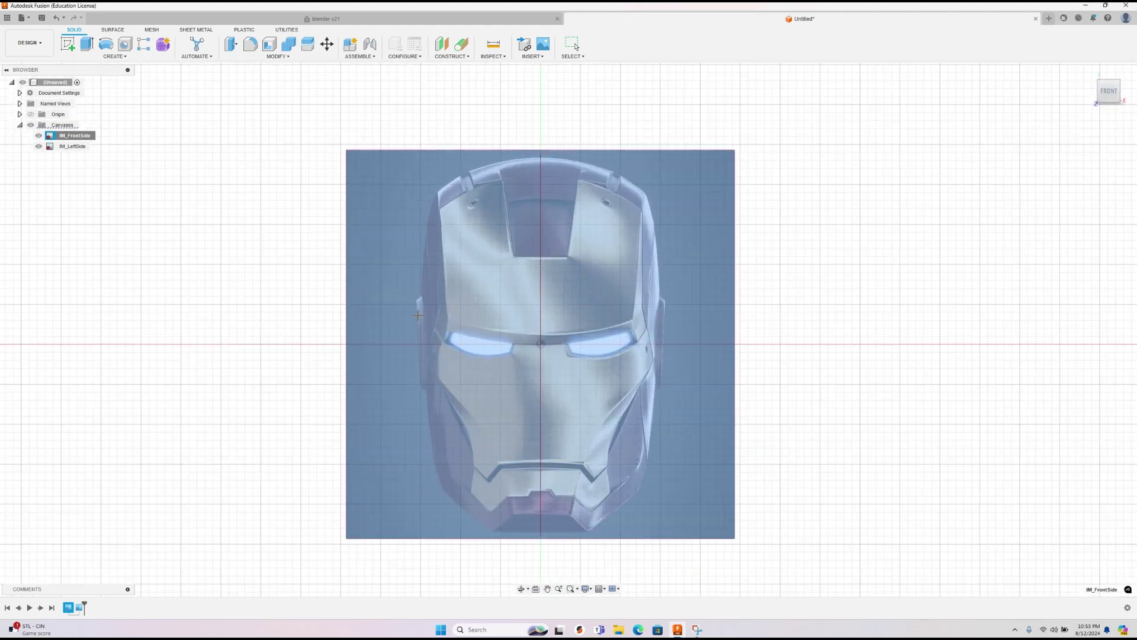
click(418, 316)
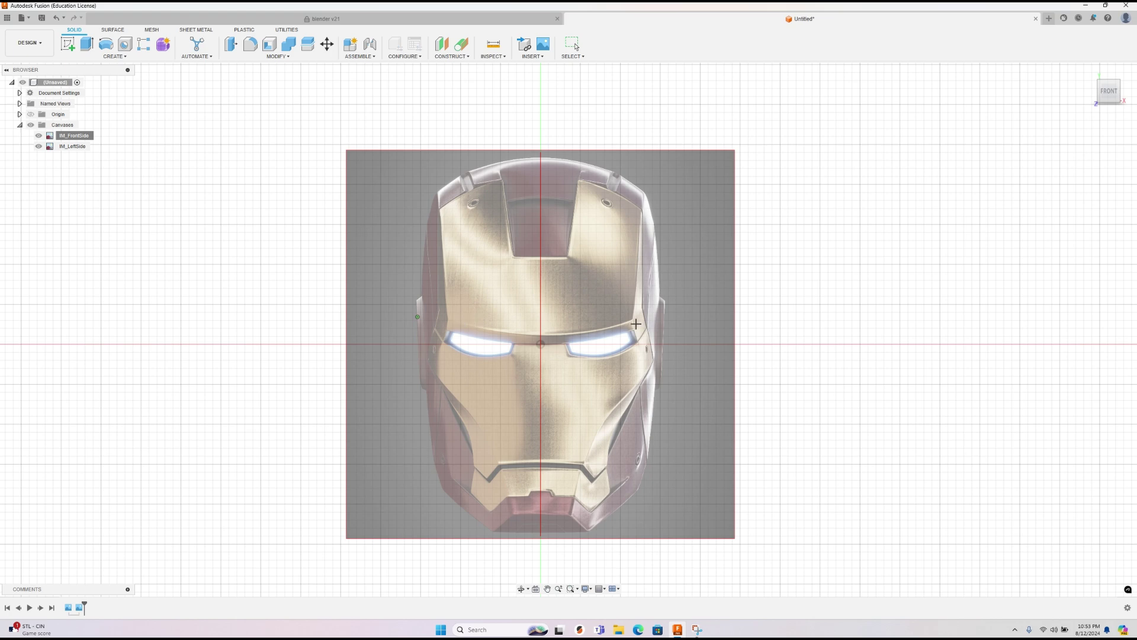
click(665, 317)
text(7.5)
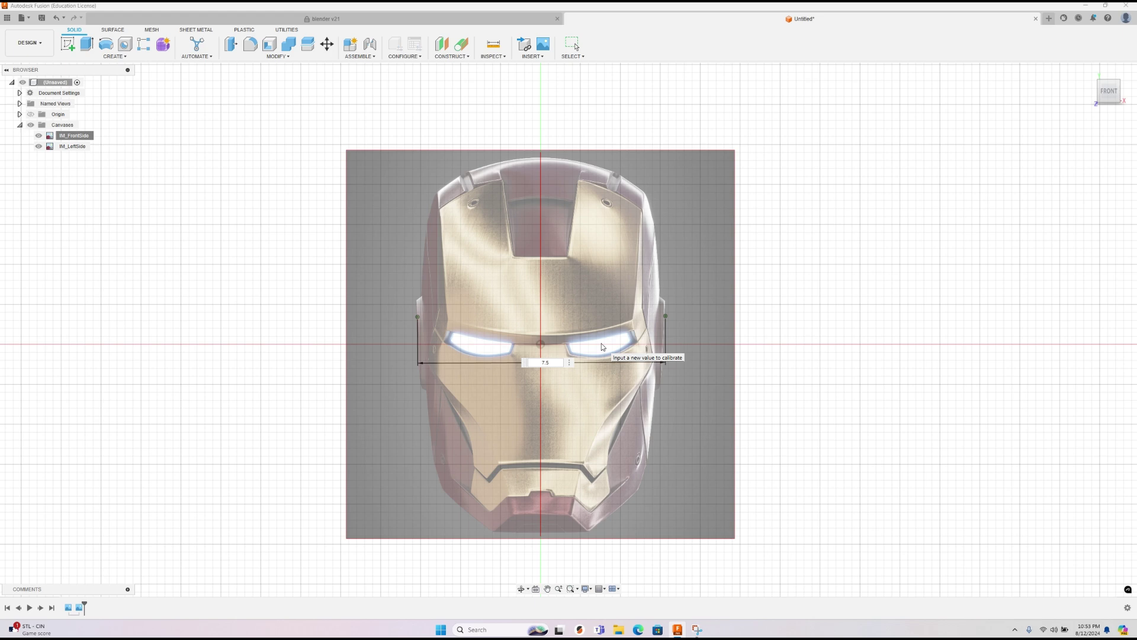
key(Return)
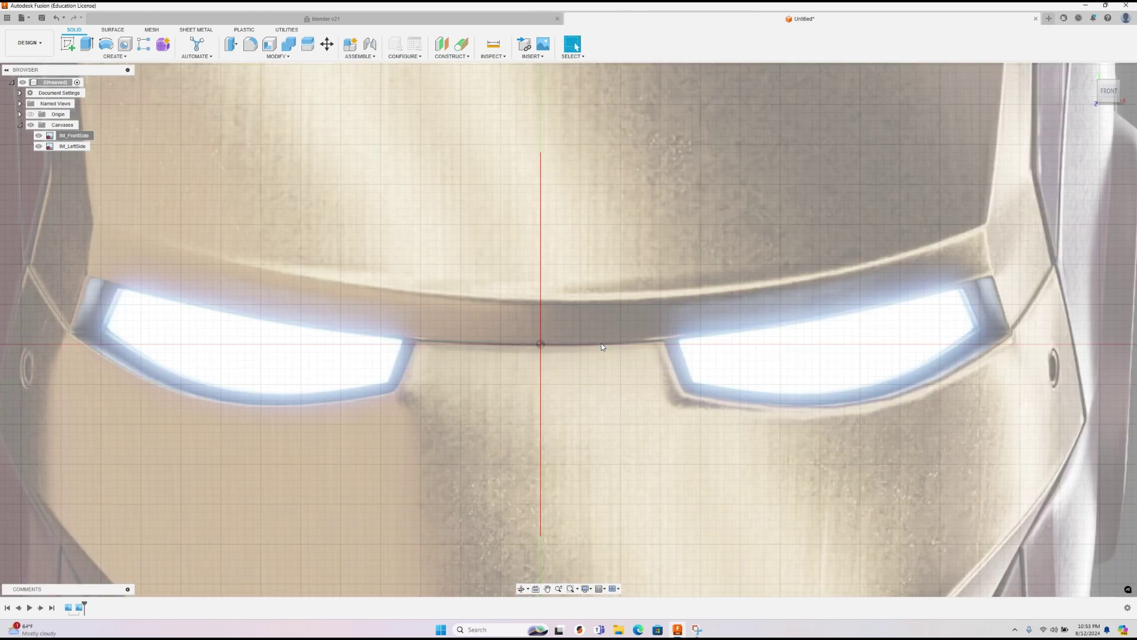
Step: Edit the IM_LeftSide canvas, enlarging it to a plane scale of 4.9
scroll(602, 347, down, 10)
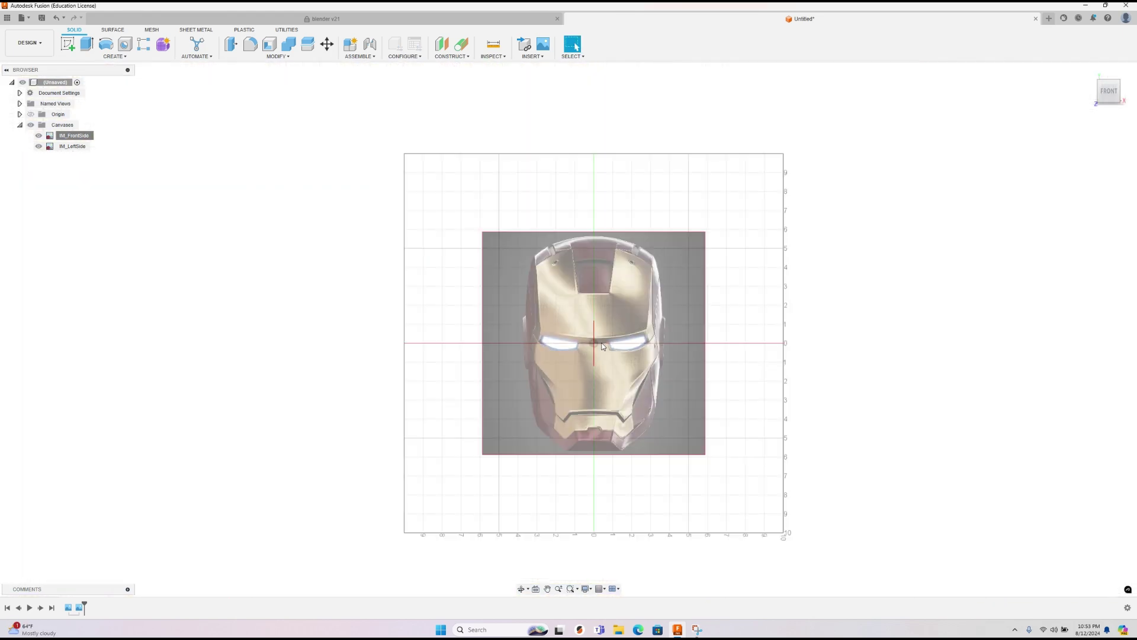
scroll(602, 327, up, 4)
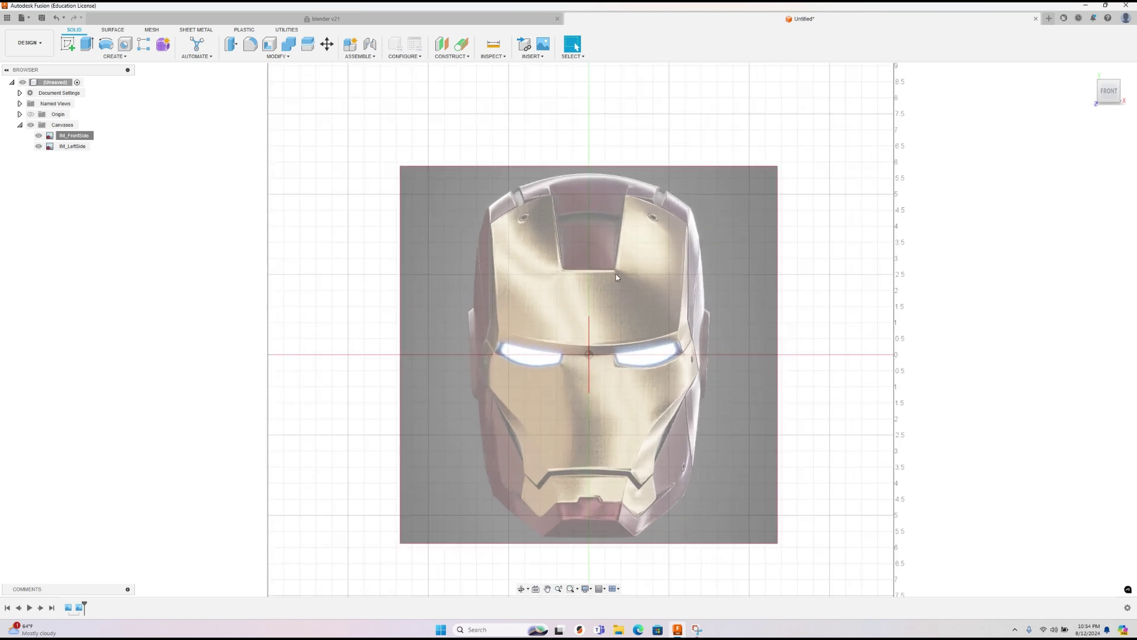
click(1113, 93)
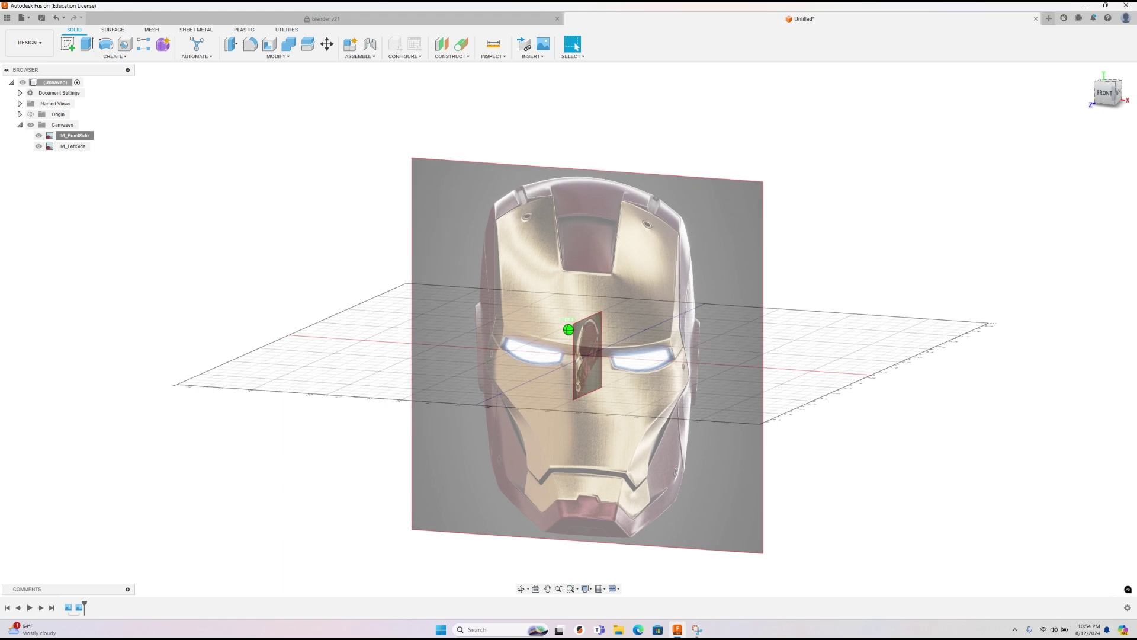
click(82, 146)
right_click(82, 148)
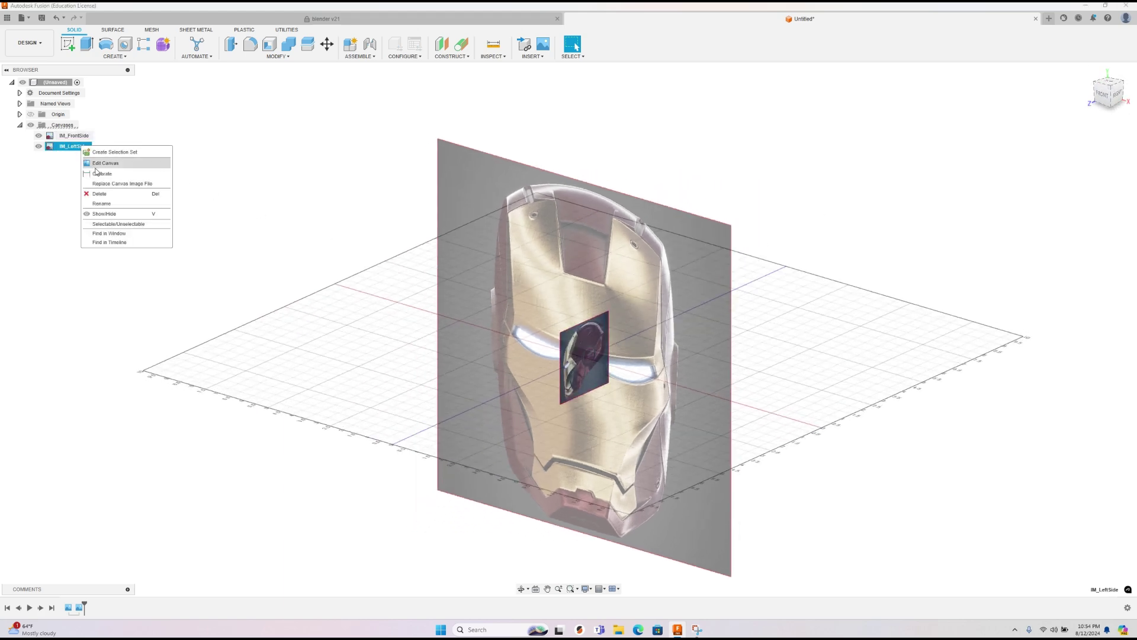
click(106, 163)
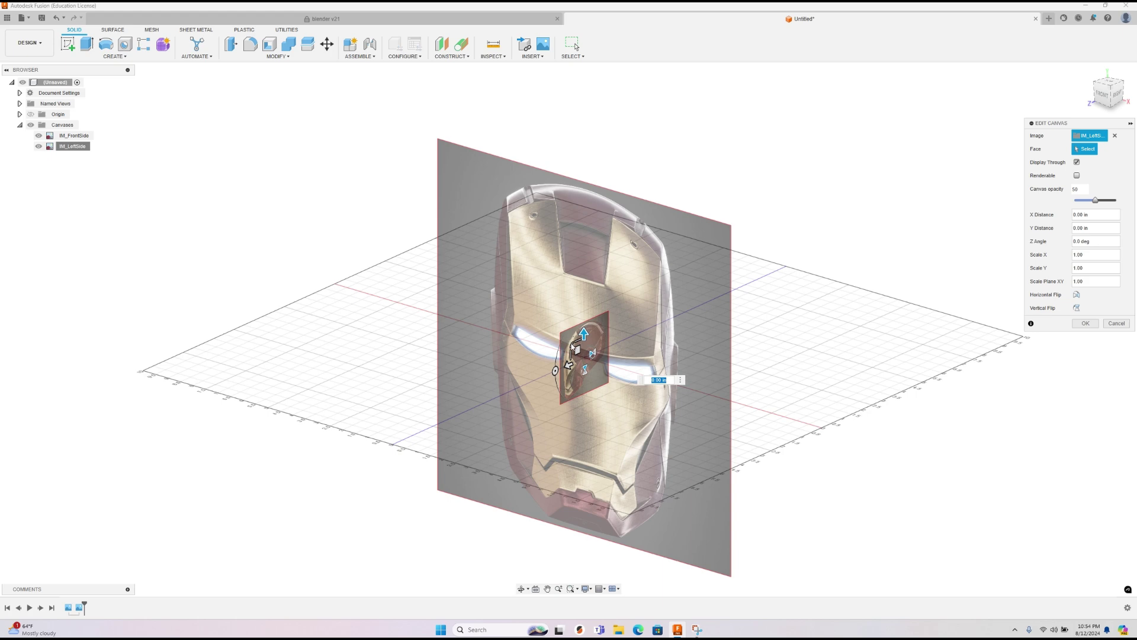
drag(572, 344, 682, 198)
click(1117, 95)
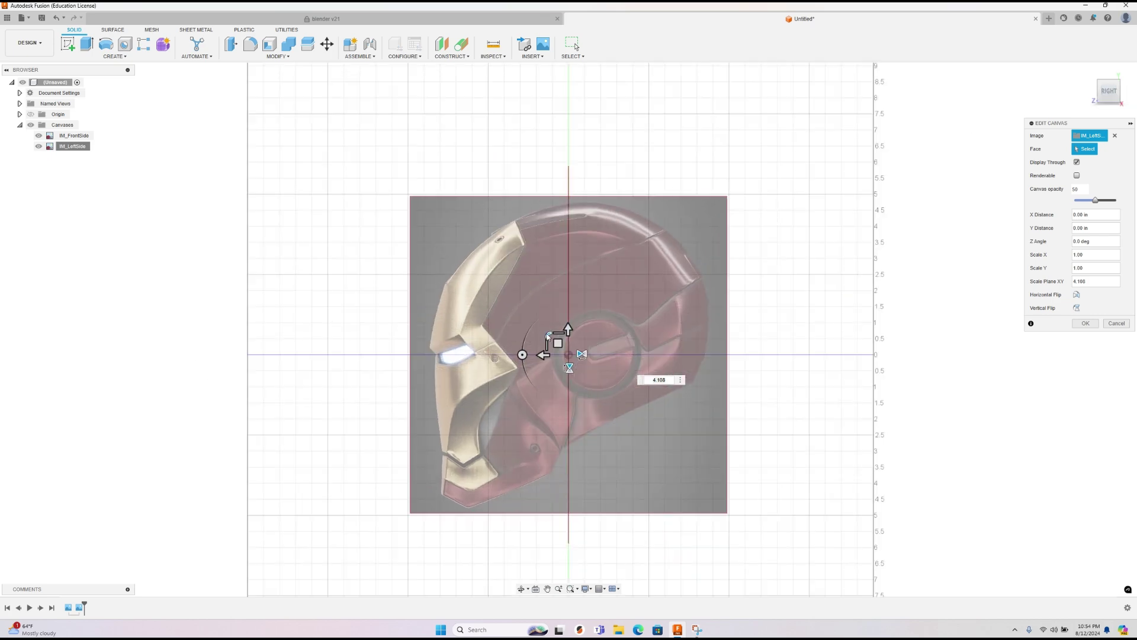
drag(547, 332, 545, 334)
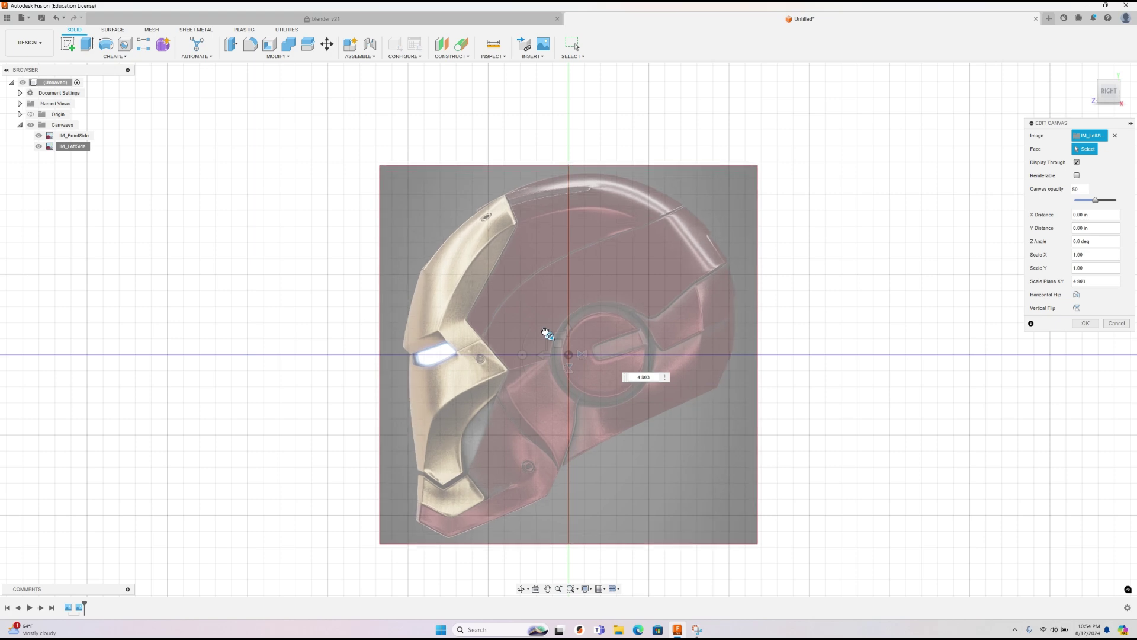
scroll(576, 191, up, 5)
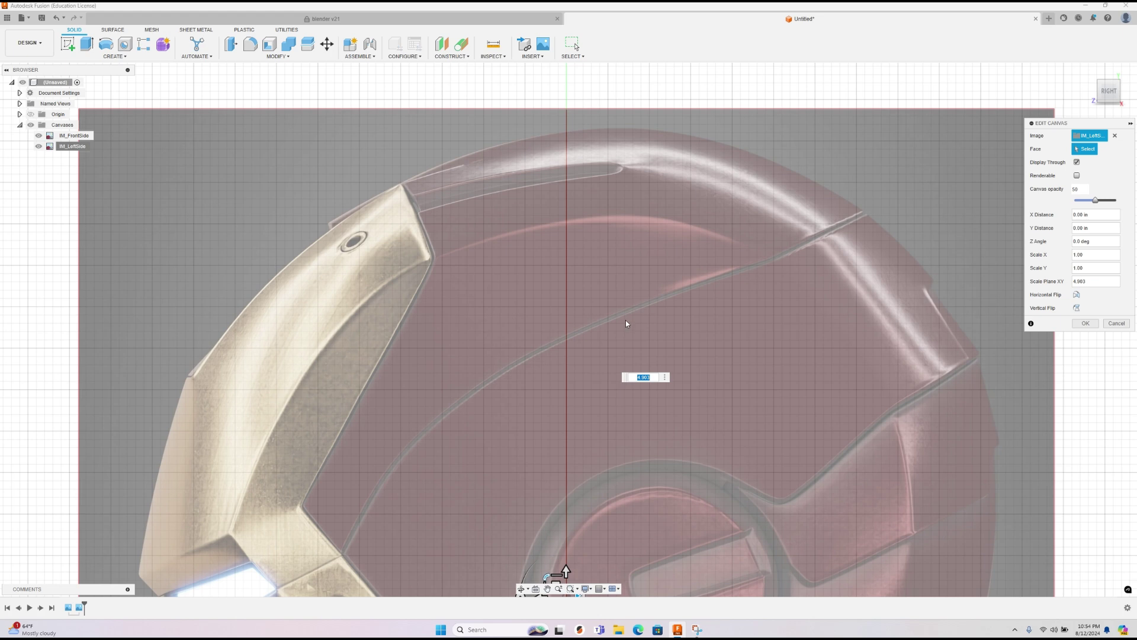
text(4.9)
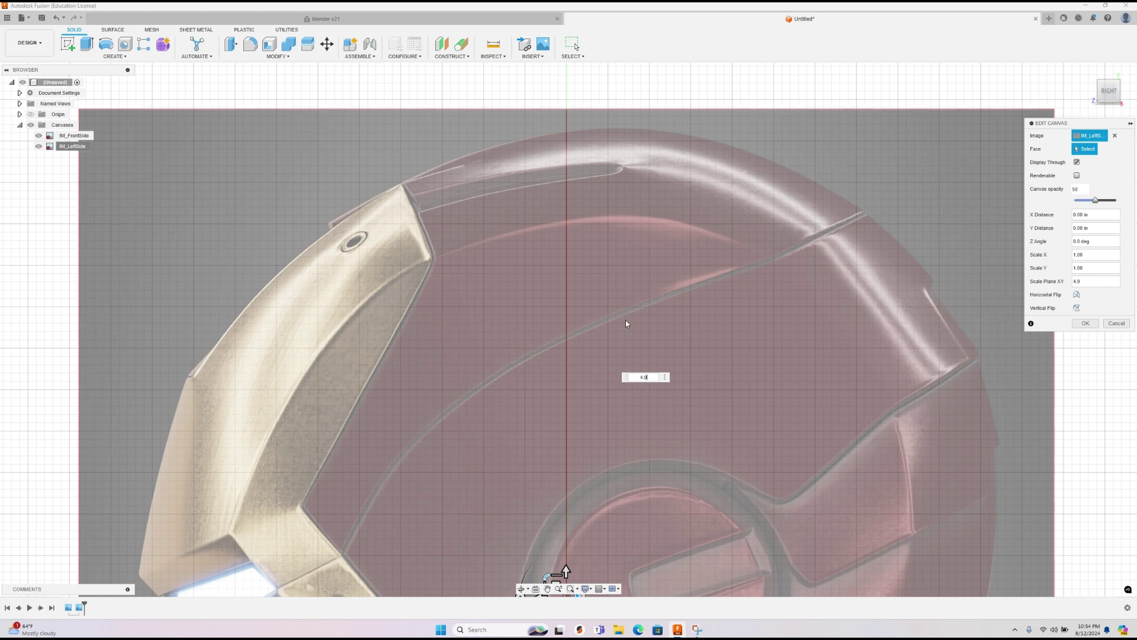
key(Return)
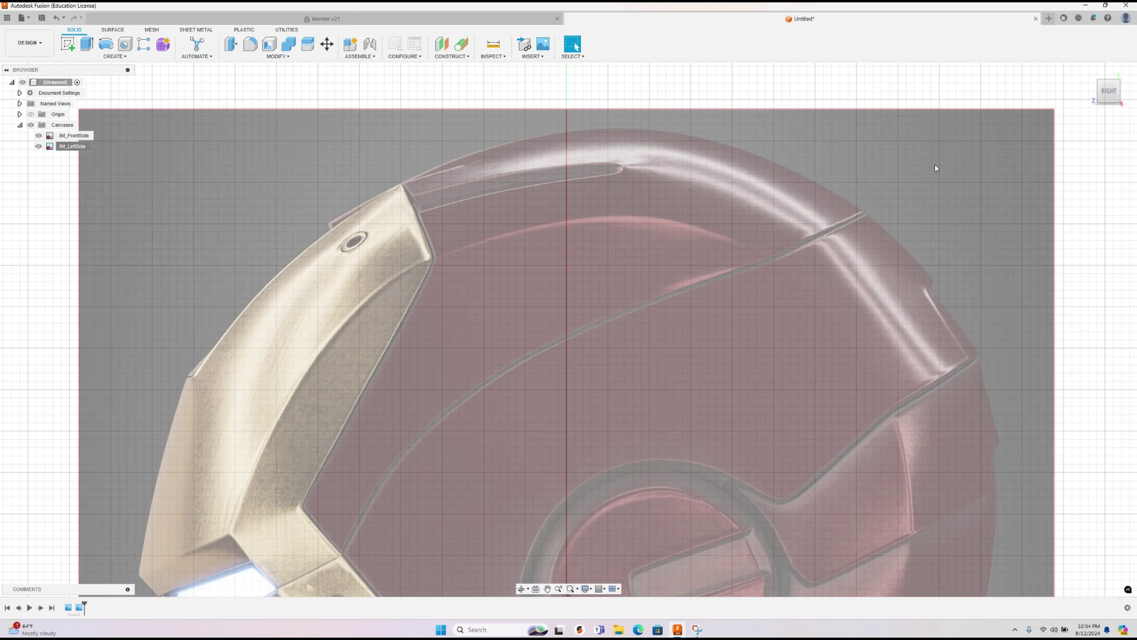
click(1090, 70)
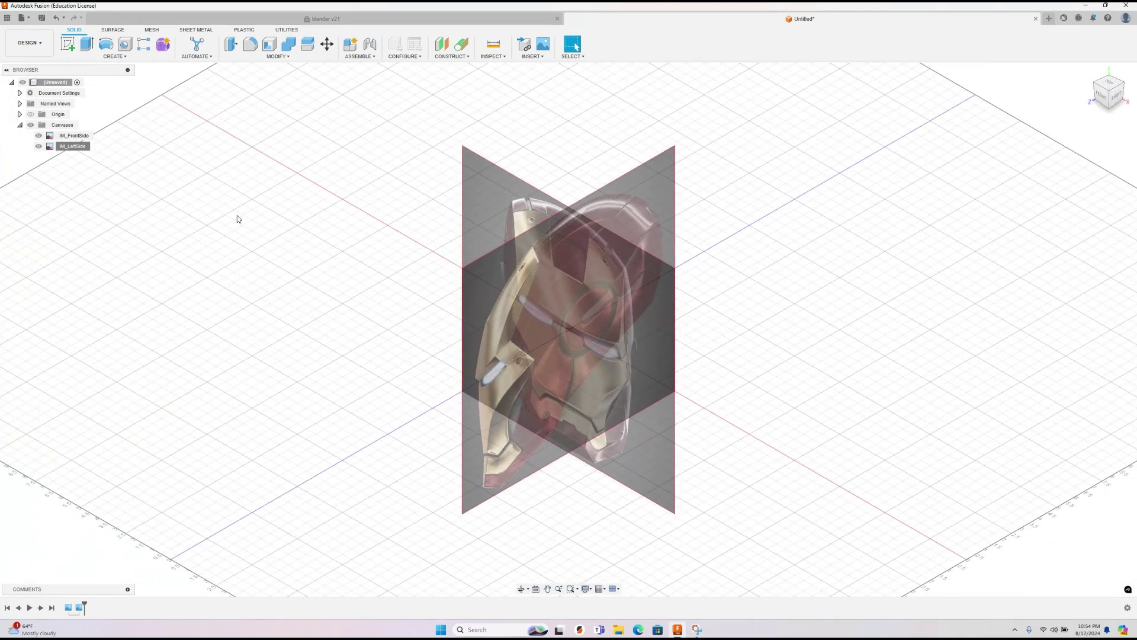
right_click(74, 135)
click(98, 154)
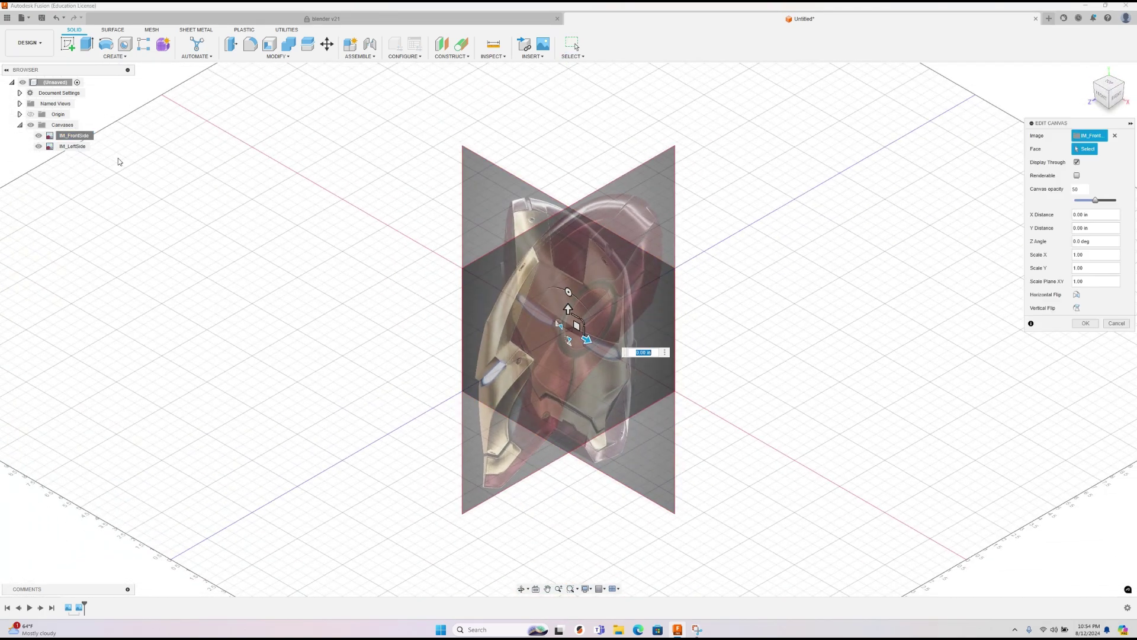
click(580, 319)
drag(583, 321, 589, 315)
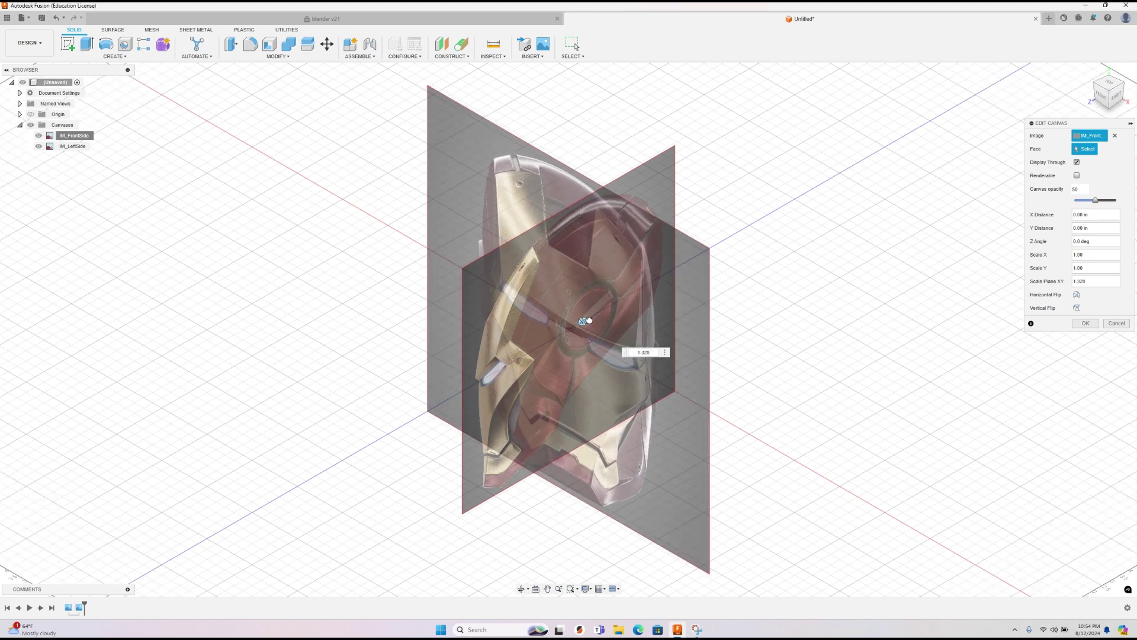
click(1111, 323)
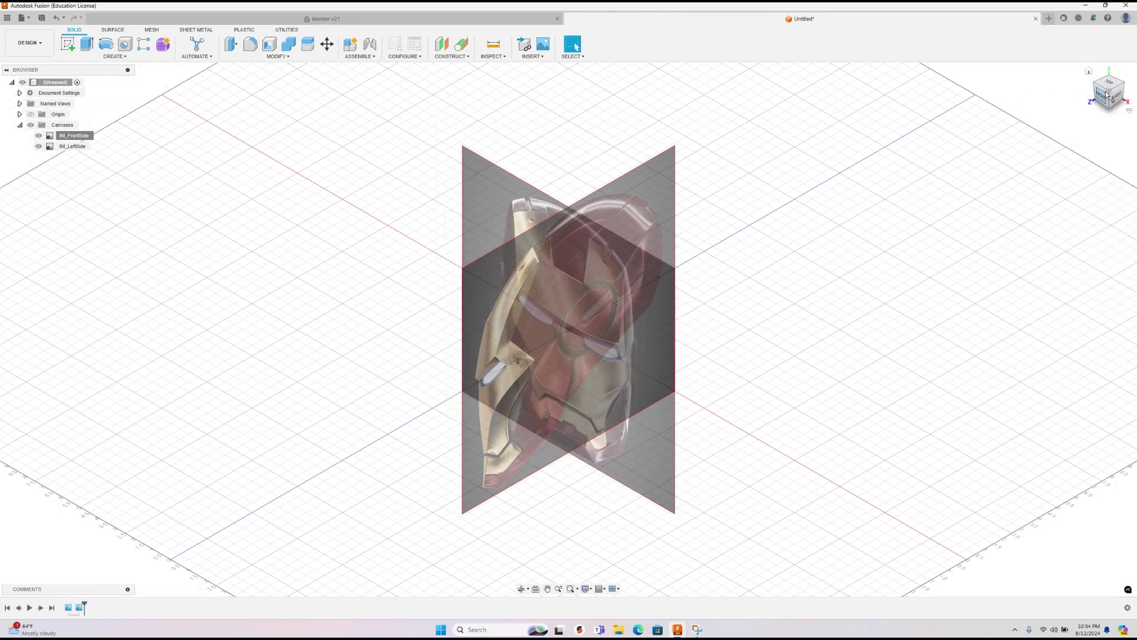
Step: Start a new sketch on the XY plane of the front canvas, with 3D Sketch enabled
click(1103, 95)
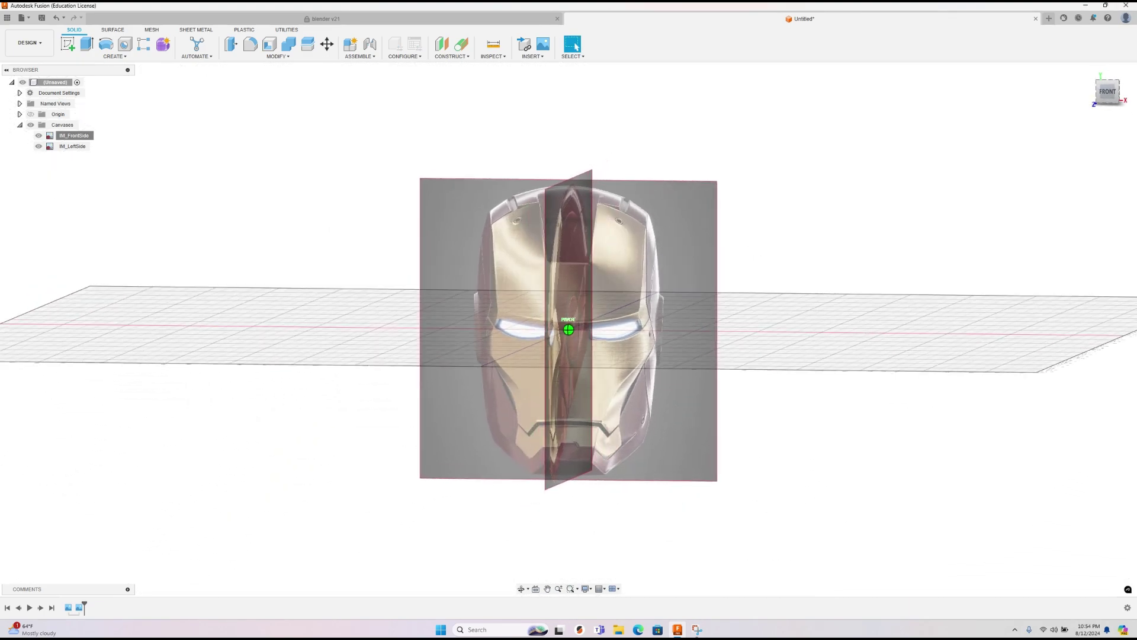
mouse_move(1104, 94)
mouse_down()
mouse_move(1076, 117)
mouse_move(1117, 108)
mouse_move(1077, 102)
mouse_move(1105, 98)
mouse_up()
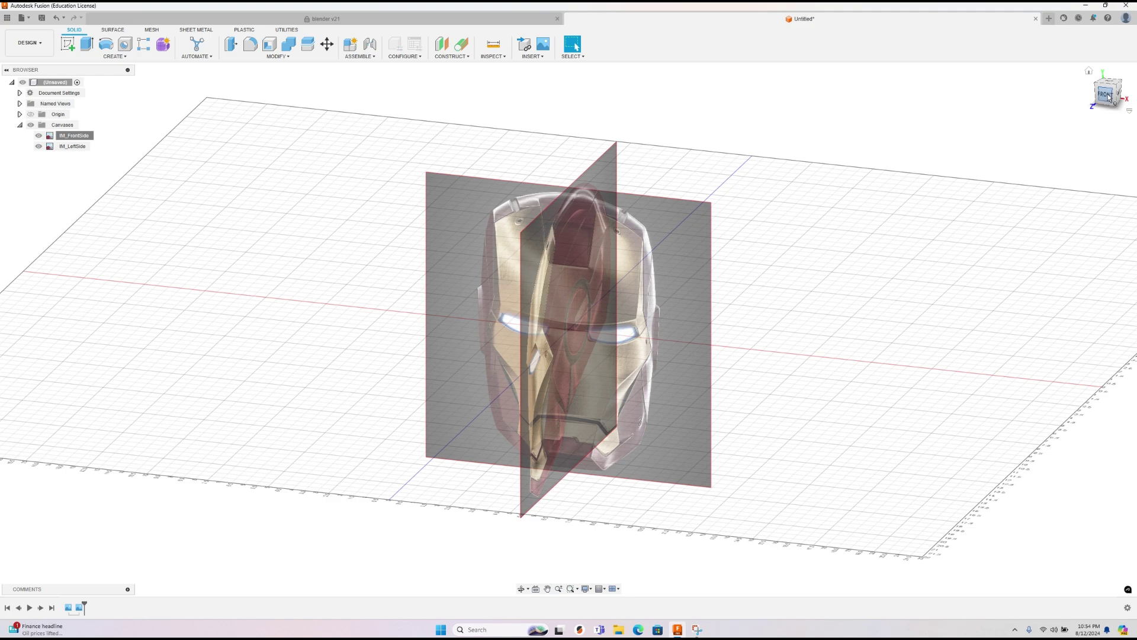
click(1104, 96)
scroll(570, 277, up, 2)
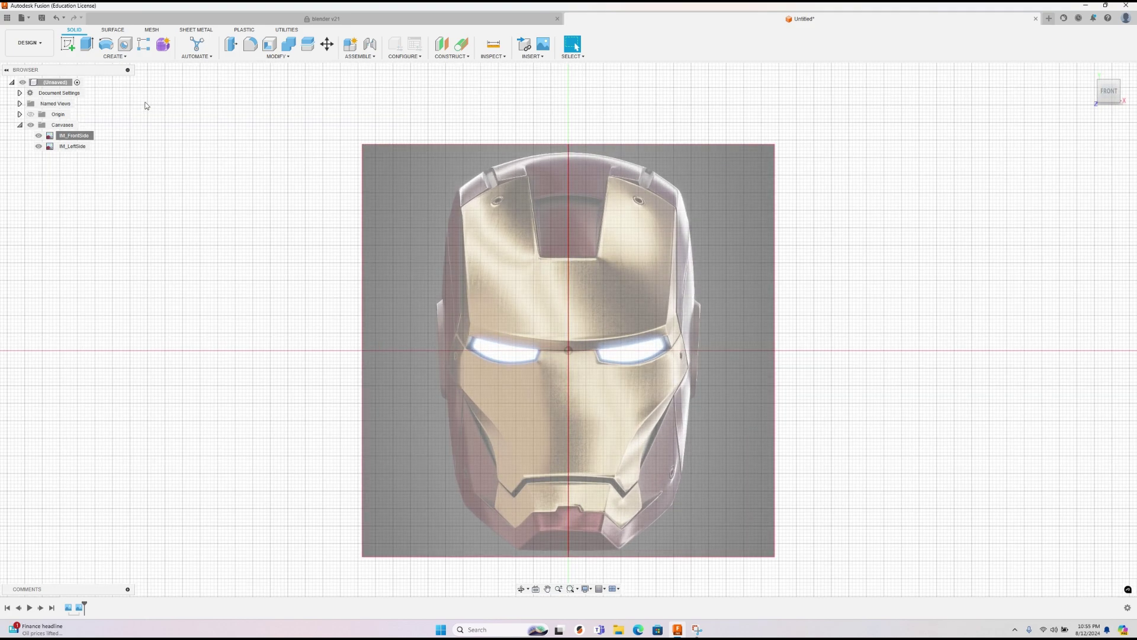
click(68, 44)
click(593, 325)
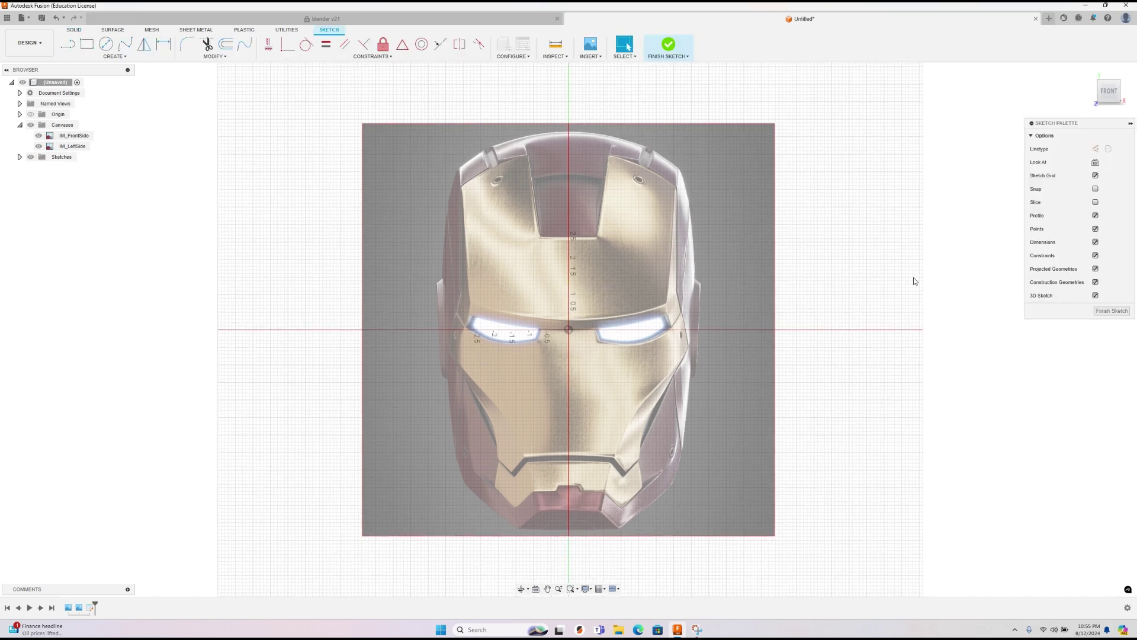
click(1095, 295)
mouse_move(1057, 124)
mouse_down()
mouse_move(1043, 138)
mouse_move(1071, 124)
mouse_move(1040, 131)
mouse_move(1055, 130)
mouse_up()
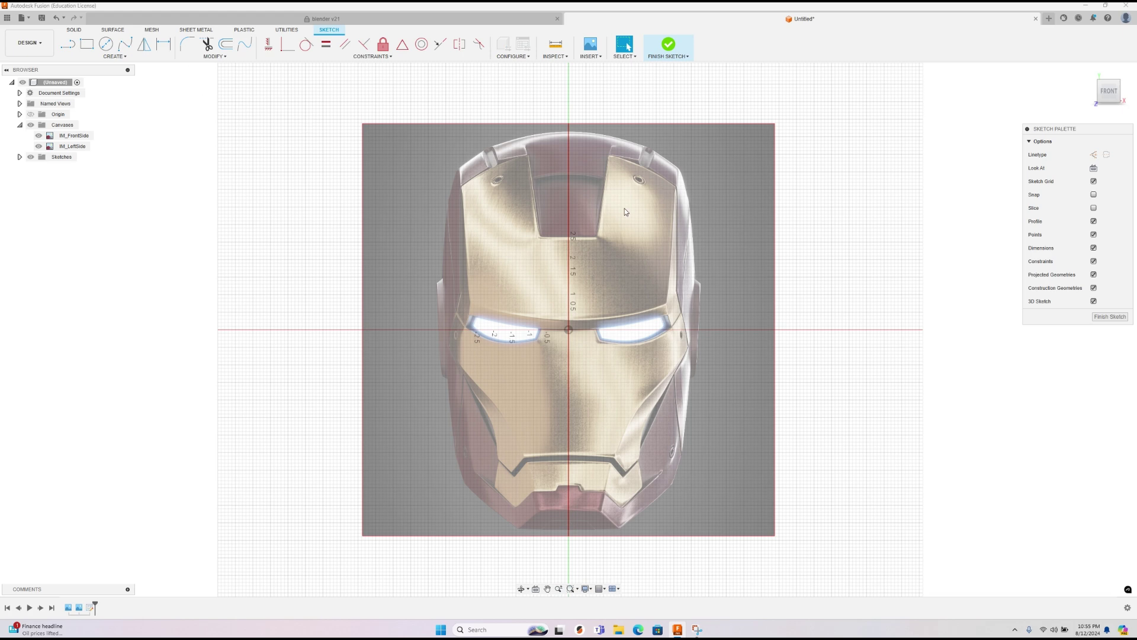
Step: Place sketch points at the upper right corner of the forehead recess and partway down its right edge
click(130, 57)
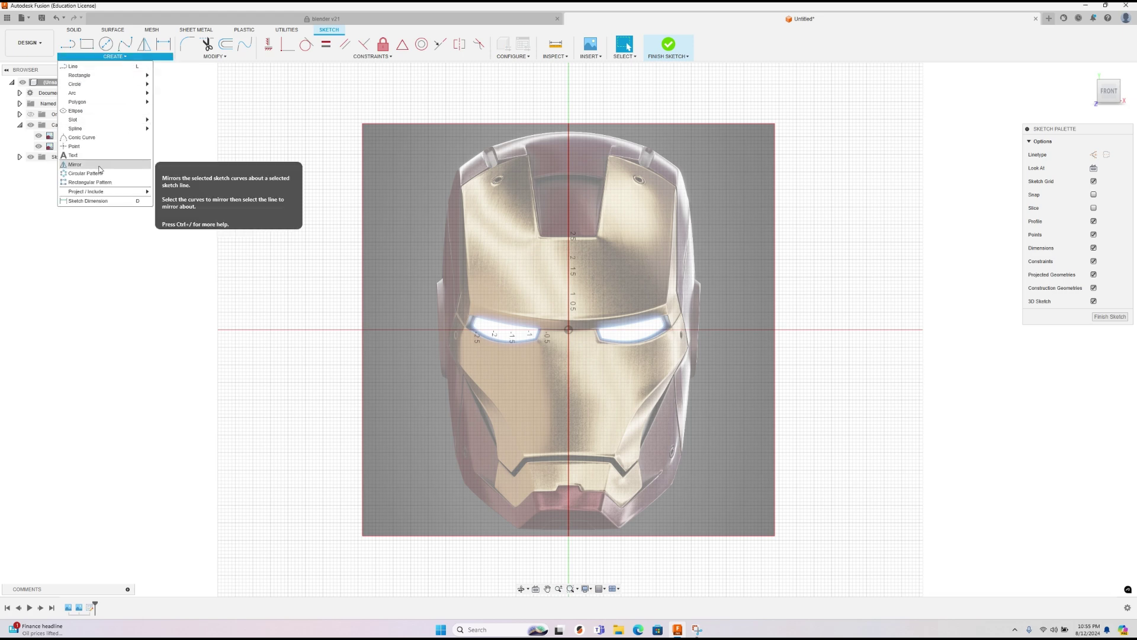
click(101, 148)
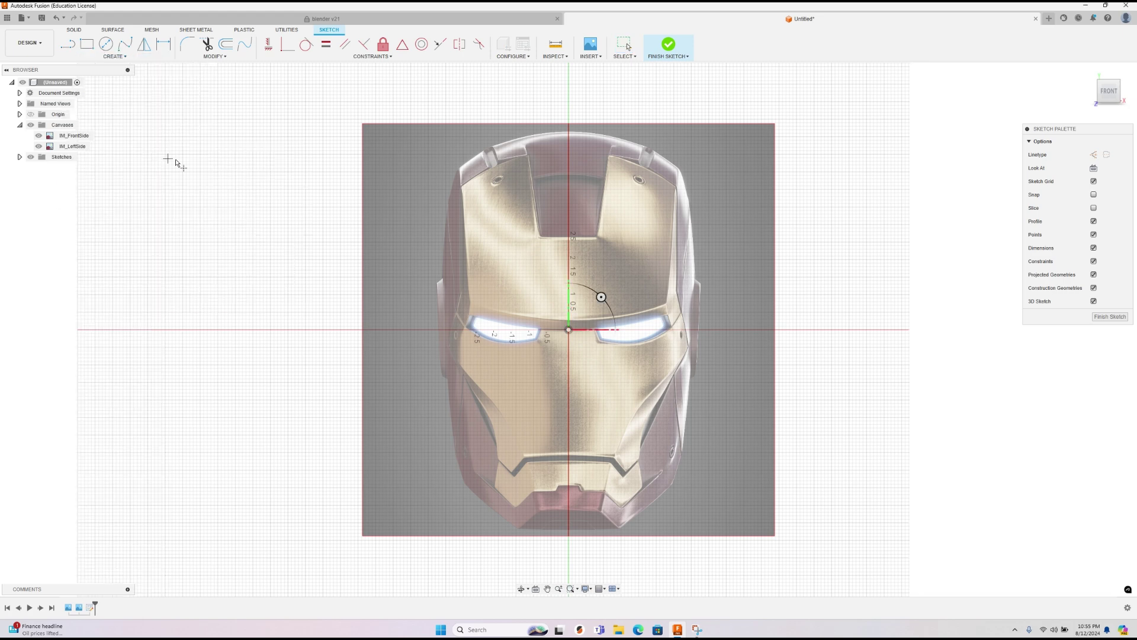
scroll(595, 234, up, 4)
scroll(604, 243, down, 3)
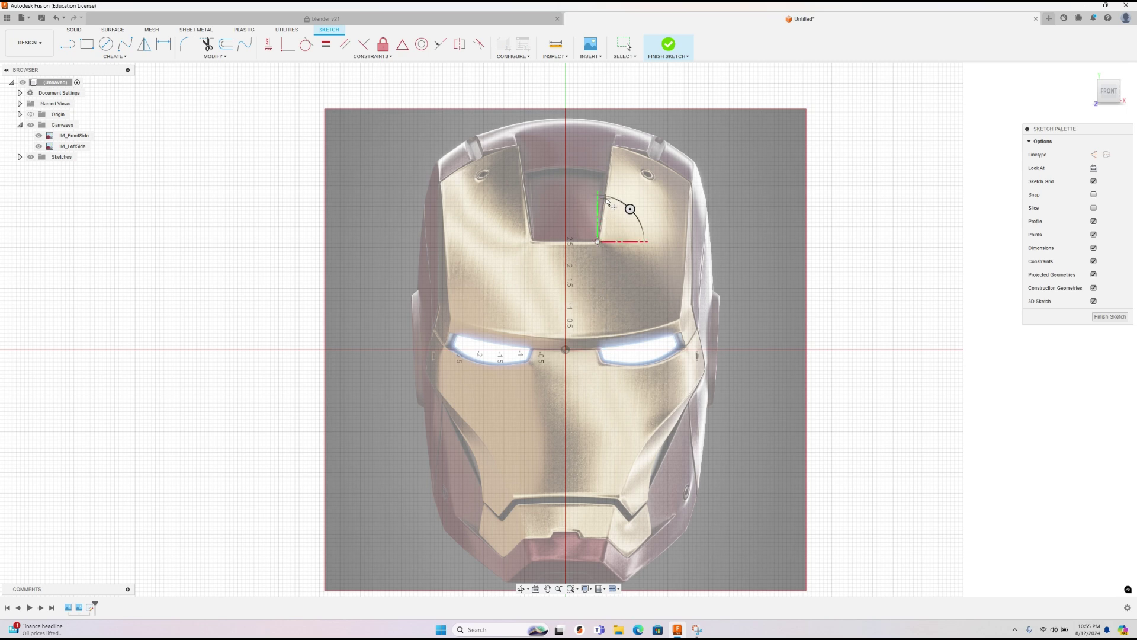
click(613, 146)
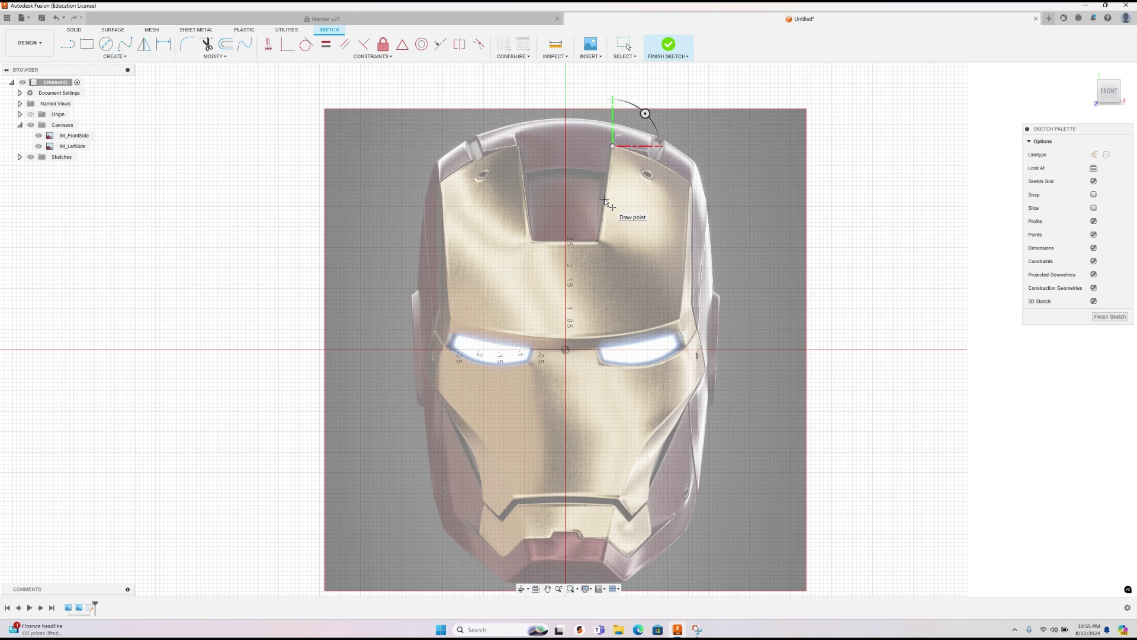
click(606, 191)
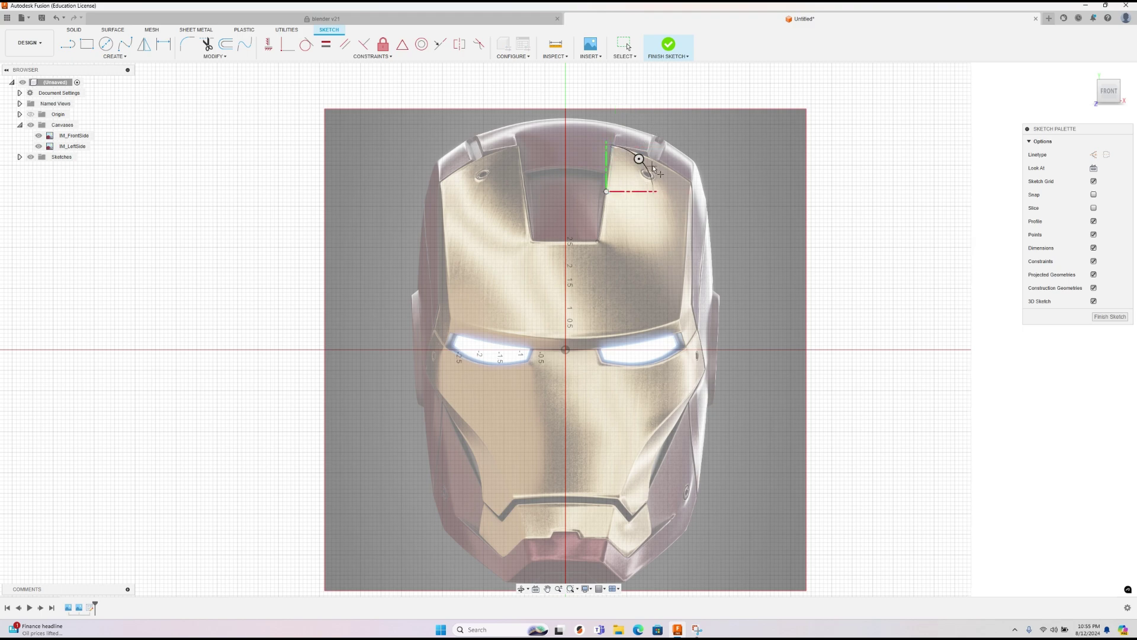
Step: Place sketch points at the faceplate's upper right outer corner and midway along its upper right edge
scroll(688, 187, up, 5)
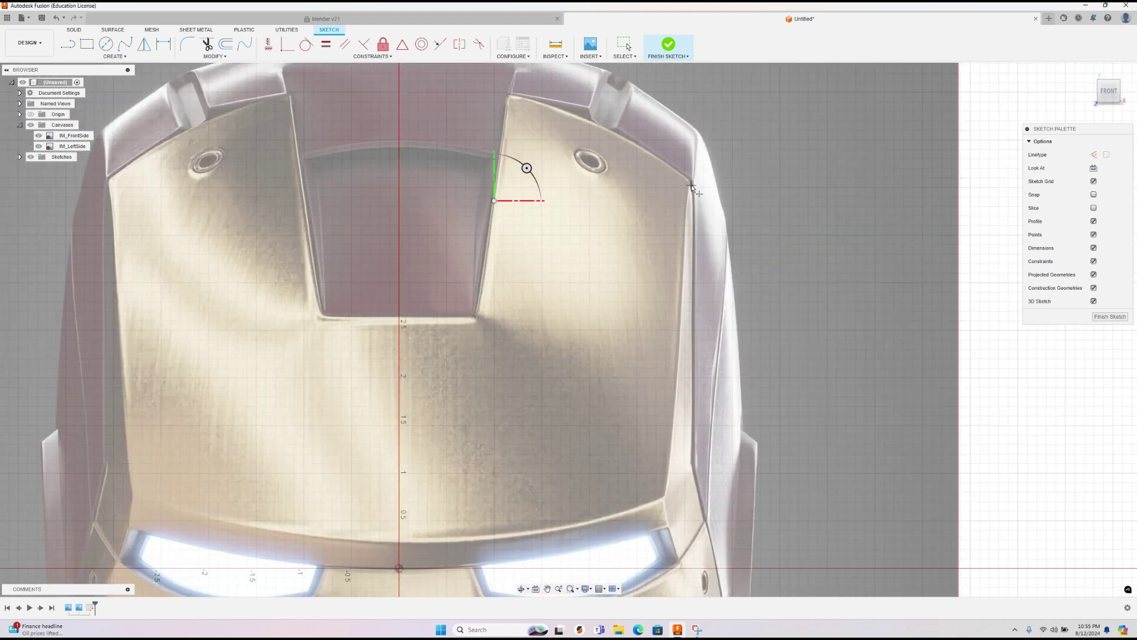
scroll(690, 187, up, 3)
click(688, 179)
scroll(664, 213, down, 2)
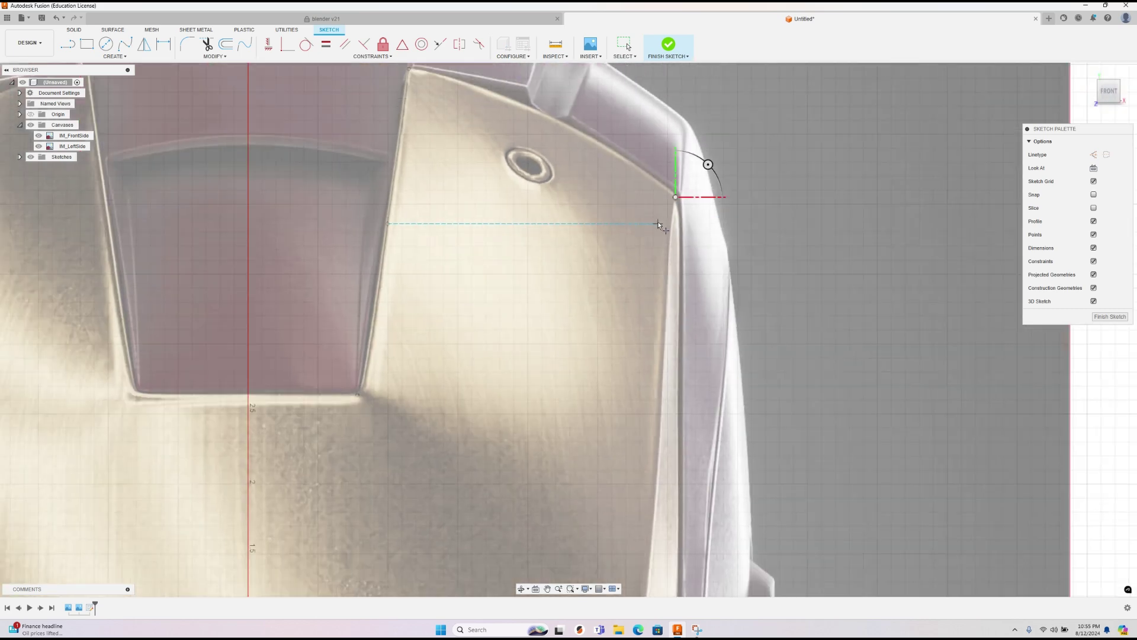
scroll(657, 223, down, 3)
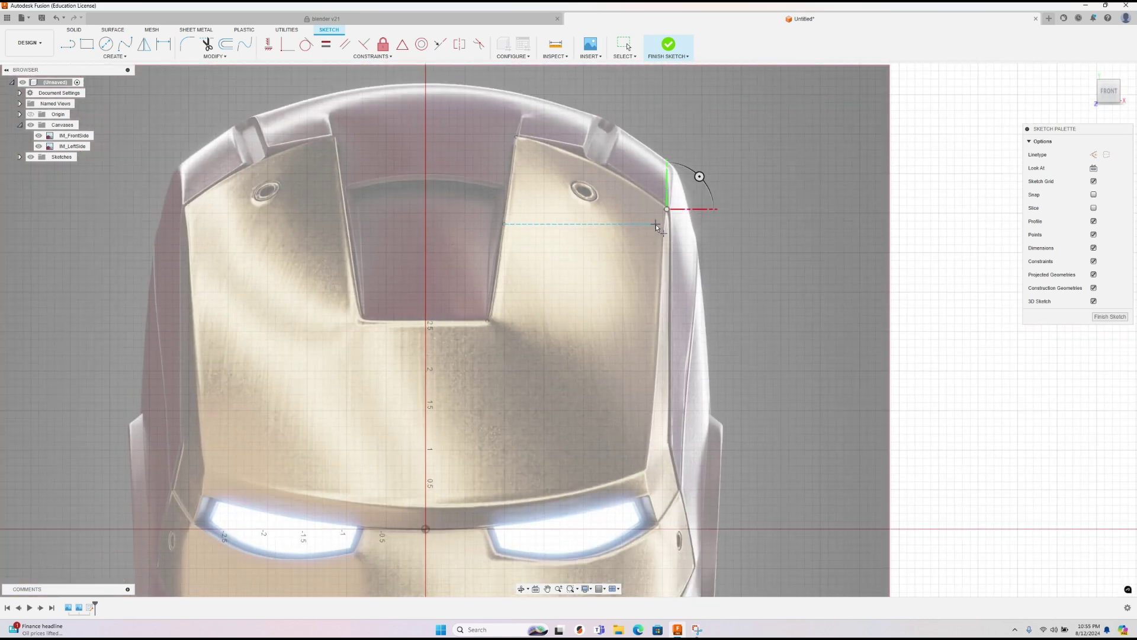
click(602, 166)
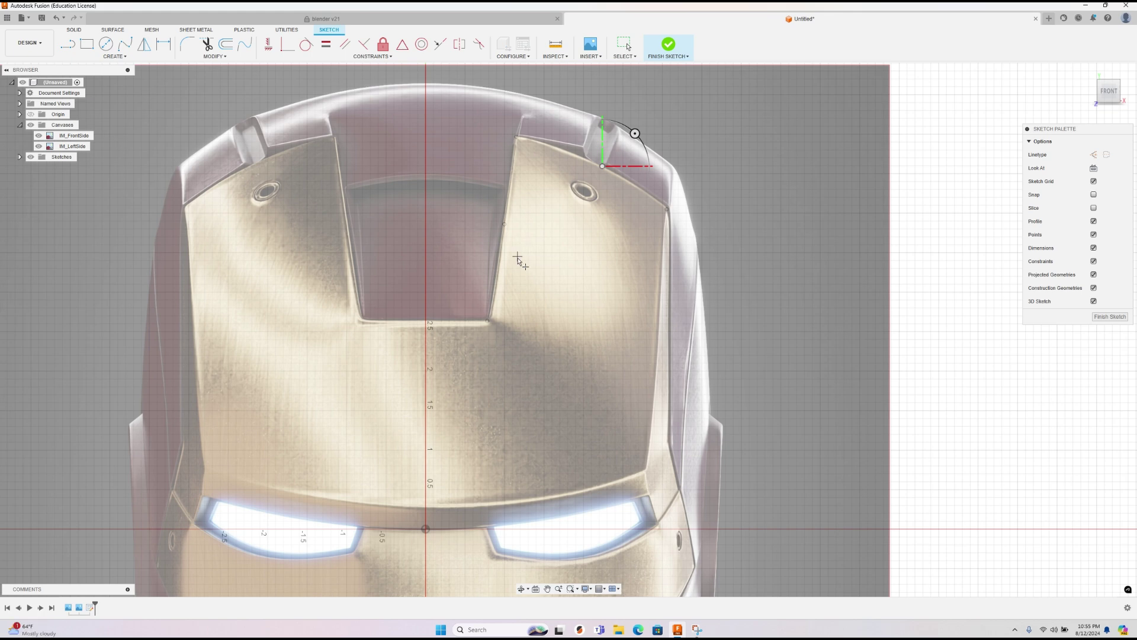
Step: Place a point at the middle of the forehead recess's bottom edge and shift it about 0.36 in right of the centerline
click(427, 322)
right_click(440, 329)
key(Return)
drag(432, 324, 456, 324)
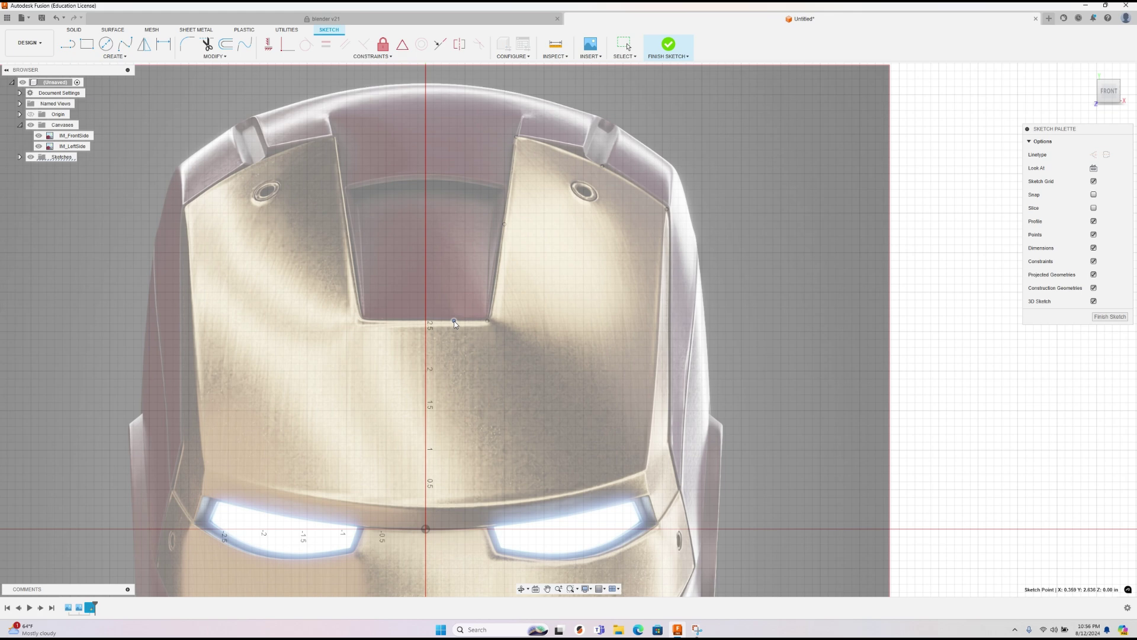
Step: Place sketch points at the forehead plate's lower right corner and partway up its right outer edge, and end the Point command
scroll(455, 324, down, 3)
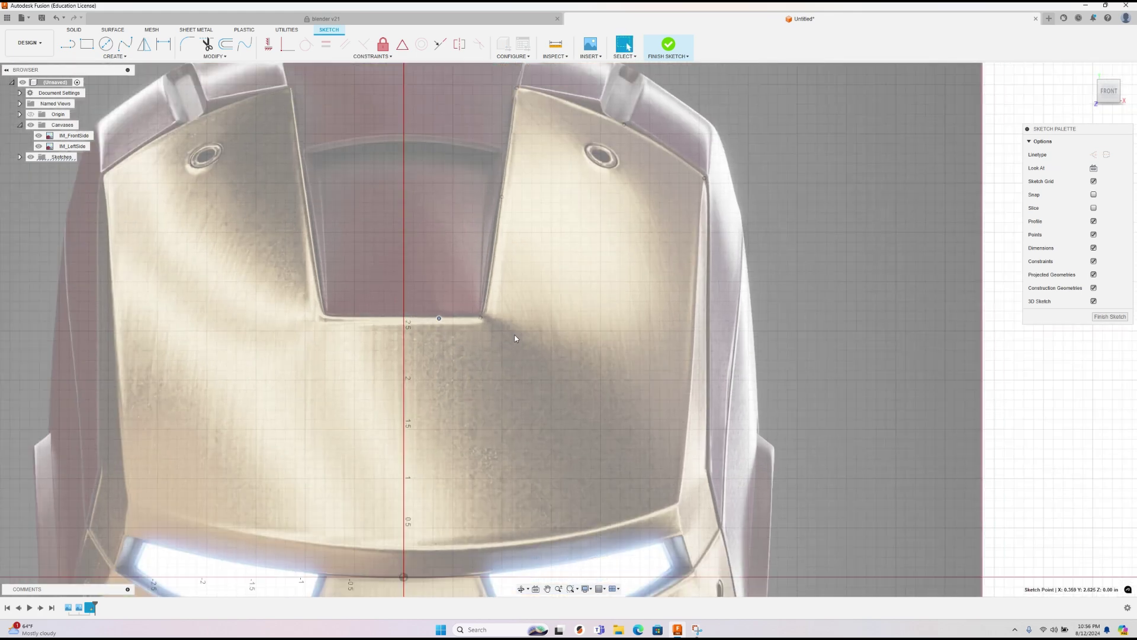
right_click(571, 292)
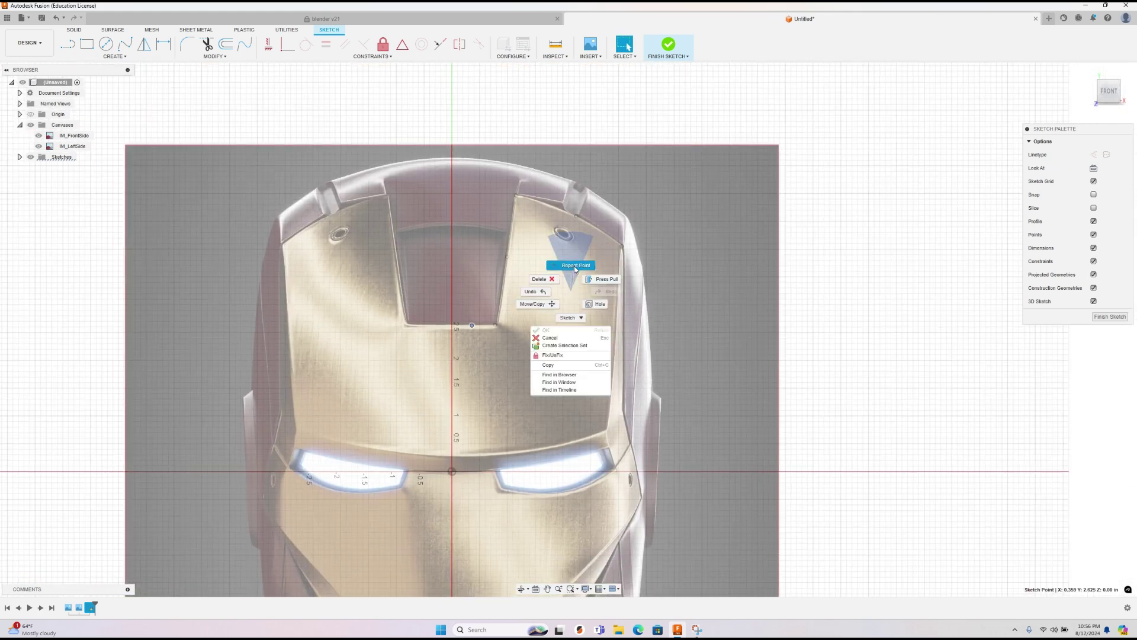
click(574, 268)
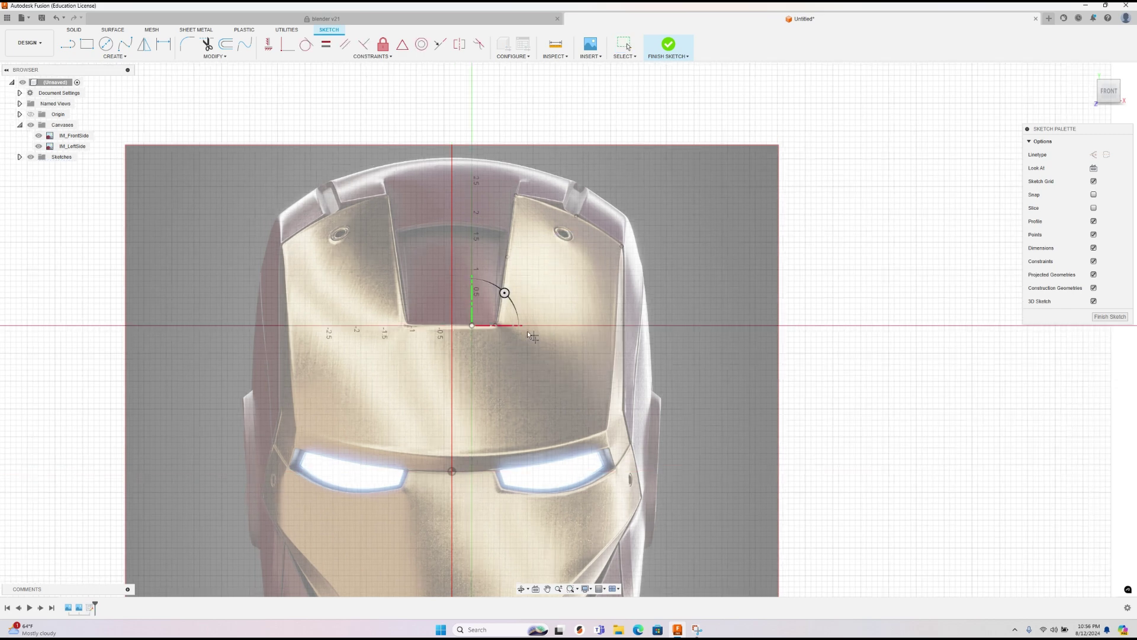
click(606, 427)
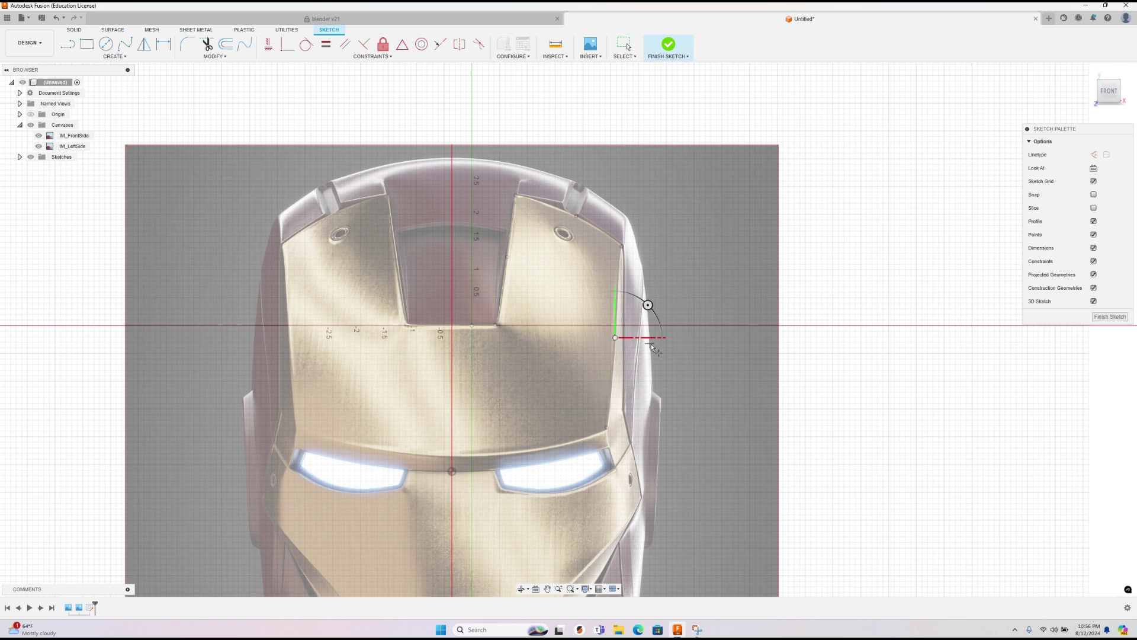
scroll(649, 343, up, 3)
scroll(638, 387, down, 1)
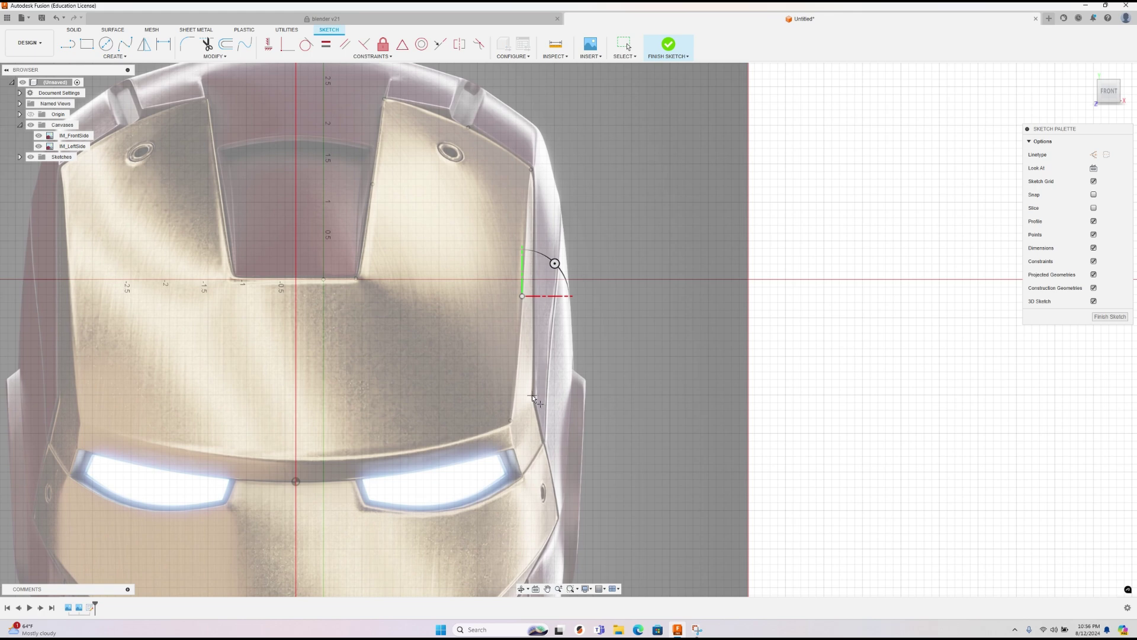
right_click(532, 186)
click(547, 188)
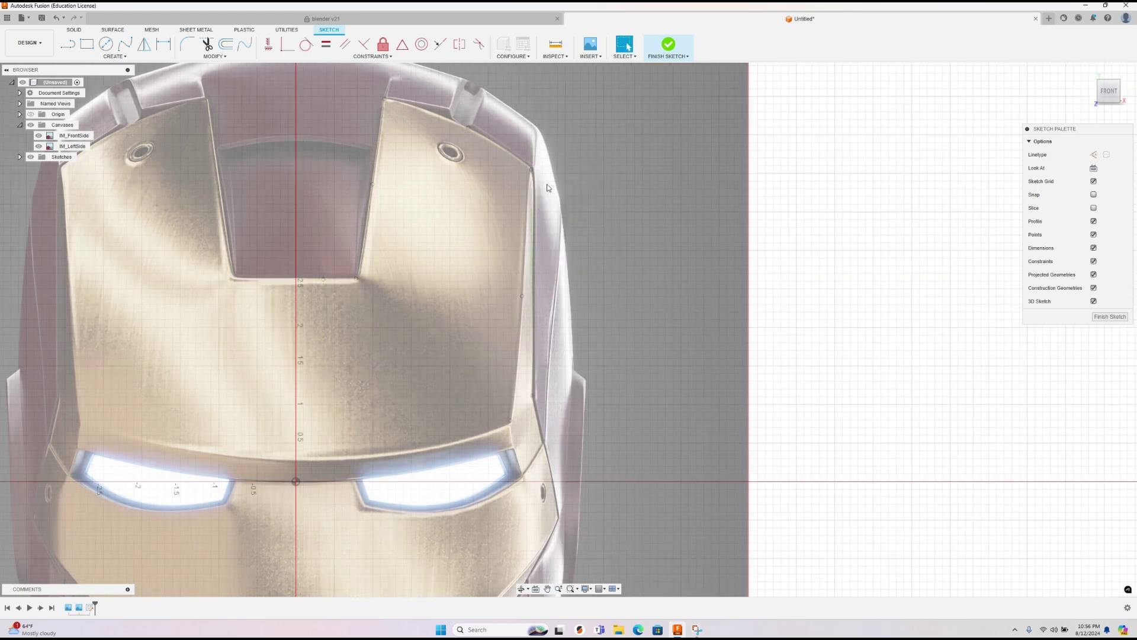
Step: Move the faceplate's upper right outer corner point onto the edge, at about X 3.08, Y 4.05 in
scroll(547, 187, up, 5)
drag(515, 133, 517, 141)
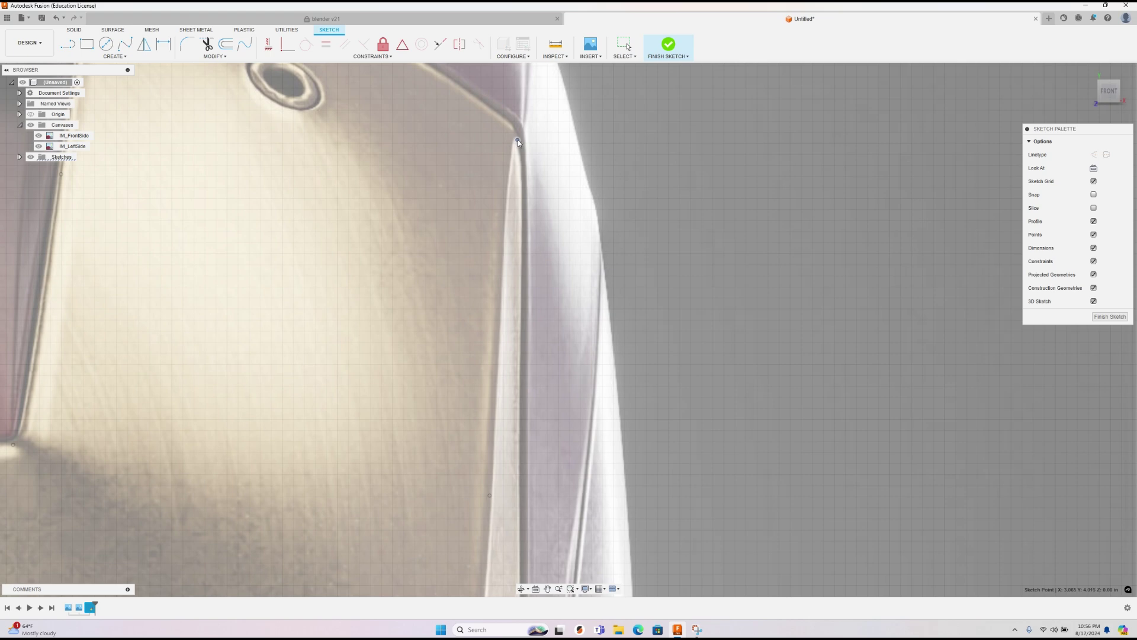
scroll(522, 136, down, 5)
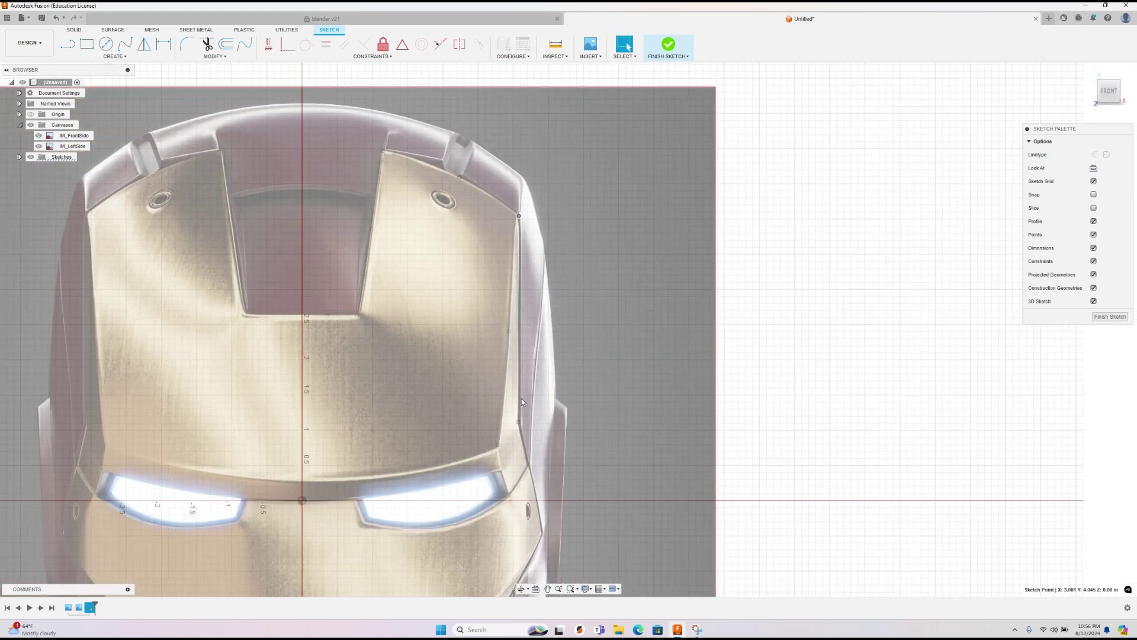
scroll(474, 295, up, 3)
scroll(474, 294, down, 3)
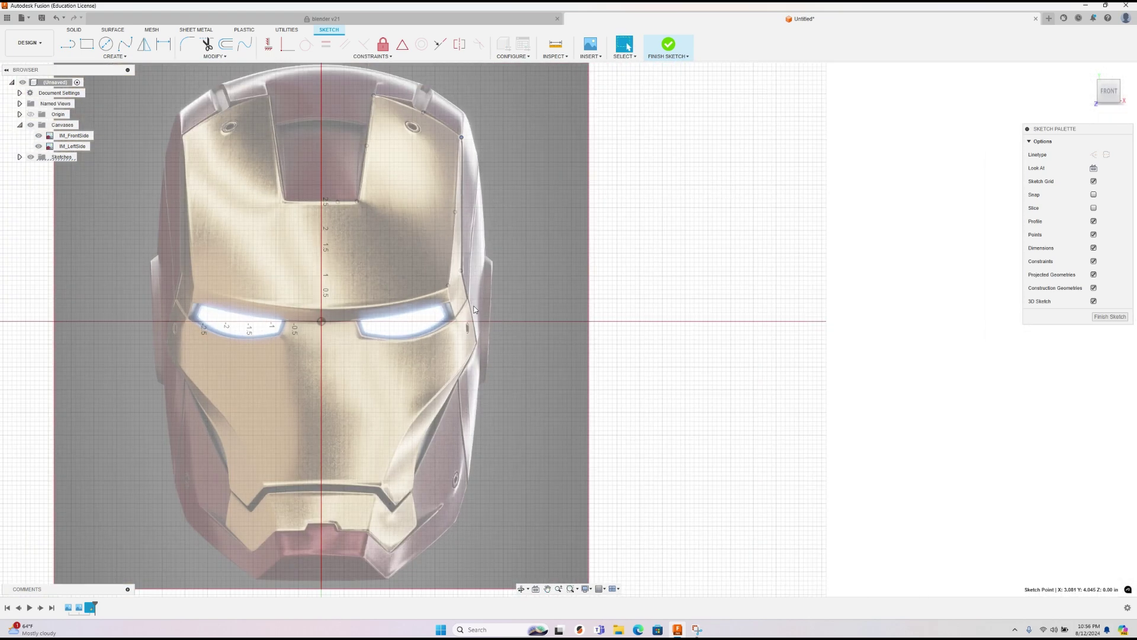
right_click(474, 305)
click(472, 278)
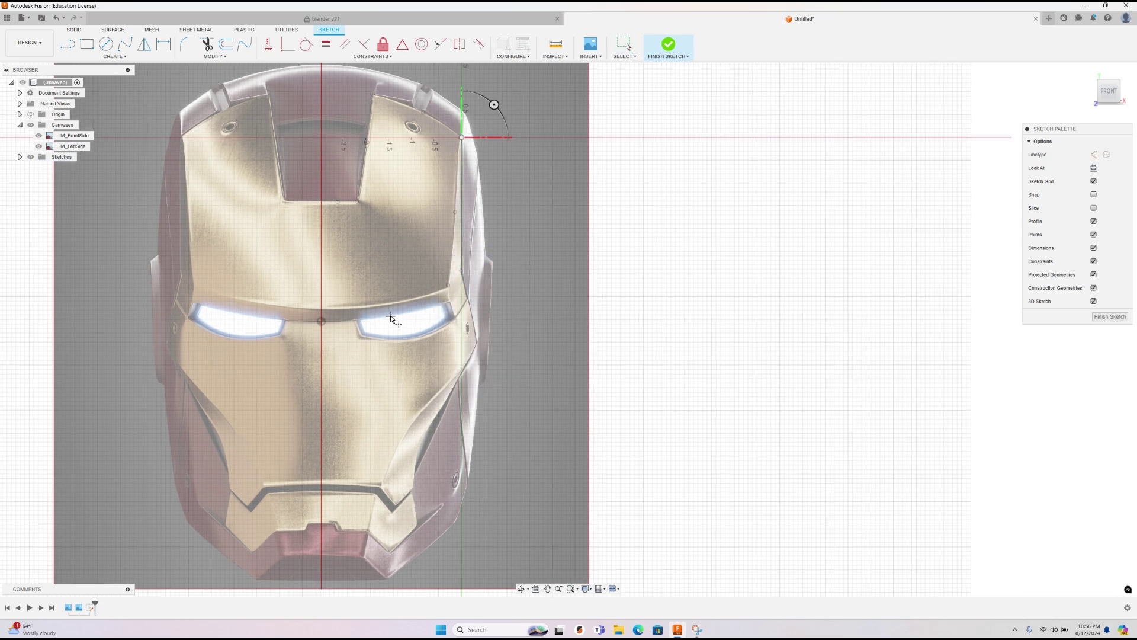
right_click(448, 296)
click(438, 294)
Step: Nudge the forehead plate's lower right corner point to about X 2.78, Y 0.73 in, and place a point at the right-hand eye's upper outer corner
scroll(439, 293, up, 6)
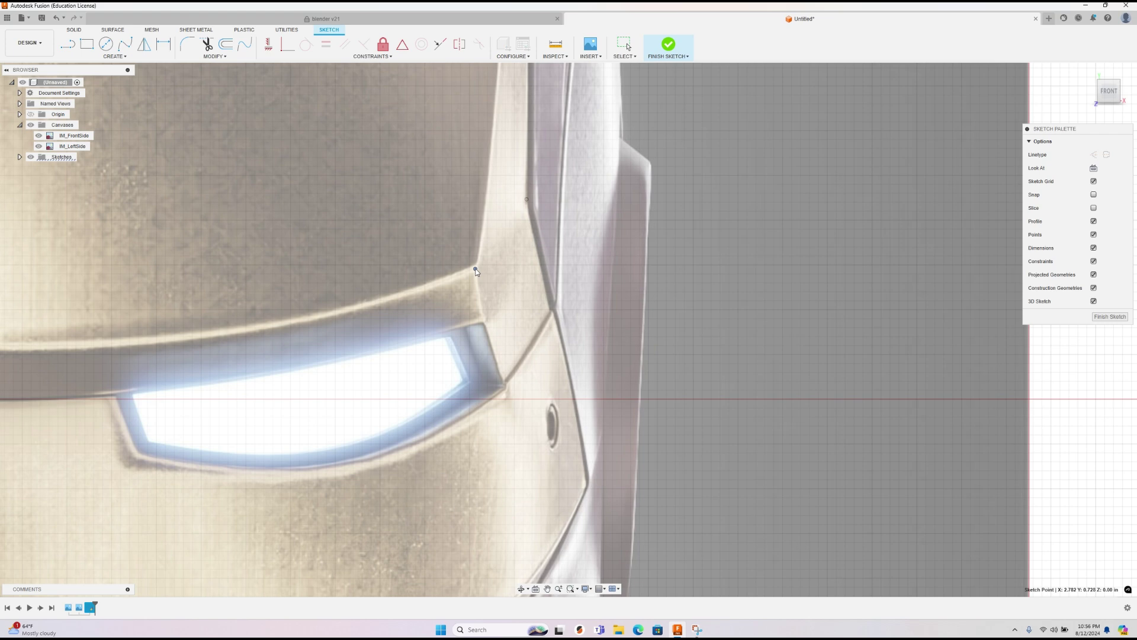
scroll(477, 271, down, 1)
right_click(477, 272)
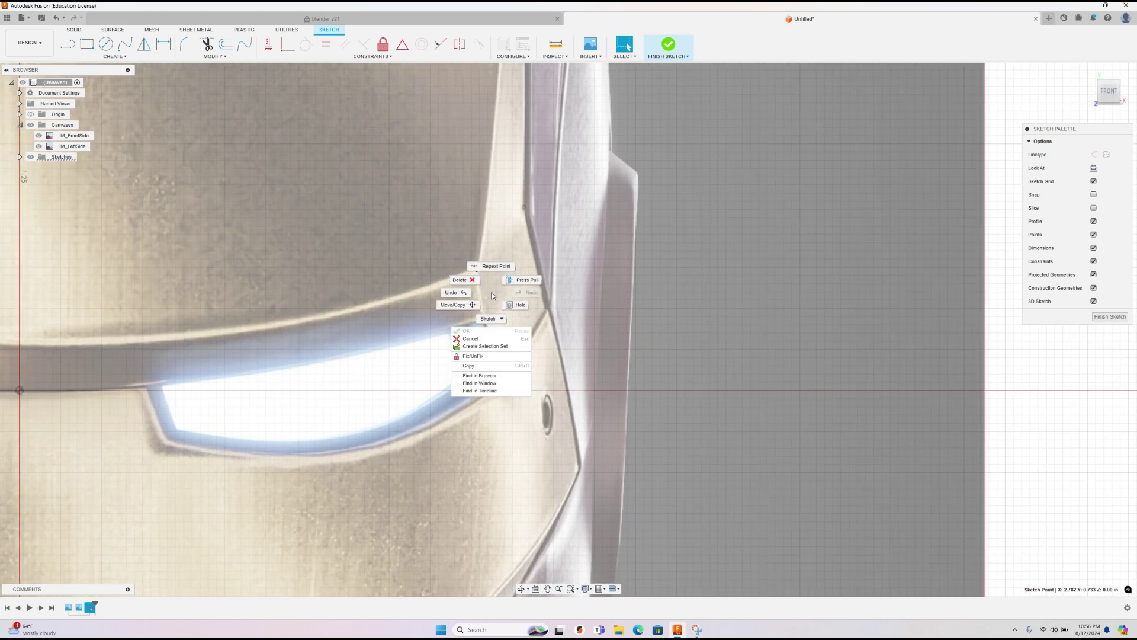
click(485, 304)
scroll(374, 349, down, 4)
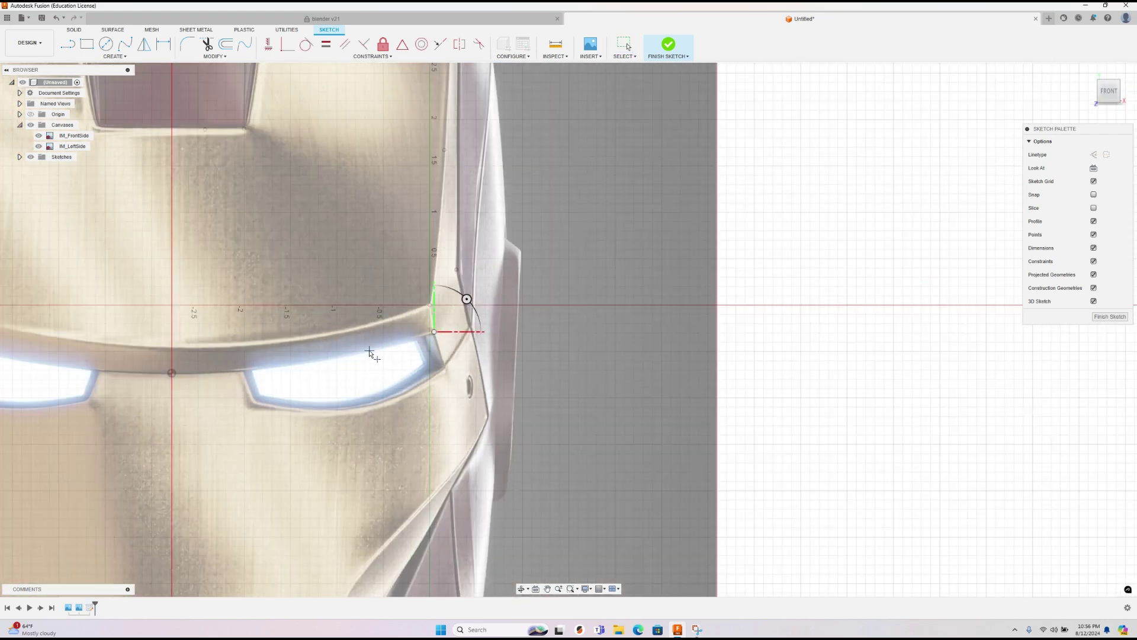
Step: Place three sketch points along the brow band's lower edge, from just right of the centerline to above the right-hand eye
click(242, 369)
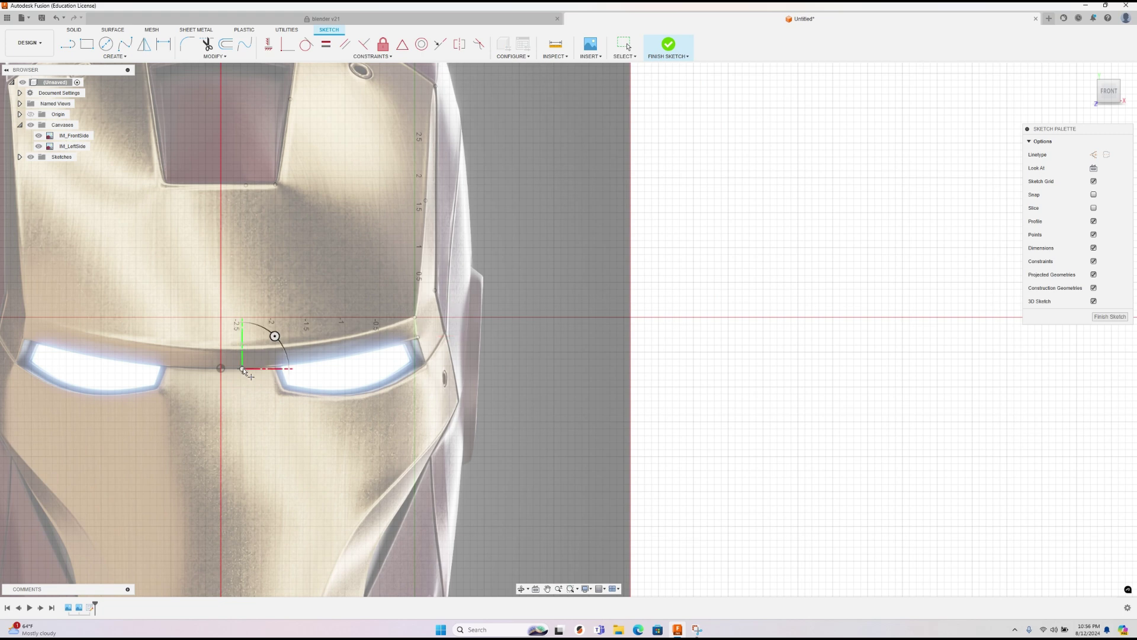
click(360, 352)
click(299, 362)
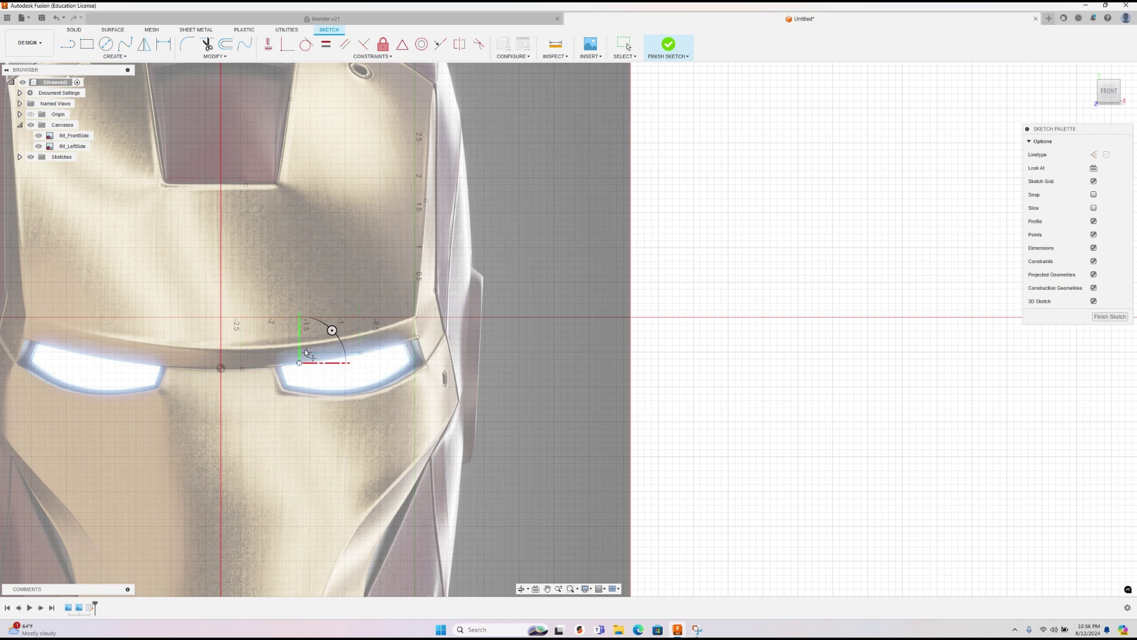
Step: Place three sketch points along the brow band's upper edge, directly above the lower ones, and end the Point command
click(242, 347)
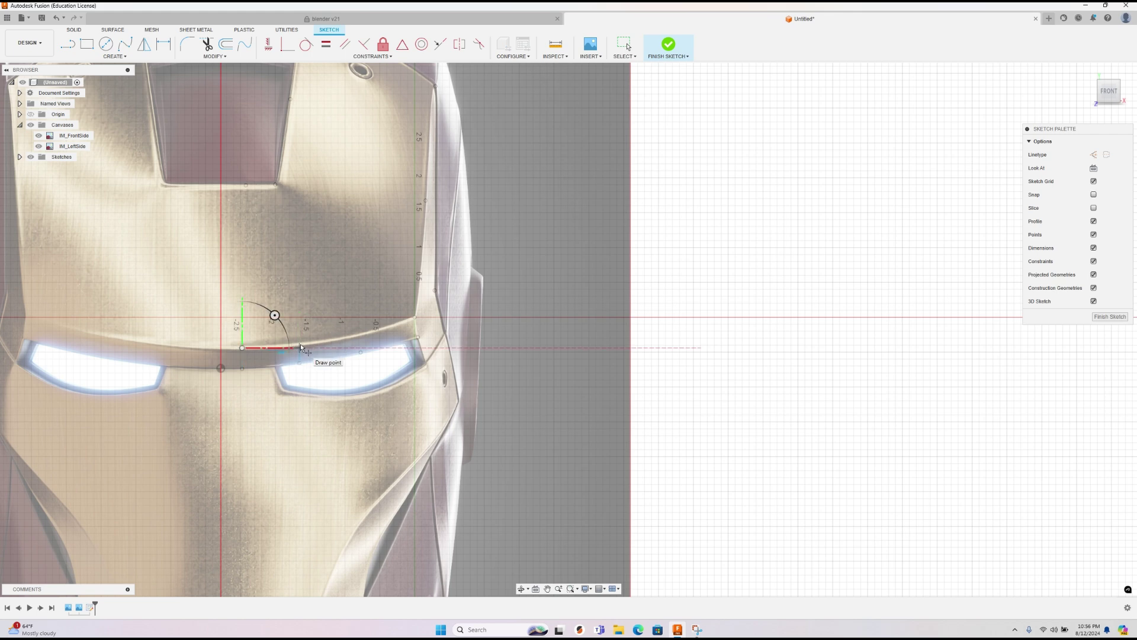
drag(300, 343, 361, 339)
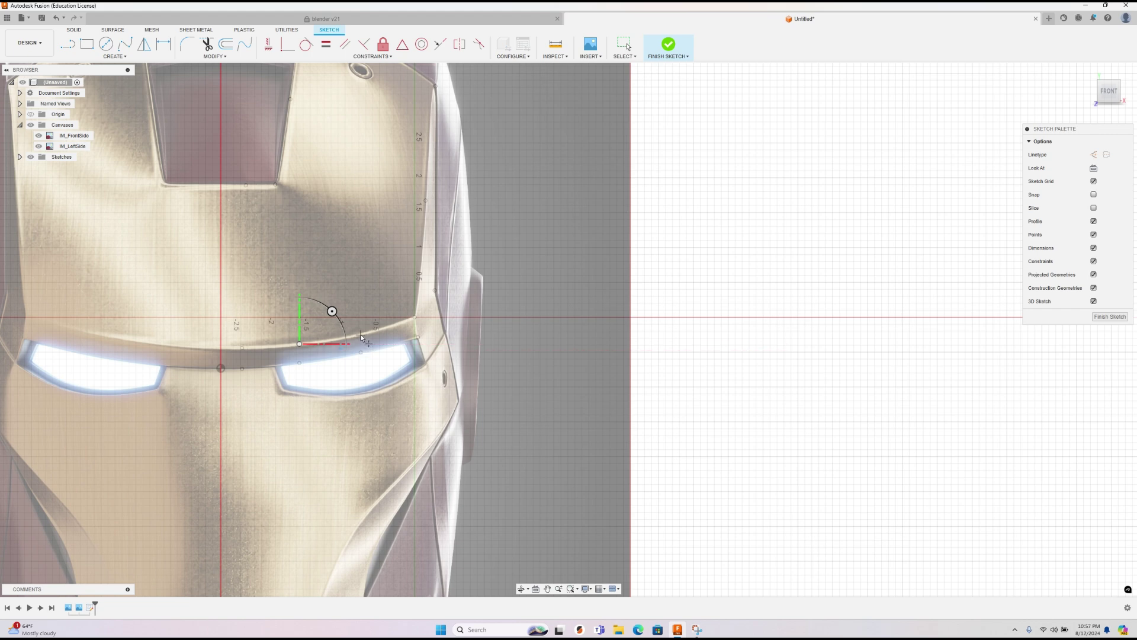
click(360, 335)
right_click(413, 334)
key(Escape)
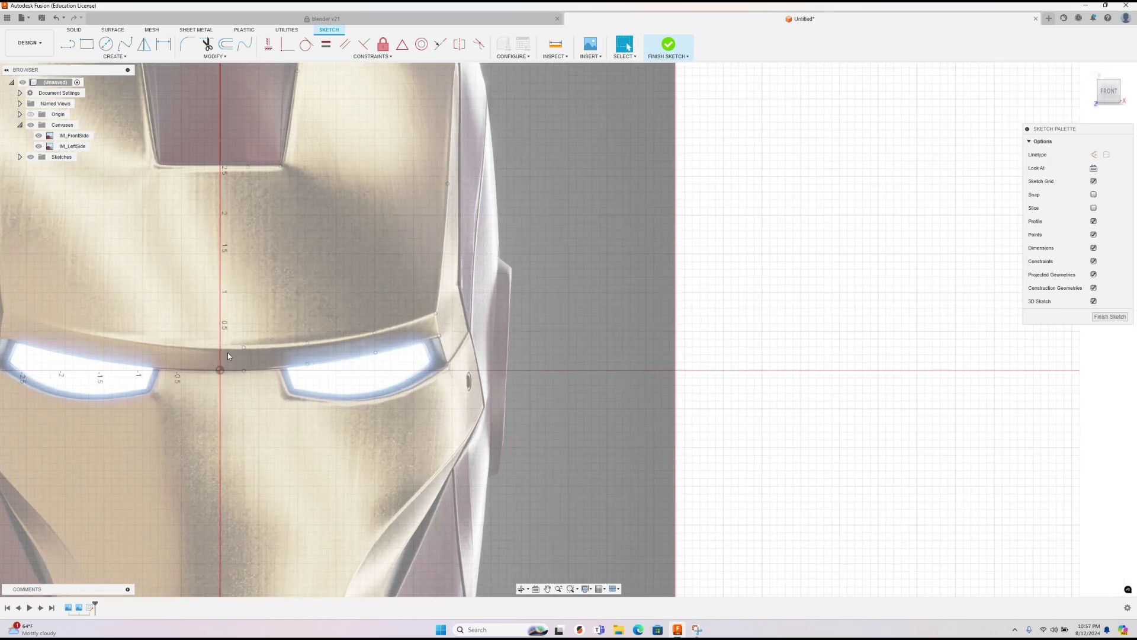
Step: Adjust the brow band's sketch points near the centerline and above the eye's inner end so they sit on the band's edges
scroll(228, 353, up, 5)
click(268, 339)
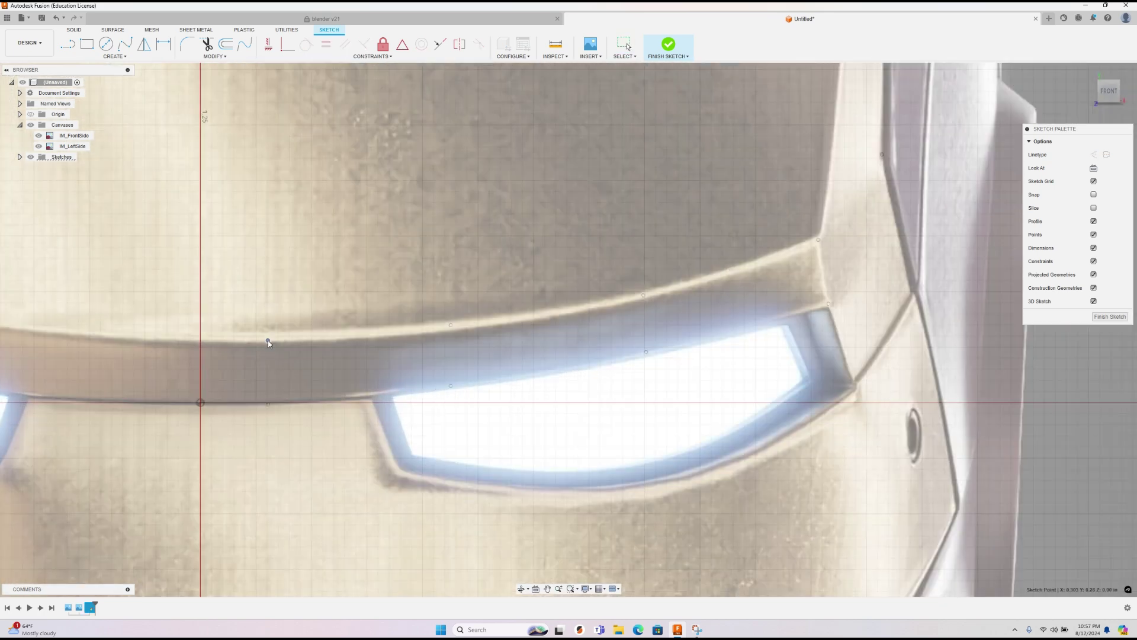
click(451, 387)
click(451, 326)
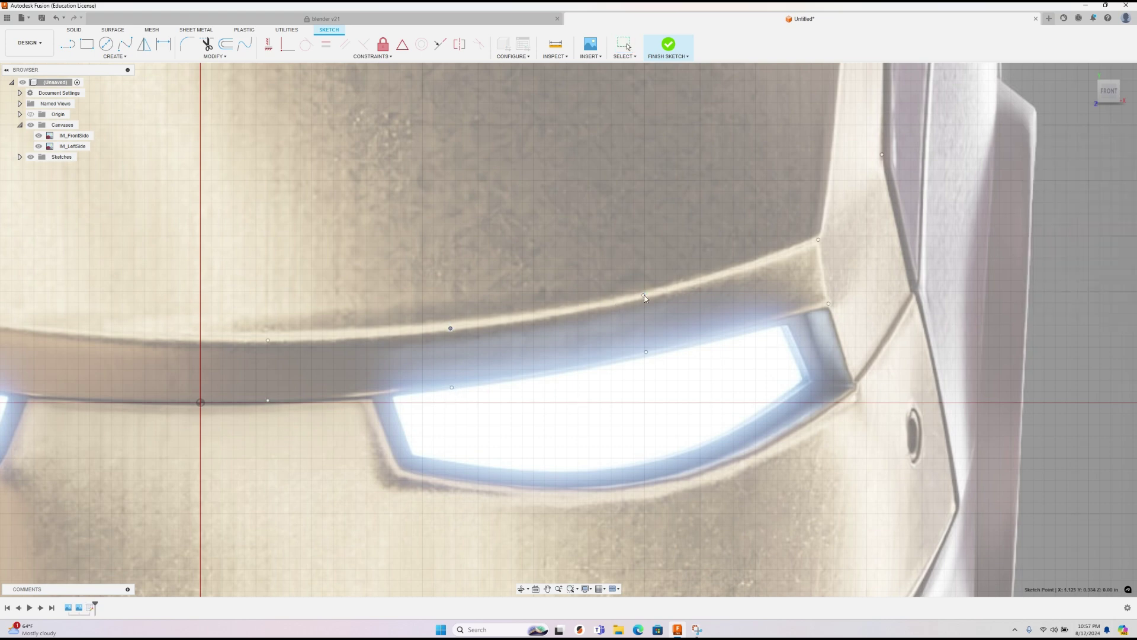
key(a)
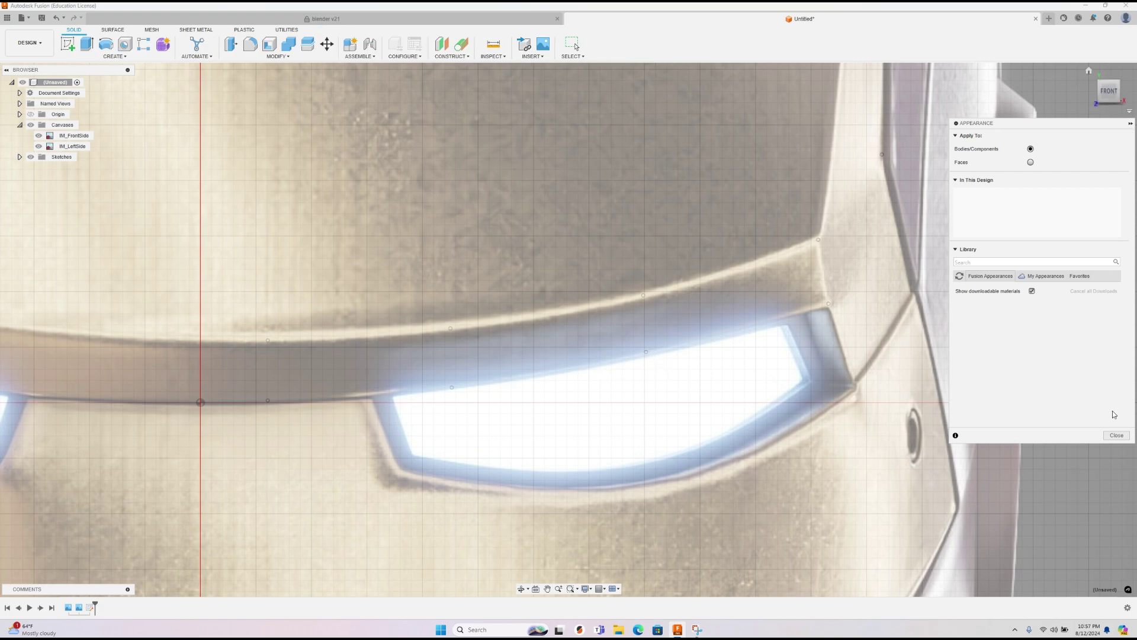
click(1112, 437)
double_click(90, 607)
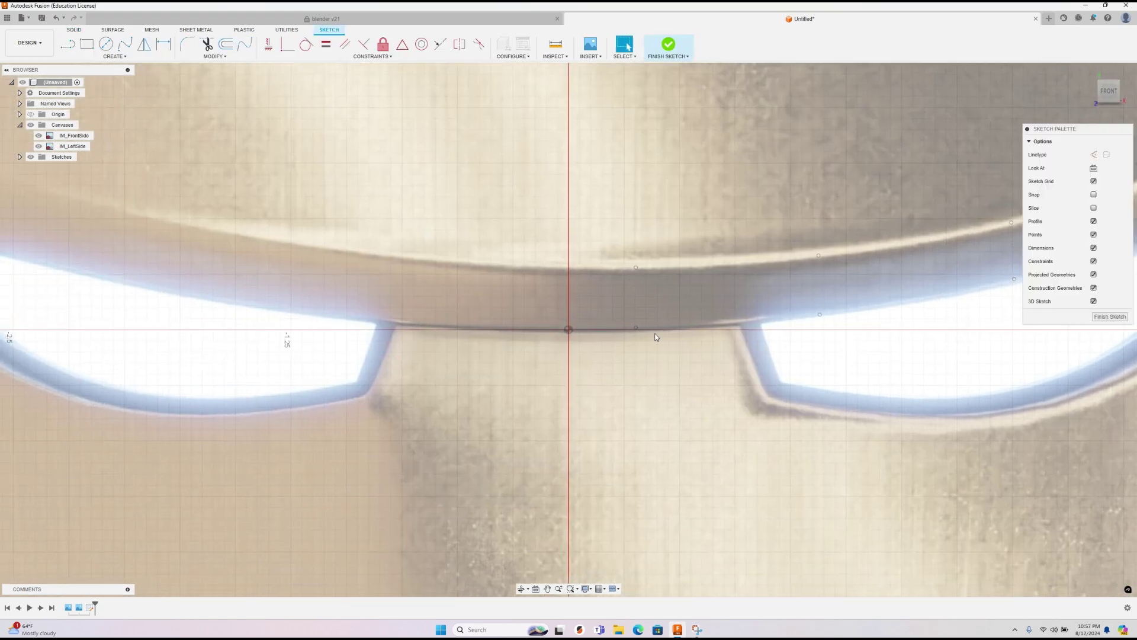
Step: Place a sketch point at the faceplate's outermost right corner, below and outside the right-hand eye
scroll(649, 340, up, 4)
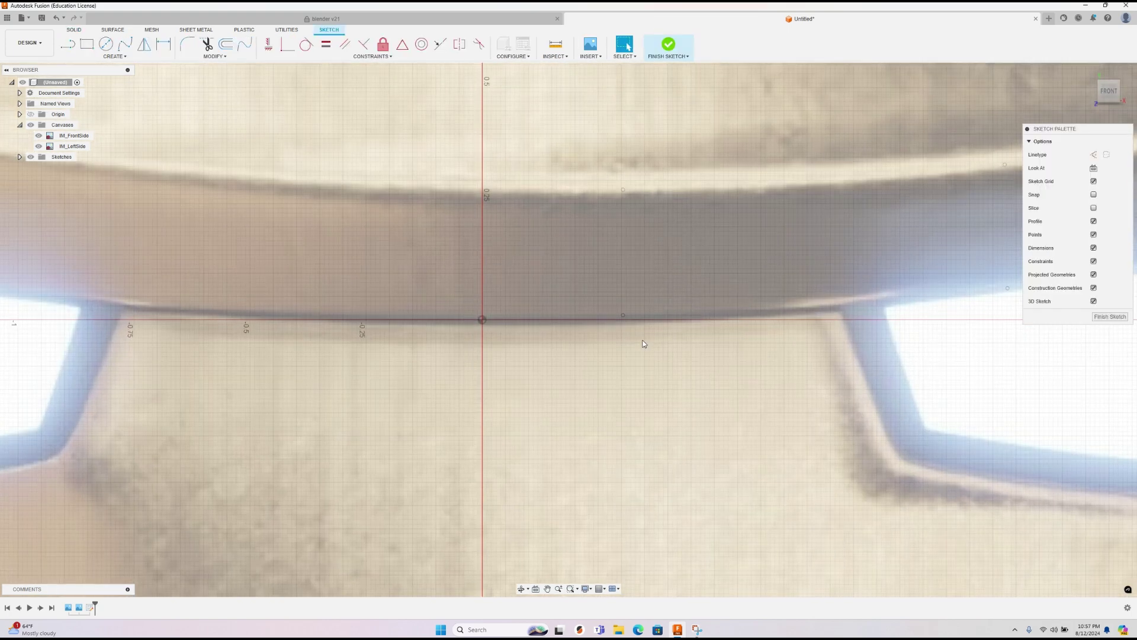
scroll(644, 343, down, 2)
scroll(644, 344, down, 5)
middle_drag(644, 343, 388, 392)
scroll(464, 372, down, 2)
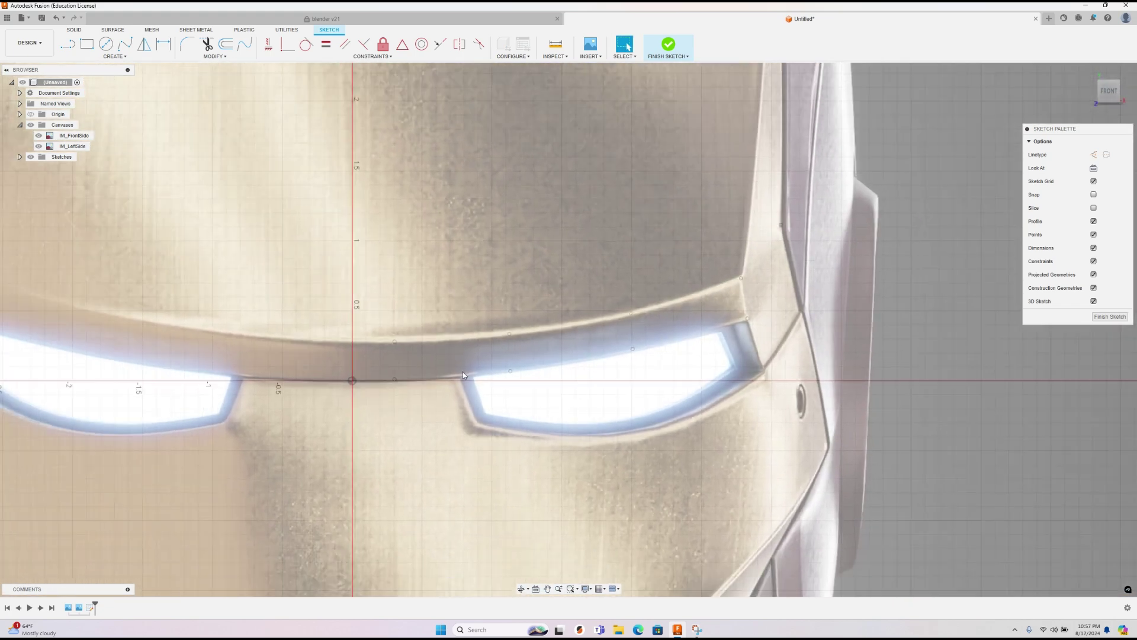
scroll(838, 318, down, 1)
middle_drag(837, 318, 621, 322)
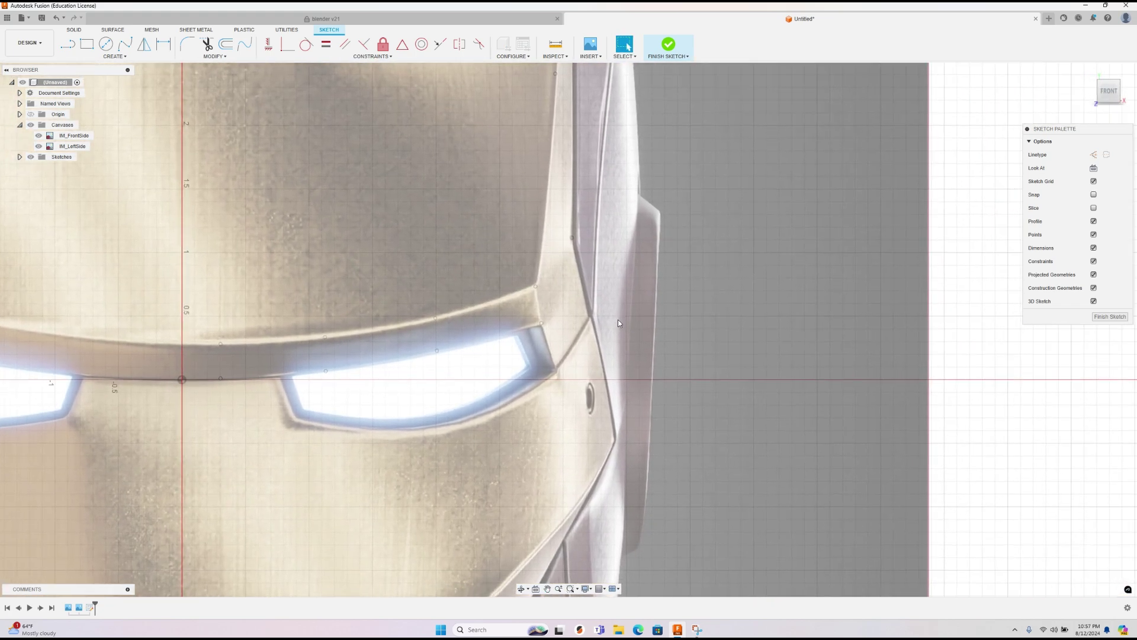
right_click(553, 373)
click(120, 57)
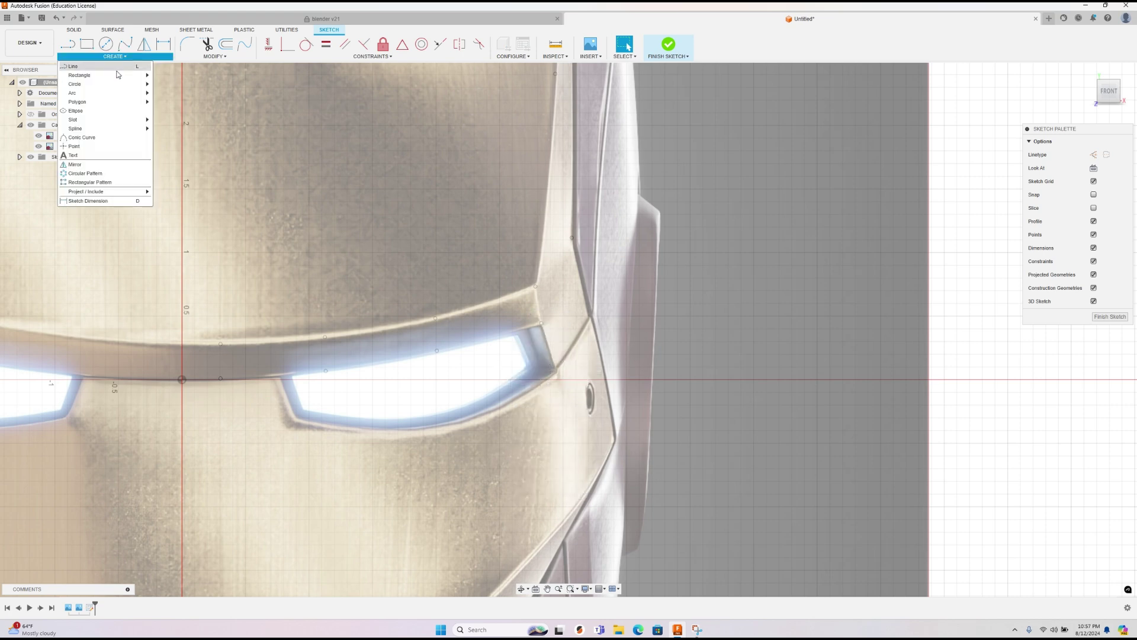
click(87, 145)
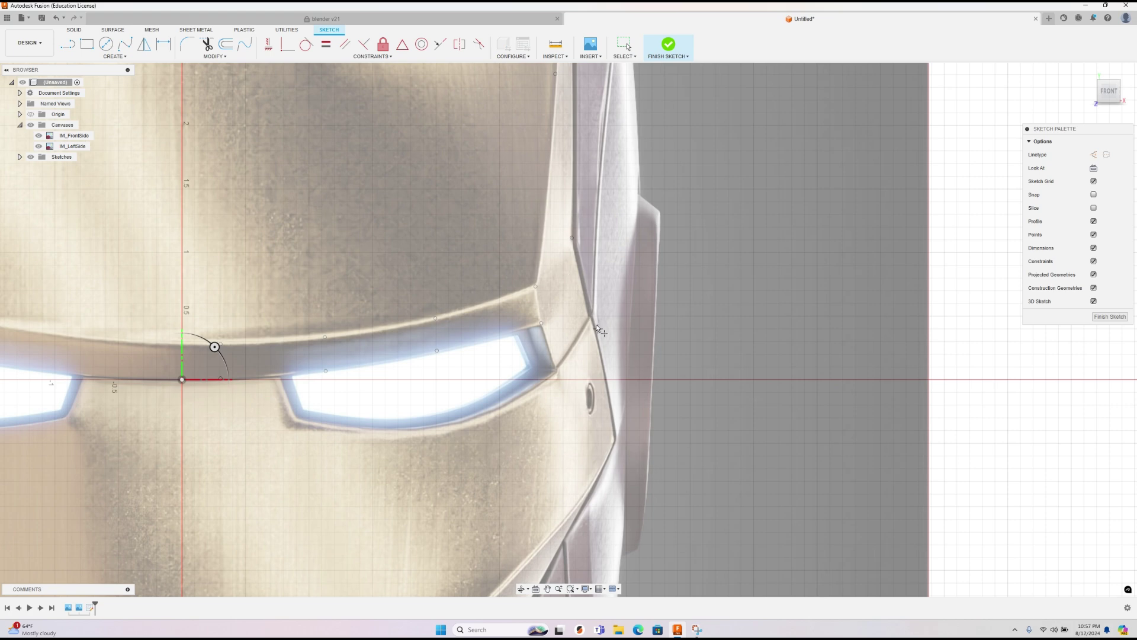
click(616, 438)
Step: Place sketch points at the mouth slot's upper right corner and at three spots along the right cheek's inner crease
scroll(577, 444, down, 6)
middle_drag(571, 451, 553, 329)
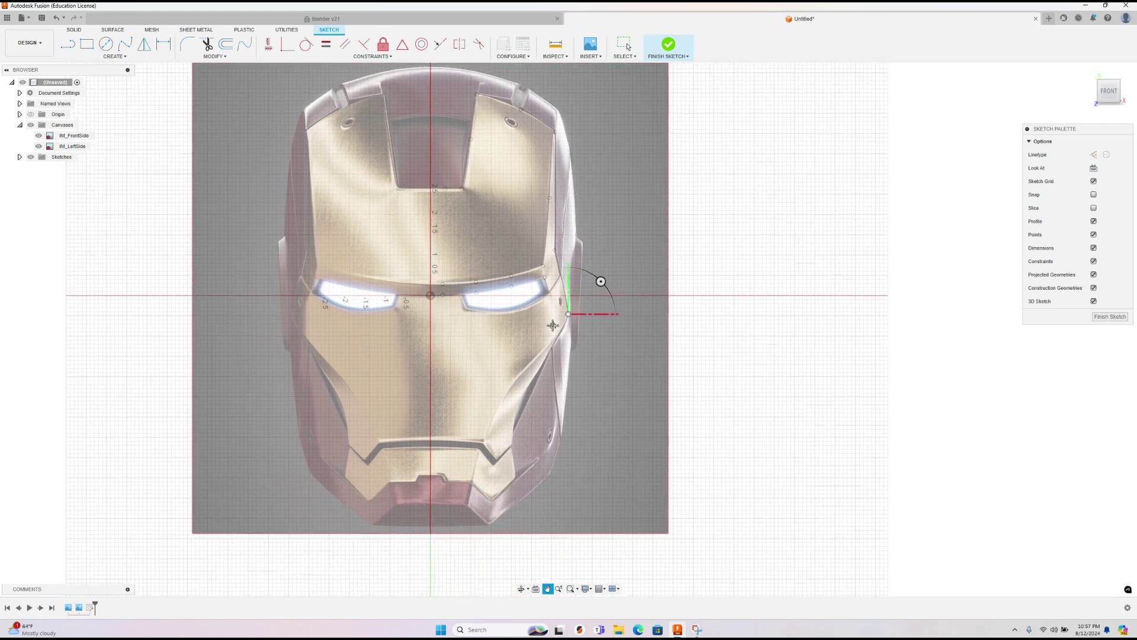
scroll(516, 407, up, 3)
click(461, 461)
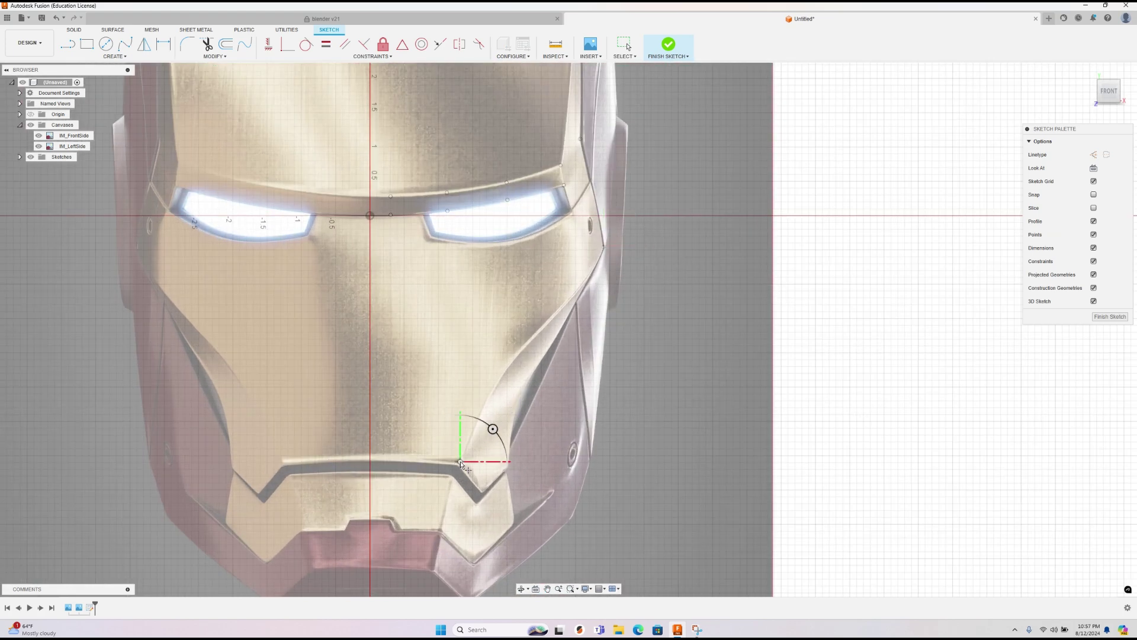
click(513, 361)
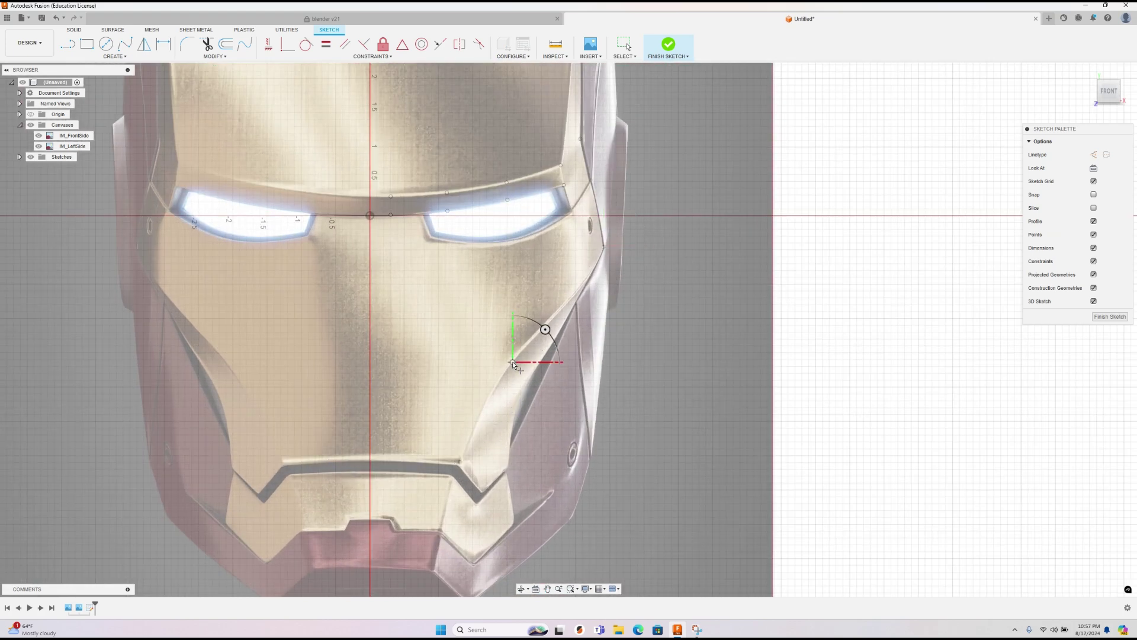
click(567, 302)
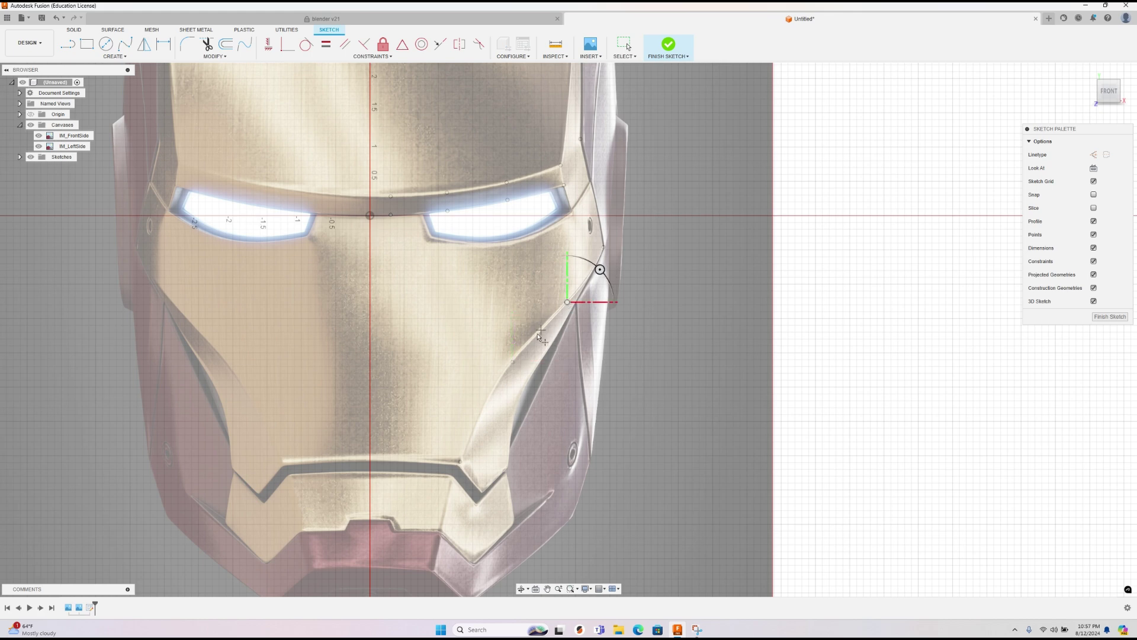
click(485, 405)
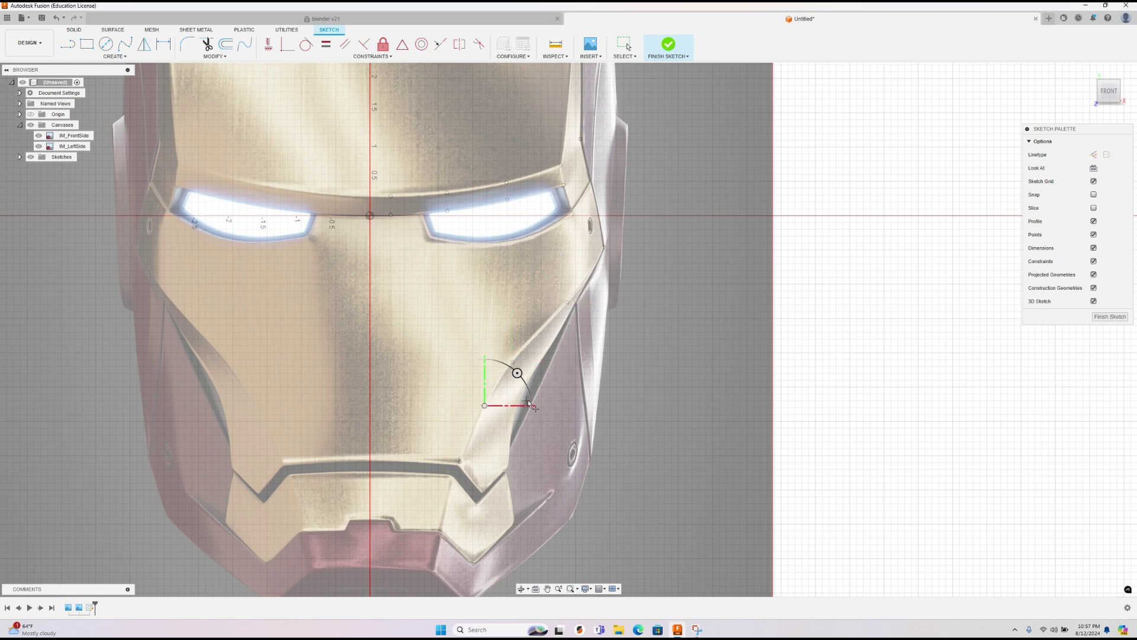
Step: Place sketch points down the right cheek's outer edge to its lower right corner, and one at the cheek's bottom tip
click(567, 318)
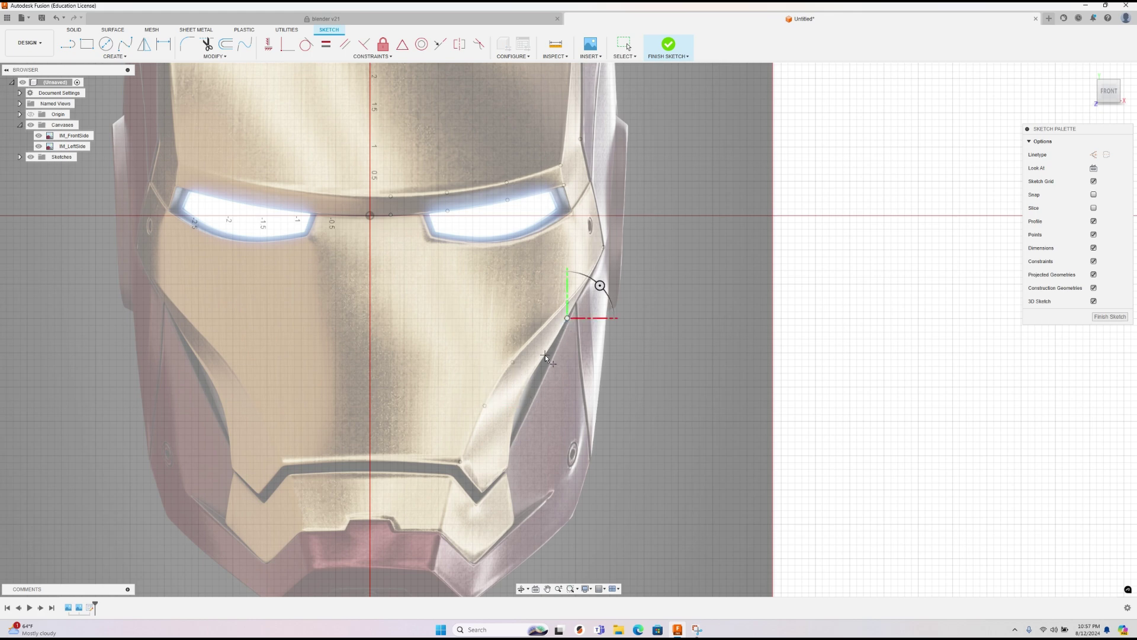
click(529, 379)
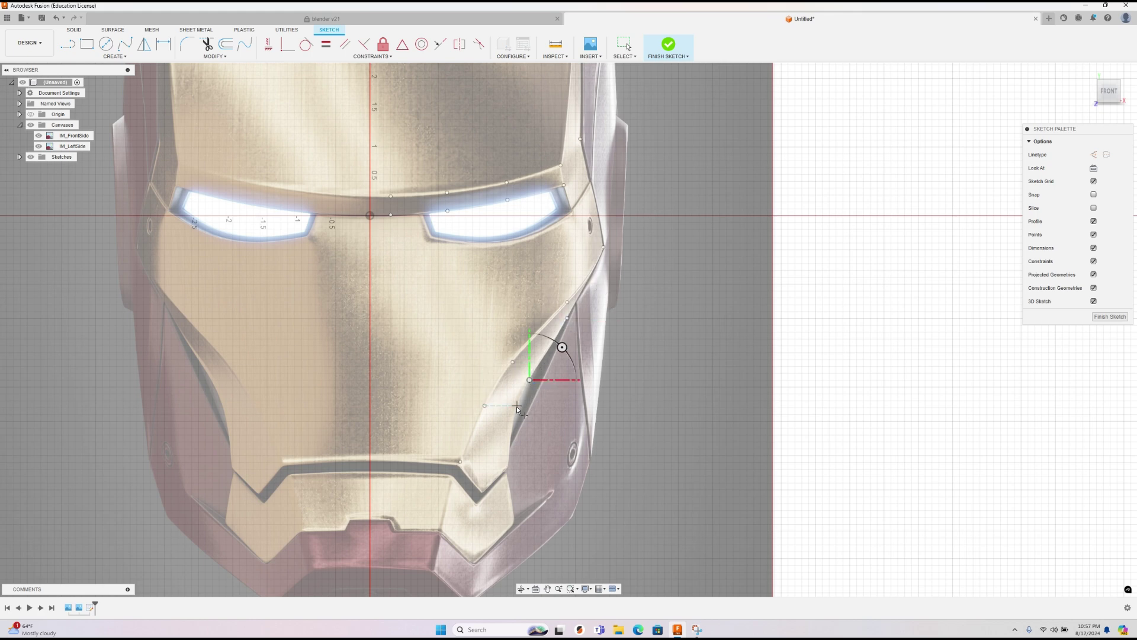
scroll(507, 463, up, 5)
click(506, 474)
click(534, 271)
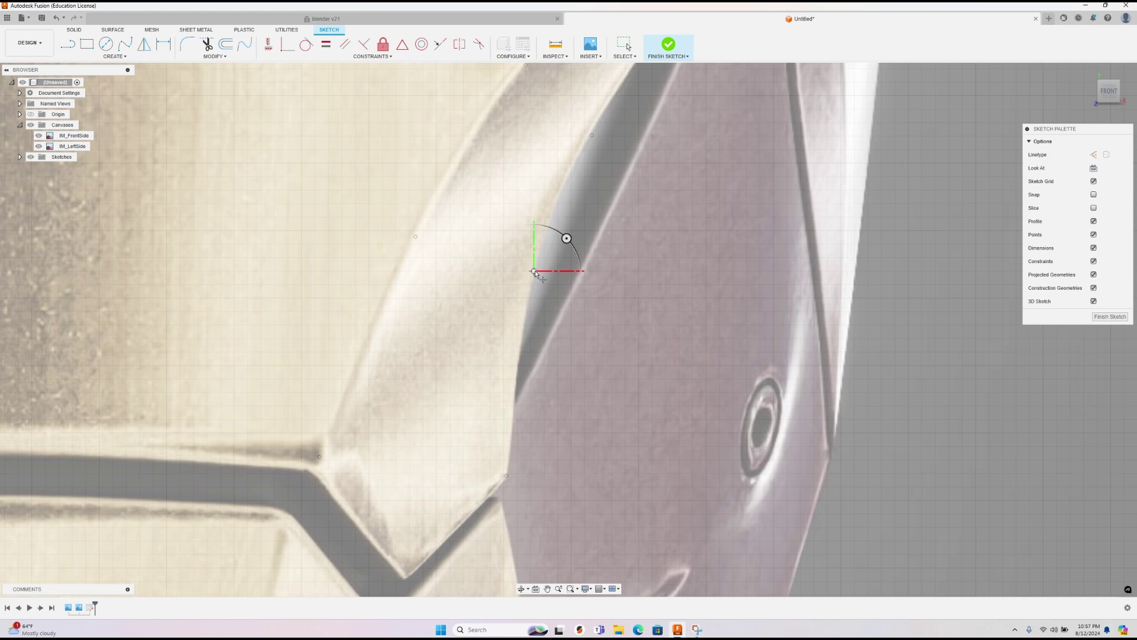
scroll(536, 272, down, 4)
click(595, 194)
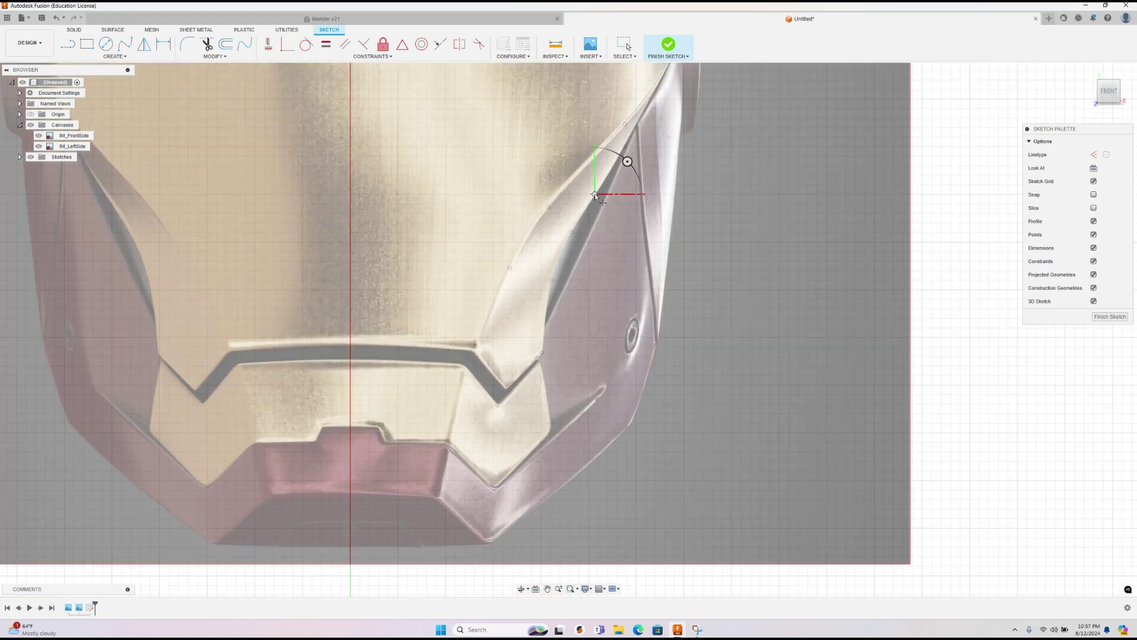
click(506, 387)
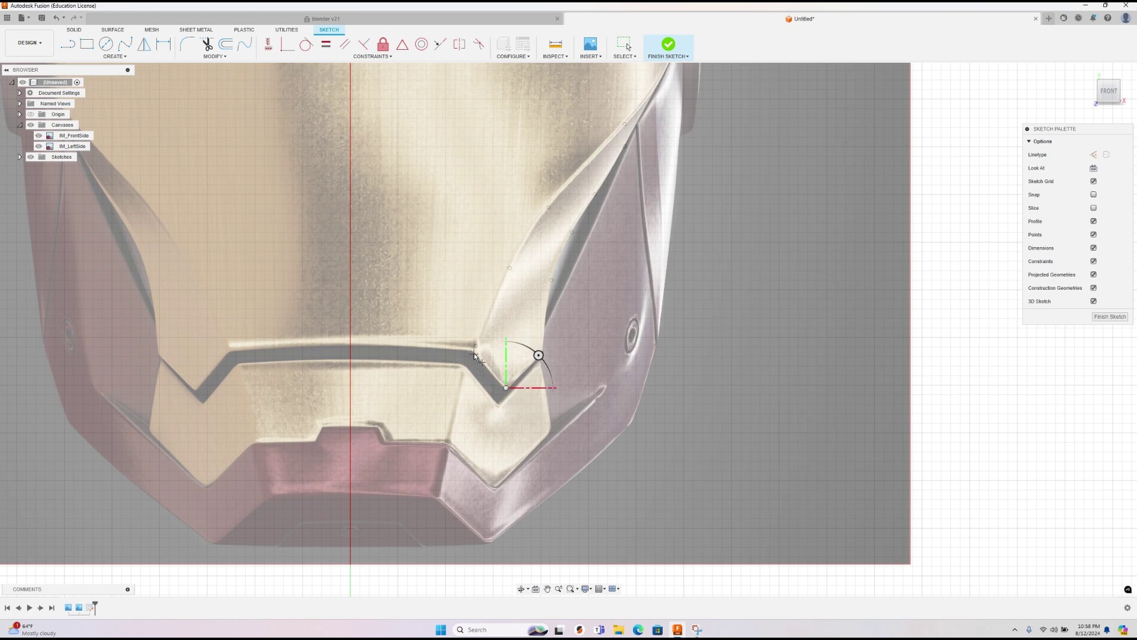
Step: End the Point command and shift the point at the mouth slot's upper right corner onto the corner
right_click(488, 346)
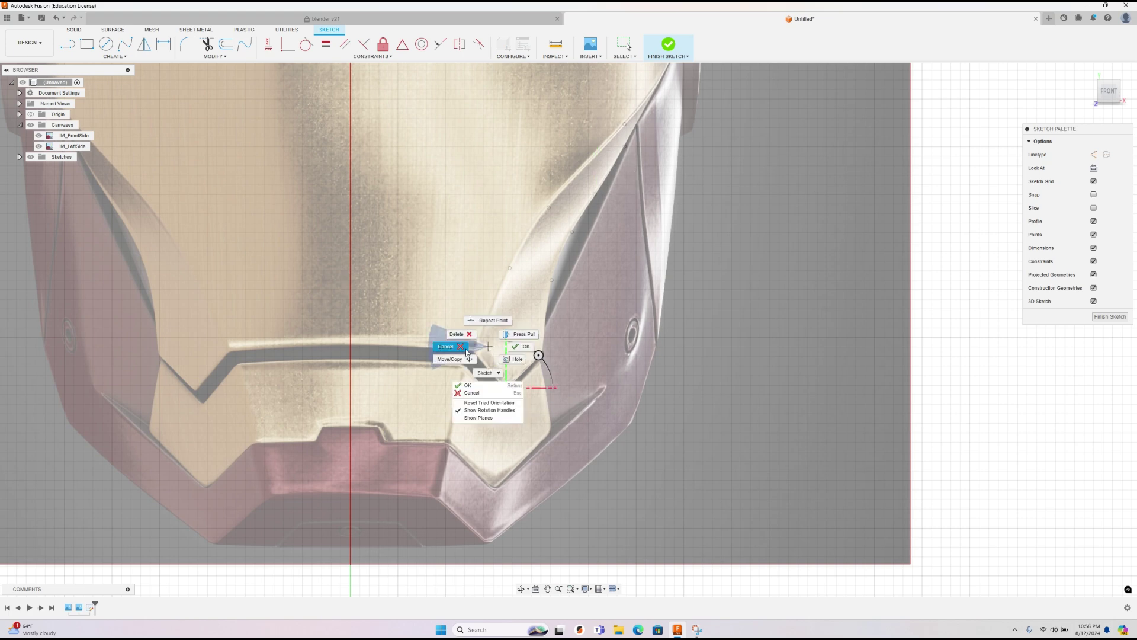
click(466, 350)
scroll(481, 354, up, 5)
click(466, 335)
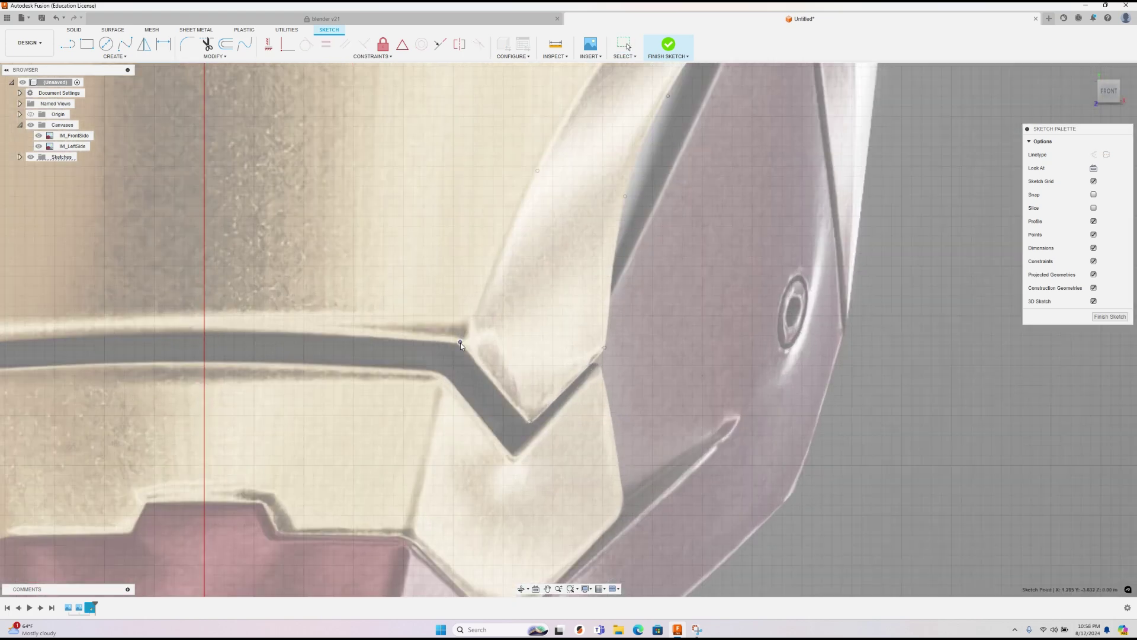
scroll(469, 348, down, 4)
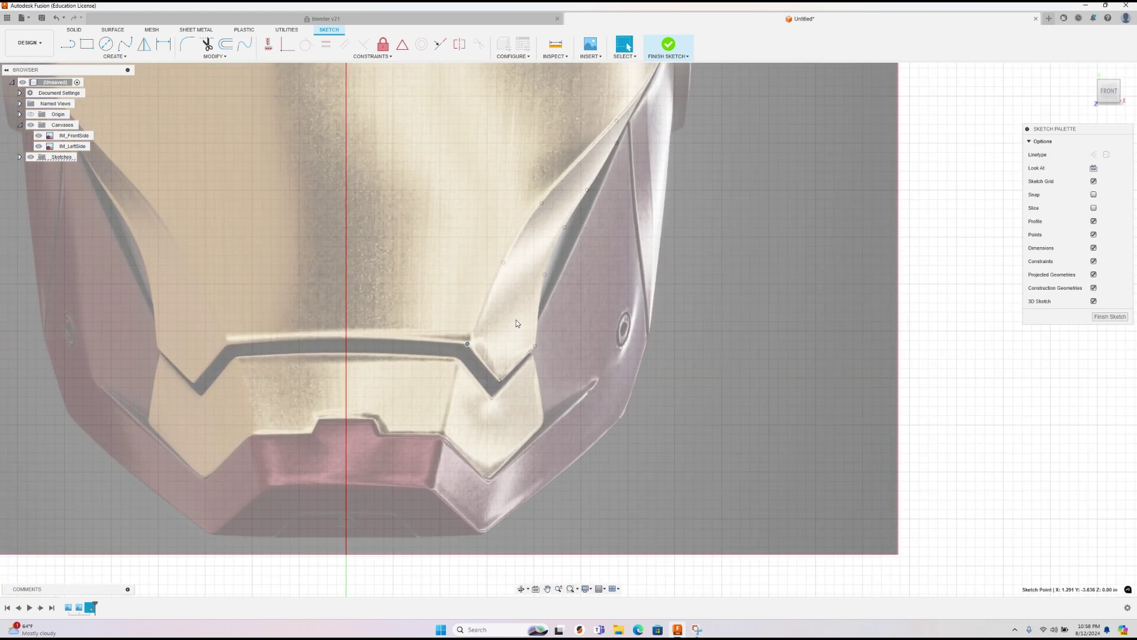
Step: Place a sketch point where the mouth slot's upper edge meets the vertical centerline and adjust it onto the edge
right_click(518, 319)
click(518, 292)
click(468, 342)
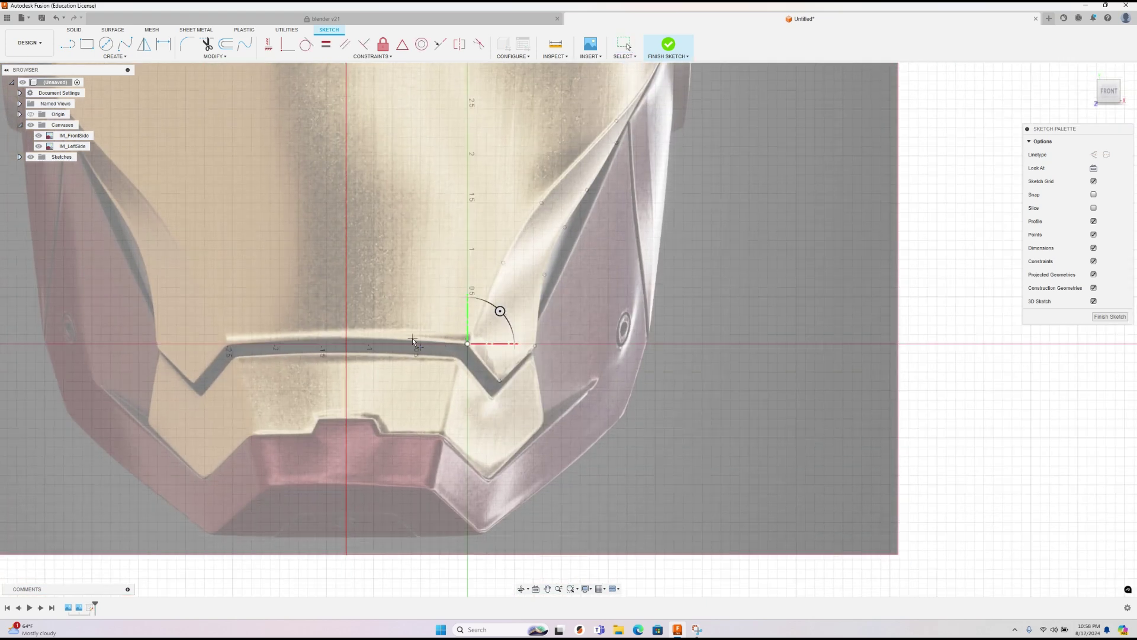
click(346, 339)
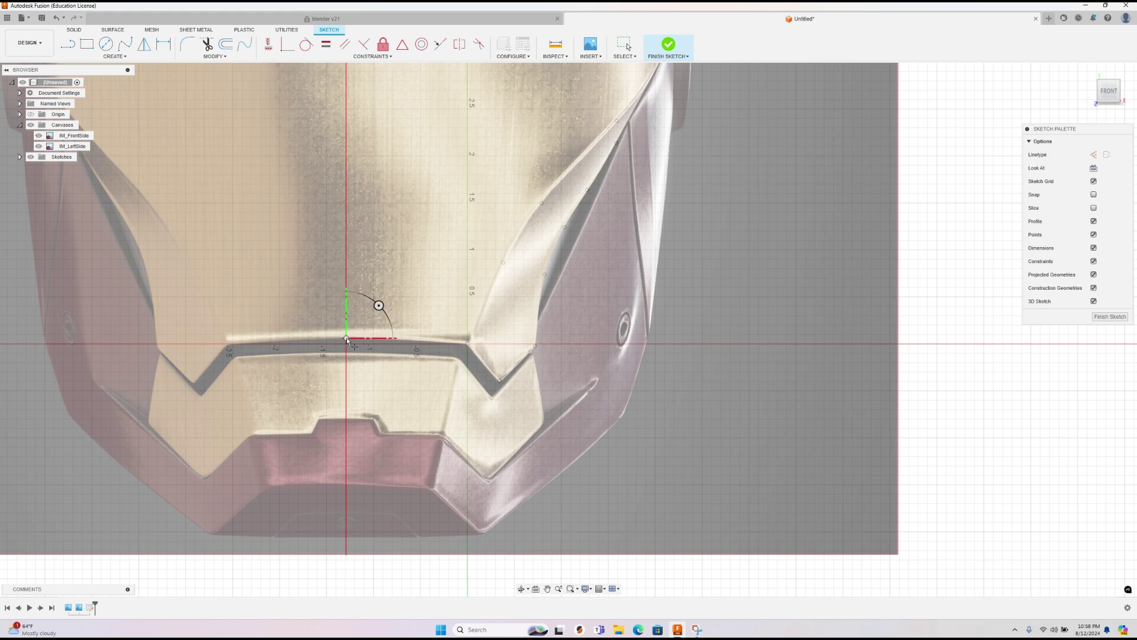
right_click(413, 341)
click(381, 342)
scroll(368, 344, up, 5)
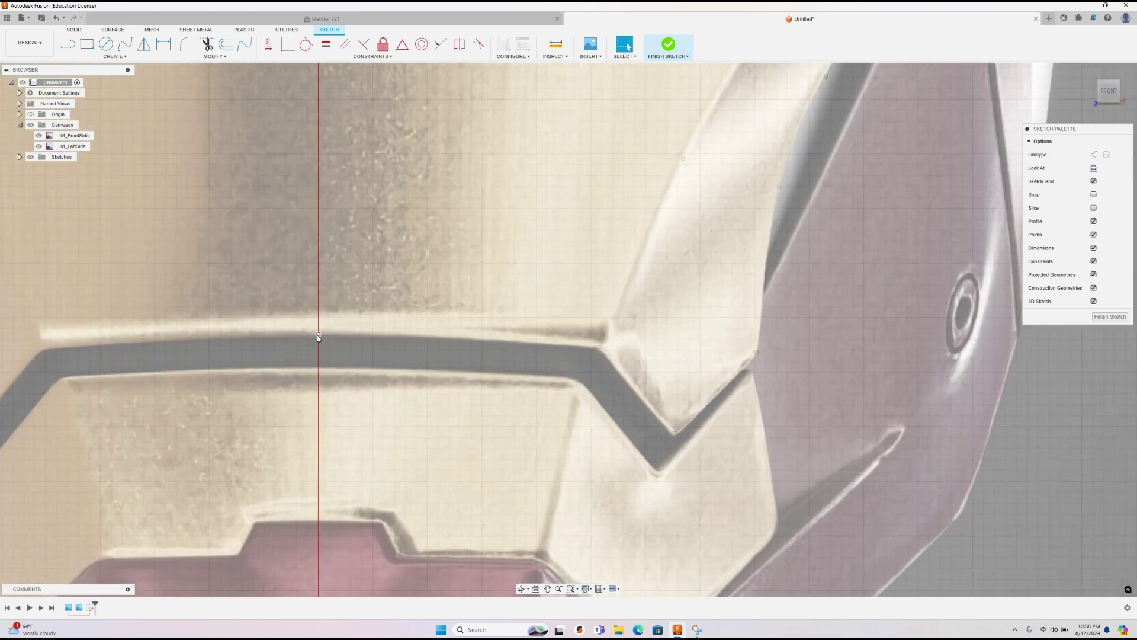
click(318, 334)
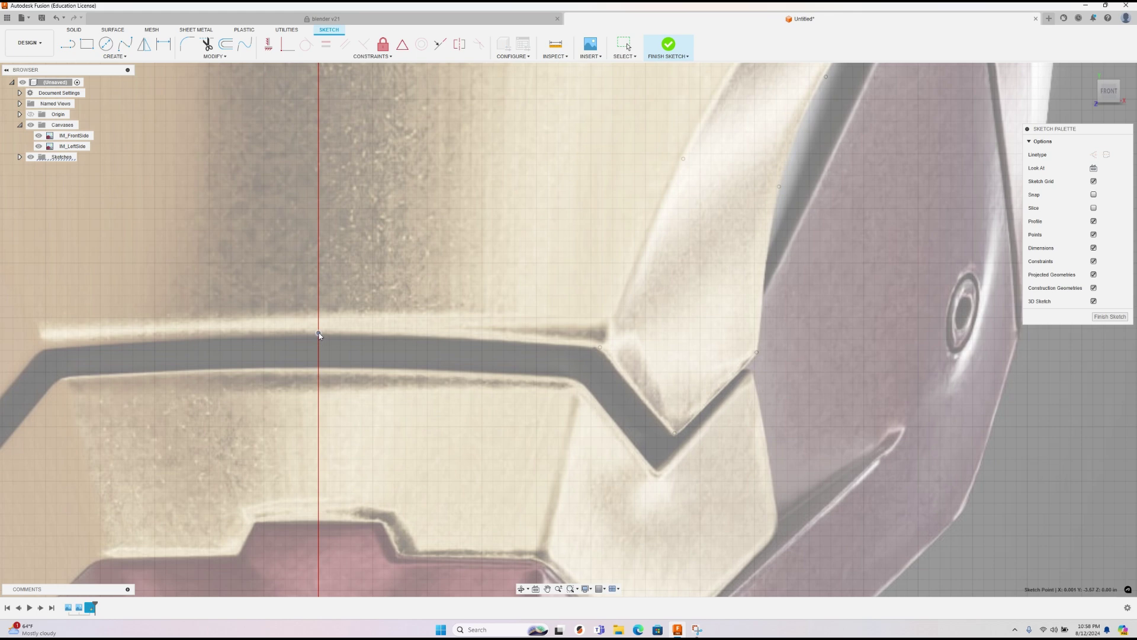
Step: Place a sketch point midway along the right half of the mouth slot's upper edge and align the upper right corner point
right_click(394, 340)
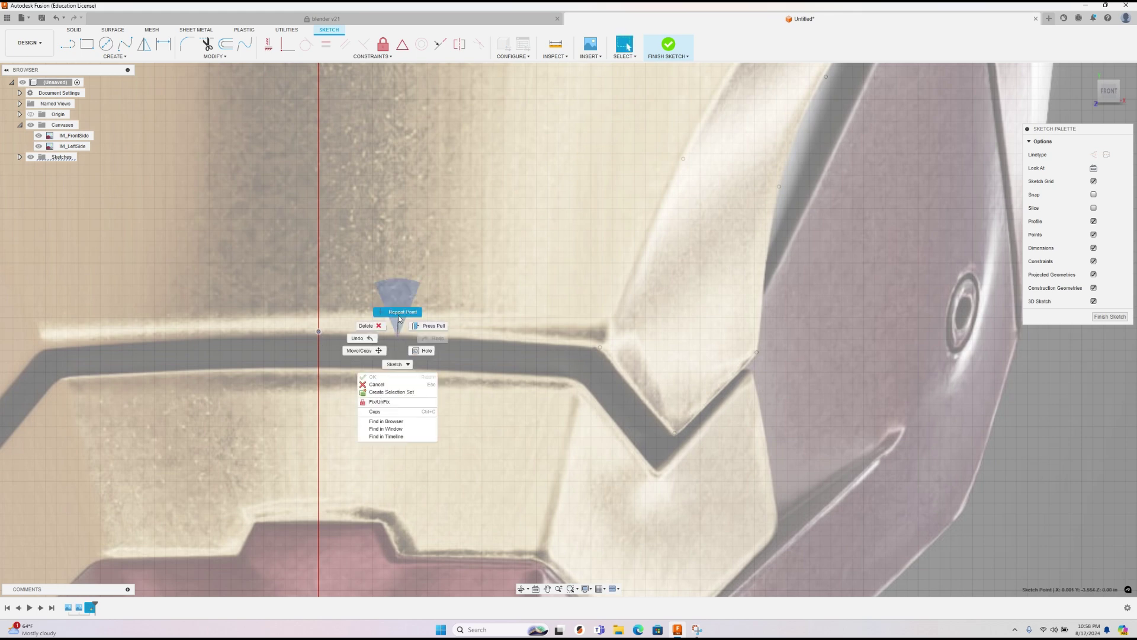
click(393, 296)
click(461, 338)
right_click(538, 353)
click(512, 354)
click(600, 348)
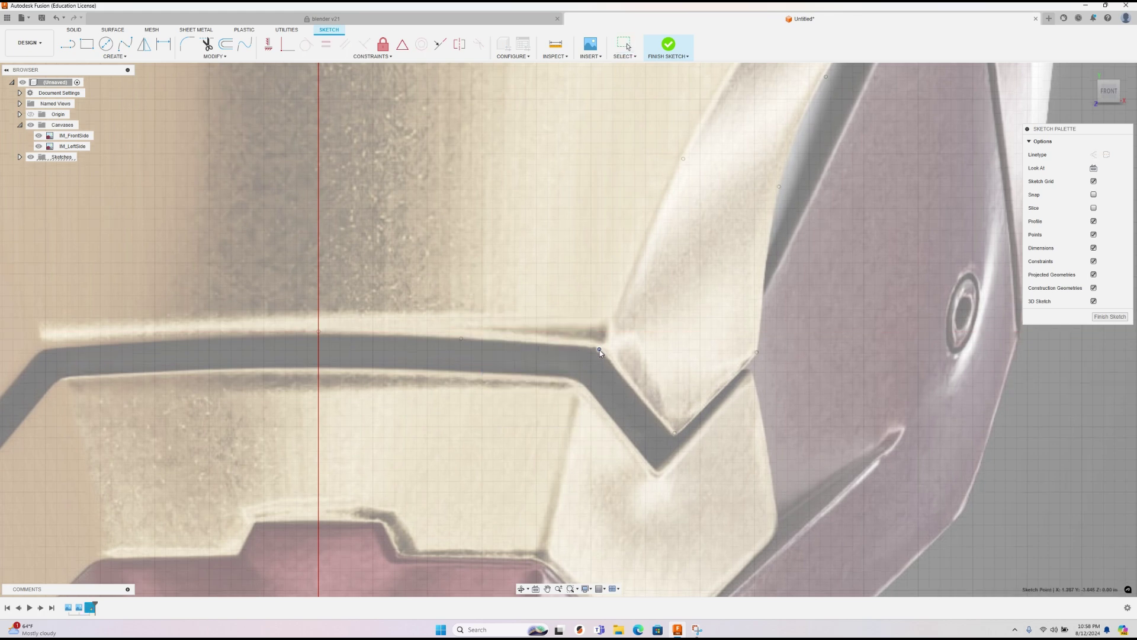
scroll(650, 367, down, 5)
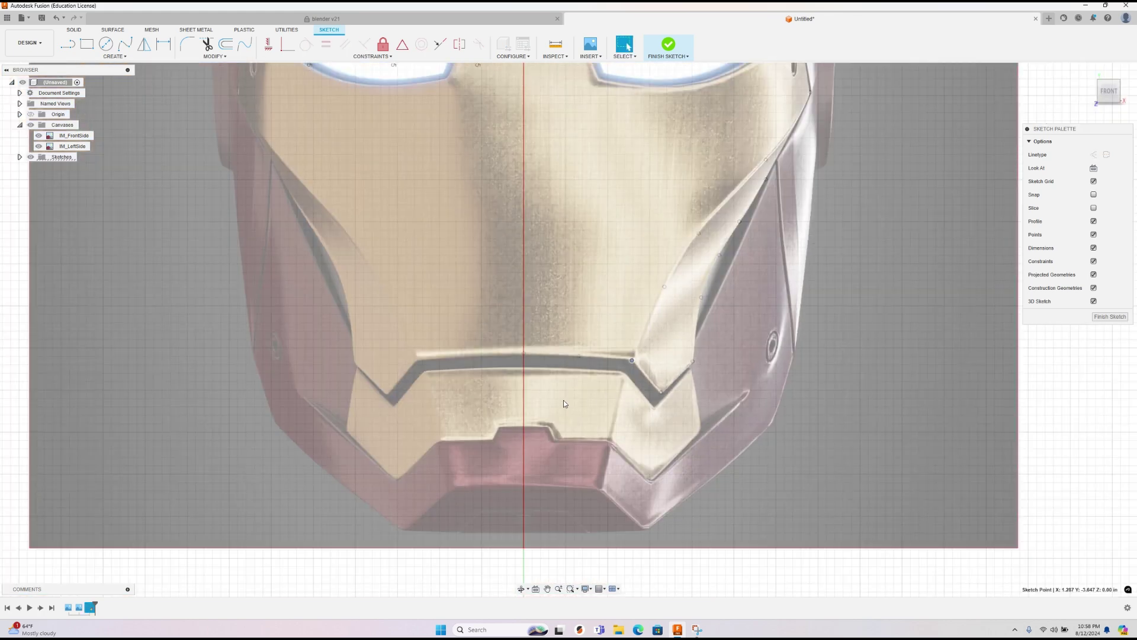
Step: Place sketch points on the mouth slot's lower edge, one at the centerline and one midway along the right half
scroll(551, 382, up, 2)
right_click(546, 379)
click(540, 355)
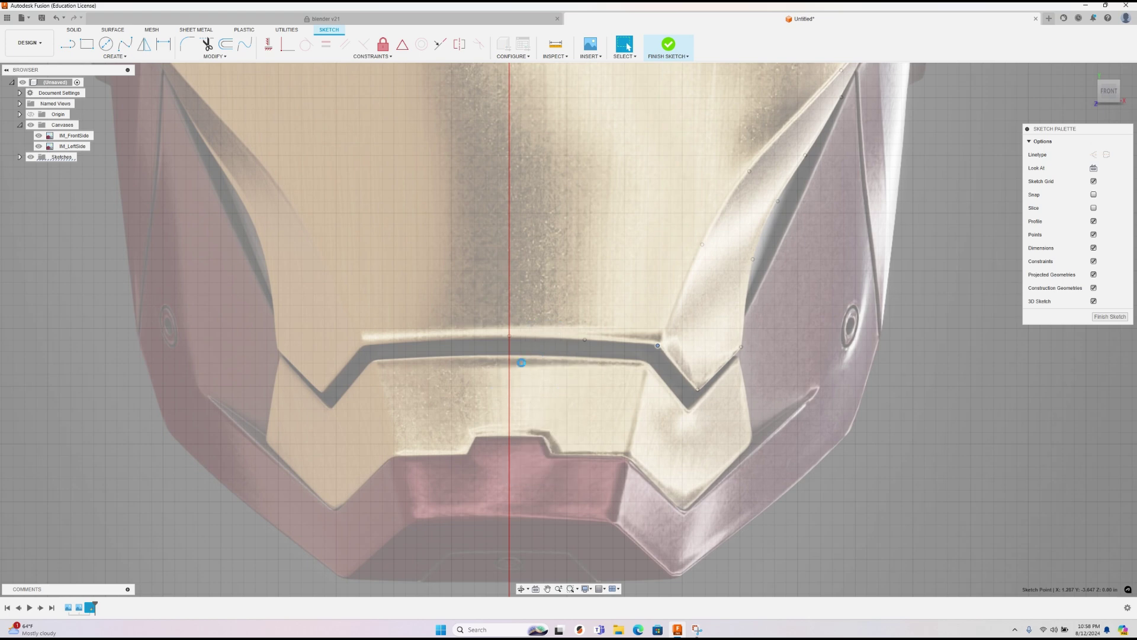
scroll(582, 353, up, 3)
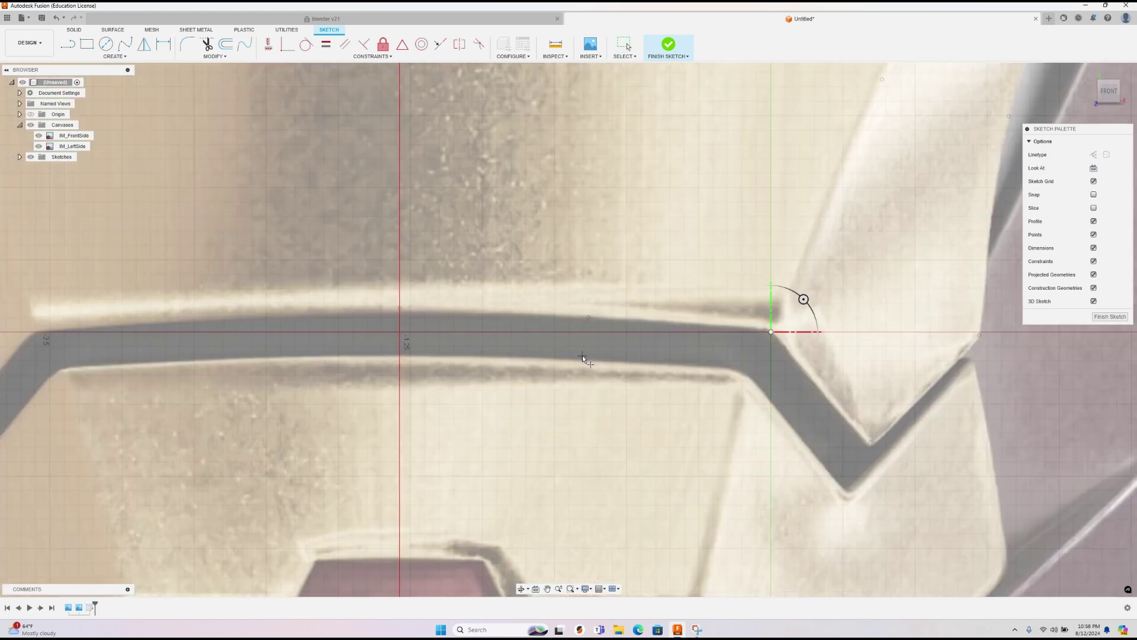
click(400, 358)
click(588, 362)
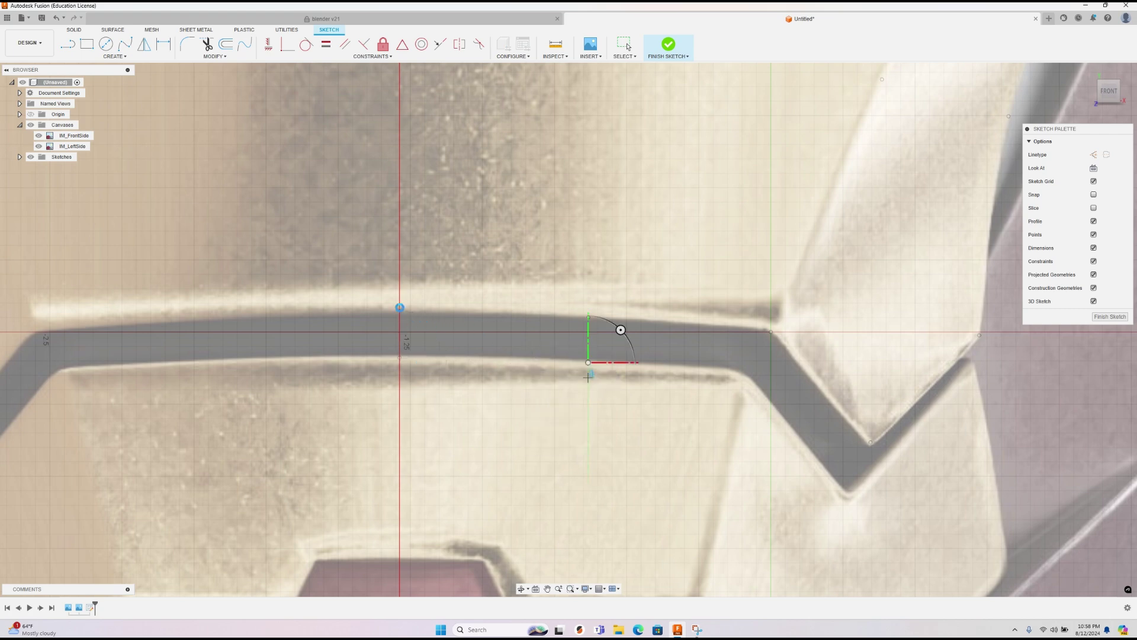
Step: Shift the centerline points on the mouth slot's upper and lower edges slightly to the right along their edges
click(400, 308)
key(Escape)
drag(400, 309, 430, 311)
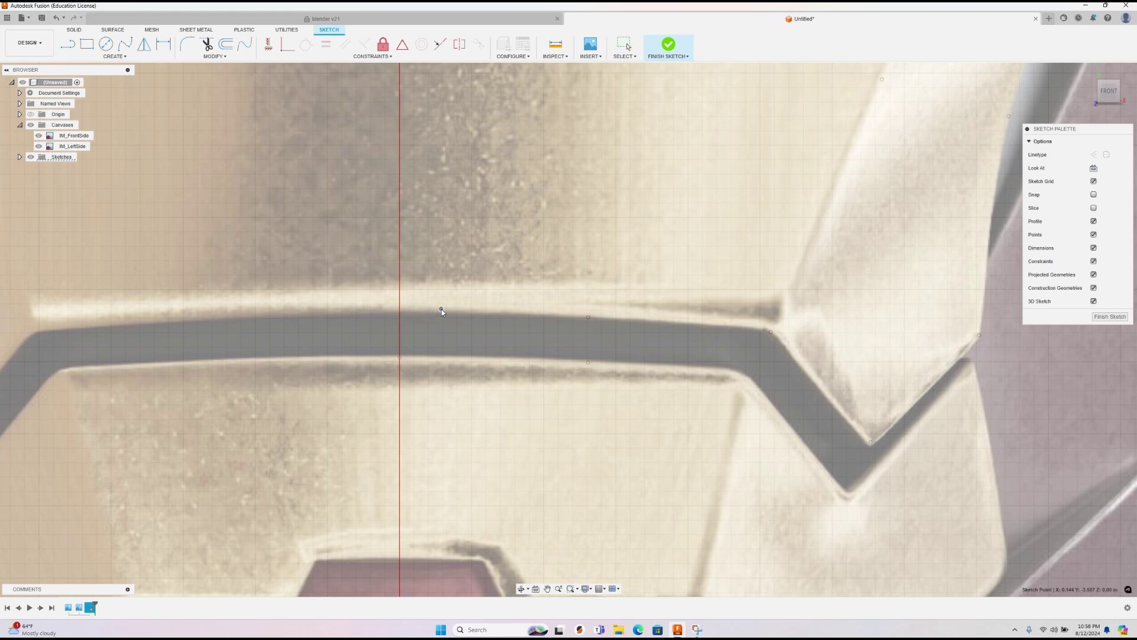
drag(561, 363, 431, 361)
scroll(522, 371, down, 4)
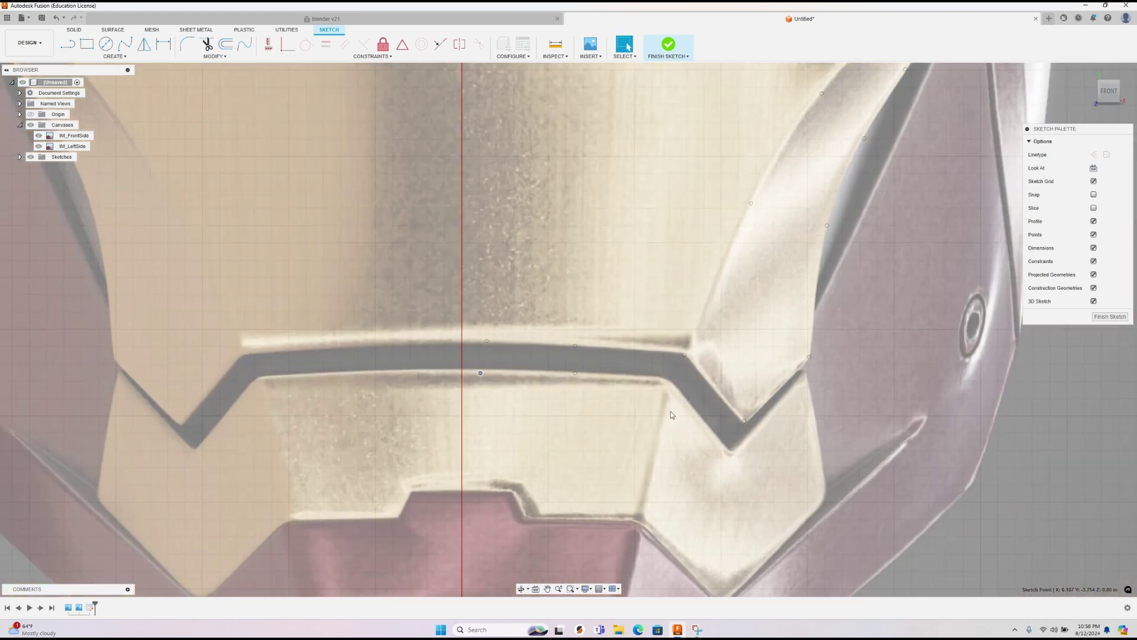
Step: Place sketch points at the mouth slot's lower right corner, its lower V tip, its outer end, and the chin plate's outer right corner
right_click(669, 386)
key(Escape)
click(669, 384)
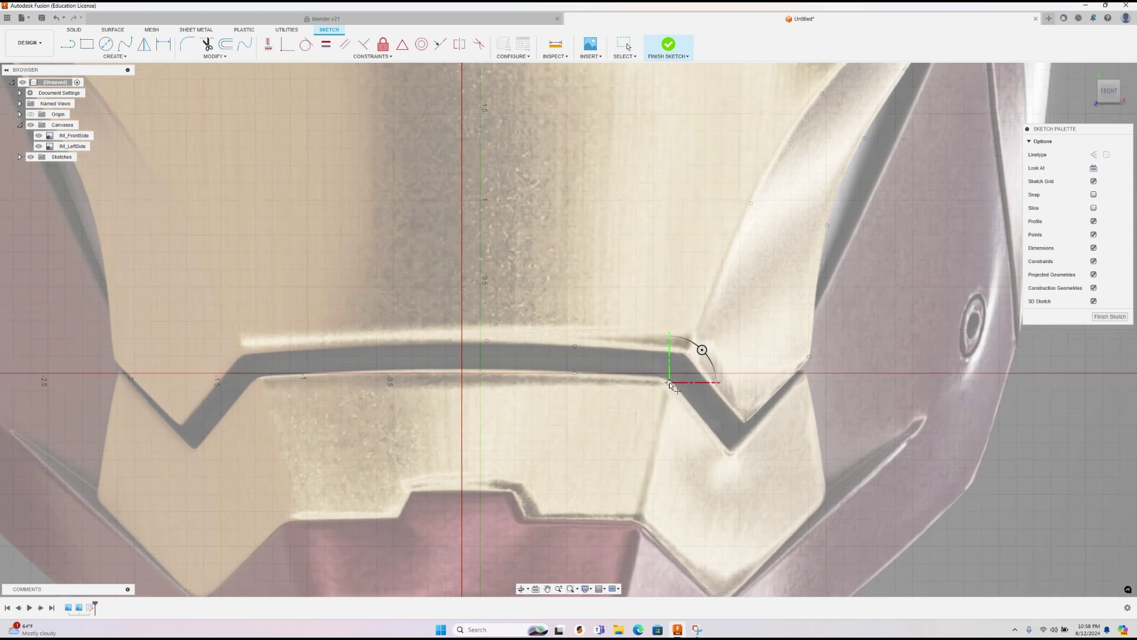
mouse_move(702, 350)
mouse_down()
mouse_move(761, 419)
mouse_move(803, 372)
mouse_up()
click(826, 494)
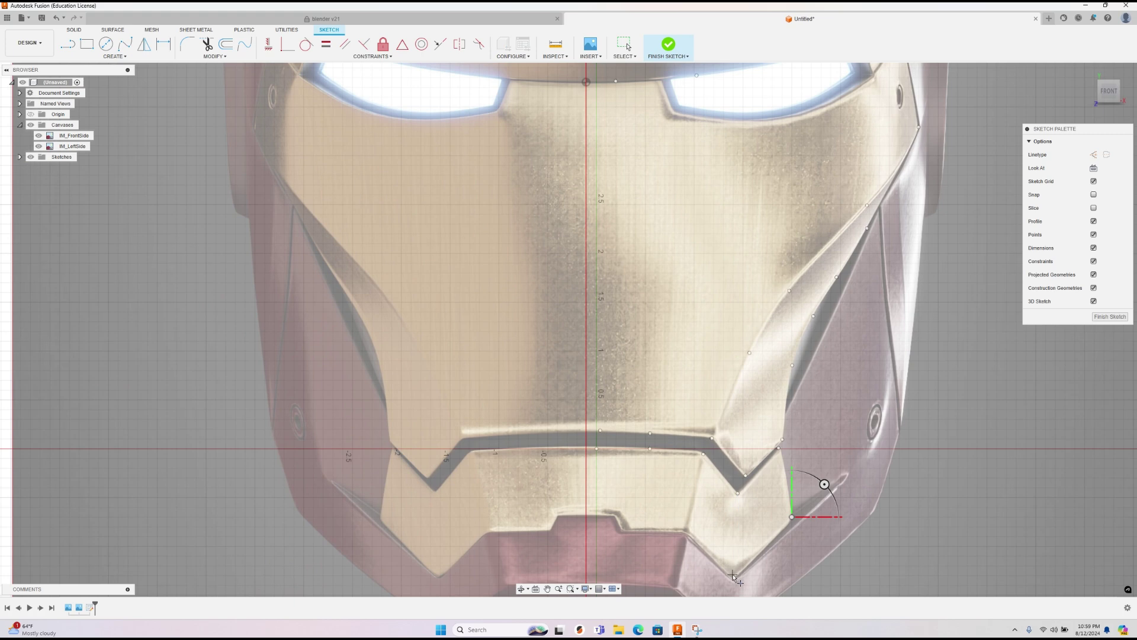
Step: Place sketch points at the chin plate's lower right tip and along its stepped lower edge to near the centerline, ending the Point command
click(733, 577)
click(684, 531)
click(623, 530)
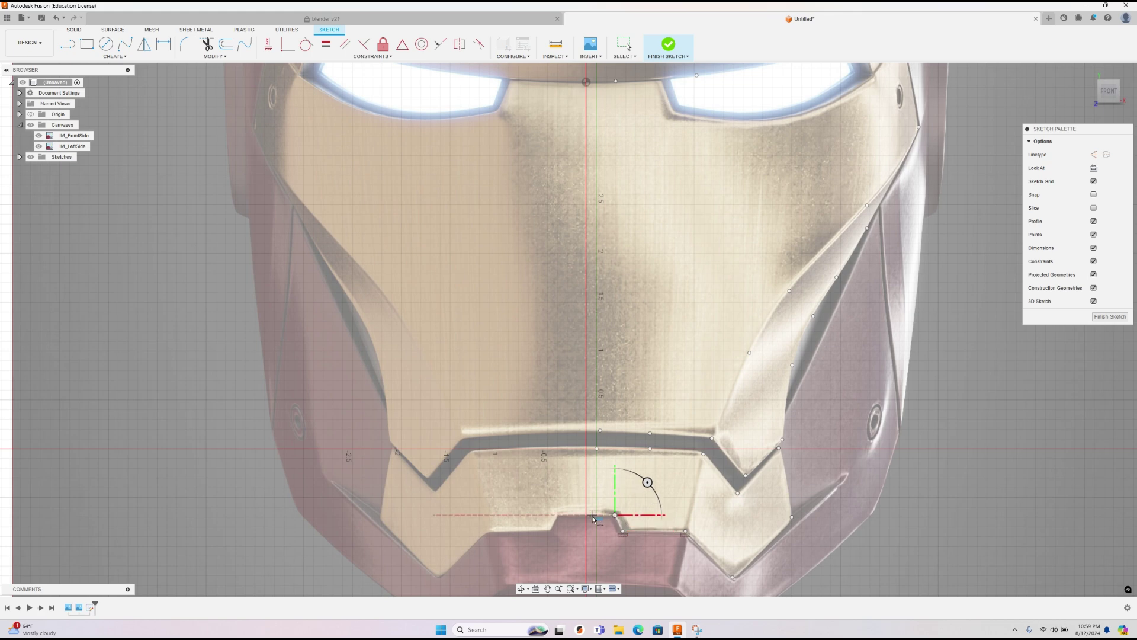
click(591, 515)
right_click(596, 515)
click(617, 517)
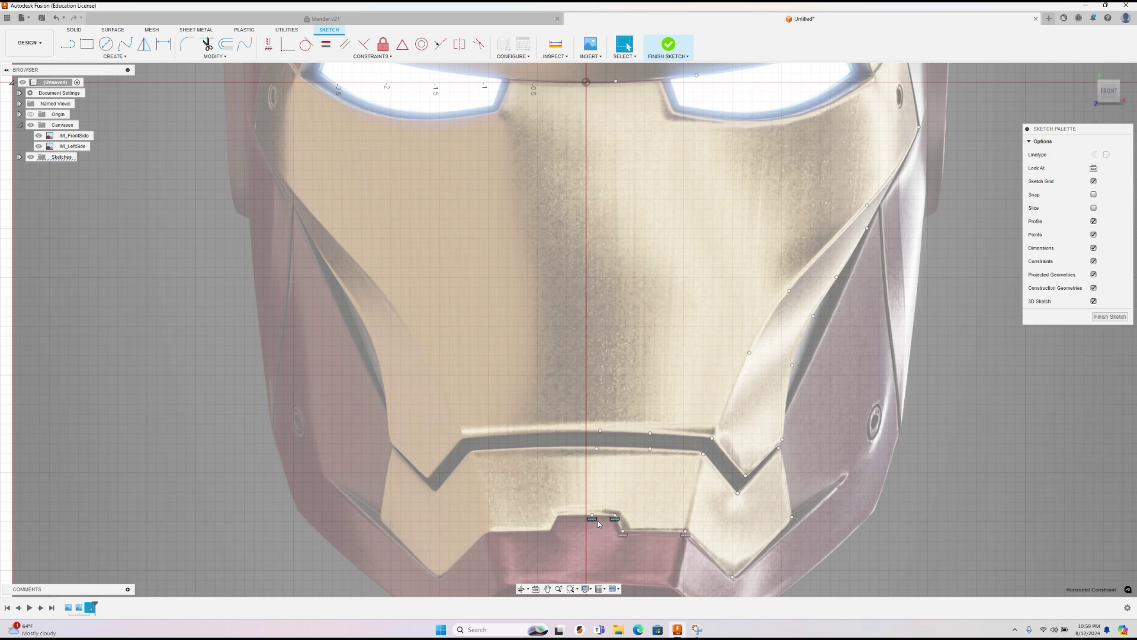
Step: Try to shift the point at the upper right corner of the chin plate's center step slightly upward
scroll(634, 468, up, 3)
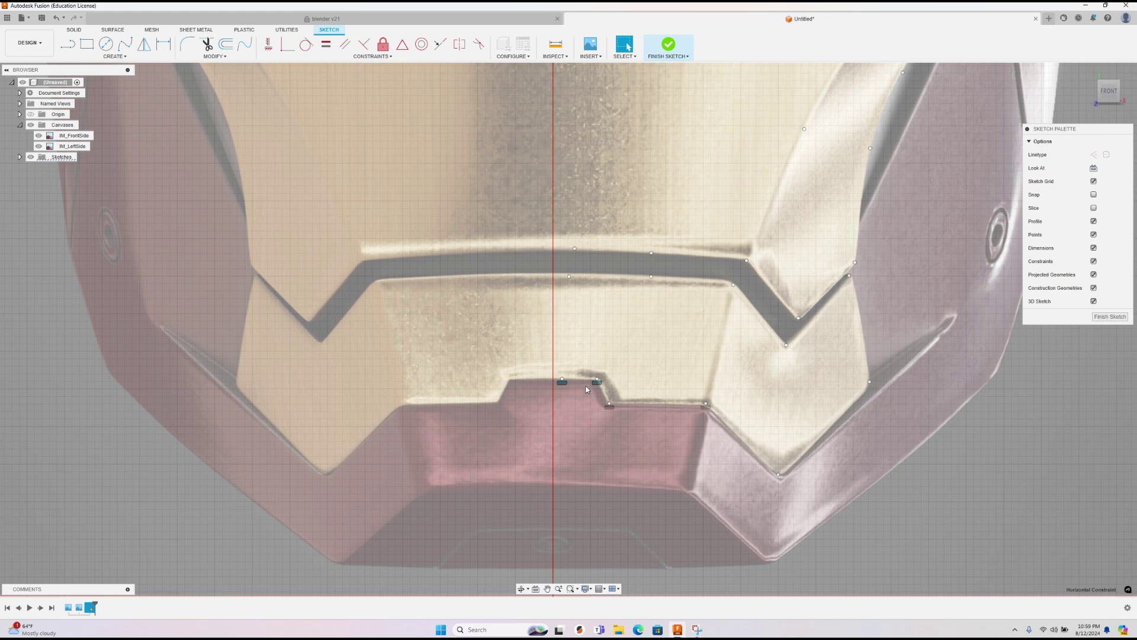
drag(596, 379, 598, 376)
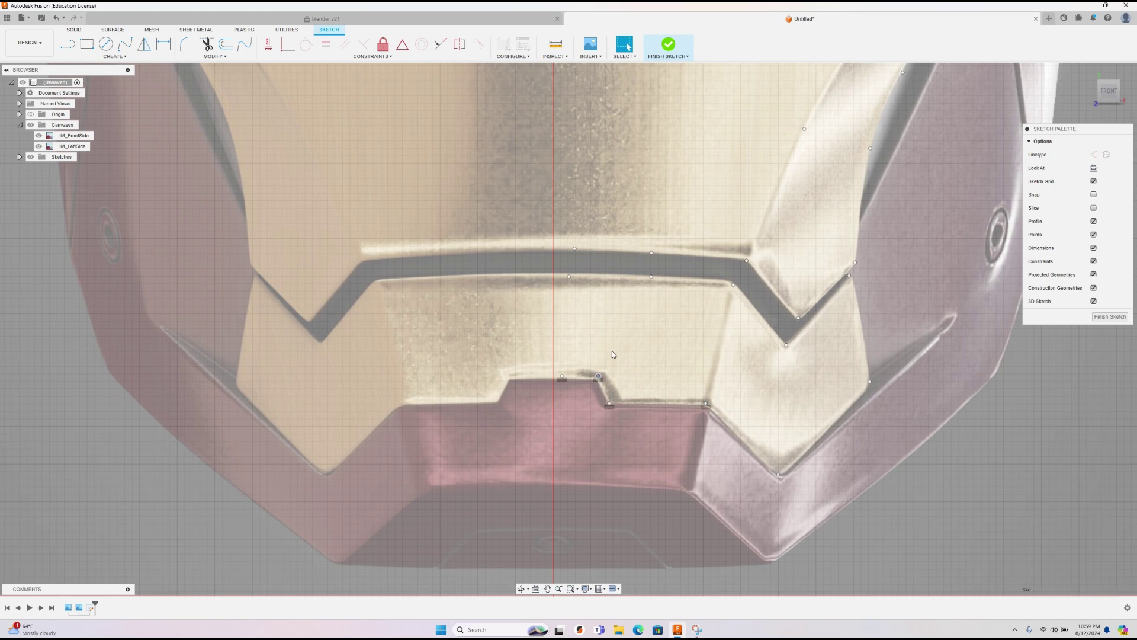
key(ctrl+z)
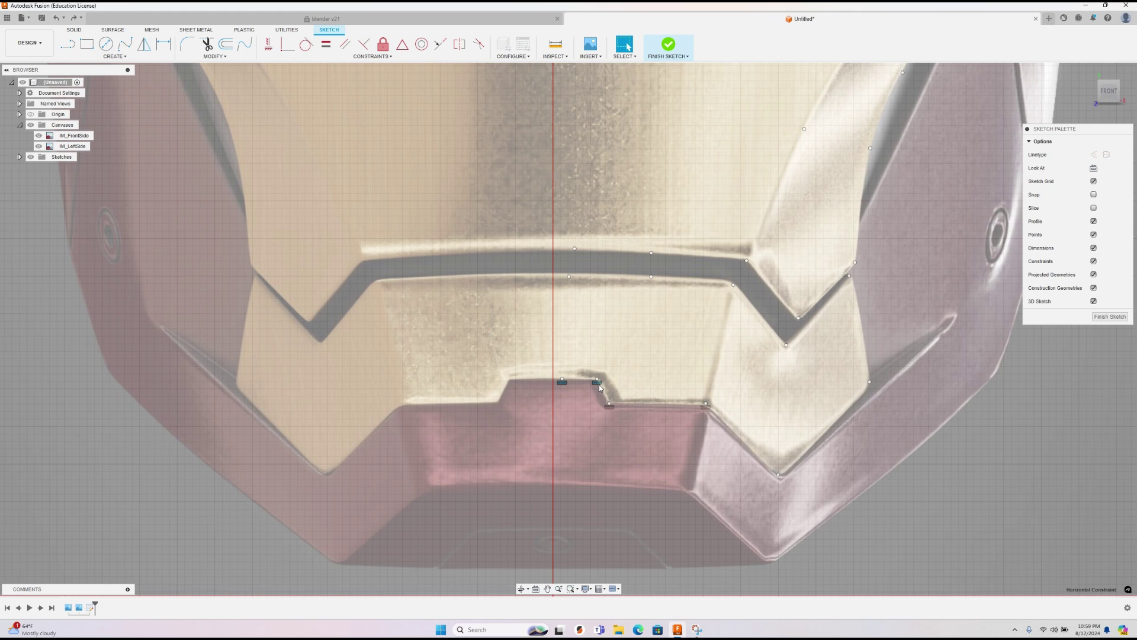
Step: Restart the Point command and place sketch points at the right eye's inner corners
scroll(638, 399, down, 3)
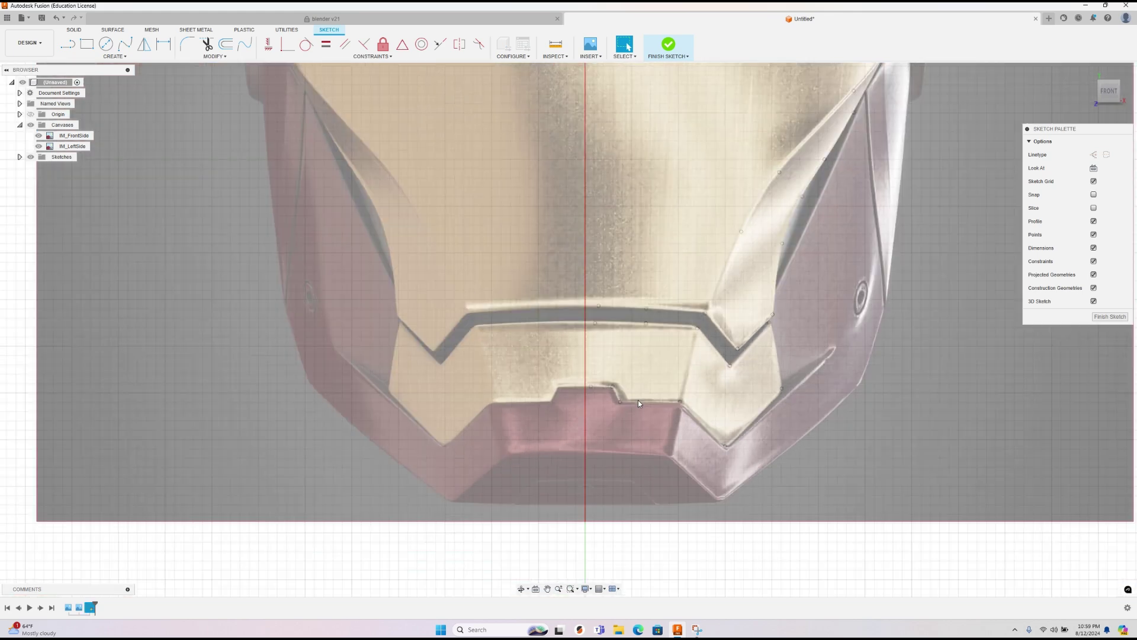
scroll(638, 400, down, 2)
mouse_move(649, 369)
middle_down()
mouse_move(591, 437)
mouse_move(586, 497)
middle_up()
middle_drag(626, 276, 592, 390)
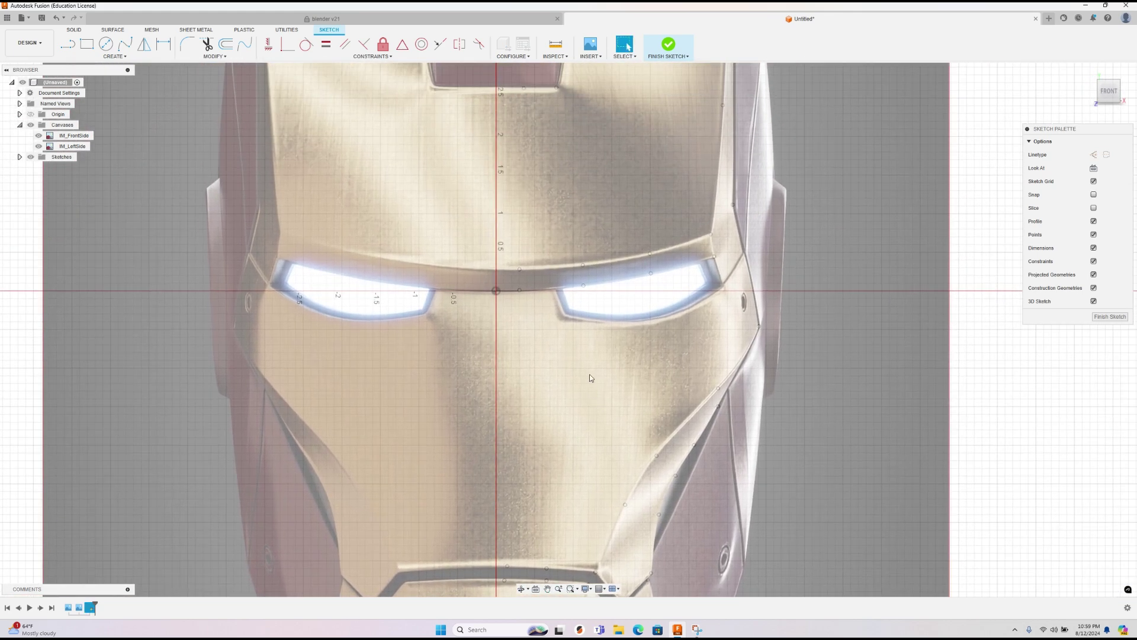
right_click(590, 360)
click(587, 359)
right_click(567, 359)
click(567, 357)
click(126, 57)
click(89, 146)
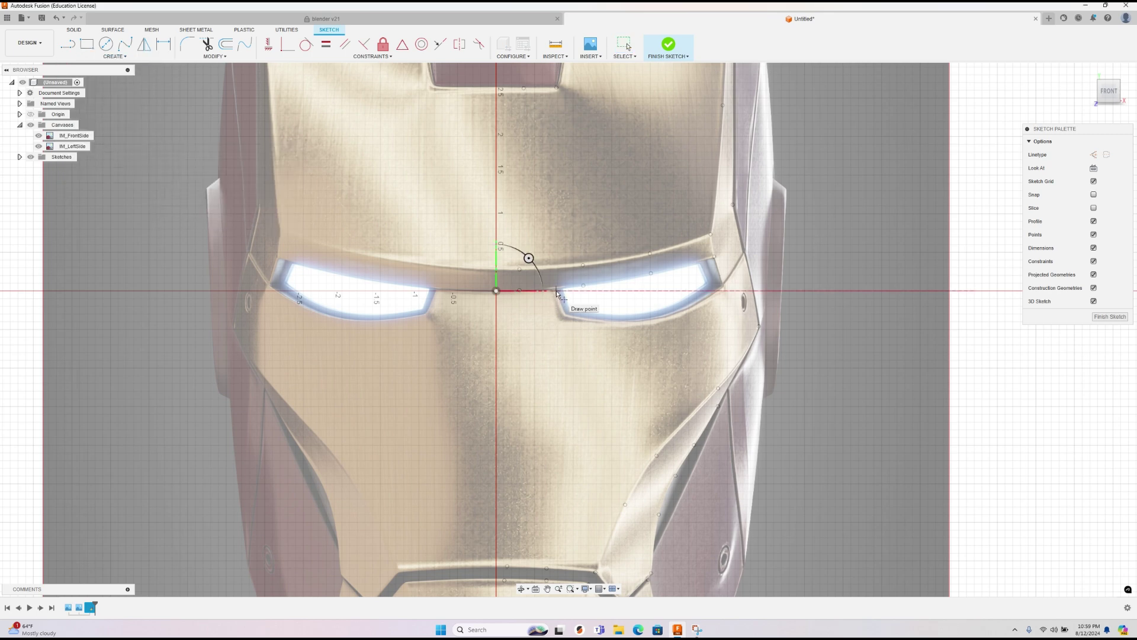
scroll(556, 292, up, 10)
click(562, 261)
scroll(643, 456, down, 10)
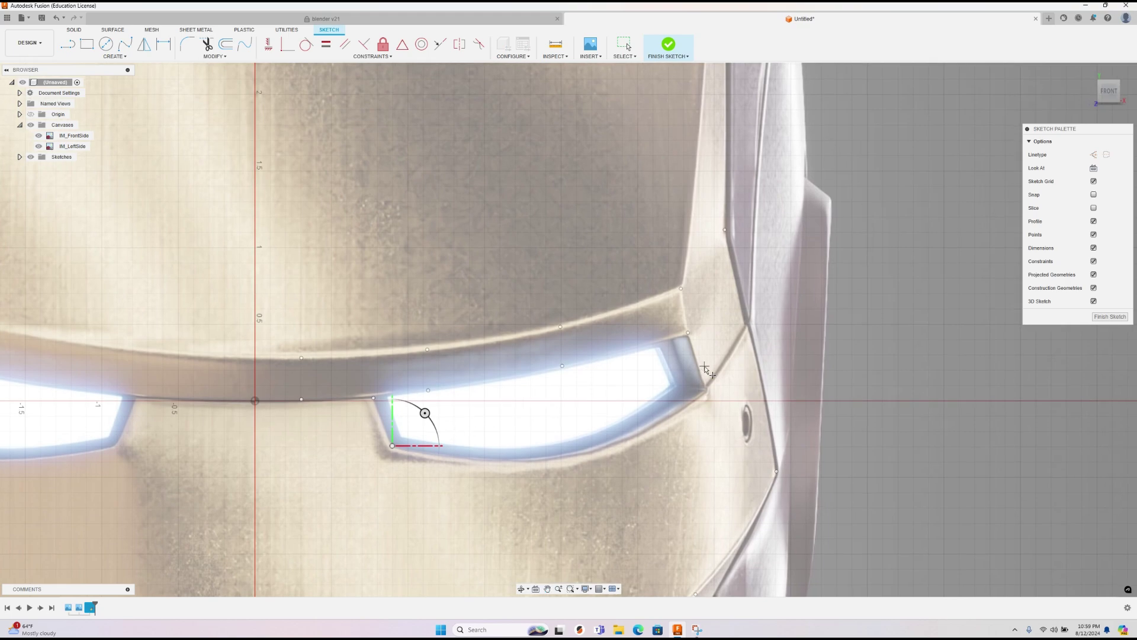
Step: Place sketch points at the right eye's outer corner and at two spots along its curved lower edge
scroll(705, 397, up, 8)
scroll(709, 410, down, 5)
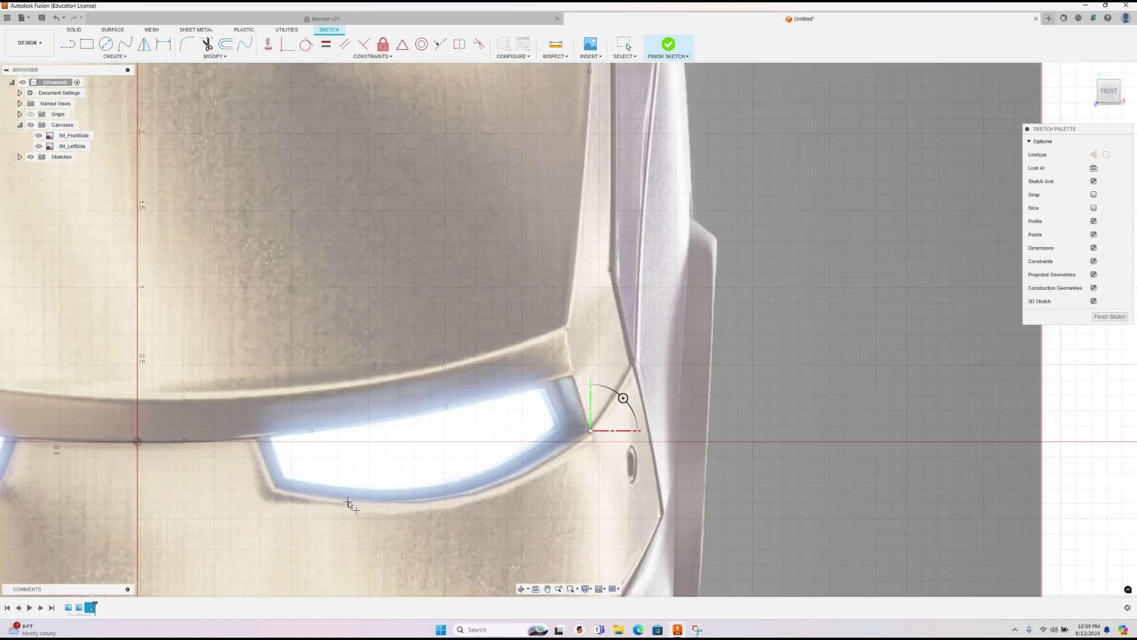
click(370, 500)
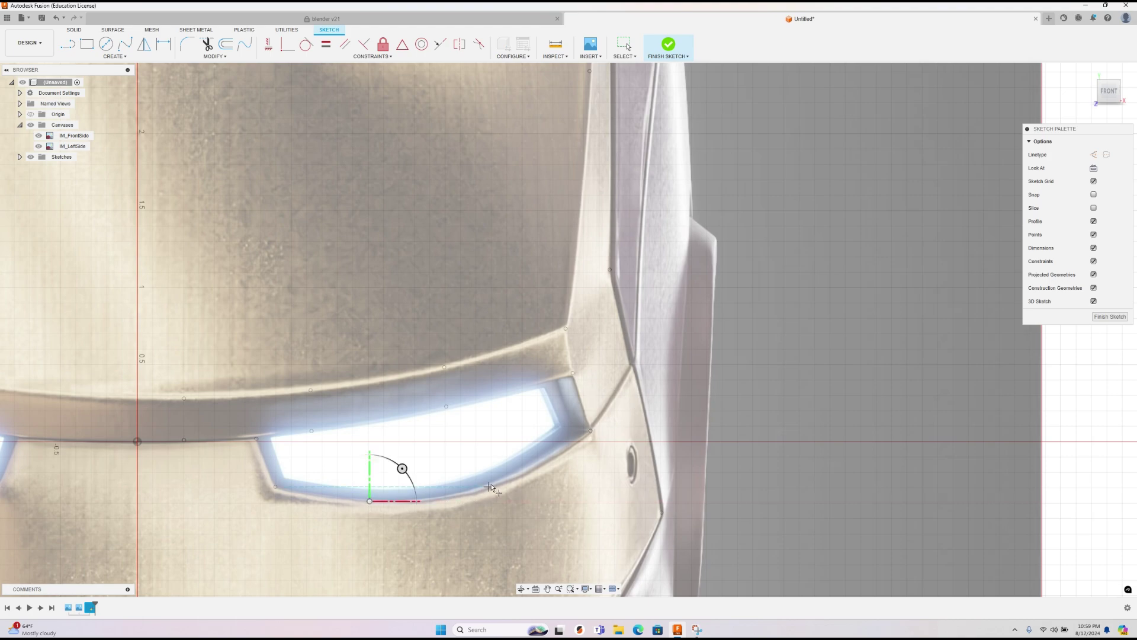
scroll(526, 478, down, 3)
scroll(526, 479, down, 3)
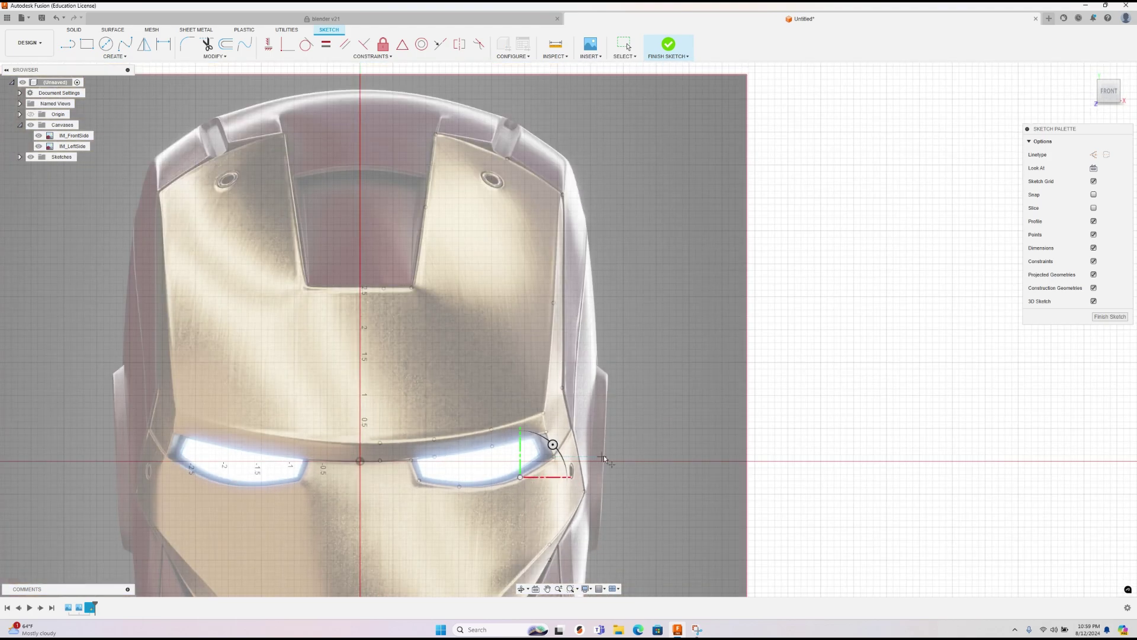
Step: Place a sketch point at the faceplate's outer edge corner above and outside the right eye, and end the Point command
scroll(589, 446, up, 5)
click(563, 409)
scroll(577, 474, down, 6)
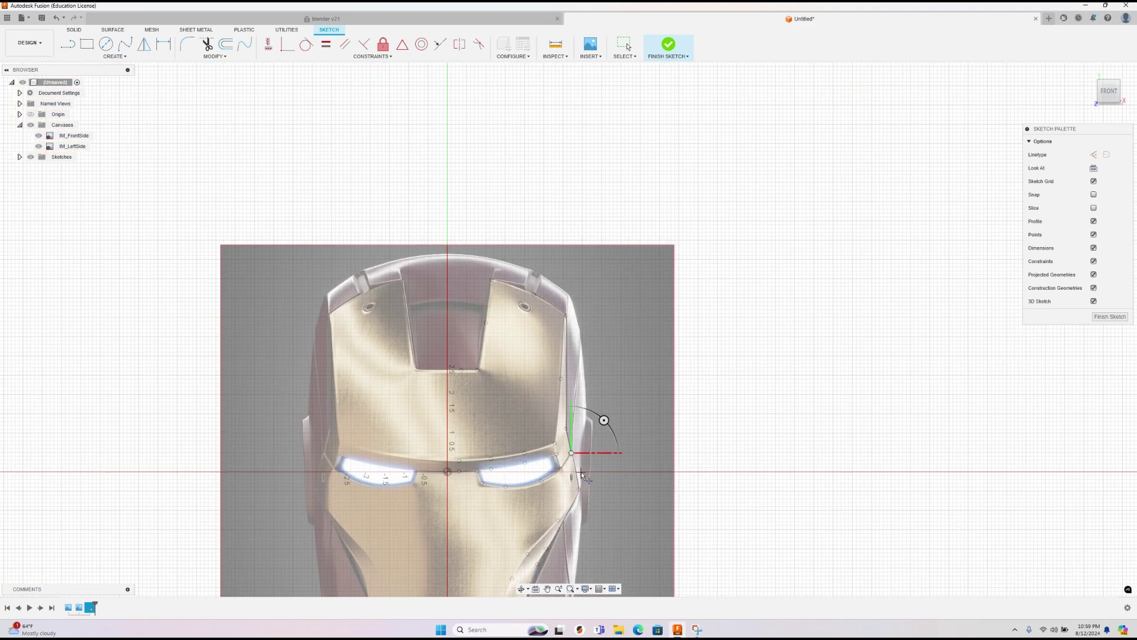
right_click(648, 426)
click(677, 427)
scroll(560, 433, up, 4)
middle_drag(559, 431, 540, 318)
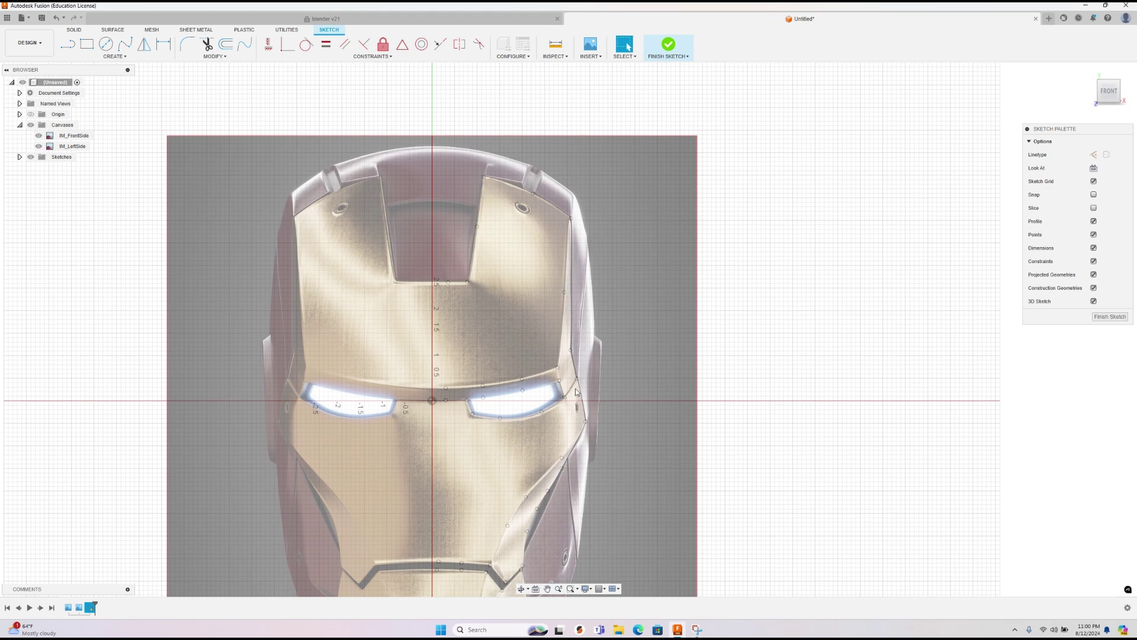
scroll(550, 465, down, 3)
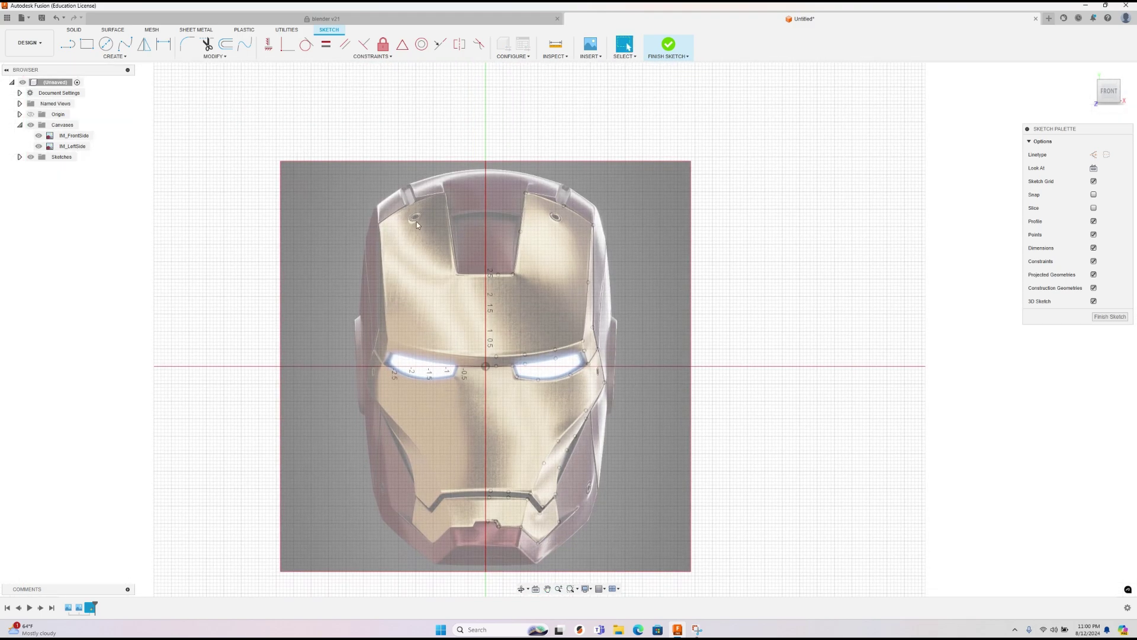
Step: Draw a vertical line up the centerline from the middle of the forehead notch's bottom edge into the upper part of the notch
scroll(418, 221, up, 4)
click(69, 45)
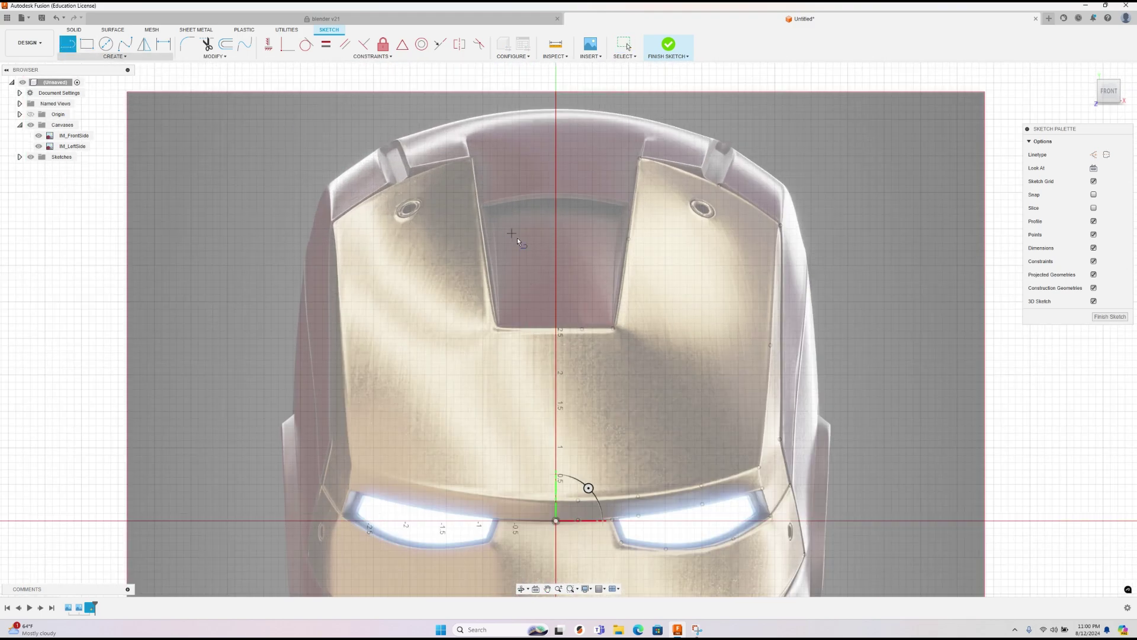
click(556, 329)
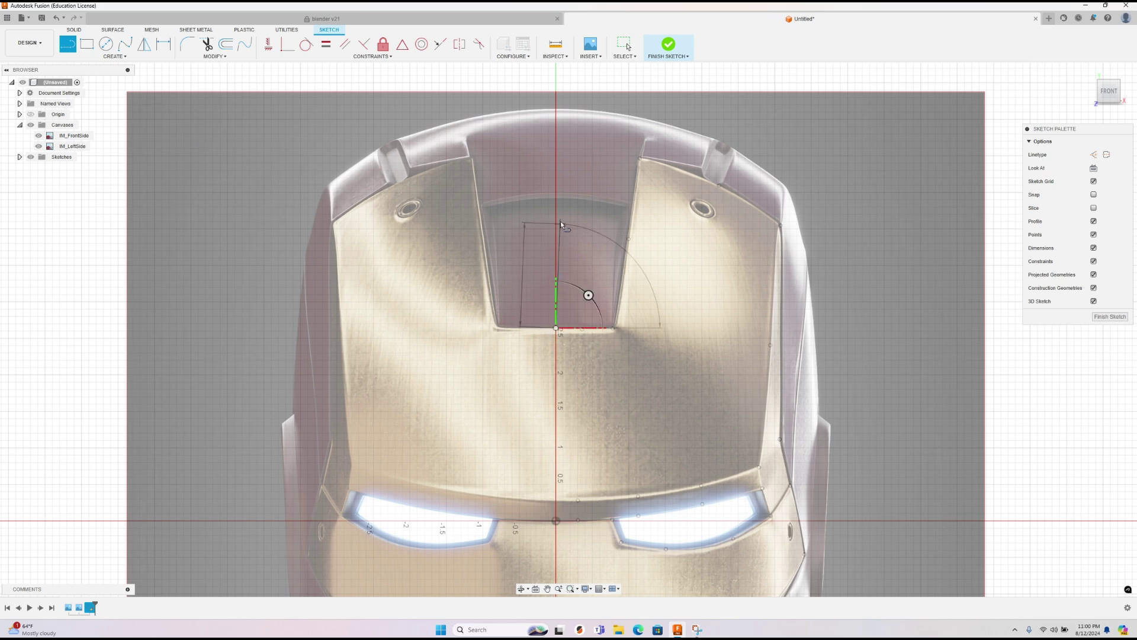
click(556, 181)
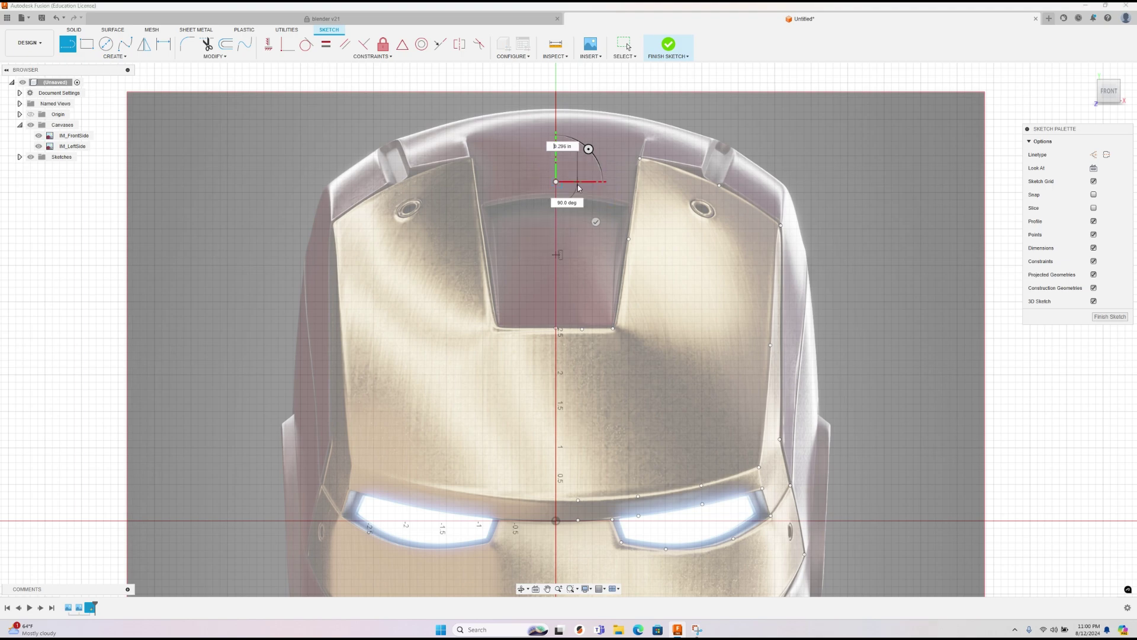
key(Escape)
Step: Draw a vertical centerline segment about 2 in long down to the middle of the forehead notch's bottom edge, and end the Line command
scroll(577, 272, up, 3)
scroll(578, 296, down, 2)
scroll(578, 313, down, 1)
click(556, 332)
key(Escape)
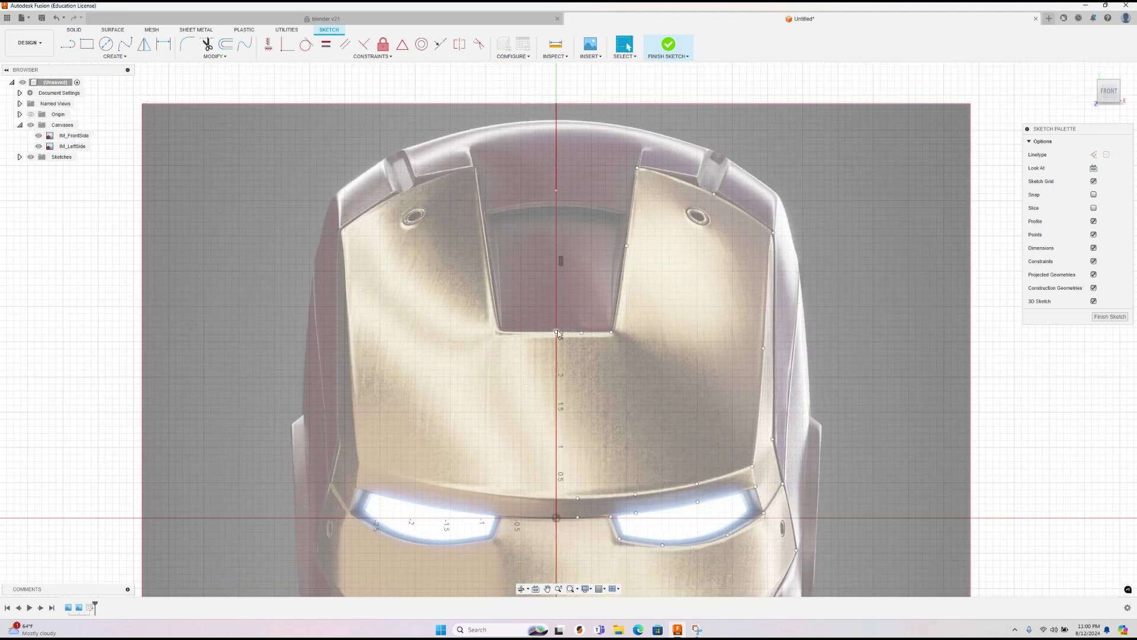
Step: Try to delete the point at the centerline segment's lower end on the notch's bottom edge, and restore the segment
scroll(529, 348, up, 6)
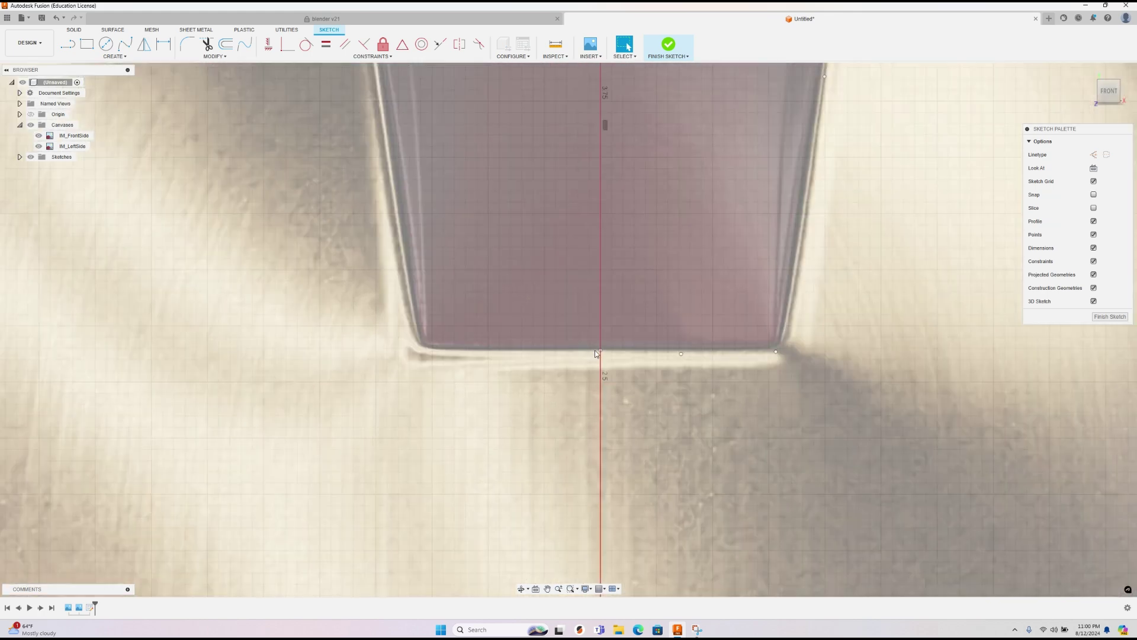
click(600, 351)
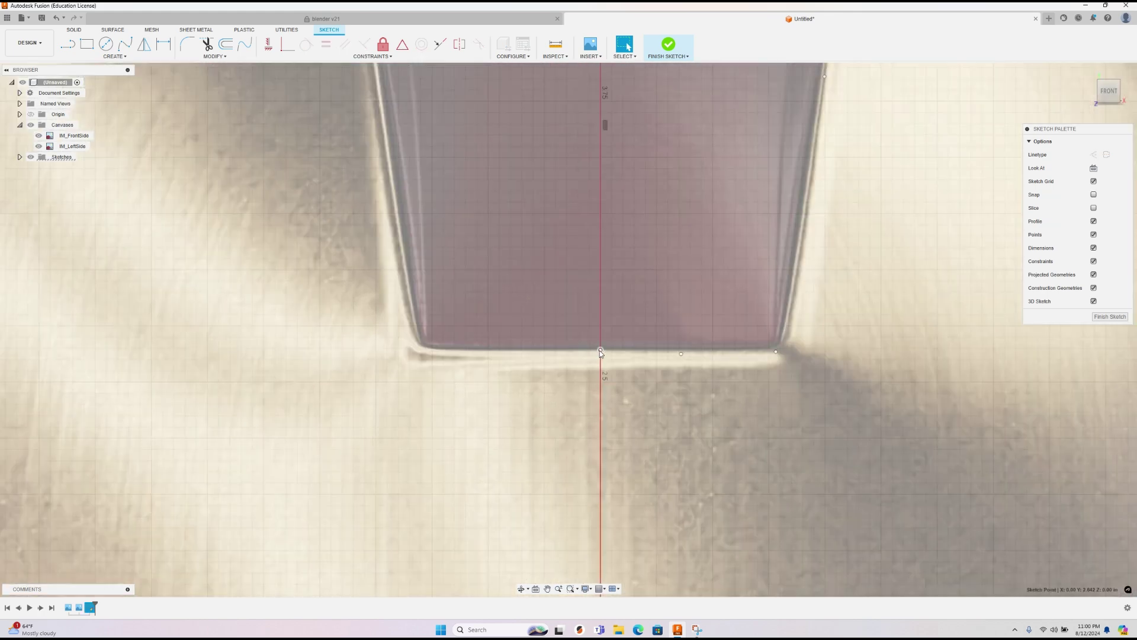
key(Delete)
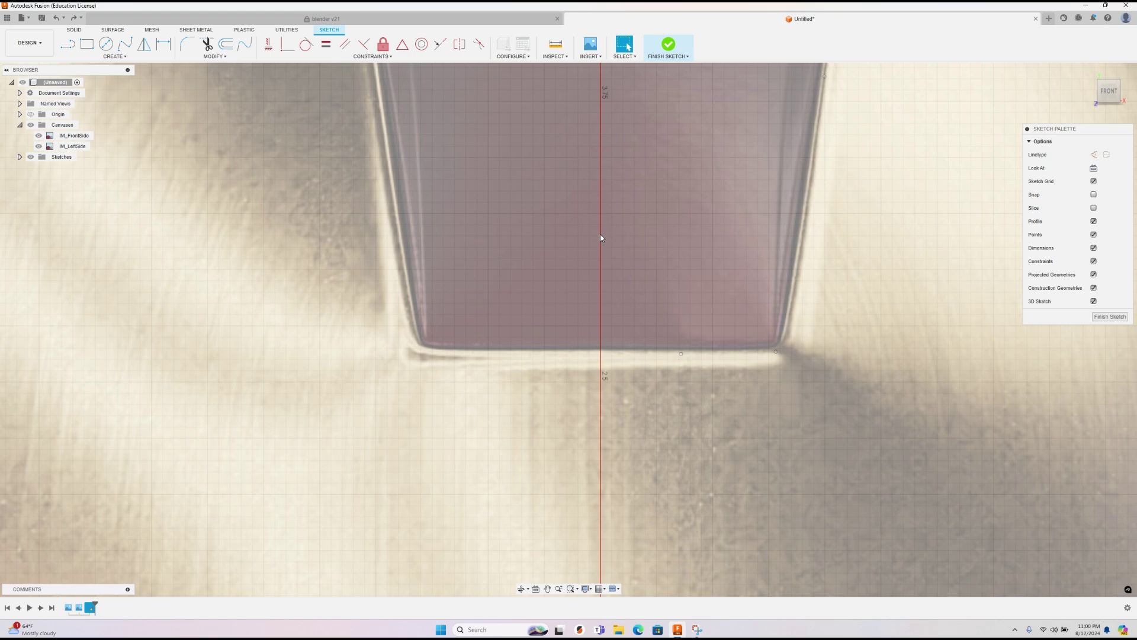
click(74, 18)
scroll(453, 265, up, 4)
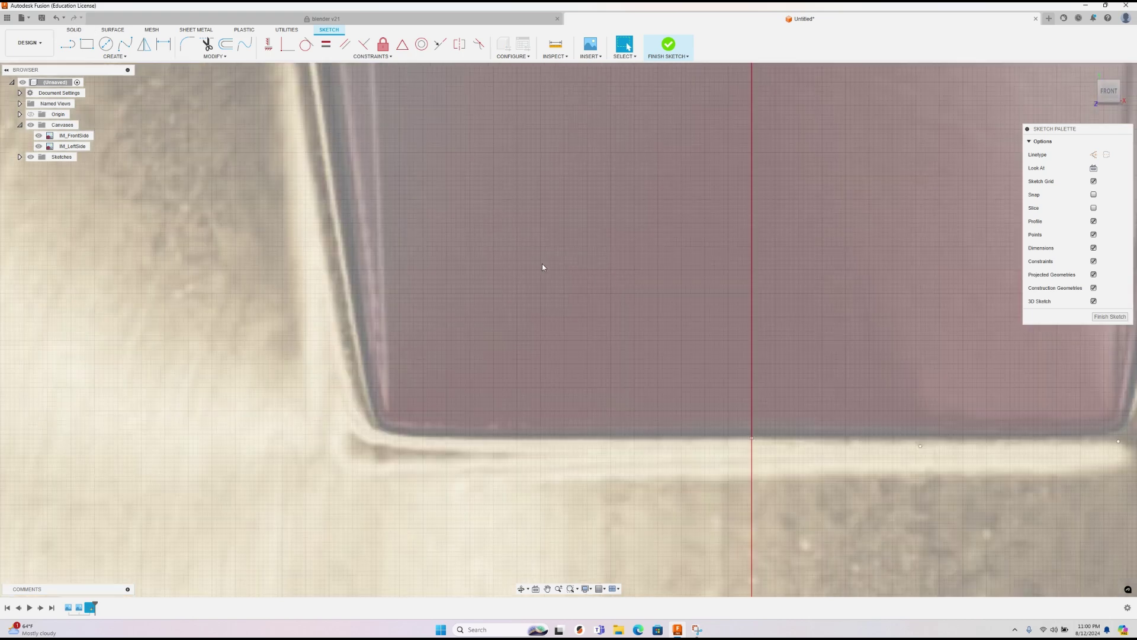
Step: Convert the vertical centerline segment in the forehead notch to a construction line and clear the selection
scroll(598, 258, down, 5)
click(675, 235)
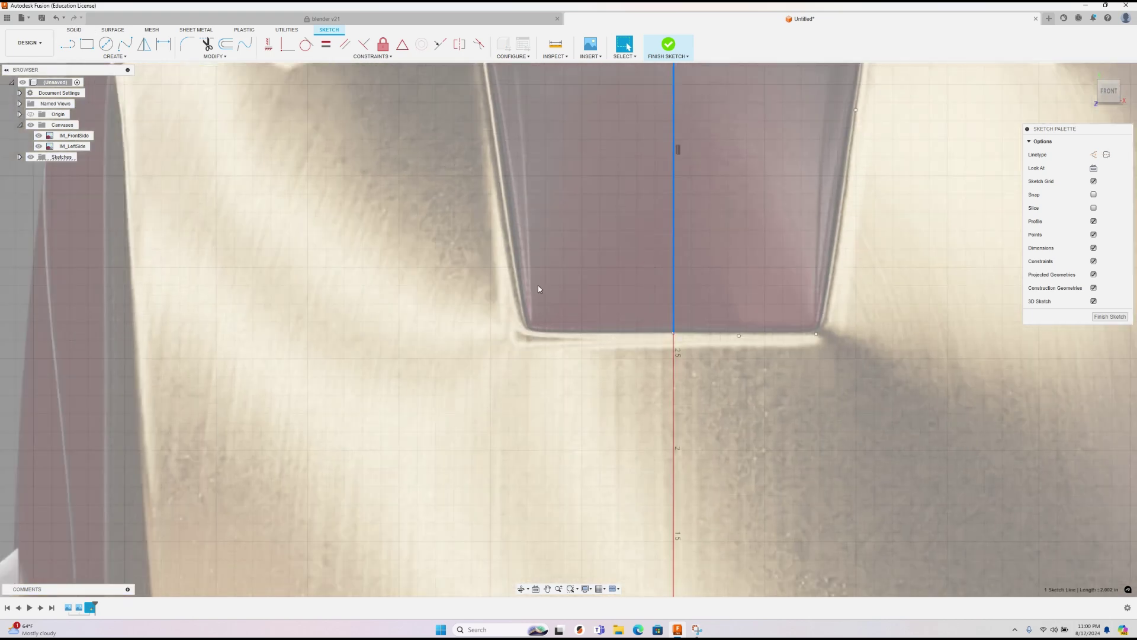
scroll(552, 308, down, 5)
scroll(607, 355, down, 5)
drag(587, 565, 728, 400)
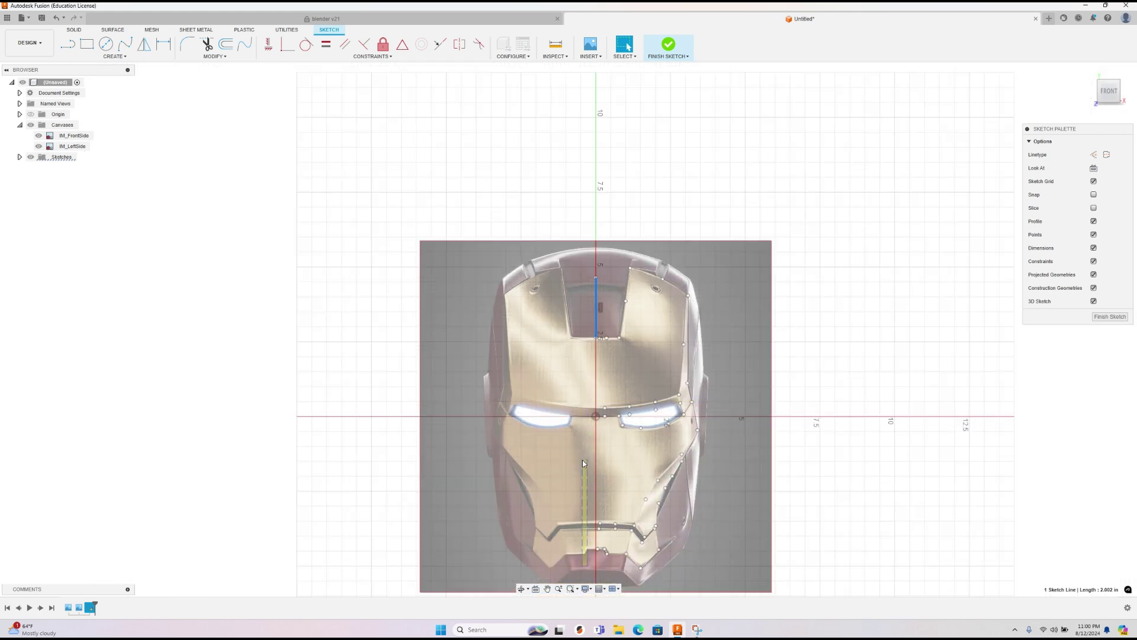
click(596, 314)
click(1094, 155)
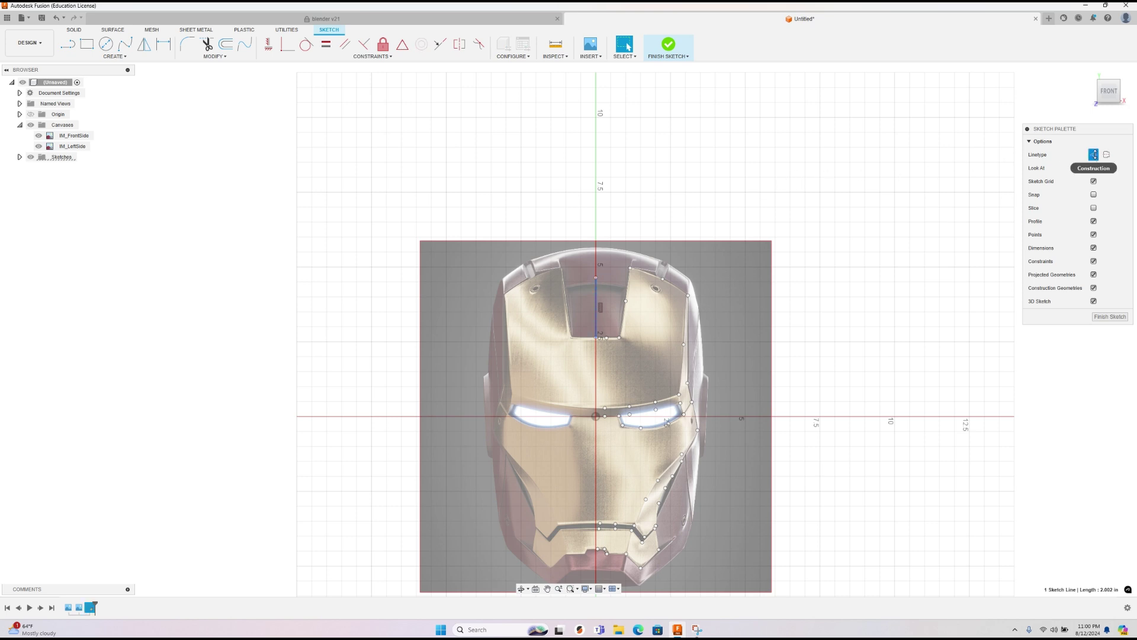
key(Escape)
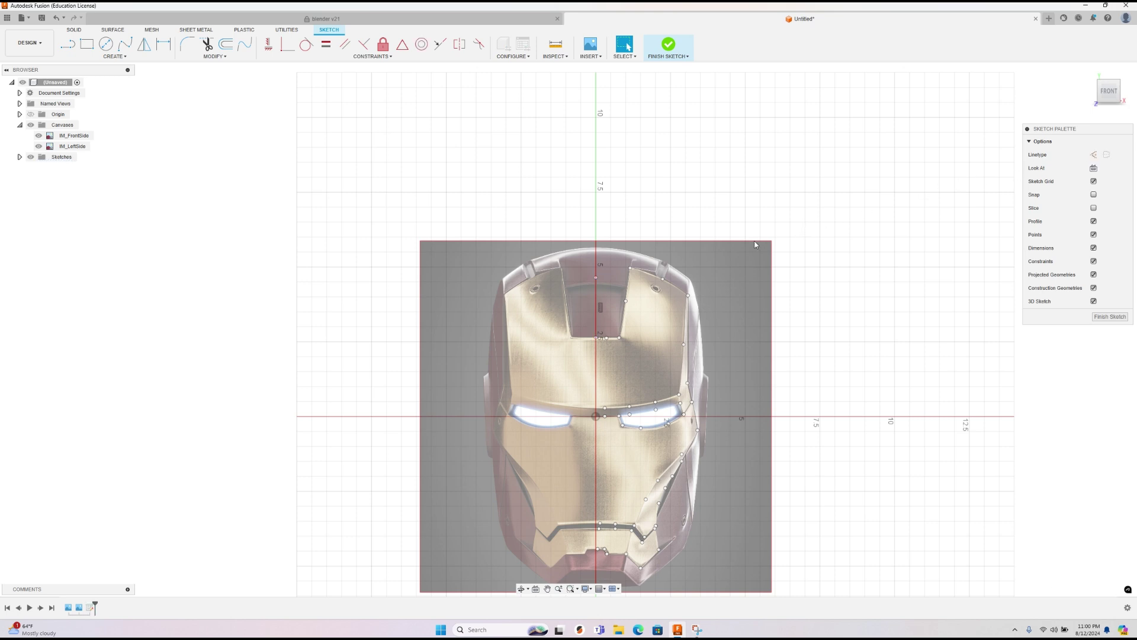
Step: Mirror all faceplate sketch points about the vertical construction line, leaving the line and its endpoints out of the selection
mouse_move(514, 212)
mouse_down()
mouse_move(680, 408)
mouse_move(759, 592)
mouse_move(745, 587)
mouse_up()
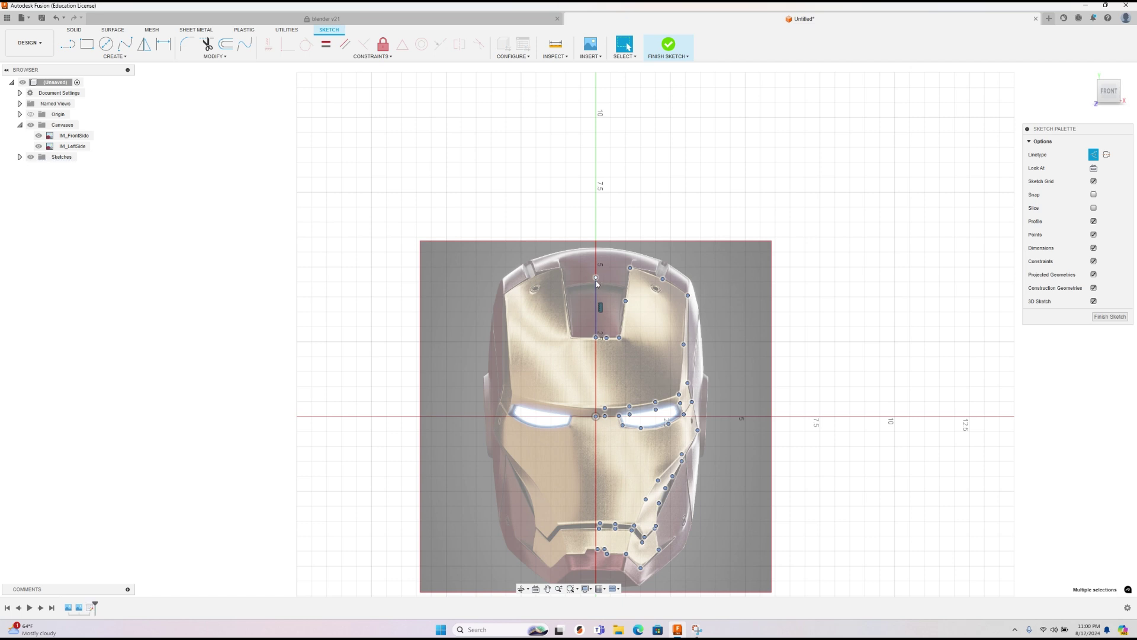
ctrl+click(595, 338)
ctrl+click(595, 322)
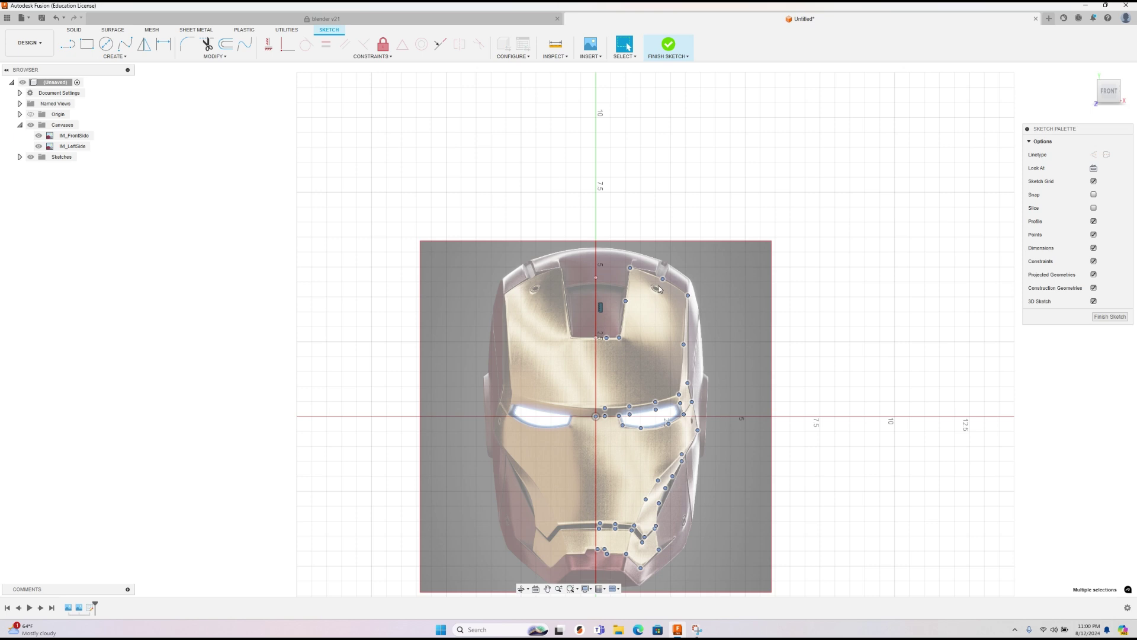
click(144, 48)
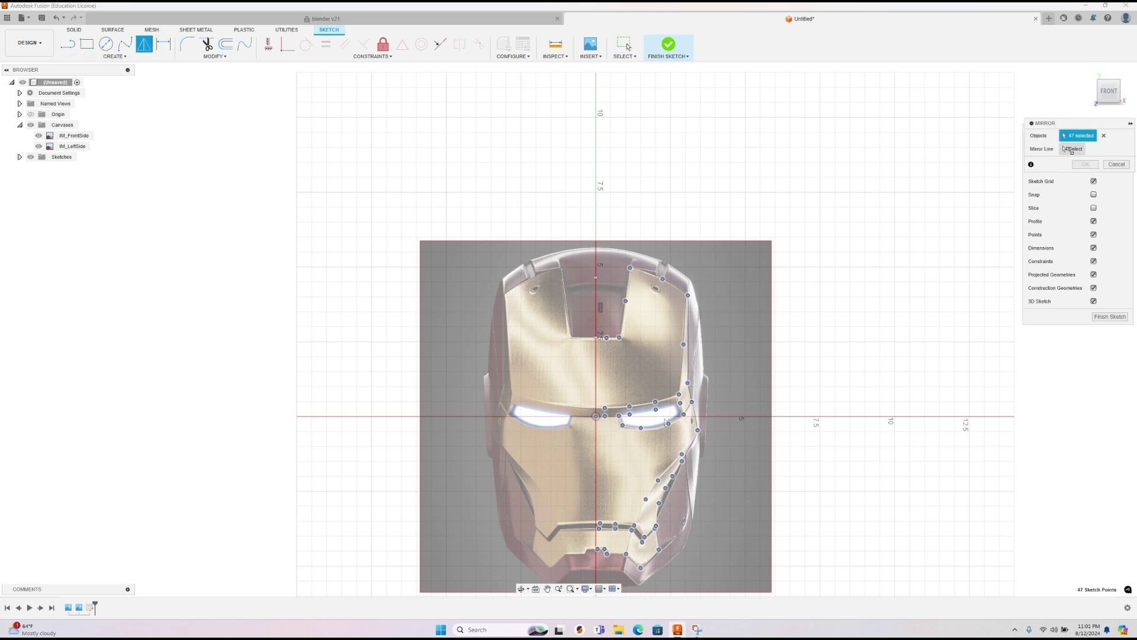
click(1066, 149)
click(594, 306)
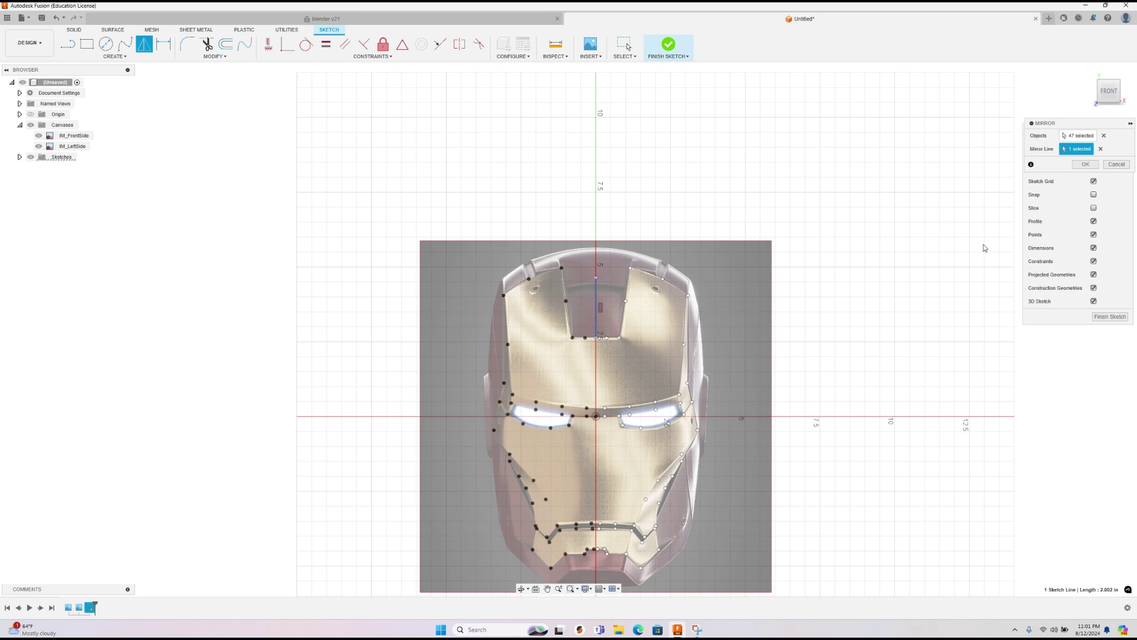
click(1085, 165)
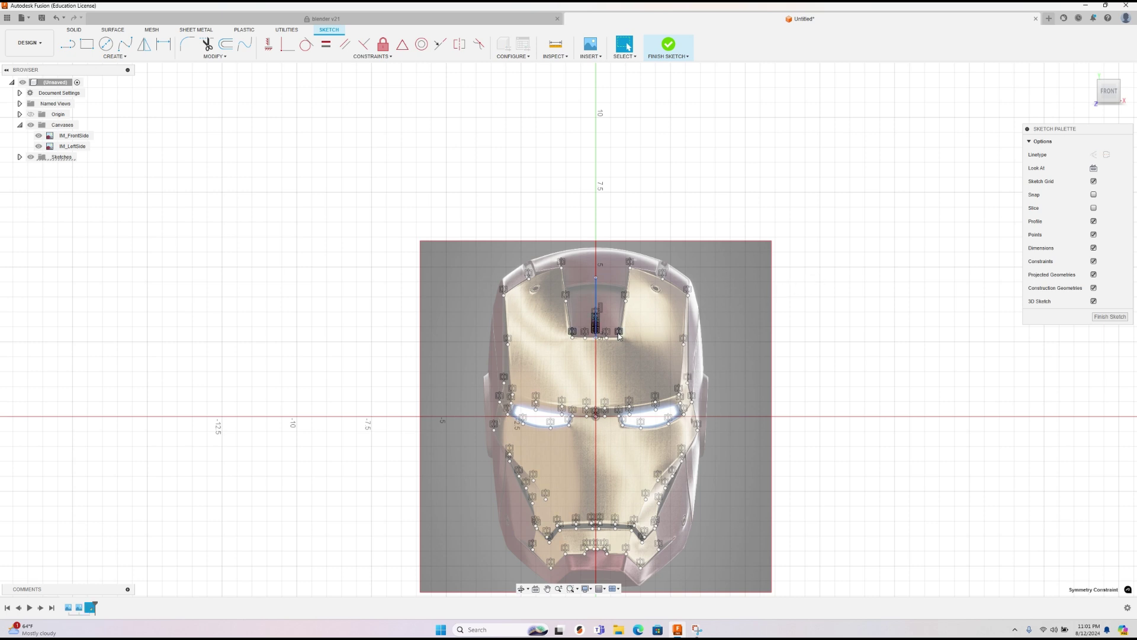
Step: Delete the symmetry constraints on the sketch points along the forehead notch's bottom edge
scroll(619, 336, up, 1)
scroll(619, 335, up, 4)
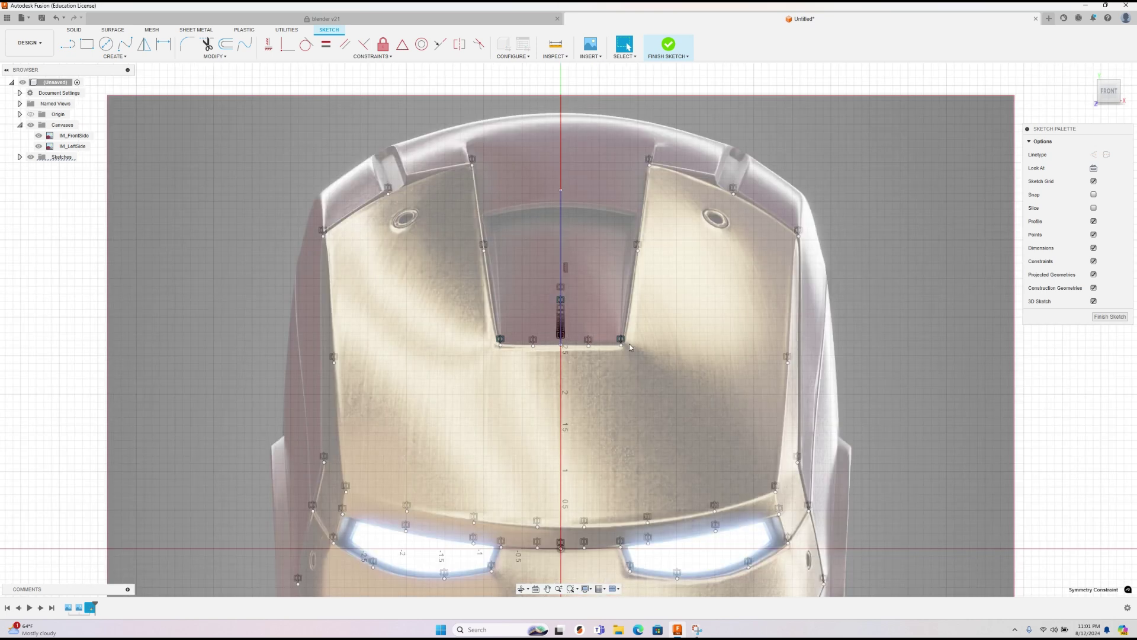
mouse_move(621, 342)
mouse_down()
mouse_move(620, 370)
mouse_move(623, 339)
mouse_up()
key(Delete)
click(588, 340)
key(Delete)
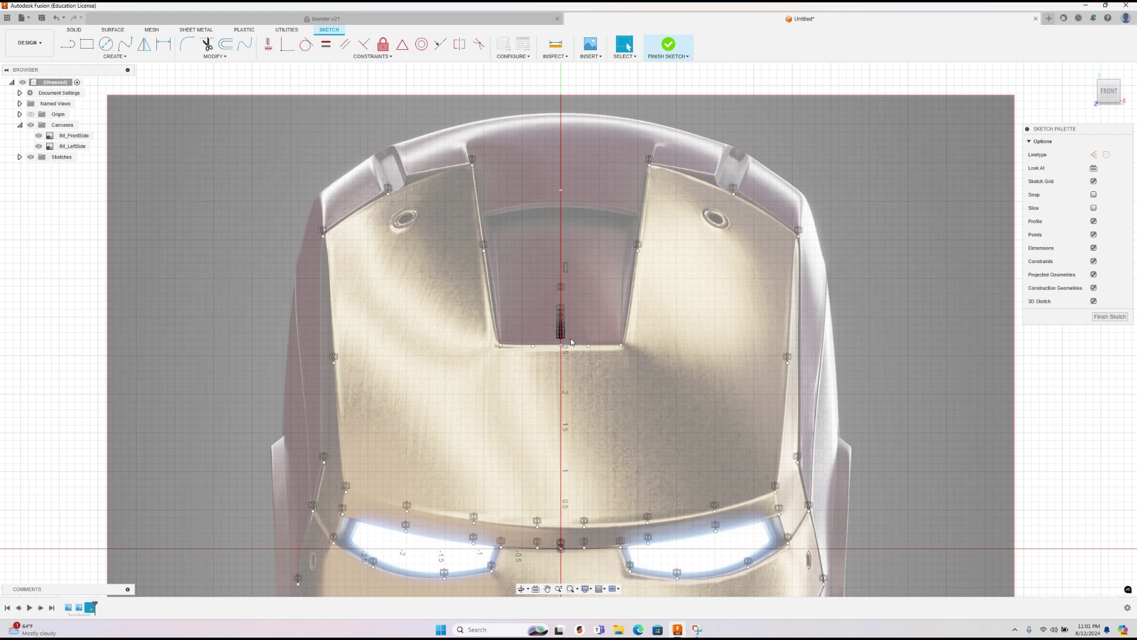
Step: Delete the symmetry constraints on the forehead, brow and eye points
drag(537, 288, 583, 337)
scroll(582, 337, down, 10)
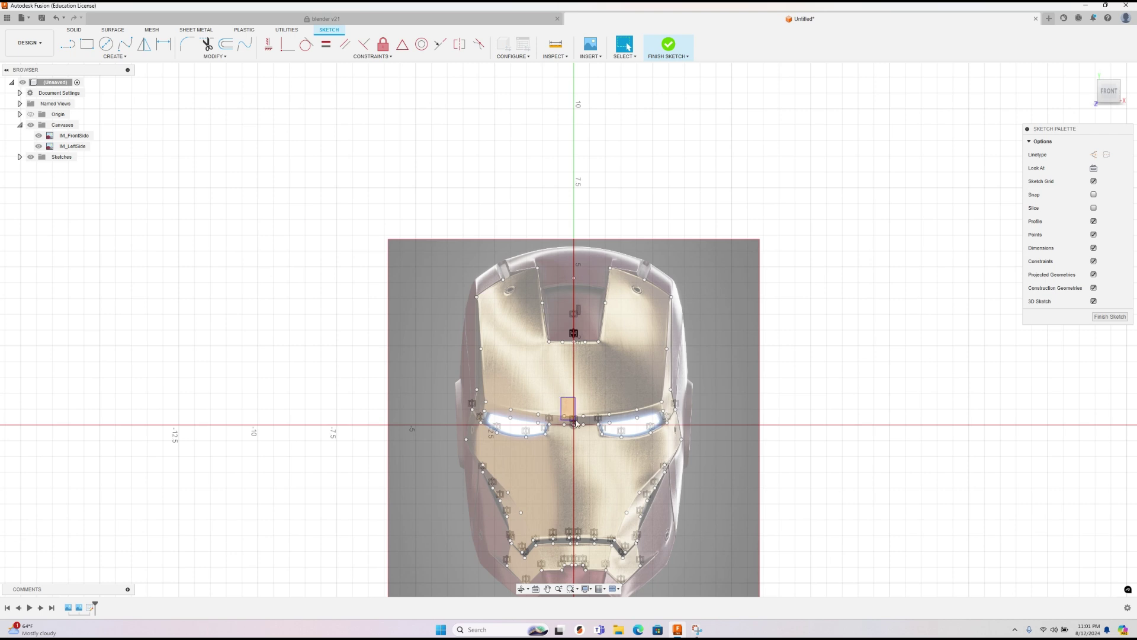
drag(575, 422, 574, 421)
key(Delete)
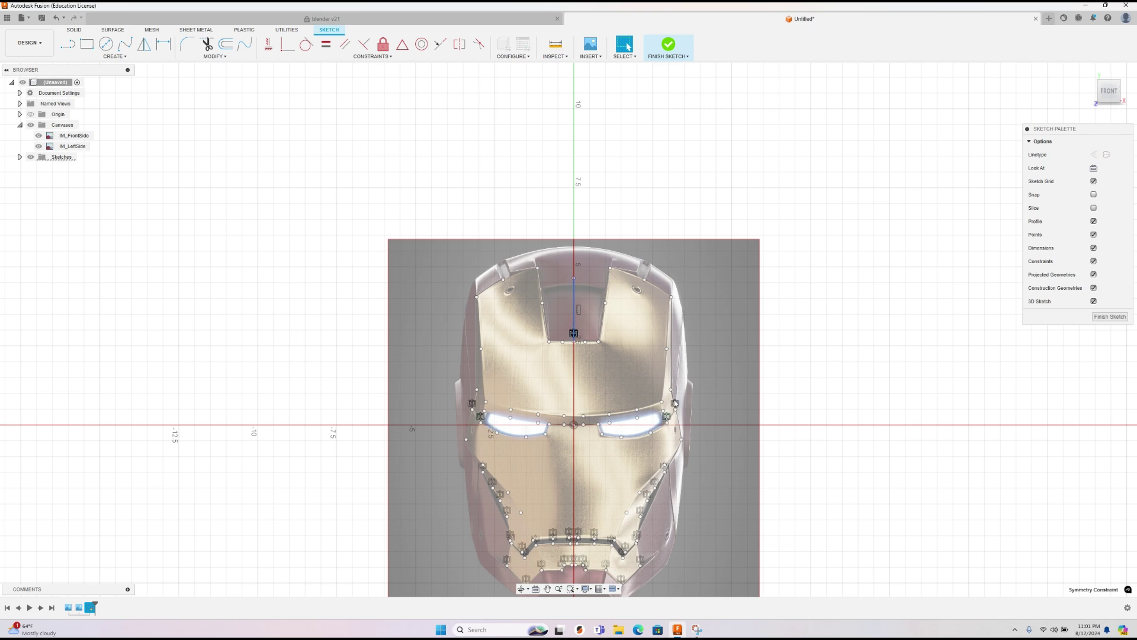
Step: Delete the remaining symmetry constraints on the outer eye, cheek, mouth and chin points
drag(563, 317, 599, 350)
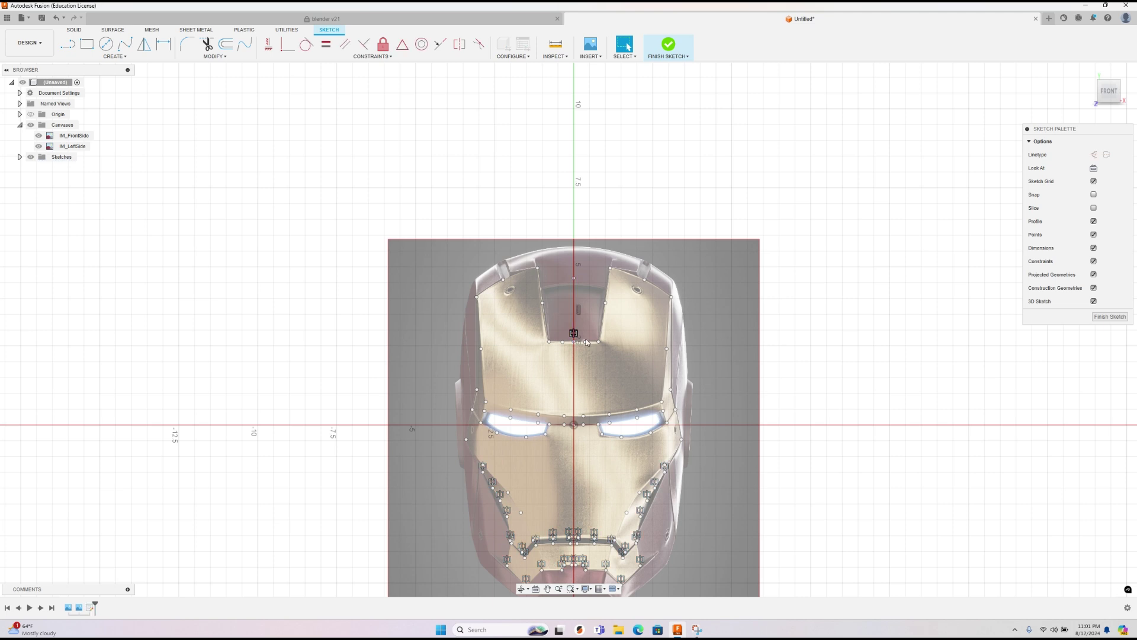
drag(564, 316, 583, 342)
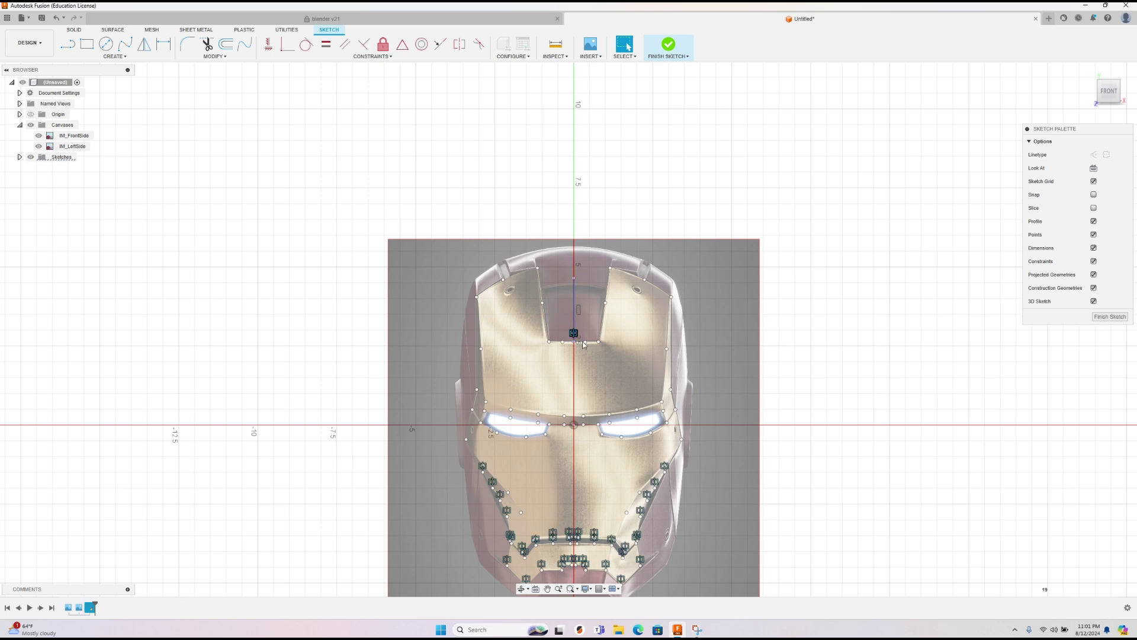
key(Delete)
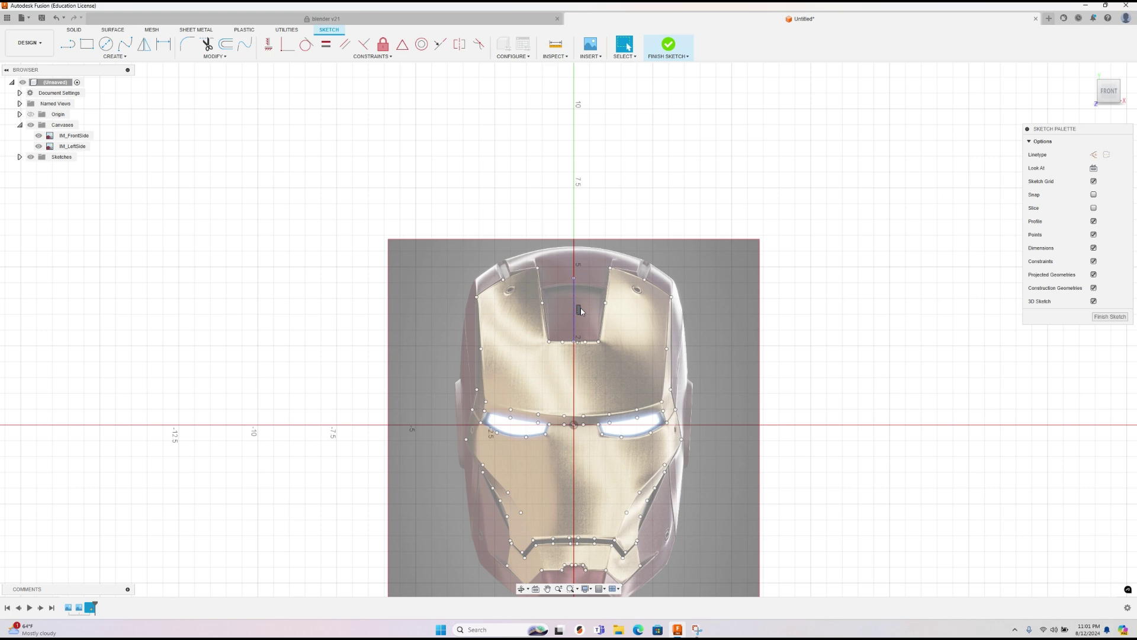
Step: Examine the flat layout of mirrored points against the side canvas from several angles, ending in the right view
scroll(606, 425, up, 3)
scroll(606, 425, down, 5)
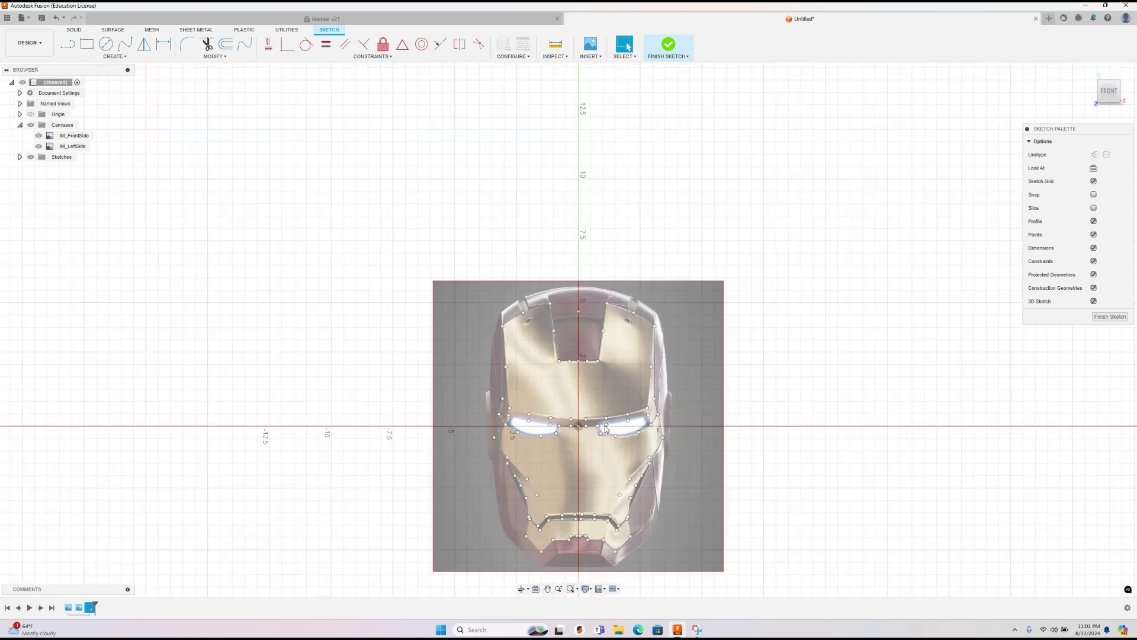
shift+middle_drag(675, 410, 542, 372)
scroll(620, 429, up, 4)
scroll(613, 423, down, 5)
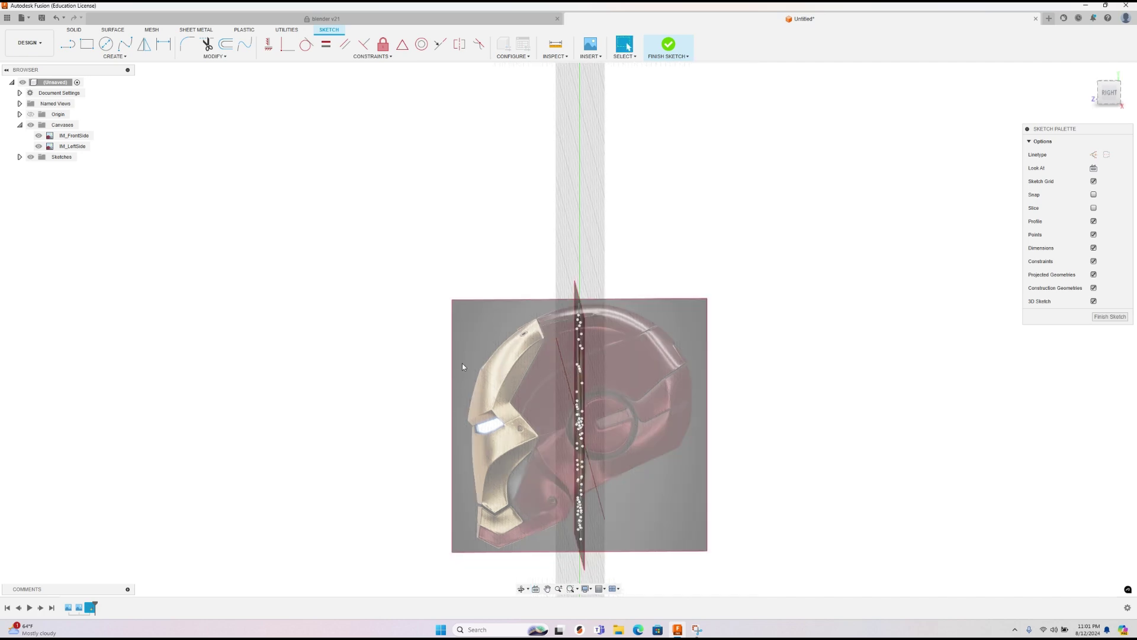
shift+middle_drag(457, 375, 705, 367)
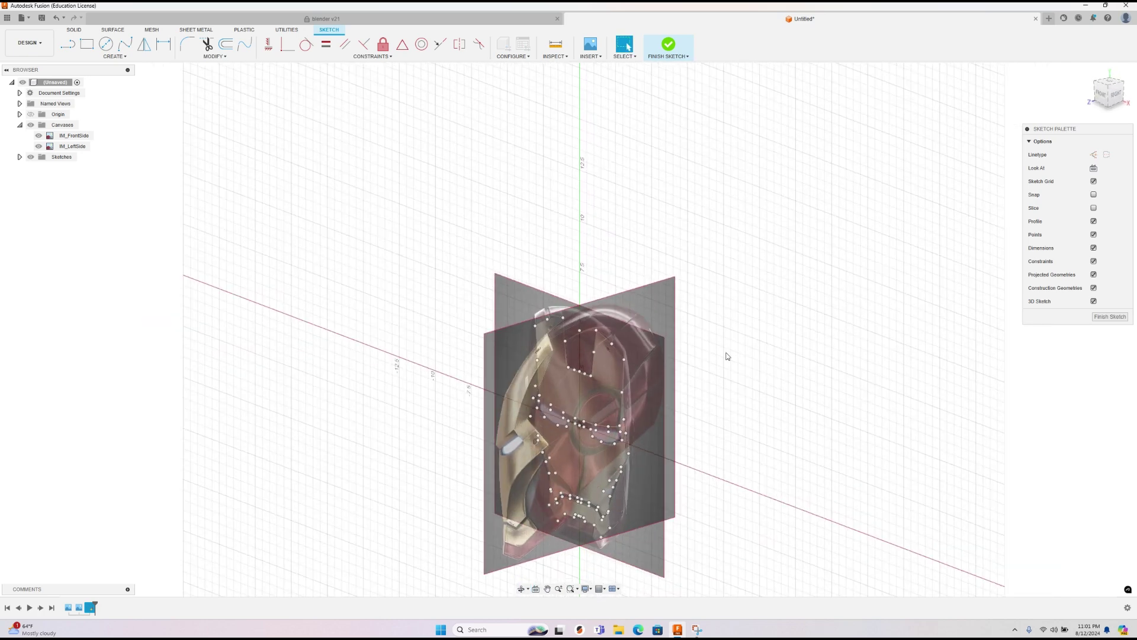
click(1110, 88)
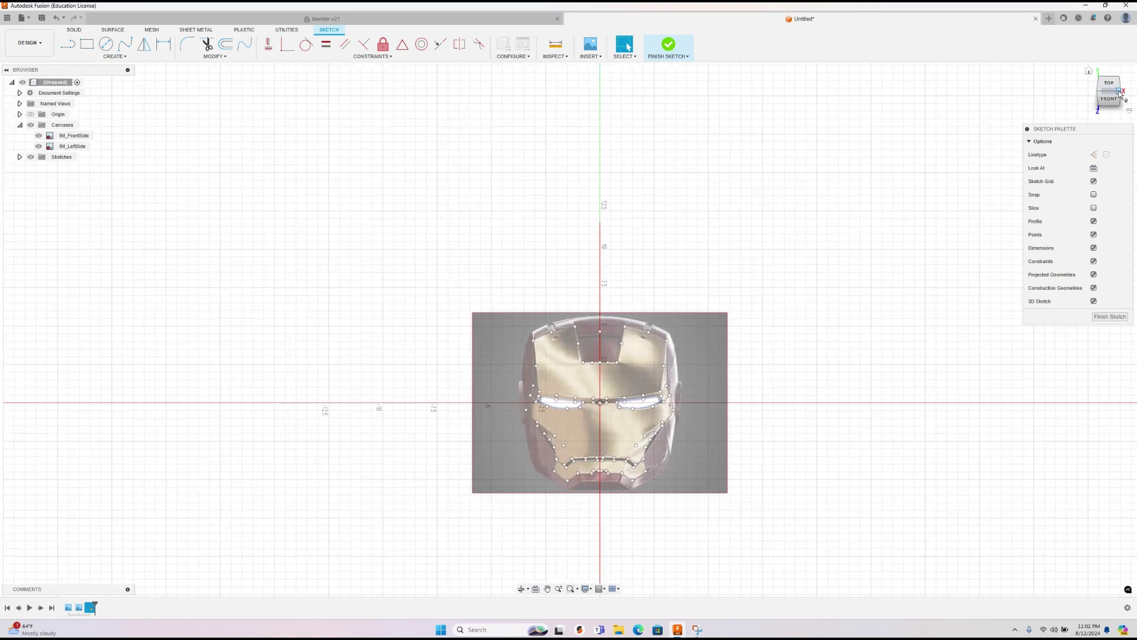
click(1119, 94)
click(1117, 94)
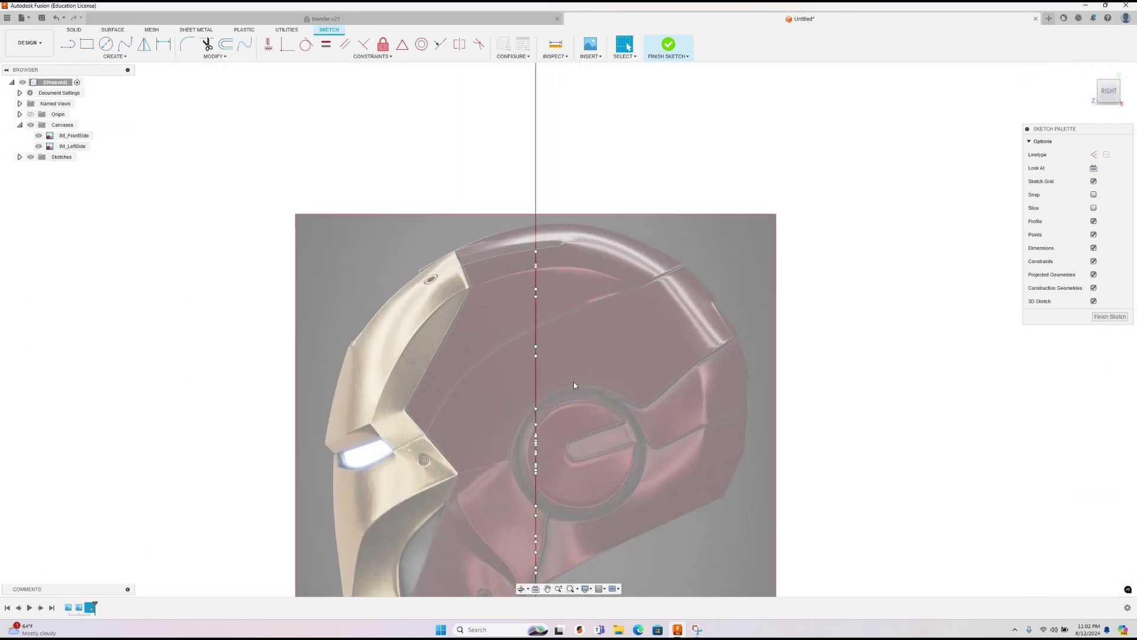
Step: Move the two points at the notch's upper corners about 2 in forward along Z onto the faceplate's top tip in the side canvas
shift+middle_drag(554, 344, 560, 346)
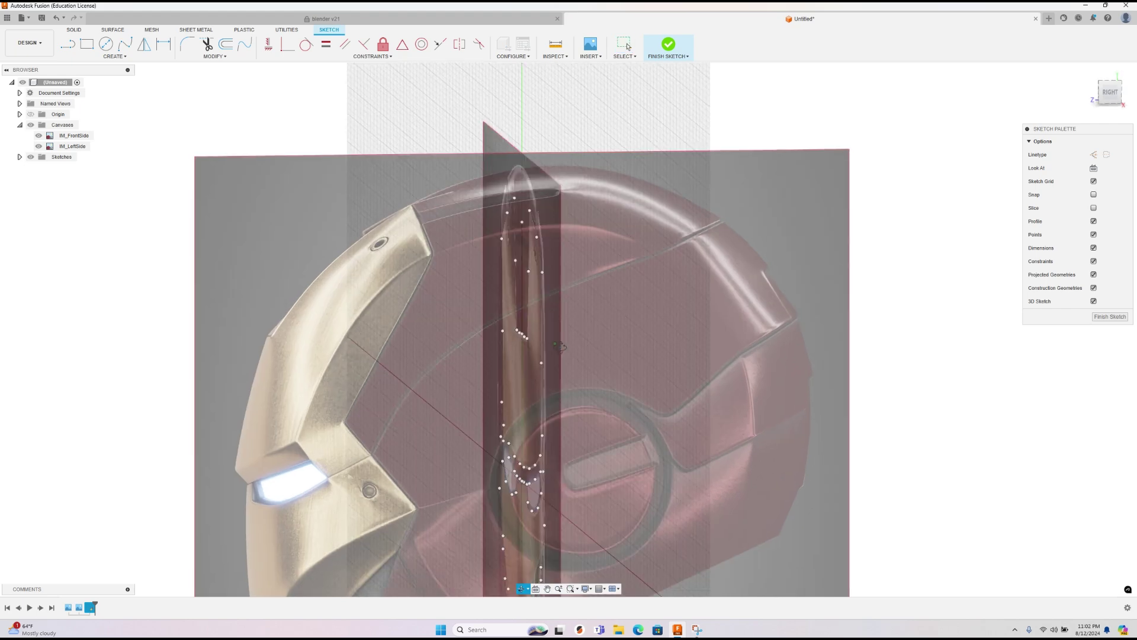
key(Escape)
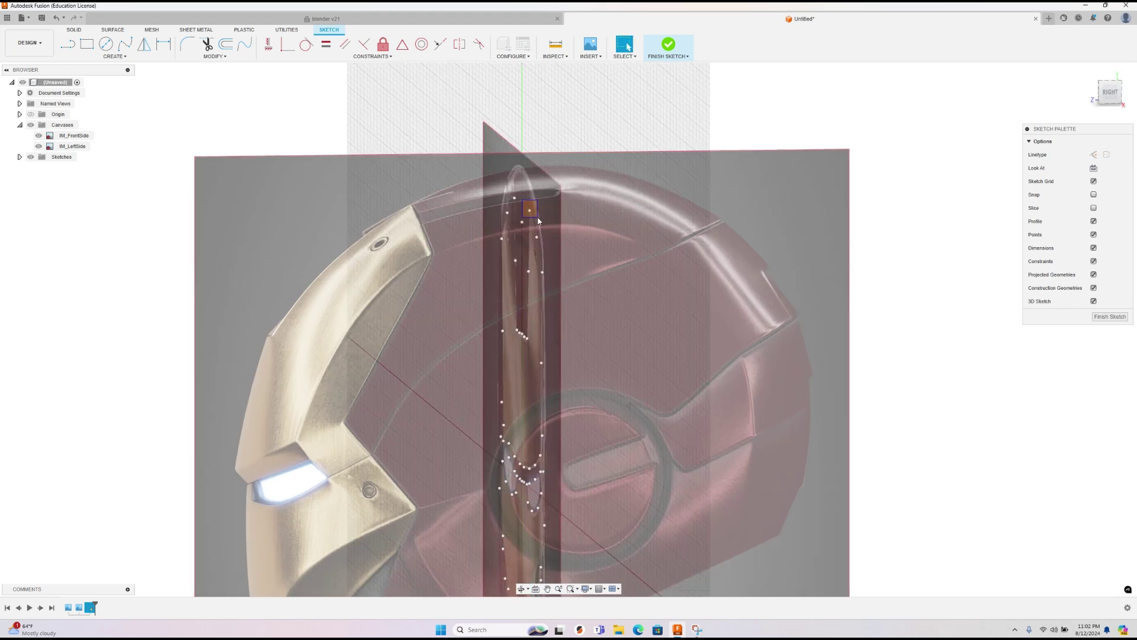
ctrl+click(515, 198)
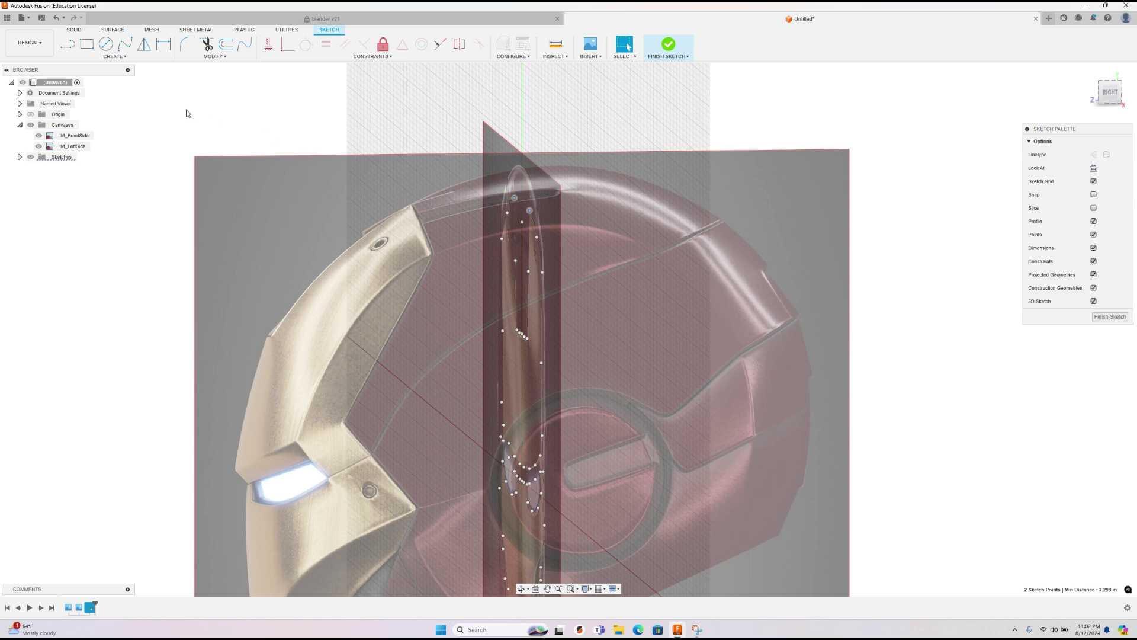
key(m)
drag(502, 217, 418, 233)
click(1109, 92)
drag(403, 197, 379, 199)
scroll(379, 199, up, 8)
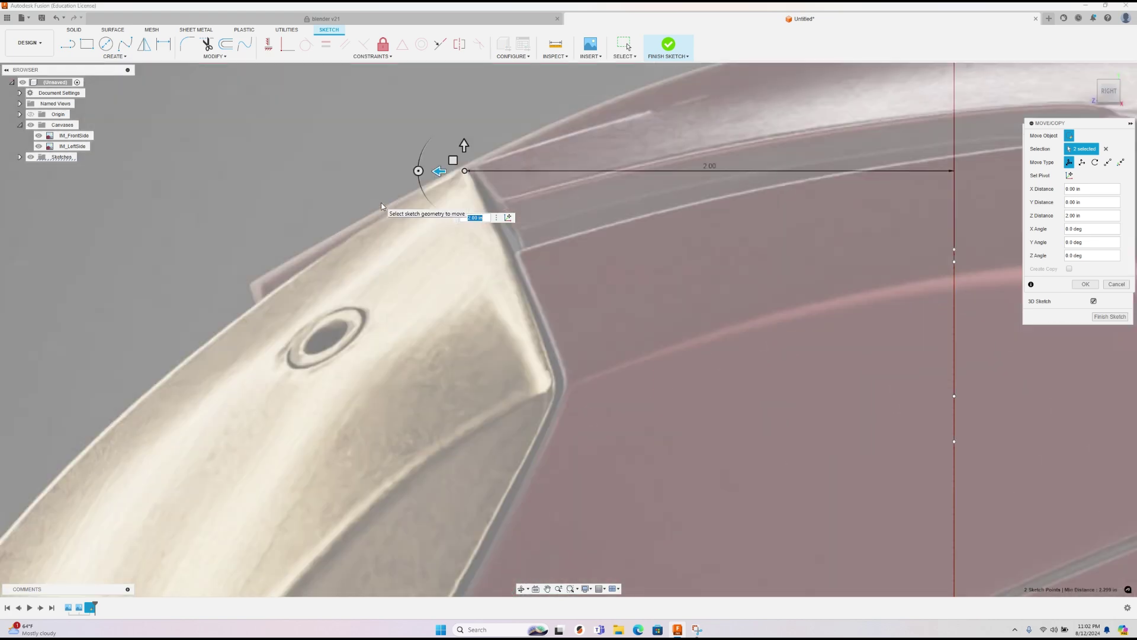
drag(555, 110, 524, 126)
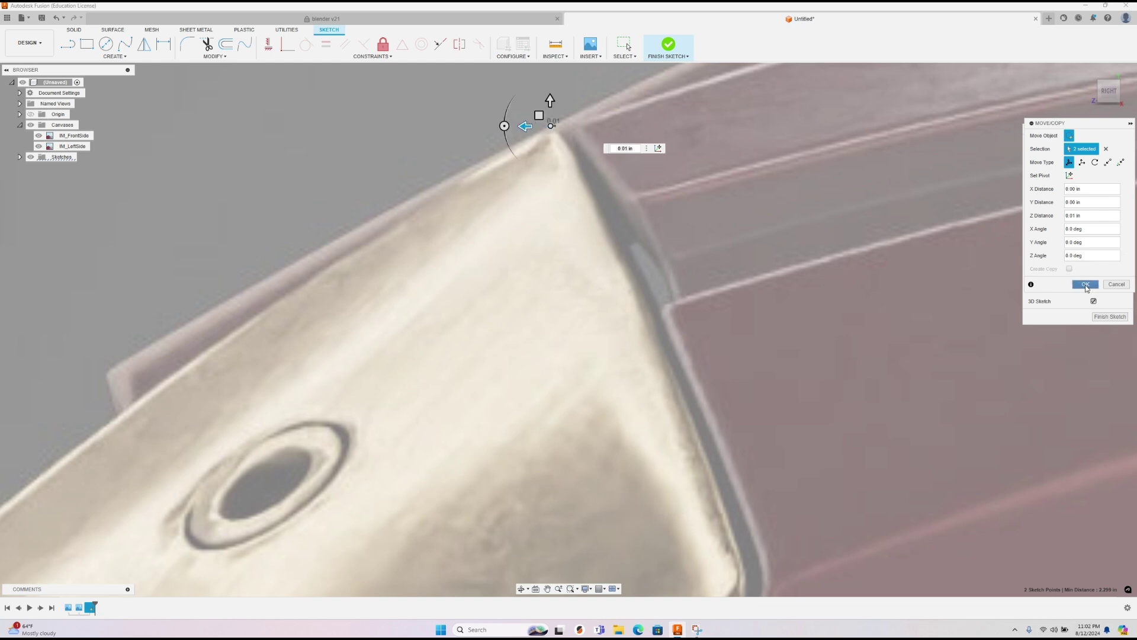
click(1085, 284)
Step: Check the two moved notch-corner points against both reference canvases in the isometric, front and right views
scroll(687, 165, down, 5)
shift+middle_drag(742, 245, 859, 288)
click(1089, 71)
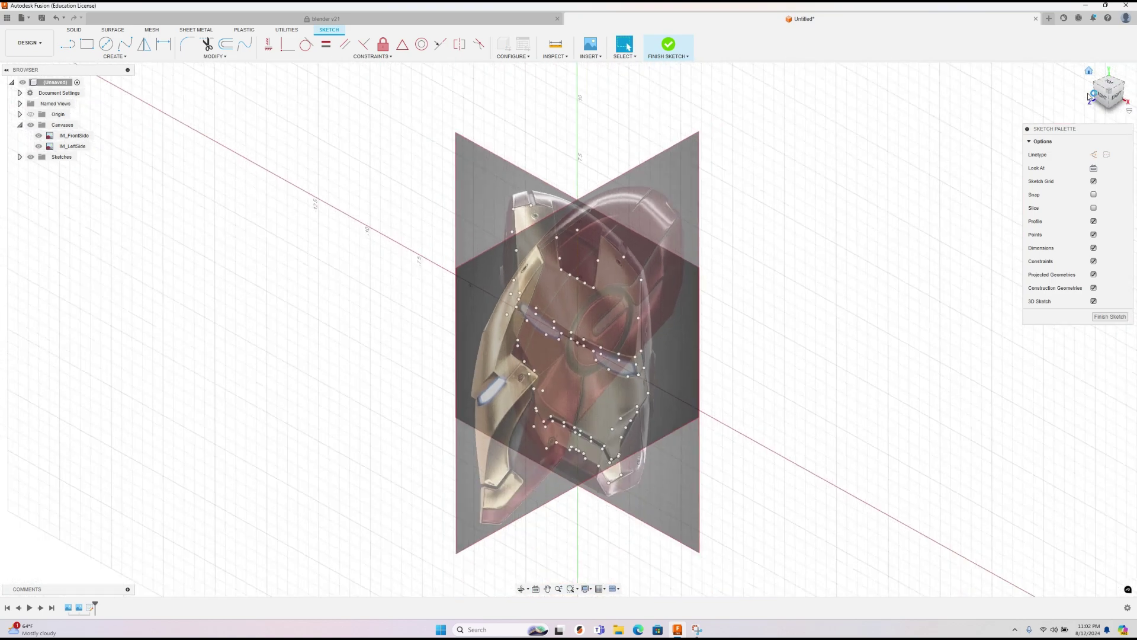
click(1108, 100)
scroll(606, 207, up, 4)
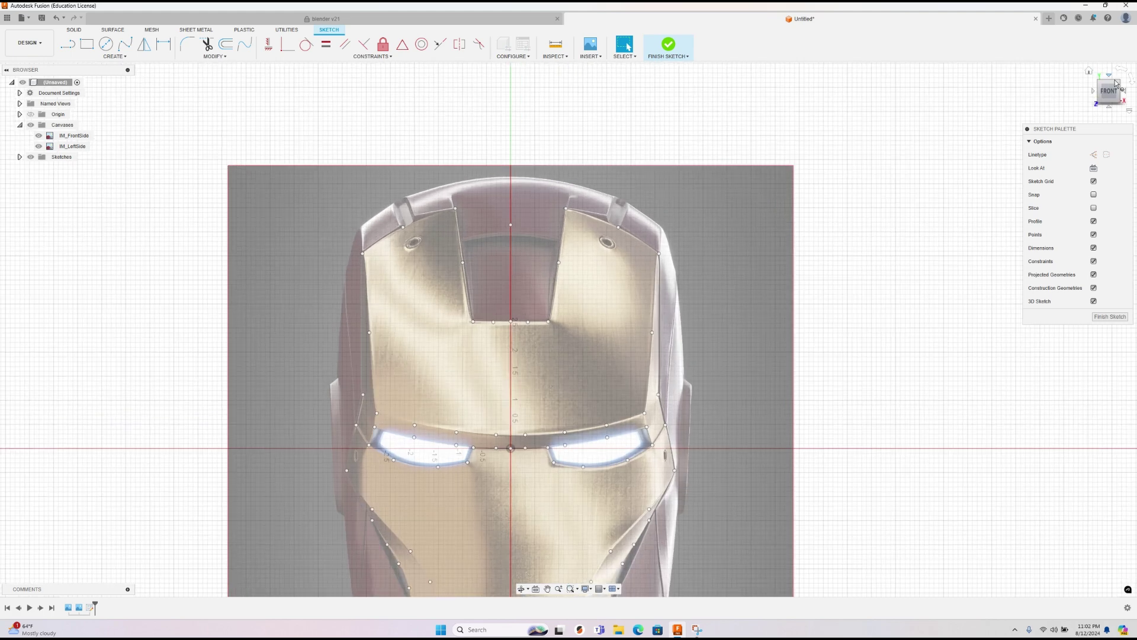
click(1124, 92)
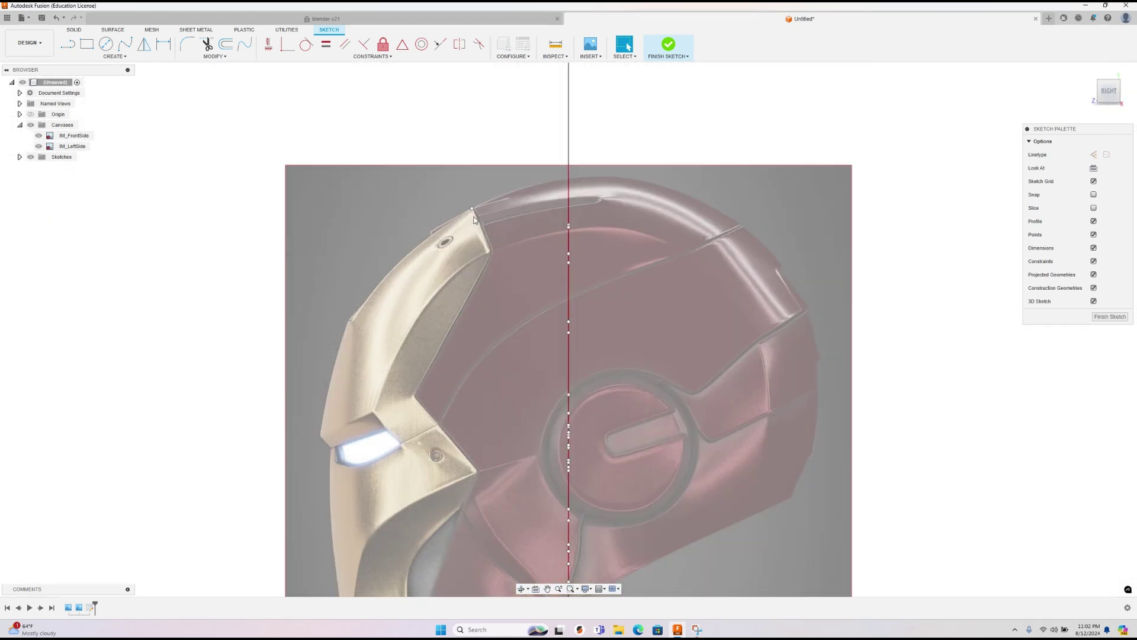
click(1089, 73)
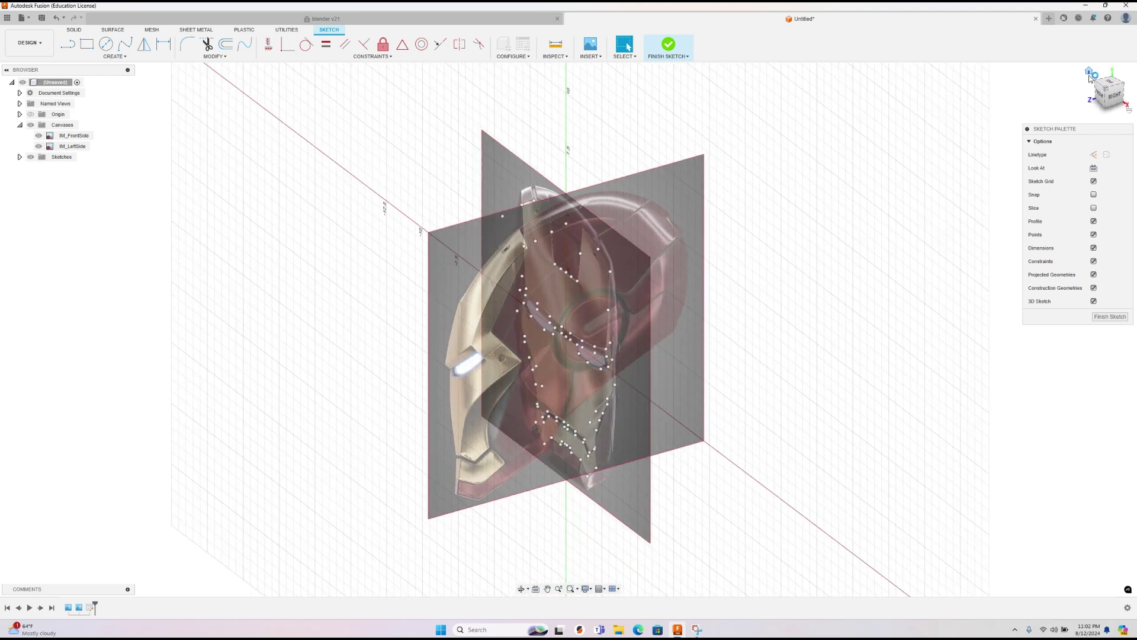
Step: Split the display into multiple views and enlarge the front and right views to fill it side by side
shift+middle_drag(597, 223, 614, 284)
key(Escape)
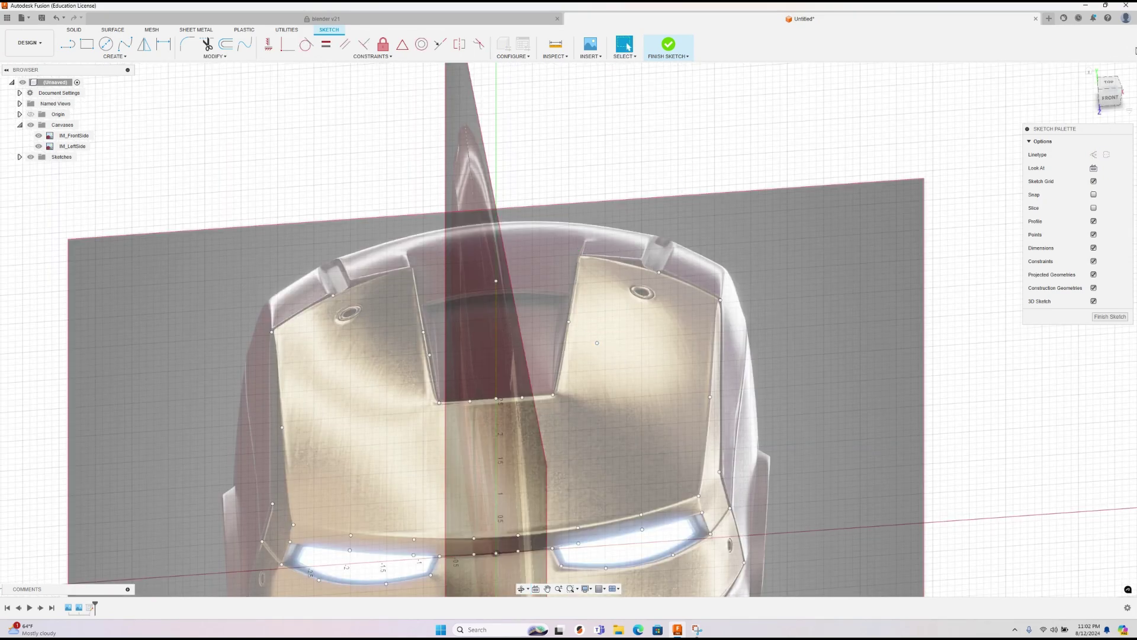
click(1089, 73)
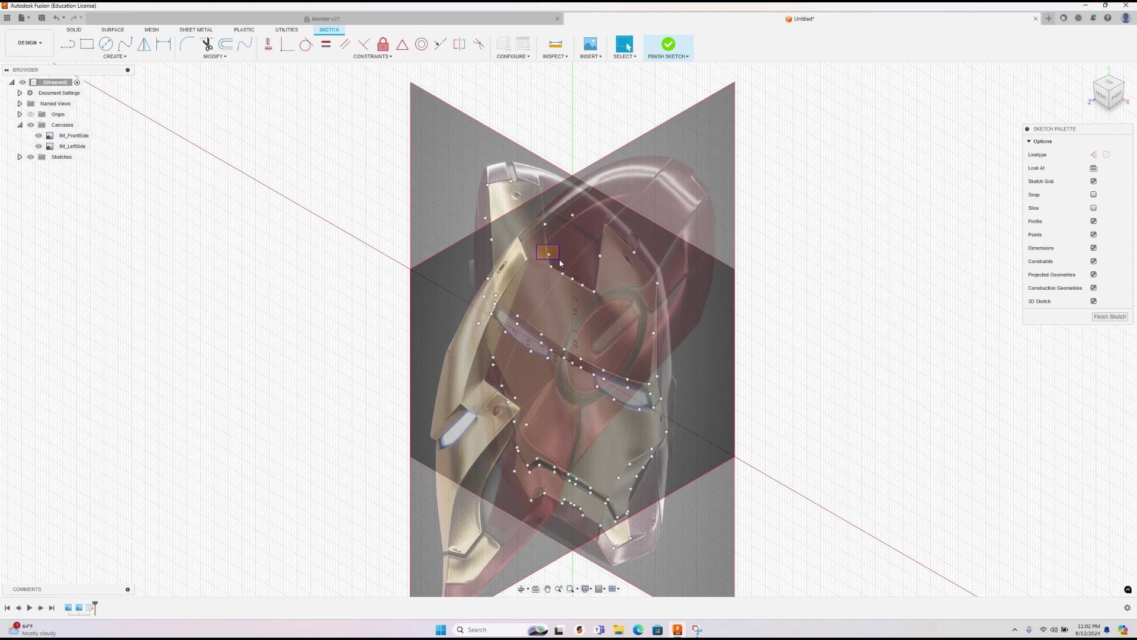
shift+middle_drag(541, 264, 723, 467)
click(1091, 72)
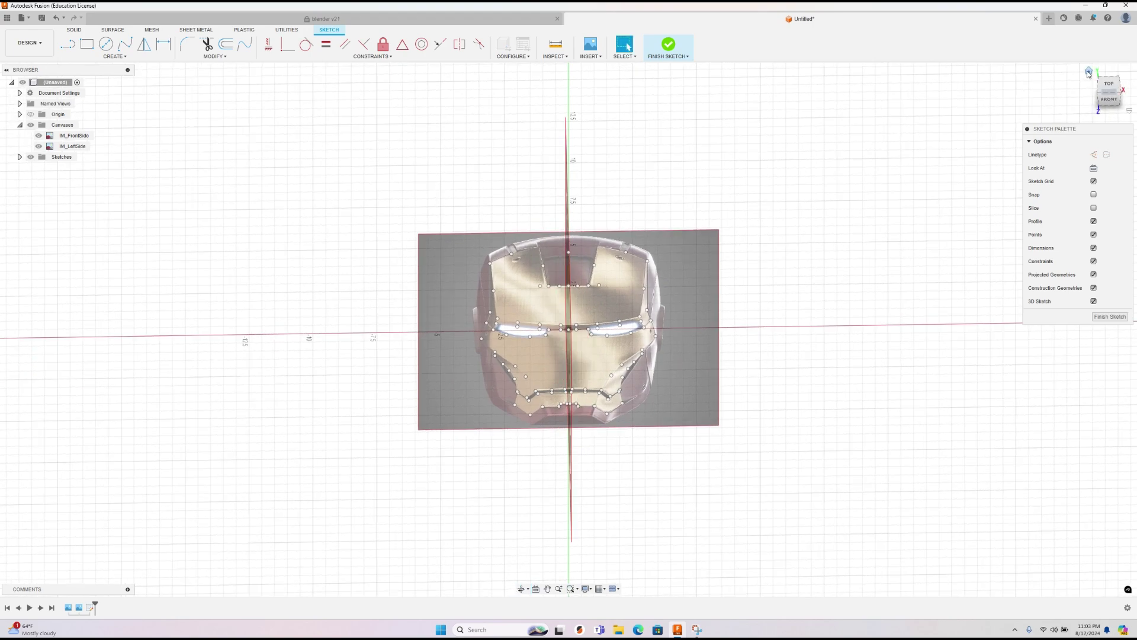
click(1089, 72)
click(616, 591)
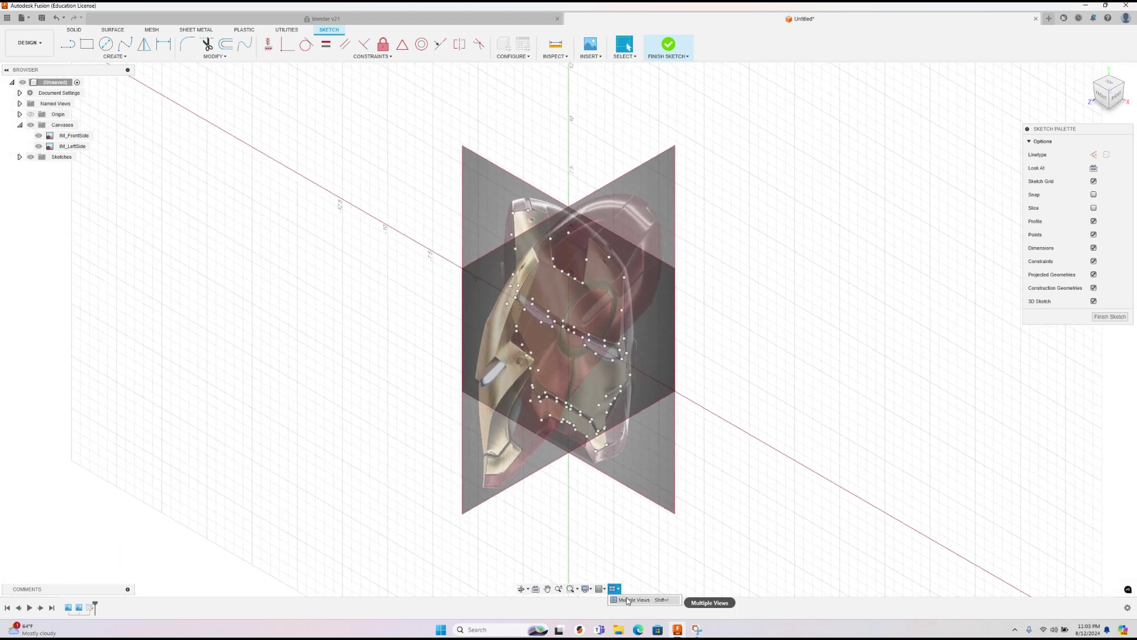
click(629, 599)
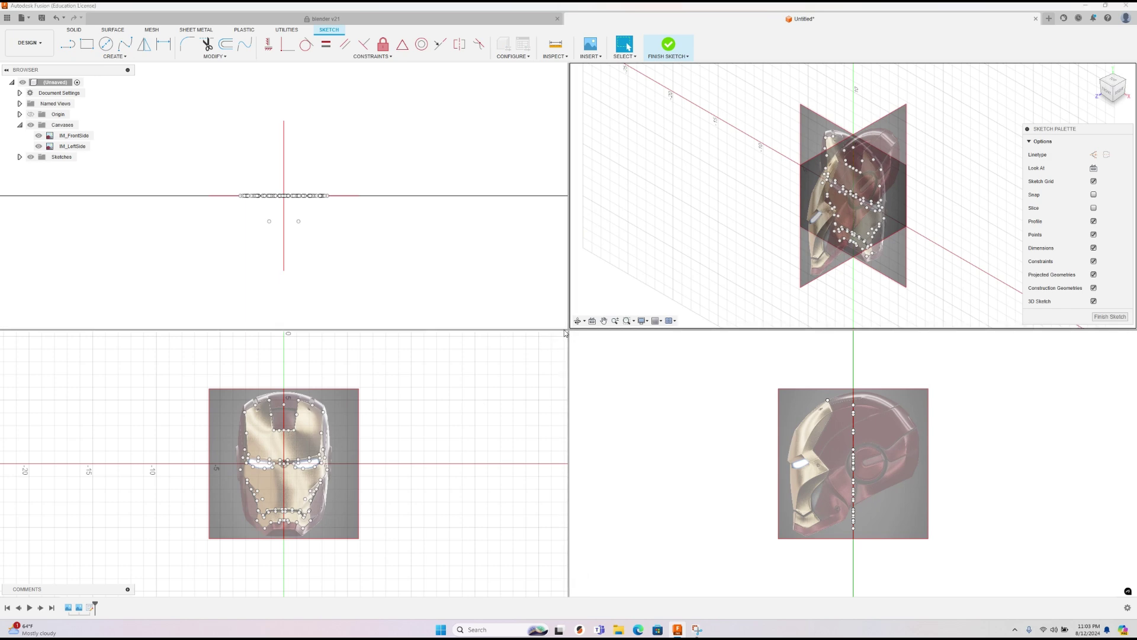
drag(564, 334, 570, 64)
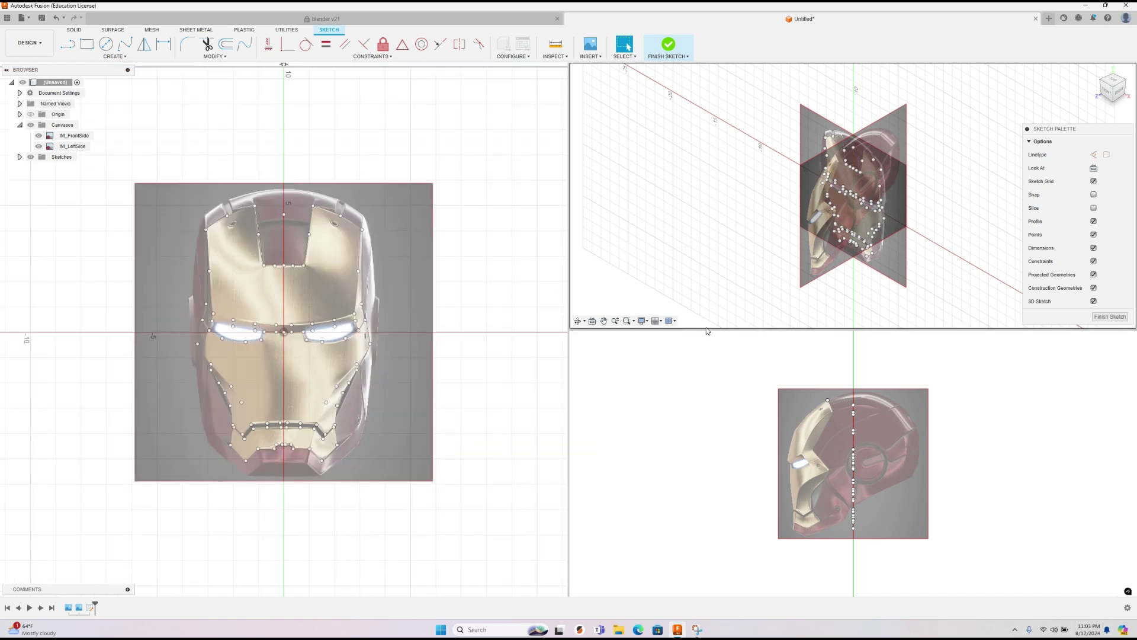
drag(706, 330, 710, 65)
Step: Move the two mirrored points midway along the faceplate's upper edges about 1.8 in forward along Z onto the side canvas's top edge
scroll(842, 210, up, 5)
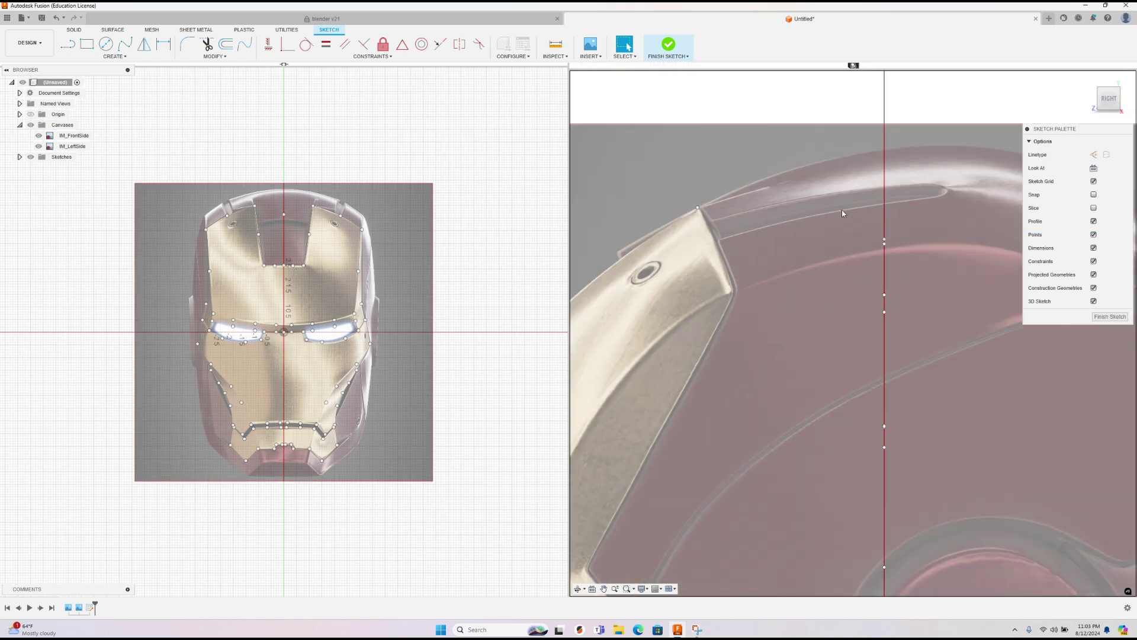
drag(872, 228, 908, 251)
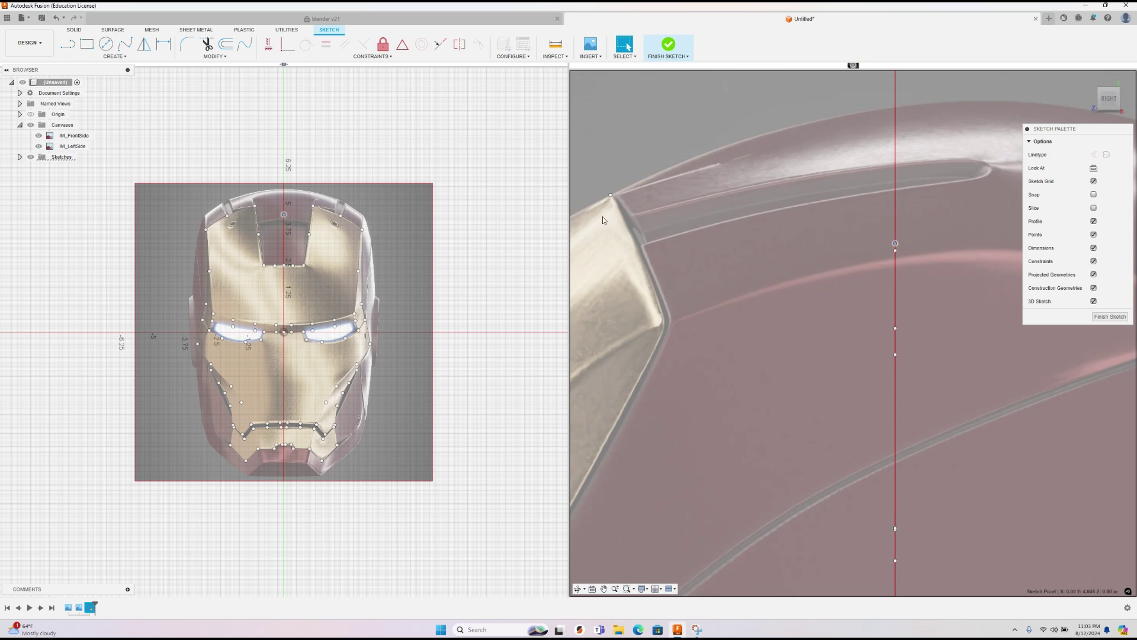
click(761, 135)
drag(912, 264, 912, 264)
scroll(708, 282, down, 5)
right_click(758, 290)
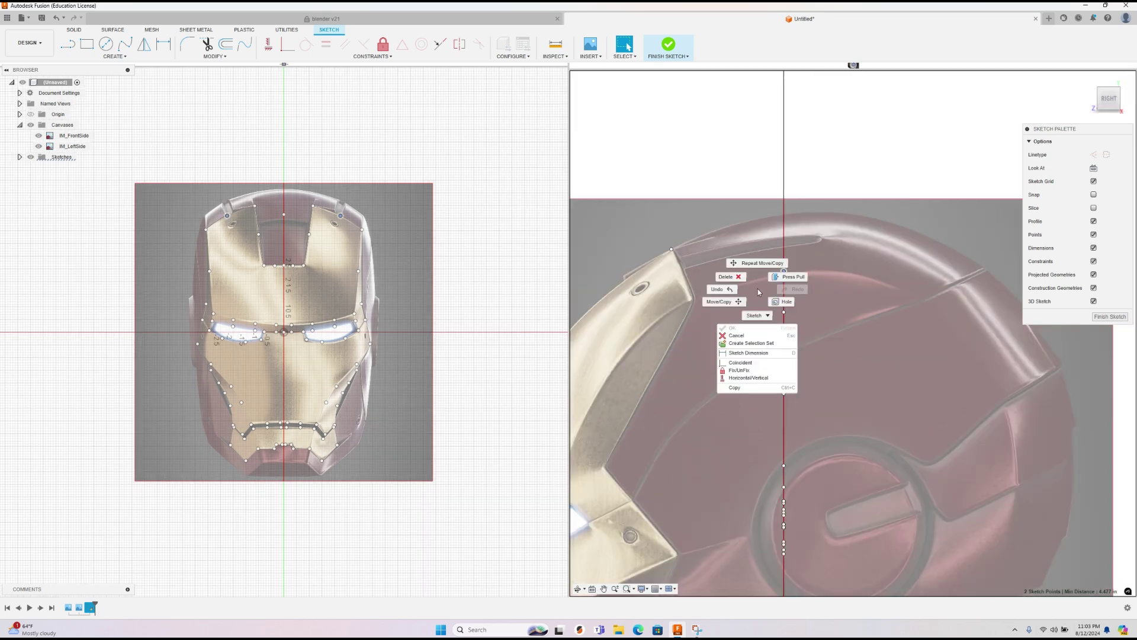
click(721, 302)
drag(770, 274, 657, 277)
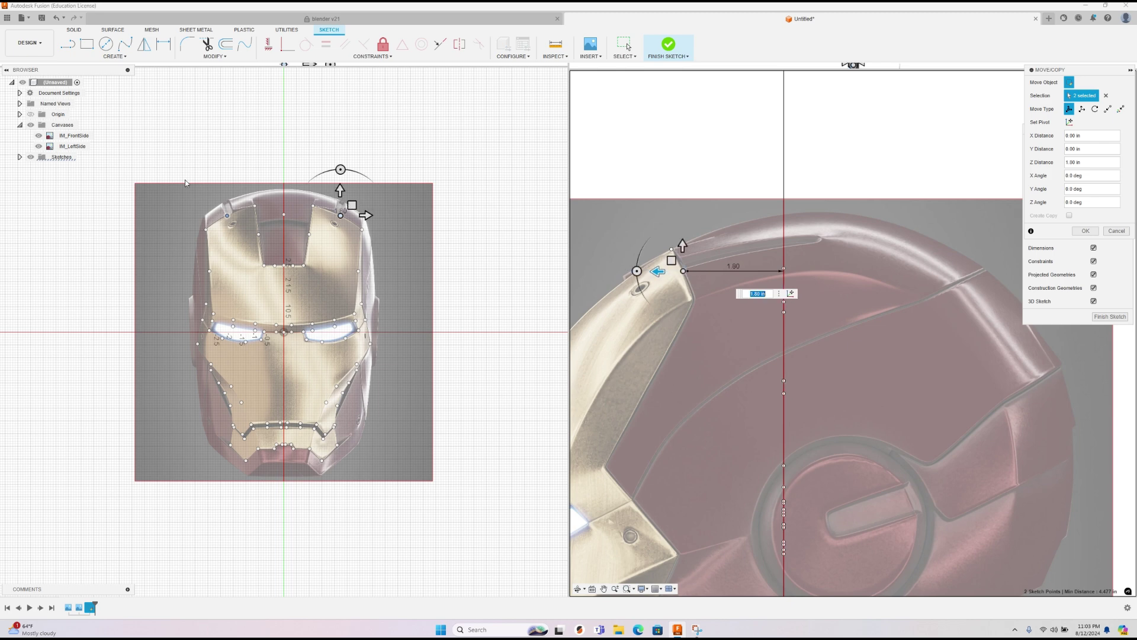
scroll(811, 273, up, 5)
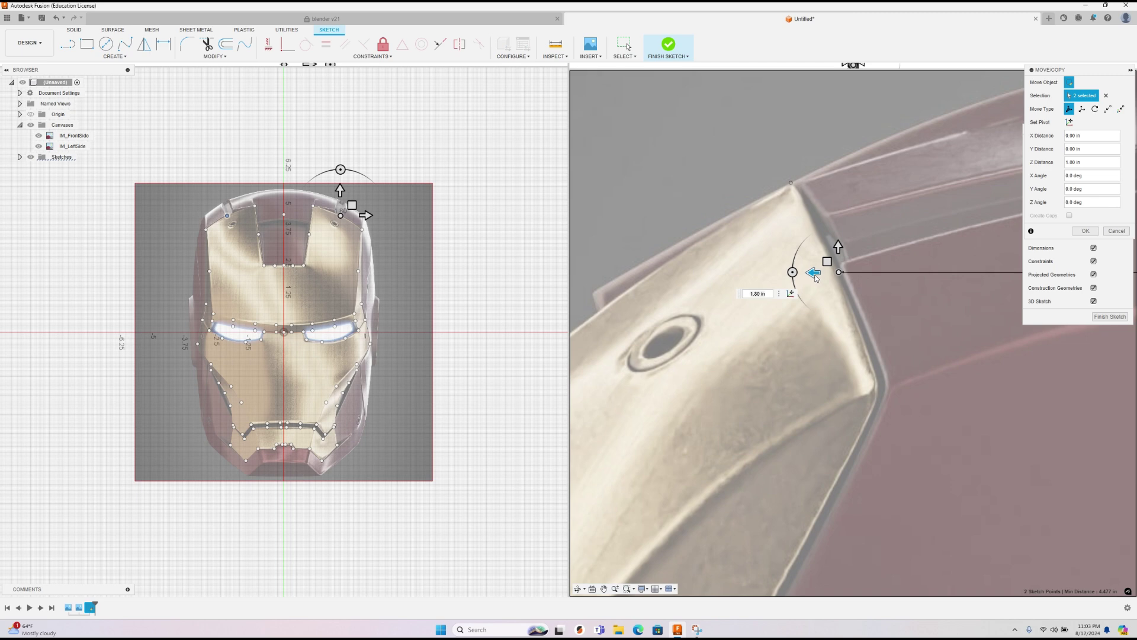
drag(815, 275, 853, 269)
scroll(841, 271, up, 5)
click(1085, 231)
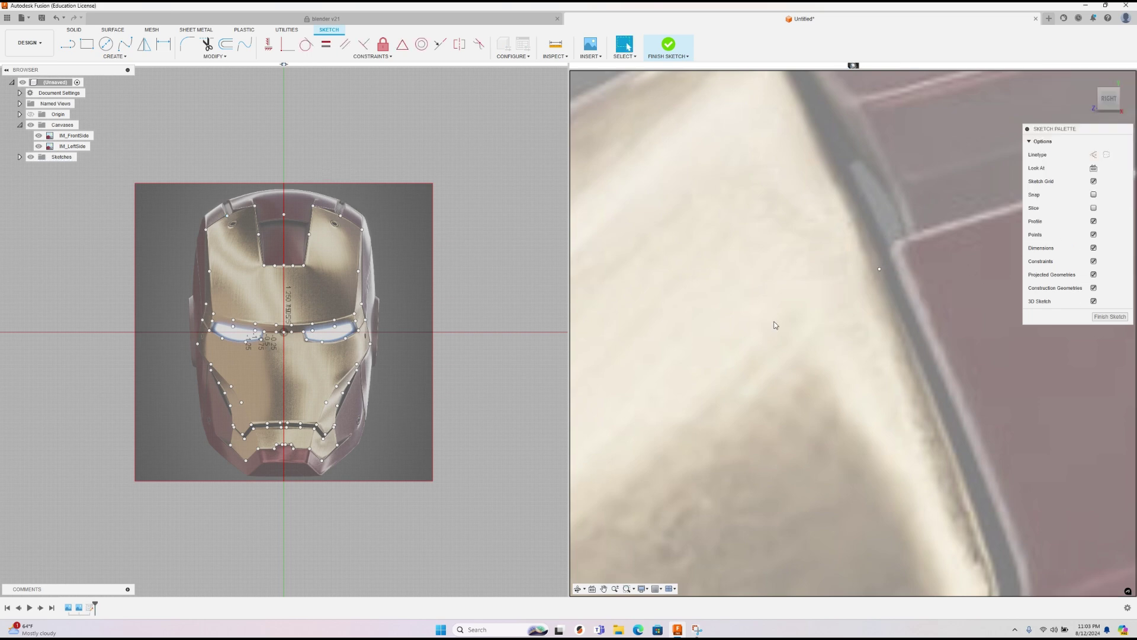
Step: Move the faceplate's two upper outer corner points forward along Z onto its rear upper corner in the side canvas
scroll(711, 332, down, 8)
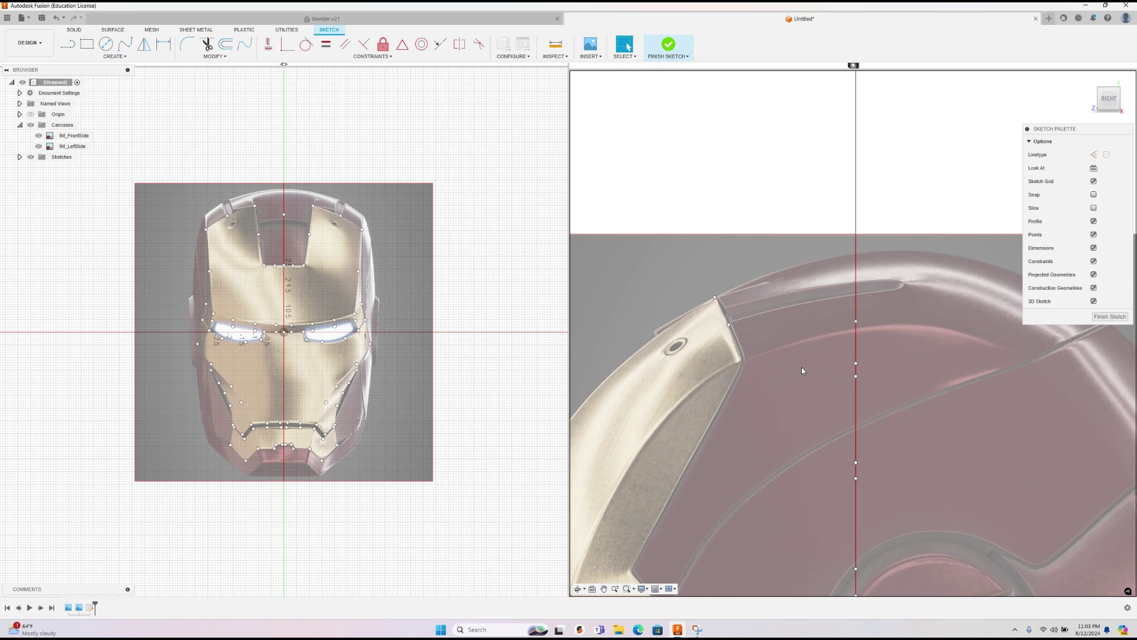
mouse_move(864, 370)
mouse_down()
mouse_move(722, 366)
mouse_move(787, 344)
mouse_move(812, 309)
mouse_up()
right_click(827, 358)
click(821, 330)
scroll(722, 365, up, 3)
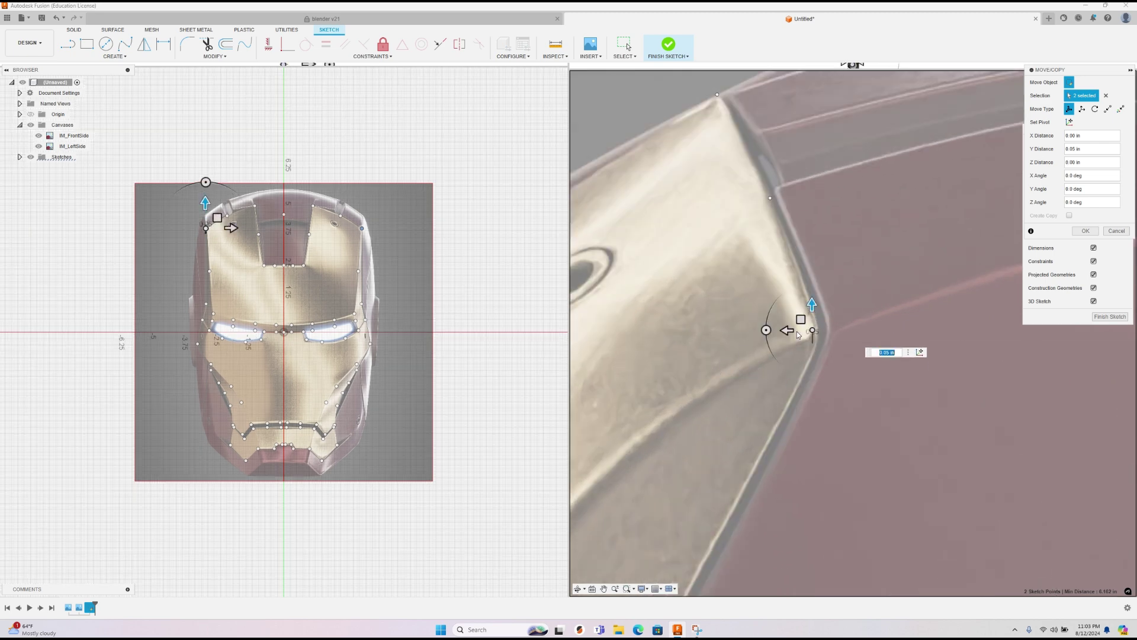
scroll(805, 325, up, 3)
mouse_move(815, 327)
mouse_down()
mouse_move(851, 305)
mouse_move(831, 339)
mouse_up()
key(Return)
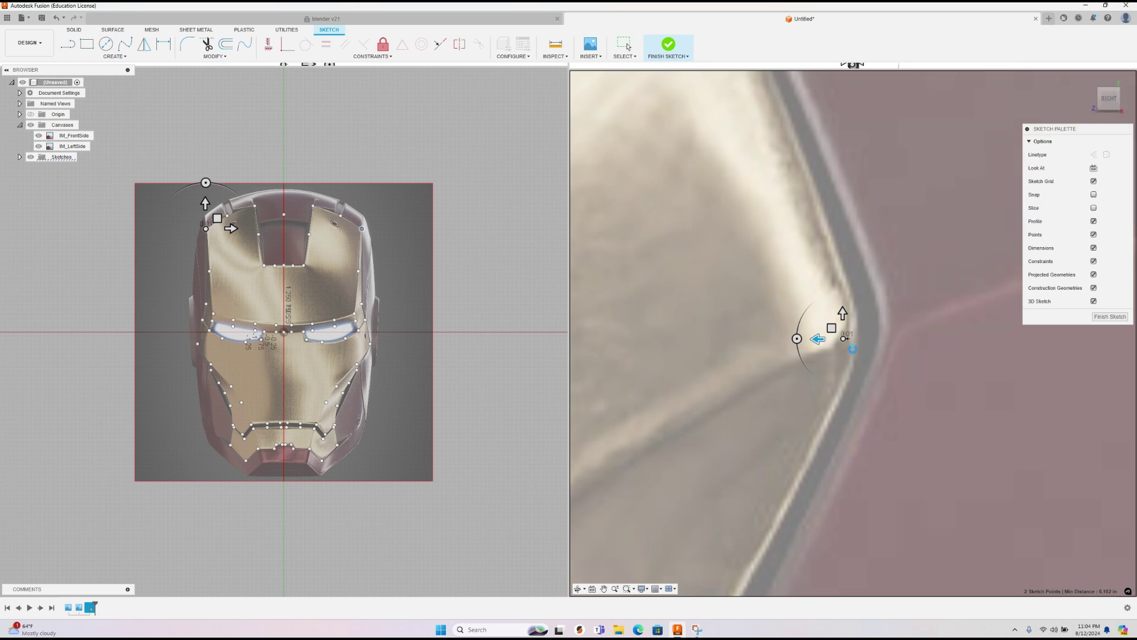
Step: Move the two points midway down the forehead notch's sides about 3.5 in forward along Z onto the faceplate's front outline
scroll(853, 349, down, 5)
scroll(853, 350, down, 3)
drag(922, 353, 952, 377)
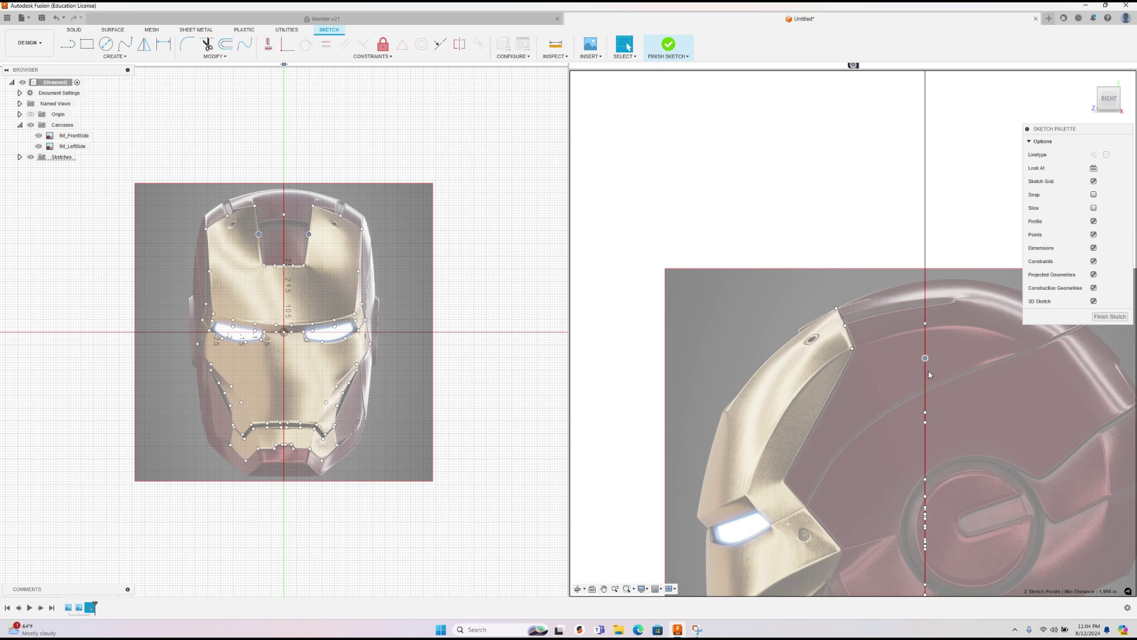
right_click(880, 367)
click(878, 314)
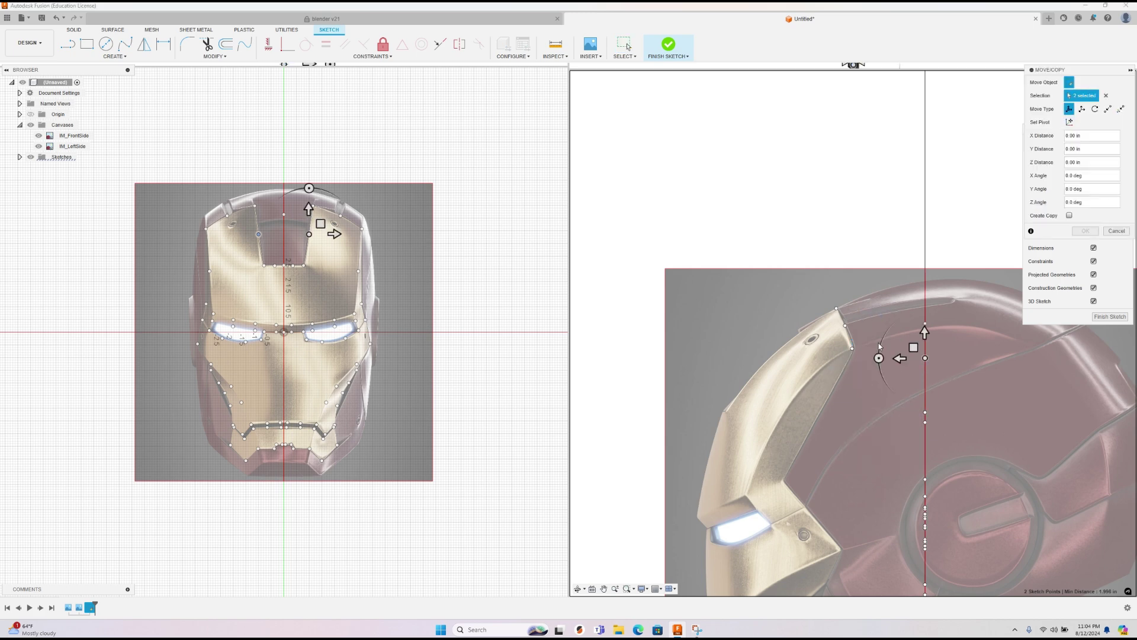
drag(898, 358, 745, 371)
scroll(770, 355, up, 6)
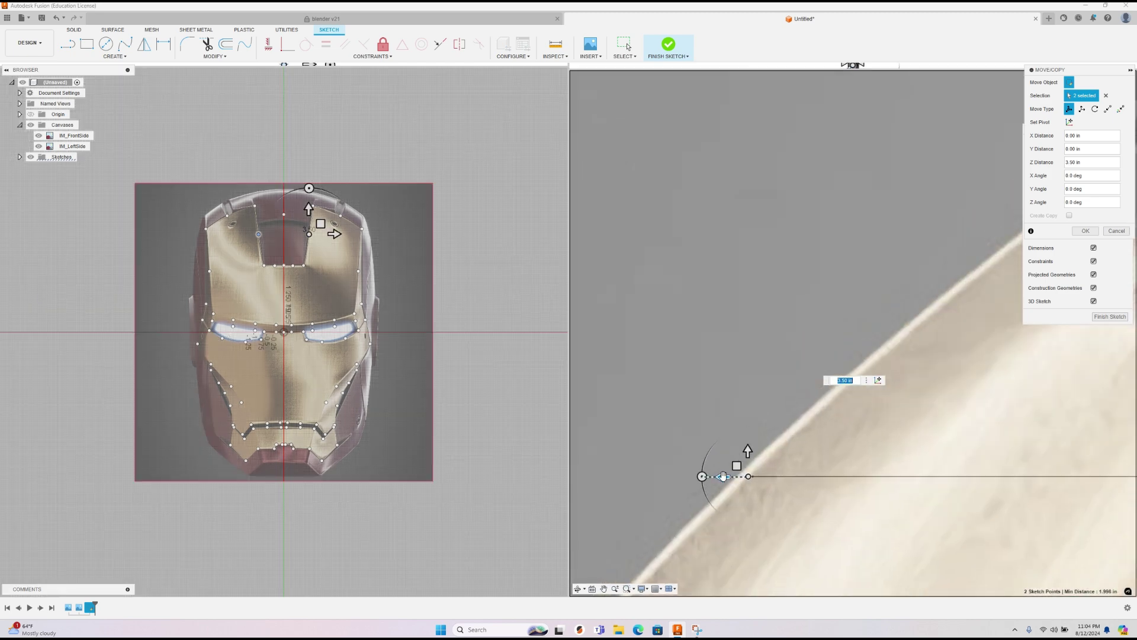
drag(721, 476, 719, 477)
right_click(790, 397)
click(812, 397)
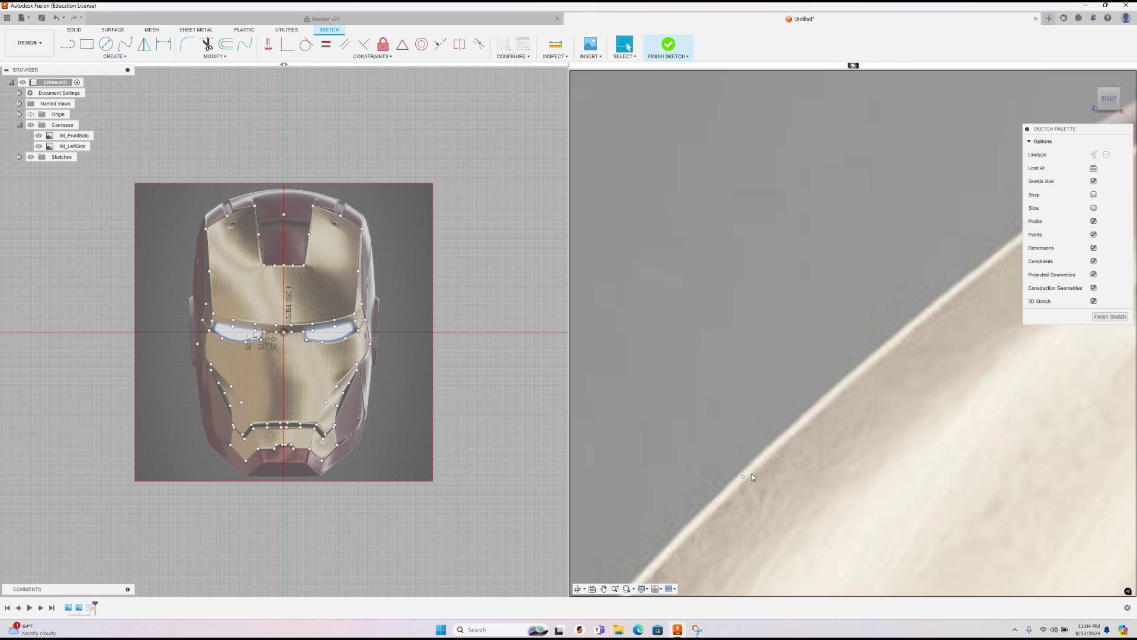
Step: Move the forehead notch's two lower corner points forward along Z toward the faceplate's front edge in the side canvas
scroll(751, 476, down, 10)
scroll(854, 388, up, 15)
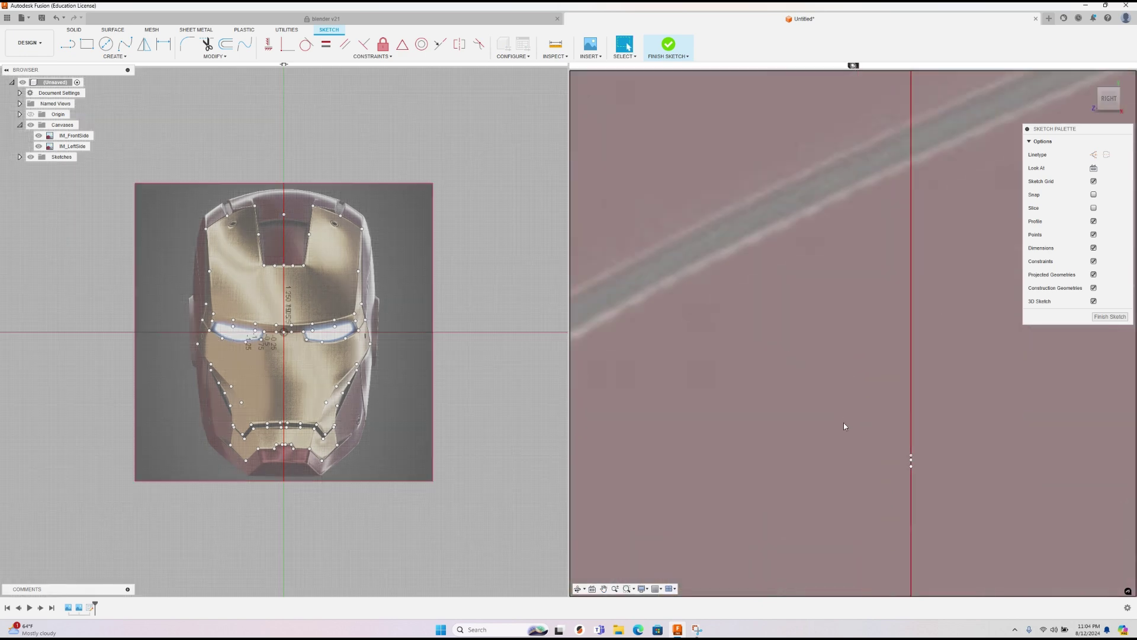
scroll(843, 422, up, 5)
middle_drag(971, 482, 653, 255)
drag(797, 337, 802, 355)
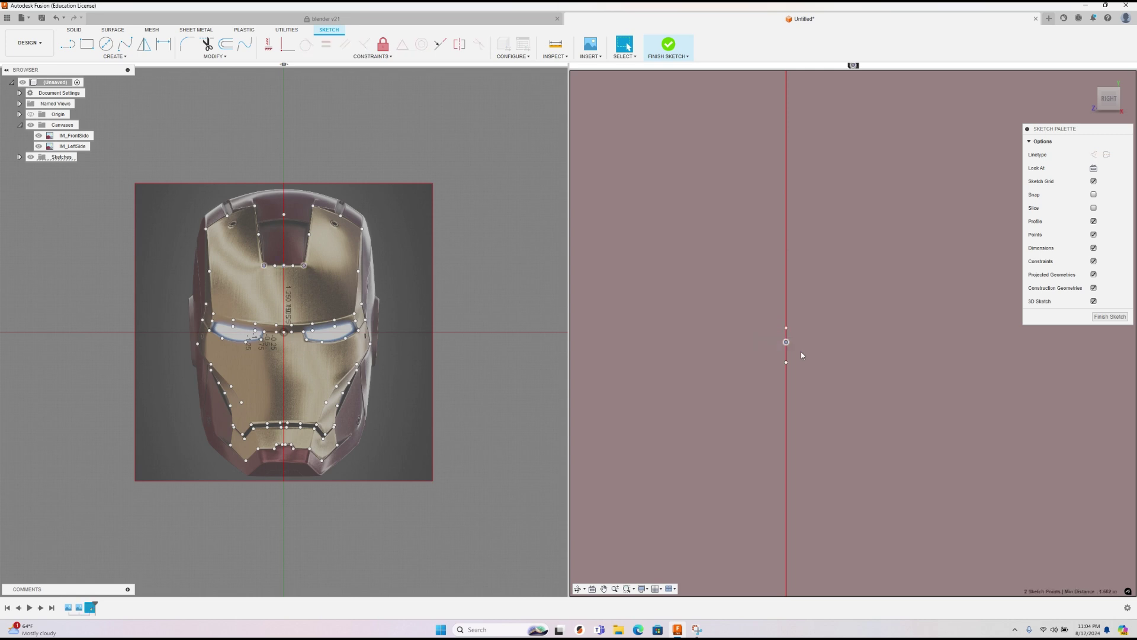
right_click(762, 346)
click(763, 317)
scroll(730, 356, down, 5)
scroll(715, 372, down, 5)
middle_drag(716, 374, 791, 364)
drag(770, 360, 626, 363)
Step: Fine-tune the depth of the notch's lower corner points so they sit at the notch's lower end in the side canvas
scroll(685, 357, up, 10)
middle_drag(687, 357, 871, 367)
mouse_move(647, 388)
mouse_down()
mouse_move(637, 387)
mouse_move(672, 383)
mouse_move(642, 407)
mouse_up()
scroll(682, 360, up, 4)
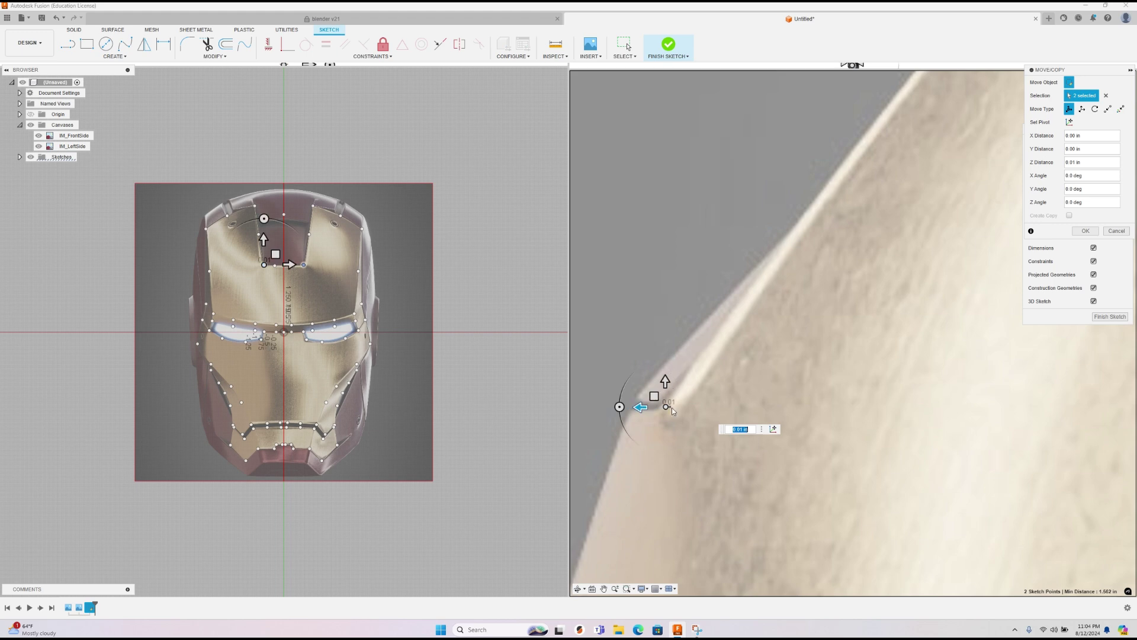
drag(641, 407, 647, 407)
right_click(729, 366)
click(760, 366)
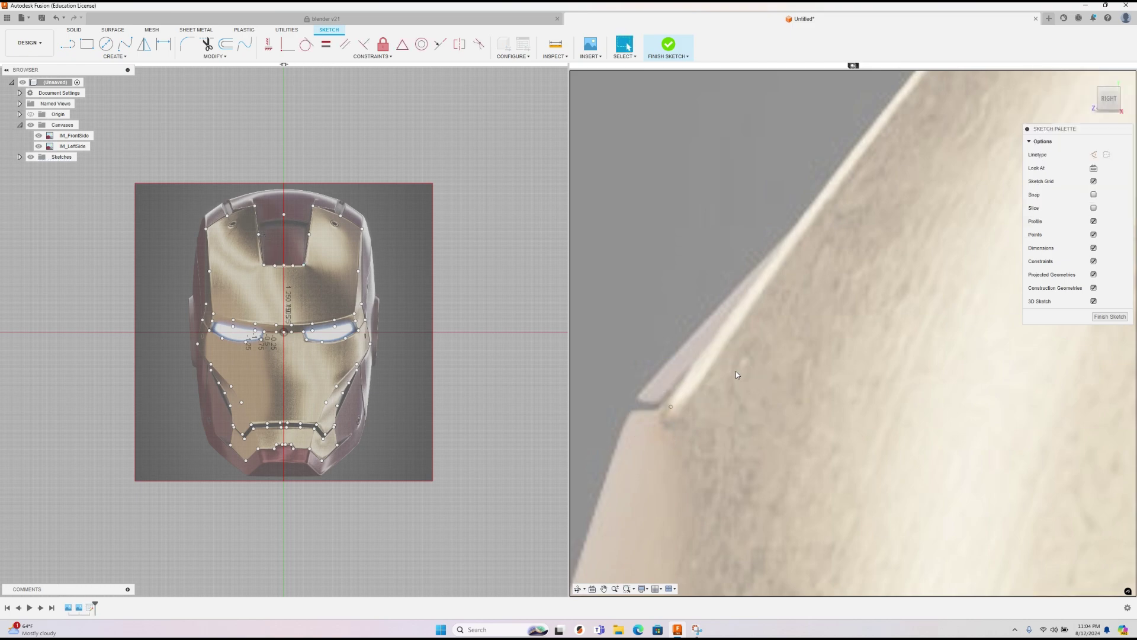
Step: Move the two points midway down the forehead's outer edges about 3.5 in forward along Z to match the side canvas
scroll(729, 376, down, 8)
scroll(730, 374, down, 5)
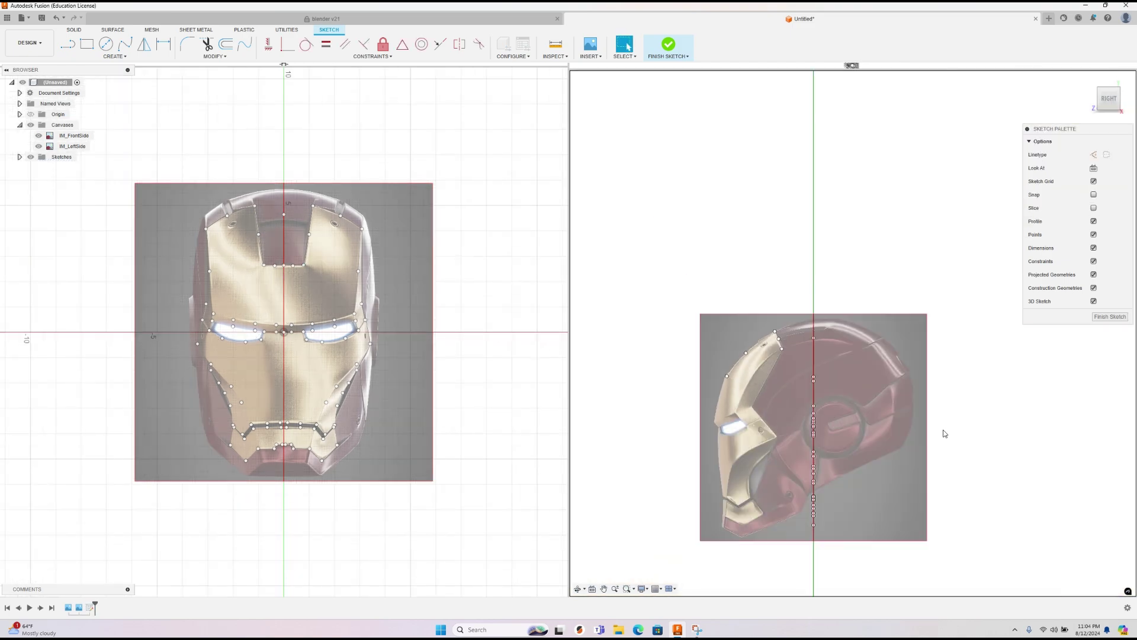
middle_drag(942, 431, 855, 432)
scroll(761, 407, up, 6)
scroll(760, 407, up, 10)
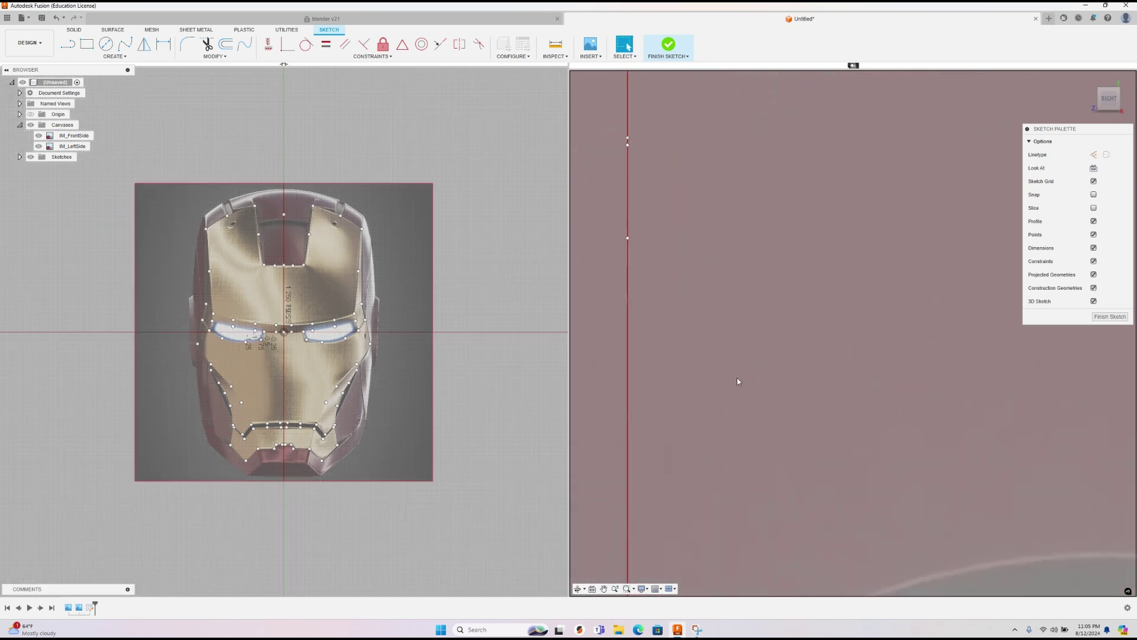
mouse_move(737, 378)
middle_down()
mouse_move(822, 467)
mouse_move(816, 454)
middle_up()
drag(690, 289, 735, 347)
scroll(792, 356, down, 3)
scroll(792, 356, down, 5)
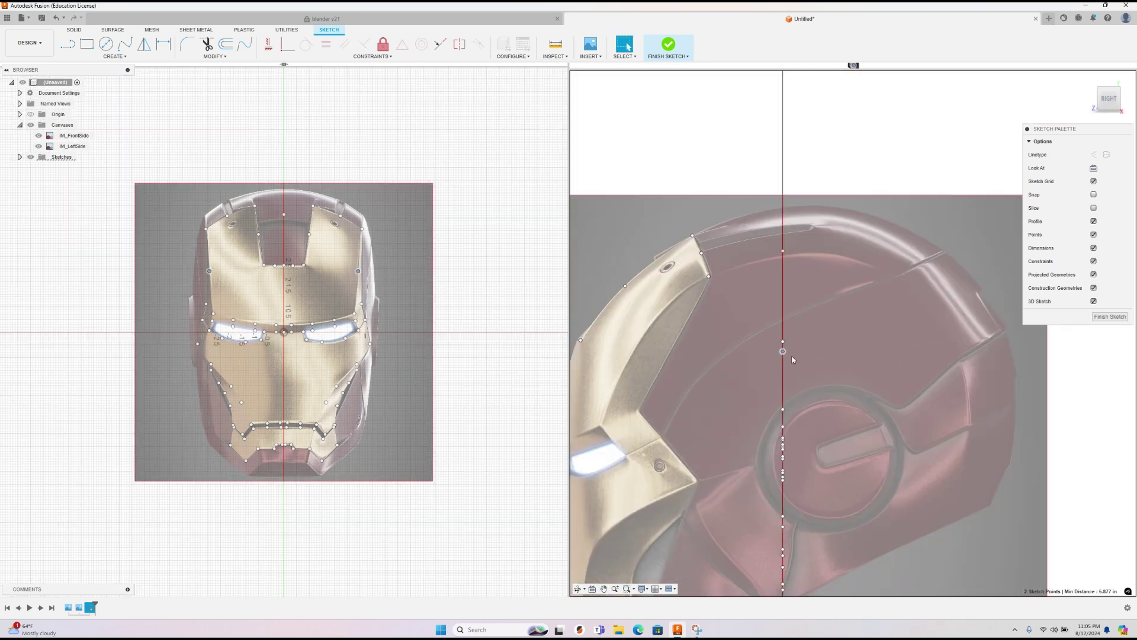
right_click(749, 358)
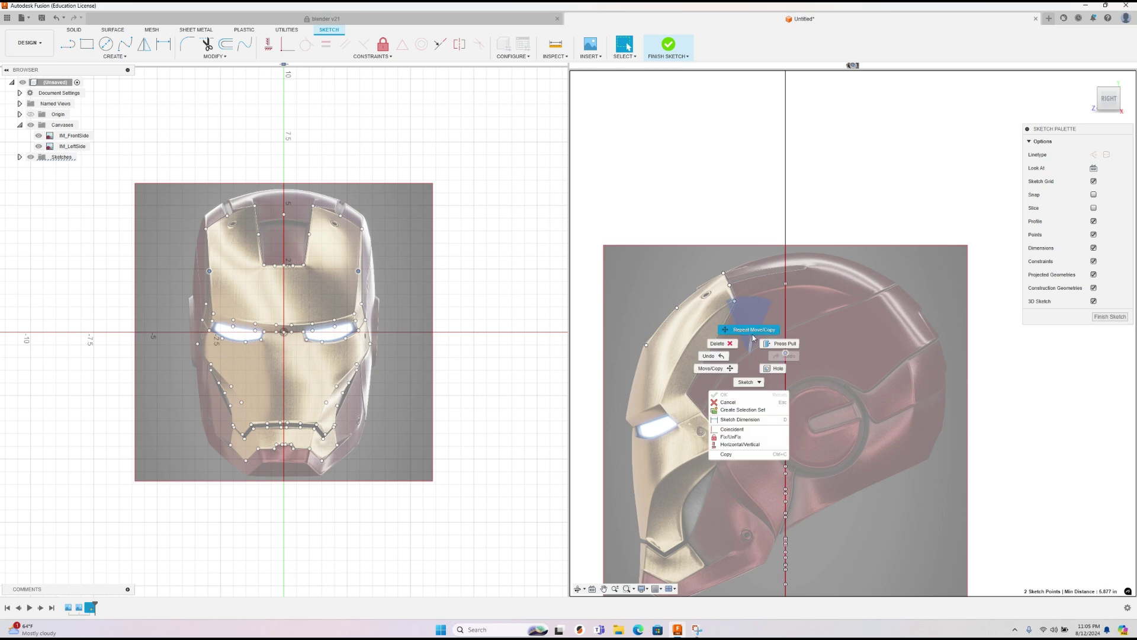
click(753, 337)
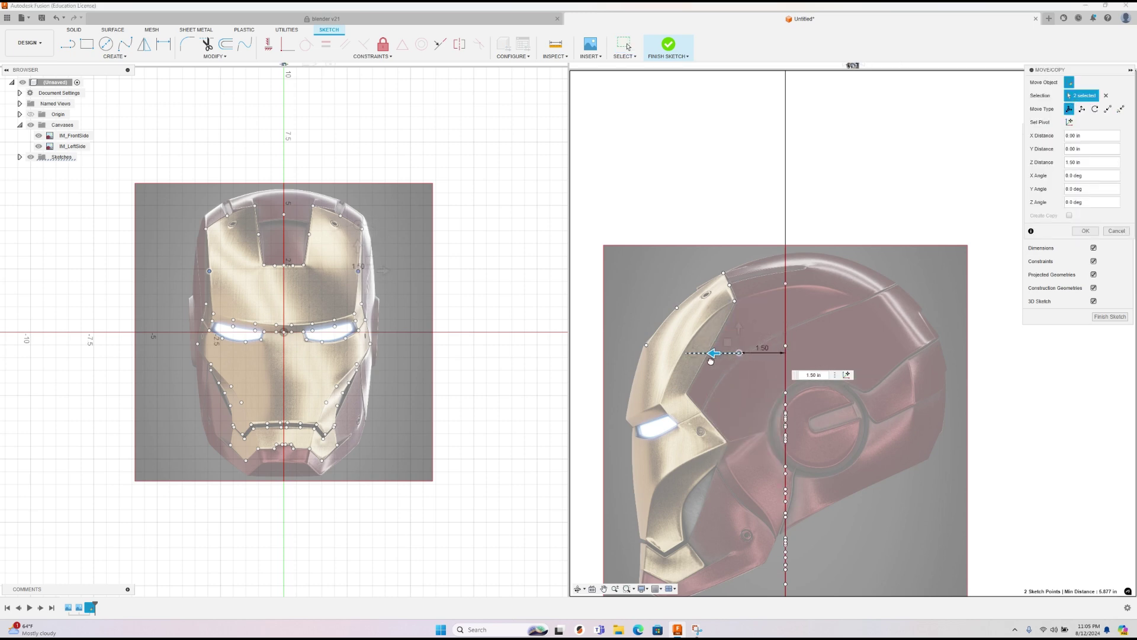
drag(710, 362, 665, 359)
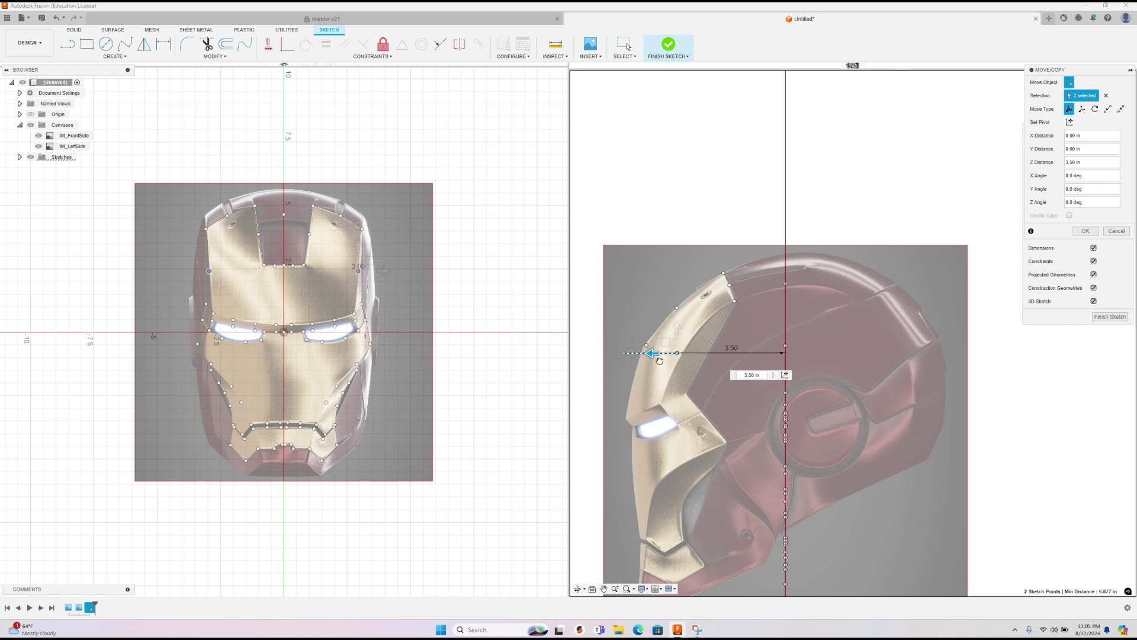
scroll(681, 355, up, 10)
key(Return)
Step: Move the two inner points on the notch's lower edge forward along Z to the forehead ridge's front edge in the side canvas
scroll(841, 387, down, 10)
click(274, 265)
ctrl+click(292, 266)
scroll(778, 283, up, 10)
scroll(793, 327, down, 10)
right_click(794, 332)
click(794, 305)
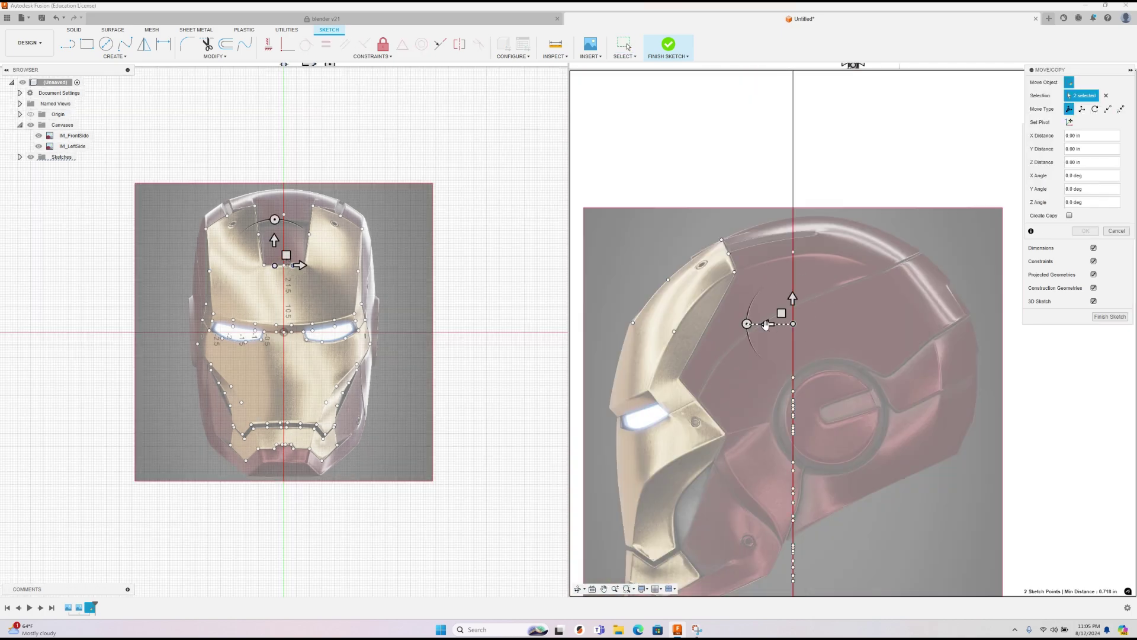
drag(765, 325, 613, 325)
scroll(627, 332, up, 10)
right_click(652, 315)
drag(658, 358, 634, 358)
drag(715, 291, 714, 266)
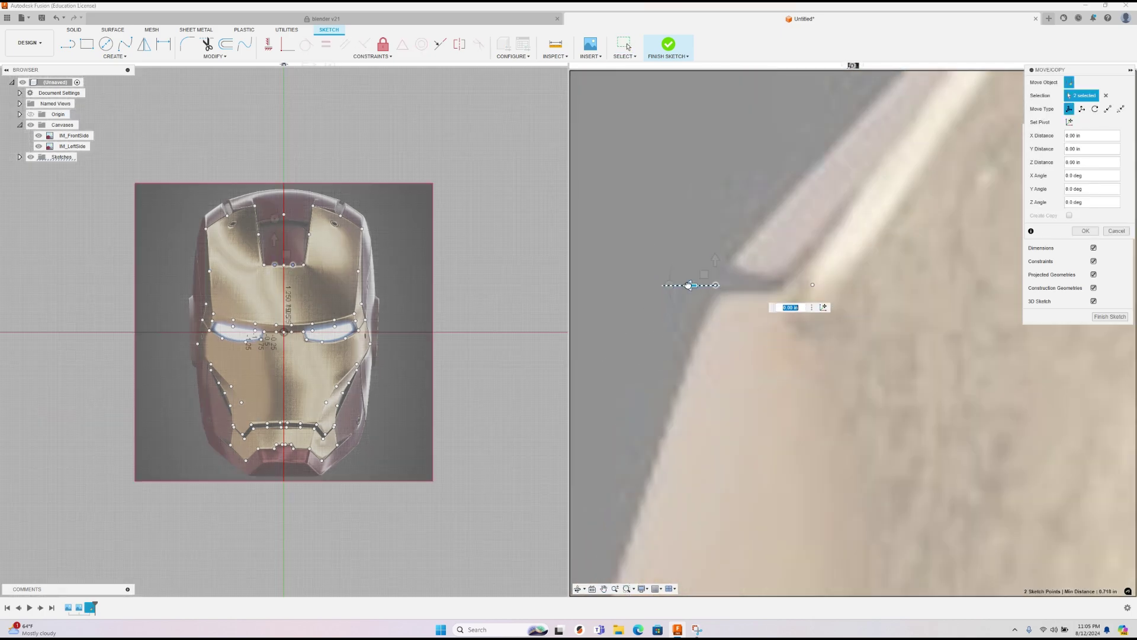
key(Return)
Step: Move the two outer edge points just above the brow forward along Z onto the faceplate's rear edge corner in the side canvas
scroll(713, 333, down, 10)
drag(712, 331, 748, 355)
right_click(769, 351)
click(770, 324)
scroll(693, 354, down, 10)
drag(676, 350, 621, 350)
scroll(651, 346, up, 10)
drag(709, 326, 709, 319)
right_click(739, 310)
key(Escape)
Step: Move the brow line's two outer end points forward along Z onto the corner of the recess above the eye
scroll(739, 310, down, 10)
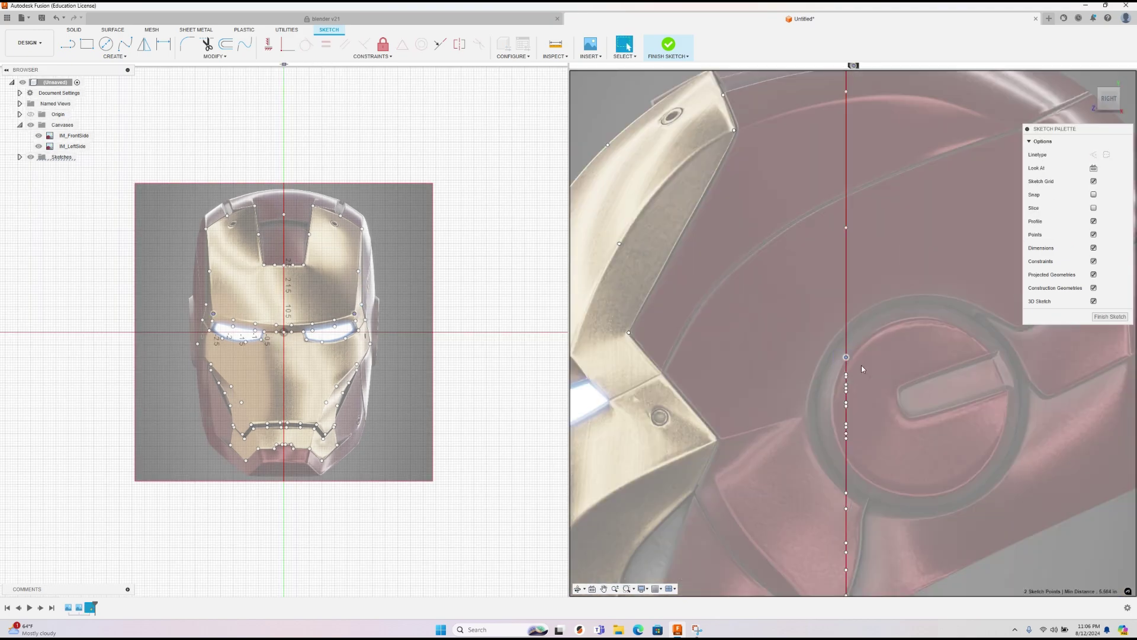
drag(829, 355, 740, 355)
scroll(711, 349, up, 10)
key(Return)
Step: Move the two outermost points beside the eyes' outer ends about 3 in forward along Z onto the faceplate in the side canvas
scroll(780, 319, down, 10)
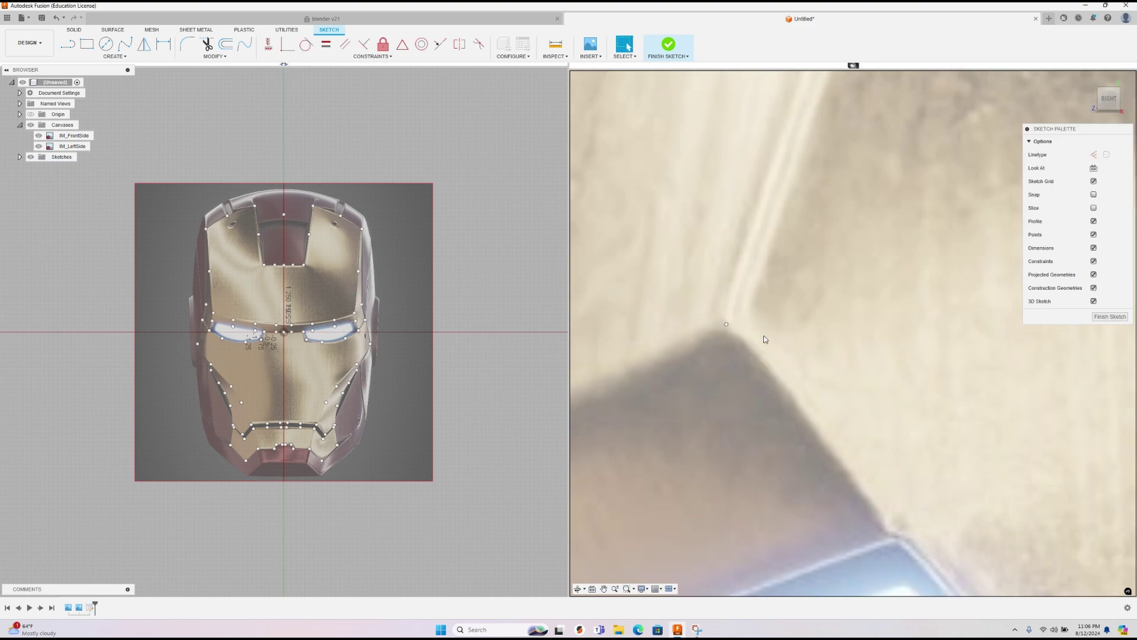
scroll(816, 303, up, 10)
click(852, 324)
key(m)
scroll(854, 325, down, 10)
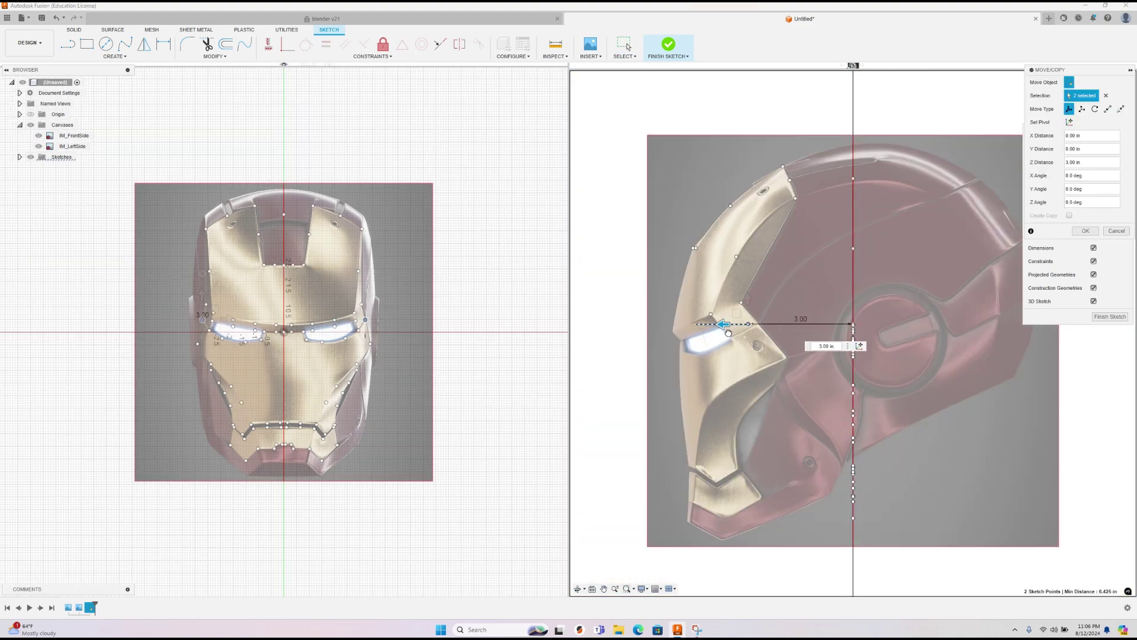
scroll(770, 308, up, 10)
key(Return)
Step: Move the two mid-brow points above the eyes forward along Z onto the brow's lower contour in the side canvas
scroll(915, 296, down, 5)
scroll(758, 329, up, 10)
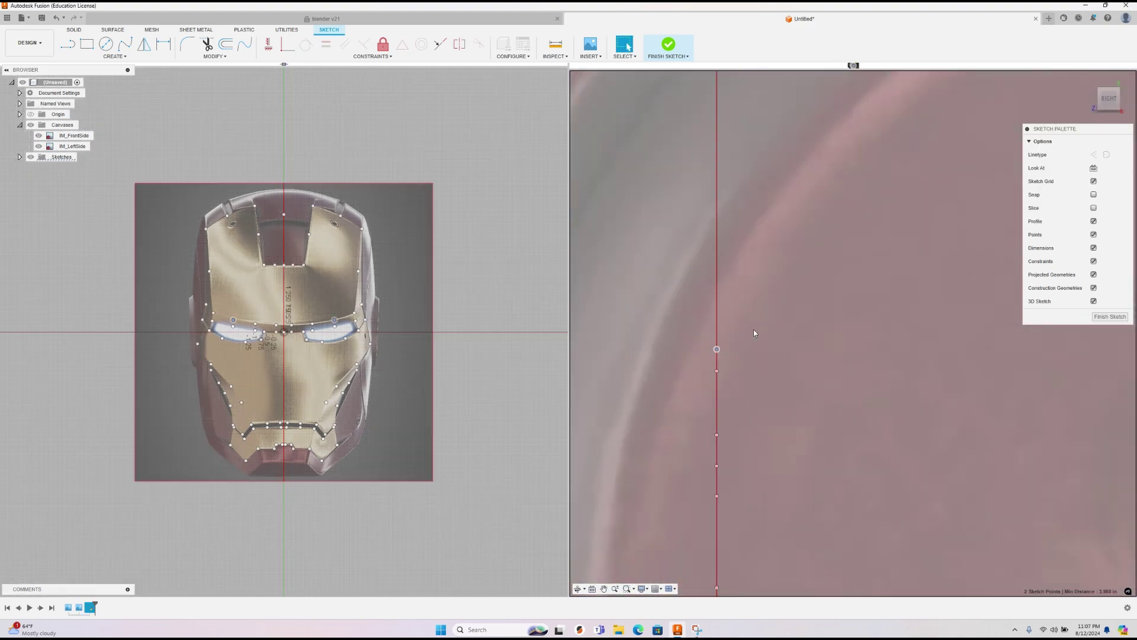
drag(753, 329, 690, 363)
key(m)
scroll(753, 350, down, 10)
drag(723, 374, 622, 374)
scroll(621, 374, up, 8)
scroll(651, 371, up, 3)
scroll(662, 370, down, 8)
key(Return)
Step: Move the next lower pair of brow points forward along Z onto the recess edge just above the eye in the side canvas
scroll(903, 406, up, 10)
drag(675, 409, 709, 445)
right_click(708, 456)
click(713, 430)
scroll(713, 429, down, 10)
drag(796, 444, 711, 451)
scroll(711, 451, up, 10)
right_click(770, 415)
click(770, 391)
Step: Move the brow's inner pair of points, above the eyes' inner ends, forward along Z to the brow's front in the side canvas
scroll(770, 390, down, 10)
key(m)
drag(717, 411, 734, 409)
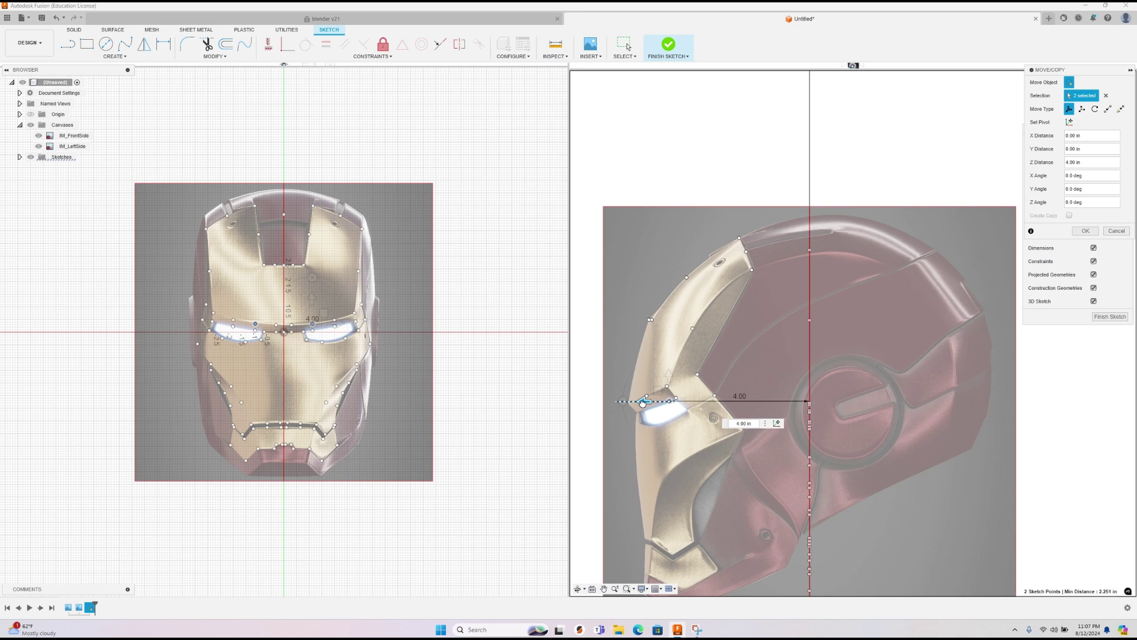
scroll(662, 403, up, 10)
scroll(770, 409, down, 5)
key(Return)
Step: Move the lowest pair of brow points forward along Z onto the brow's foremost tip in the side canvas
scroll(758, 438, down, 5)
scroll(954, 410, up, 10)
drag(837, 502, 883, 552)
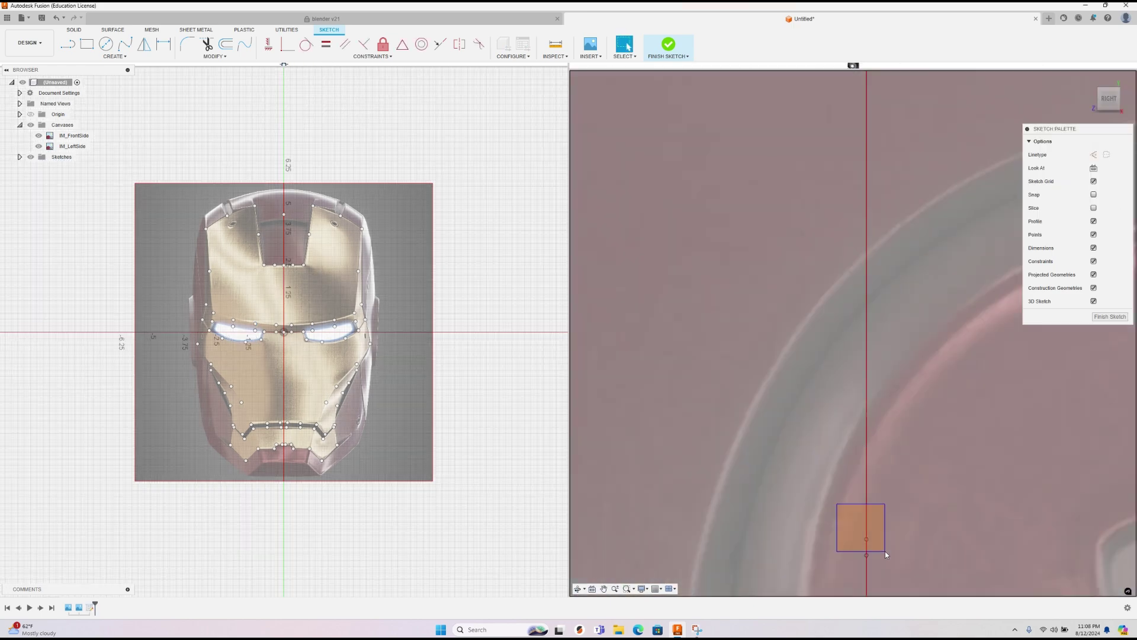
key(m)
scroll(814, 523, down, 10)
drag(797, 523, 592, 523)
scroll(592, 533, up, 7)
key(Return)
Step: Move the two points midway along the eyes' upper edges forward along Z onto the eye's upper edge in the side canvas
scroll(706, 467, down, 1)
scroll(706, 467, down, 10)
scroll(912, 423, up, 8)
drag(634, 441, 680, 482)
key(m)
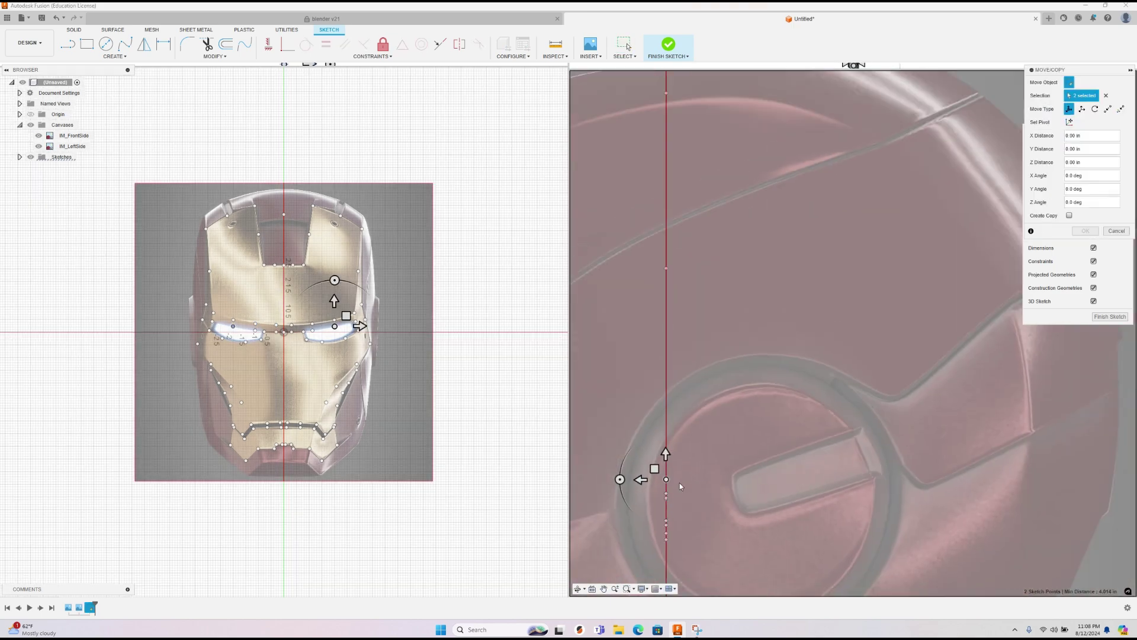
scroll(853, 398, down, 8)
drag(776, 417, 685, 416)
scroll(685, 417, up, 8)
key(Return)
Step: Move the eyes' two outer corner points forward along Z onto the eye's rear corner in the side canvas
scroll(749, 419, down, 8)
scroll(900, 234, up, 7)
middle_drag(901, 233, 767, 343)
drag(768, 406, 794, 428)
key(m)
scroll(794, 427, down, 7)
mouse_move(720, 420)
middle_down()
mouse_move(751, 415)
mouse_move(732, 411)
middle_up()
scroll(733, 411, down, 4)
drag(740, 409, 681, 377)
scroll(681, 409, up, 8)
key(Return)
Step: Move the two upper-edge points near the eyes' inner ends forward along Z onto the front of the eye's upper edge
scroll(681, 379, down, 7)
middle_drag(769, 373, 690, 378)
scroll(757, 391, down, 5)
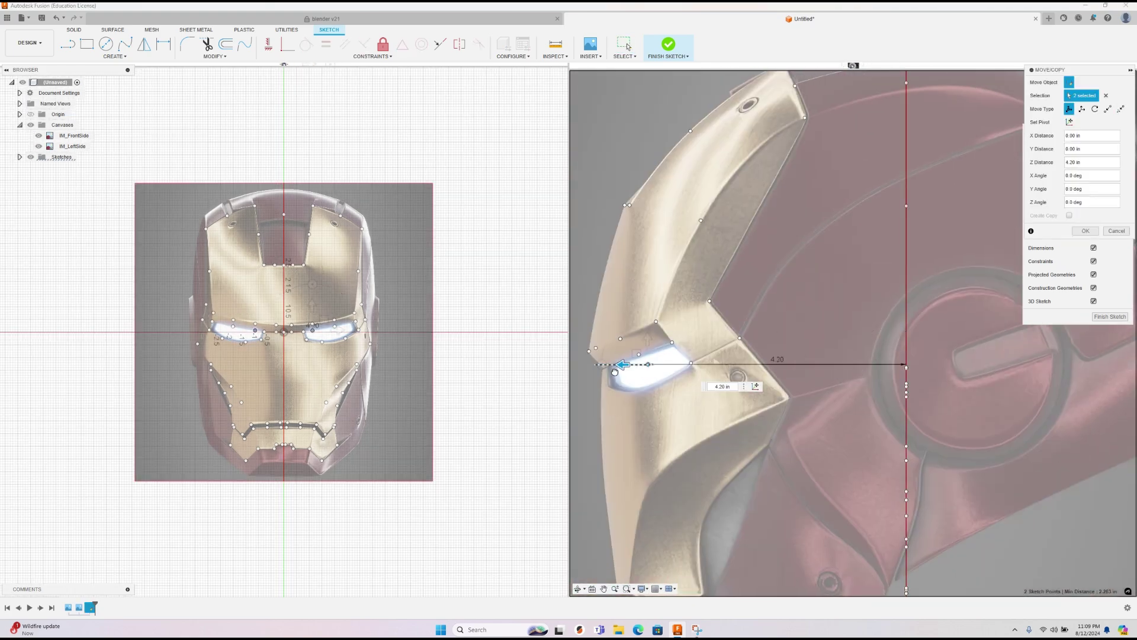
scroll(734, 382, up, 10)
right_click(706, 389)
click(705, 363)
key(a)
click(1117, 382)
click(1088, 78)
click(1116, 103)
Step: Move the eyes' two inner upper corner points forward along Z onto the eye's front upper corner in the side canvas
scroll(858, 355, up, 12)
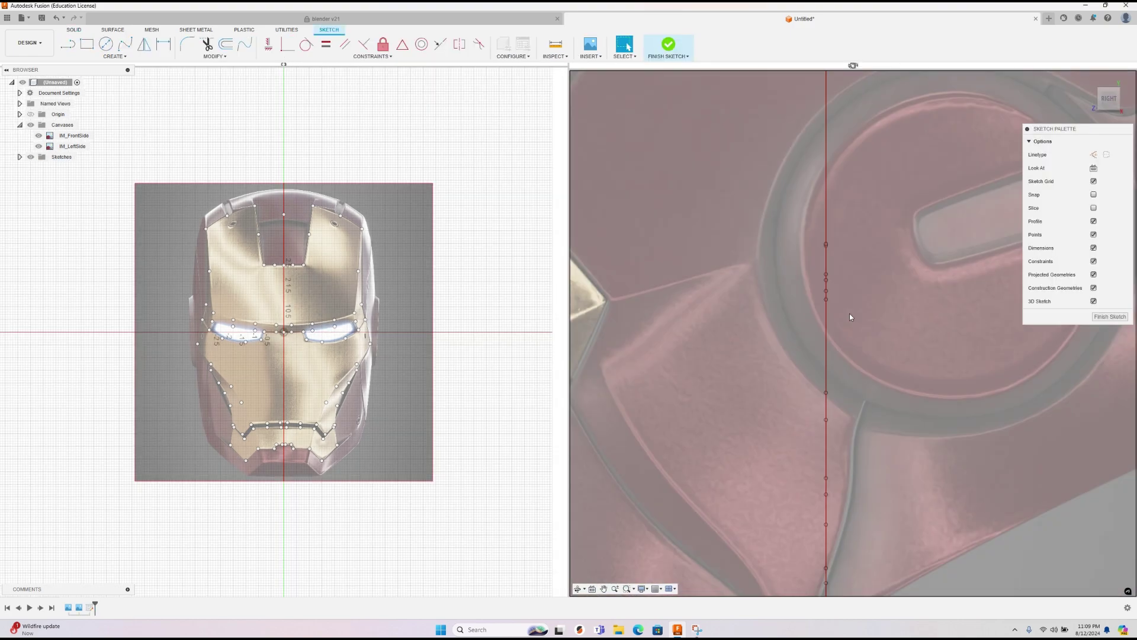
drag(867, 331, 916, 300)
right_click(916, 299)
click(881, 312)
scroll(1091, 384, down, 8)
drag(1047, 368, 652, 368)
scroll(654, 376, up, 6)
drag(674, 323, 762, 287)
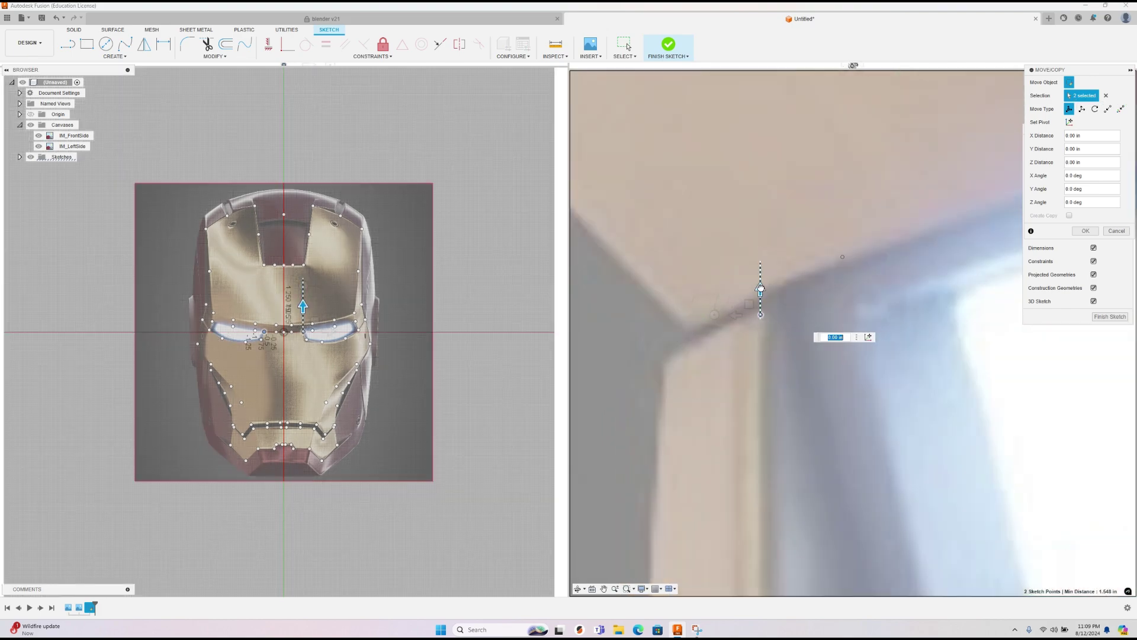
key(Return)
scroll(764, 308, down, 8)
scroll(829, 344, up, 10)
Step: Move the pair of points just below the eyes' inner upper corners forward along Z onto the faceplate's front edge under the brow
drag(791, 332, 851, 364)
right_click(851, 364)
click(850, 338)
scroll(850, 339, down, 8)
scroll(911, 377, down, 4)
drag(941, 369, 705, 351)
scroll(779, 385, up, 8)
scroll(720, 344, up, 5)
key(Return)
Step: Move the two points midway along the eyes' lower edges forward along Z onto the eye's lower edge in the side canvas
scroll(704, 383, down, 10)
middle_drag(982, 423, 818, 307)
mouse_move(998, 301)
mouse_down()
mouse_move(974, 309)
mouse_move(999, 287)
mouse_move(601, 284)
mouse_move(630, 297)
mouse_up()
key(m)
scroll(619, 284, up, 8)
key(Return)
Step: Move the eyes' two inner lower corner points forward along Z onto the eye's front lower corner in the side canvas
scroll(717, 321, down, 10)
mouse_move(969, 312)
mouse_down()
mouse_move(998, 324)
mouse_move(626, 322)
mouse_up()
key(m)
scroll(626, 325, up, 8)
key(Return)
scroll(716, 296, down, 10)
Step: Move the lowest pair of eye outline points forward along Z onto the bottom of the eye in the side canvas
scroll(970, 329, up, 8)
key(m)
scroll(888, 362, down, 8)
mouse_move(870, 363)
mouse_down()
mouse_move(701, 365)
mouse_move(729, 333)
mouse_up()
scroll(720, 367, up, 8)
key(Return)
scroll(773, 329, down, 3)
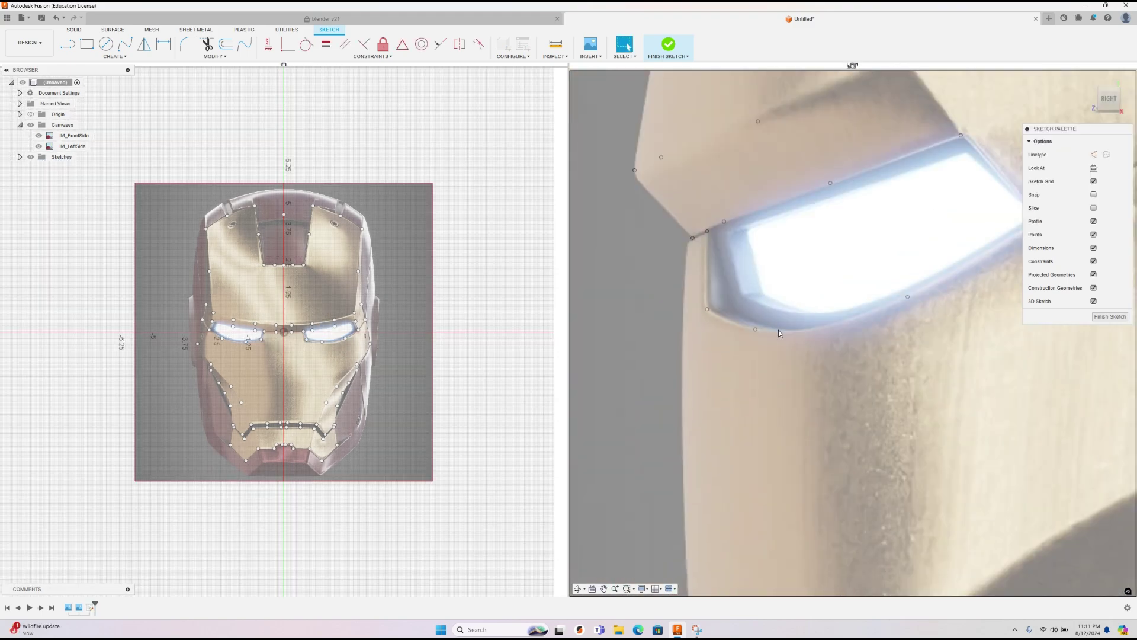
Step: Move the two outermost faceplate points just below eye level forward along Z onto the faceplate's rear corner in the side canvas
scroll(780, 332, down, 10)
scroll(942, 323, up, 6)
mouse_move(912, 315)
mouse_down()
mouse_move(940, 333)
mouse_move(750, 322)
mouse_move(742, 295)
mouse_up()
key(m)
scroll(773, 327, up, 8)
key(Return)
Step: Move the uppermost pair of outer cheek points below the eyes forward along Z to match the side canvas
scroll(815, 306, down, 10)
scroll(960, 350, up, 4)
key(m)
mouse_move(764, 332)
mouse_down()
mouse_move(791, 348)
mouse_move(655, 352)
mouse_up()
scroll(936, 363, down, 3)
scroll(685, 370, up, 6)
key(Return)
Step: Move the second pair of outer cheek points forward along Z onto the cheek's rear edge in the side canvas
scroll(948, 385, down, 6)
key(m)
mouse_move(984, 356)
mouse_down()
mouse_move(1008, 375)
mouse_move(848, 368)
mouse_up()
scroll(873, 374, up, 8)
scroll(873, 344, up, 2)
key(Return)
Step: Move the third pair of cheek points down forward along Z to follow the cheek contour in the side canvas
mouse_move(858, 298)
mouse_down()
mouse_move(874, 318)
mouse_move(951, 337)
mouse_move(734, 328)
mouse_up()
scroll(881, 320, down, 8)
key(m)
scroll(770, 296, up, 8)
key(Return)
scroll(859, 331, down, 8)
scroll(1002, 416, up, 6)
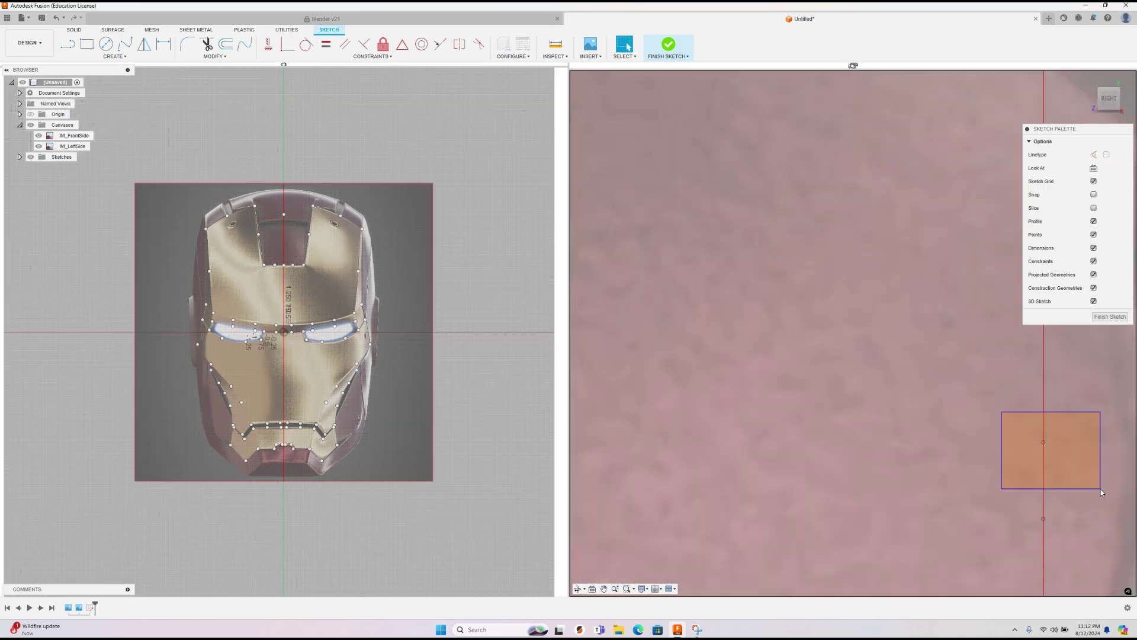
Step: Move the next lower pair of points at mid-cheek height forward along Z onto the cheek in the side canvas
drag(1028, 433, 1122, 555)
scroll(1001, 474, down, 8)
key(m)
drag(947, 483, 724, 484)
scroll(758, 468, up, 8)
key(Return)
scroll(764, 465, down, 8)
scroll(913, 367, up, 5)
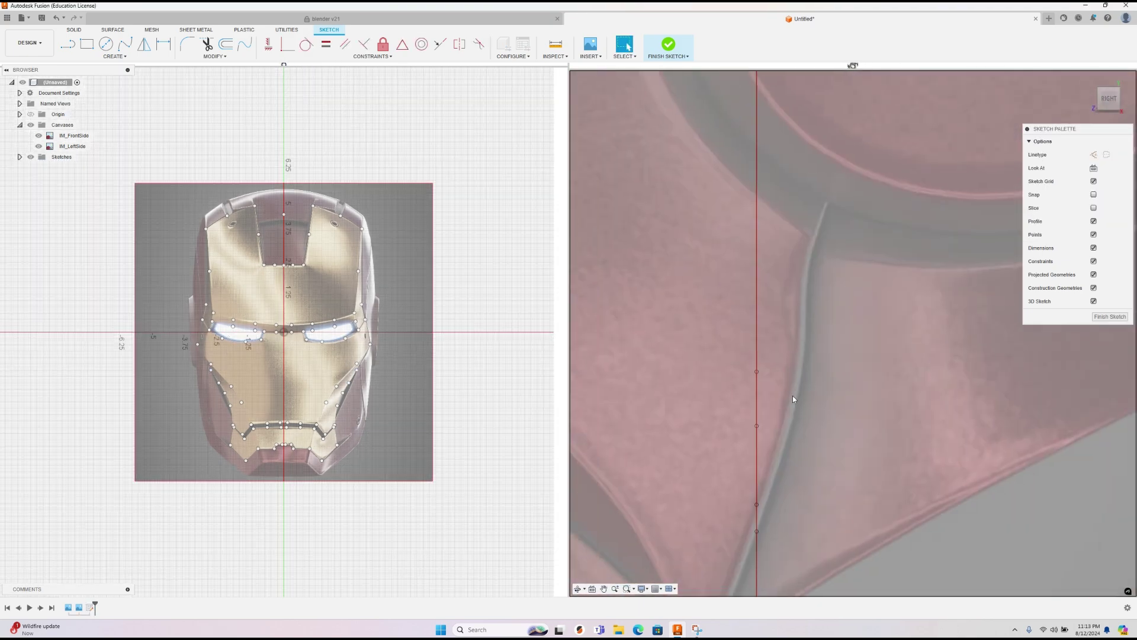
Step: Move the cheek pair just below mid-cheek height forward along Z to the edge of the cheek recess in the side canvas
drag(742, 324, 818, 398)
scroll(817, 391, down, 8)
key(m)
drag(889, 401, 644, 403)
scroll(649, 401, up, 8)
key(Return)
right_click(741, 379)
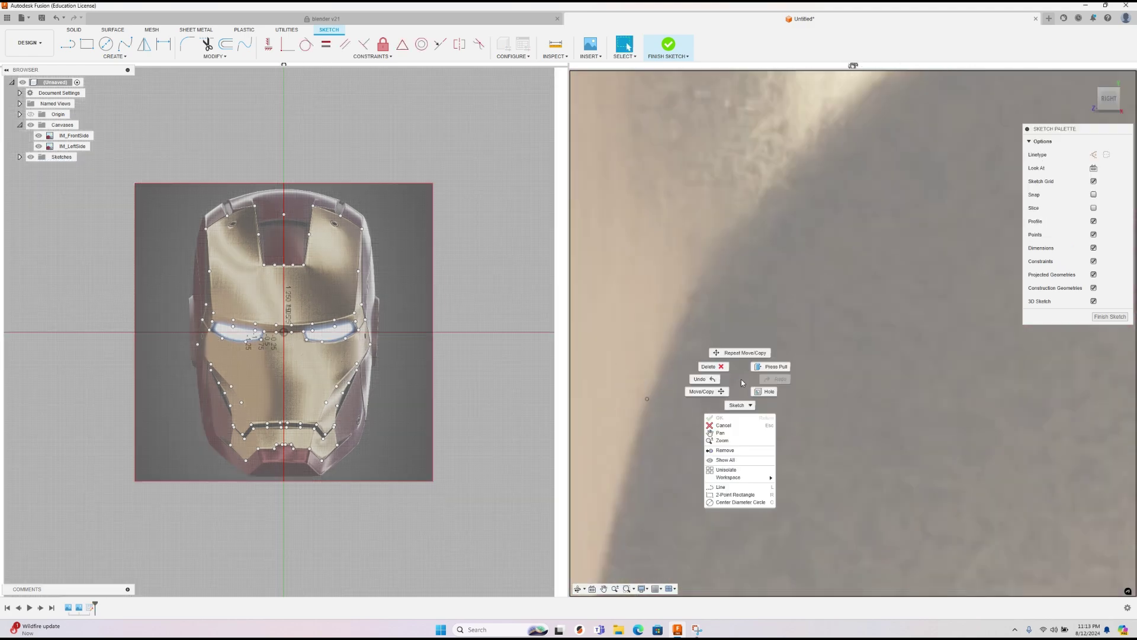
click(742, 383)
scroll(752, 368, down, 8)
scroll(739, 343, up, 5)
Step: Move the pair at the top of the cheek recess forward about 3.4 in along Z onto the recess edge in the side canvas
drag(692, 299, 698, 310)
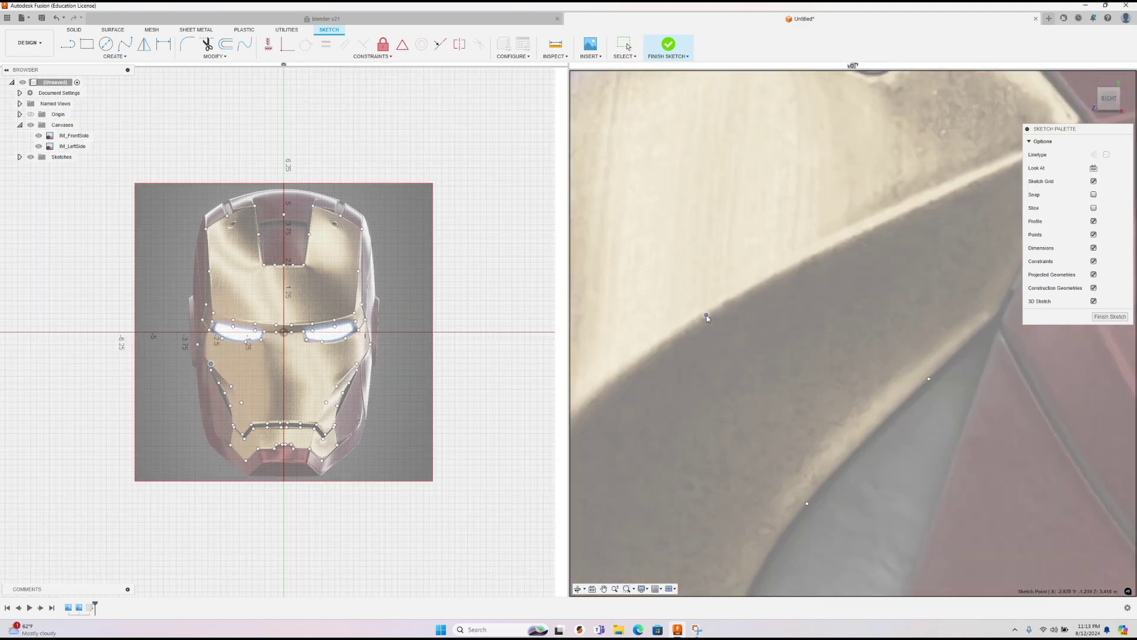
scroll(703, 319, down, 8)
drag(835, 332, 888, 385)
scroll(877, 373, down, 5)
key(m)
drag(812, 350, 663, 350)
scroll(652, 346, up, 8)
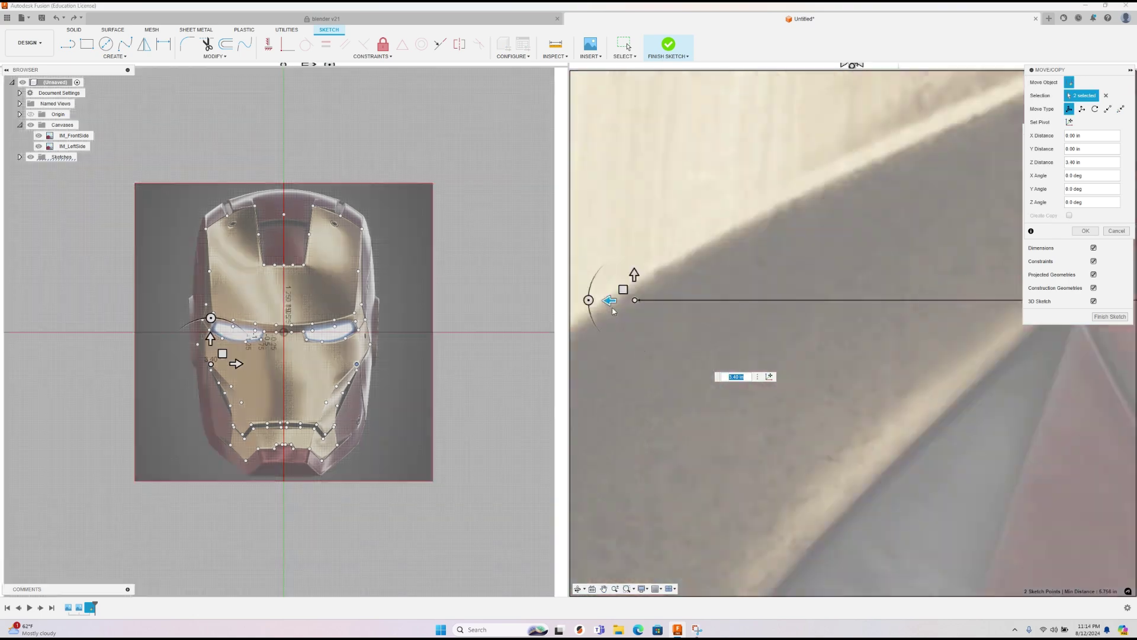
key(Return)
right_click(702, 293)
click(702, 293)
Step: Move the uppermost pair on the cheek strip's rear edge forward about 2.5 in along Z to match the side canvas
scroll(892, 388, down, 8)
mouse_move(1023, 387)
mouse_down()
mouse_move(1044, 406)
mouse_move(892, 399)
mouse_up()
key(m)
scroll(891, 400, up, 8)
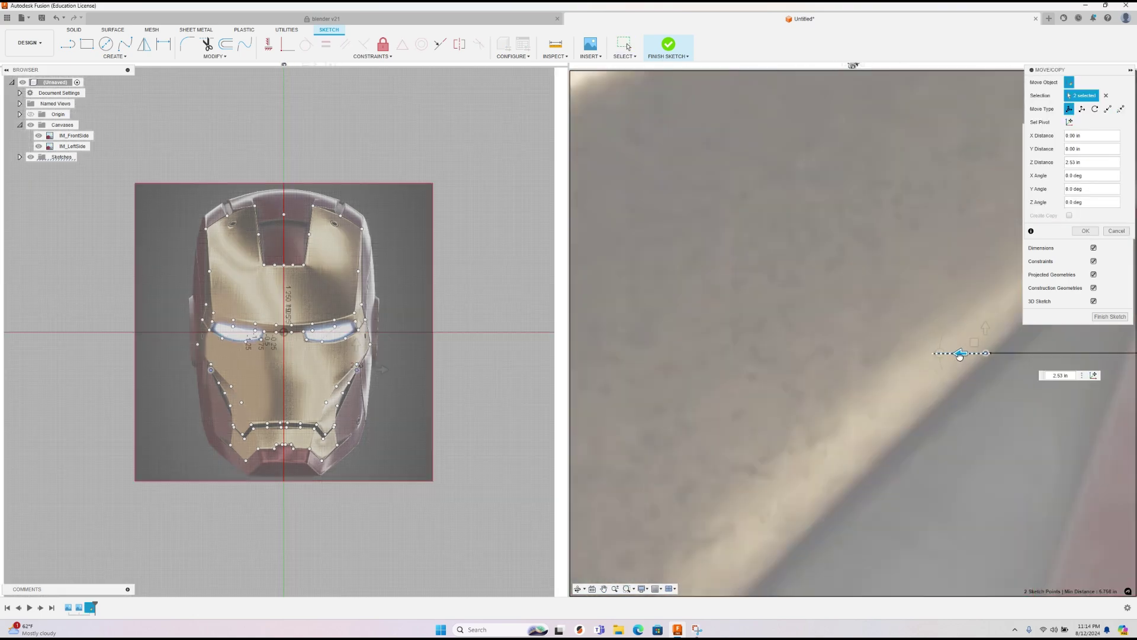
key(Return)
Step: Move the second pair on the cheek strip's rear edge forward about 3 in along Z to match the side canvas
scroll(922, 395, down, 5)
drag(957, 416, 985, 440)
key(m)
middle_drag(947, 428, 1109, 402)
drag(1110, 407, 733, 409)
scroll(733, 410, up, 8)
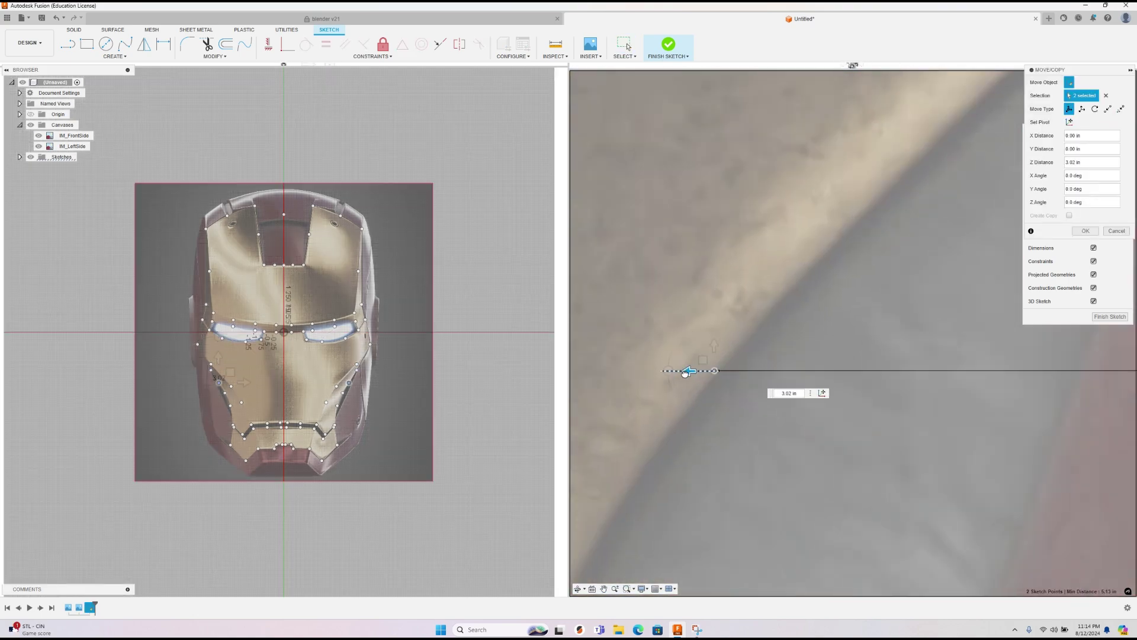
key(Return)
Step: Move the next lower pair on the inner cheek recess edge forward along Z onto that edge in the side canvas
scroll(687, 373, down, 8)
middle_drag(829, 372, 778, 385)
drag(940, 388, 976, 417)
key(m)
drag(941, 401, 734, 412)
scroll(720, 400, down, 3)
scroll(642, 400, up, 8)
key(Return)
Step: Move the third pair on the cheek strip's rear edge forward along Z onto that edge in the side canvas
scroll(651, 385, down, 8)
key(m)
drag(891, 395, 728, 413)
scroll(734, 409, up, 8)
drag(845, 312, 812, 312)
key(Return)
Step: Move the lowest pair on the inner cheek recess edge forward along Z to follow the recess in the side canvas
scroll(829, 331, down, 6)
key(m)
drag(949, 359, 631, 336)
scroll(656, 355, up, 8)
key(Return)
Step: Move the lowest pair on the cheek strip's rear edge forward along Z onto the strip's outline in the side canvas
scroll(638, 373, down, 8)
drag(885, 381, 915, 408)
key(m)
drag(872, 395, 681, 404)
scroll(683, 403, up, 8)
right_click(795, 355)
click(820, 355)
Step: Move the central pair above the mouth gap forward along Z to the upper faceplate's bottom front corner in the side canvas
drag(919, 497, 950, 514)
key(m)
scroll(888, 474, down, 10)
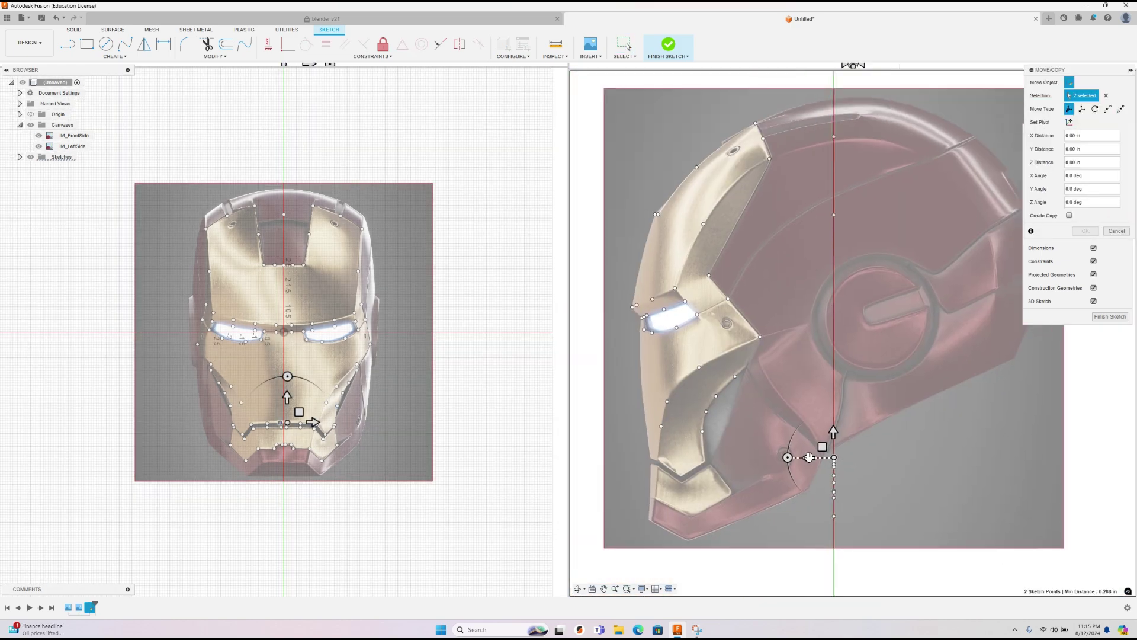
drag(810, 457, 631, 459)
scroll(635, 474, up, 6)
scroll(715, 399, up, 6)
drag(734, 306, 659, 321)
scroll(749, 341, up, 5)
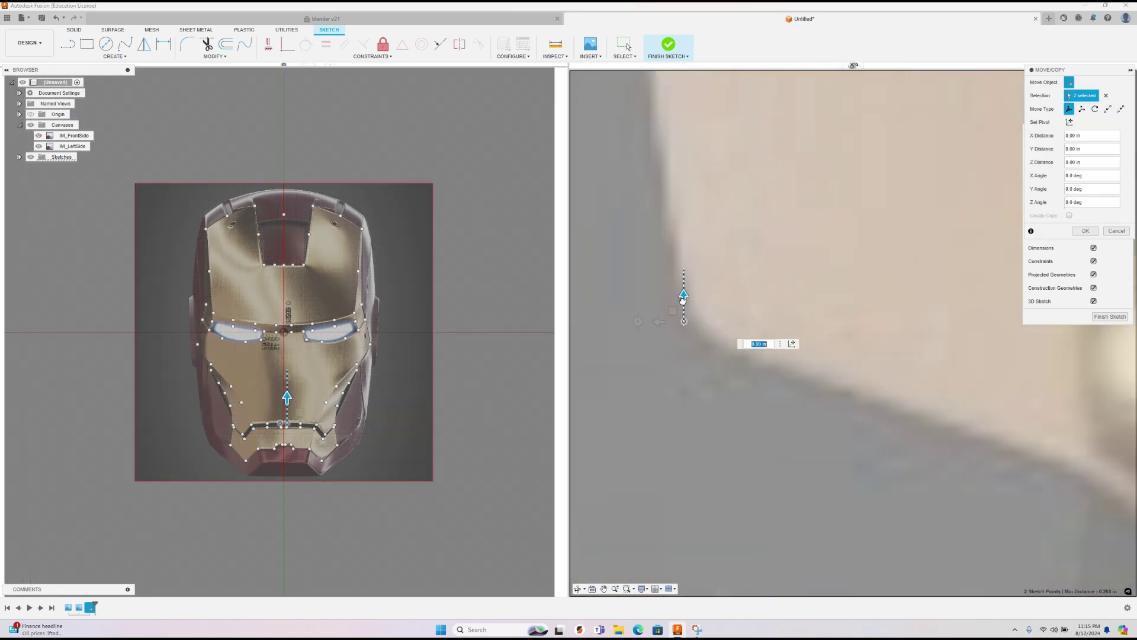
key(Return)
Step: Move the lowest chin corner pair forward along Z onto the bottom corner of the gold chin piece in the side canvas
scroll(727, 410, down, 6)
scroll(727, 410, down, 10)
drag(794, 407, 625, 442)
right_click(825, 453)
click(826, 430)
key(Return)
Step: Move the outer lower pair of the chin notch forward along Z to the gold chin piece's lower edge in the side canvas
drag(834, 343, 889, 375)
key(m)
middle_drag(648, 450, 979, 469)
scroll(979, 470, down, 6)
drag(1020, 442, 668, 448)
scroll(672, 462, up, 6)
drag(729, 385, 709, 391)
scroll(716, 425, up, 5)
drag(687, 412, 705, 412)
key(Return)
Step: Move the inner lower pair of the chin notch forward along Z to the chin's front edge in the side canvas
drag(267, 456, 301, 447)
key(m)
drag(705, 412, 633, 368)
key(Return)
Step: Move the outer chin side pair forward along Z onto the rear corner of the gold chin piece in the side canvas
scroll(726, 377, down, 12)
scroll(905, 389, up, 6)
drag(829, 367, 905, 389)
key(m)
scroll(774, 399, down, 4)
middle_drag(774, 398, 924, 390)
scroll(862, 312, up, 6)
drag(954, 354, 843, 376)
scroll(862, 311, up, 3)
key(Return)
Step: Move the upper pair of the central chin notch forward along Z to the chin's front edge in the side canvas
scroll(829, 396, down, 12)
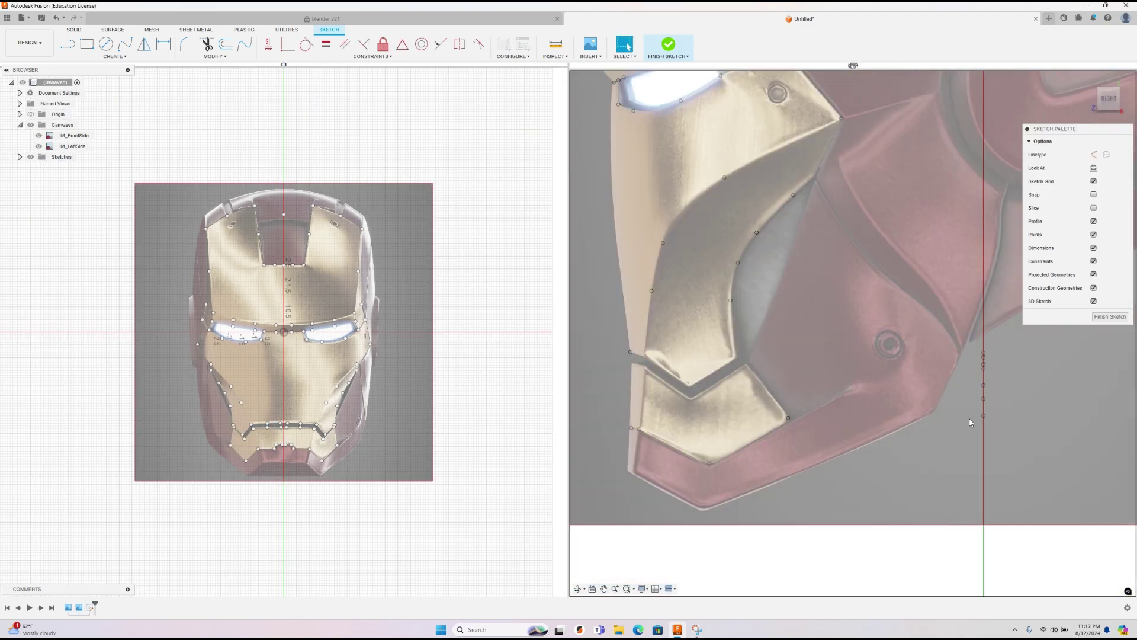
drag(271, 439, 297, 447)
key(m)
drag(928, 445, 676, 445)
scroll(681, 444, up, 10)
drag(794, 297, 777, 331)
key(Return)
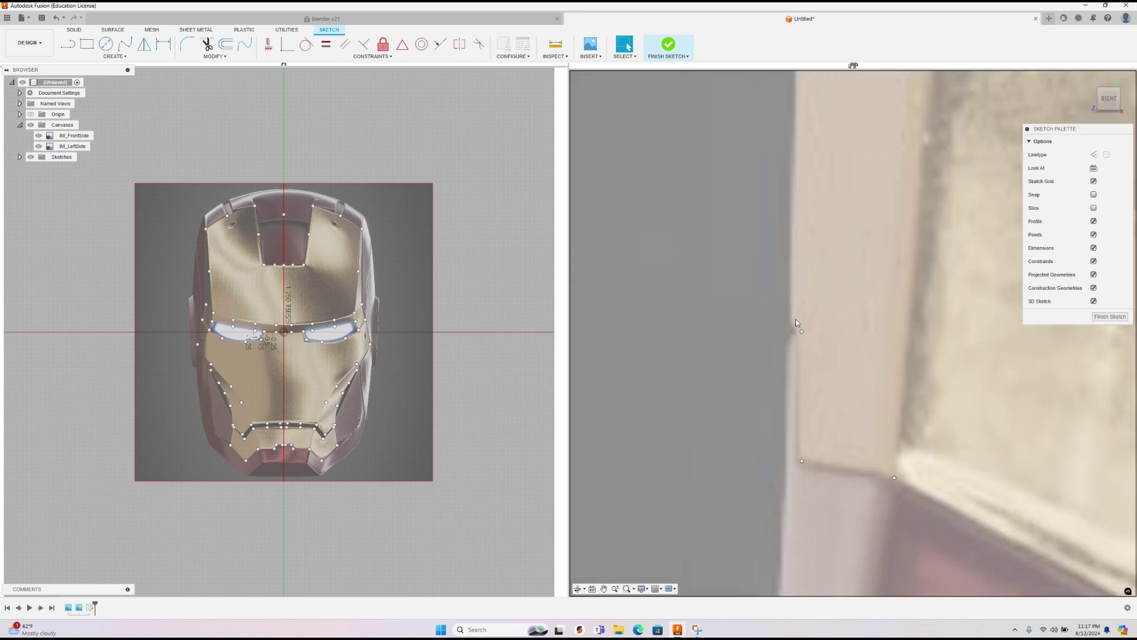
Step: Move the pair at the lower V corners of the mouth gap forward along Z onto the chin piece in the side canvas
scroll(298, 440, up, 10)
scroll(313, 429, down, 10)
scroll(829, 355, down, 10)
scroll(948, 391, up, 6)
drag(718, 411, 744, 449)
key(m)
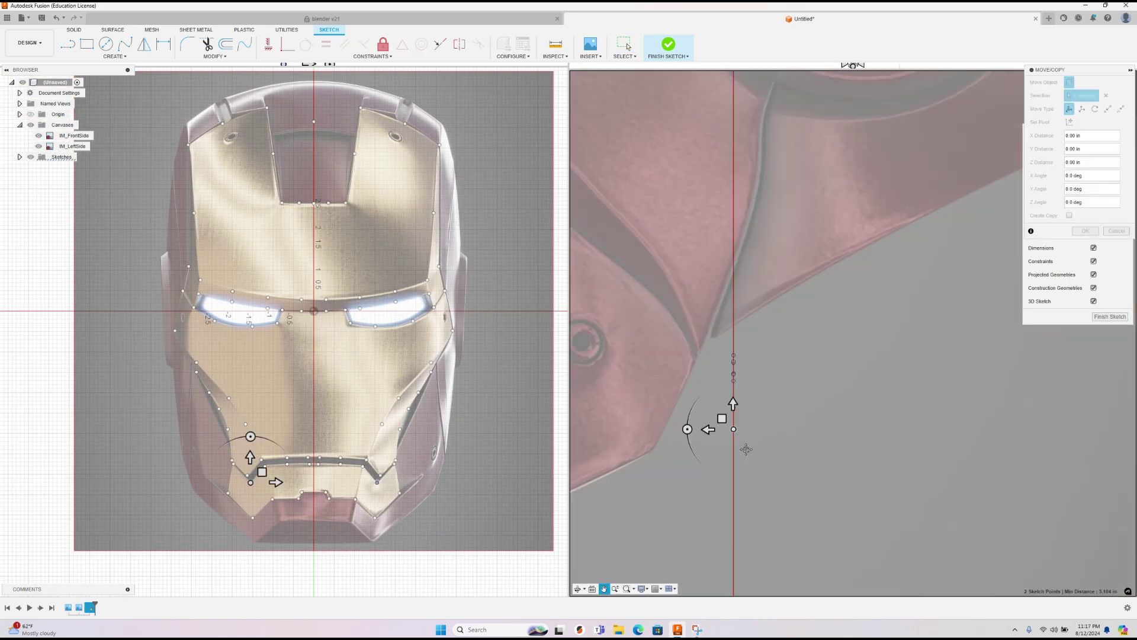
drag(1082, 399, 629, 398)
key(Return)
Step: Move the pair at the bottom tips of the cheek plates forward along Z onto the tip in the side canvas
mouse_move(954, 390)
mouse_down()
mouse_move(1002, 400)
mouse_move(650, 396)
mouse_up()
key(m)
scroll(664, 400, up, 10)
key(Return)
Step: Move the lower mouth corner pair forward about 4.5 in along Z onto the chin piece's top edge in the side canvas
scroll(830, 355, down, 8)
drag(843, 345, 866, 361)
key(m)
drag(820, 358, 691, 358)
scroll(1005, 411, down, 6)
drag(898, 396, 578, 410)
scroll(658, 391, up, 4)
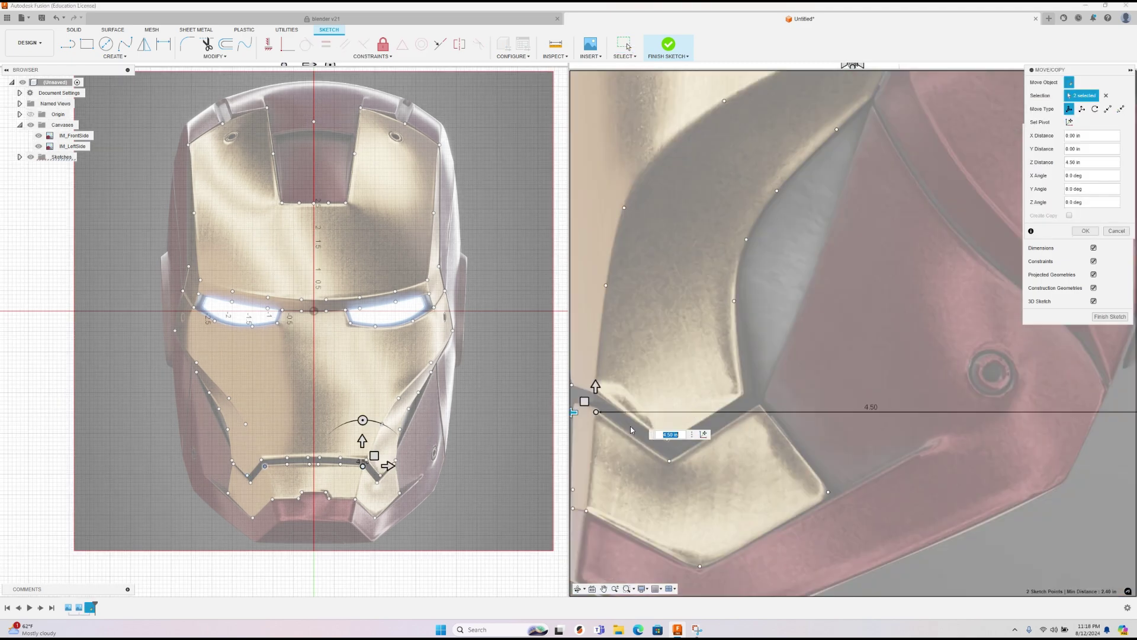
scroll(593, 414, up, 7)
drag(652, 360, 652, 387)
drag(629, 412, 625, 414)
key(Return)
Step: Move the central points on the mouth gap's lower edge forward along Z to the chin's top front corner in the side canvas
scroll(628, 414, down, 10)
scroll(915, 444, up, 8)
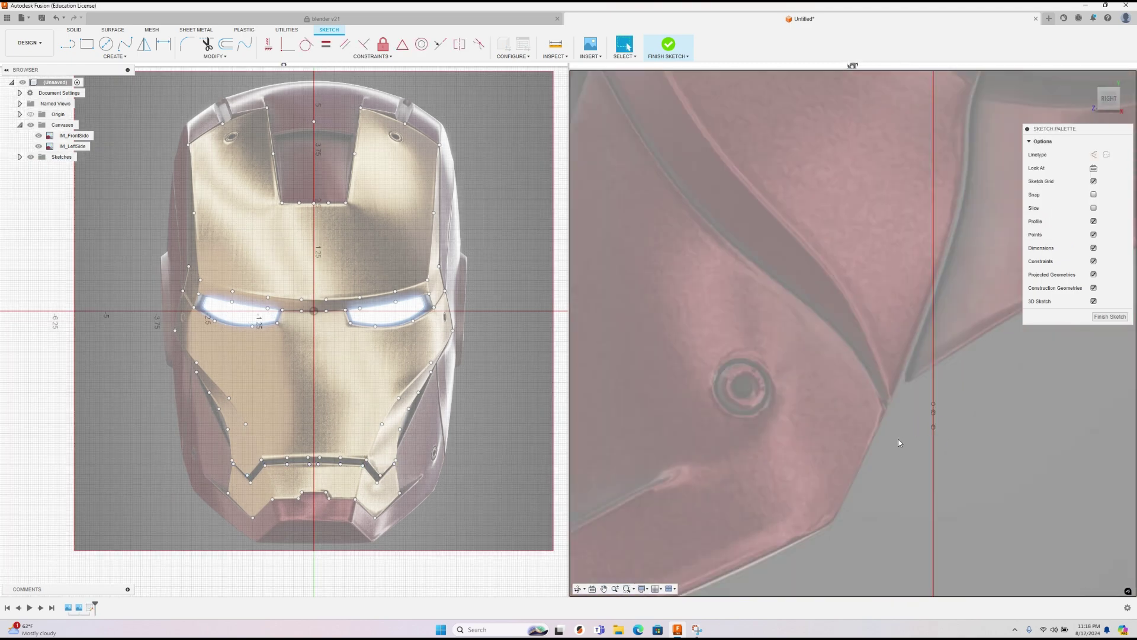
drag(950, 354, 984, 382)
key(m)
scroll(1066, 429, down, 8)
drag(1047, 427, 697, 428)
scroll(732, 441, up, 7)
middle_drag(651, 352, 687, 372)
drag(690, 343, 665, 331)
scroll(696, 365, up, 5)
key(Return)
click(287, 463)
key(m)
key(Escape)
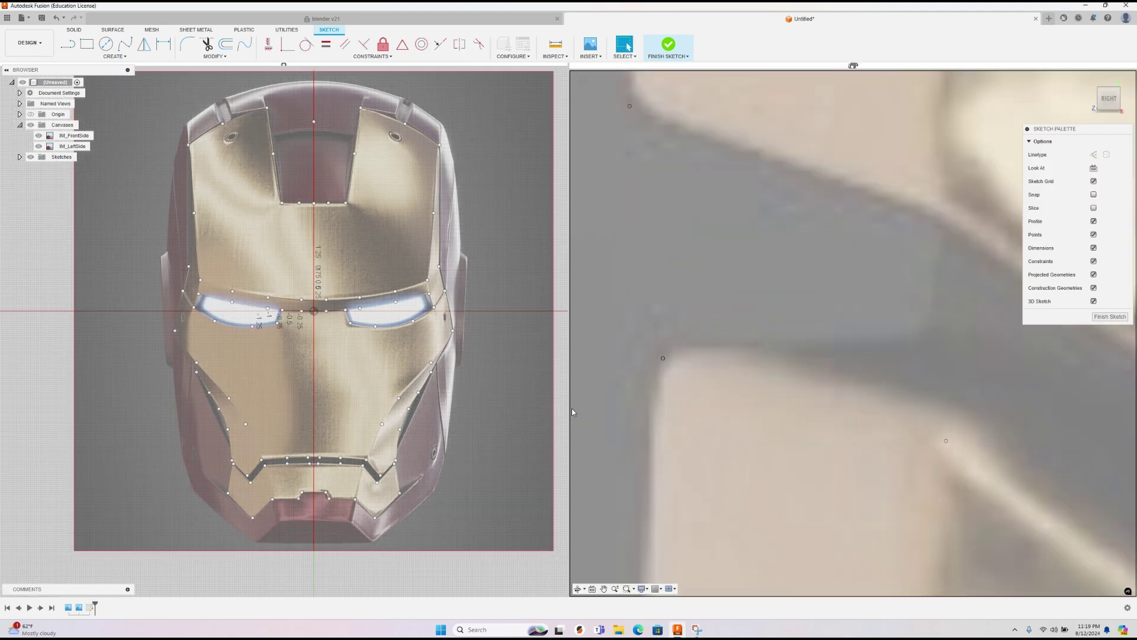
Step: Move the outer two of the central points on the mouth gap's lower edge back along Z by -0.07 in
click(287, 463)
shift+click(341, 463)
key(m)
drag(637, 358, 753, 359)
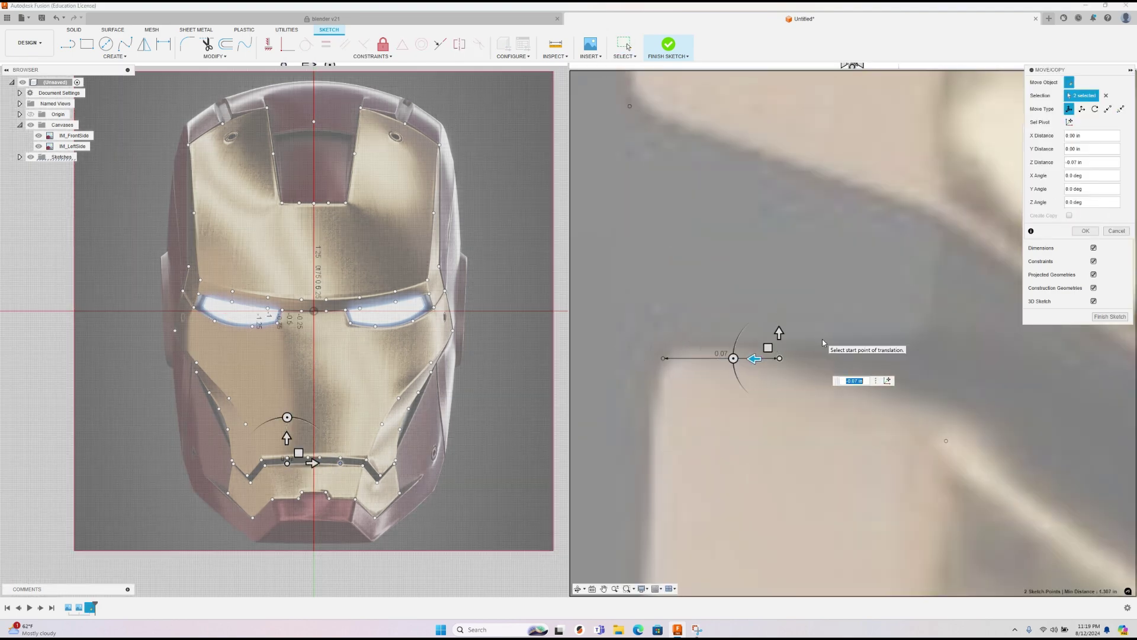
key(Return)
Step: Move the chin piece's upper outer corner pair forward along Z to the rear end of the mouth gap in the side canvas
scroll(837, 343, down, 10)
scroll(867, 395, up, 6)
scroll(867, 398, down, 10)
click(395, 463)
shift+click(233, 463)
key(m)
drag(802, 409, 685, 408)
scroll(687, 411, up, 6)
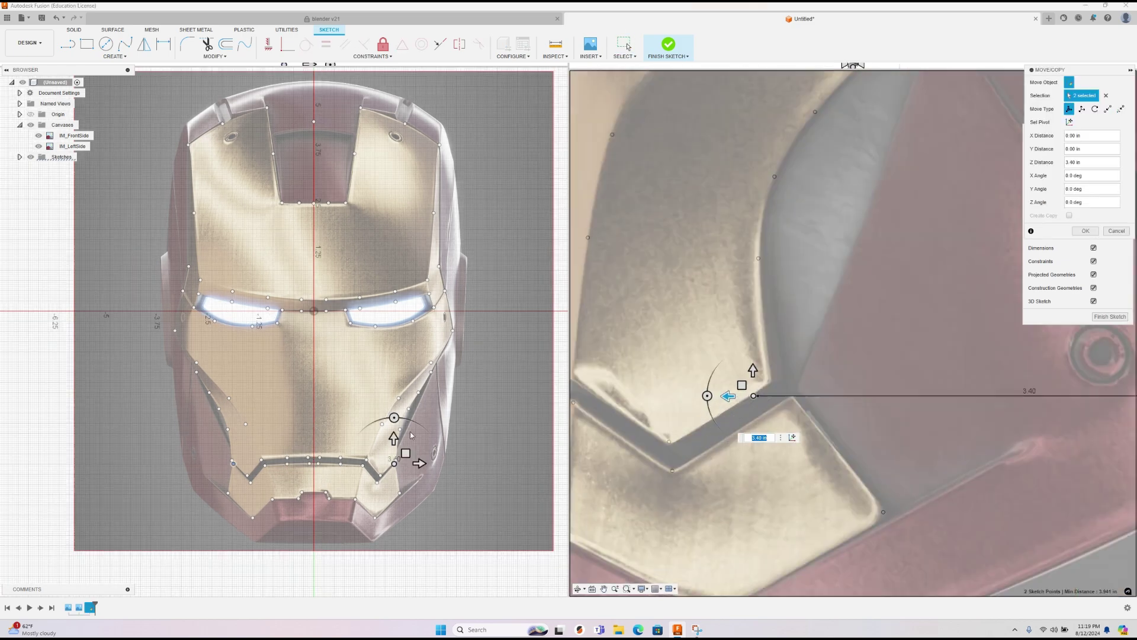
scroll(405, 438, up, 6)
scroll(817, 396, up, 6)
key(Return)
Step: Move the cheek plates' lower outer corner pair forward along Z onto the cheek's rear bottom corner in the side canvas
scroll(693, 388, down, 10)
key(m)
scroll(949, 391, down, 8)
drag(926, 396, 704, 388)
scroll(728, 385, up, 8)
drag(742, 299, 742, 317)
key(Return)
scroll(869, 424, down, 10)
scroll(942, 450, up, 10)
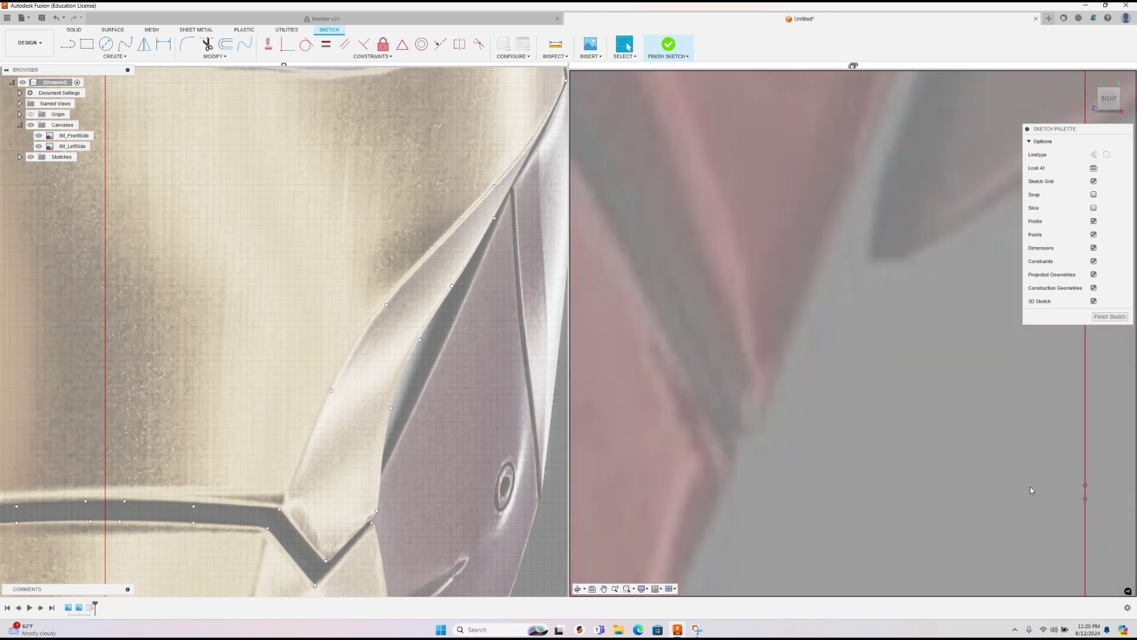
Step: Move the remaining central points on the mouth gap's upper edge forward along Z to the faceplate's front edge in the side canvas
drag(1059, 460, 1119, 504)
key(m)
scroll(762, 474, down, 4)
scroll(1007, 417, down, 6)
drag(949, 432, 694, 437)
scroll(737, 442, up, 8)
key(Return)
scroll(744, 374, down, 10)
Step: Move the mouth gap's upper corner points forward along Z to match the side canvas
click(301, 459)
key(m)
drag(876, 391, 547, 401)
scroll(632, 397, up, 8)
key(Return)
scroll(770, 332, down, 10)
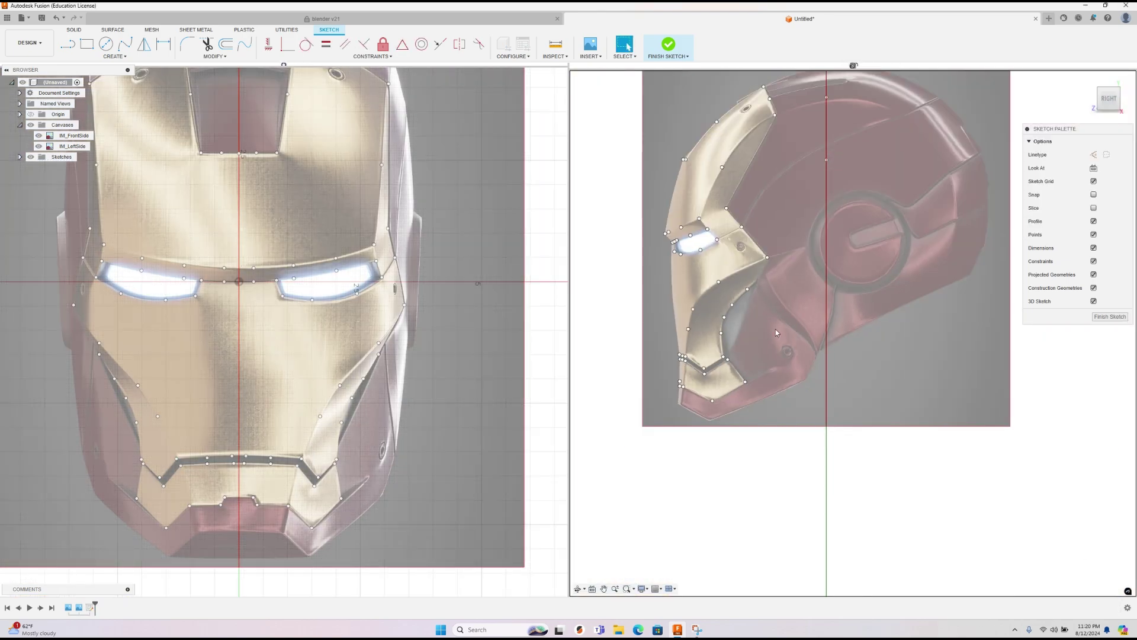
Step: Examine the depth of the placed points from several angles, with the IM_LeftSide canvas hidden and shown again
shift+middle_drag(767, 333, 787, 344)
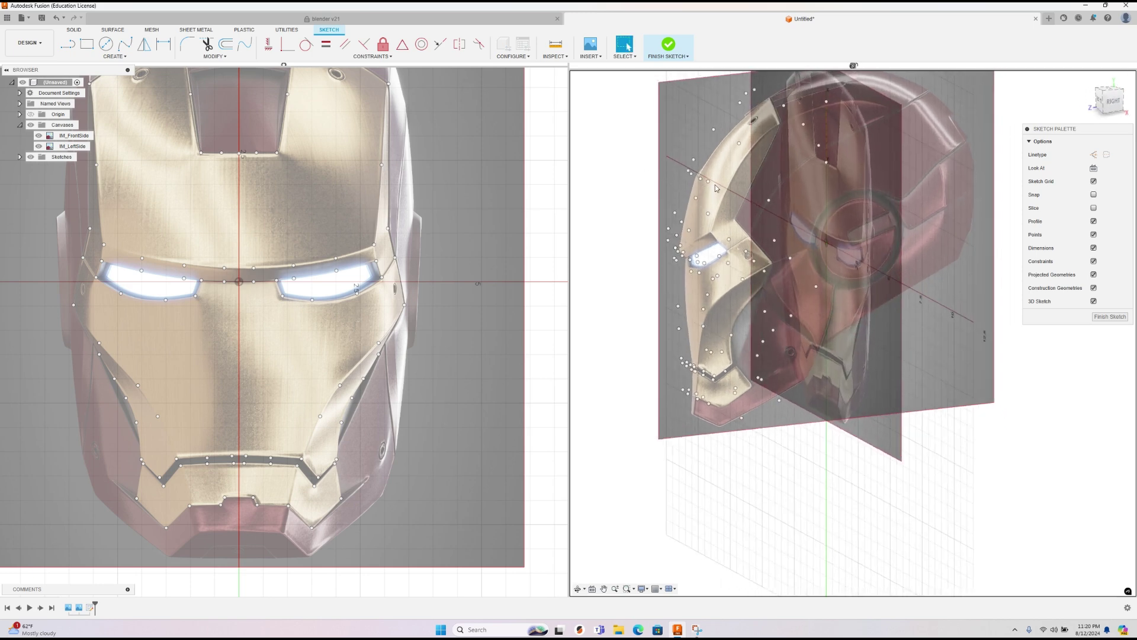
shift+middle_drag(788, 353, 797, 381)
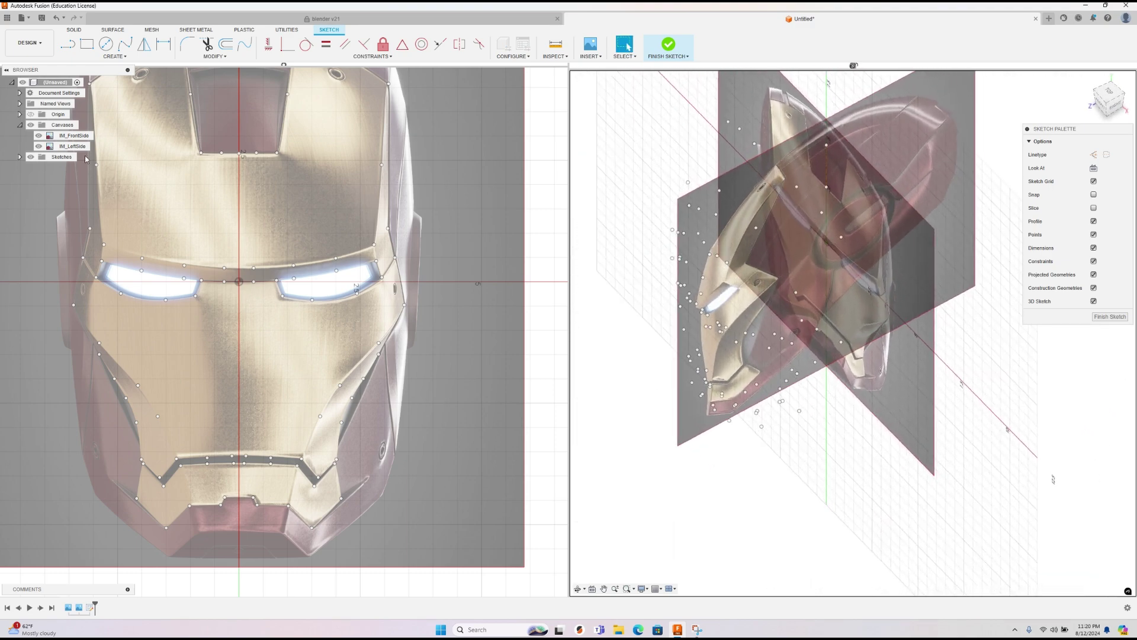
click(38, 148)
click(38, 147)
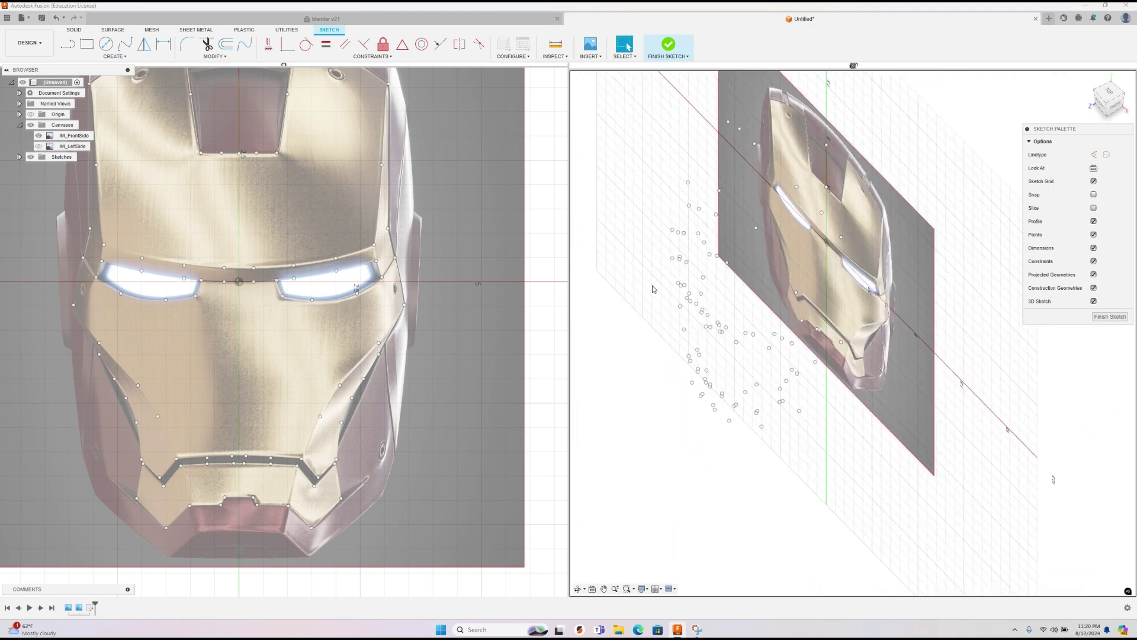
mouse_move(734, 398)
shift+middle_down()
mouse_move(813, 348)
mouse_move(738, 352)
mouse_move(754, 354)
shift+middle_up()
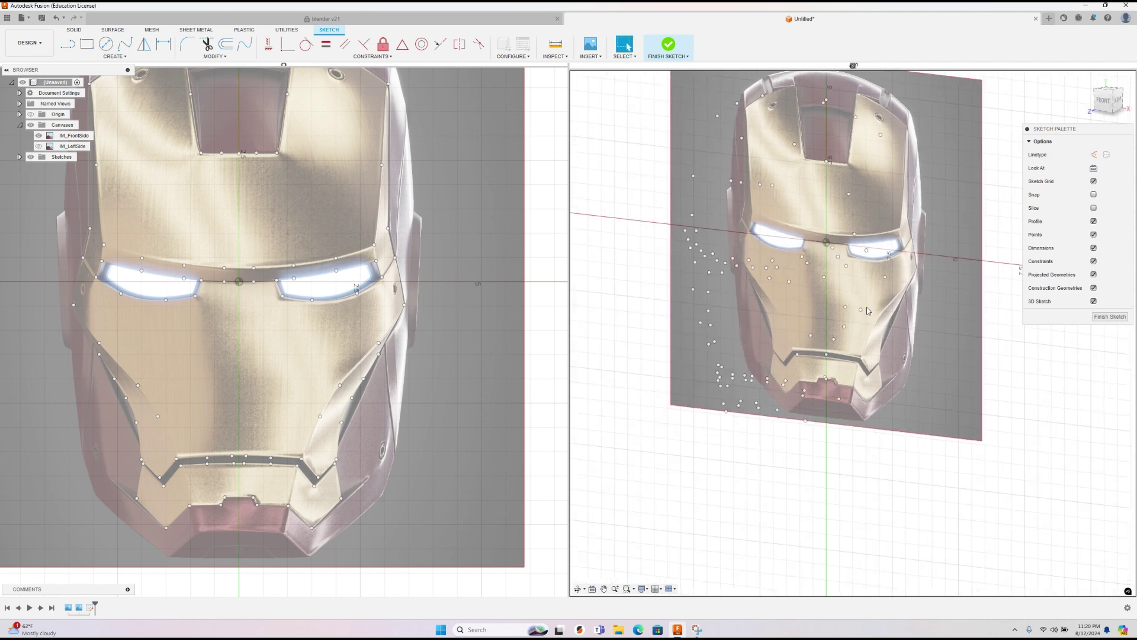
shift+middle_drag(794, 303, 765, 332)
shift+middle_drag(448, 316, 413, 340)
scroll(413, 340, down, 5)
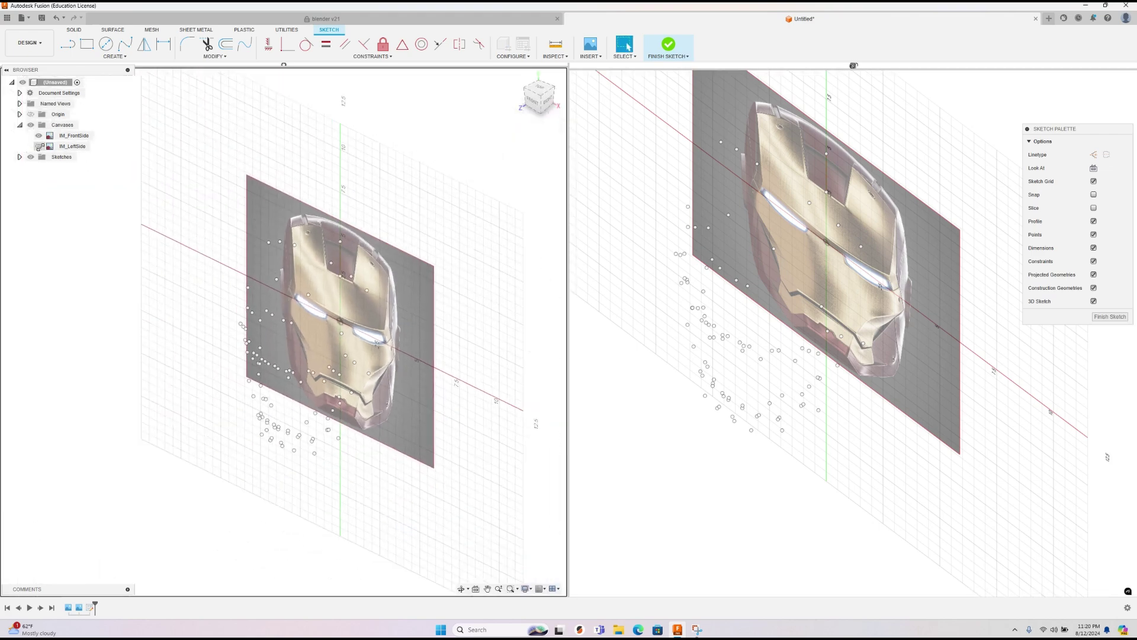
click(39, 146)
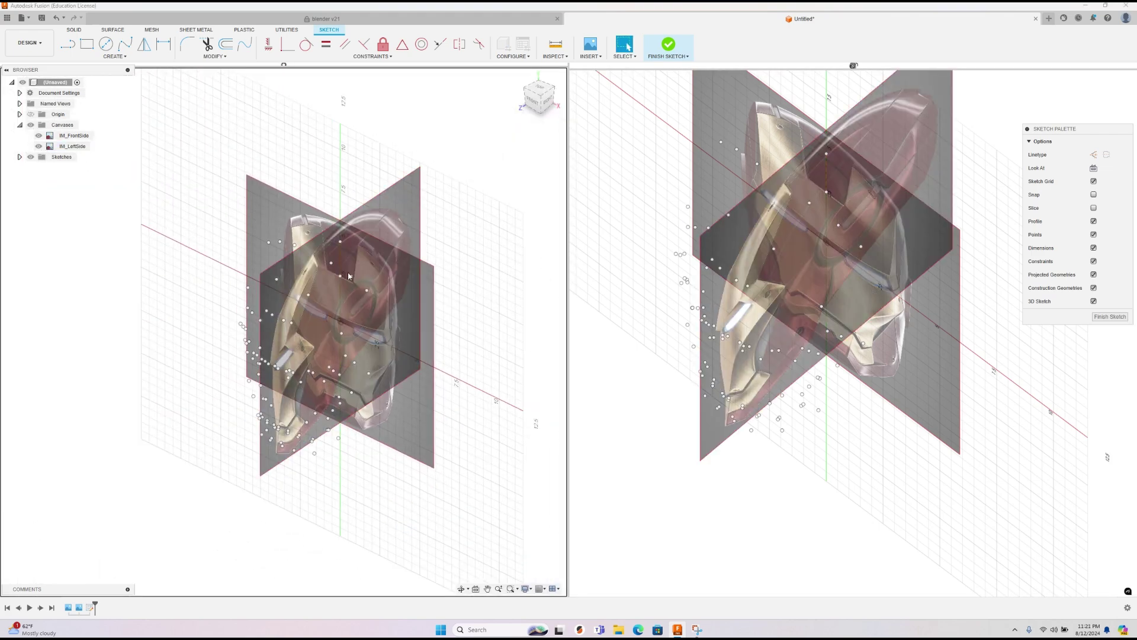
scroll(350, 278, up, 3)
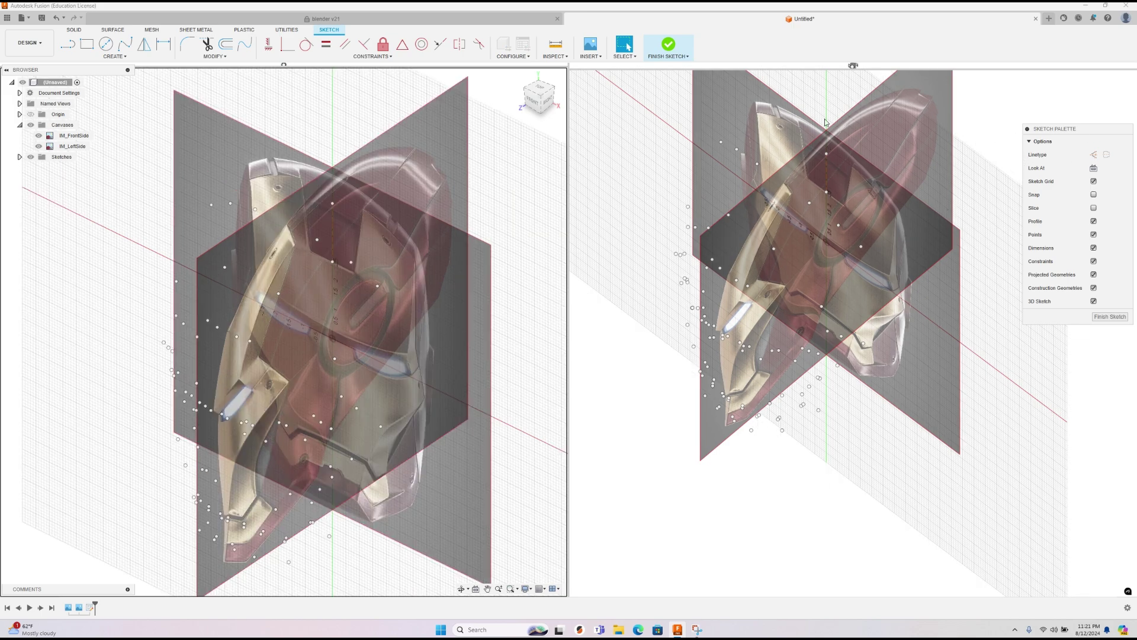
Step: Bring both viewports back to a front-facing view and hide the IM_LeftSide canvas
click(531, 103)
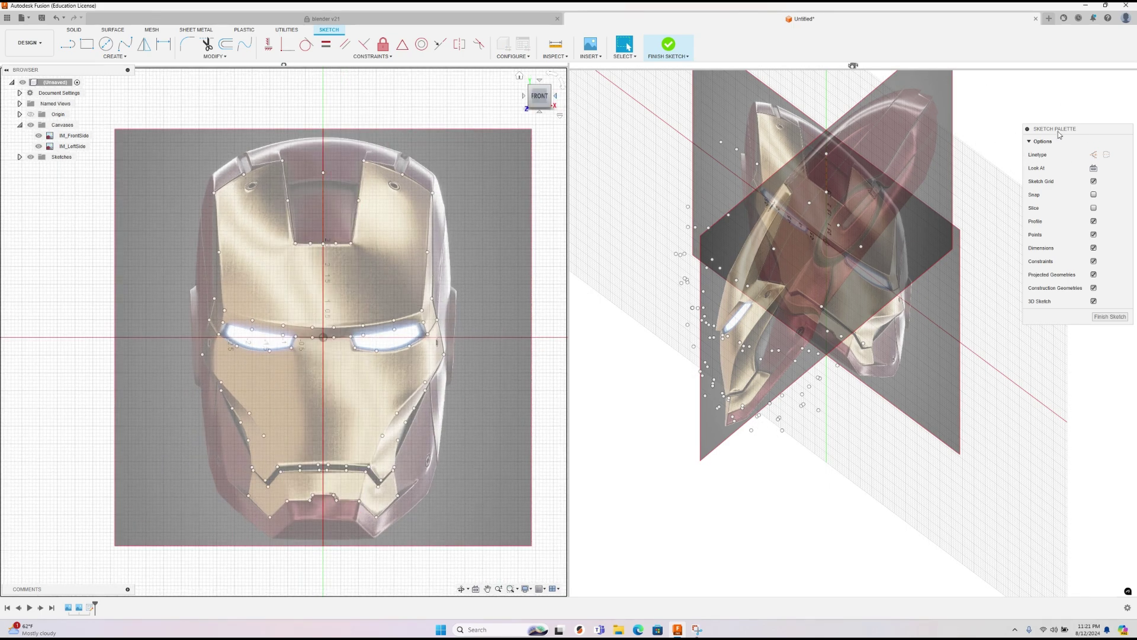
drag(871, 69, 872, 81)
shift+middle_drag(780, 337, 810, 292)
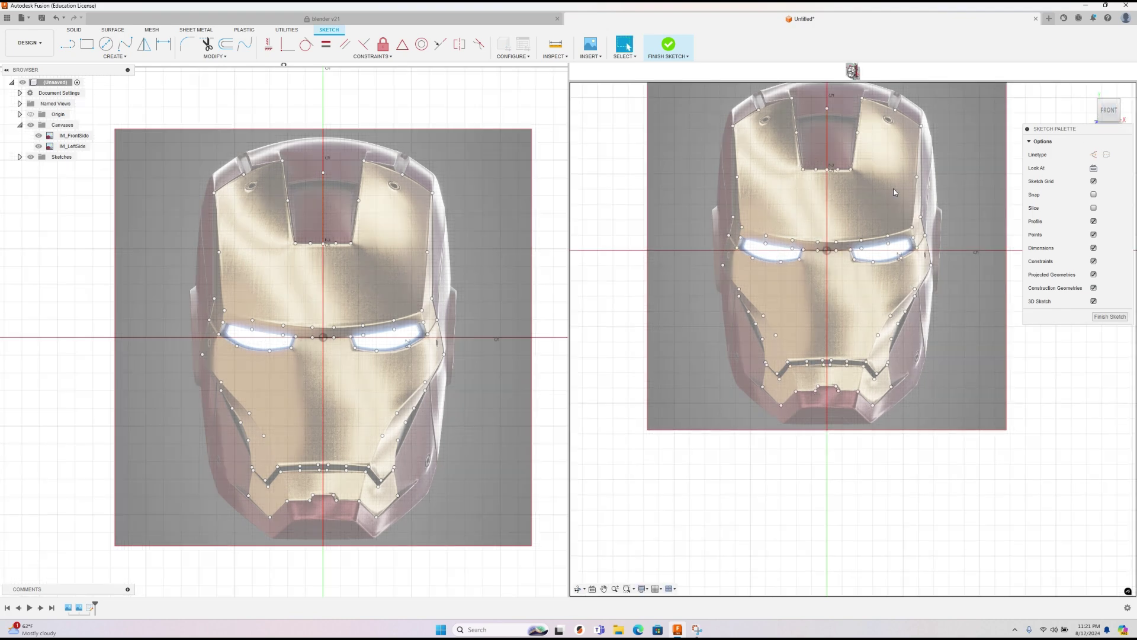
shift+middle_drag(949, 217, 941, 218)
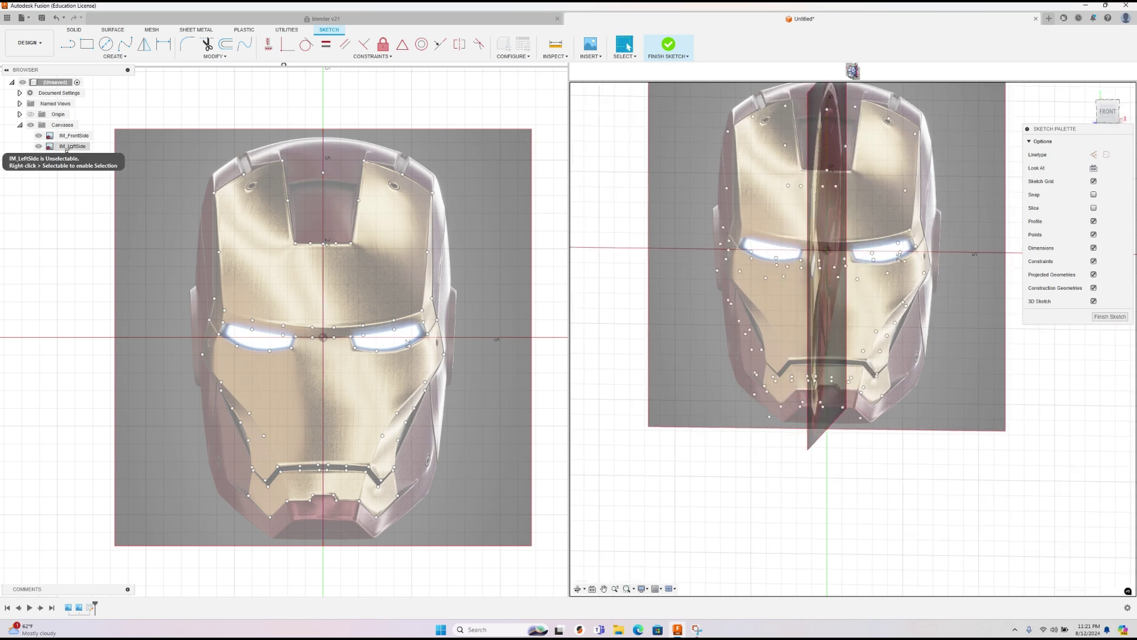
click(38, 146)
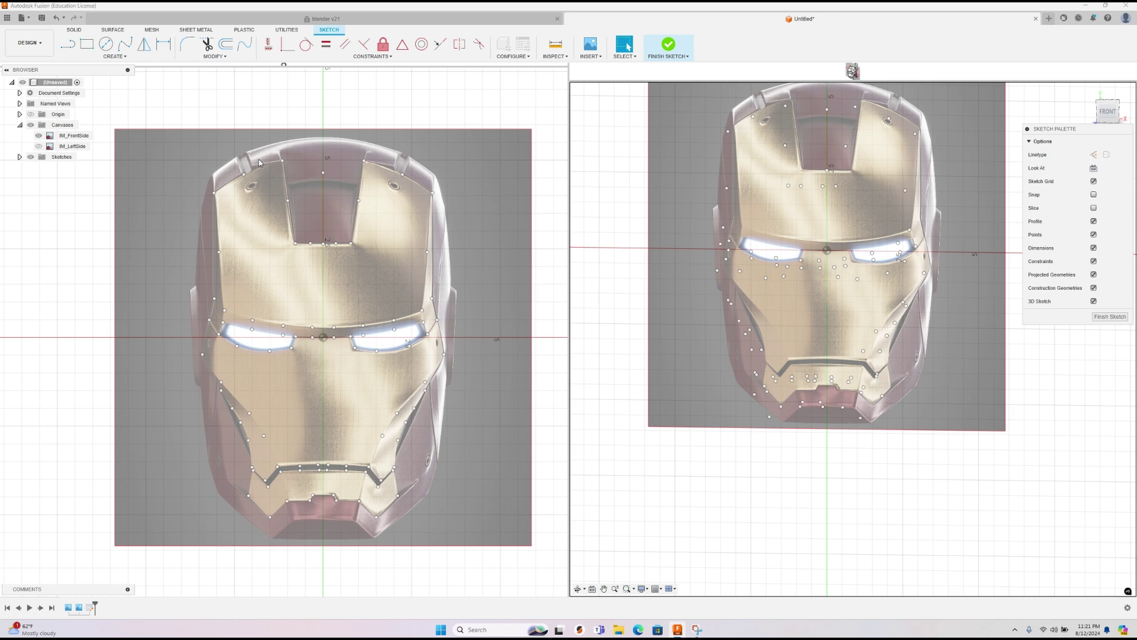
Step: Draw a fit point spline through the three points along the top edge of the forehead plate's +X side
click(125, 45)
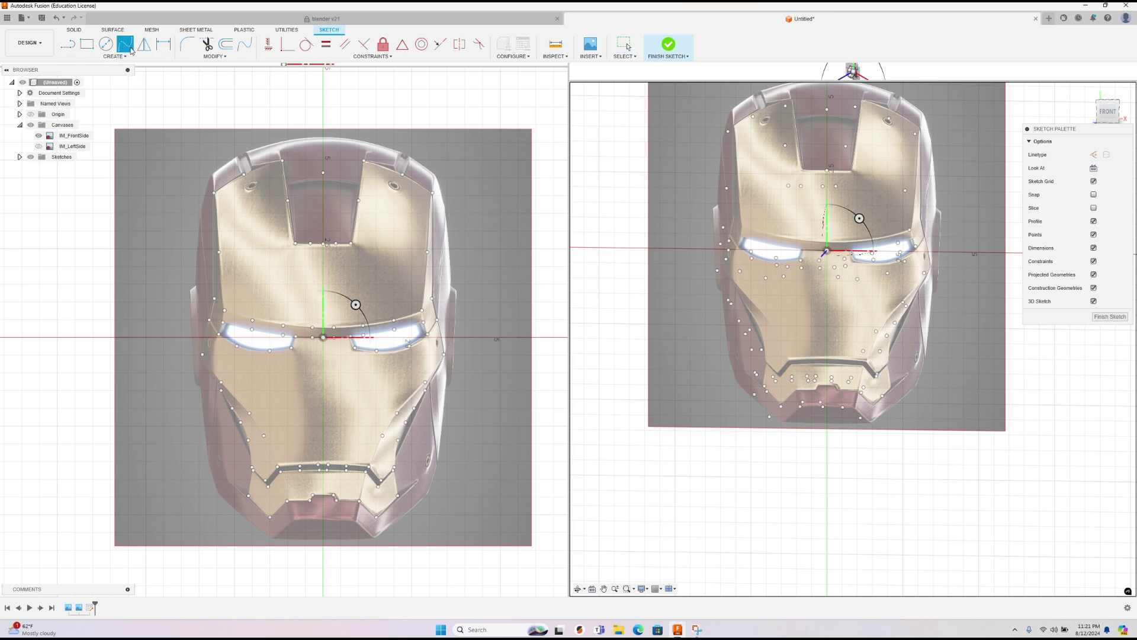
click(1108, 112)
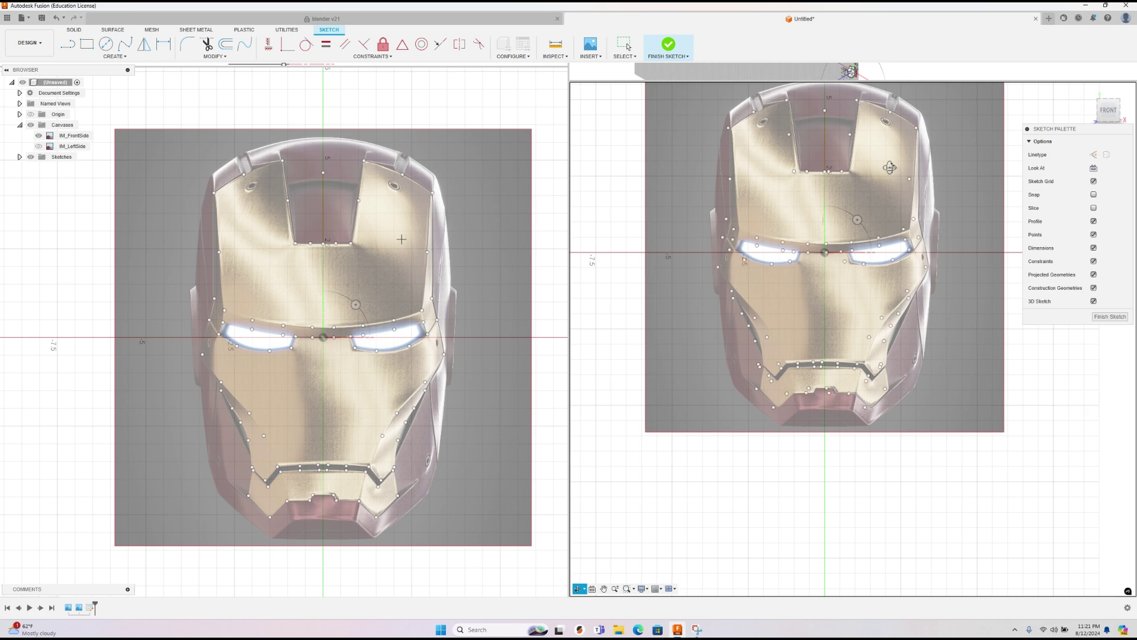
shift+middle_drag(890, 168, 831, 261)
scroll(831, 261, up, 4)
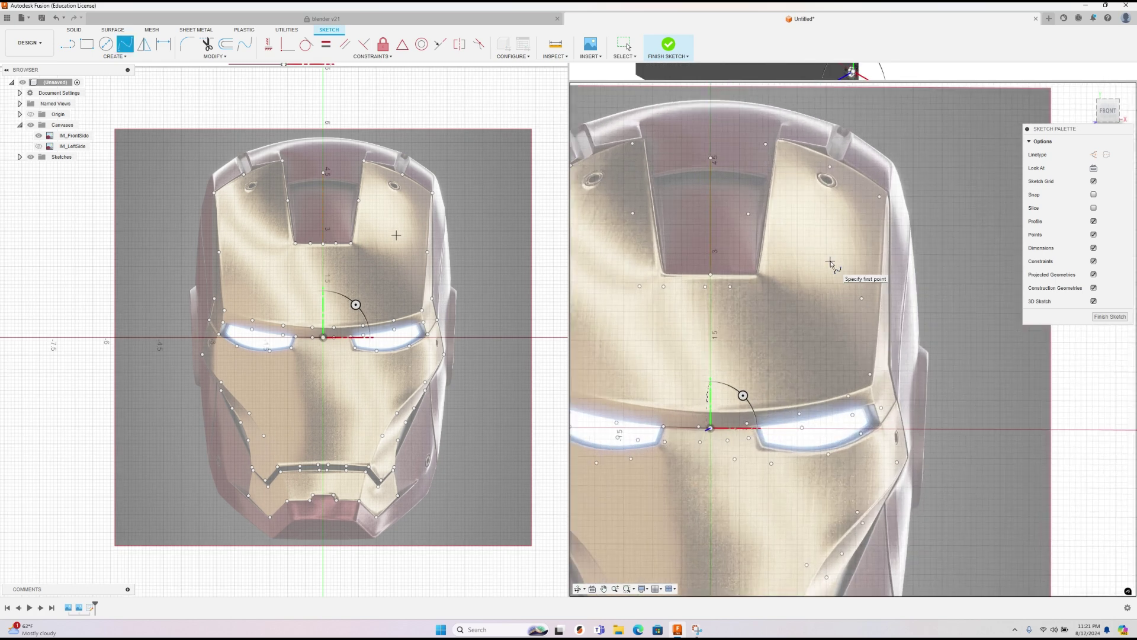
click(765, 143)
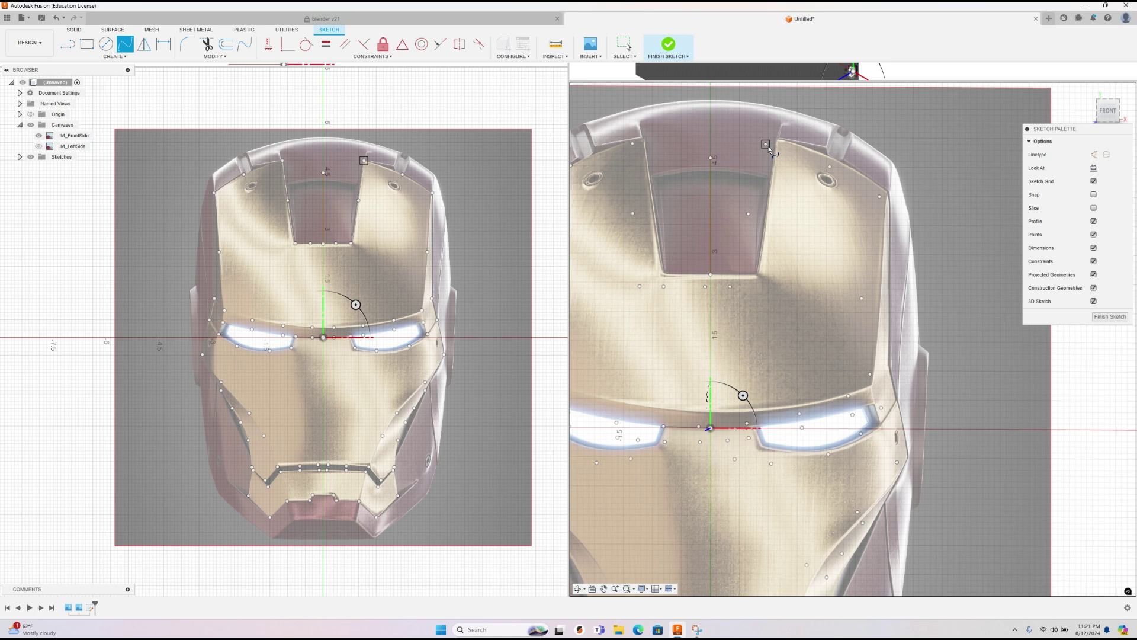
click(830, 167)
click(879, 197)
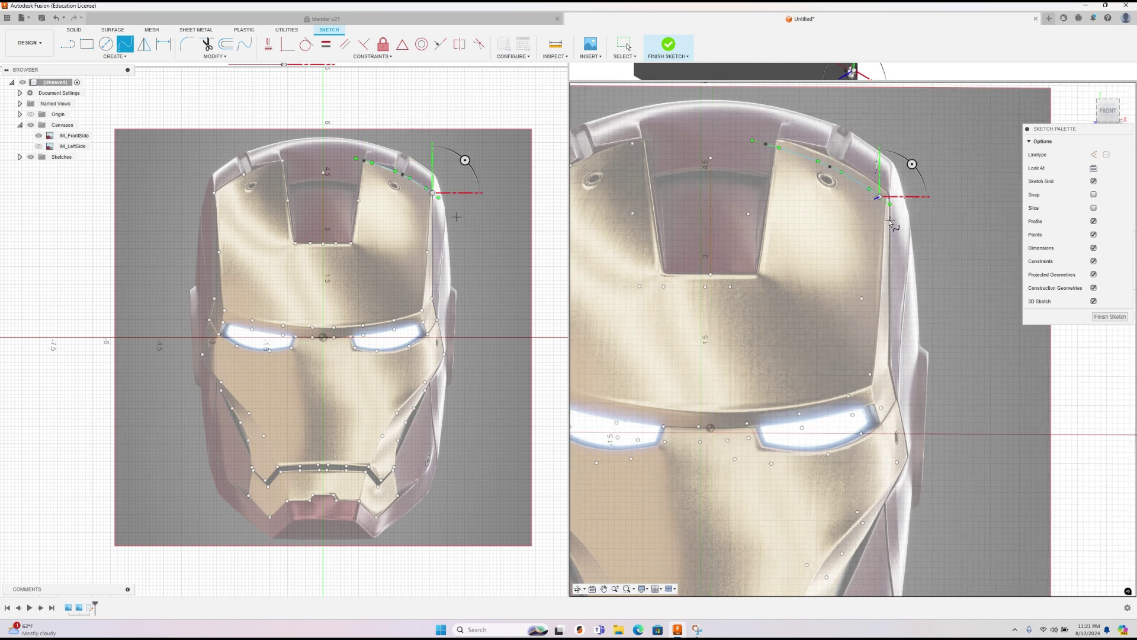
right_click(906, 225)
click(922, 224)
Step: Draw a two-point fit point spline from the forehead plate's +X upper outer corner down to the next outer-edge point
right_click(921, 223)
click(926, 200)
click(879, 196)
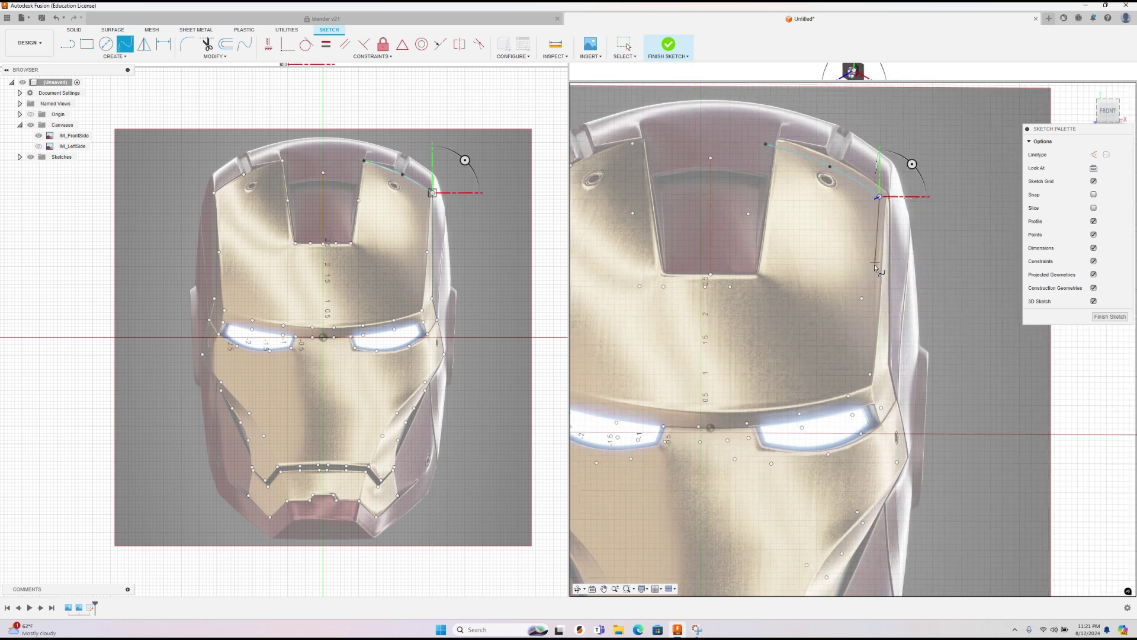
click(862, 299)
right_click(900, 274)
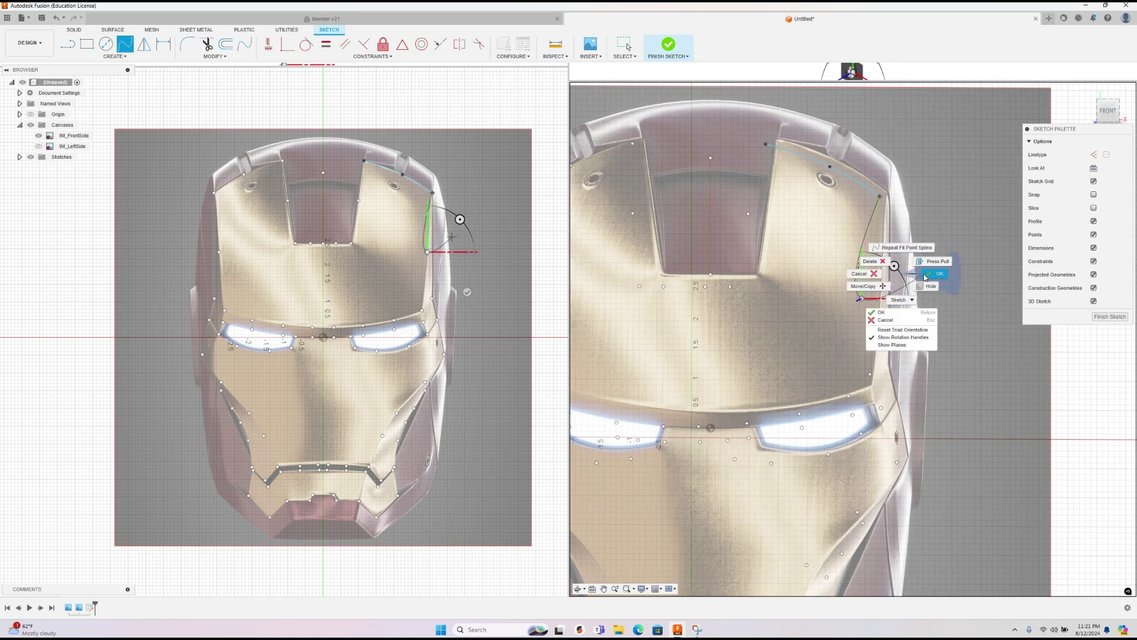
click(922, 274)
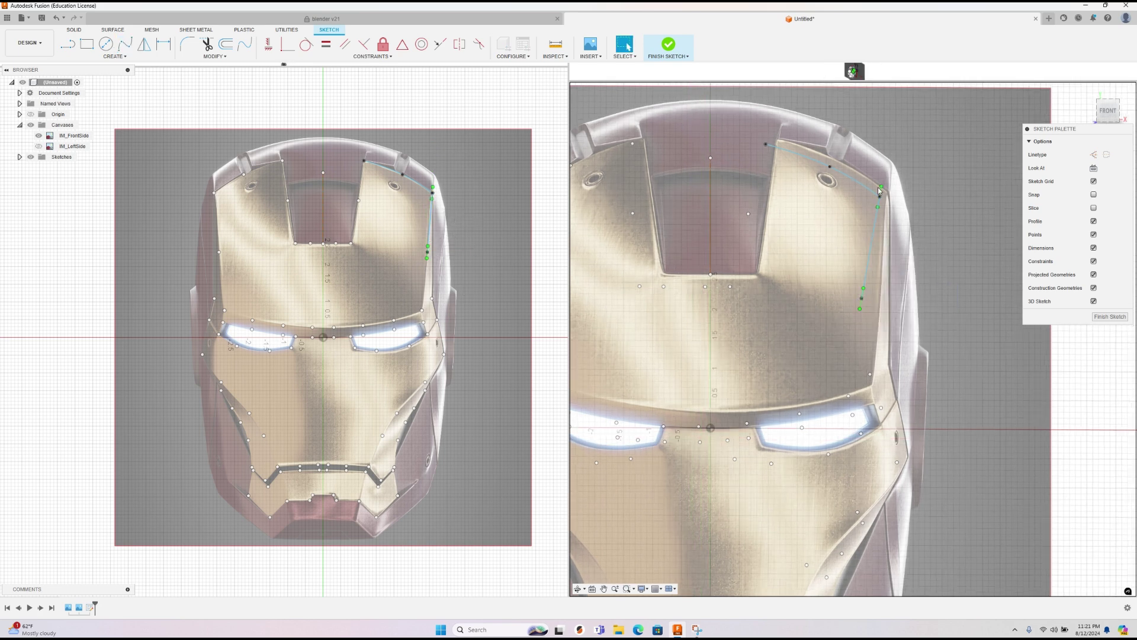
click(492, 122)
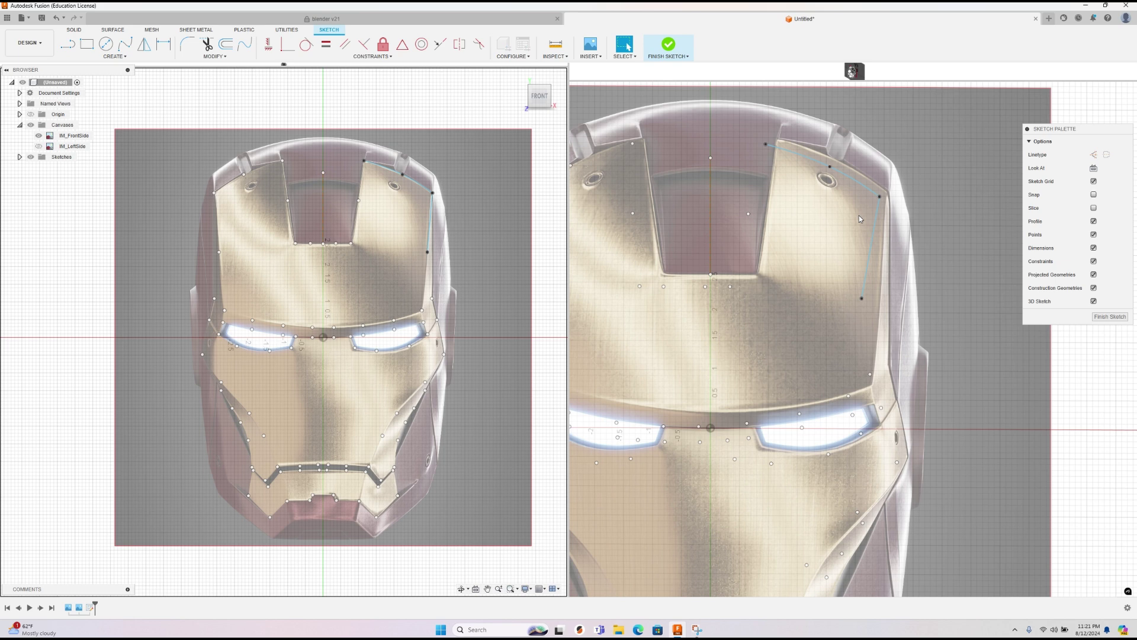
Step: Draw a fit point spline through the three points down the +X side of the forehead notch
right_click(785, 249)
click(786, 200)
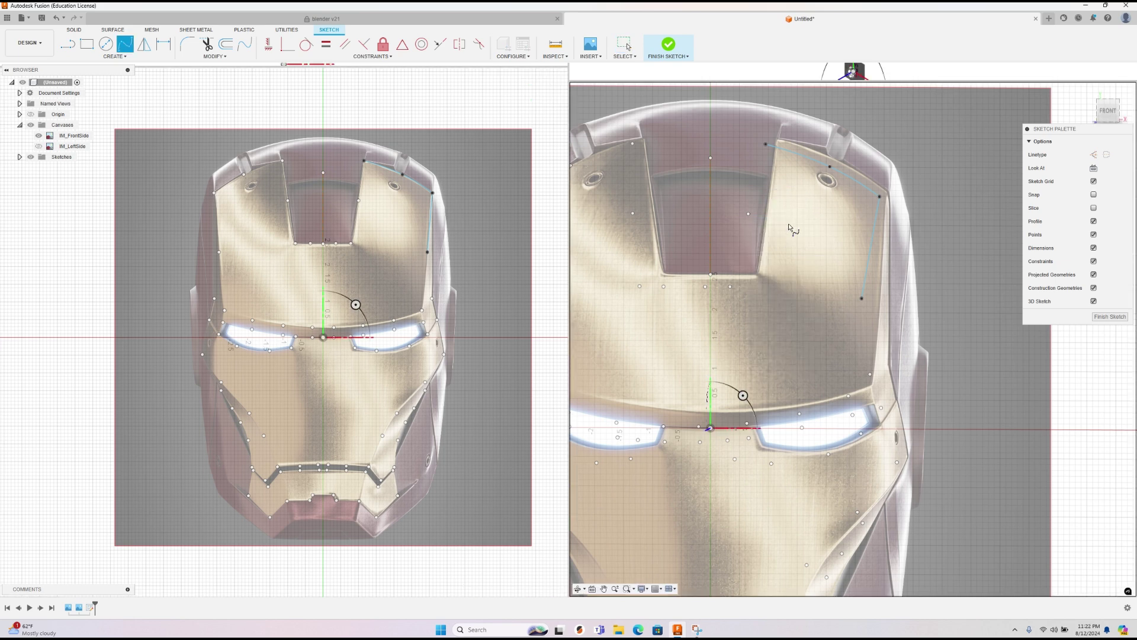
click(766, 145)
click(748, 215)
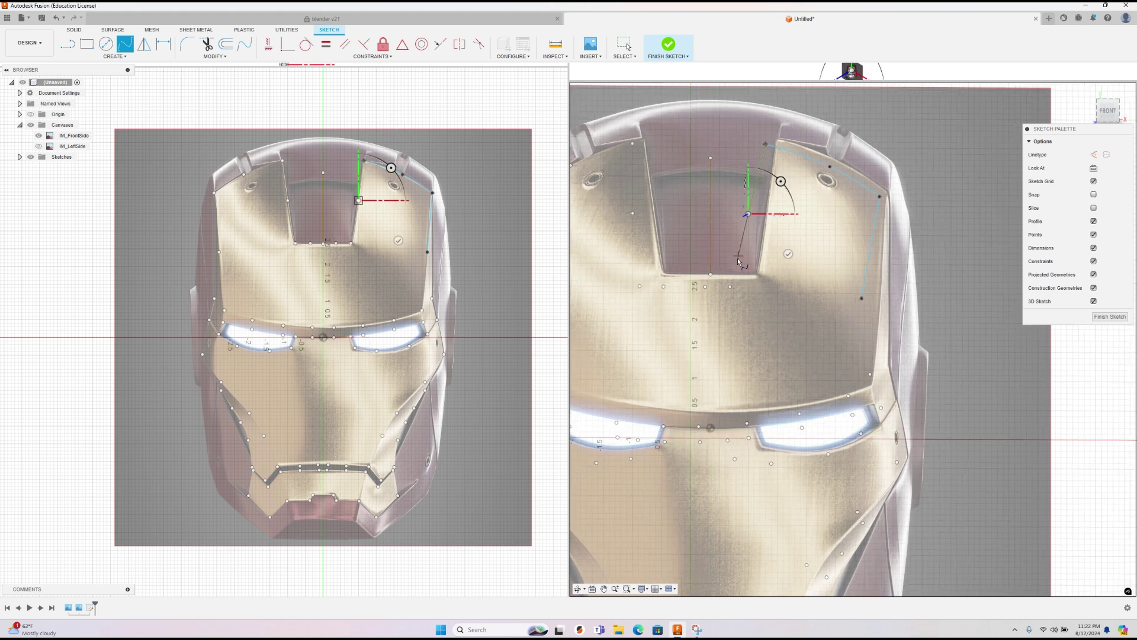
click(732, 287)
right_click(754, 277)
click(785, 273)
right_click(925, 297)
click(925, 250)
click(861, 298)
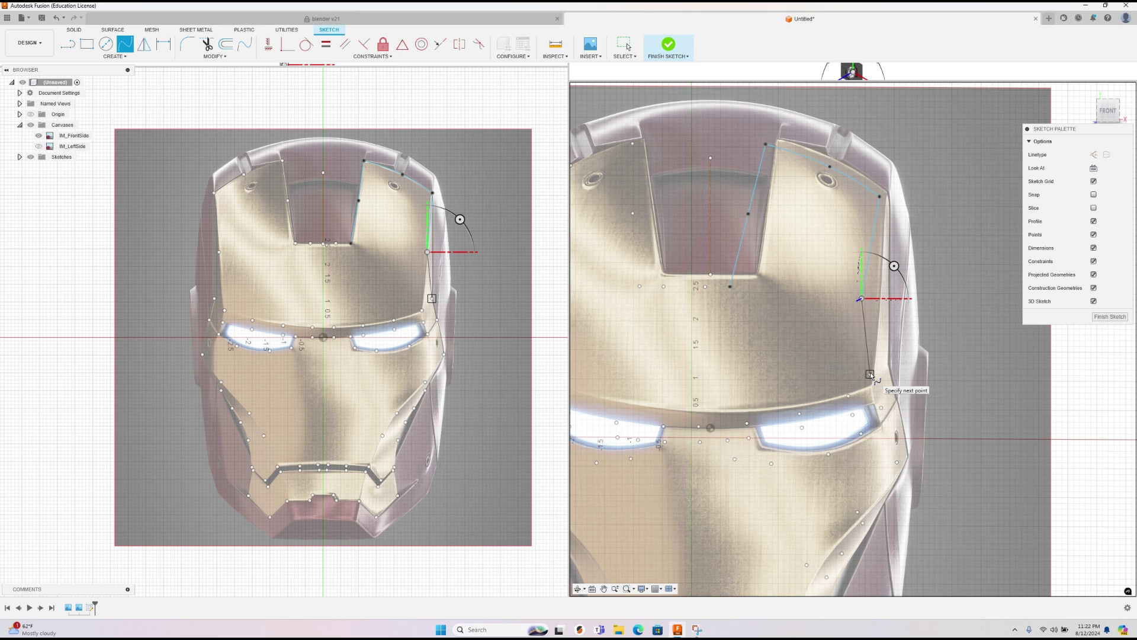
right_click(841, 380)
click(817, 382)
Step: Delete the two-point spline on the forehead plate's +X outer edge
click(869, 263)
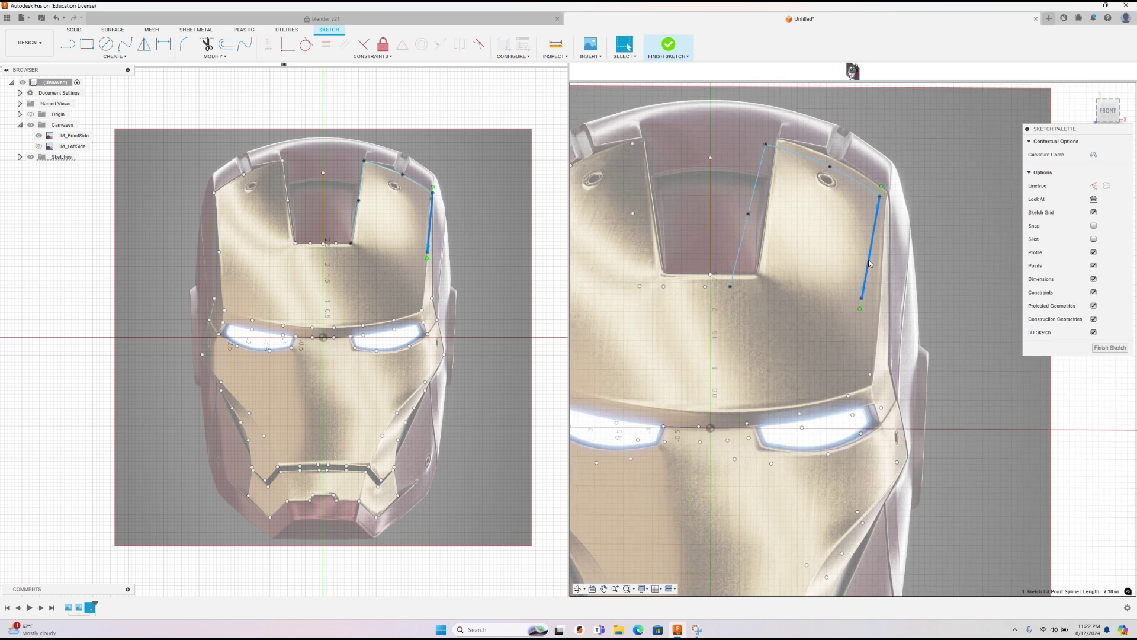
key(Delete)
right_click(792, 196)
click(793, 199)
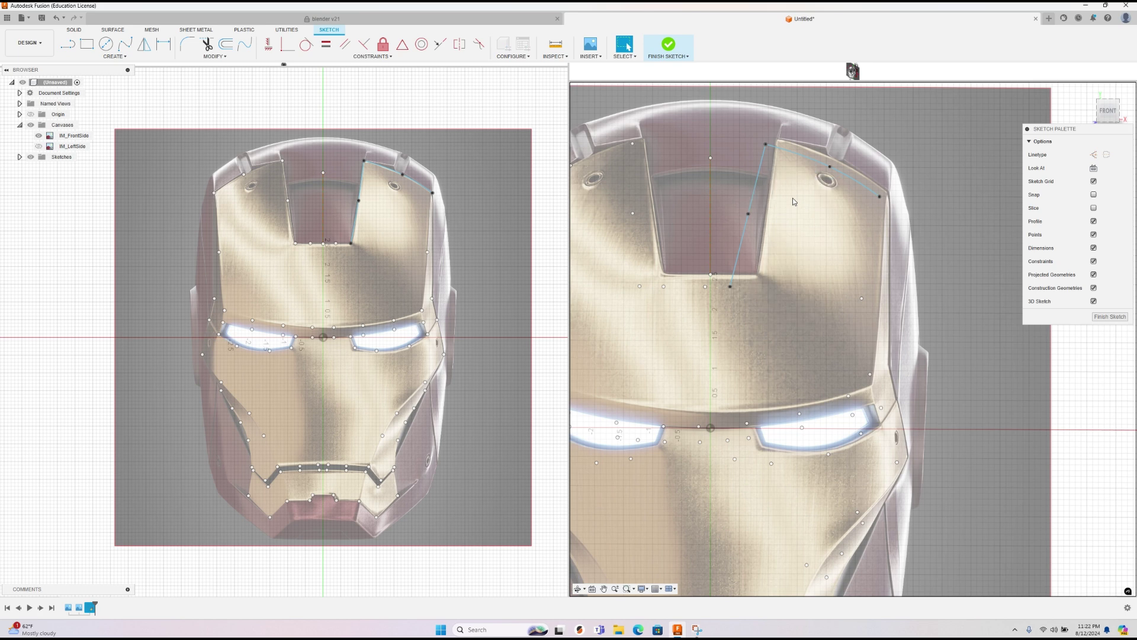
Step: Draw one fit point spline through the three +X outer-edge points, from the forehead plate's upper outer corner to the brow's outer corner
click(125, 46)
click(861, 298)
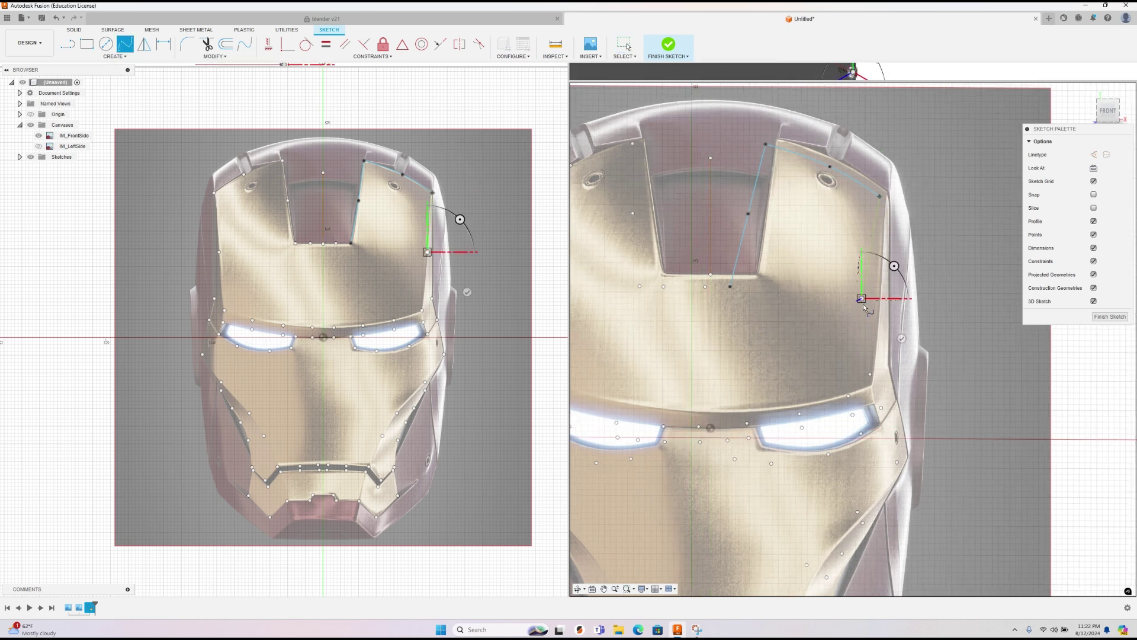
right_click(849, 397)
click(811, 386)
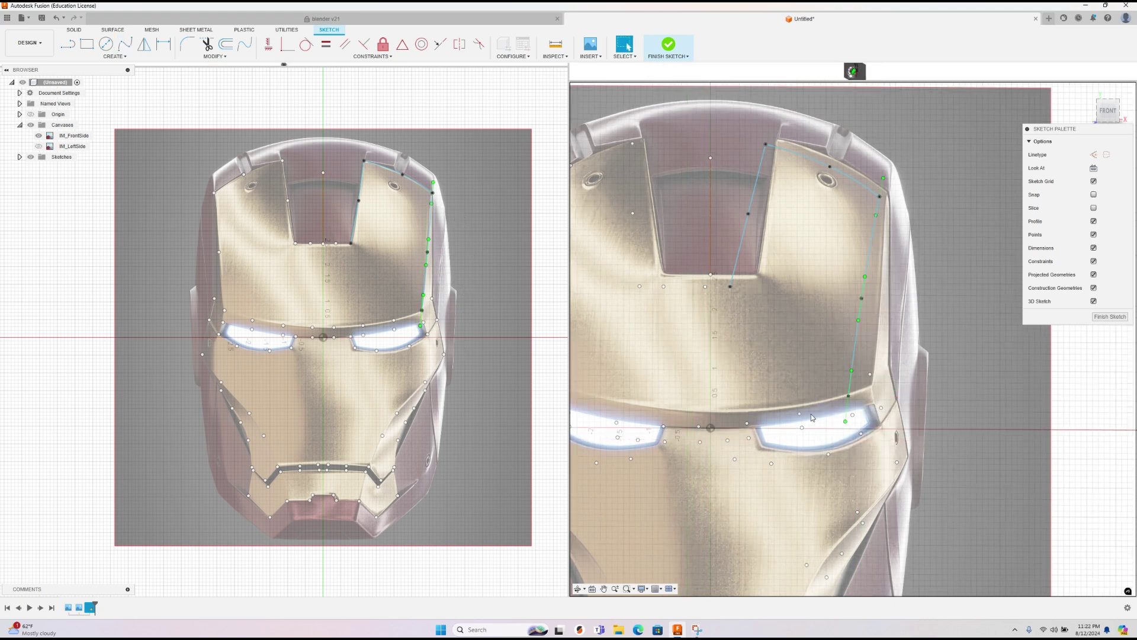
scroll(791, 411, down, 2)
Step: Draw a fit point spline through the four points along the forehead plate's lower edge, from the +X outer brow corner to the center
right_click(746, 426)
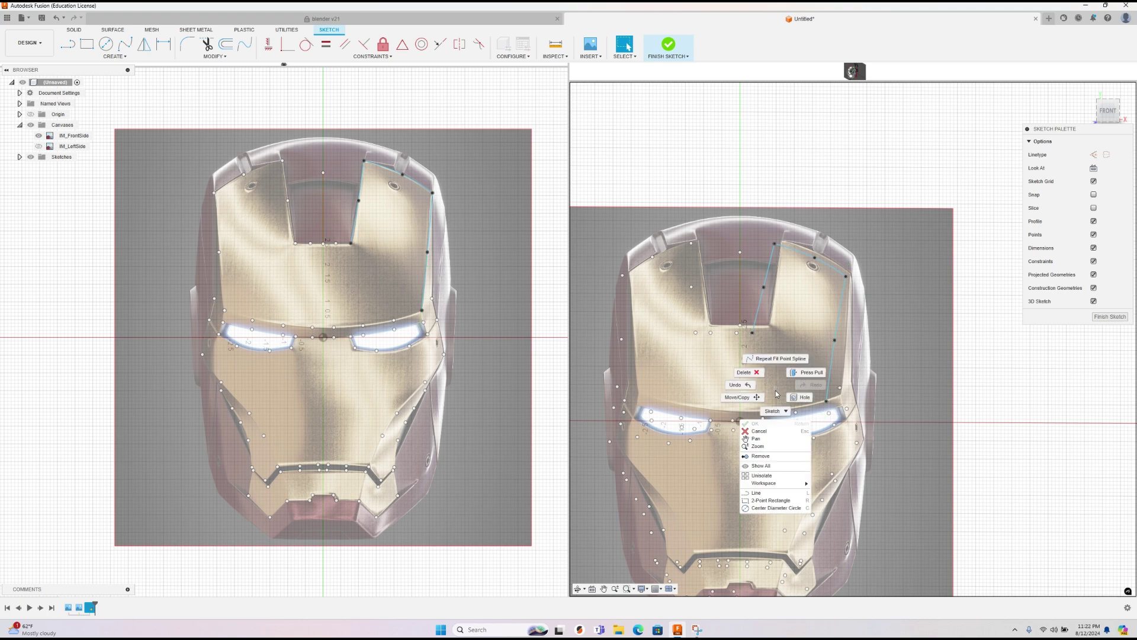
click(776, 355)
click(739, 421)
click(826, 401)
click(795, 411)
click(762, 419)
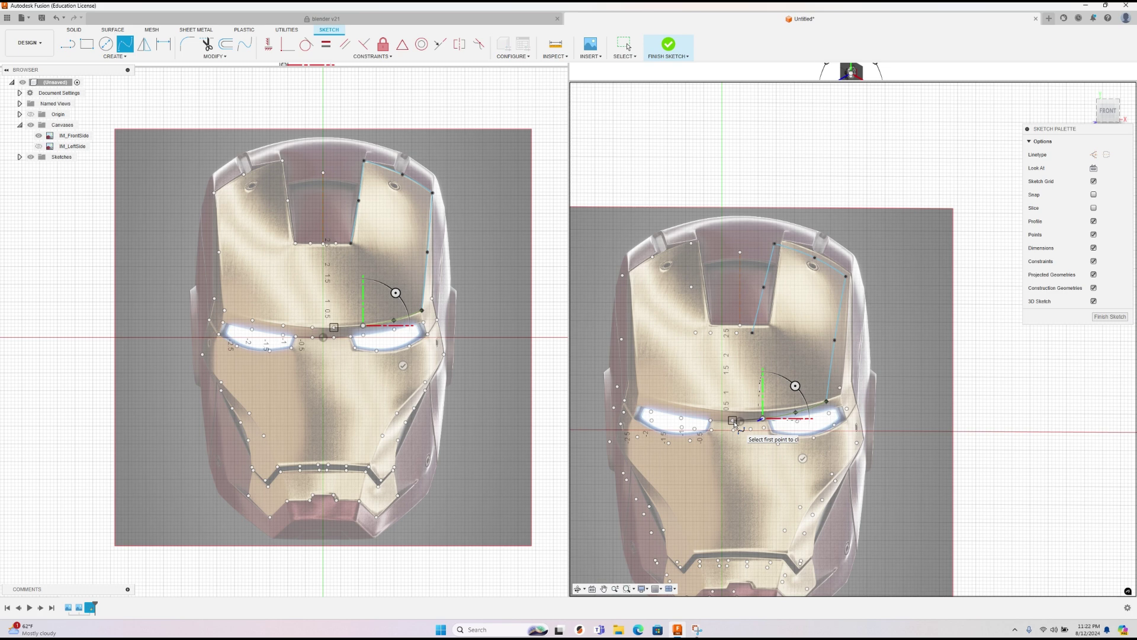
click(734, 421)
right_click(734, 421)
click(761, 420)
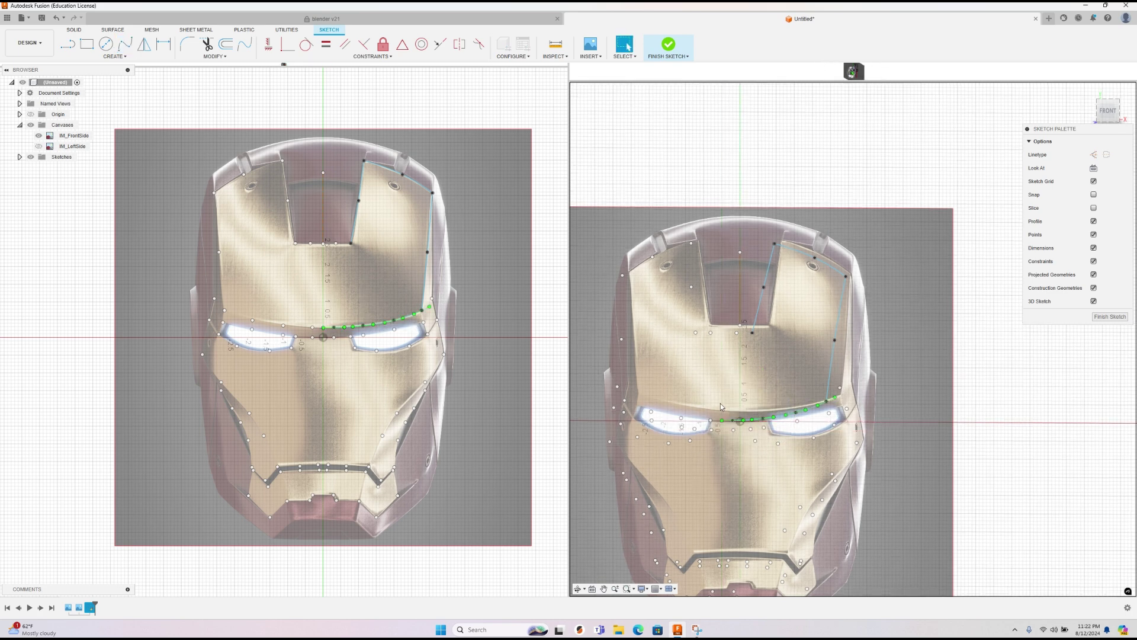
Step: Draw a fit point spline between the two +X points along the forehead notch's bottom edge
right_click(720, 407)
click(722, 378)
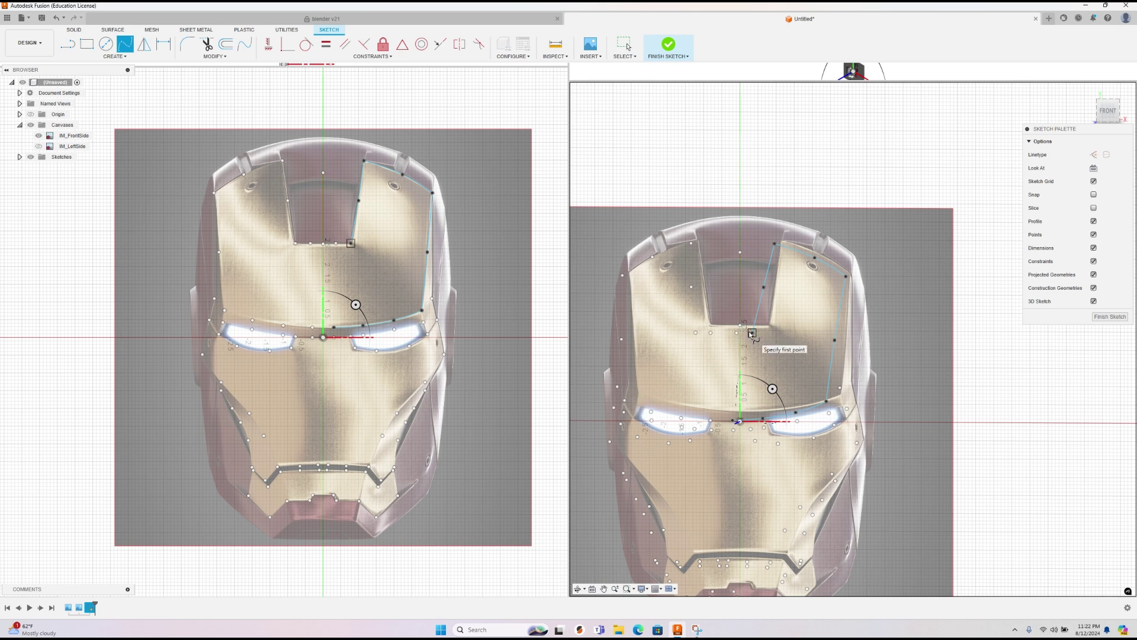
click(750, 332)
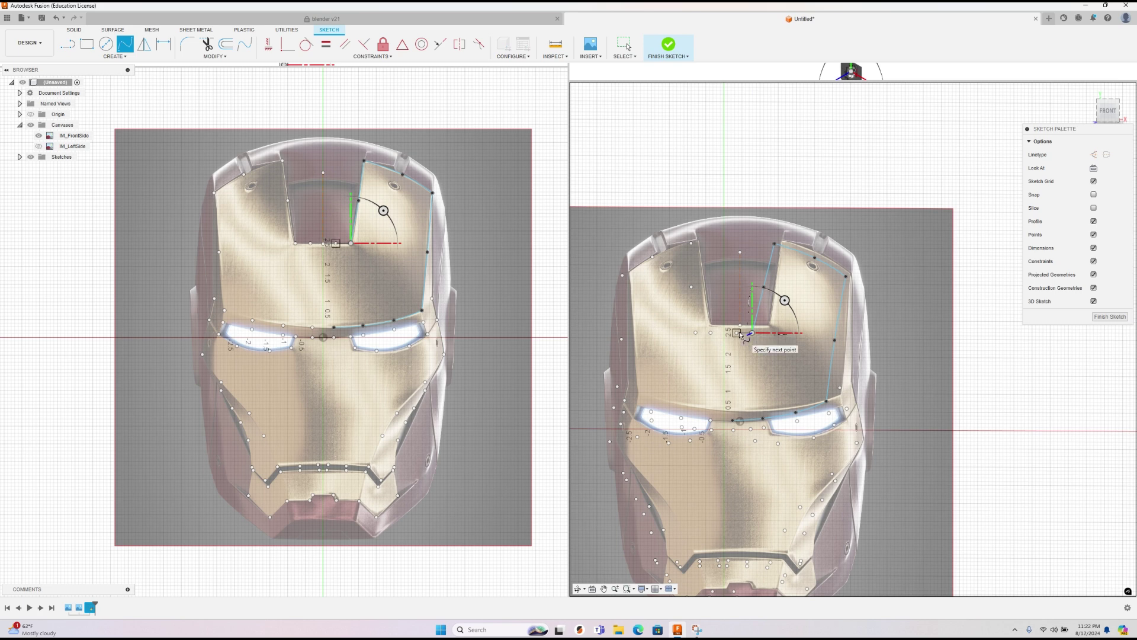
click(740, 334)
right_click(744, 335)
click(759, 335)
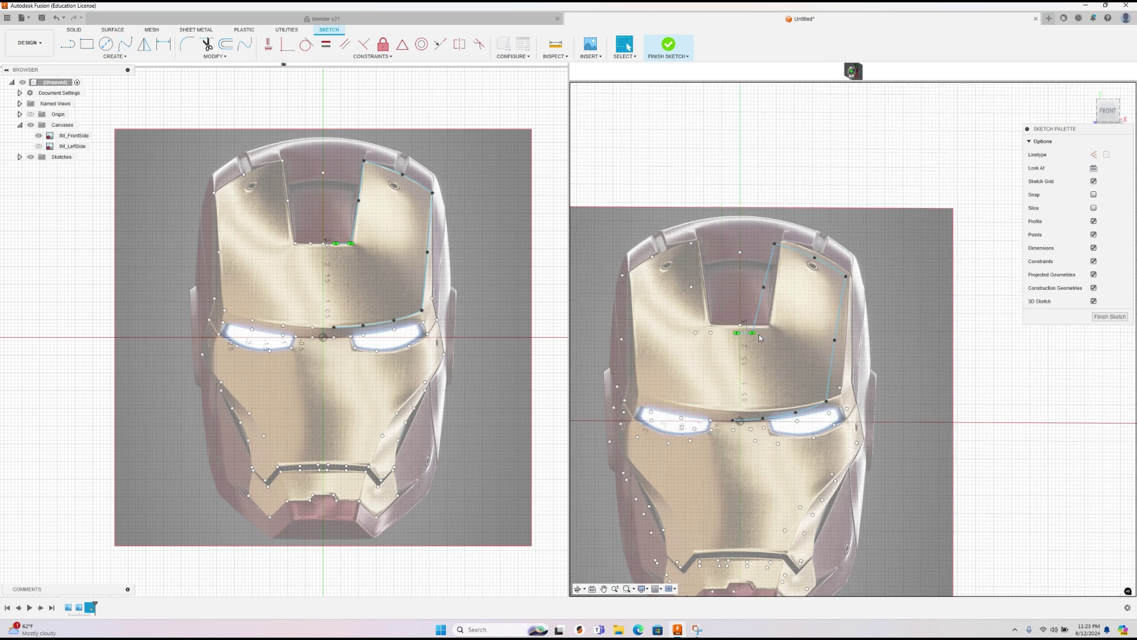
Step: Draw a fit point spline along the forehead notch's bottom edge, through the -X points to the notch's -X bottom corner
click(743, 325)
click(739, 276)
right_click(724, 333)
click(726, 332)
click(125, 44)
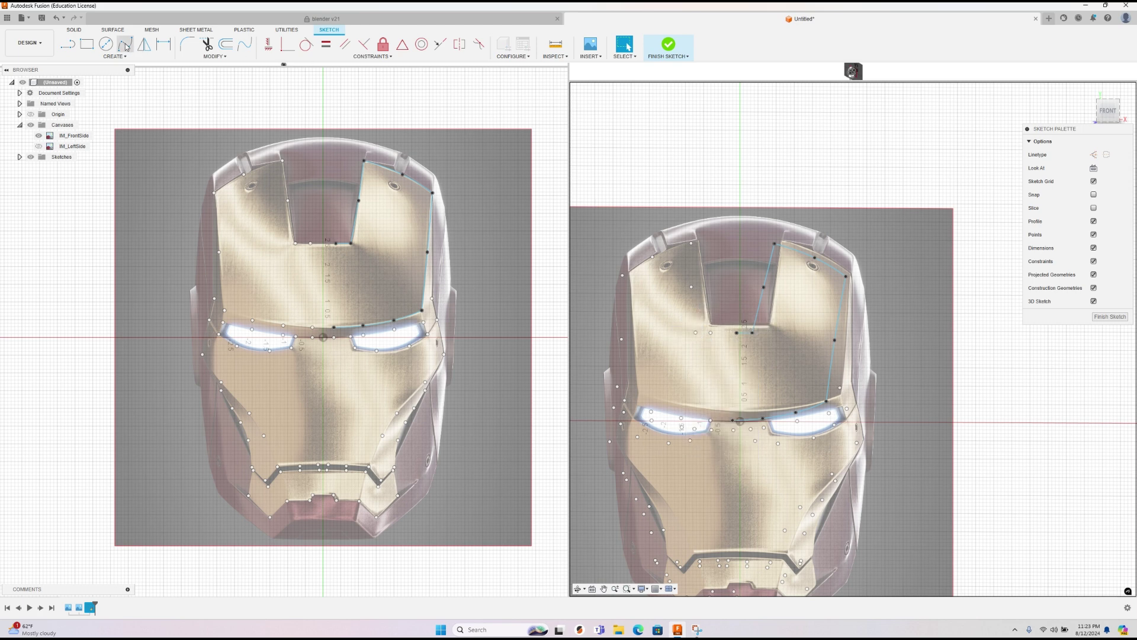
click(727, 331)
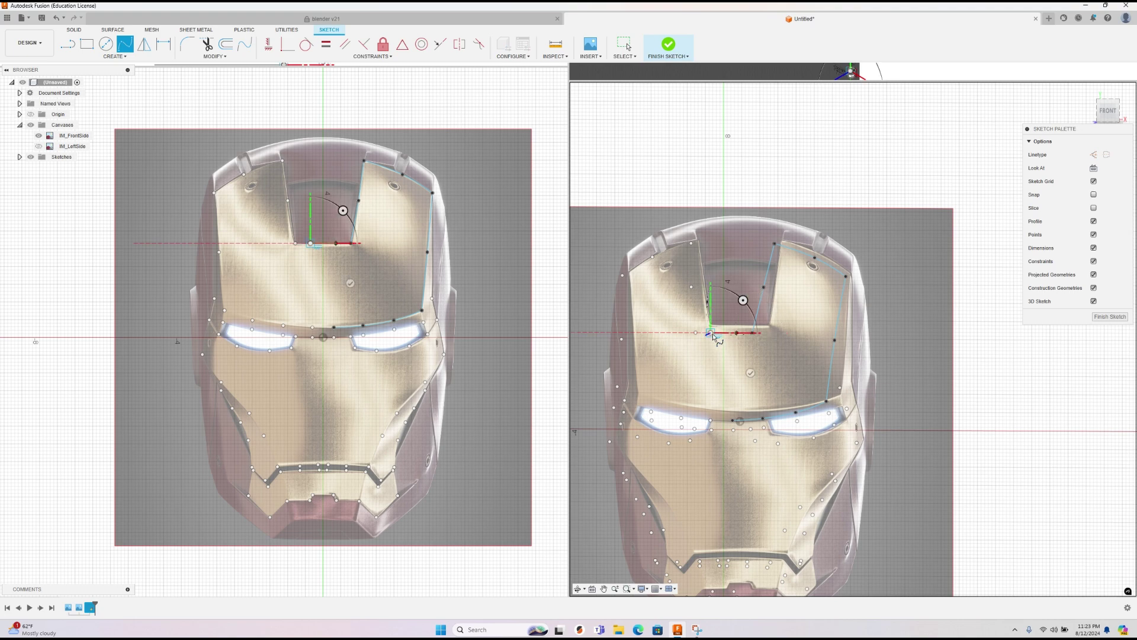
click(697, 333)
right_click(697, 333)
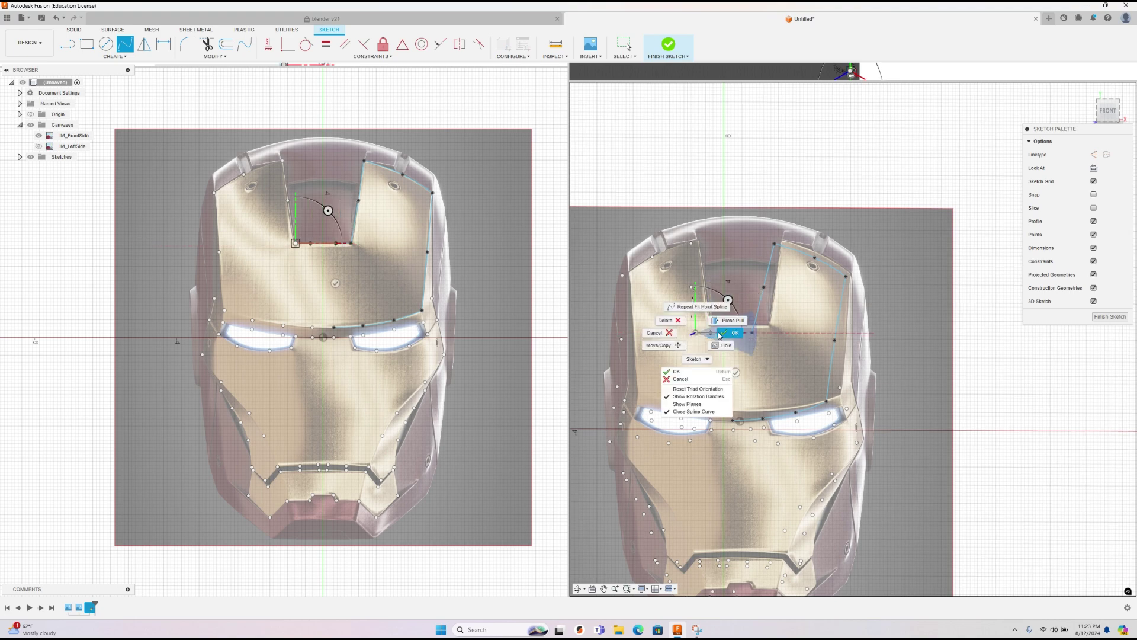
click(727, 333)
Step: Draw a fit point spline through the three points up the forehead notch's -X side, from its bottom corner to the top
right_click(656, 328)
click(661, 300)
click(694, 332)
click(691, 289)
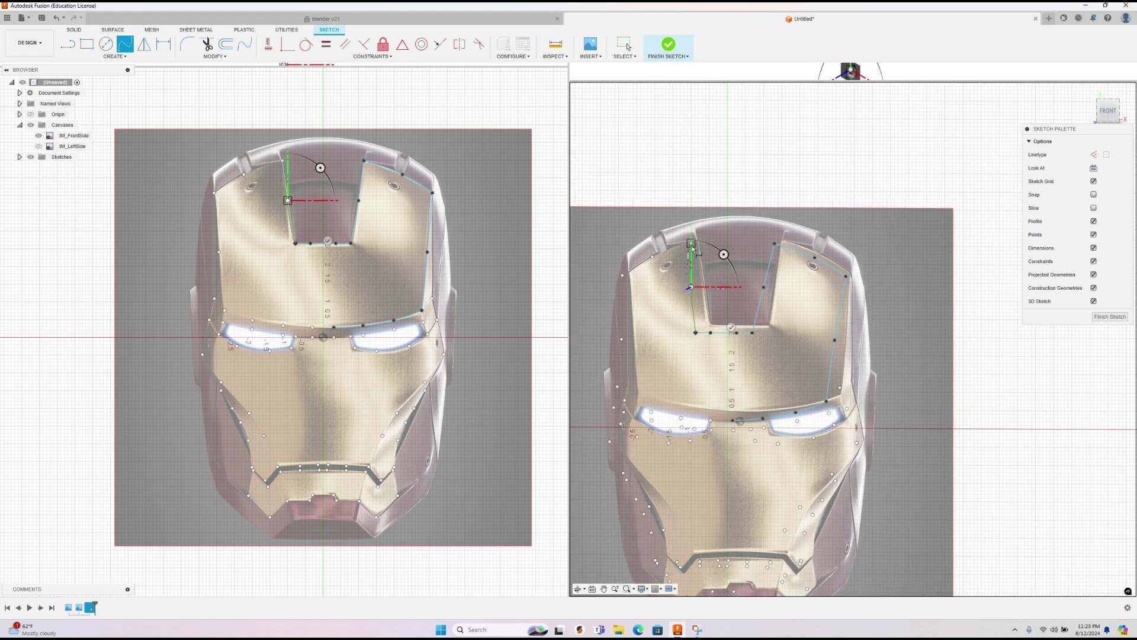
right_click(691, 245)
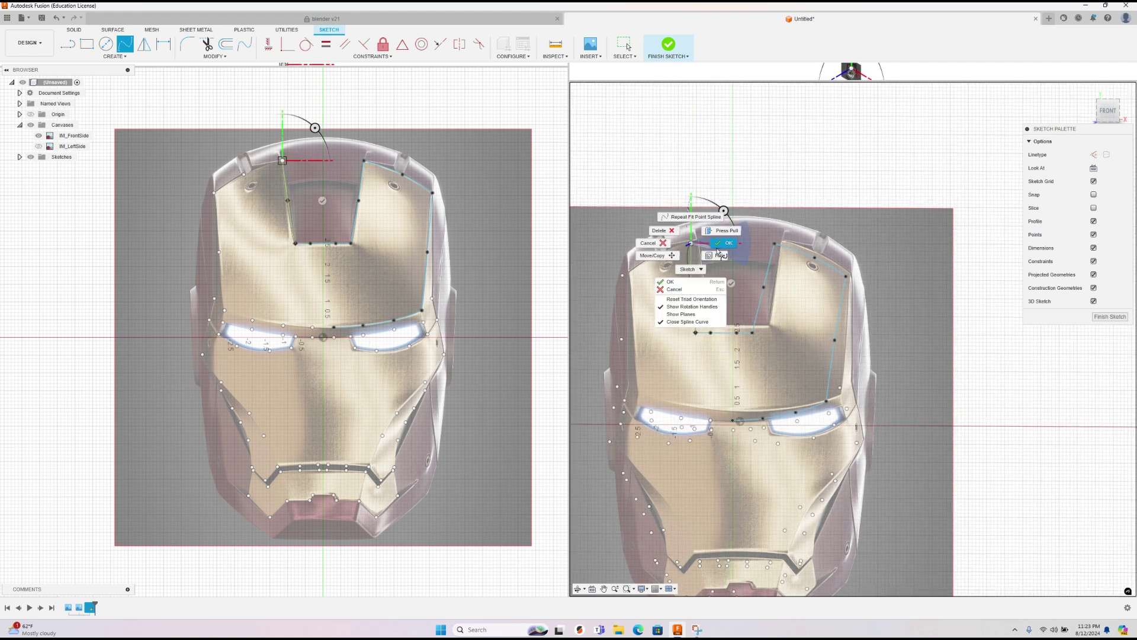
click(717, 246)
Step: Draw a fit point spline through the three points on the forehead plate's -X upper edge, from the notch to the outer corner
right_click(663, 264)
click(666, 245)
click(653, 258)
click(623, 274)
right_click(624, 274)
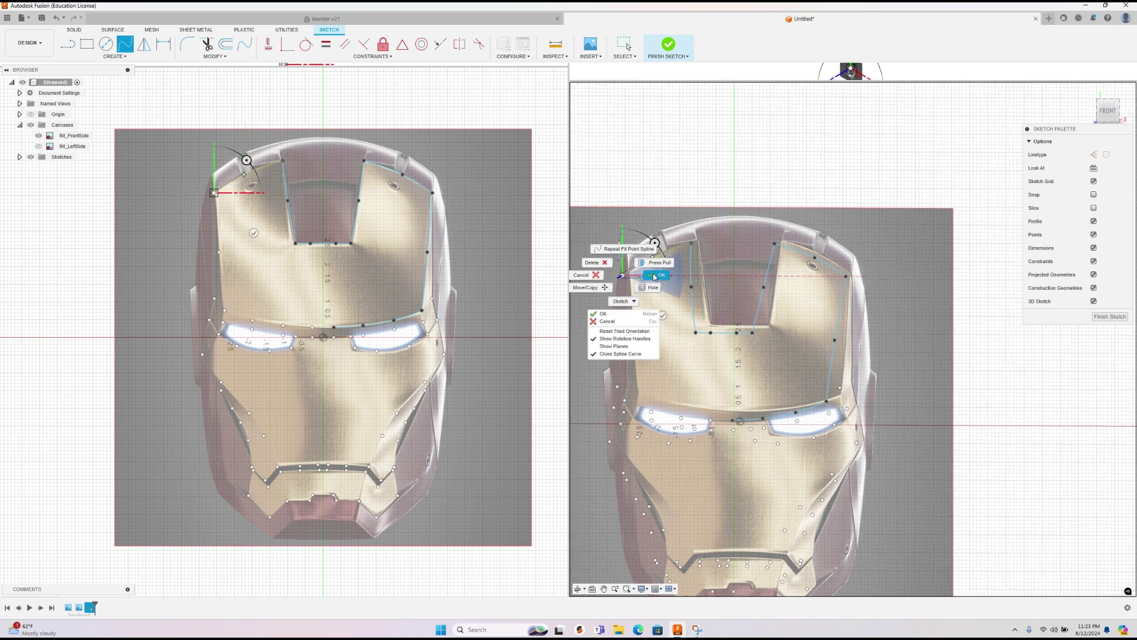
click(651, 275)
Step: Start a fit point spline for the forehead plate's -X outer edge at the upper outer corner
right_click(632, 285)
click(634, 259)
click(622, 276)
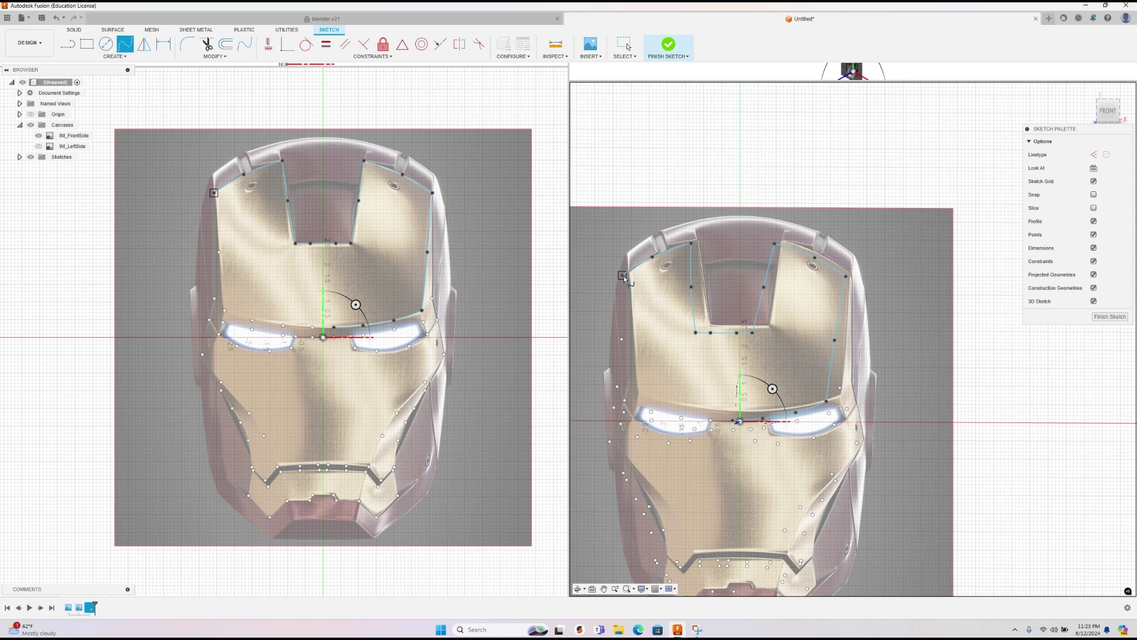
Step: Draw a fit point spline down the forehead plate's left edge, from its upper outer corner through the middle point to the brow corner
click(622, 340)
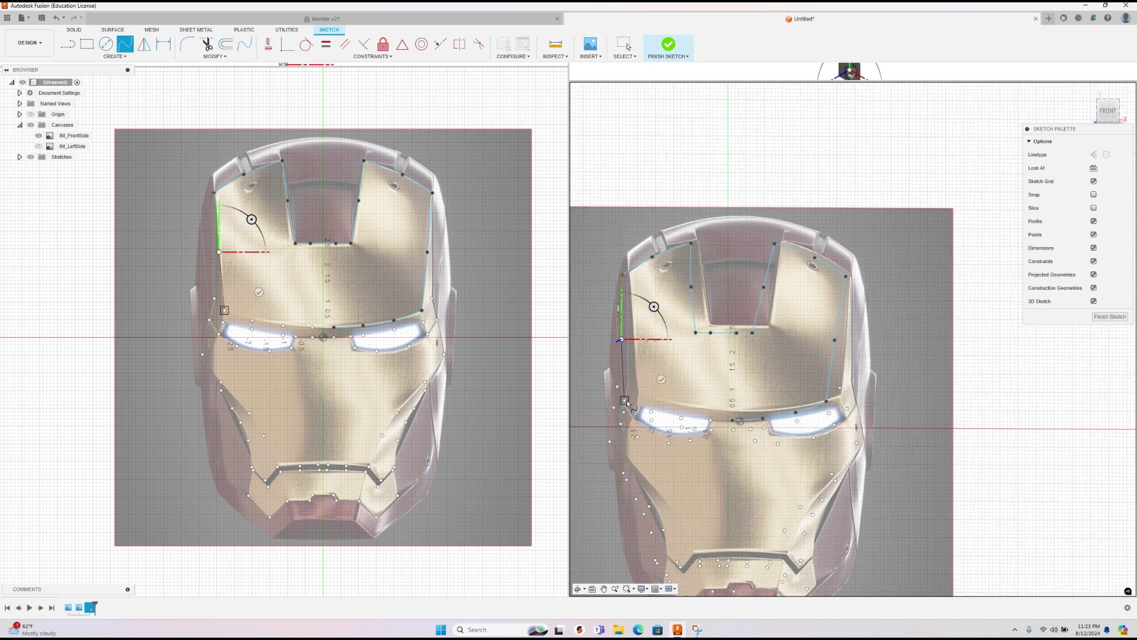
click(625, 401)
right_click(626, 401)
click(651, 401)
Step: Draw a second spline from the forehead's upper-left corner down to the outer side point above the left eye
right_click(633, 370)
click(632, 343)
click(622, 277)
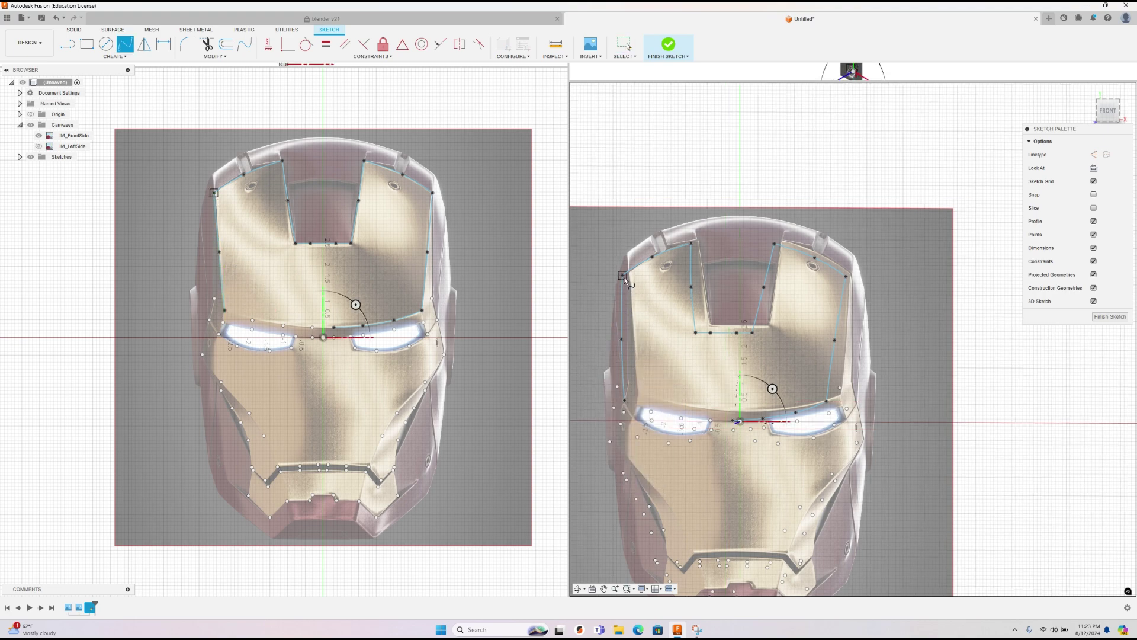
click(618, 388)
right_click(617, 388)
click(644, 389)
Step: Draw a matching spline from the forehead's upper-right corner down to the outer side point above the right eye
right_click(846, 320)
click(841, 293)
click(846, 276)
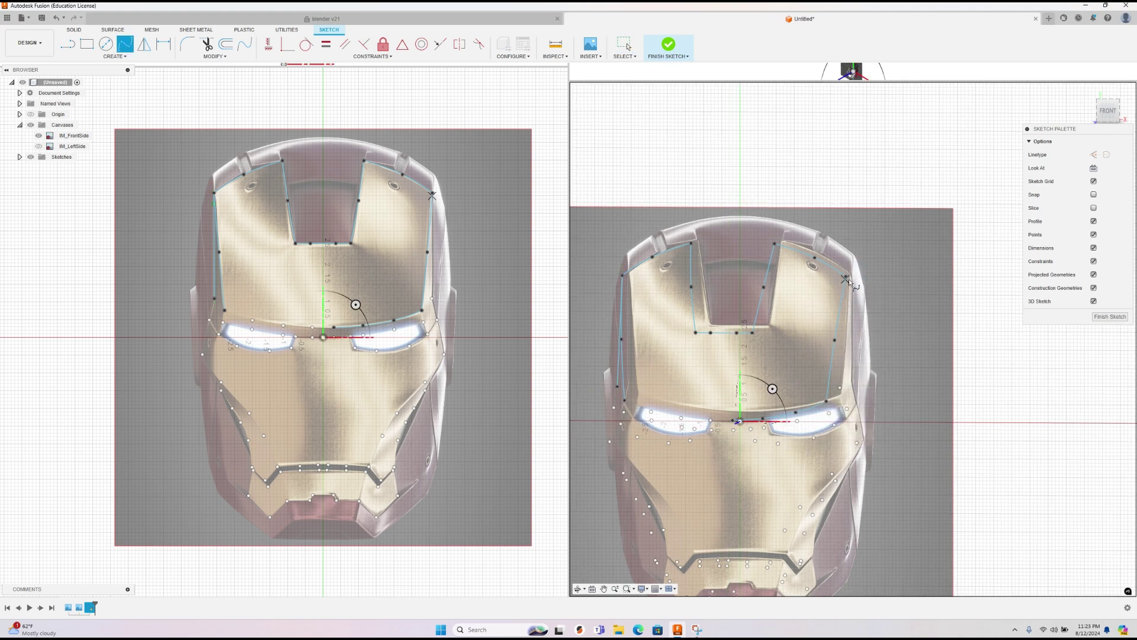
click(840, 388)
right_click(840, 388)
click(854, 390)
Step: Extend the right outer edge with a short spline from the side point to the next point beside the right eye
right_click(854, 391)
click(856, 358)
click(840, 388)
click(847, 409)
right_click(847, 408)
click(859, 412)
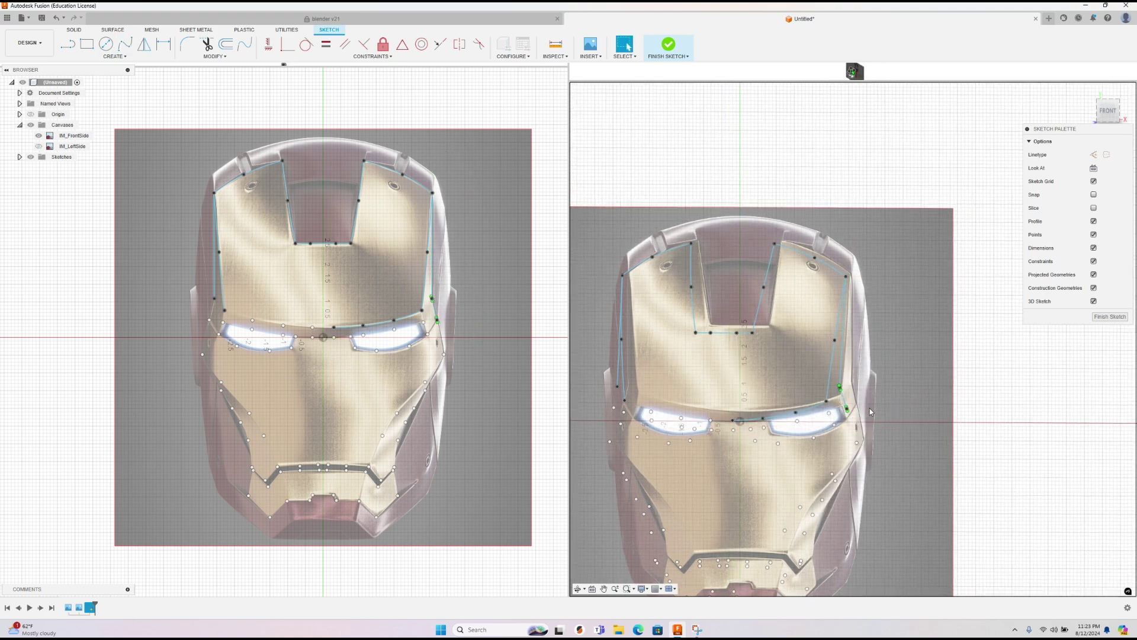
Step: Continue the right outer edge with a spline from the point beside the eye down to the outer cheek point
right_click(869, 406)
click(870, 372)
click(847, 409)
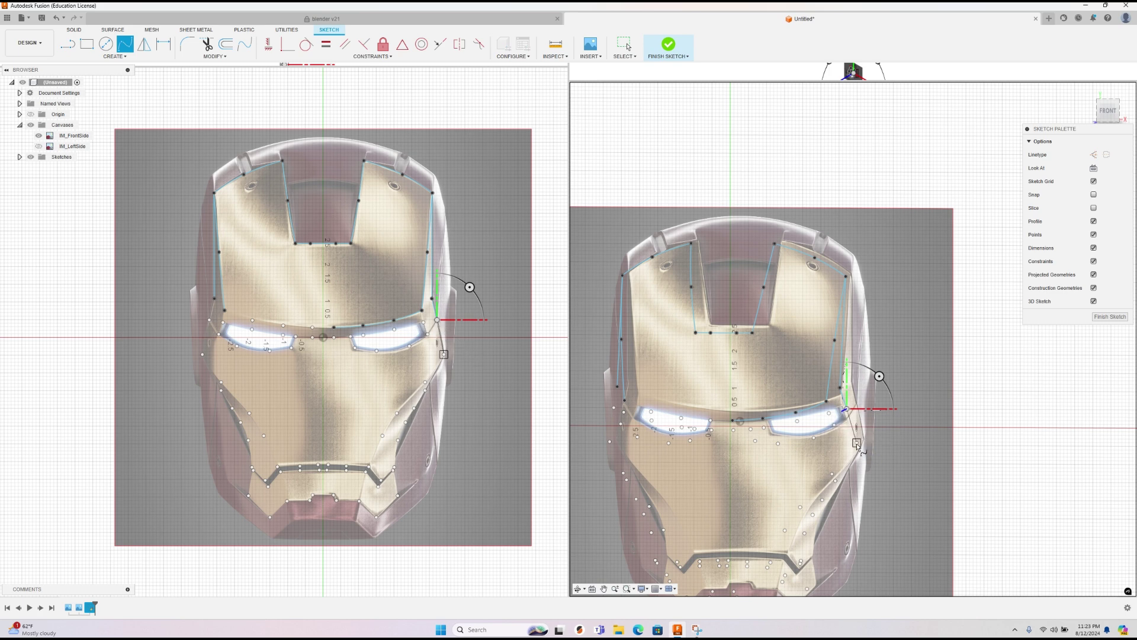
click(856, 443)
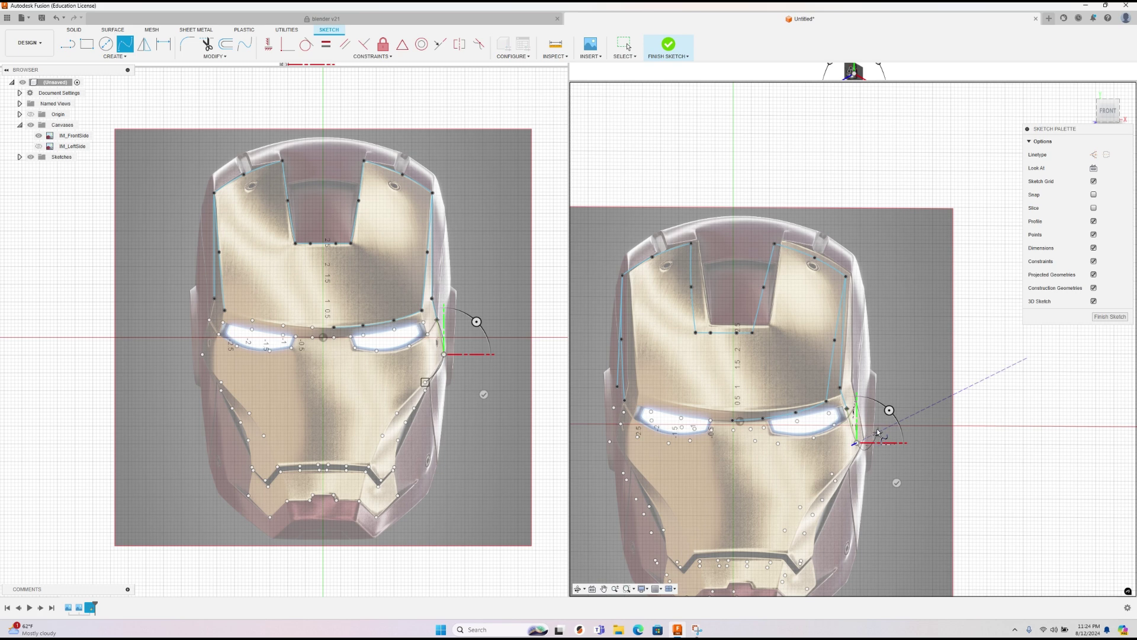
right_click(942, 388)
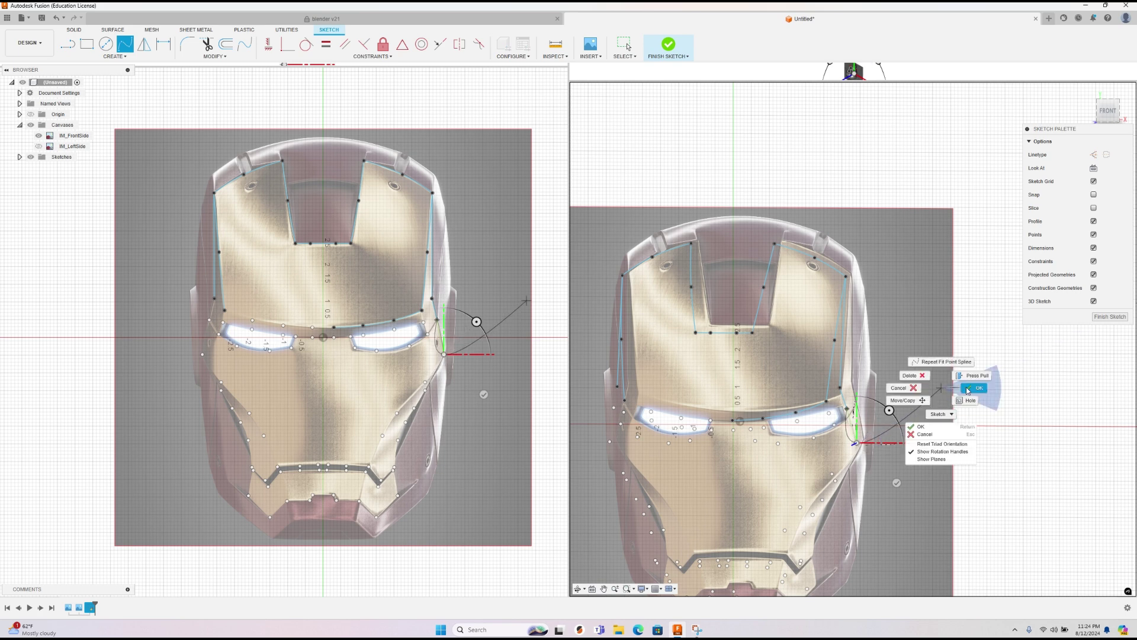
click(967, 389)
Step: Try to trace the left half of the brow with one spline from the left brow corner to the right brow line's inner end
right_click(901, 399)
key(Escape)
key(Return)
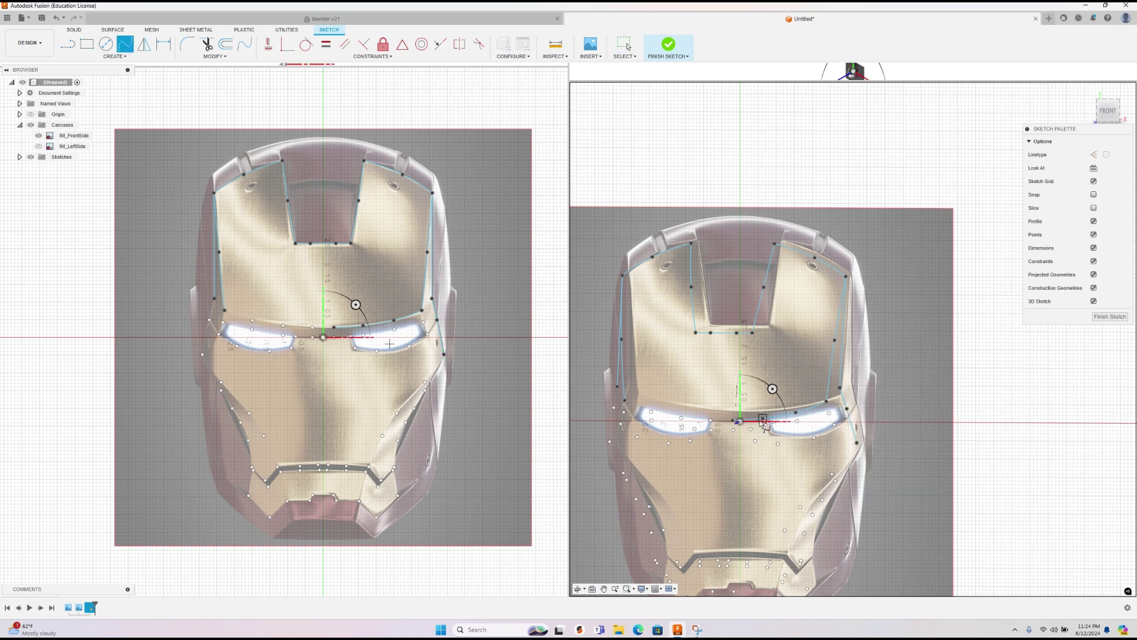
click(650, 411)
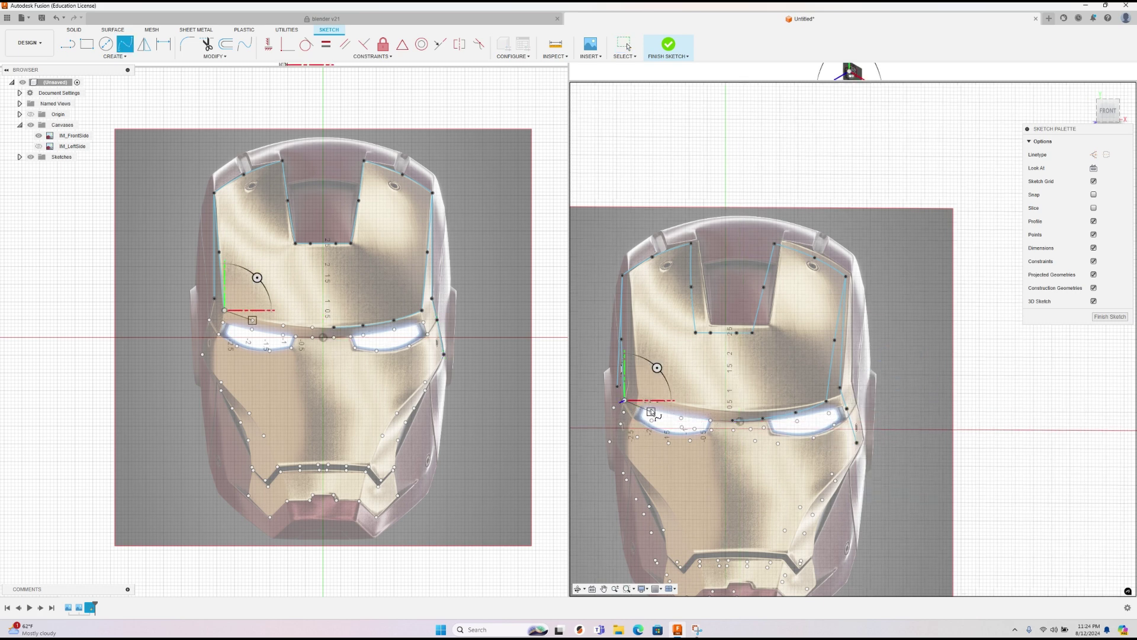
click(682, 419)
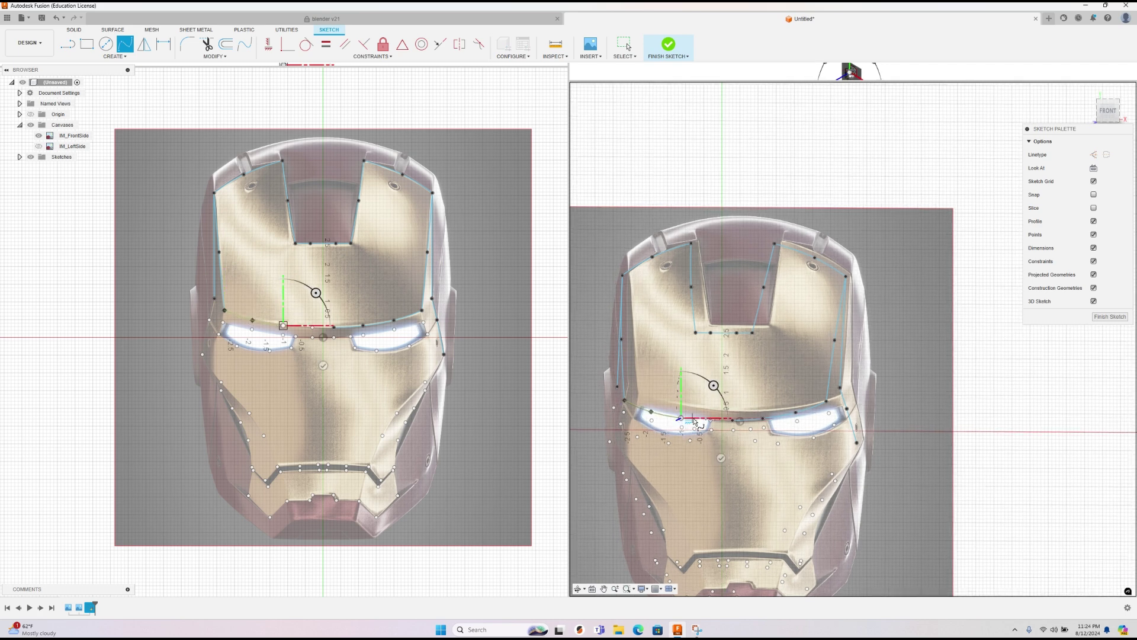
click(708, 421)
click(733, 423)
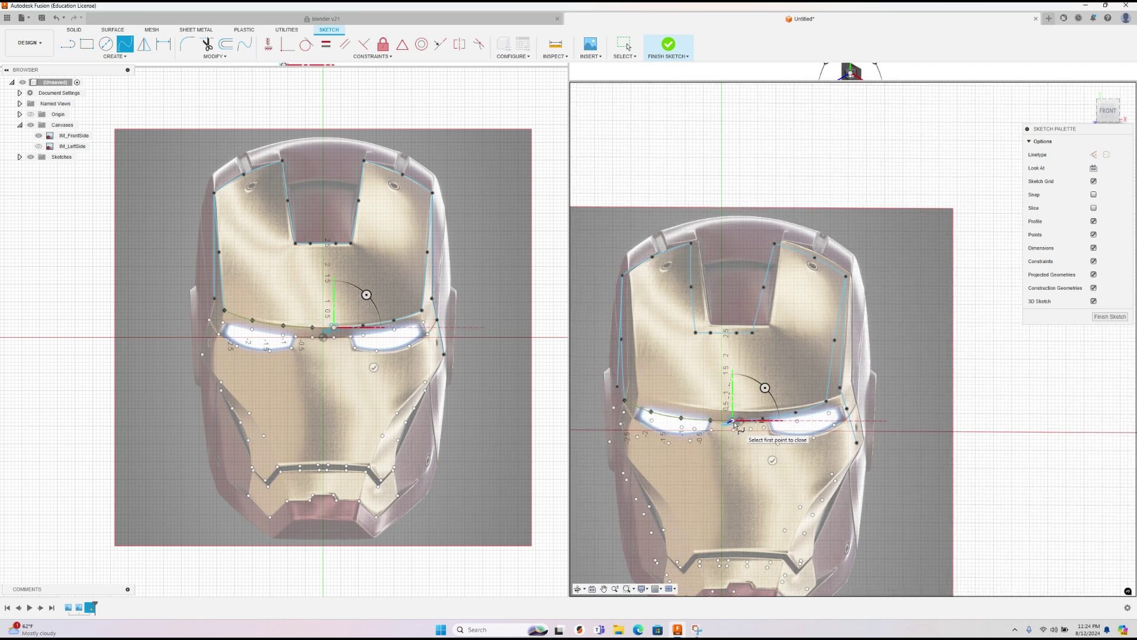
click(773, 460)
right_click(911, 386)
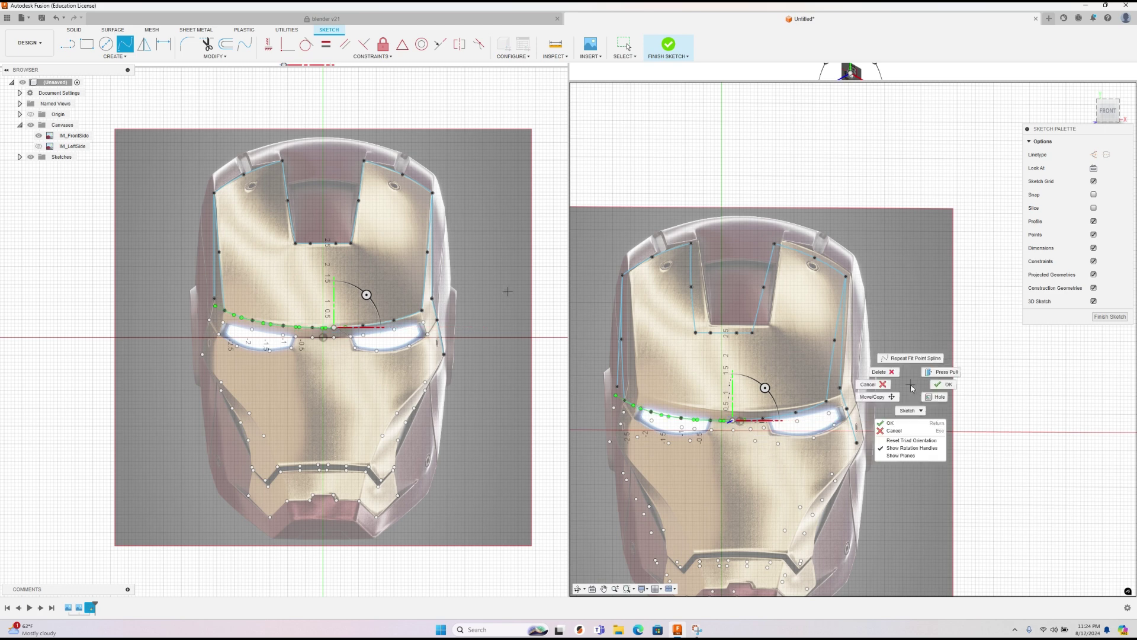
click(934, 387)
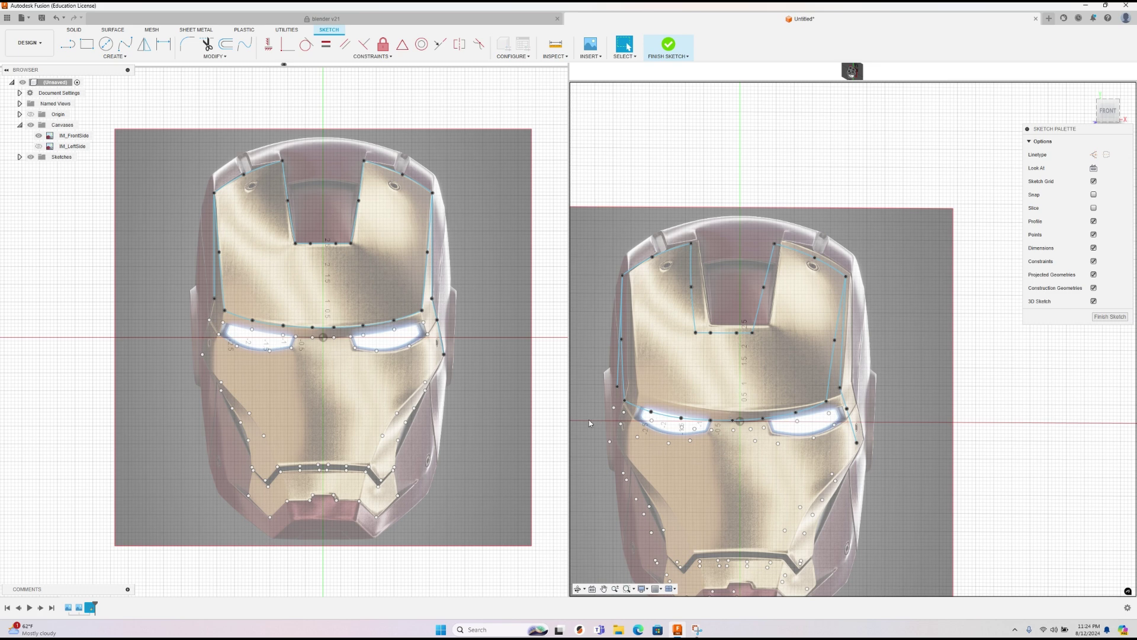
Step: Delete the spline just drawn along the left half of the brow
click(699, 420)
key(Delete)
right_click(659, 378)
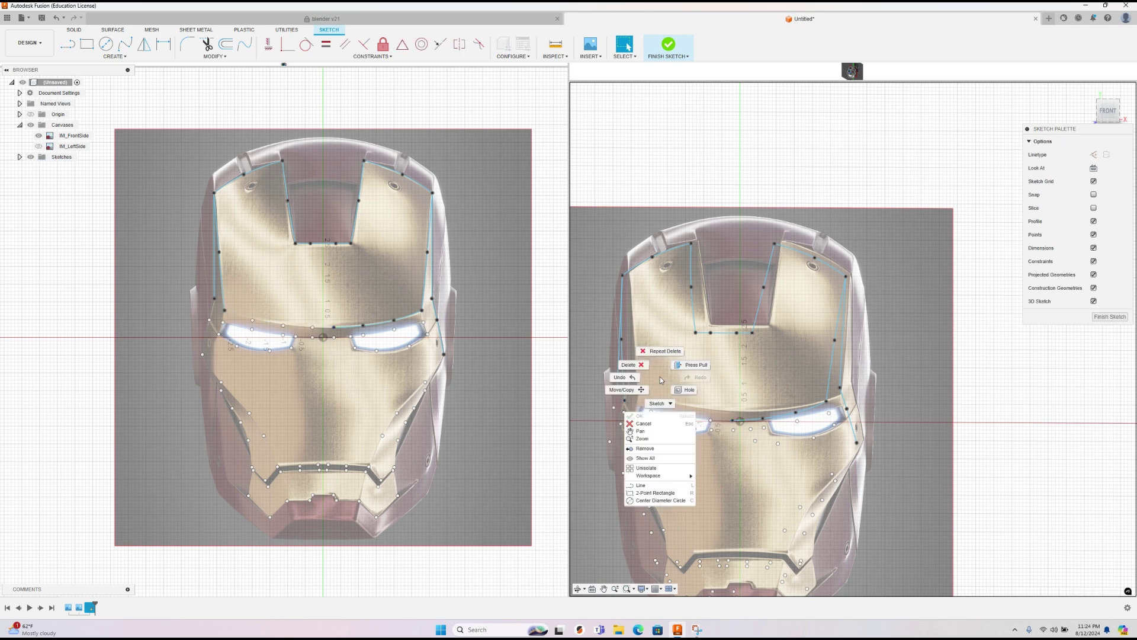
click(653, 381)
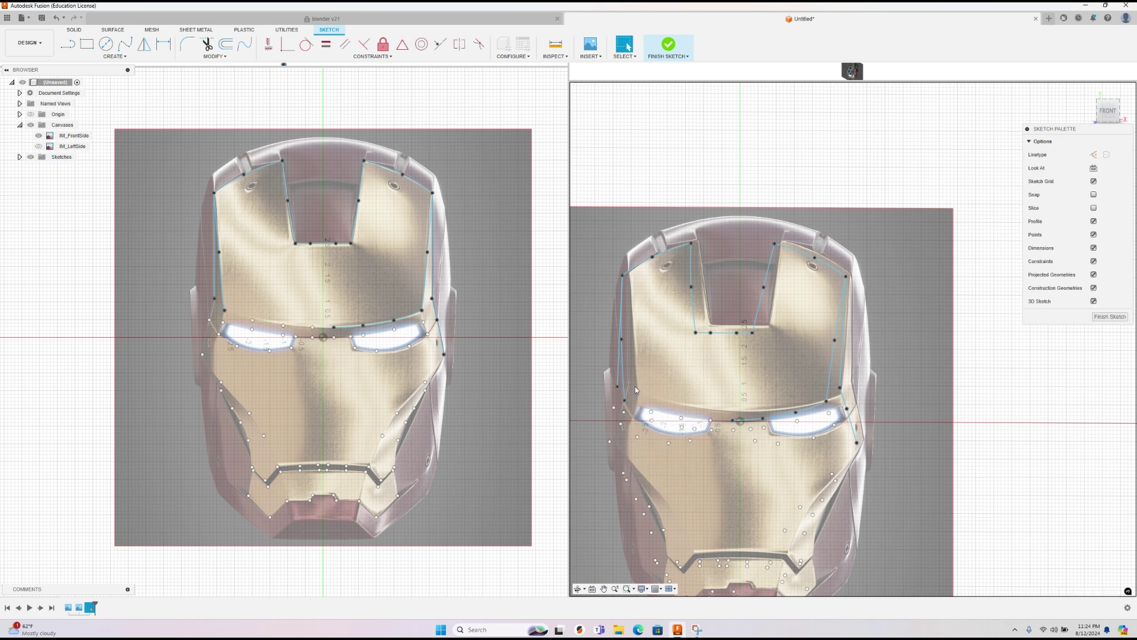
Step: Try to draw a three-point spline from the left brow corner to the point above the left eye's inner half
click(127, 46)
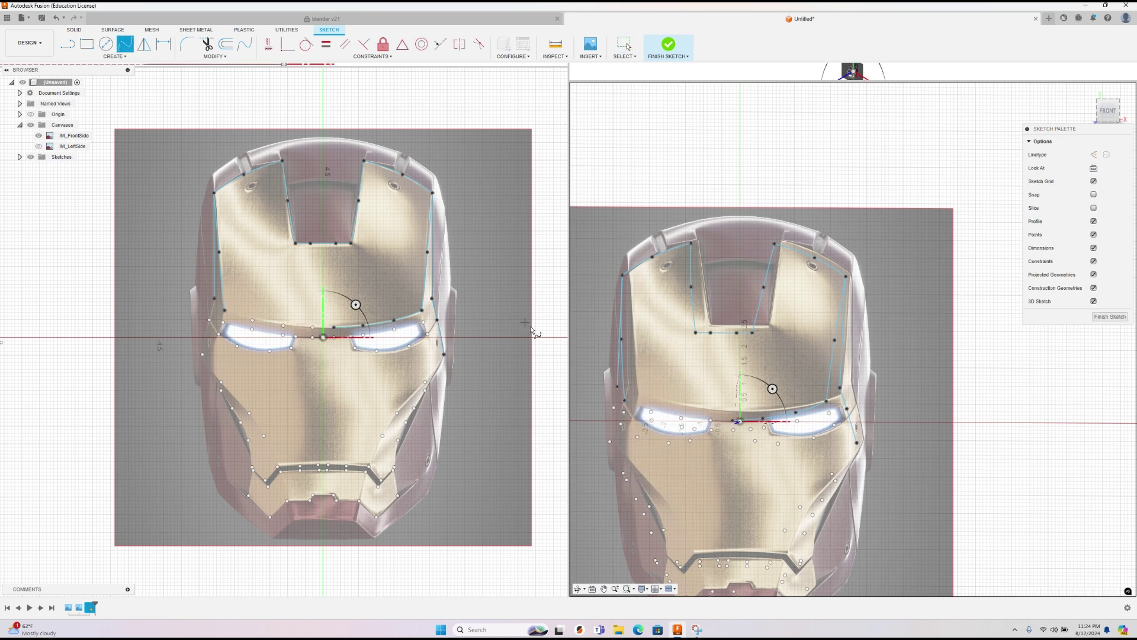
click(625, 400)
click(651, 411)
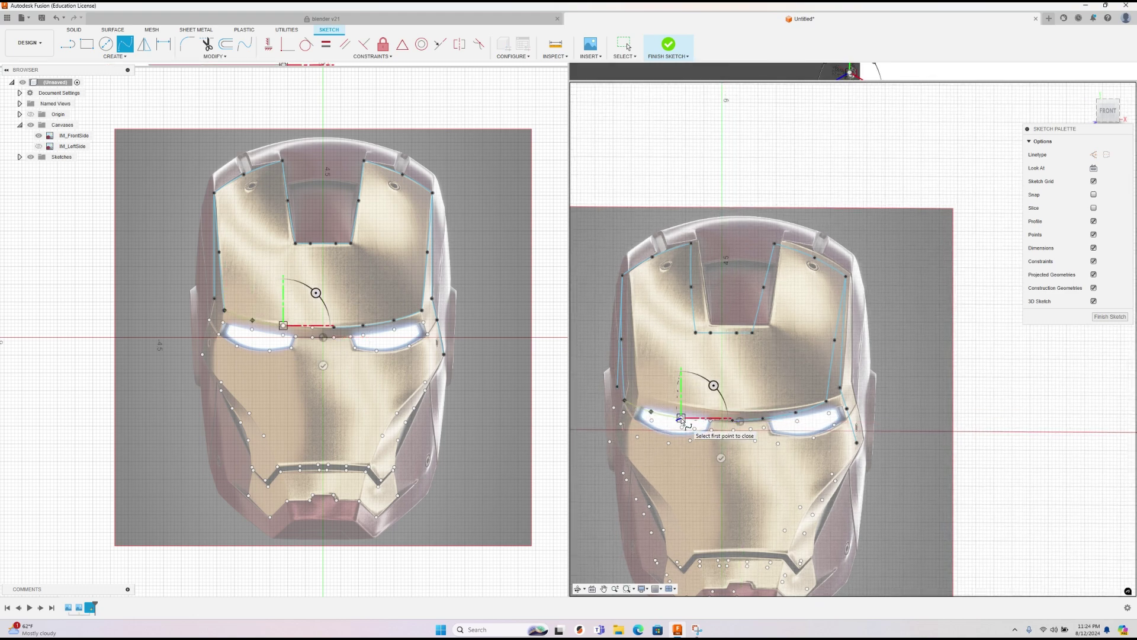
right_click(681, 419)
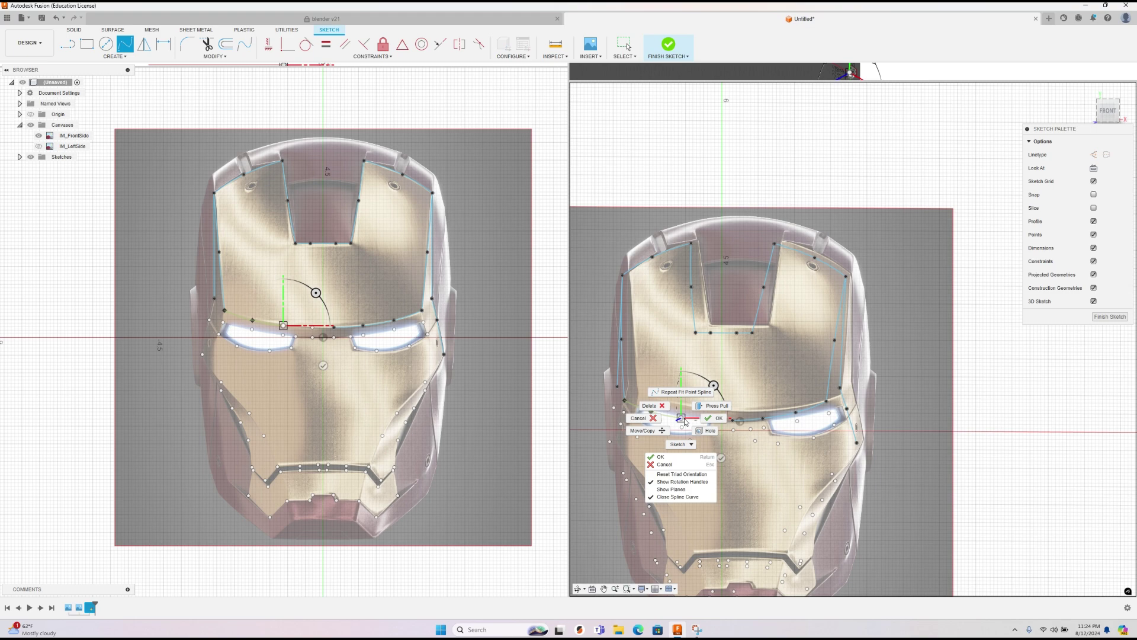
click(715, 418)
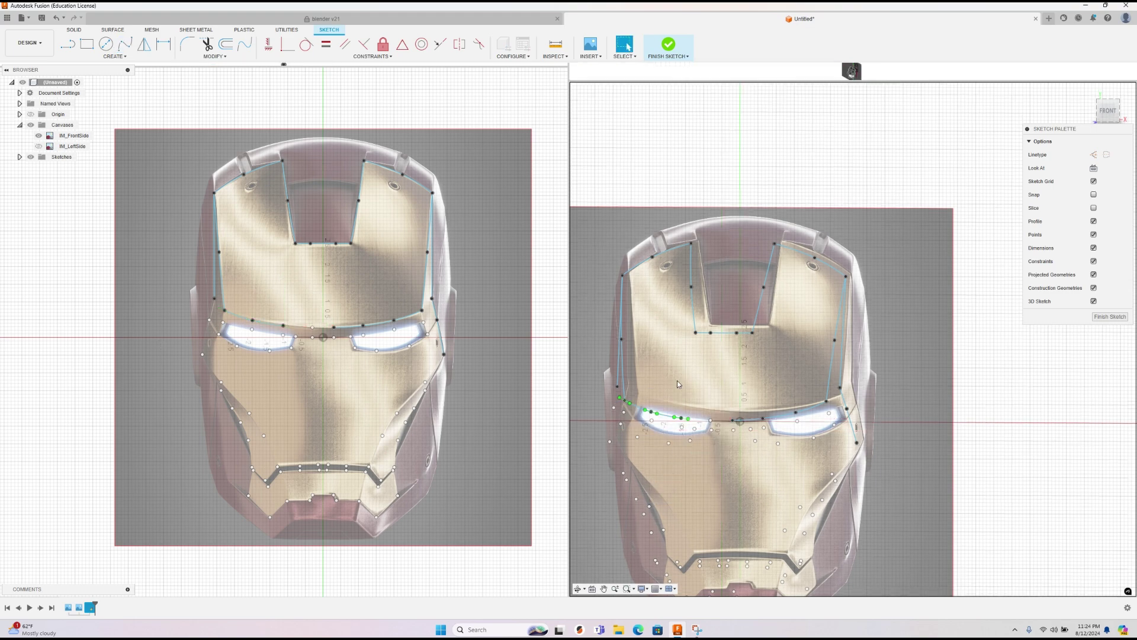
right_click(674, 381)
click(654, 374)
Step: Try again to trace the outer part of the left brow with a three-point fit point spline
click(125, 43)
click(740, 421)
click(772, 388)
click(627, 402)
click(651, 411)
click(681, 418)
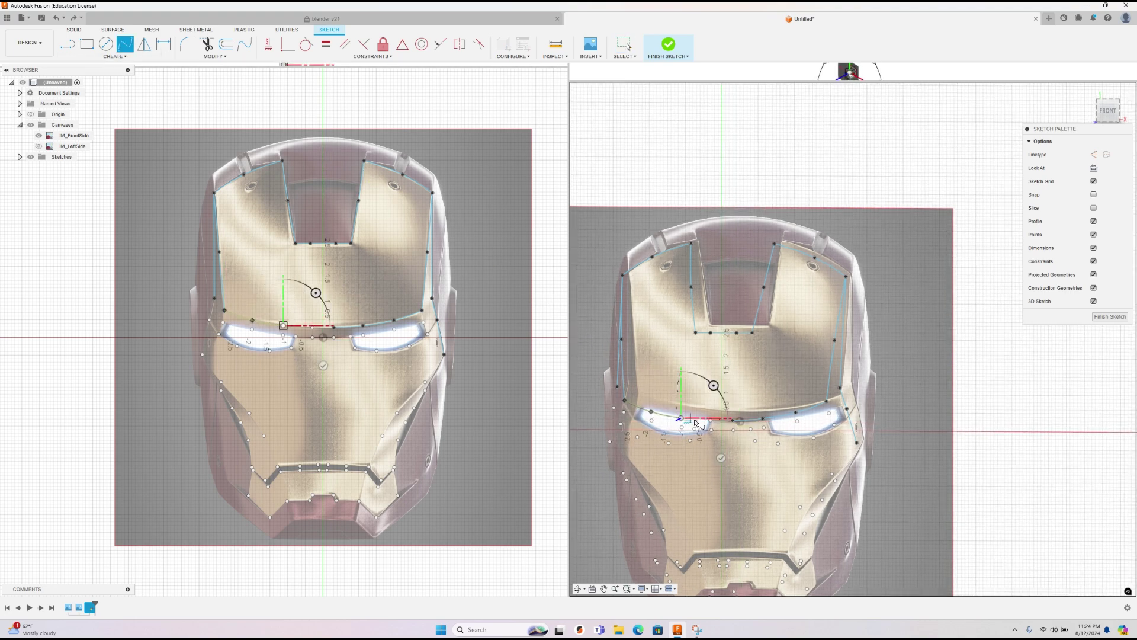
right_click(716, 424)
click(719, 401)
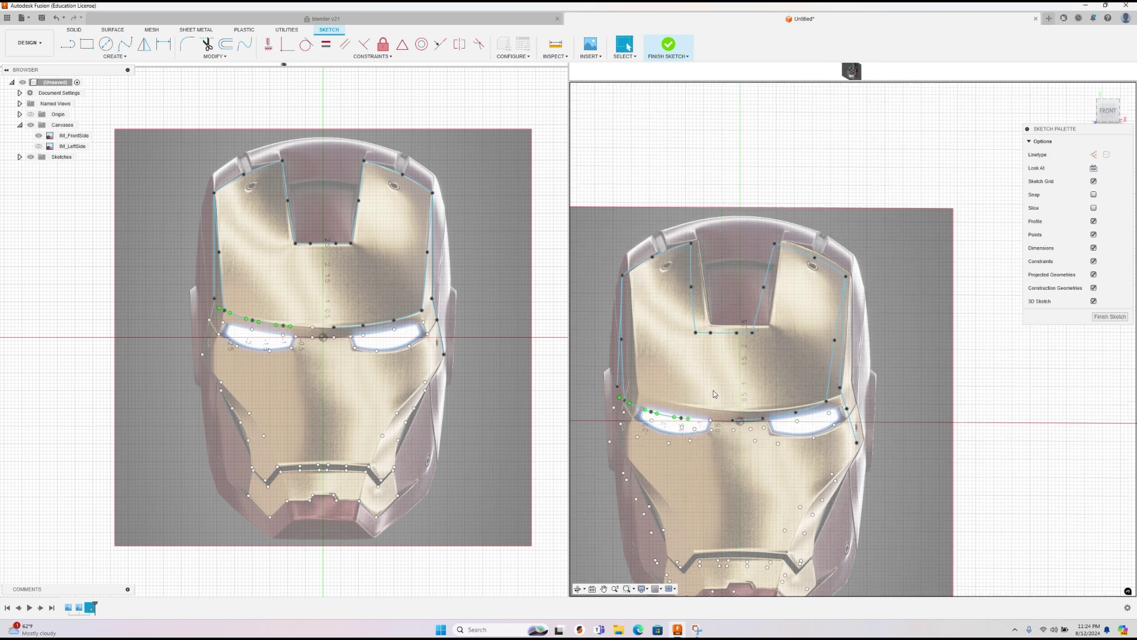
Step: Try to bridge the centre of the brow with a short spline to the right brow line's inner end
right_click(614, 297)
click(614, 272)
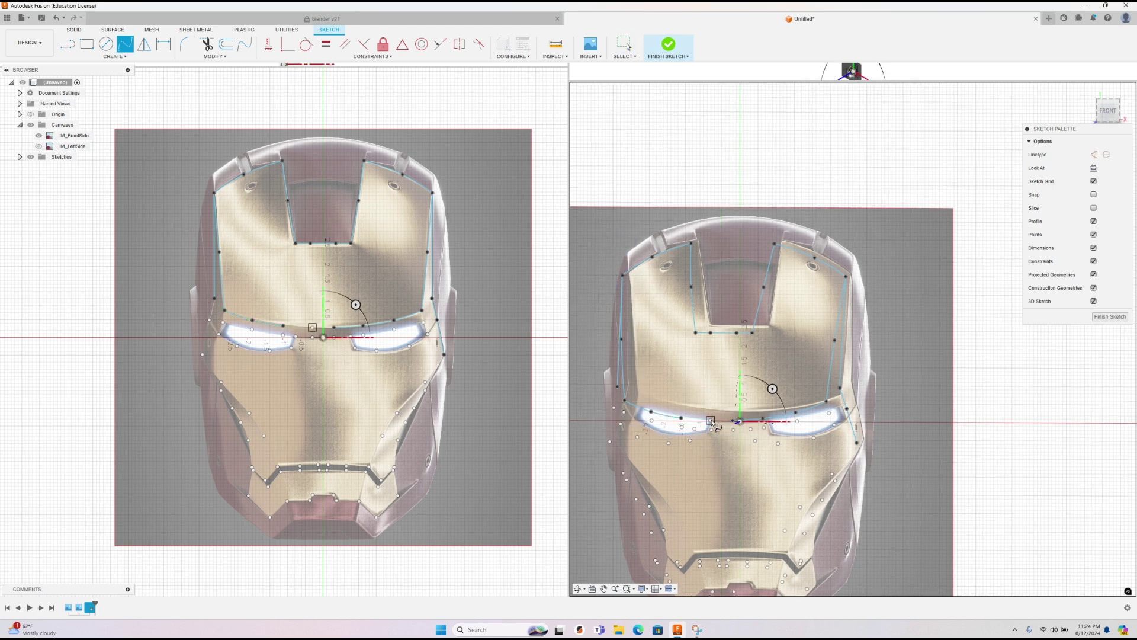
click(733, 420)
key(Escape)
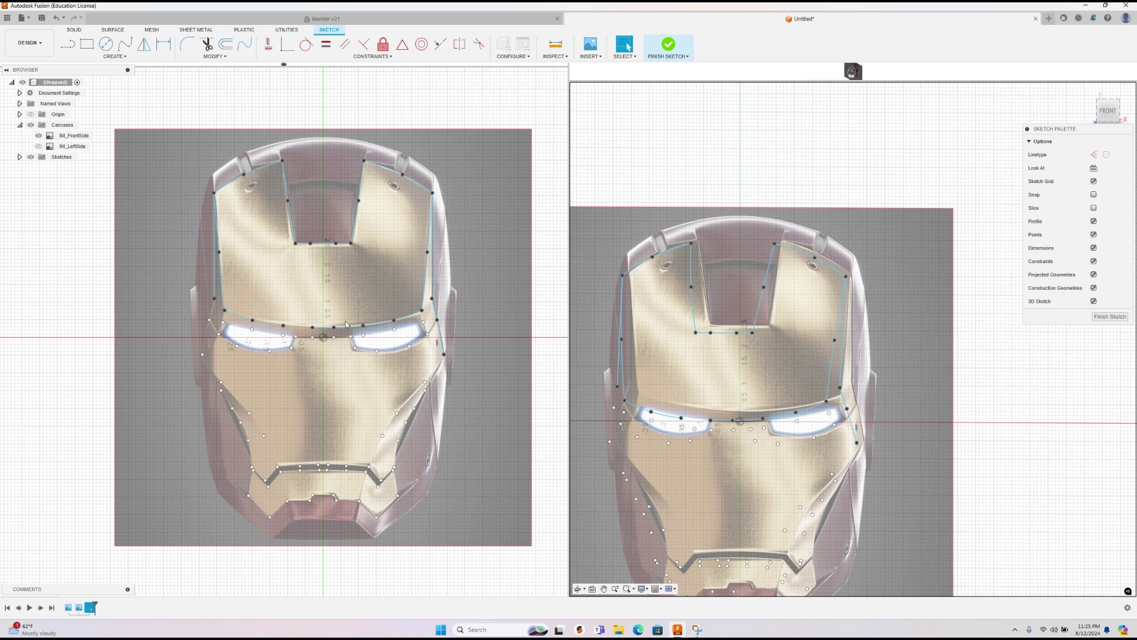
Step: Trace the left half of the brow with a four-point spline from the left brow corner to the last point before the centre
click(125, 43)
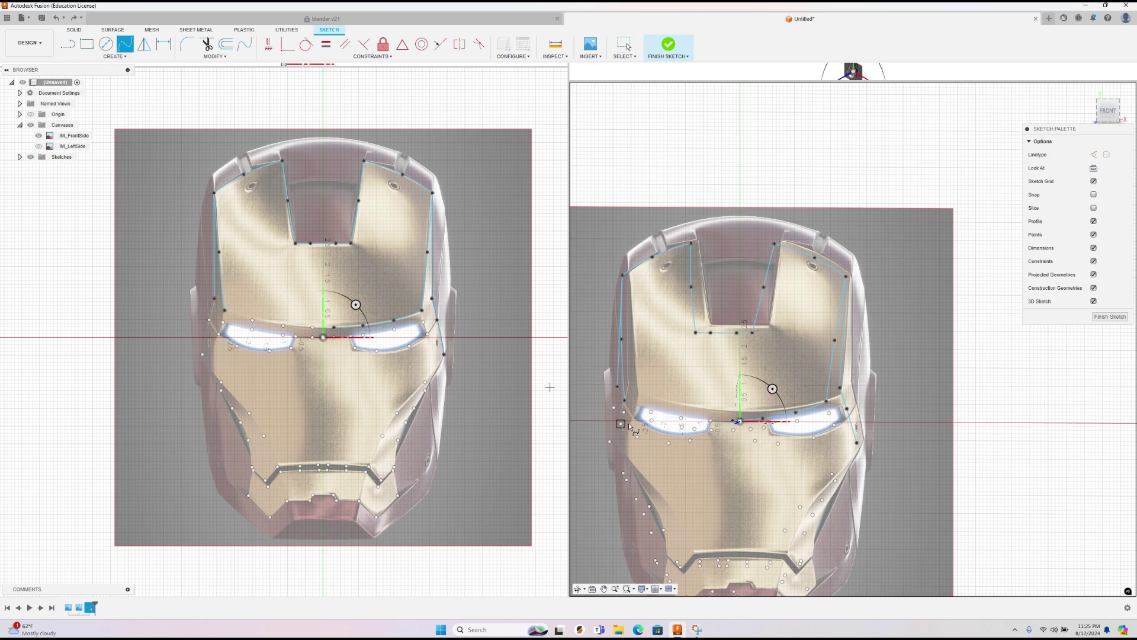
click(624, 401)
click(651, 411)
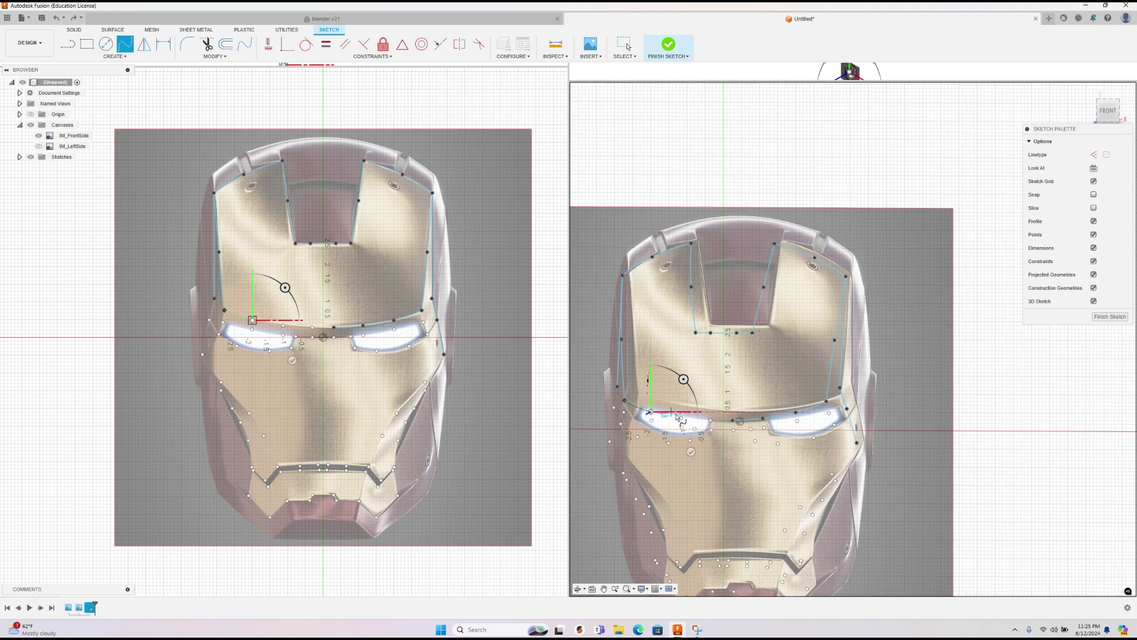
click(681, 418)
click(711, 419)
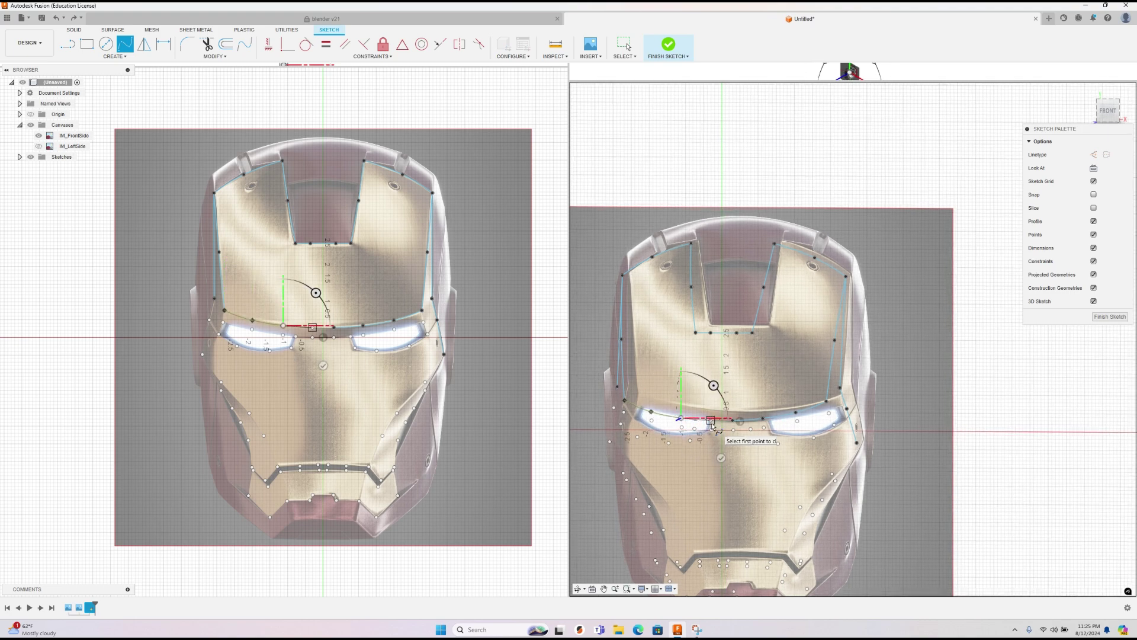
click(712, 422)
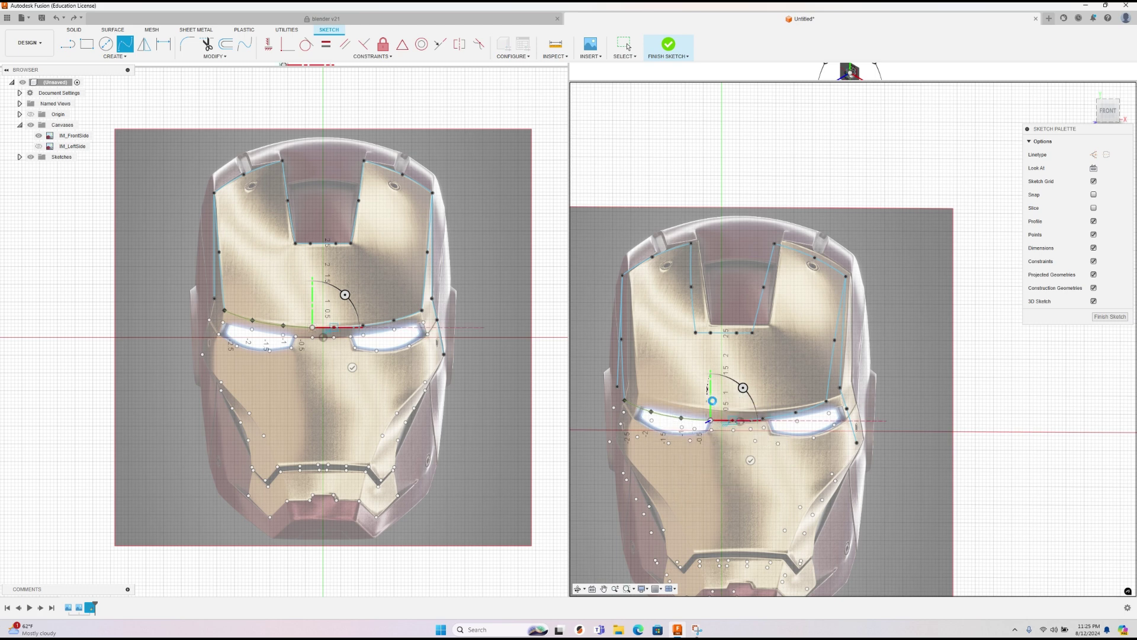
right_click(713, 401)
Step: Join the left and right brow lines with a short two-point spline across the centre
click(713, 377)
click(711, 420)
click(732, 420)
right_click(737, 413)
click(770, 412)
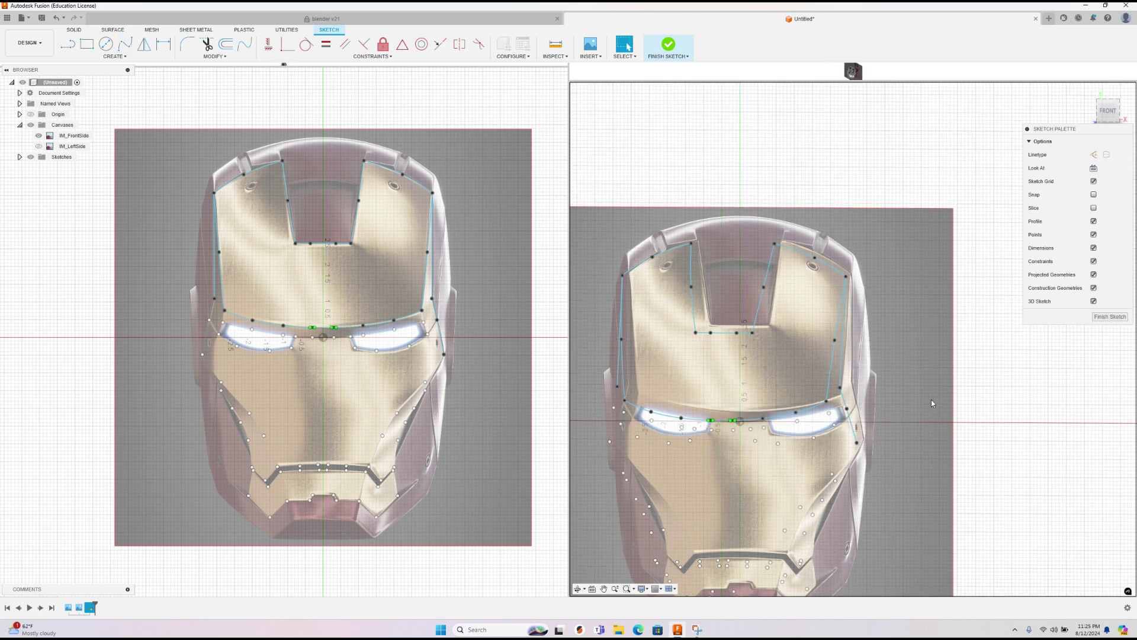
Step: Draw a spline from the side point beside the right eye to the eye's lower outer corner
right_click(852, 397)
click(853, 374)
click(846, 409)
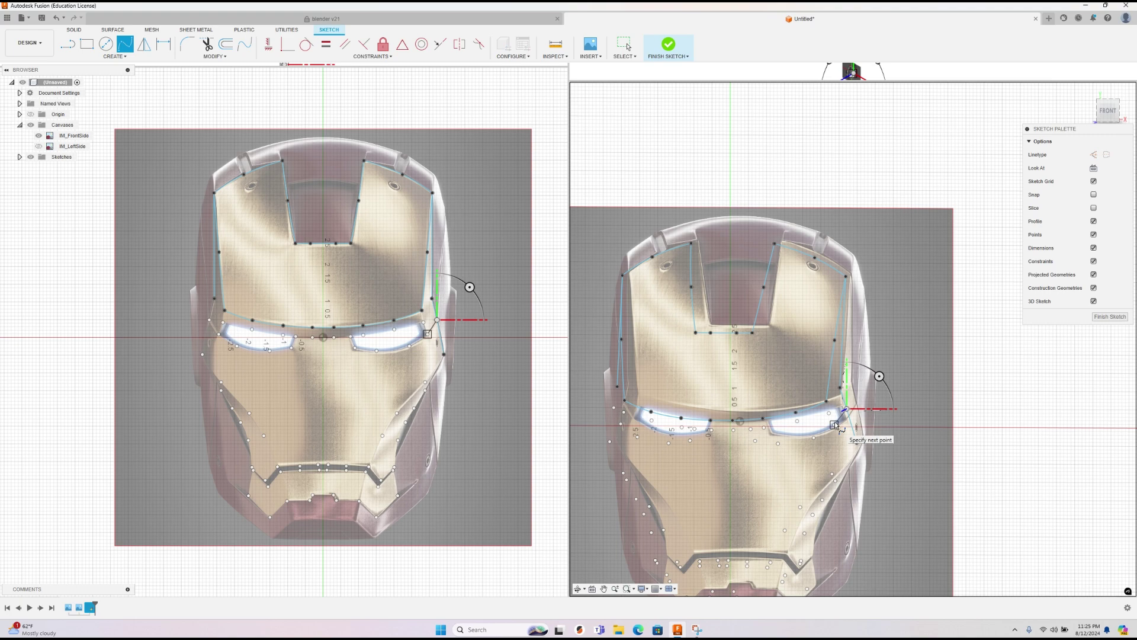
right_click(835, 425)
click(847, 405)
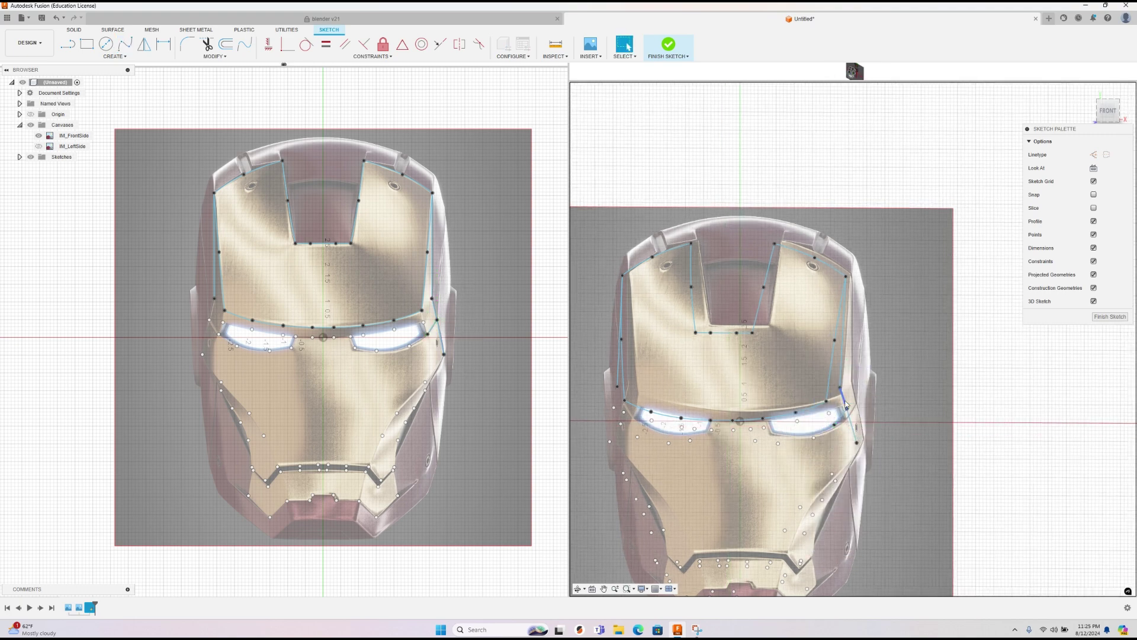
Step: Link the right eye's lower outer corner to its upper outer point and on to the right brow corner with two short splines
key(Return)
click(832, 421)
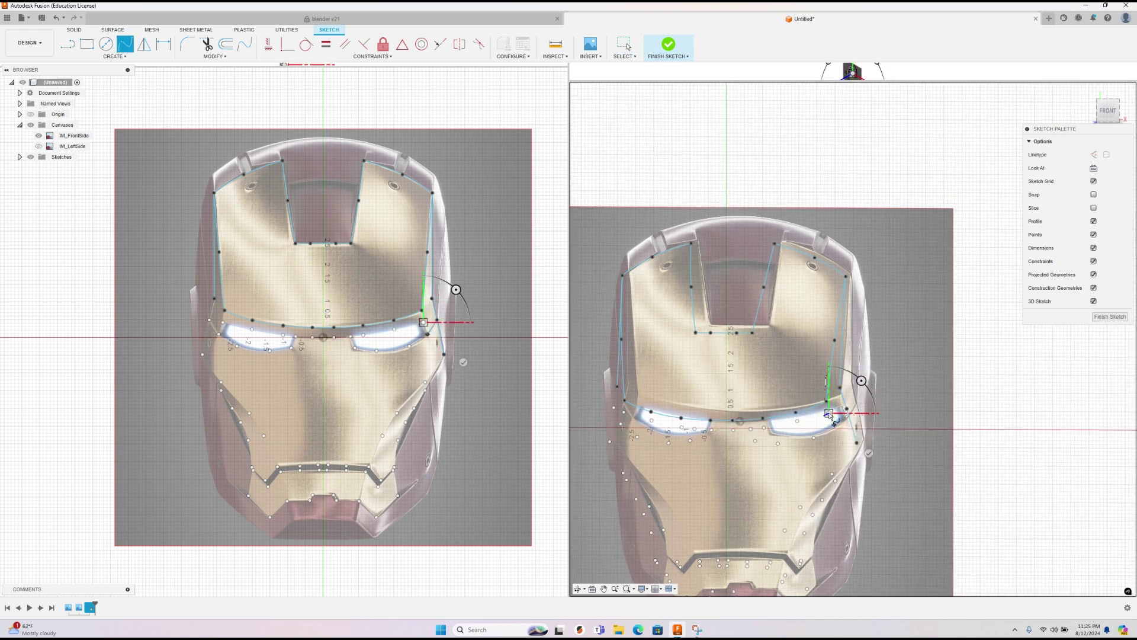
right_click(833, 416)
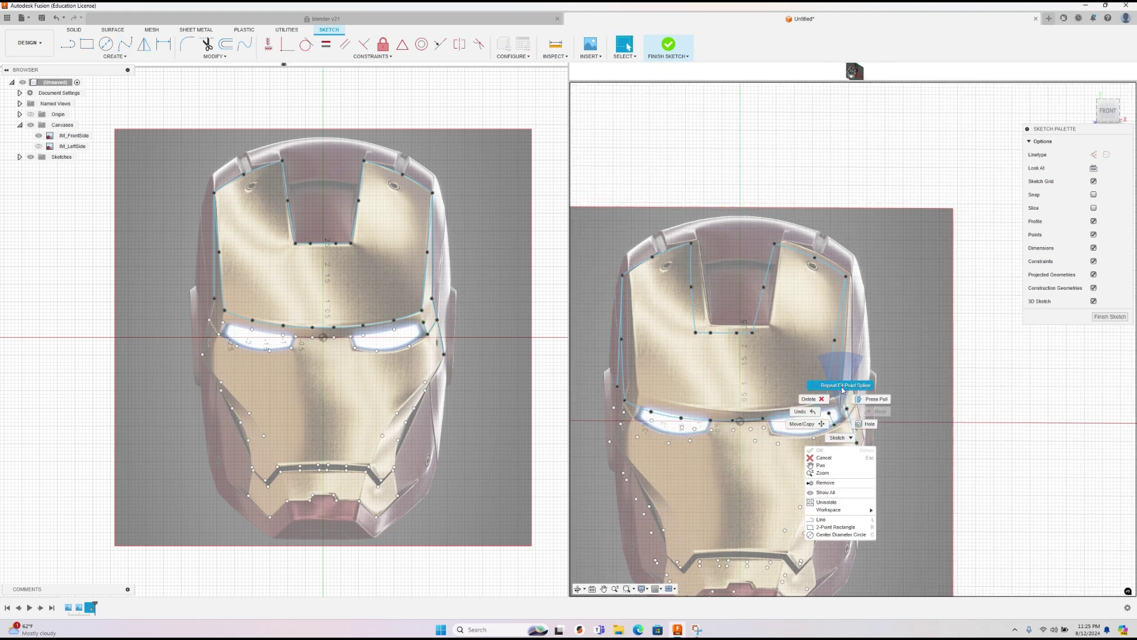
click(840, 385)
click(826, 401)
right_click(826, 404)
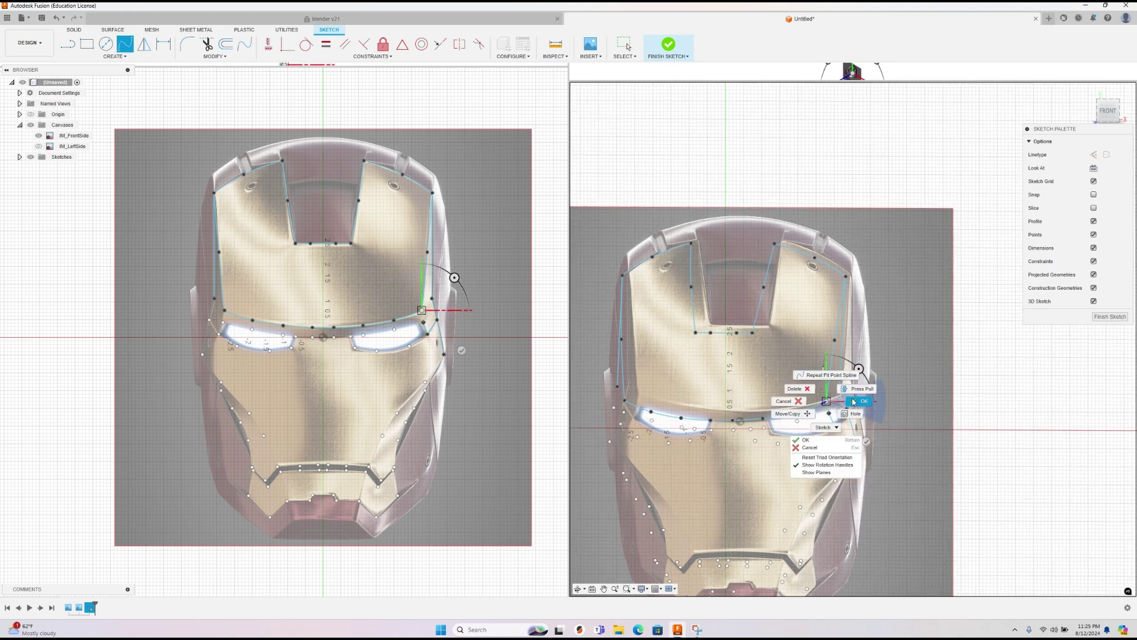
click(864, 430)
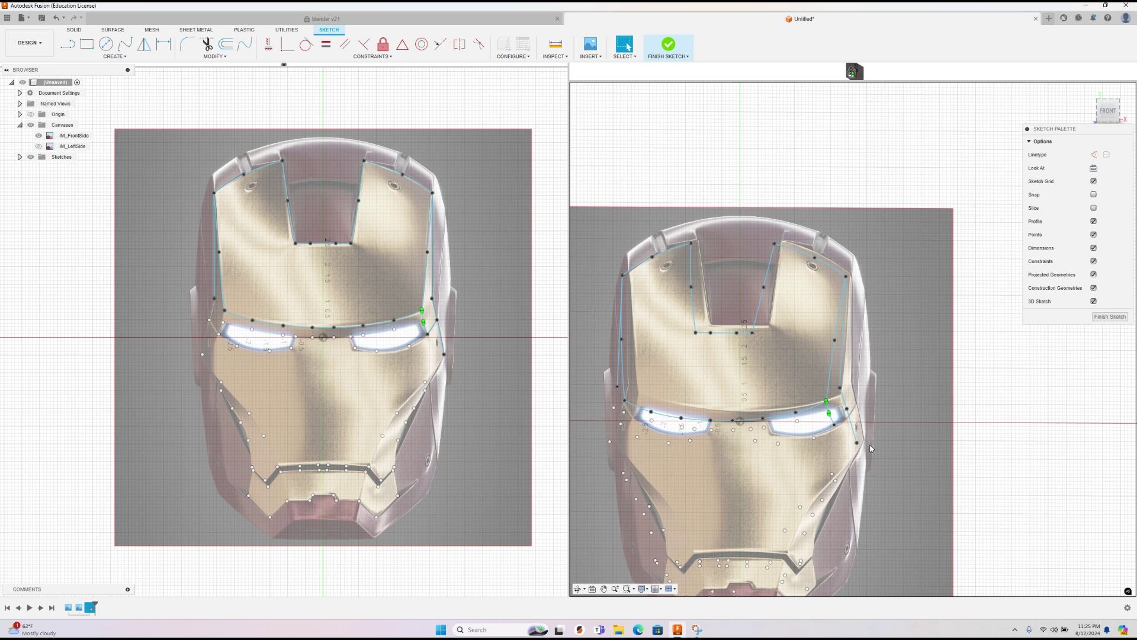
Step: Trace the right eye's lower edge with a fit point spline from its lower outer corner to its lower inner corner
right_click(806, 444)
click(803, 414)
click(816, 438)
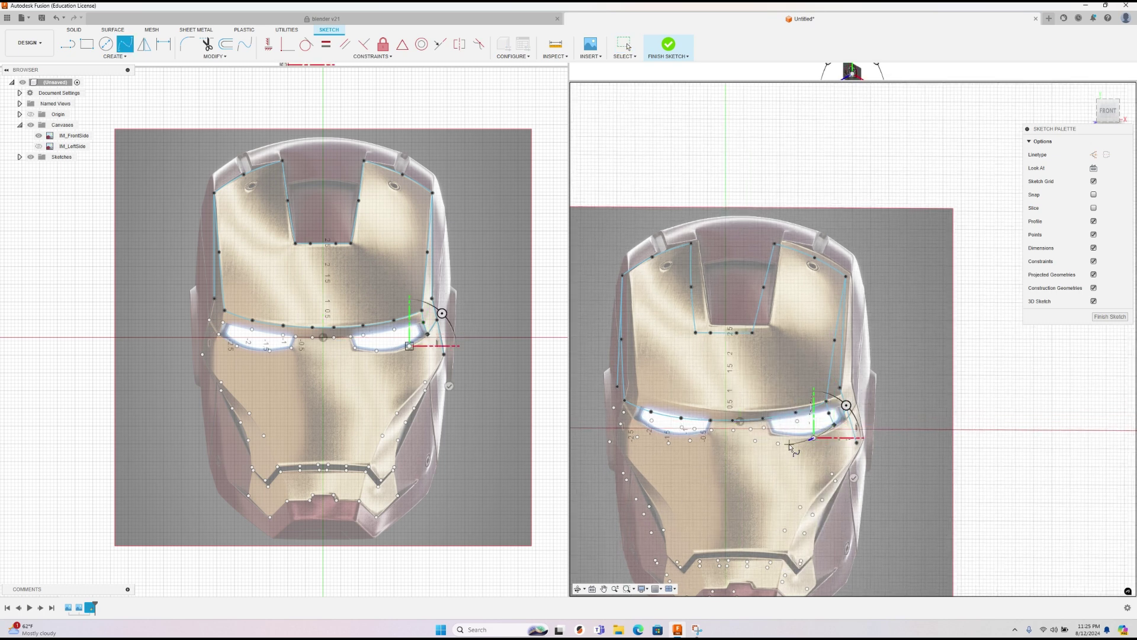
click(776, 446)
right_click(756, 444)
click(748, 477)
Step: Trace the right eye's upper edge with a spline from its upper outer point to its upper inner point
right_click(770, 441)
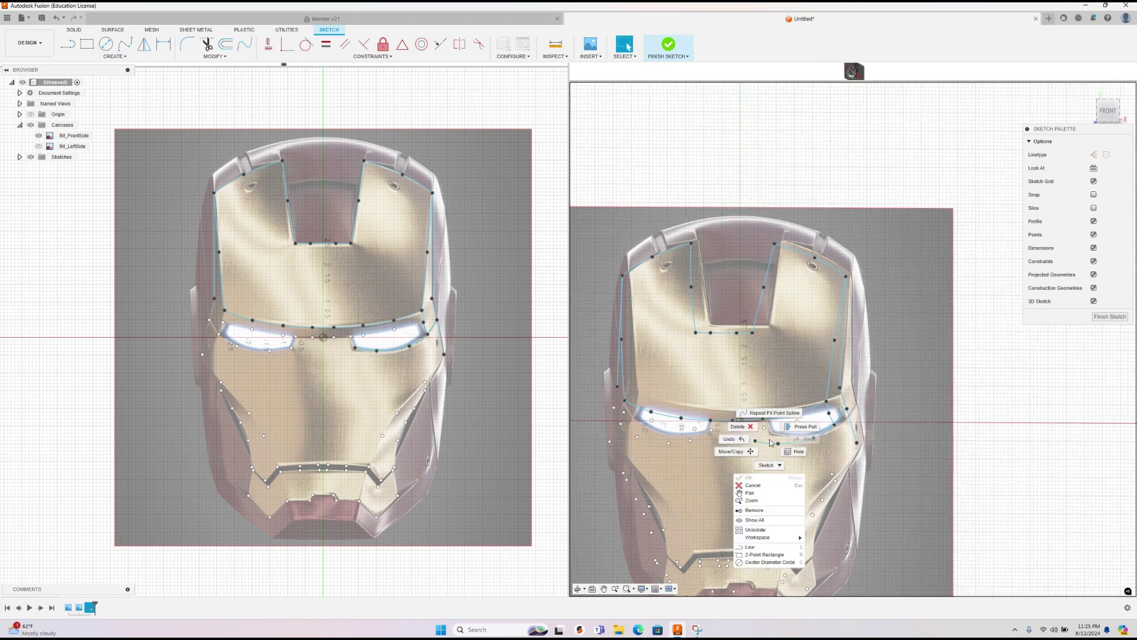
click(770, 412)
click(739, 422)
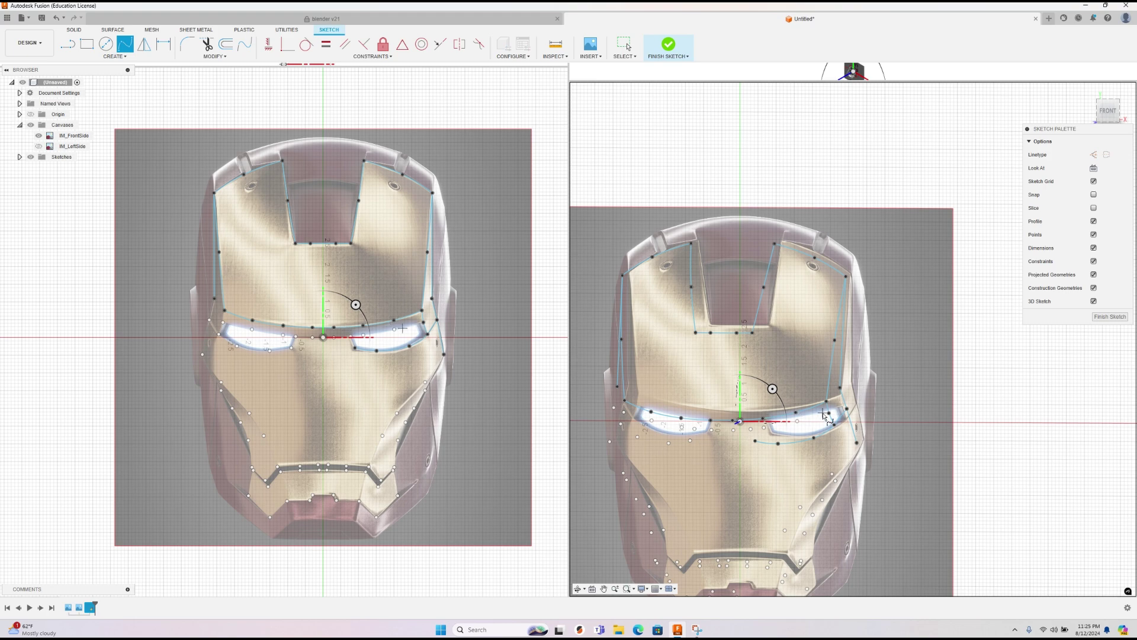
click(796, 421)
click(764, 427)
click(751, 429)
right_click(751, 429)
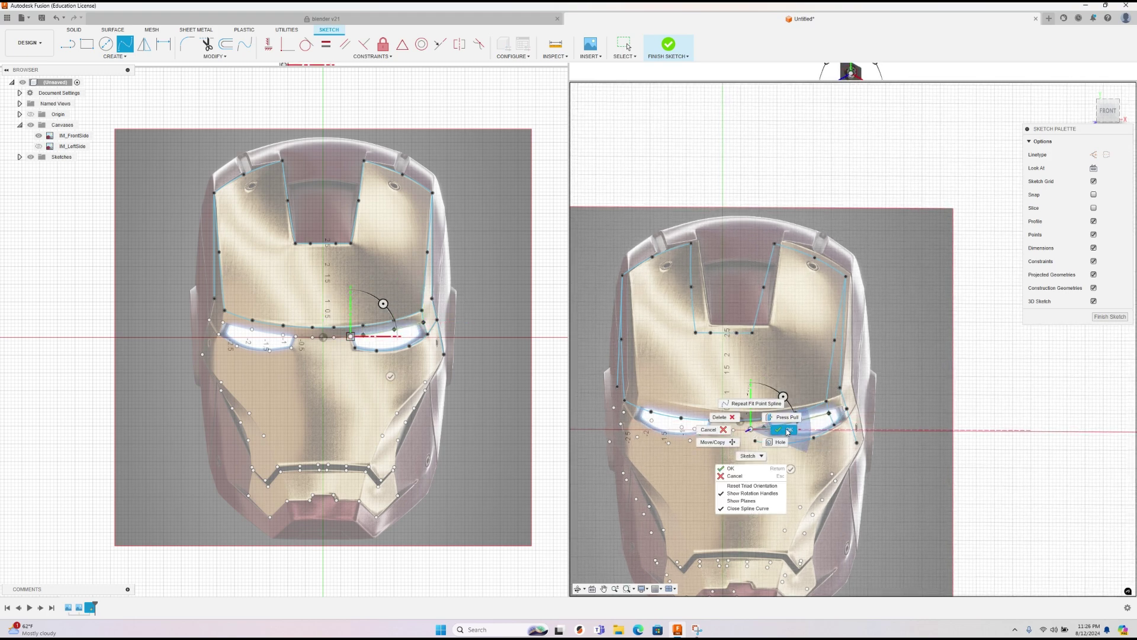
click(786, 430)
Step: Close the right eye's inner end with a short spline between its upper and lower inner points
right_click(746, 443)
click(757, 412)
click(756, 441)
right_click(757, 442)
key(Return)
Step: Draw a four-point spline across the nose bridge from the right eye's upper inner point to the left eye's upper inner point
right_click(740, 441)
click(739, 398)
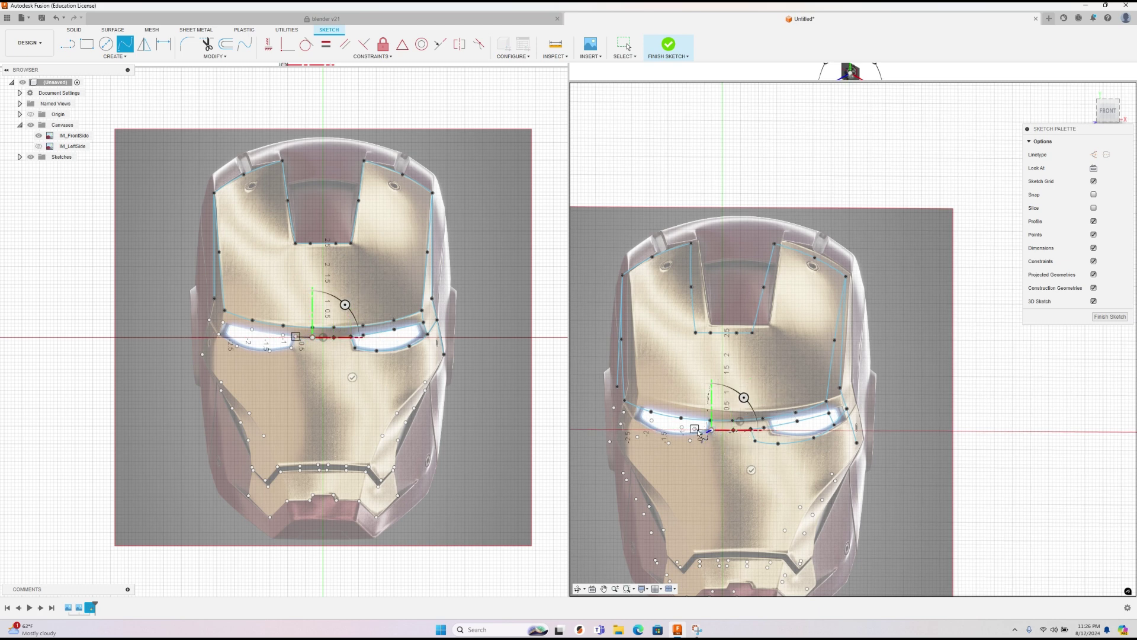
click(697, 430)
right_click(697, 431)
click(711, 438)
Step: Close the left eye's inner end with a short spline between its upper and lower inner points
right_click(691, 456)
click(691, 402)
click(694, 430)
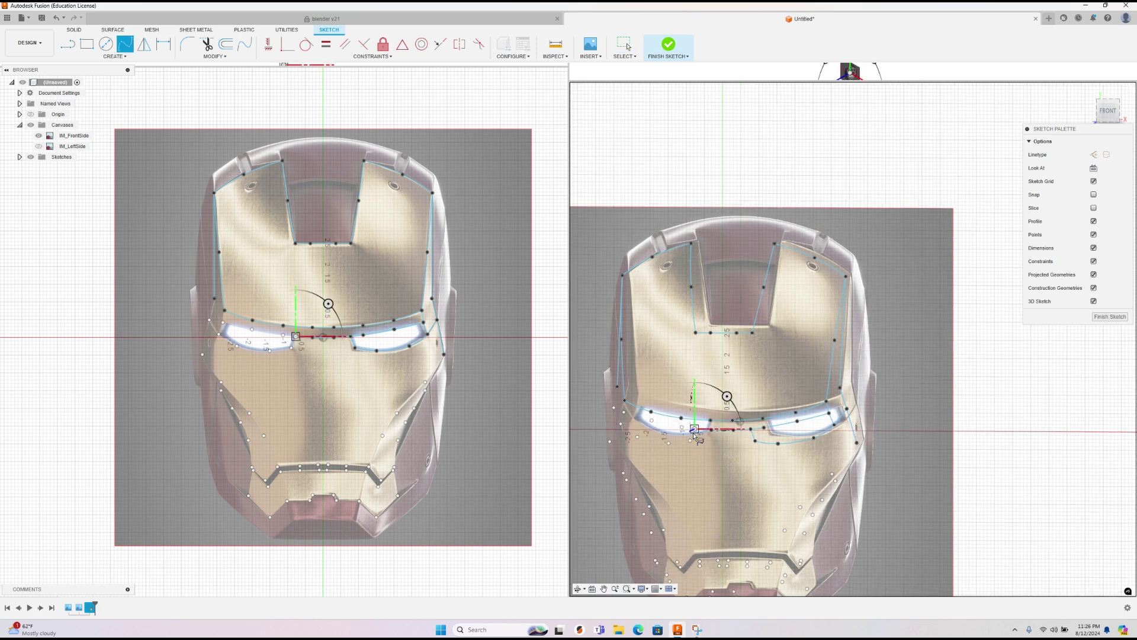
right_click(690, 441)
click(719, 444)
Step: Trace the left eye's lower edge with a spline from its lower inner corner to its lower outer corner
right_click(691, 439)
key(Escape)
drag(677, 444, 641, 439)
click(639, 438)
click(621, 424)
right_click(622, 426)
click(651, 428)
Step: Trace the left eye's upper edge with a spline from its upper inner point to its upper outer point
right_click(653, 454)
click(654, 407)
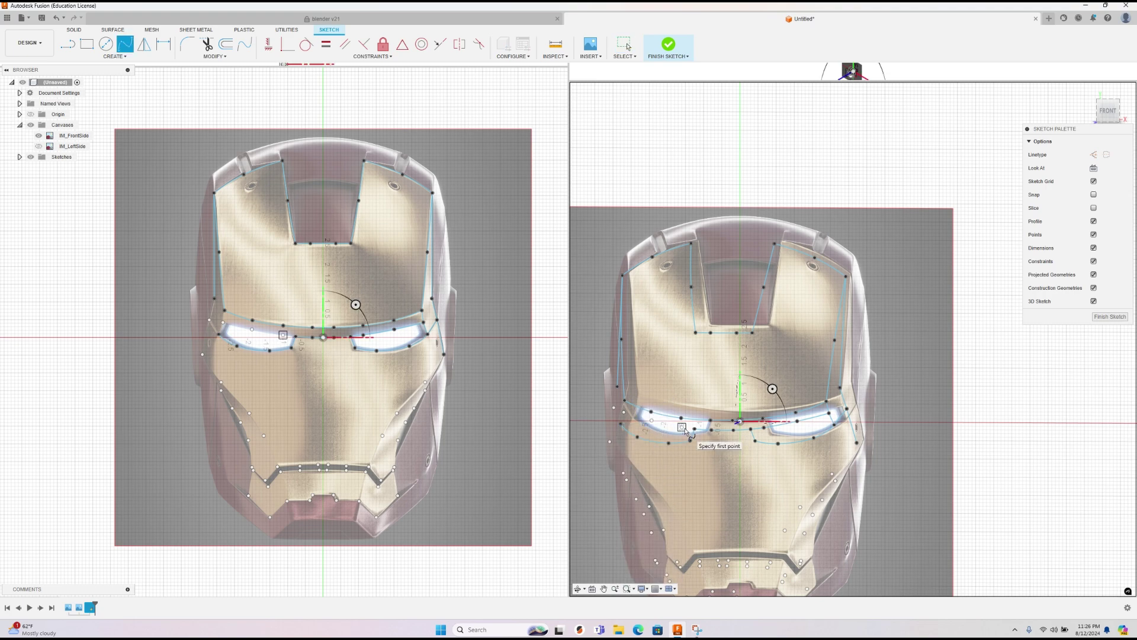
click(681, 428)
click(652, 420)
click(622, 413)
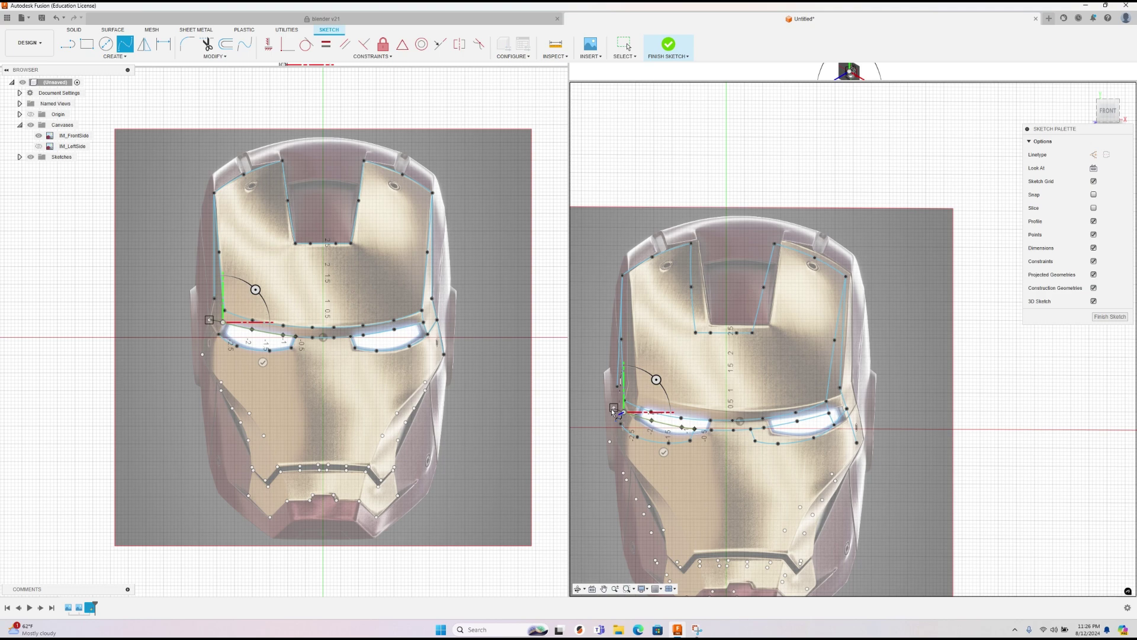
right_click(635, 419)
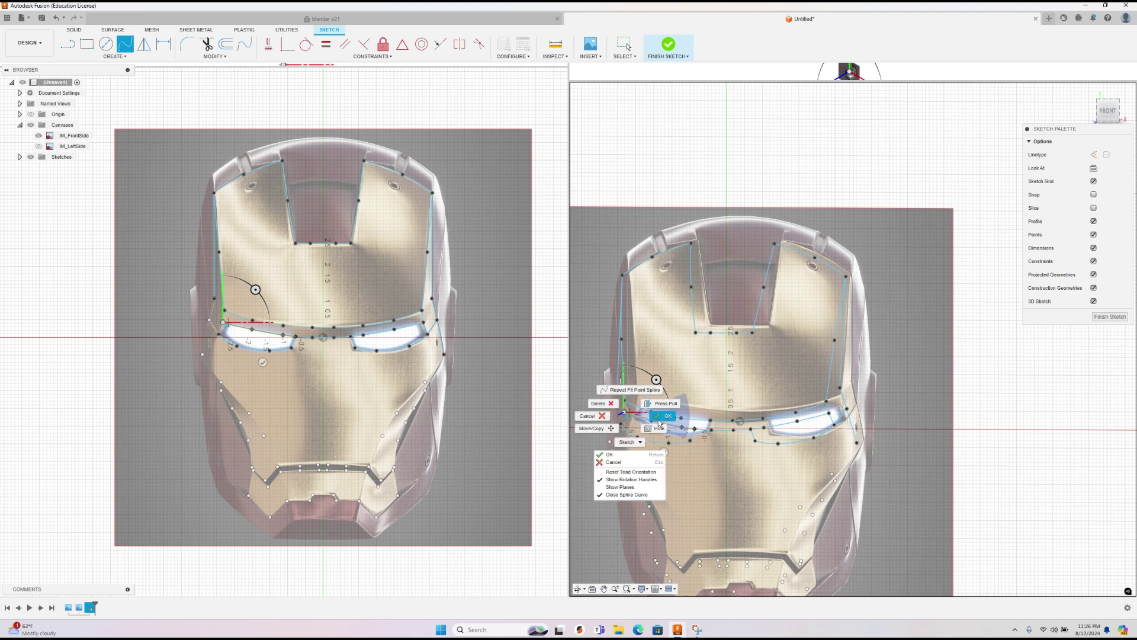
click(607, 454)
Step: Close the left eye's outer end with a short spline between its upper and lower outer points
right_click(637, 438)
click(632, 412)
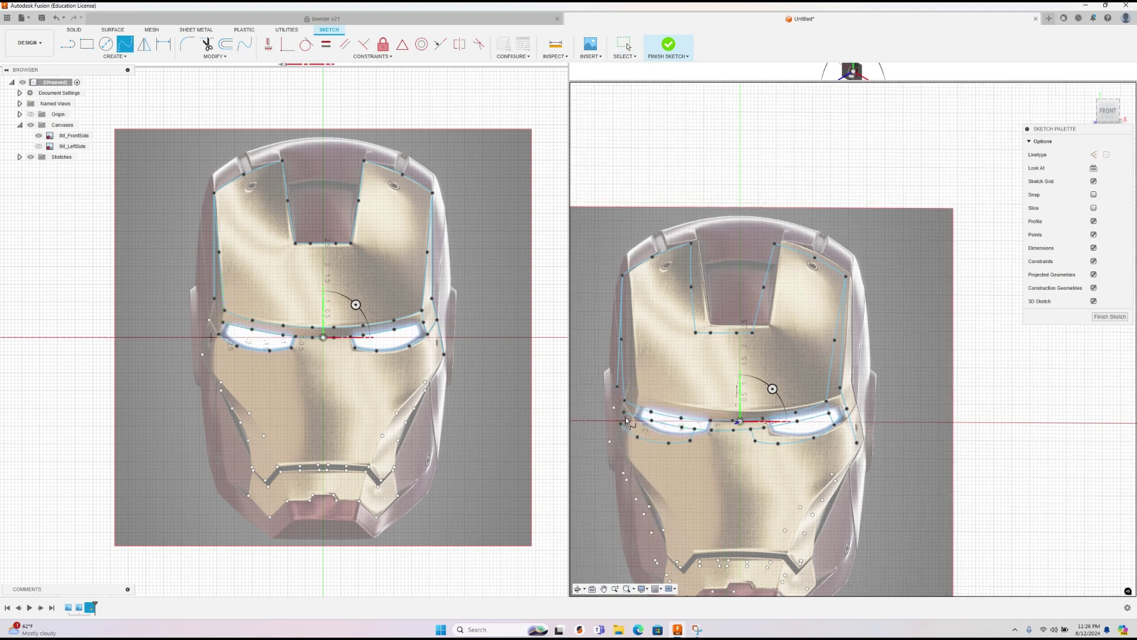
right_click(622, 426)
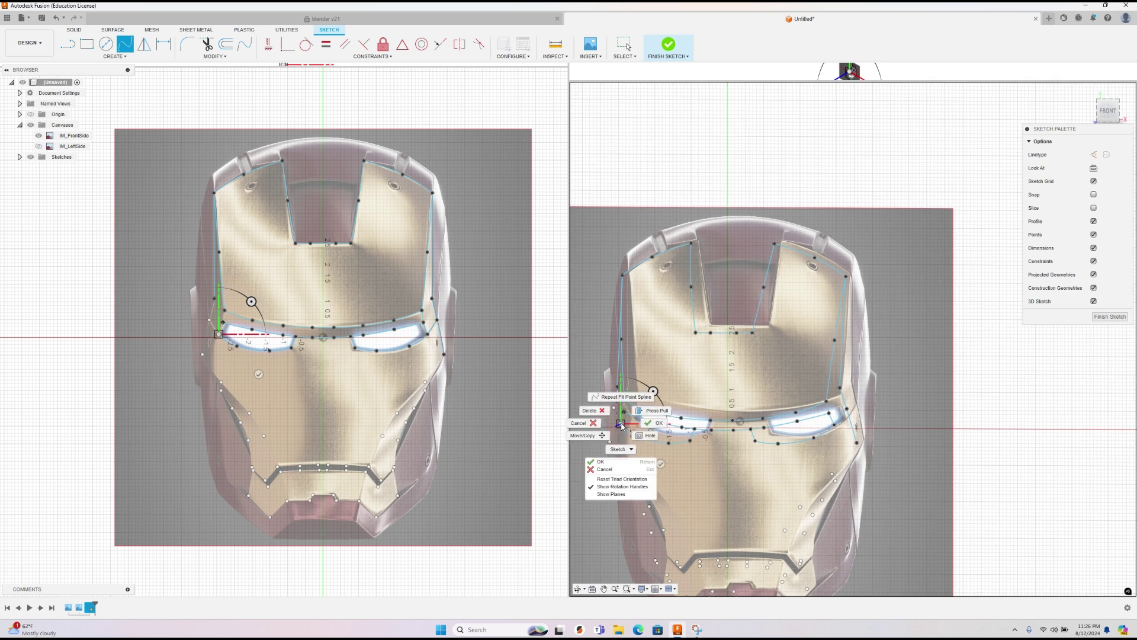
click(639, 421)
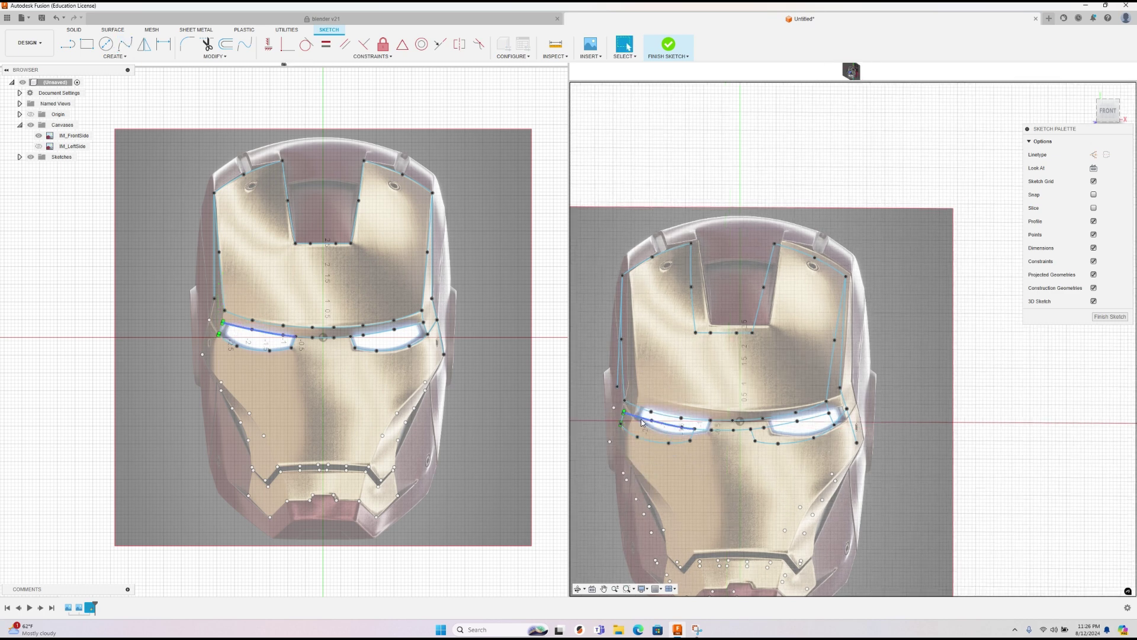
Step: Draw a short spline from the lower end of the left forehead side line to the side point beside the left eye
right_click(595, 414)
click(597, 386)
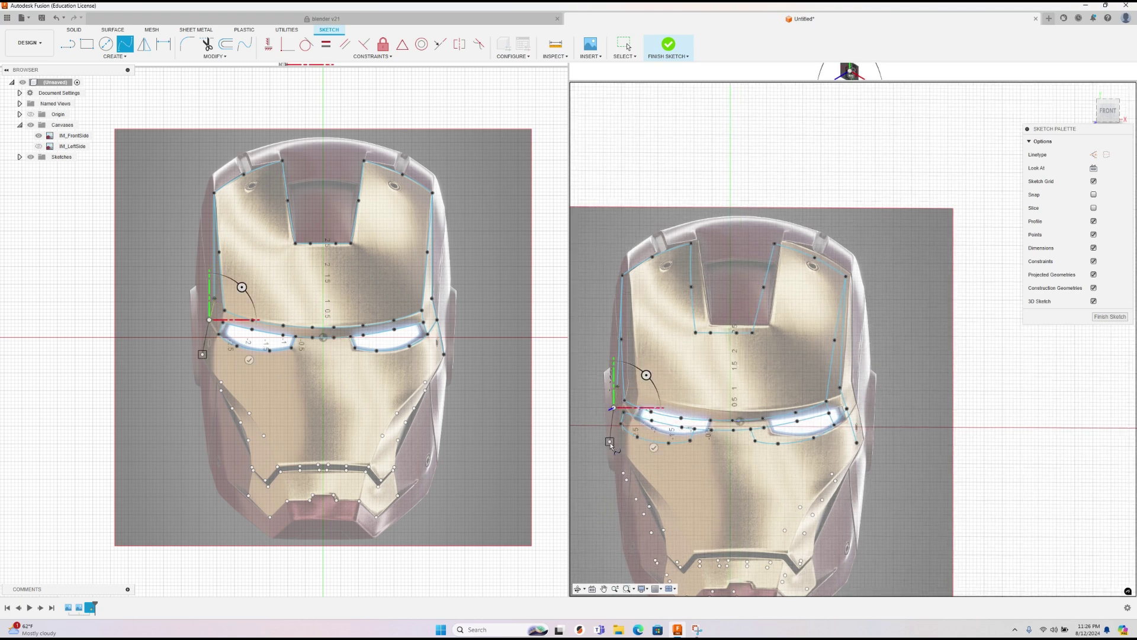
click(610, 441)
right_click(618, 418)
click(618, 418)
right_click(617, 418)
click(648, 416)
Step: Connect the side point beside the left eye to the eye's lower outer corner with a short spline
right_click(598, 416)
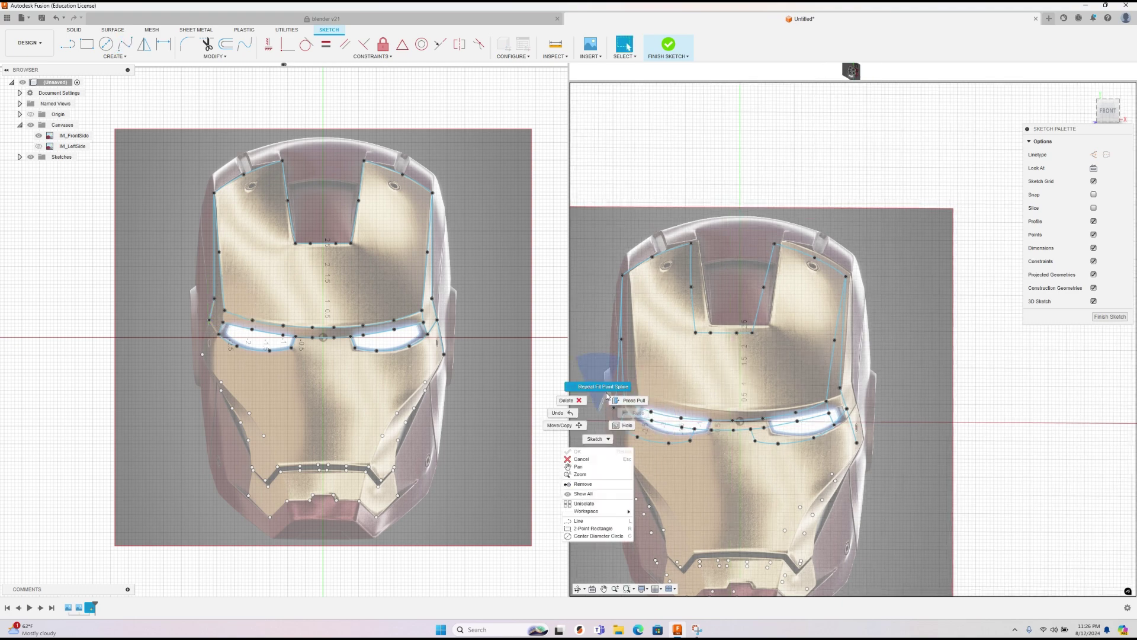
click(616, 388)
right_click(616, 408)
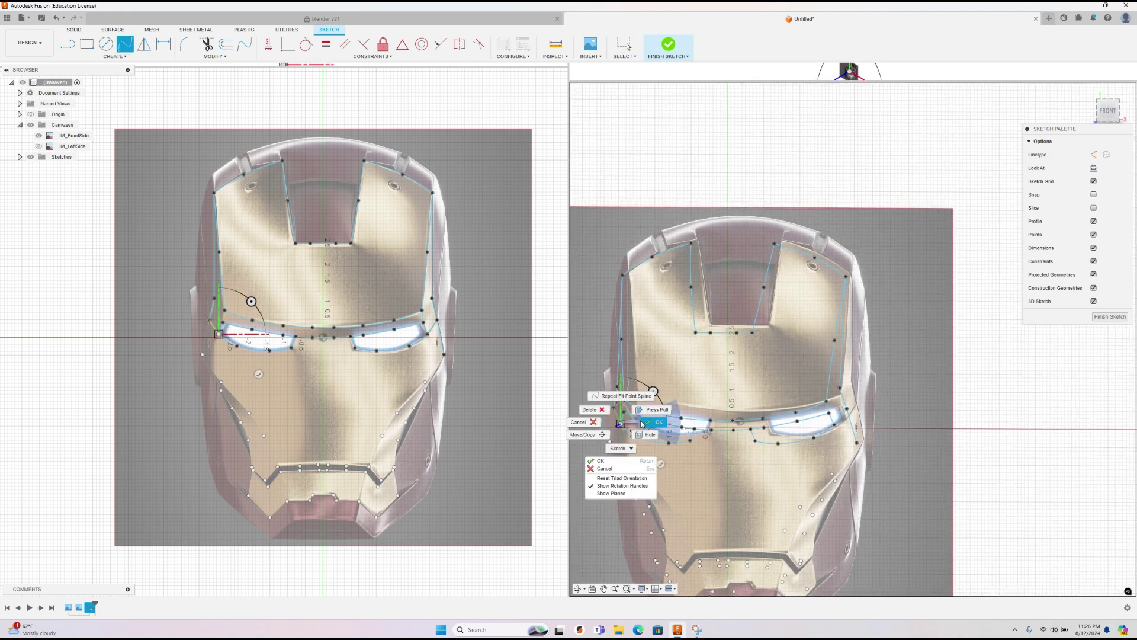
click(646, 408)
Step: Link the left brow corner to the left eye's upper outer point with a short spline
right_click(595, 407)
click(607, 394)
click(617, 388)
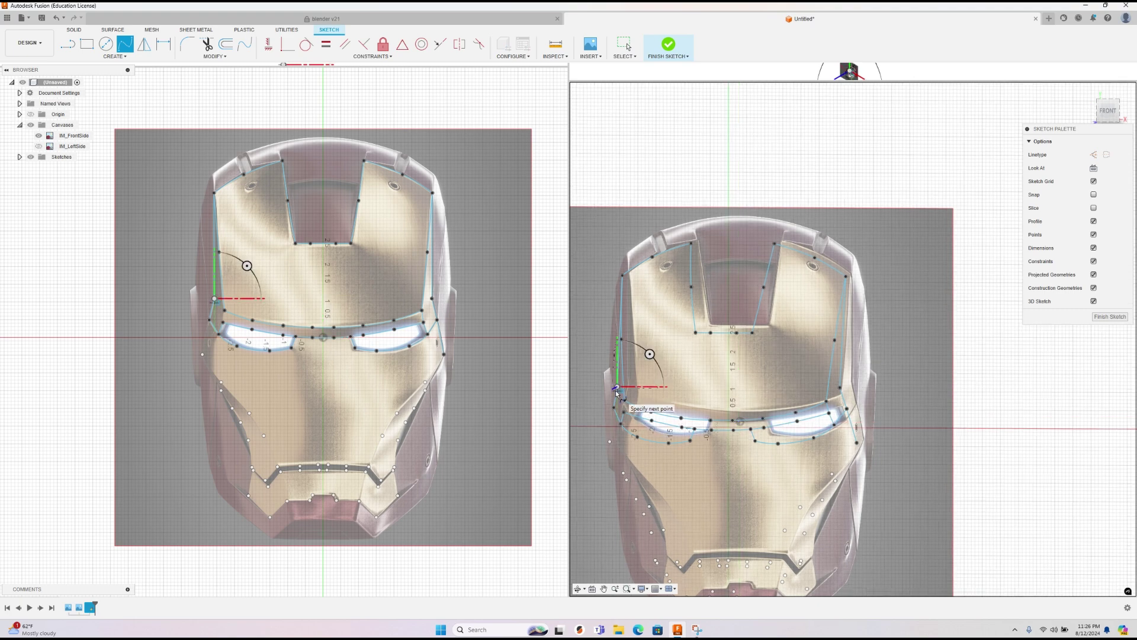
right_click(619, 393)
click(624, 403)
click(625, 402)
click(623, 411)
right_click(624, 412)
click(643, 415)
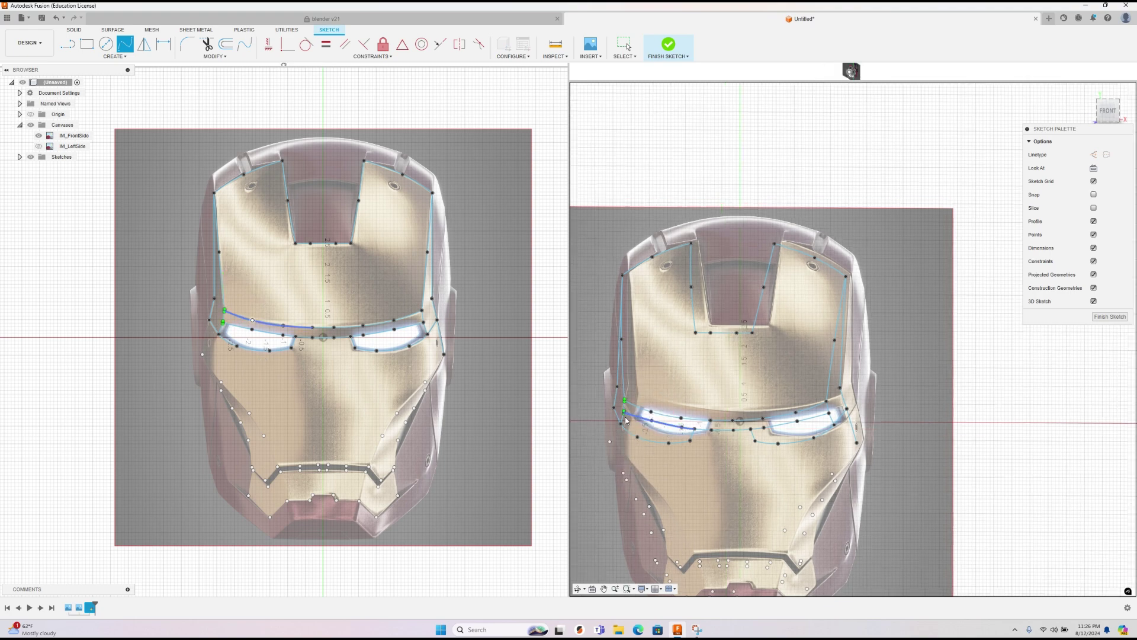
key(Escape)
Step: Try to trace the right cheek's inner edge with a four-point spline from the side point beside the right eye downward
mouse_move(751, 430)
shift+middle_down()
mouse_move(718, 435)
mouse_move(812, 409)
mouse_move(823, 417)
mouse_move(773, 434)
shift+middle_up()
right_click(773, 433)
click(771, 403)
click(761, 420)
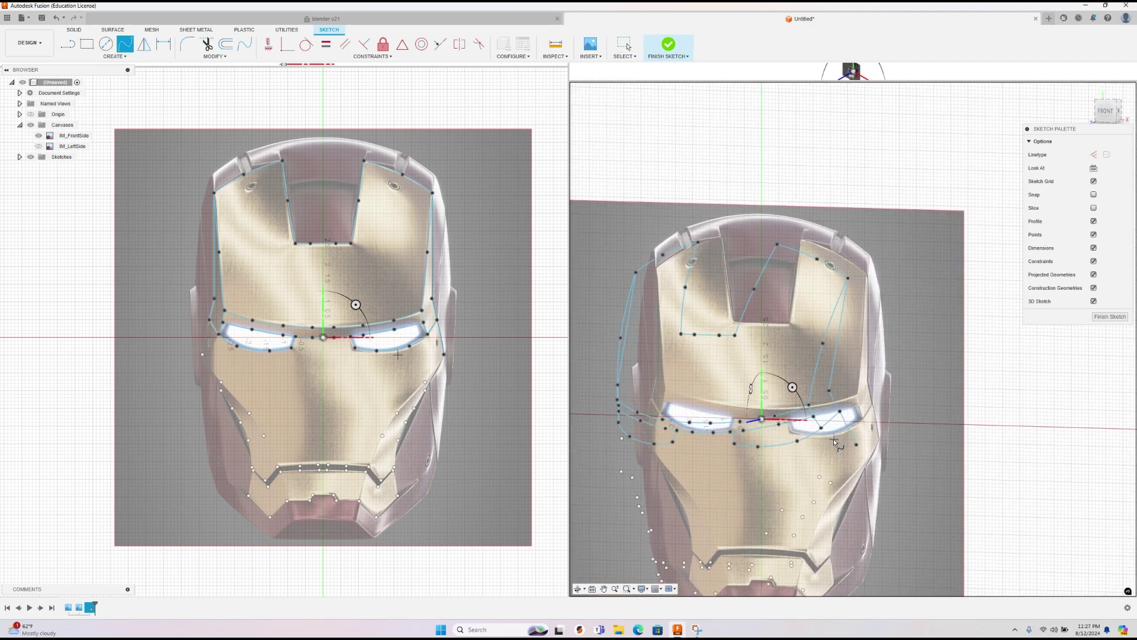
click(1106, 113)
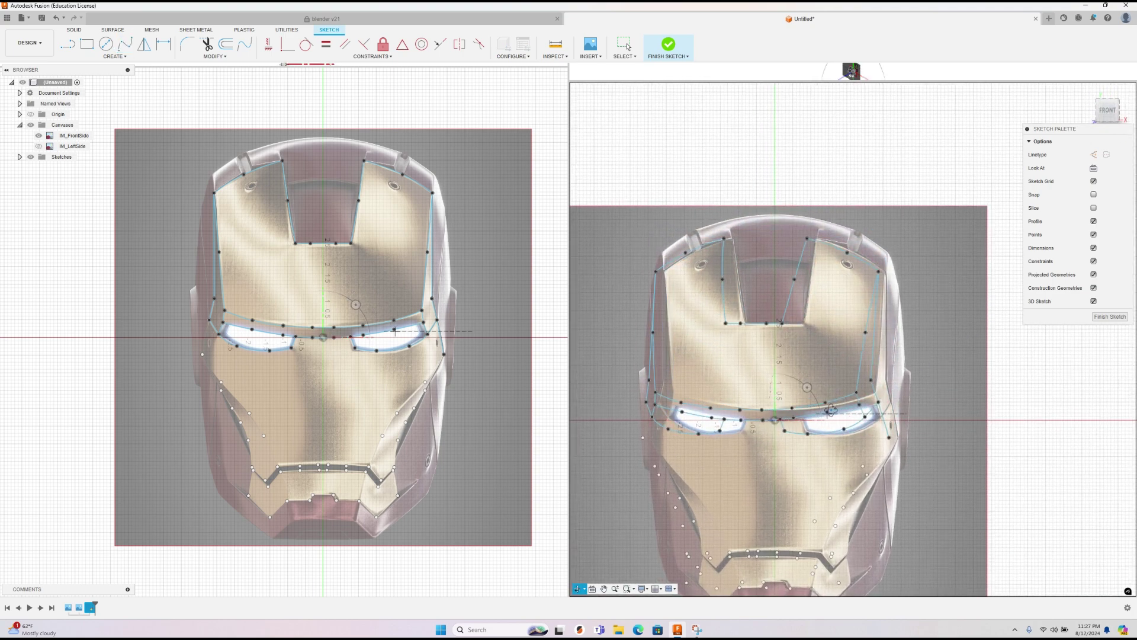
click(890, 438)
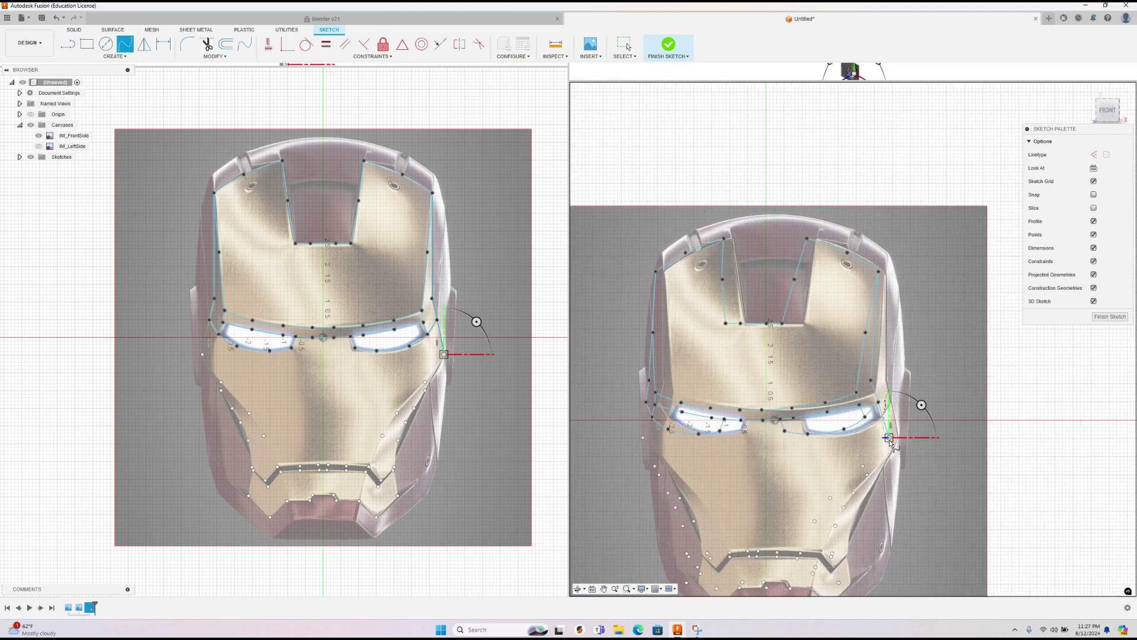
click(830, 498)
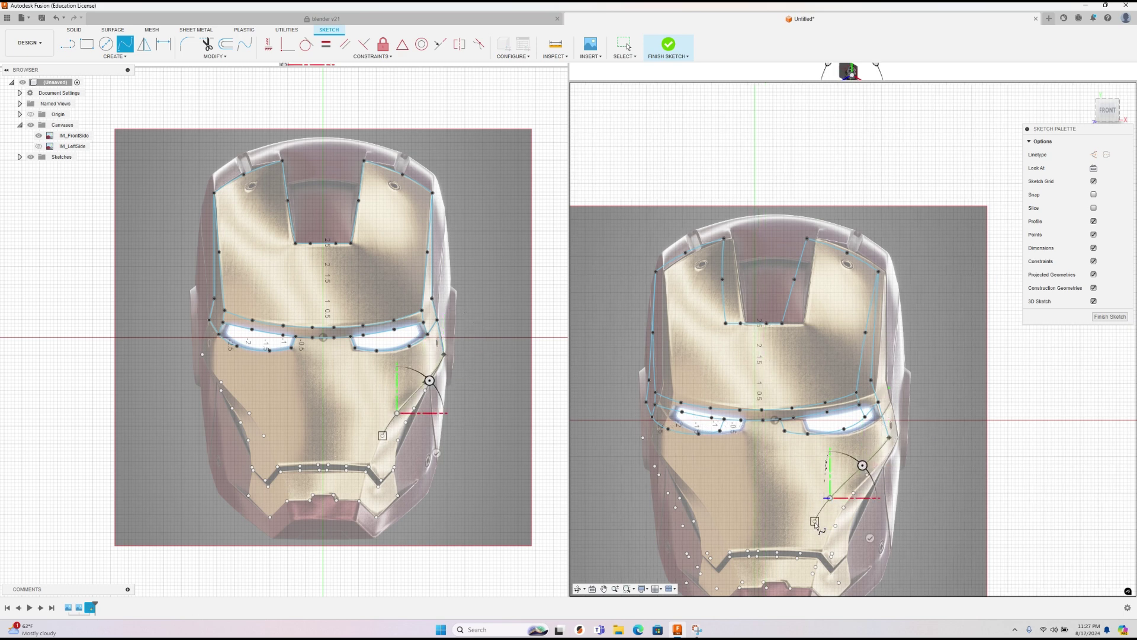
click(815, 521)
right_click(815, 521)
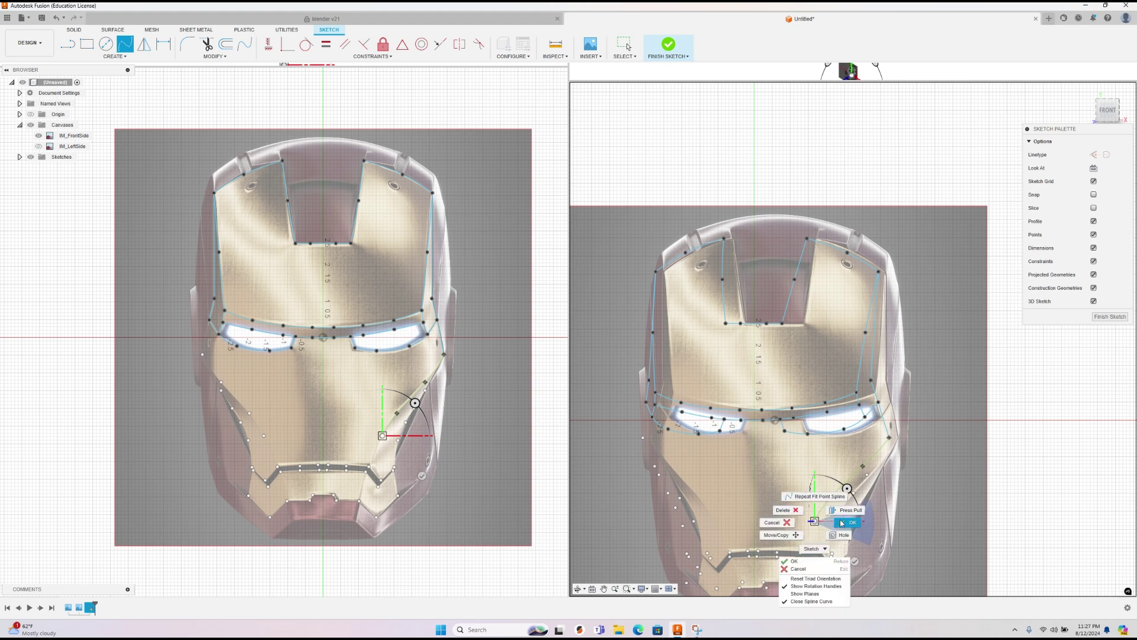
click(841, 524)
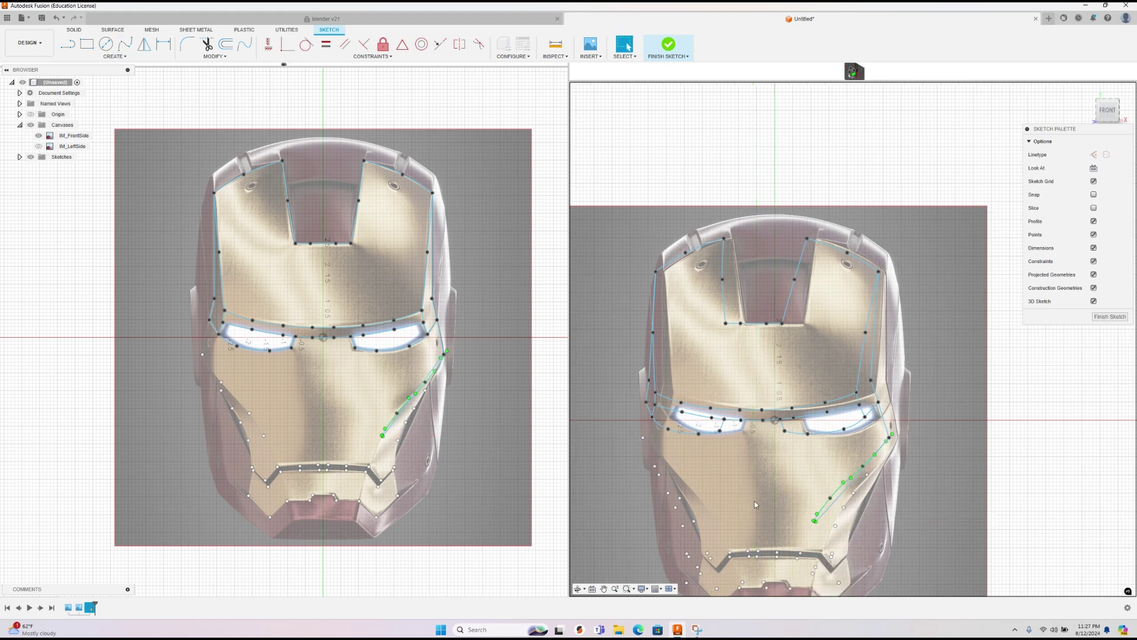
Step: Delete the closed spline loop on the right cheek and return to the front view
shift+middle_drag(430, 435, 388, 438)
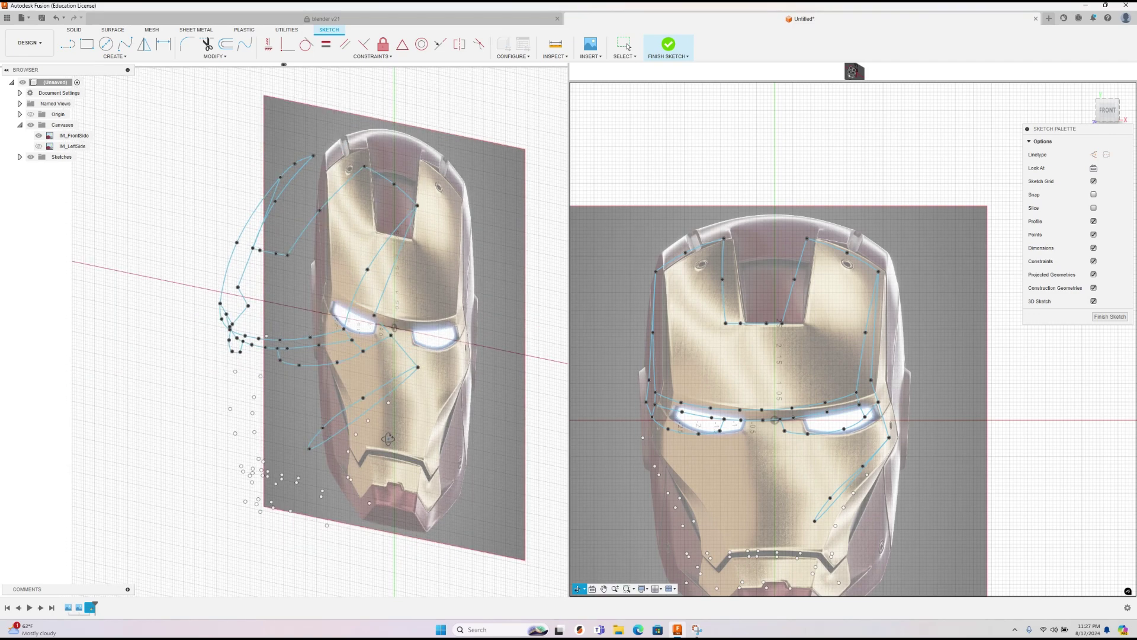
click(370, 411)
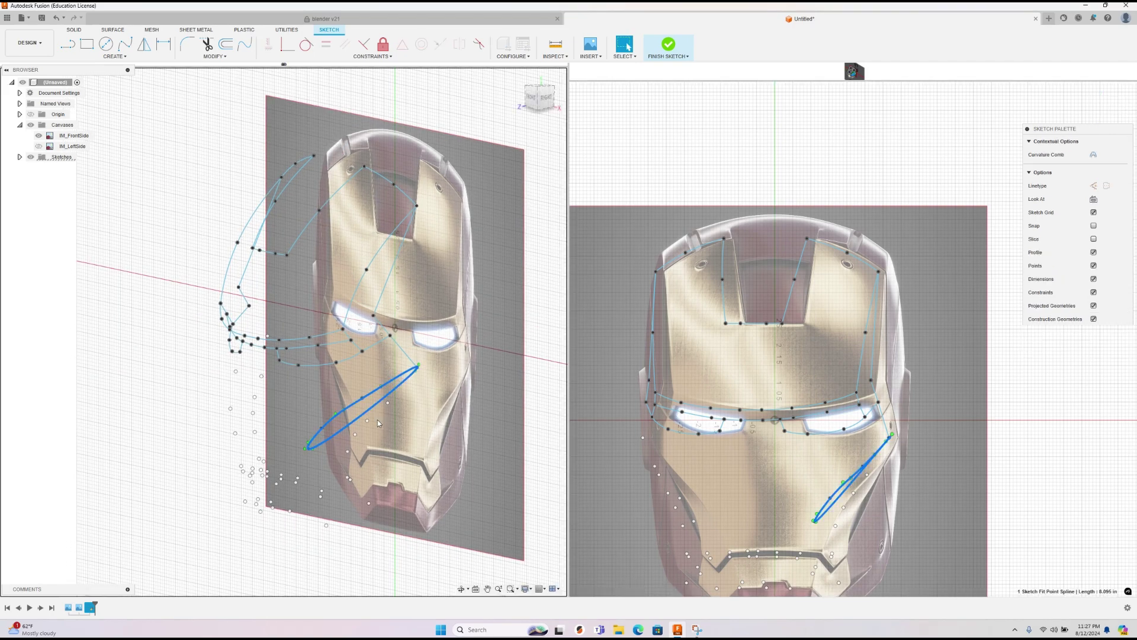
key(Delete)
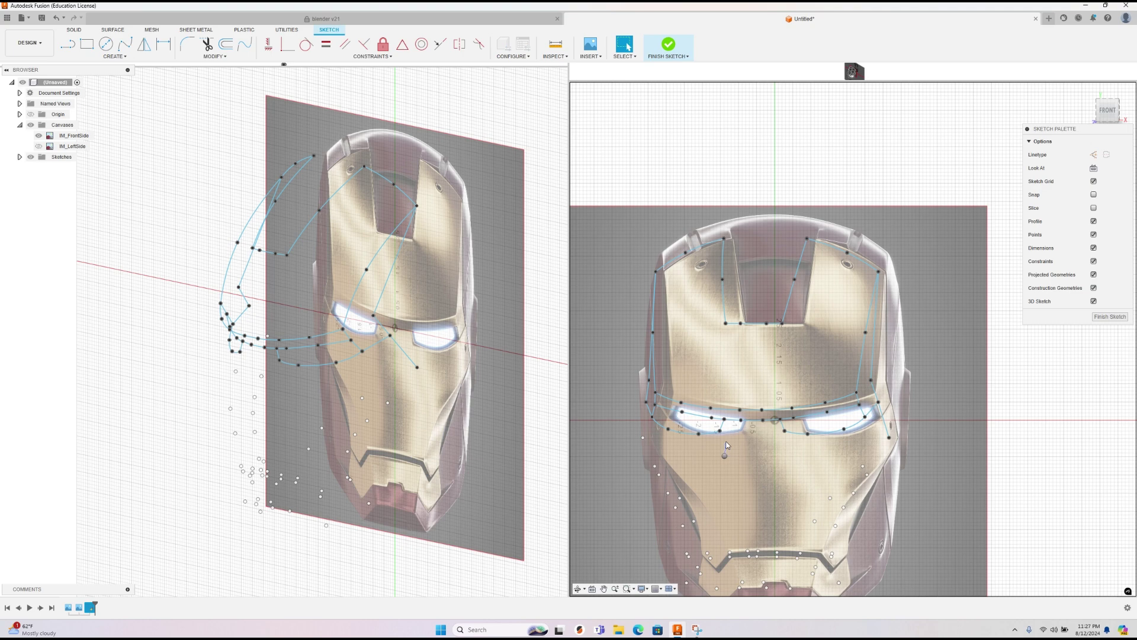
right_click(725, 454)
key(Escape)
click(466, 128)
click(530, 99)
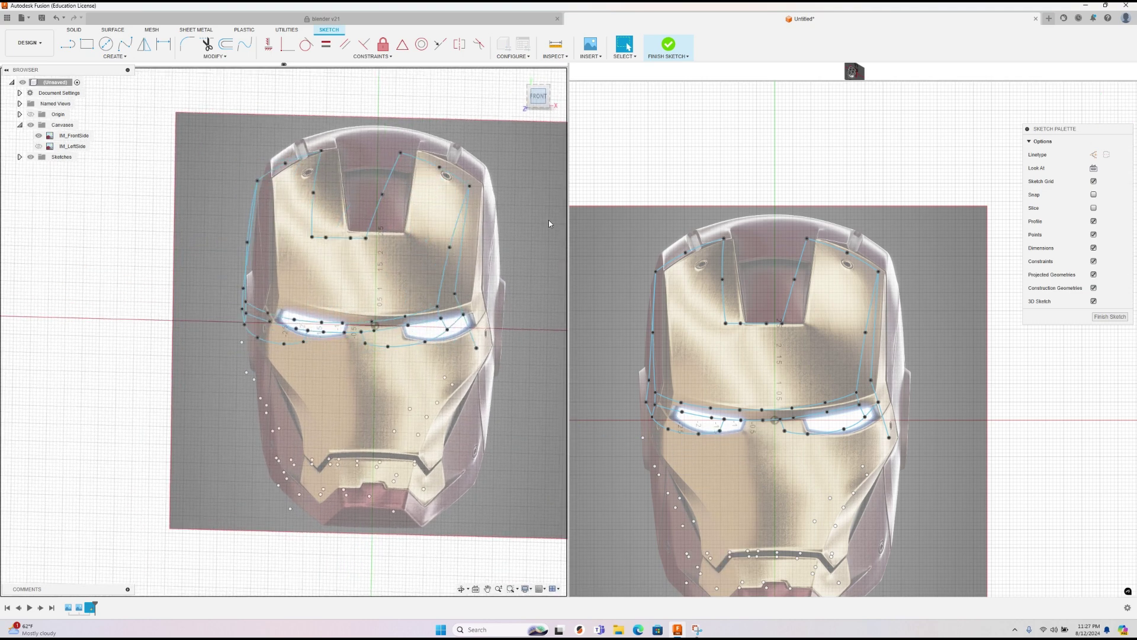
right_click(524, 245)
key(Escape)
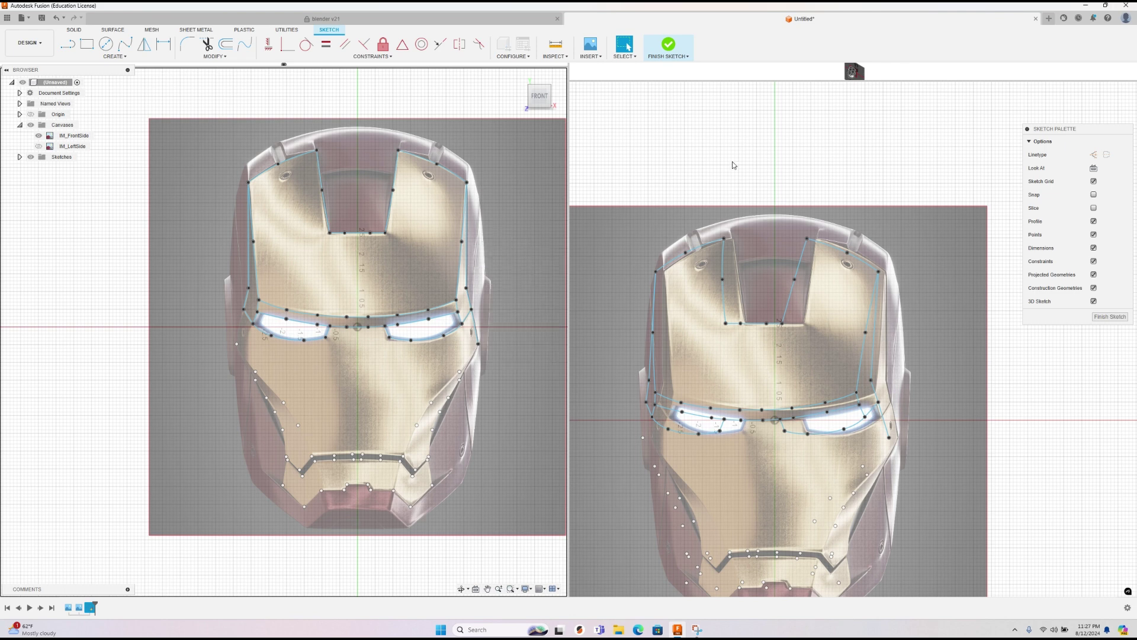
Step: Draw an open four-point spline down the right cheek's inner edge, starting at the lower side point beside the right eye
click(1018, 119)
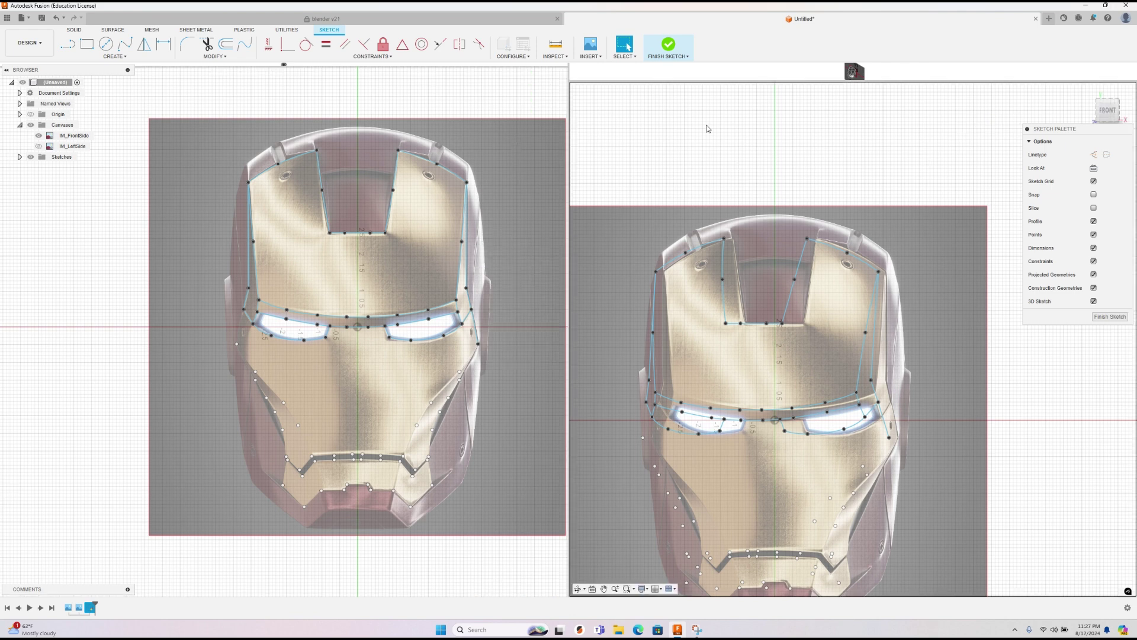
click(126, 48)
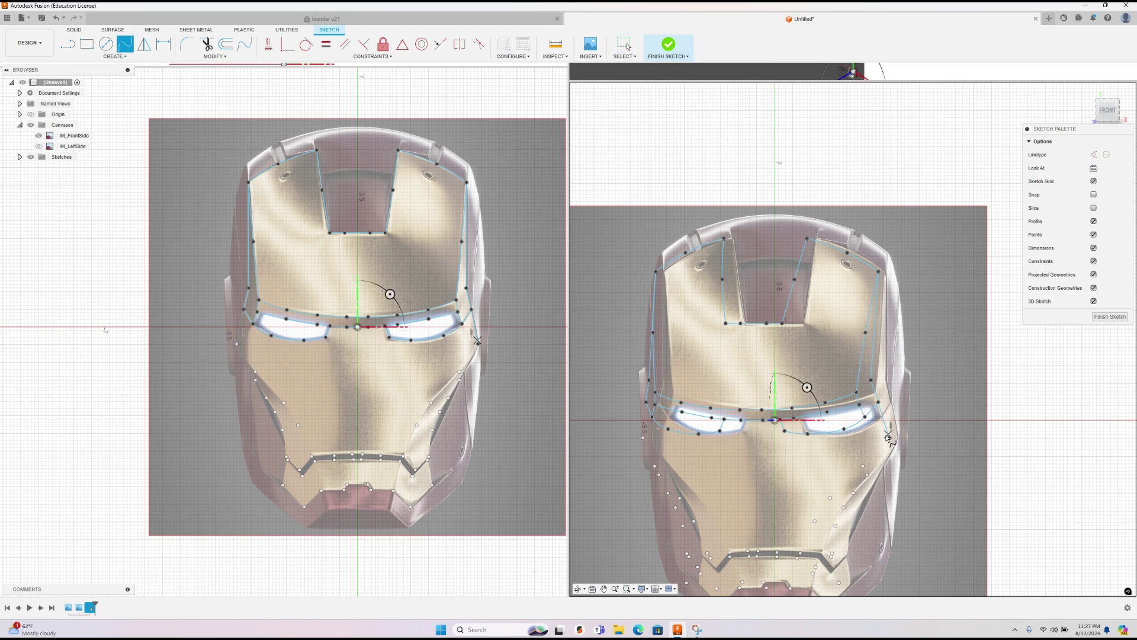
click(862, 466)
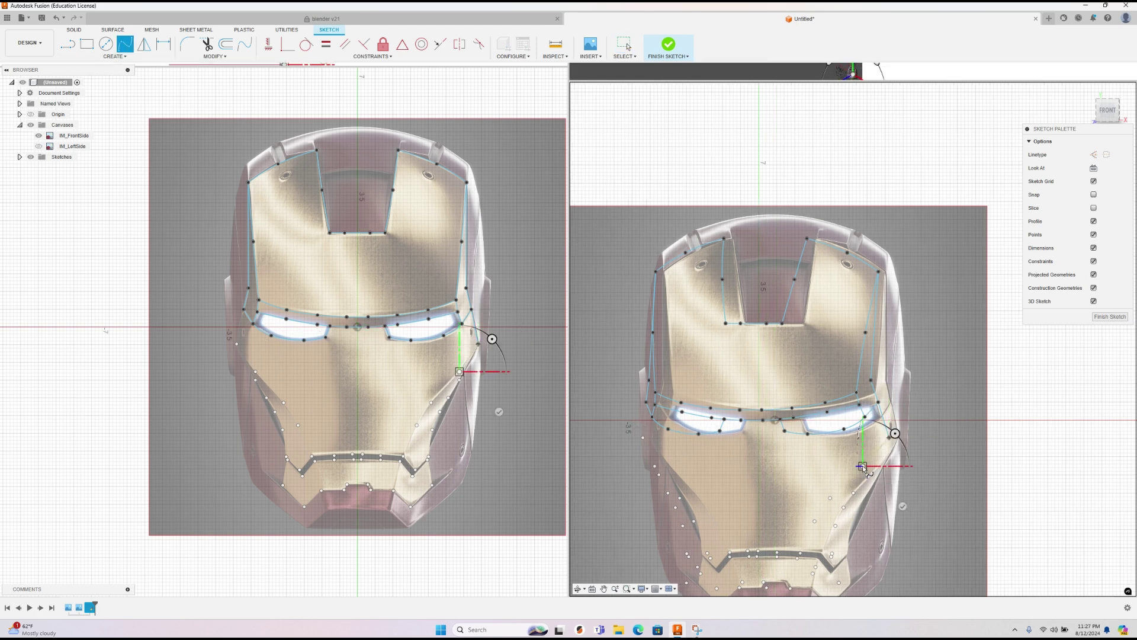
click(830, 497)
click(815, 522)
right_click(815, 522)
click(842, 523)
shift+middle_drag(552, 424, 511, 421)
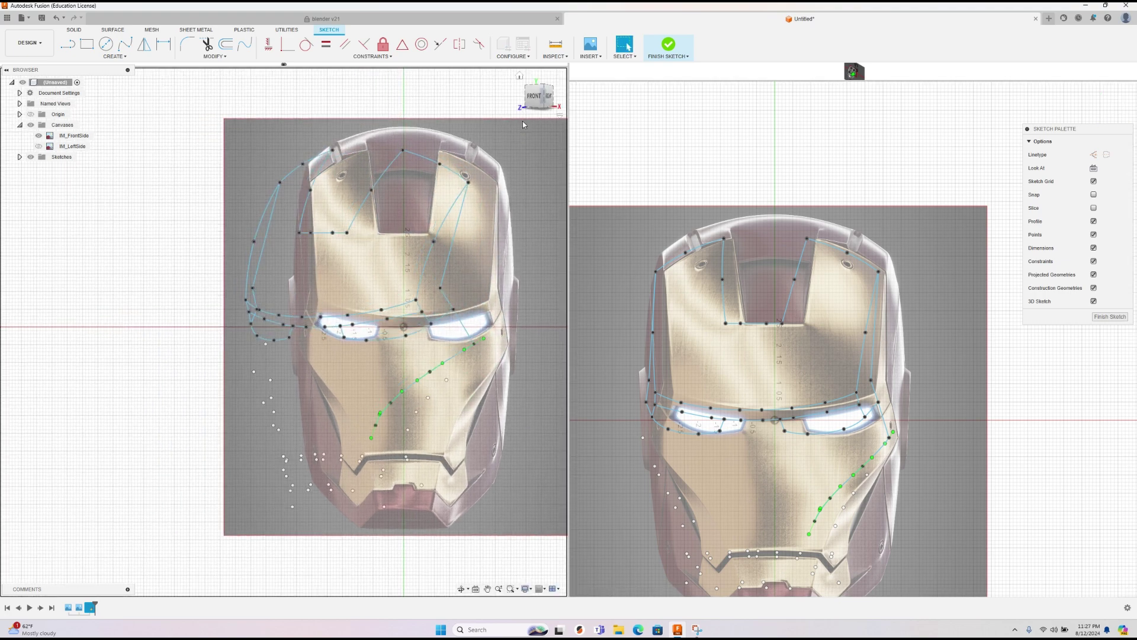
click(536, 97)
Step: Draw an open fit point spline down the right cheek's outer edge, from the side point beside the right eye to the mouth slot's outer end
right_click(878, 212)
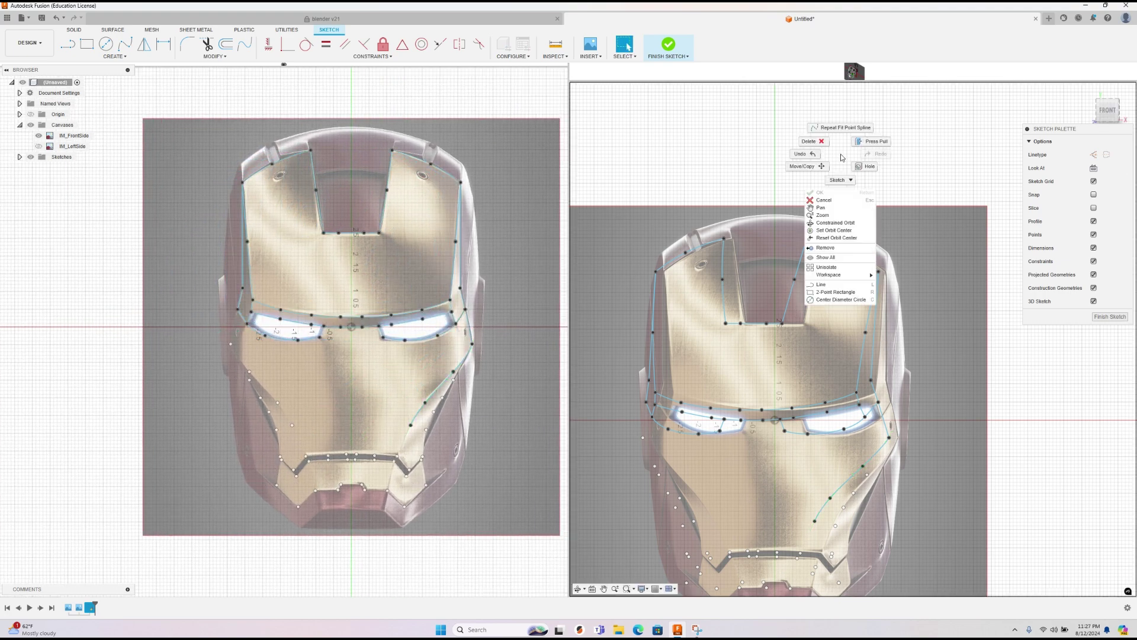
click(863, 115)
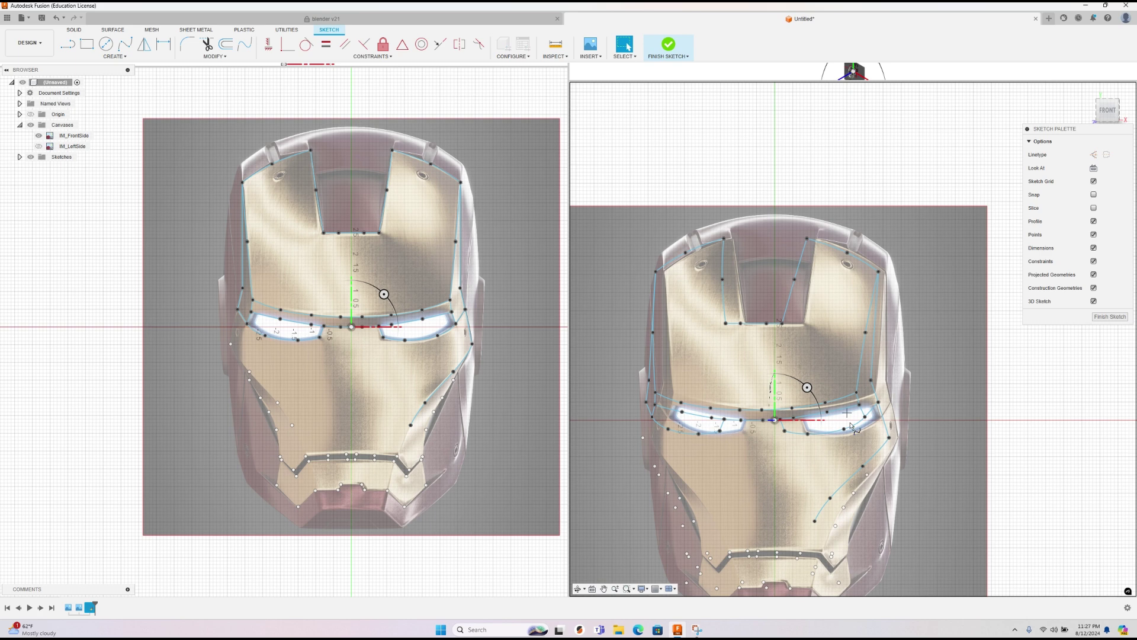
click(888, 438)
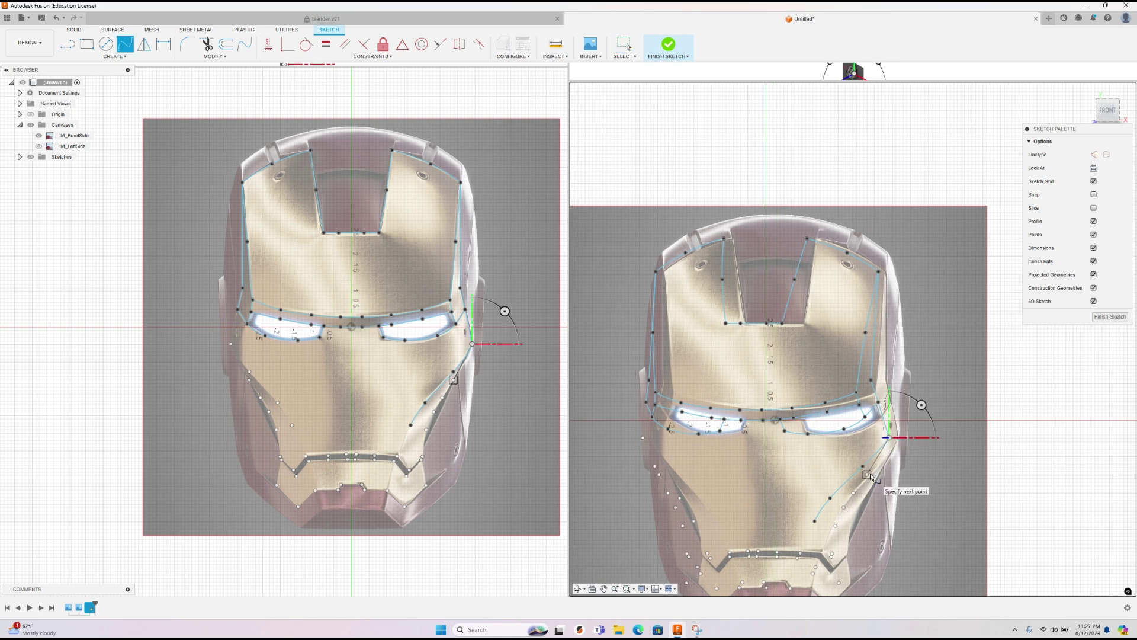
click(852, 493)
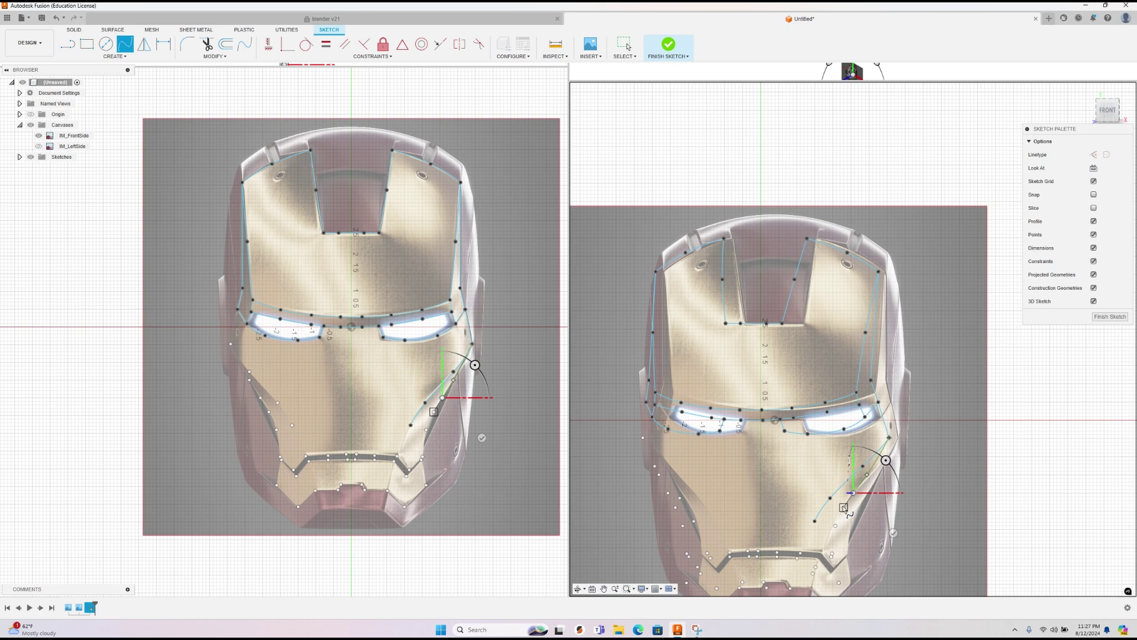
click(832, 525)
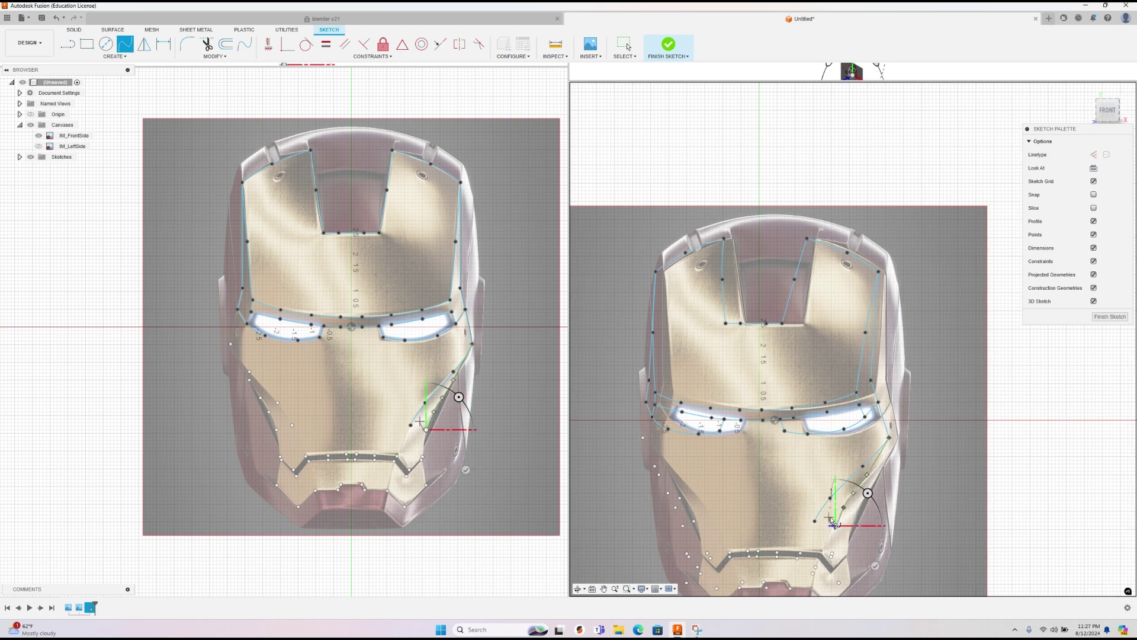
click(832, 555)
right_click(832, 555)
click(863, 554)
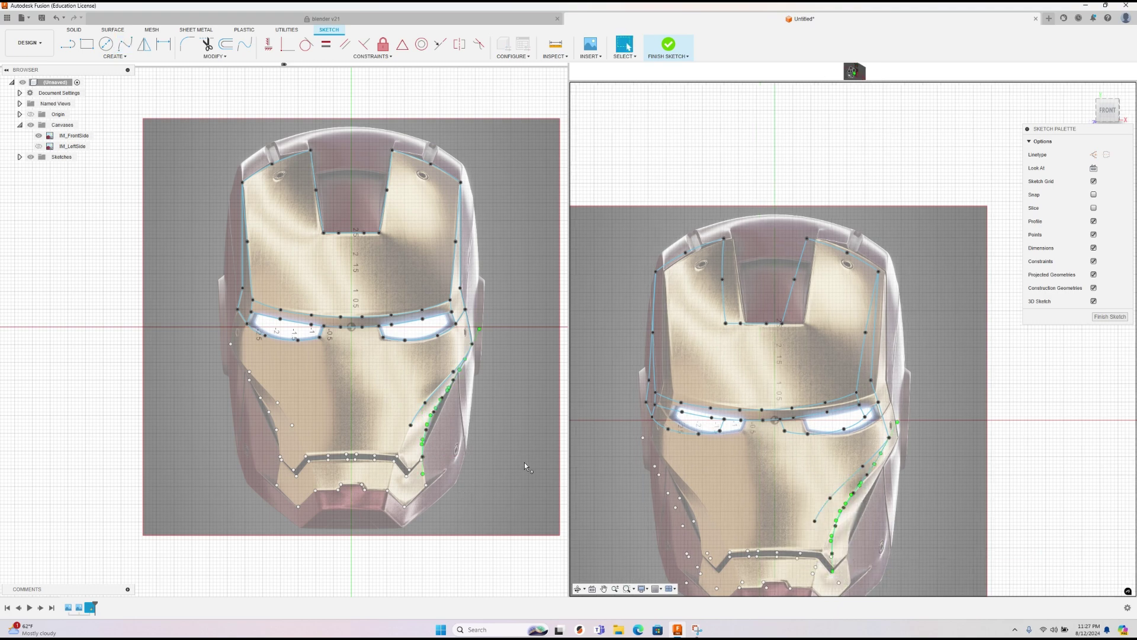
Step: Link the mouth slot's right upper corner to the lower end of the right cheek's inner spline with a two-point spline
click(465, 454)
scroll(451, 453, up, 3)
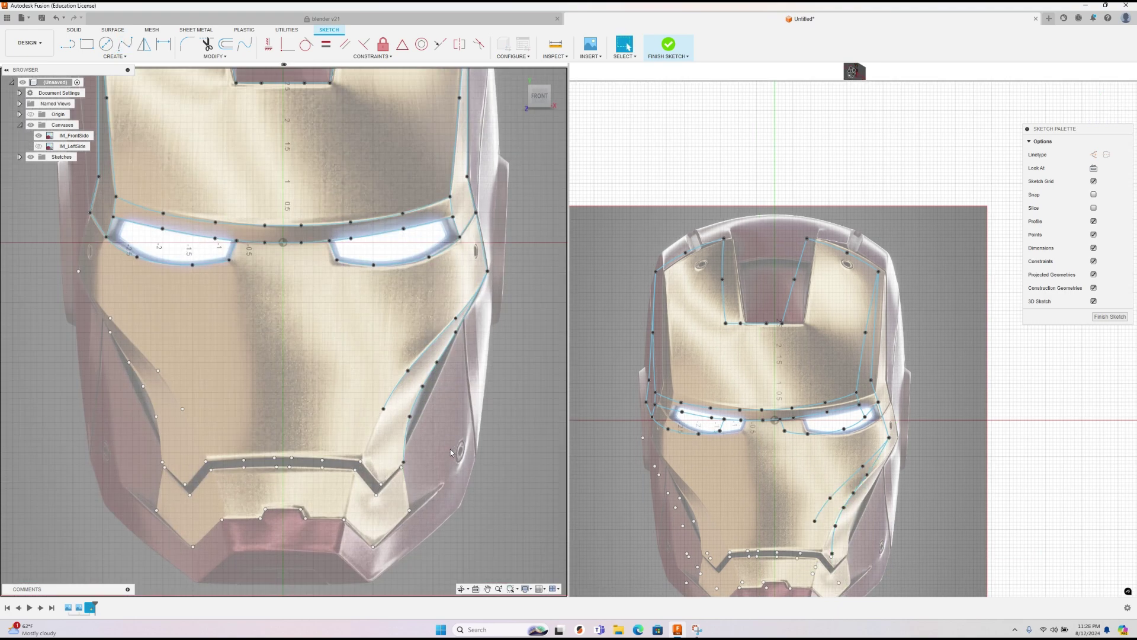
scroll(451, 453, down, 4)
right_click(459, 443)
click(459, 432)
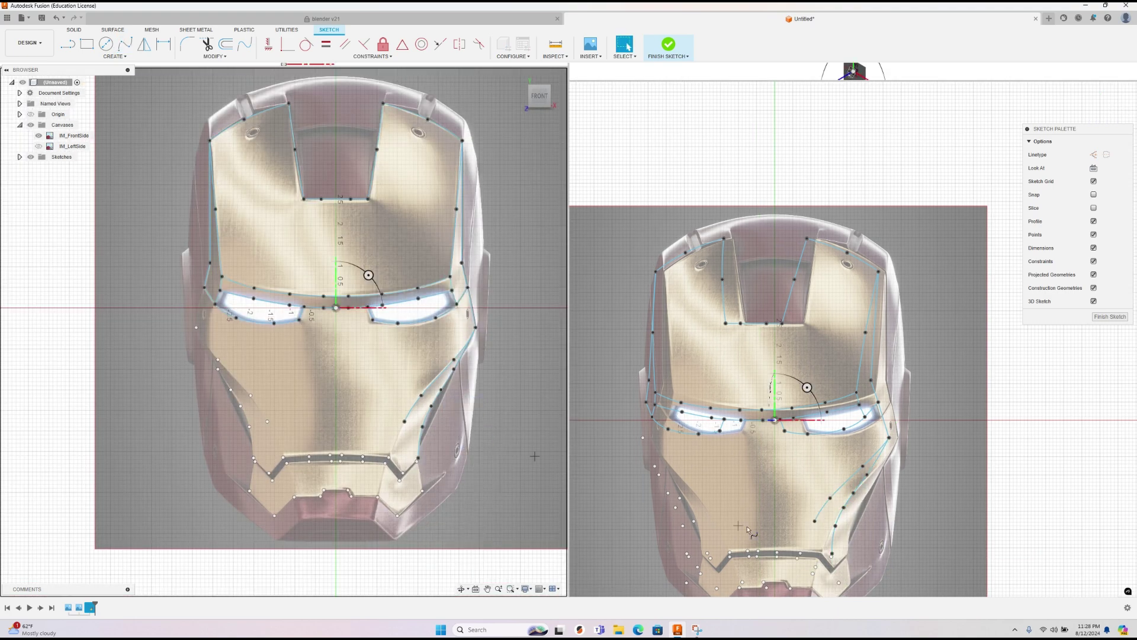
click(797, 552)
click(816, 524)
right_click(797, 530)
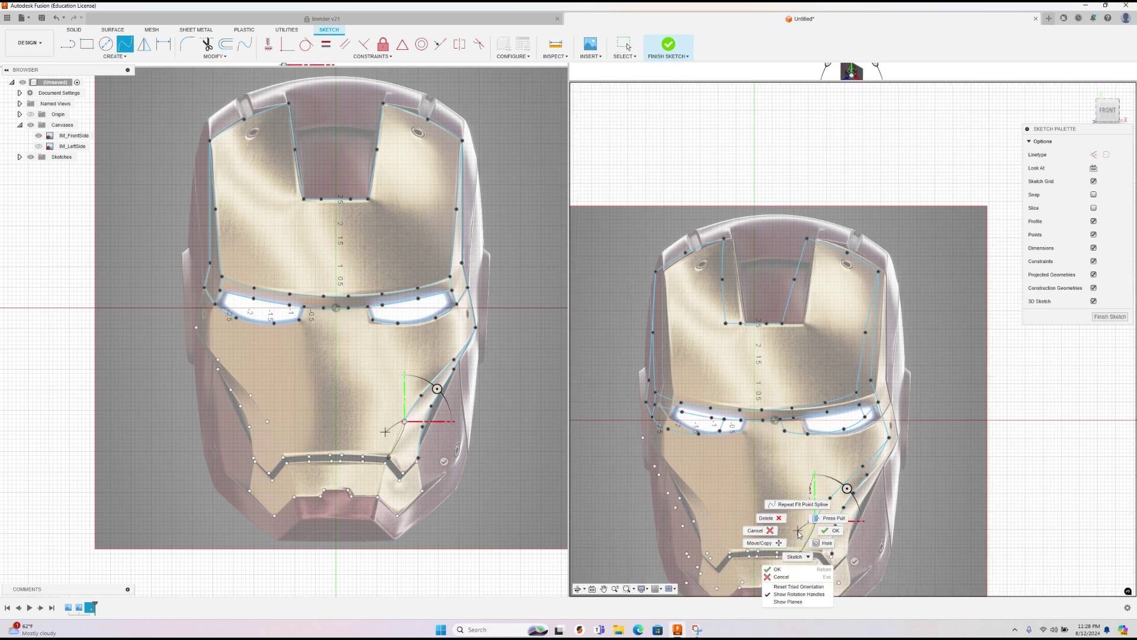
click(832, 532)
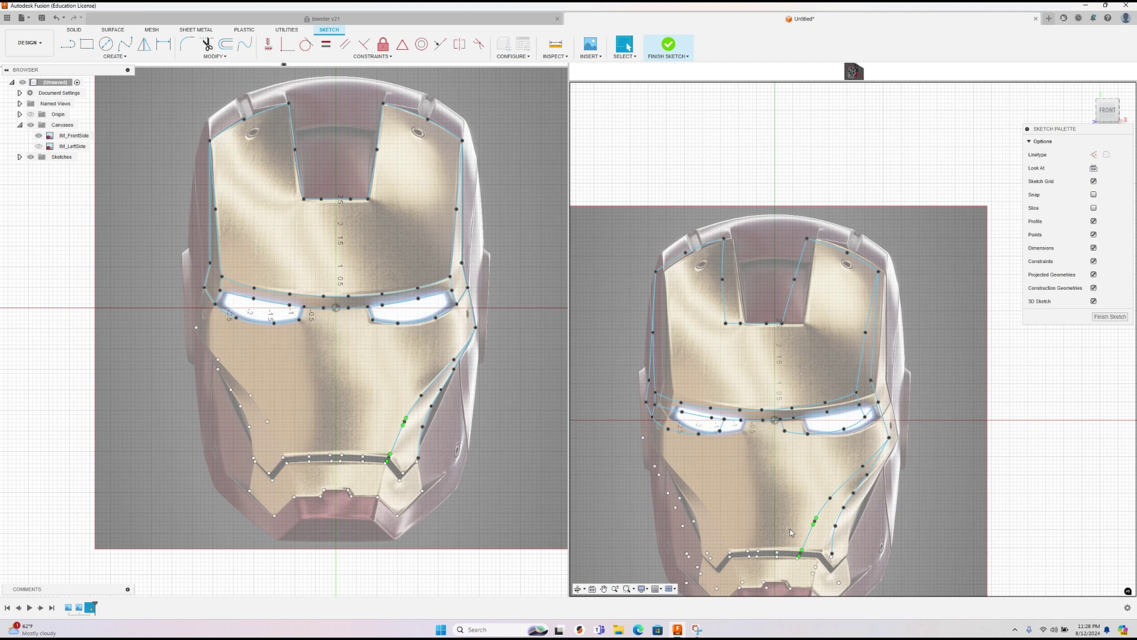
Step: Adjust the tangent handle where the short lower spline meets the right cheek's inner spline
scroll(791, 532, up, 3)
click(845, 507)
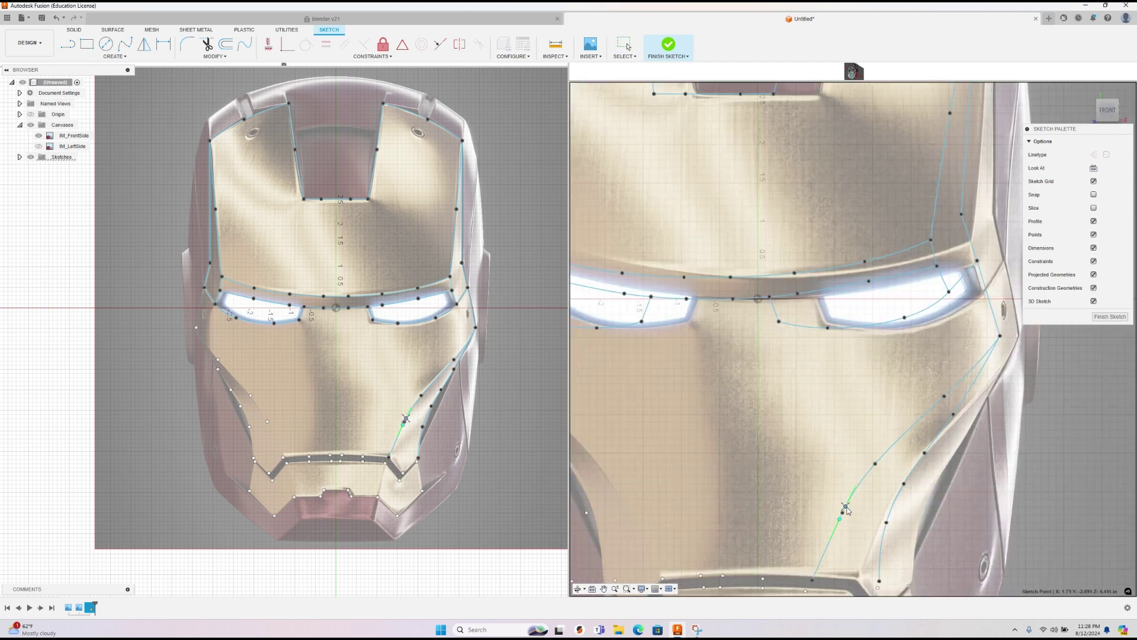
scroll(847, 509, up, 3)
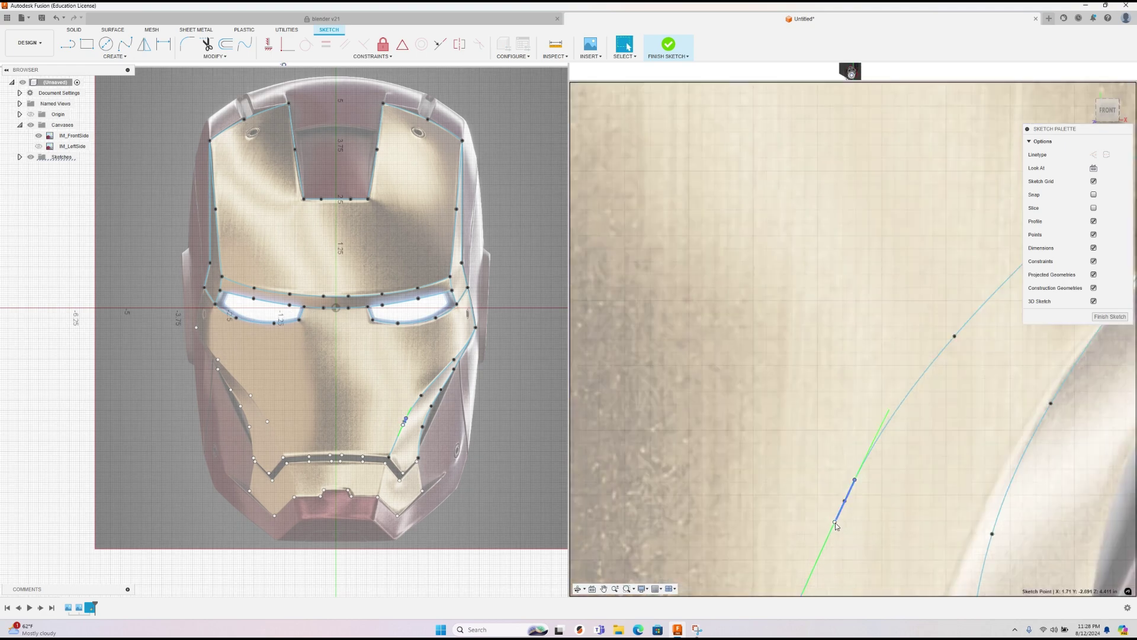
drag(836, 524, 833, 524)
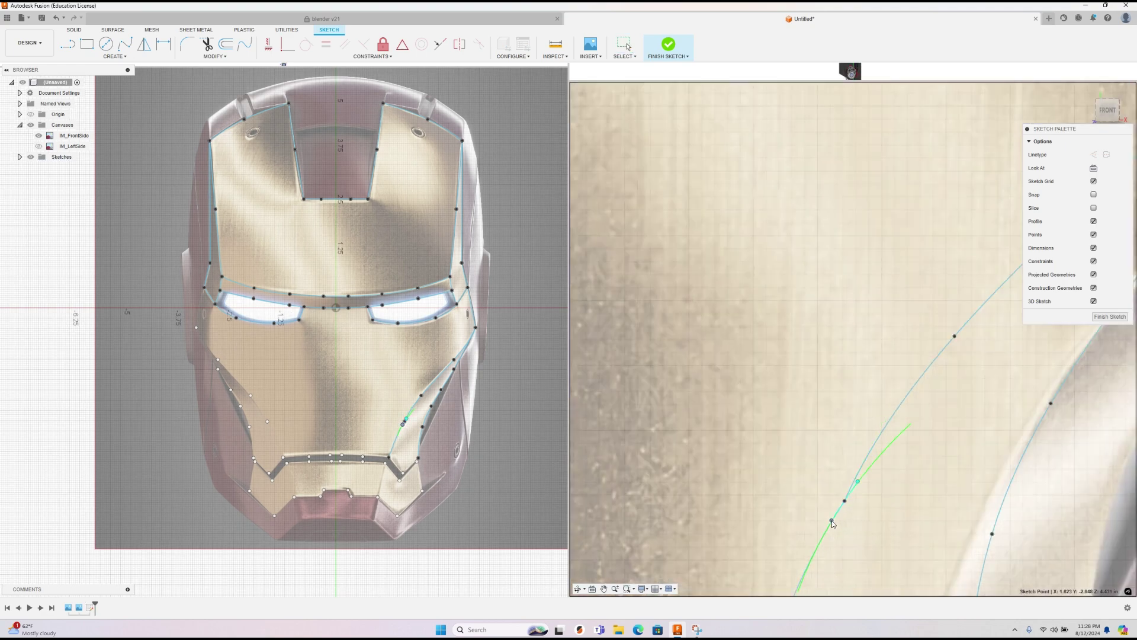
right_click(807, 509)
click(813, 508)
scroll(816, 509, down, 6)
click(1048, 363)
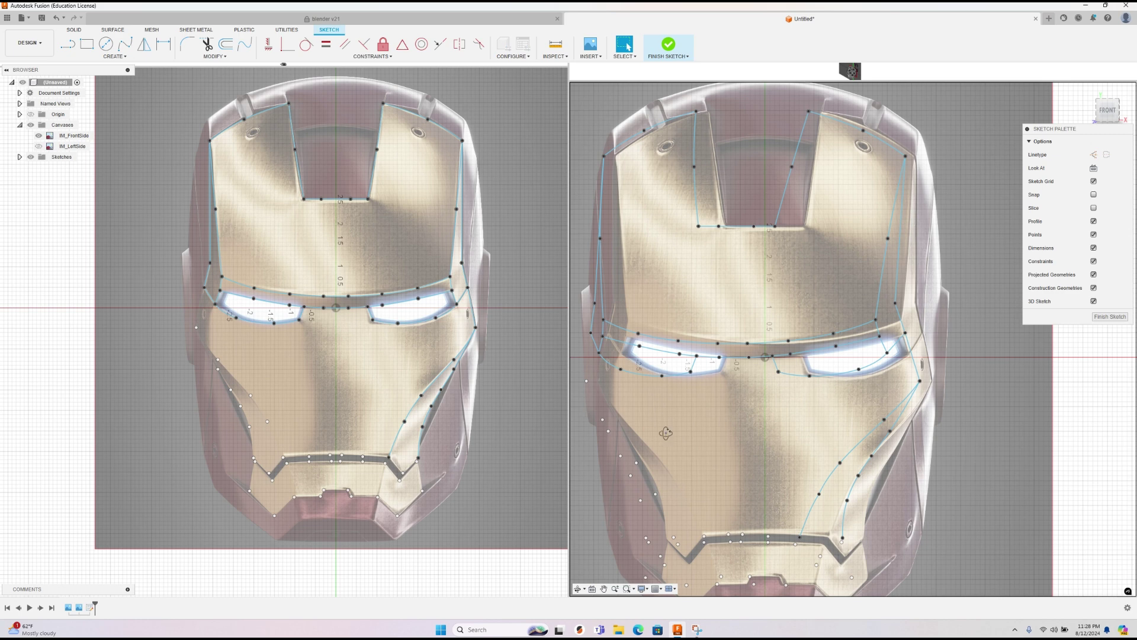
Step: Link the left brow corner to the lower side point beside the left eye with a two-point spline
shift+drag(666, 433, 673, 434)
shift+middle_drag(672, 434, 677, 431)
right_click(681, 413)
click(686, 387)
click(624, 338)
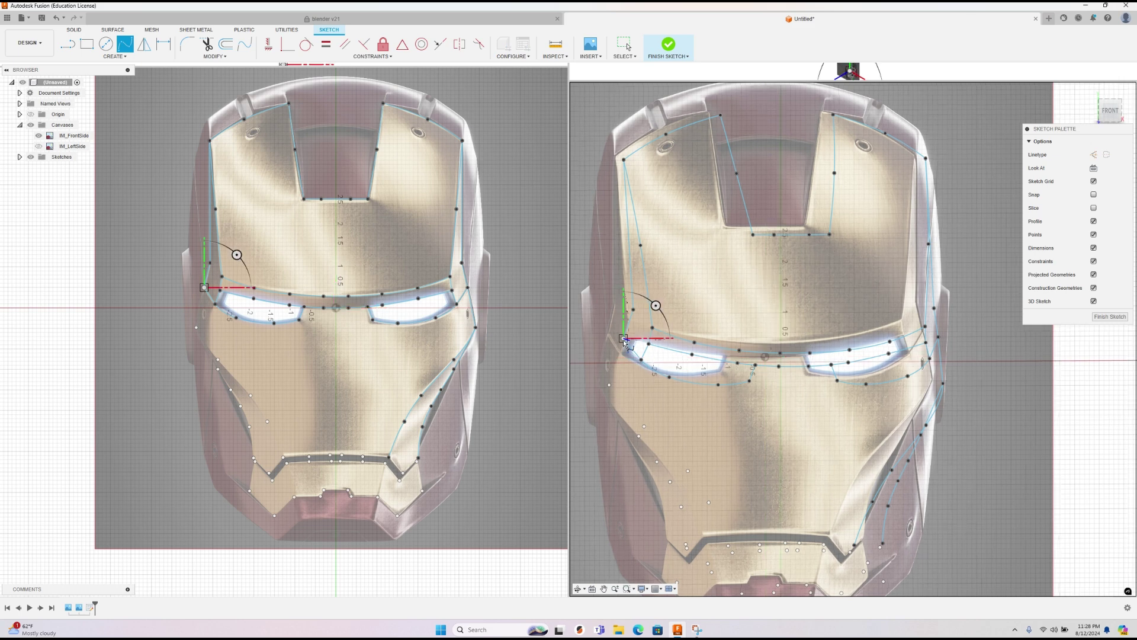
click(609, 384)
right_click(610, 384)
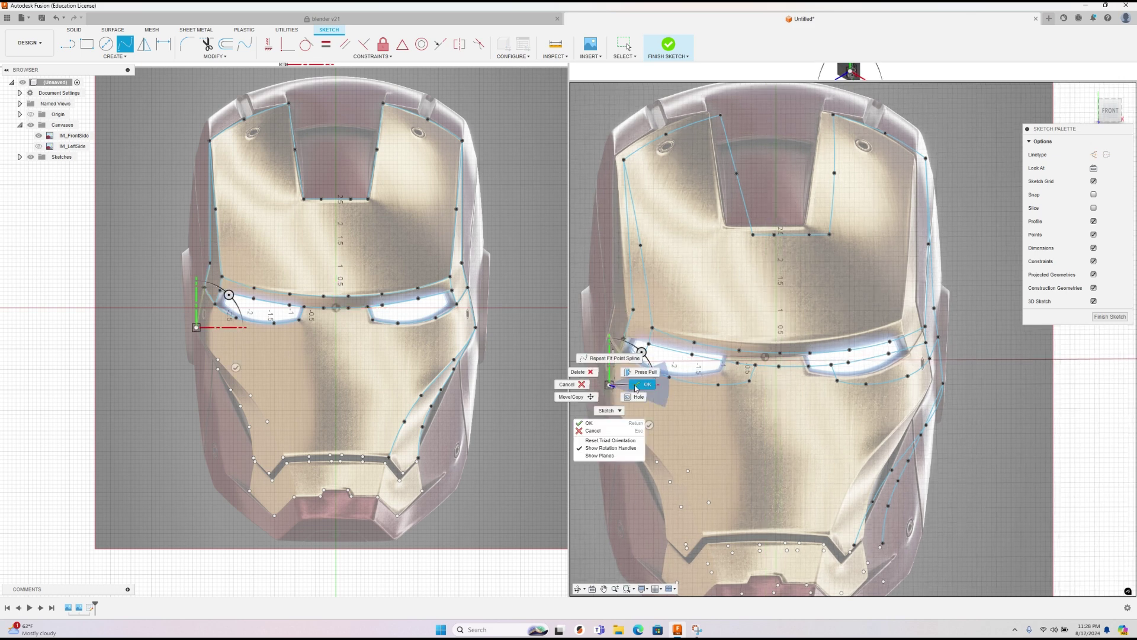
click(635, 385)
Step: Draw a five-point spline down the left cheek's inner edge, from the side point beside the left eye to the mouth slot's left upper corner
right_click(633, 389)
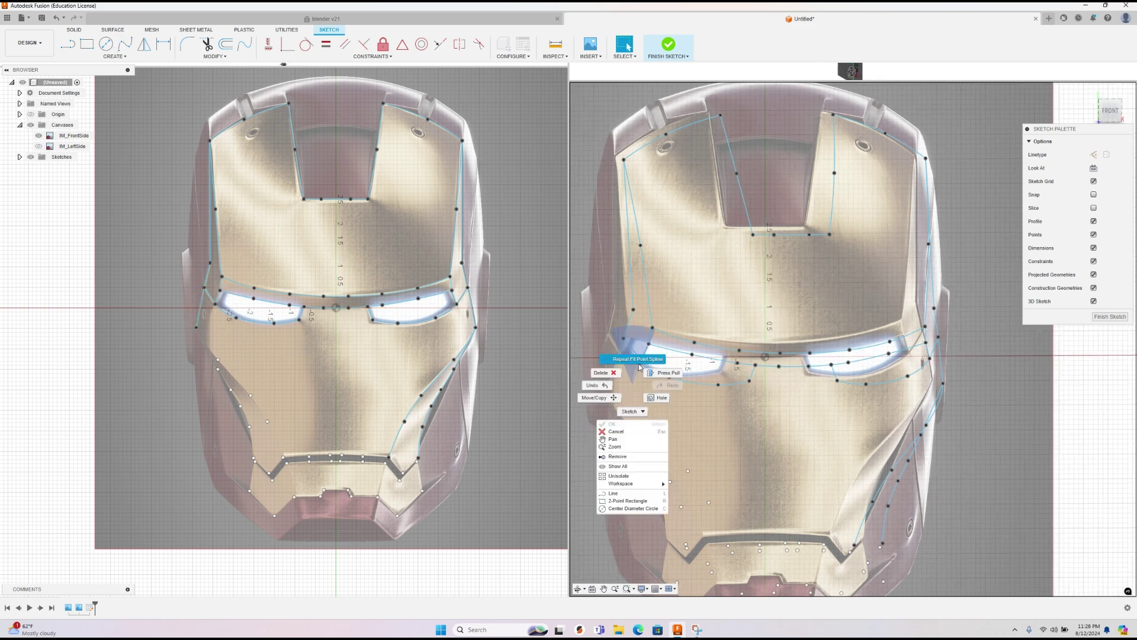
click(624, 357)
click(609, 385)
click(645, 427)
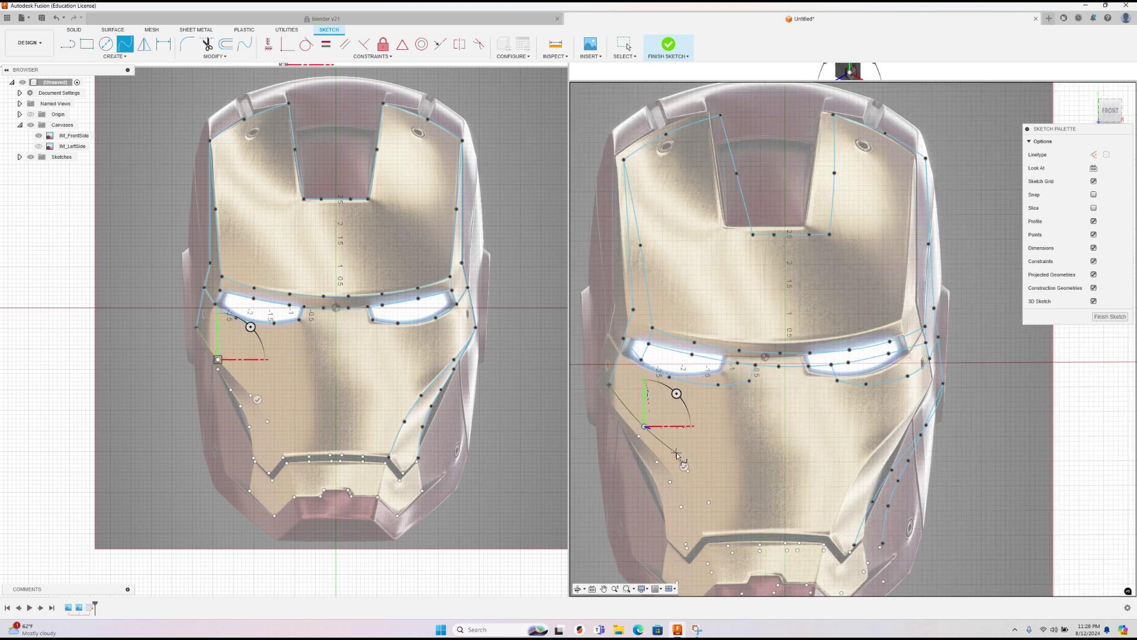
click(688, 470)
click(709, 502)
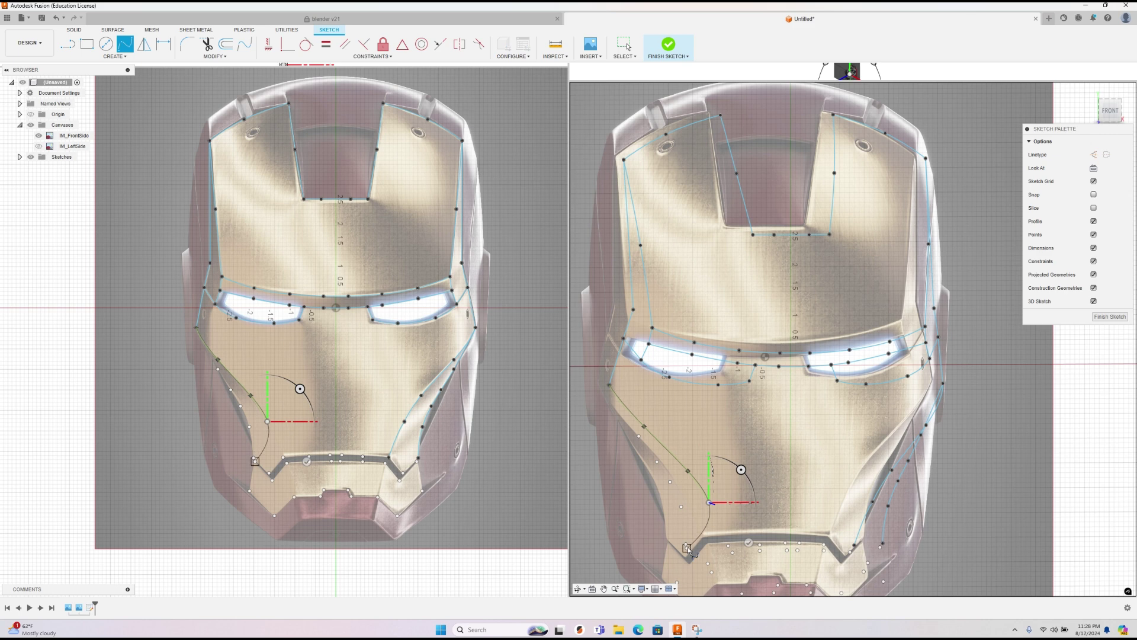
click(727, 543)
right_click(727, 543)
click(719, 524)
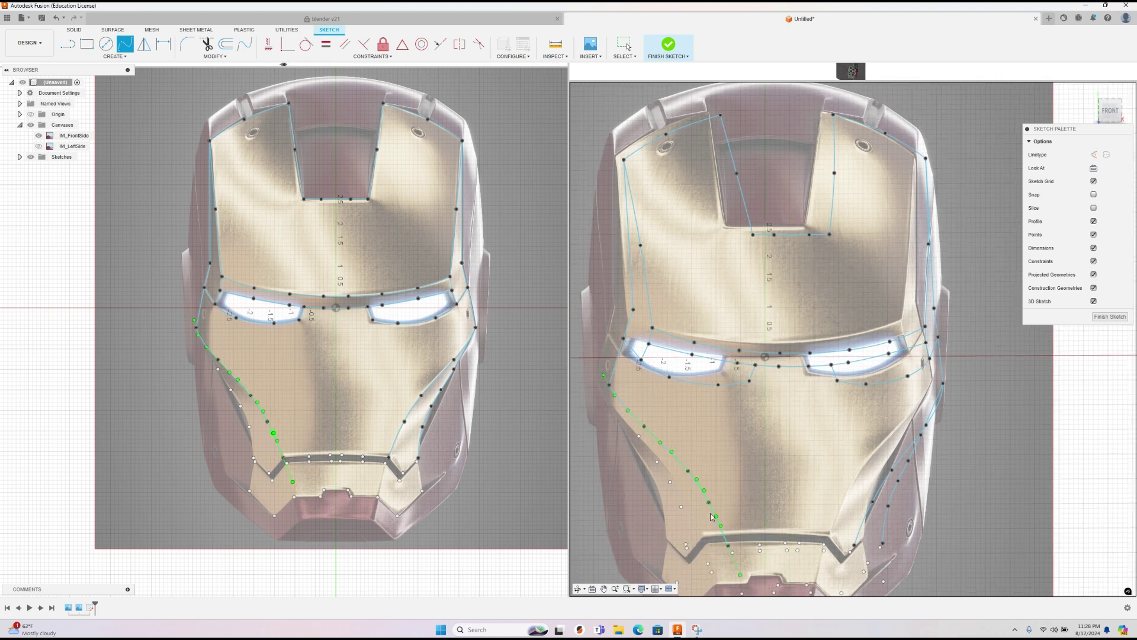
Step: Draw an open spline down the left cheek's outer edge, from the side point beside the left eye to the mouth slot's outer end
right_click(674, 414)
click(672, 369)
click(613, 385)
click(658, 462)
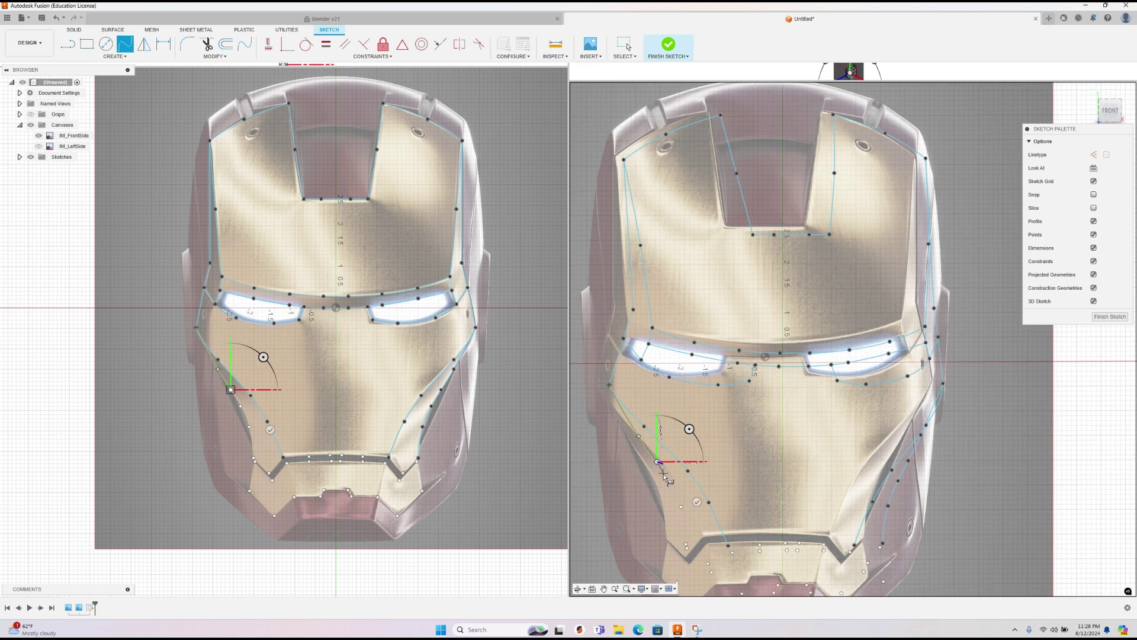
click(681, 506)
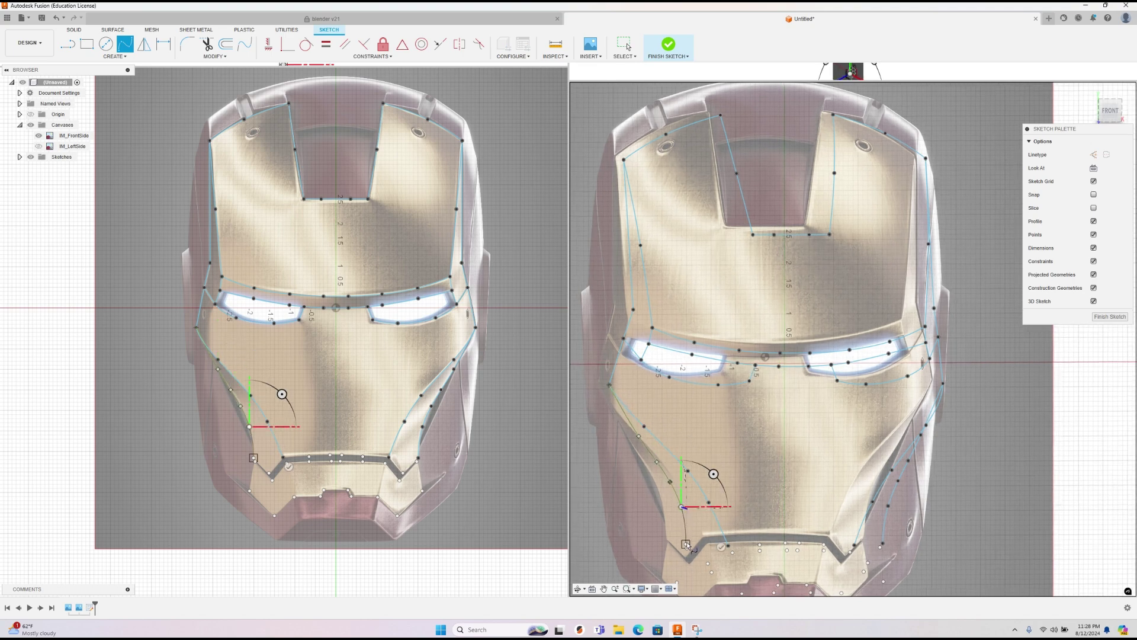
click(686, 544)
right_click(687, 527)
click(716, 533)
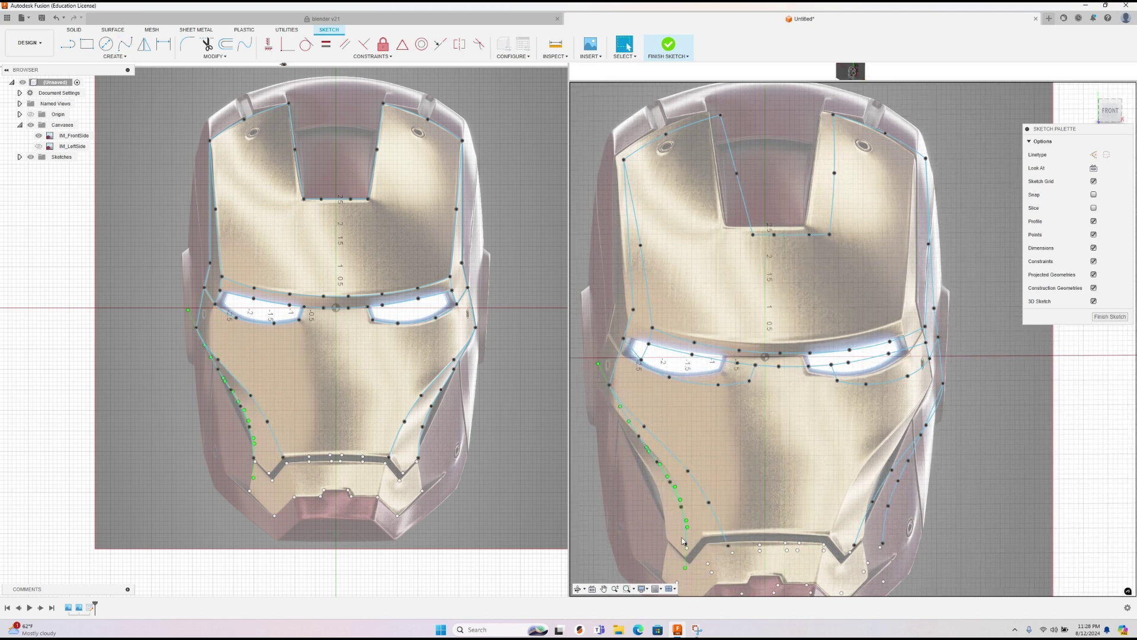
Step: Link the lower end of the left cheek's outer spline to the adjacent mouth slot point with a very short spline
scroll(681, 535, up, 5)
scroll(681, 535, up, 2)
middle_drag(742, 516, 737, 409)
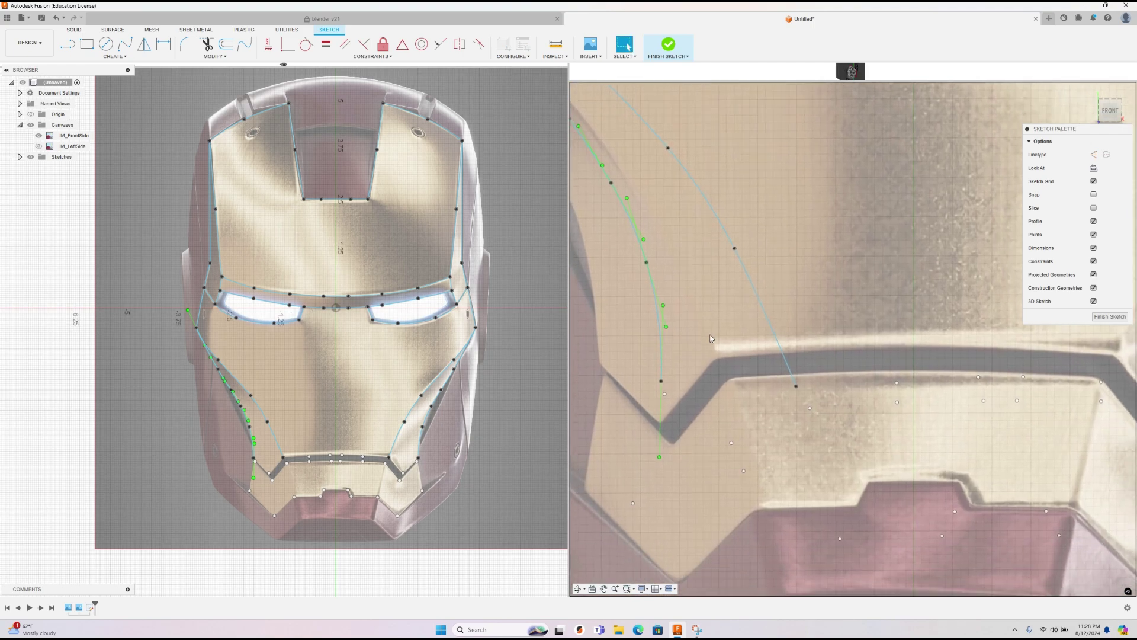
scroll(736, 407, up, 2)
scroll(737, 411, down, 3)
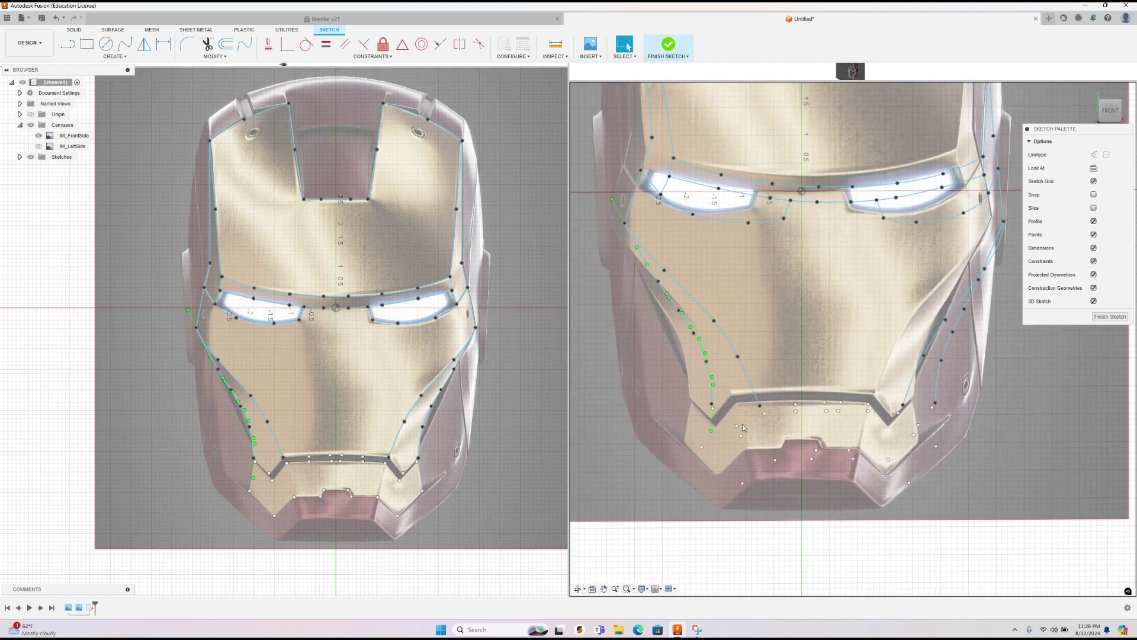
right_click(742, 424)
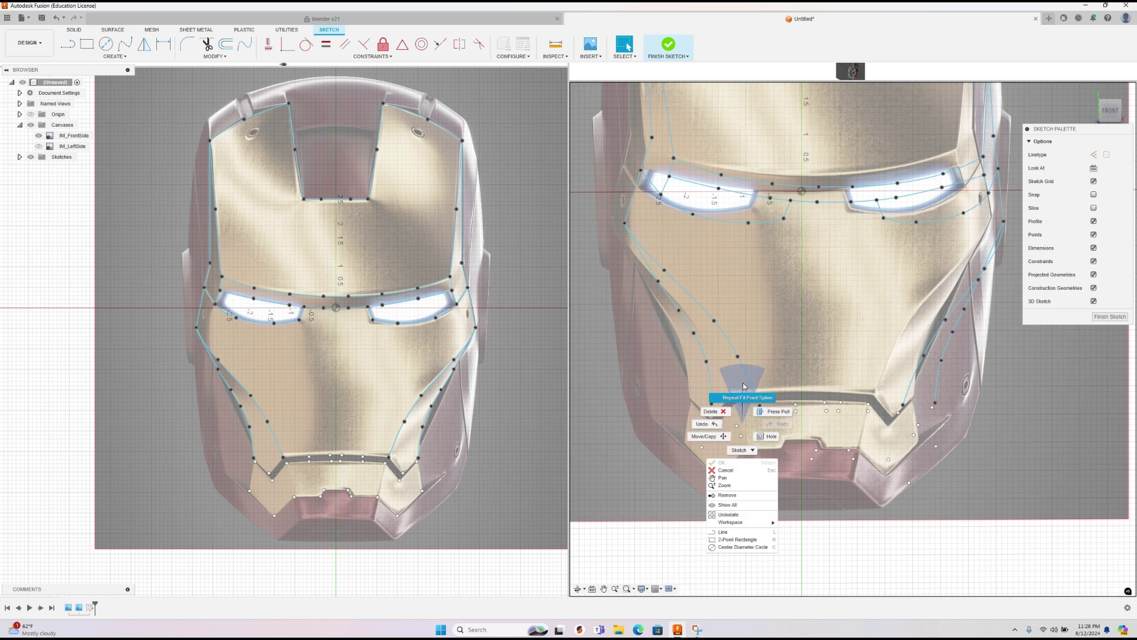
click(737, 396)
click(712, 405)
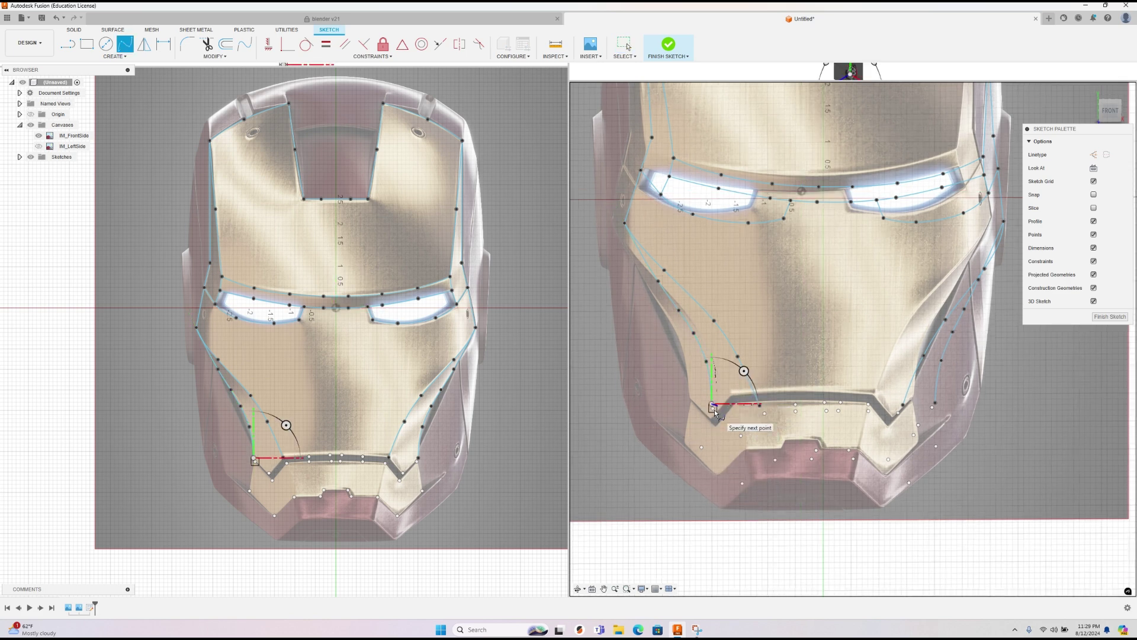
click(713, 409)
right_click(724, 417)
click(749, 404)
right_click(748, 419)
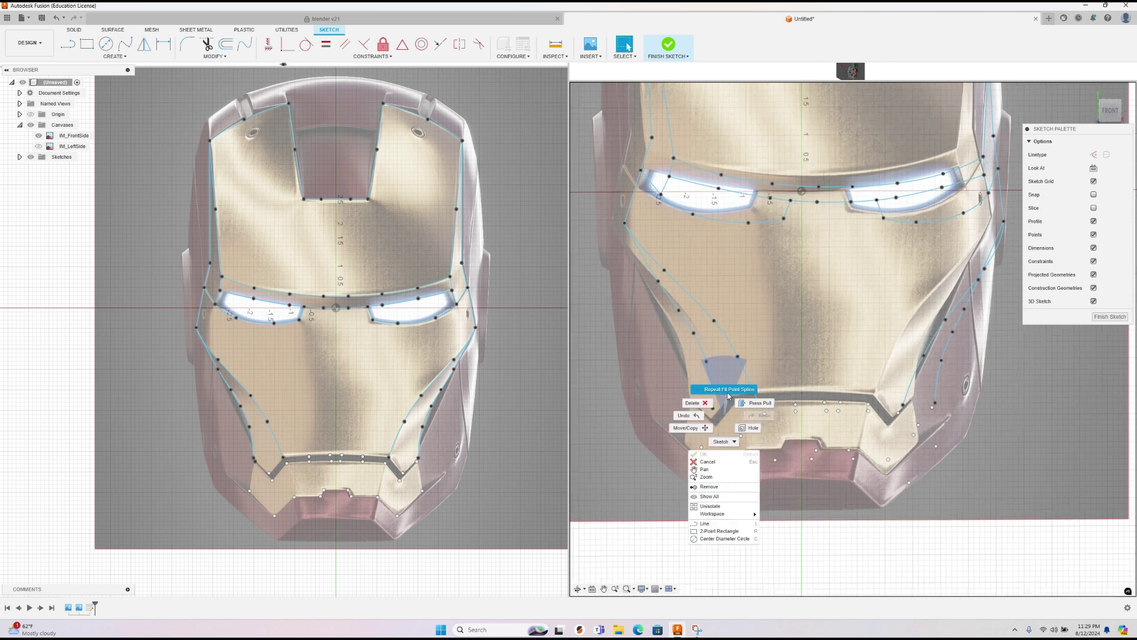
Step: Link the bottom point of the mouth slot's left notch to the lower end of the left cheek's inner spline with a short spline
click(721, 389)
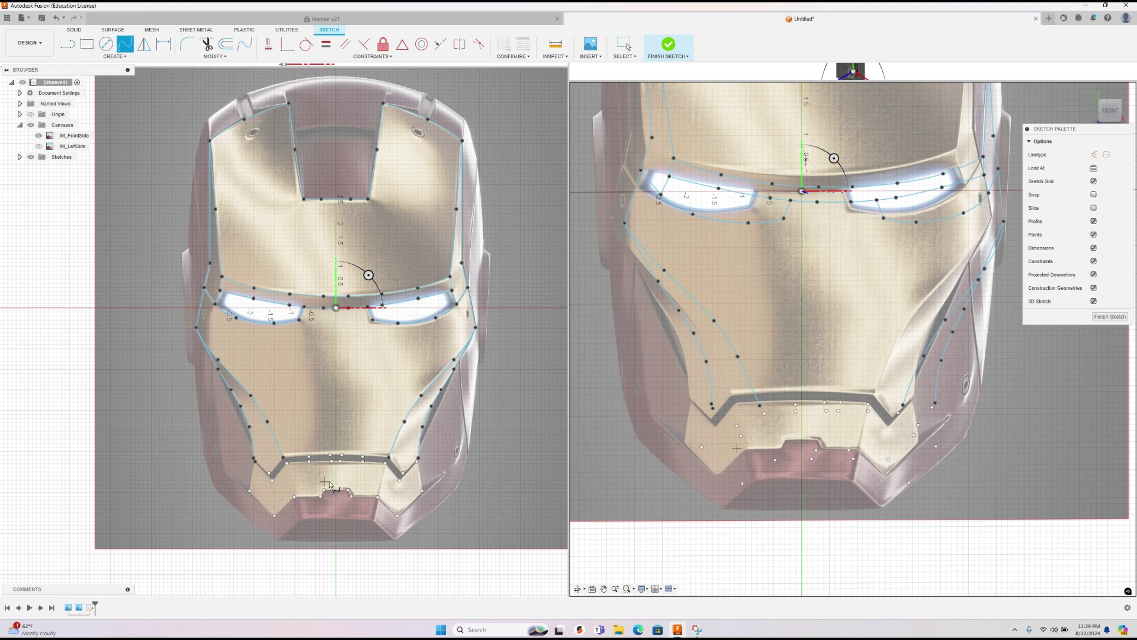
click(738, 426)
right_click(738, 428)
click(705, 449)
right_click(705, 449)
click(713, 417)
click(737, 426)
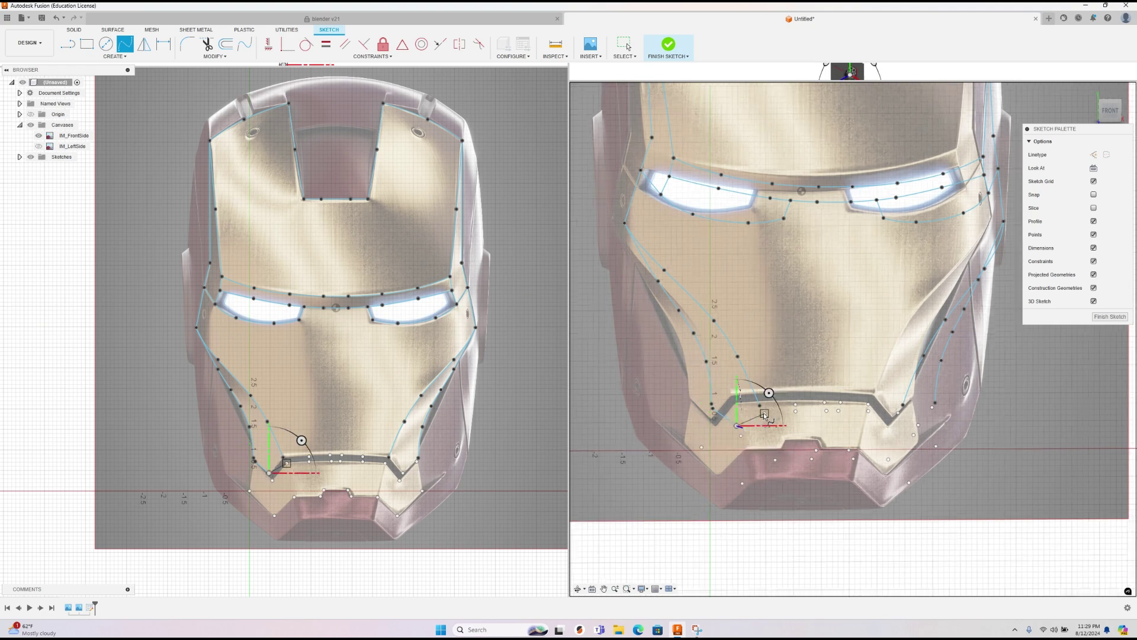
click(760, 406)
right_click(759, 406)
click(783, 407)
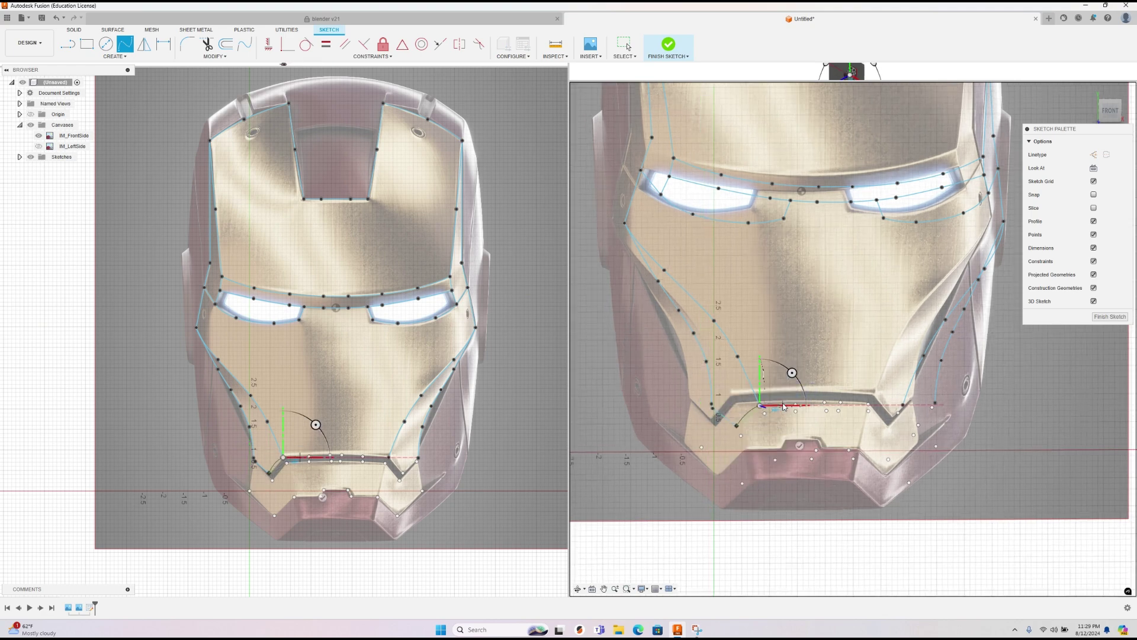
right_click(798, 361)
click(798, 327)
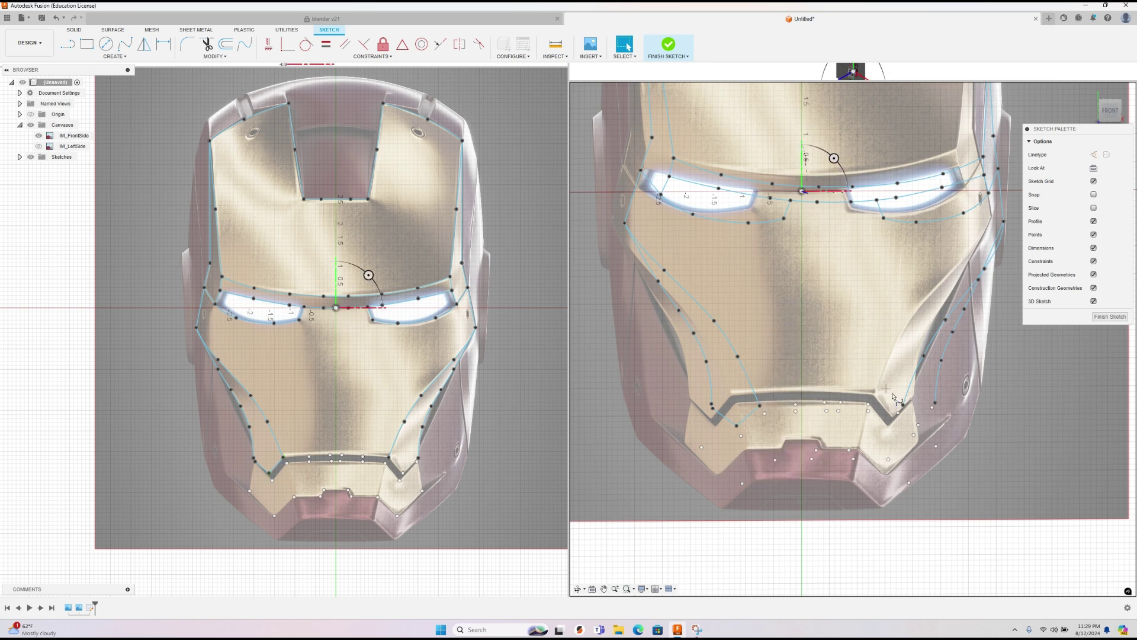
click(935, 410)
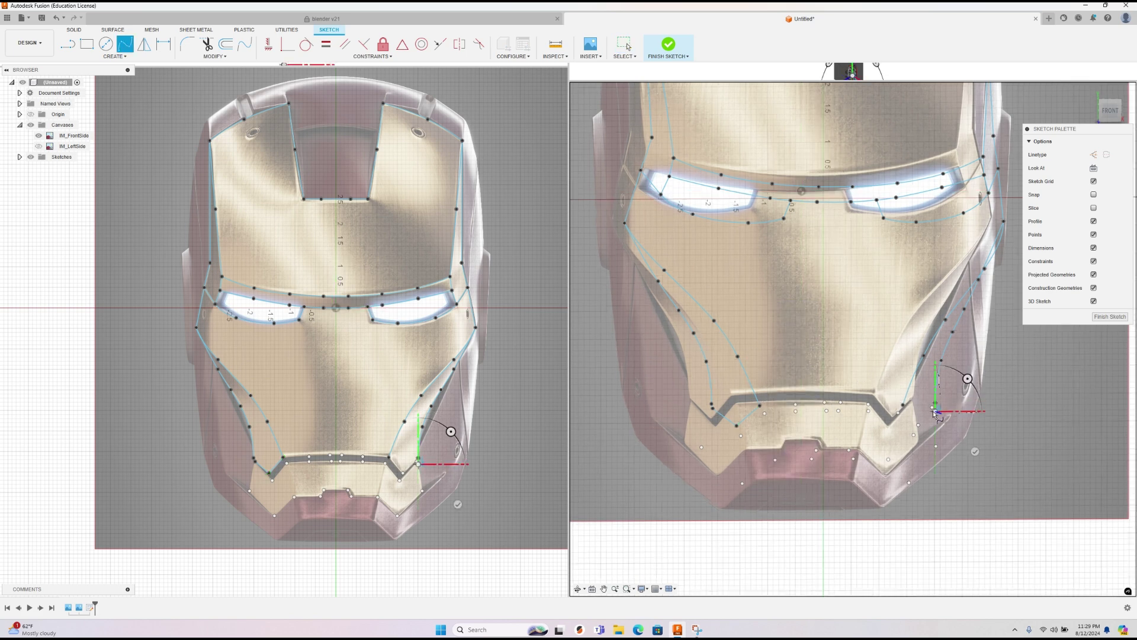
right_click(934, 410)
click(899, 409)
right_click(964, 403)
click(963, 378)
click(934, 409)
right_click(934, 408)
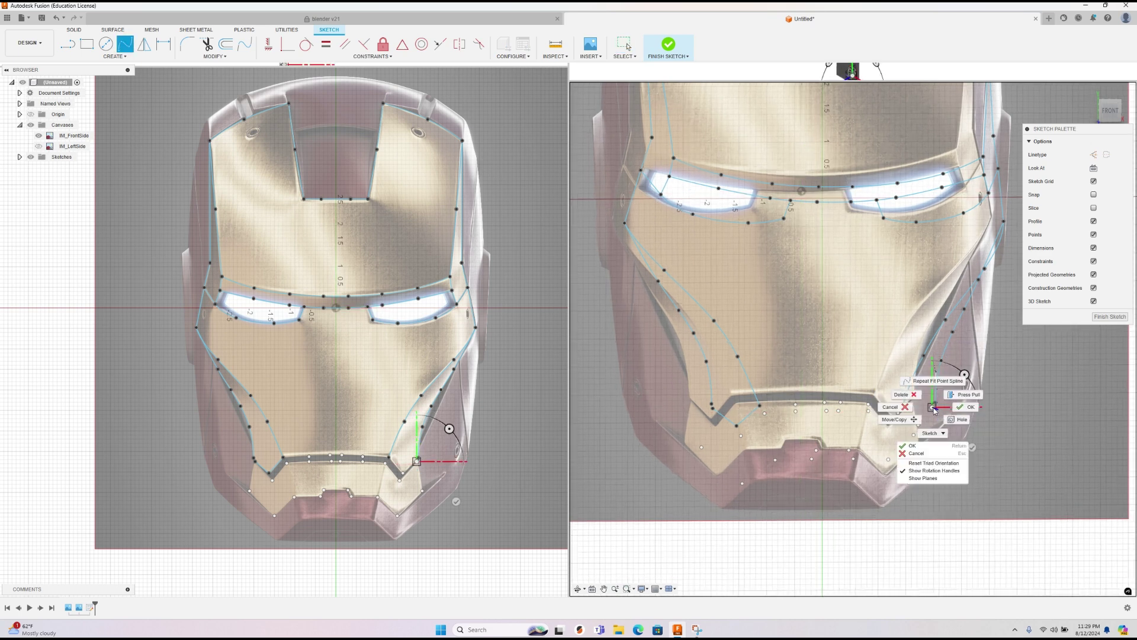
click(957, 409)
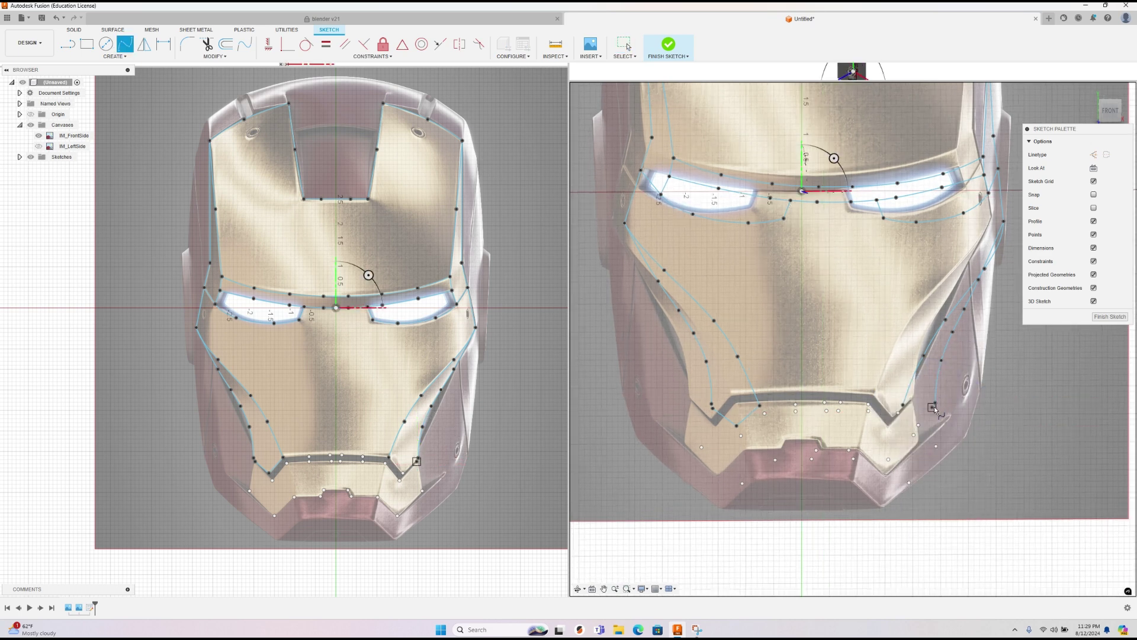
Step: Link the lower end of the right cheek's outer spline to the bottom point of the mouth slot's right notch with a short spline
click(933, 408)
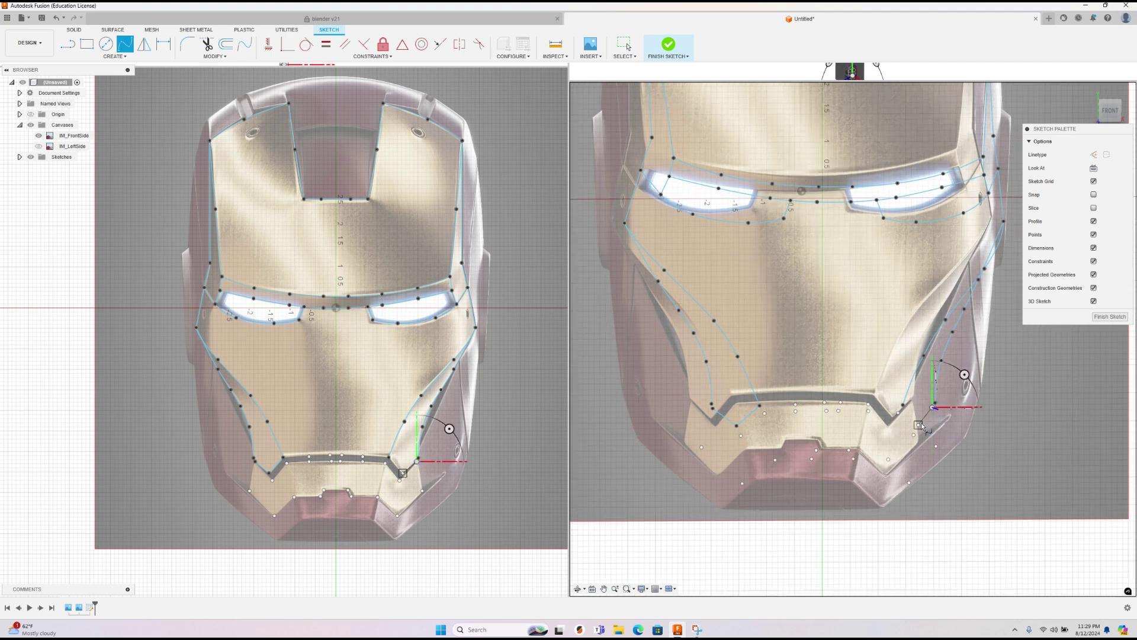
click(921, 424)
right_click(922, 423)
click(946, 410)
Step: Link the bottom point of the mouth slot's right notch to the lower end of the right cheek's inner spline with a short spline
right_click(932, 426)
click(932, 401)
click(903, 405)
right_click(905, 408)
click(941, 407)
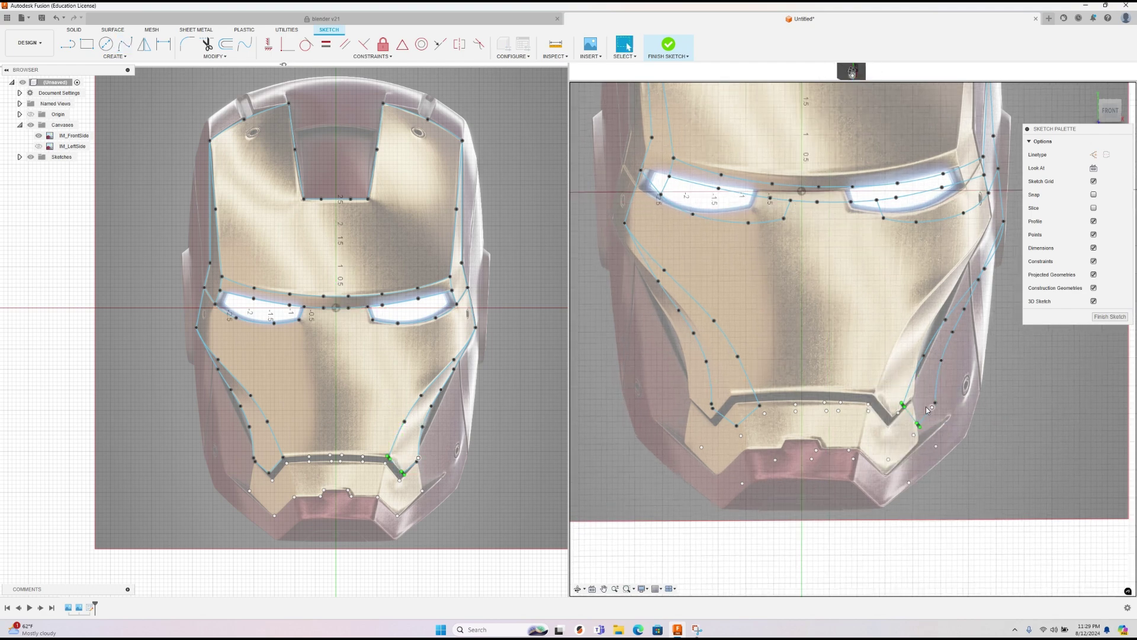
Step: Draw one continuous spline along the mouth slot's upper edge, from its left upper corner through the four edge points to its right upper corner
right_click(822, 369)
click(821, 343)
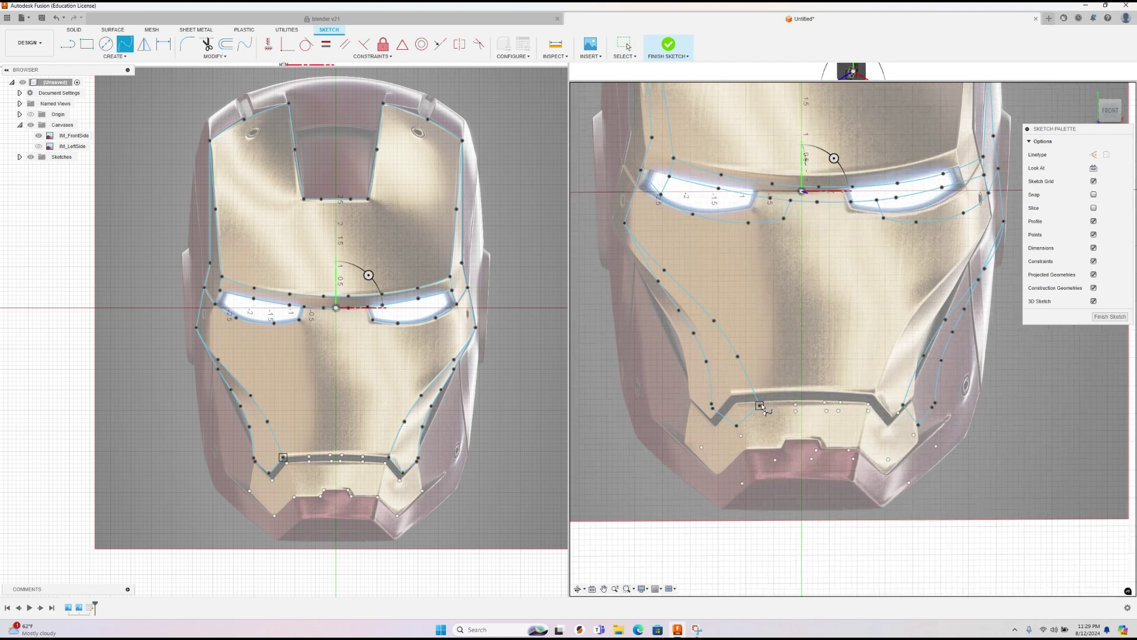
click(760, 405)
click(795, 404)
click(825, 403)
click(840, 402)
click(868, 404)
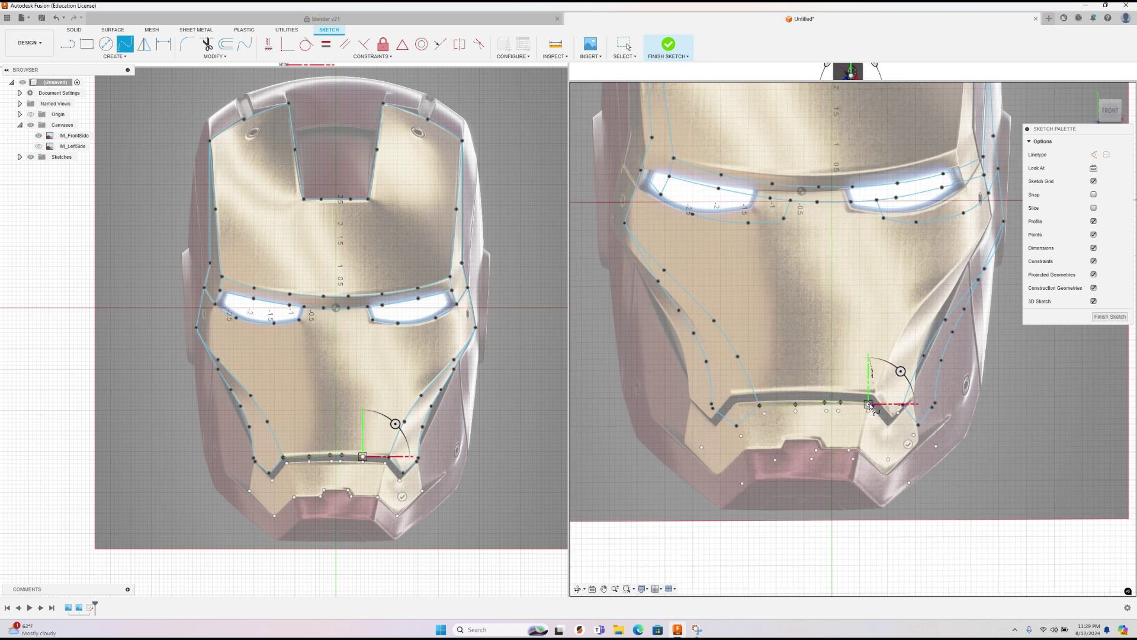
right_click(905, 409)
click(903, 379)
Step: Inspect the mouth slot area at an angle and delete the single spline along the slot's upper edge
shift+middle_drag(849, 361, 912, 349)
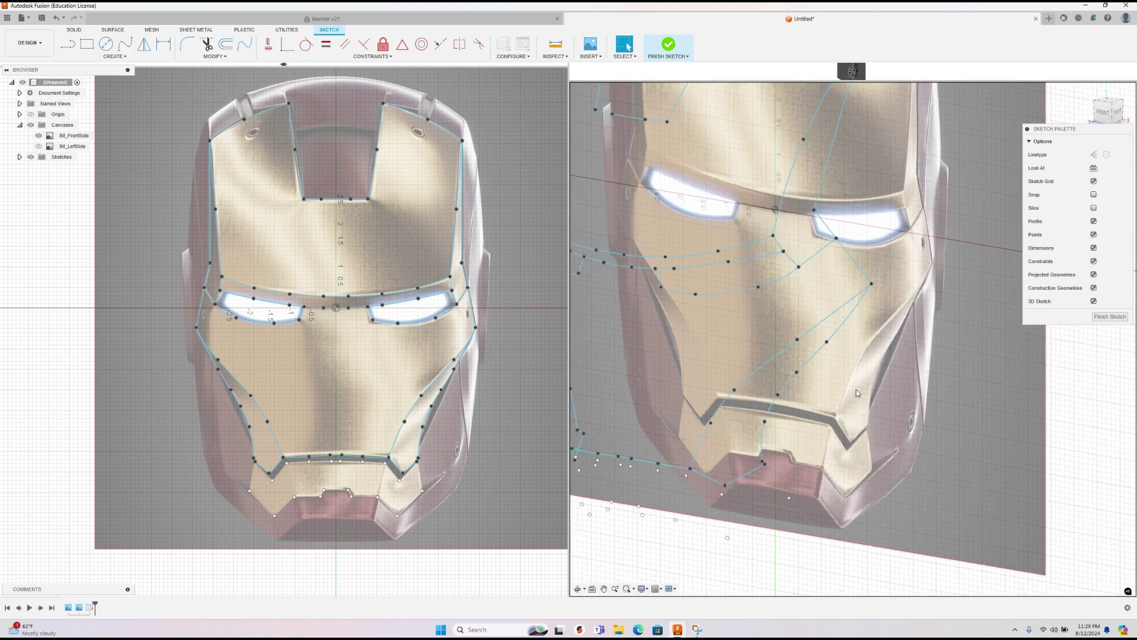
scroll(851, 395, down, 5)
scroll(767, 375, up, 8)
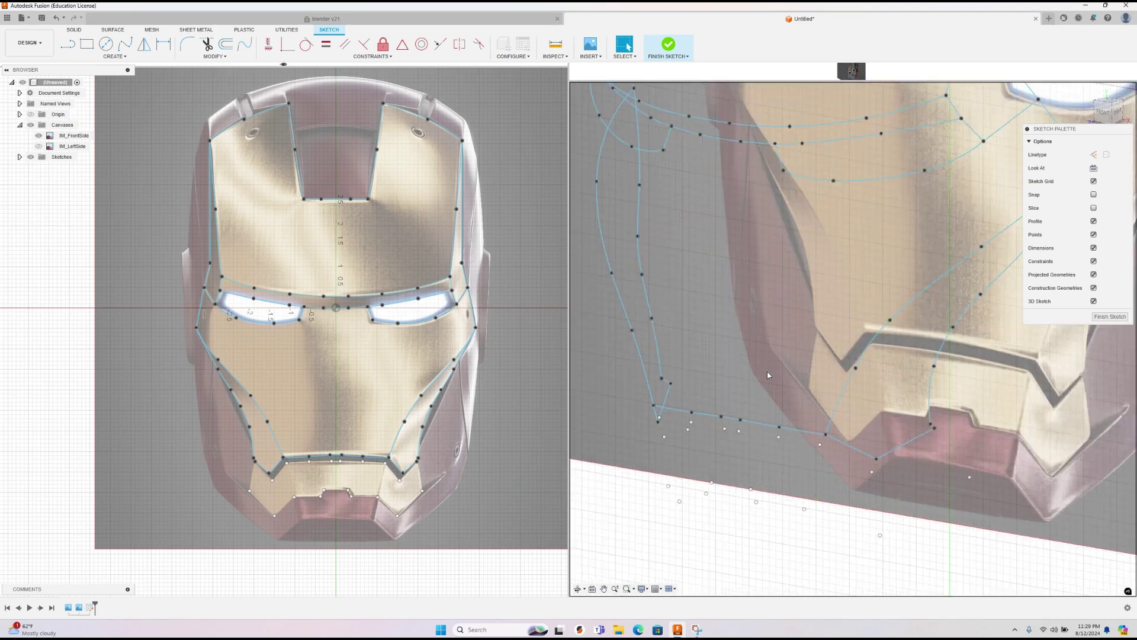
scroll(766, 377, down, 3)
scroll(765, 382, up, 5)
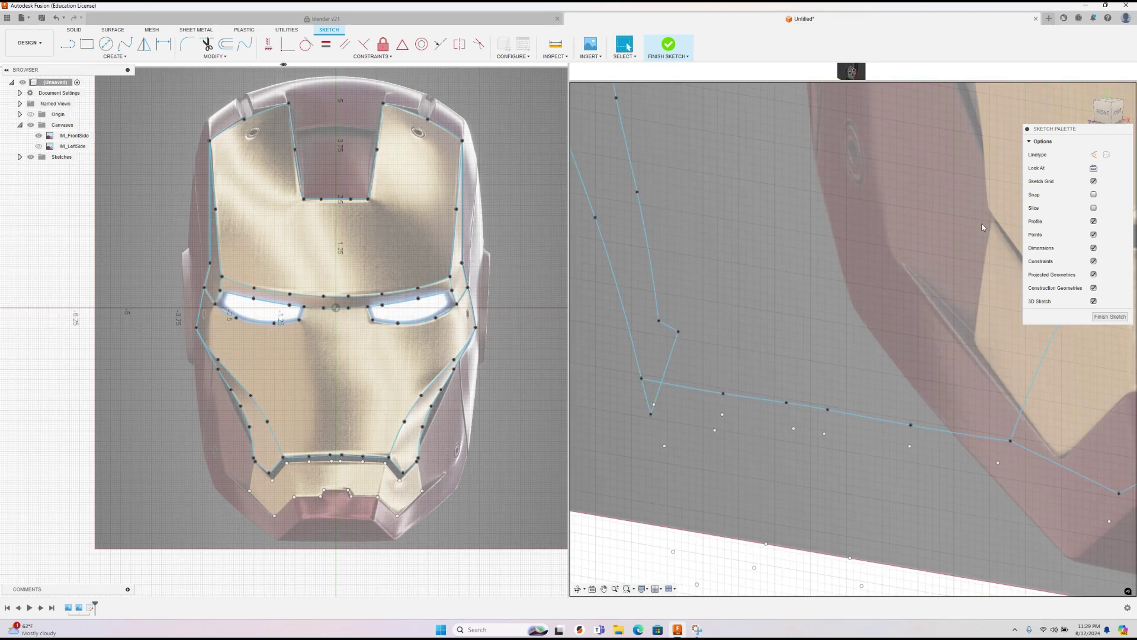
mouse_move(799, 333)
shift+middle_down()
mouse_move(817, 315)
mouse_move(787, 333)
shift+middle_up()
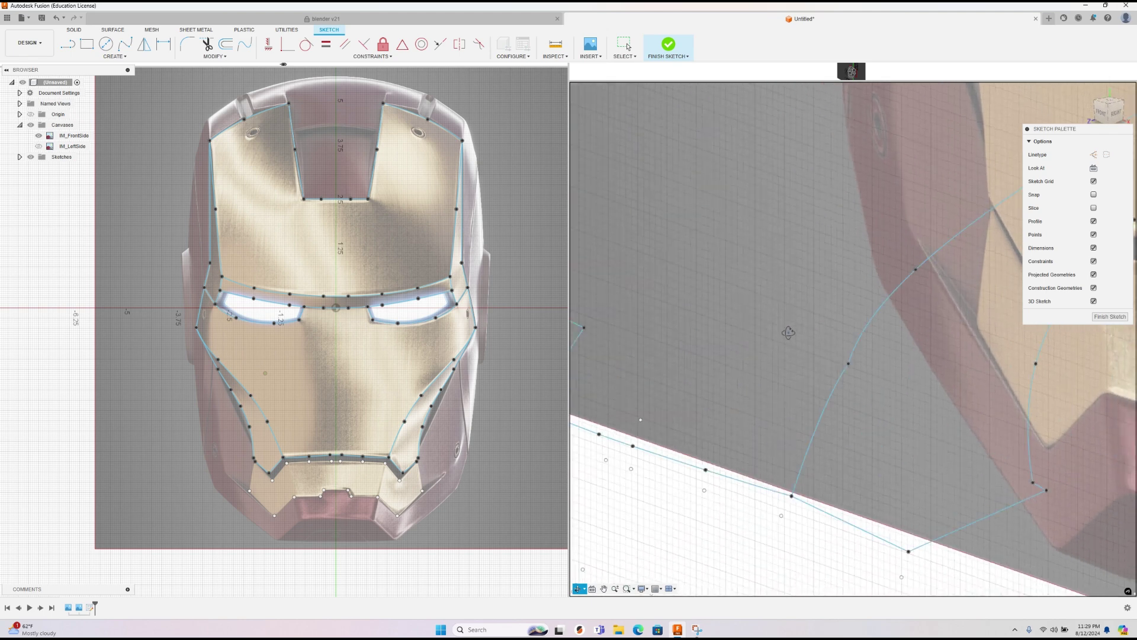
click(679, 464)
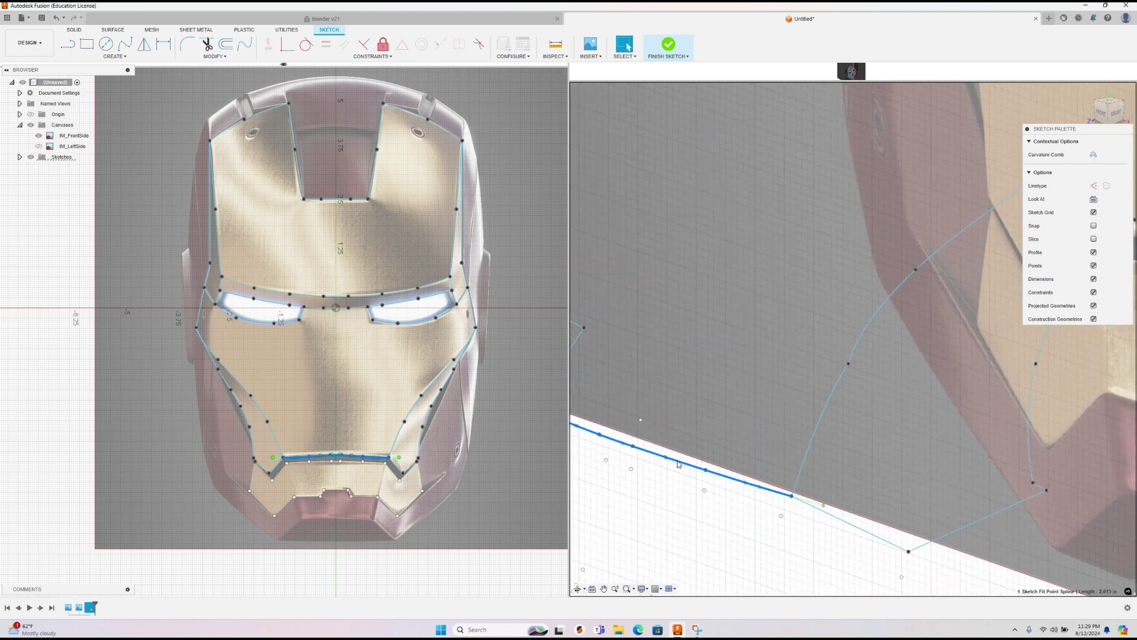
key(Delete)
Step: Draw a three-point spline along the left half of the mouth slot's upper edge, from its left upper corner to the point just left of centre
shift+middle_drag(678, 463, 717, 367)
shift+middle_drag(799, 369, 790, 373)
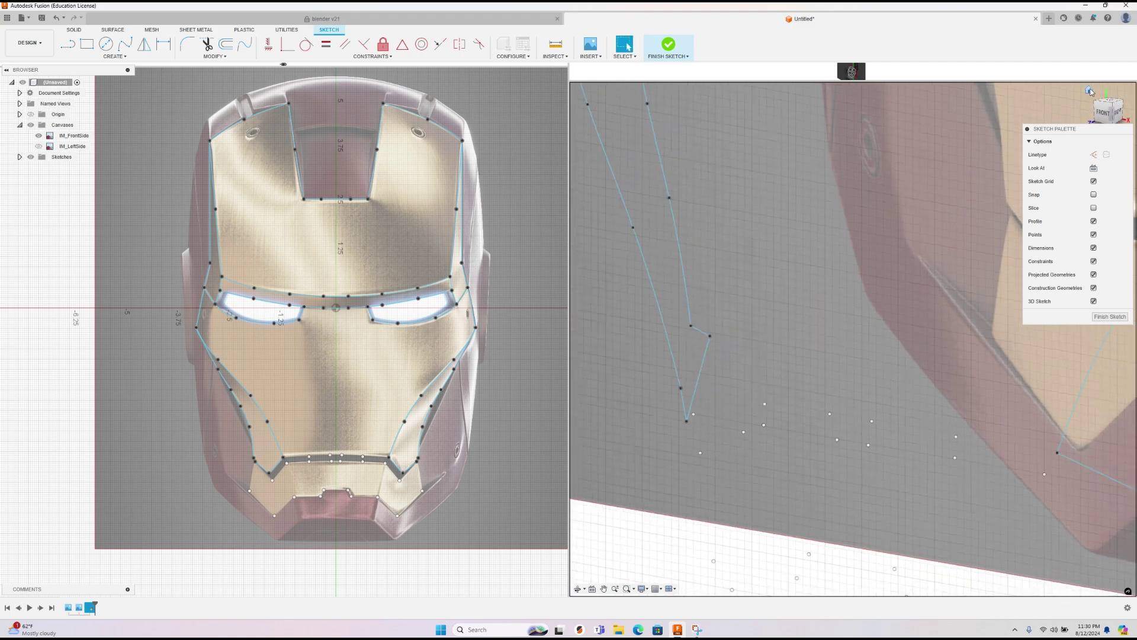
click(1089, 90)
shift+middle_drag(795, 431, 819, 413)
scroll(818, 413, up, 4)
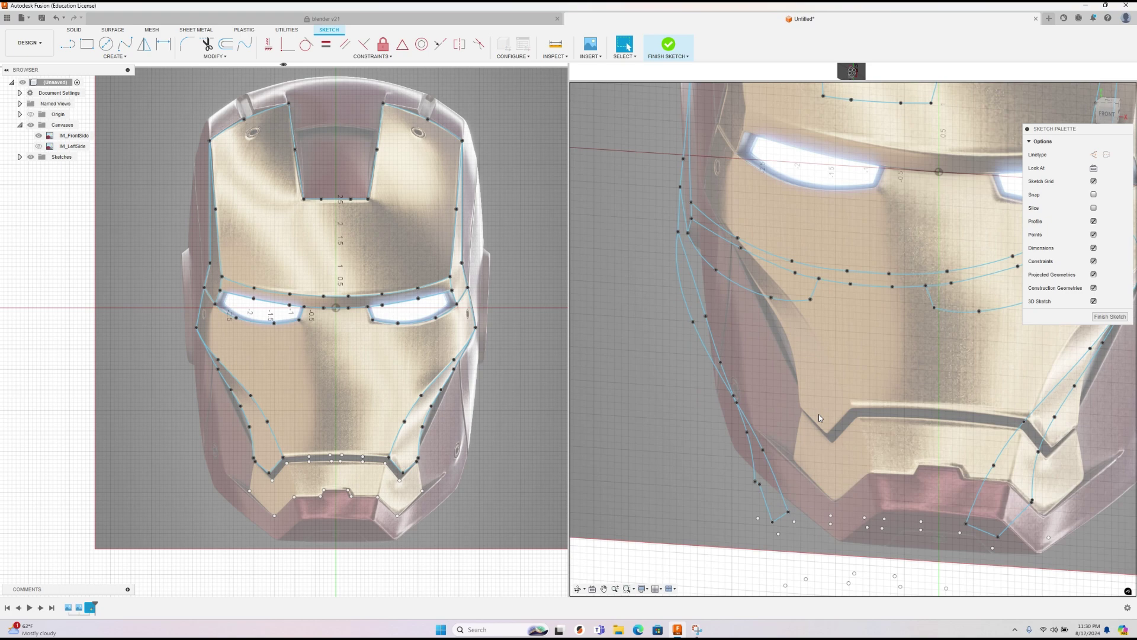
middle_drag(829, 453, 807, 410)
scroll(807, 409, up, 3)
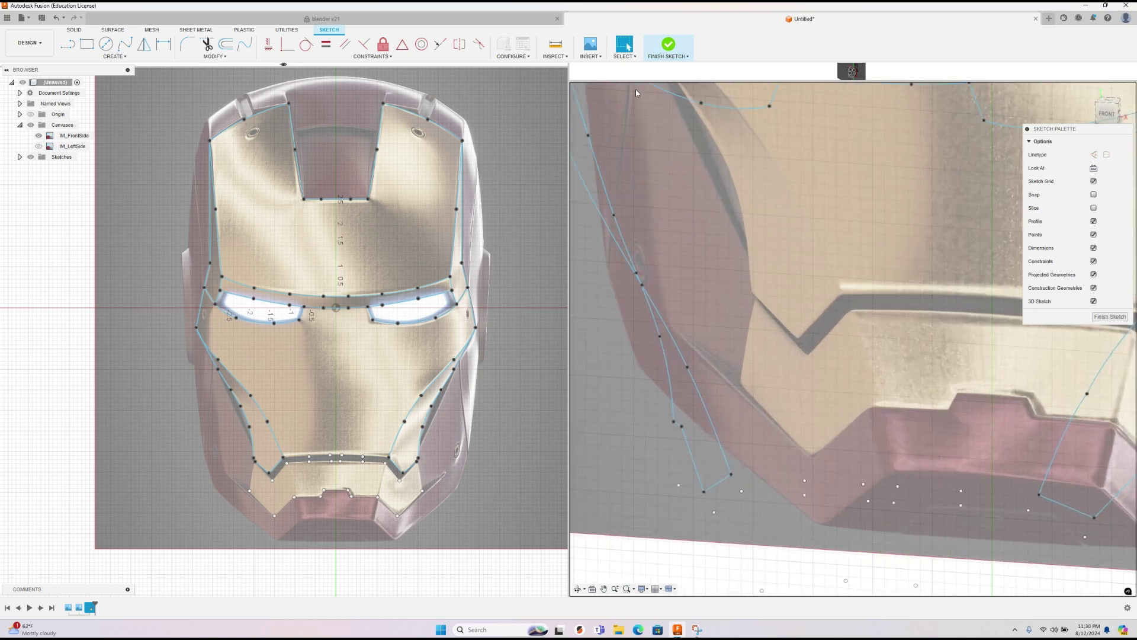
click(125, 43)
click(731, 475)
click(804, 480)
click(864, 484)
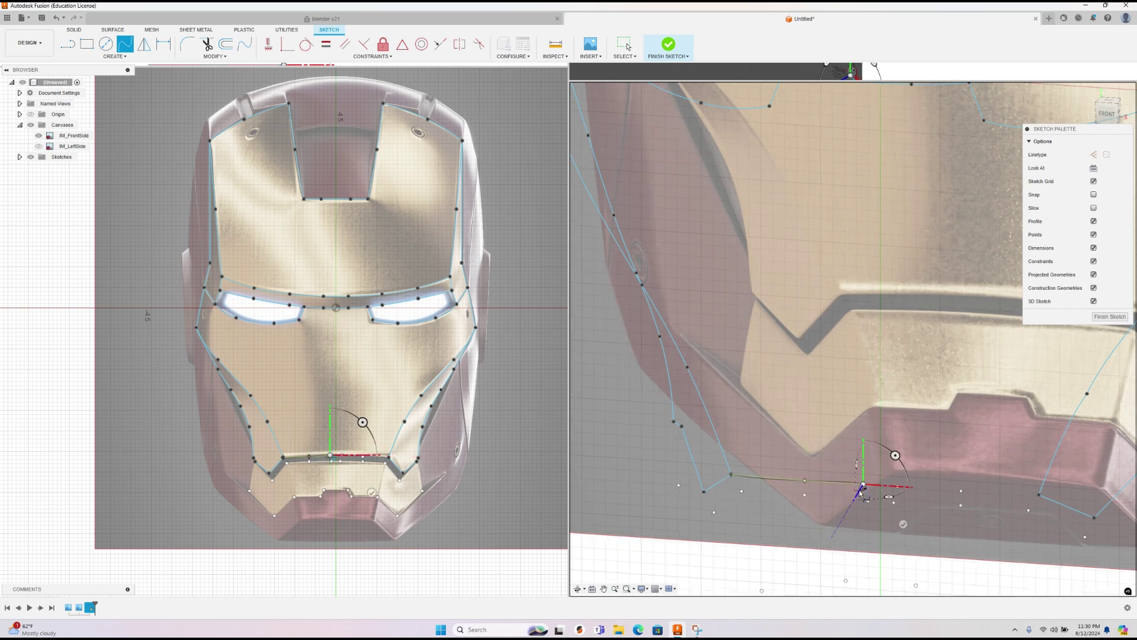
right_click(901, 496)
click(927, 474)
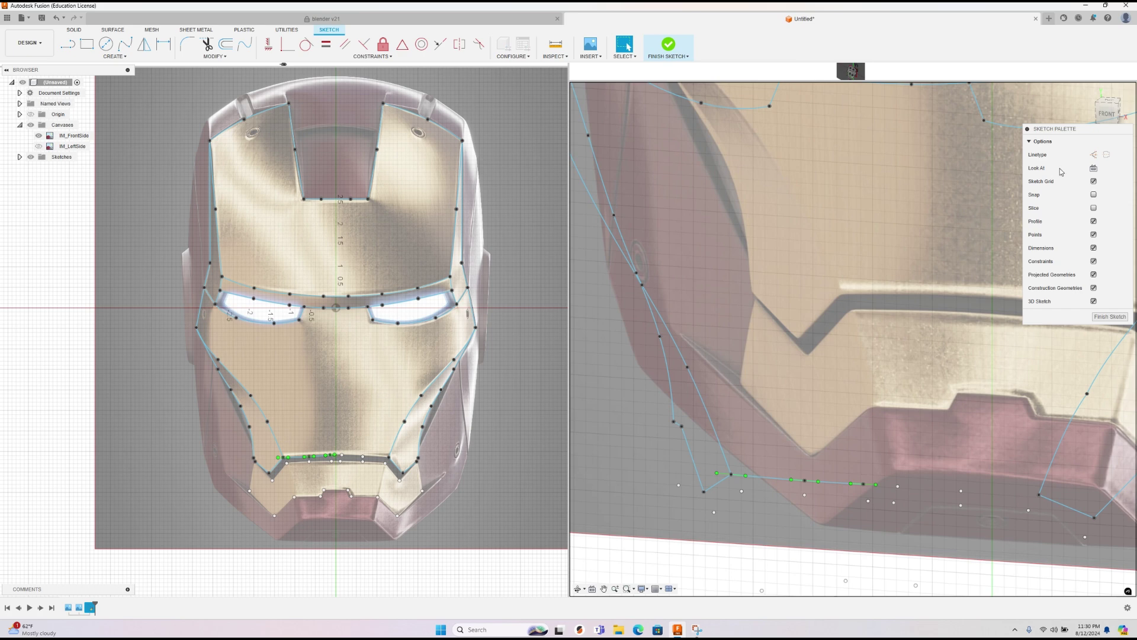
Step: Nudge the left spline's middle point and the matching point on the right half slightly up onto the mouth slot's upper edge
scroll(341, 441, up, 5)
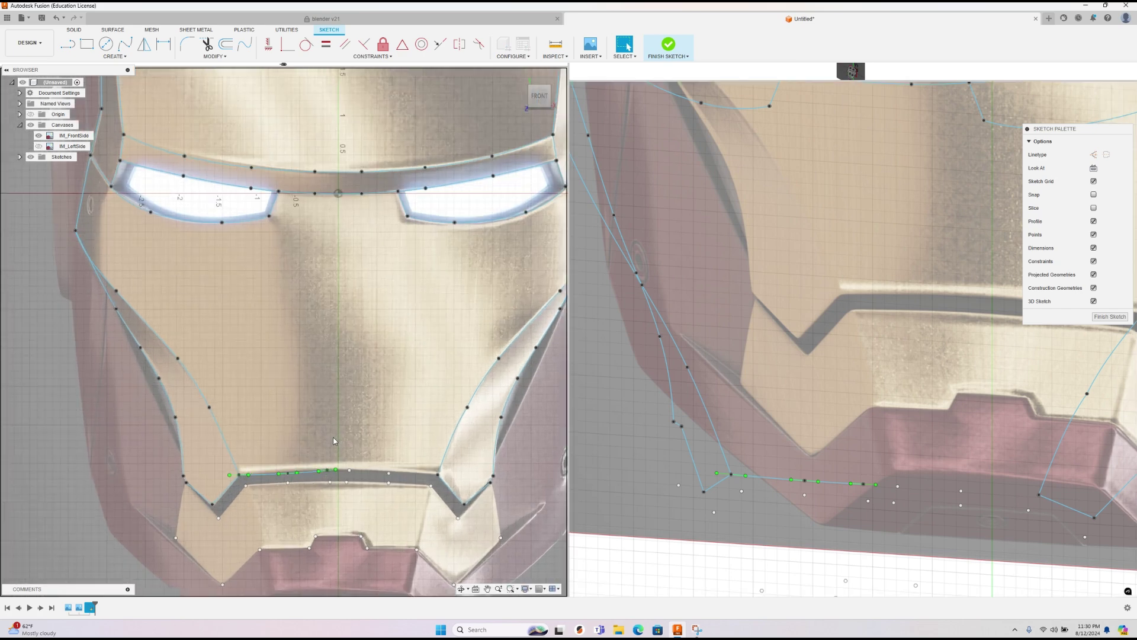
key(Escape)
click(287, 473)
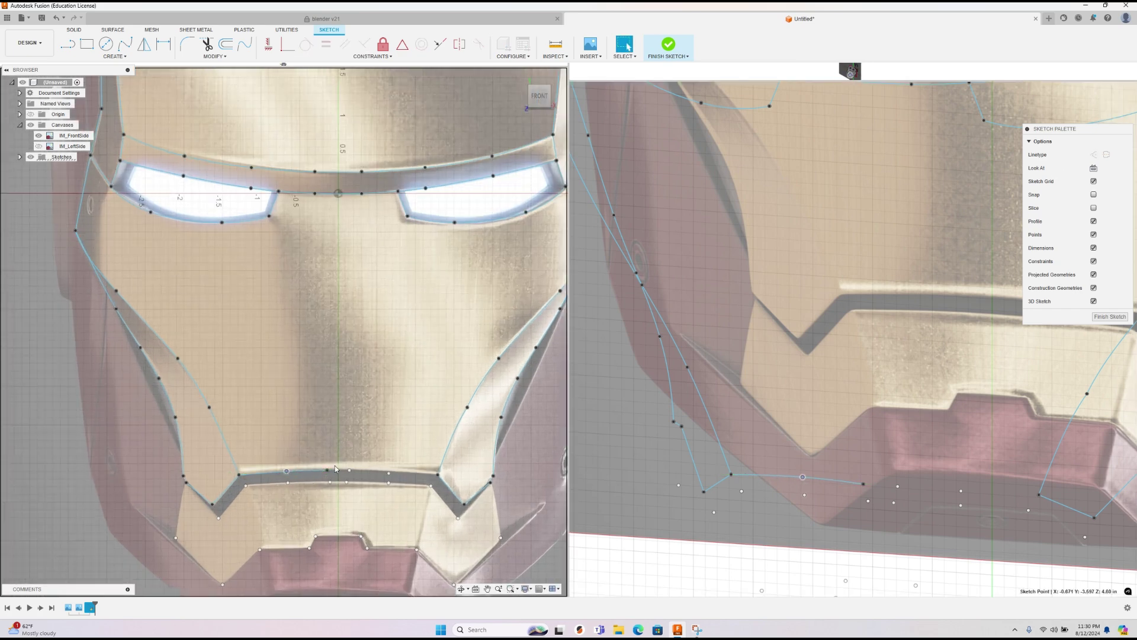
key(Escape)
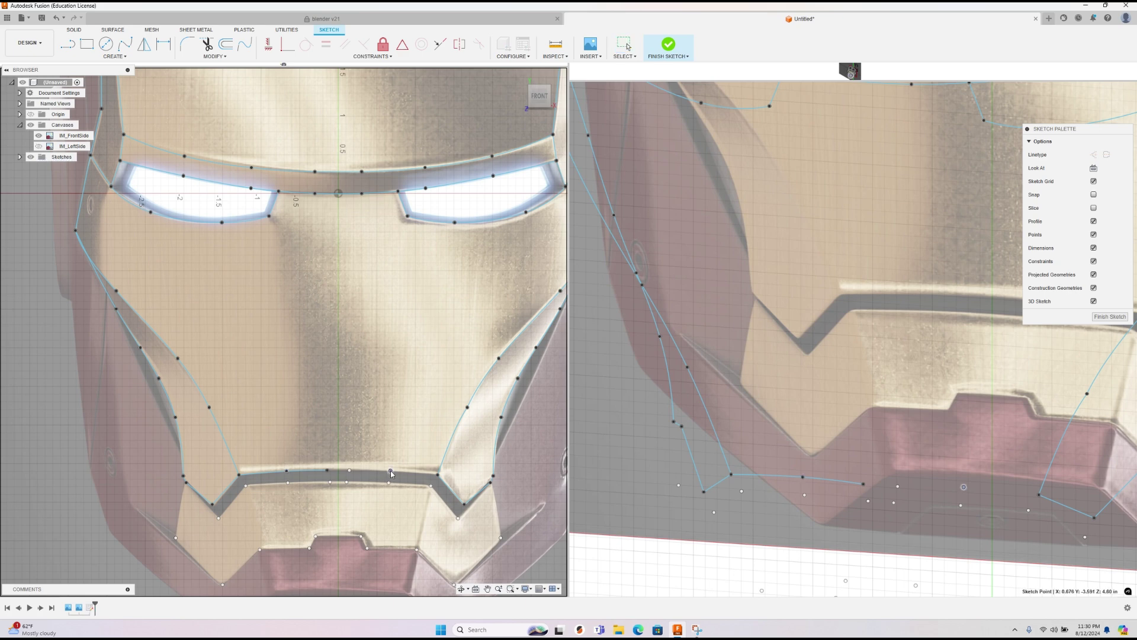
Step: Draw a three-point spline along the right half of the mouth slot's upper edge, from its right upper corner to the point just right of centre
right_click(391, 472)
click(350, 472)
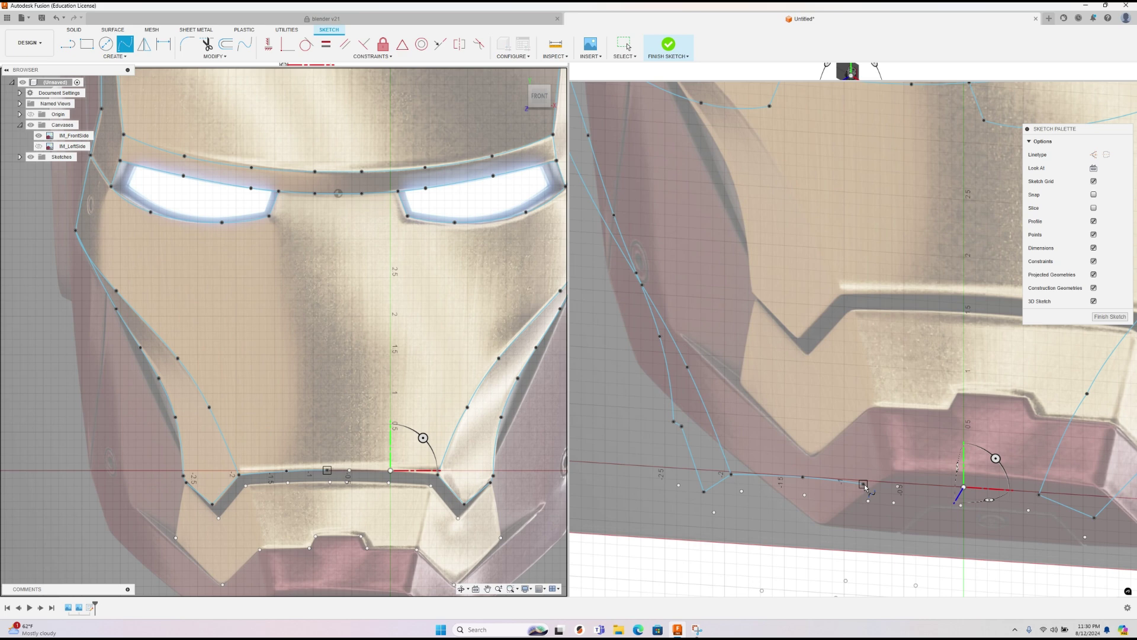
click(1039, 494)
click(963, 487)
click(898, 486)
right_click(897, 486)
click(925, 484)
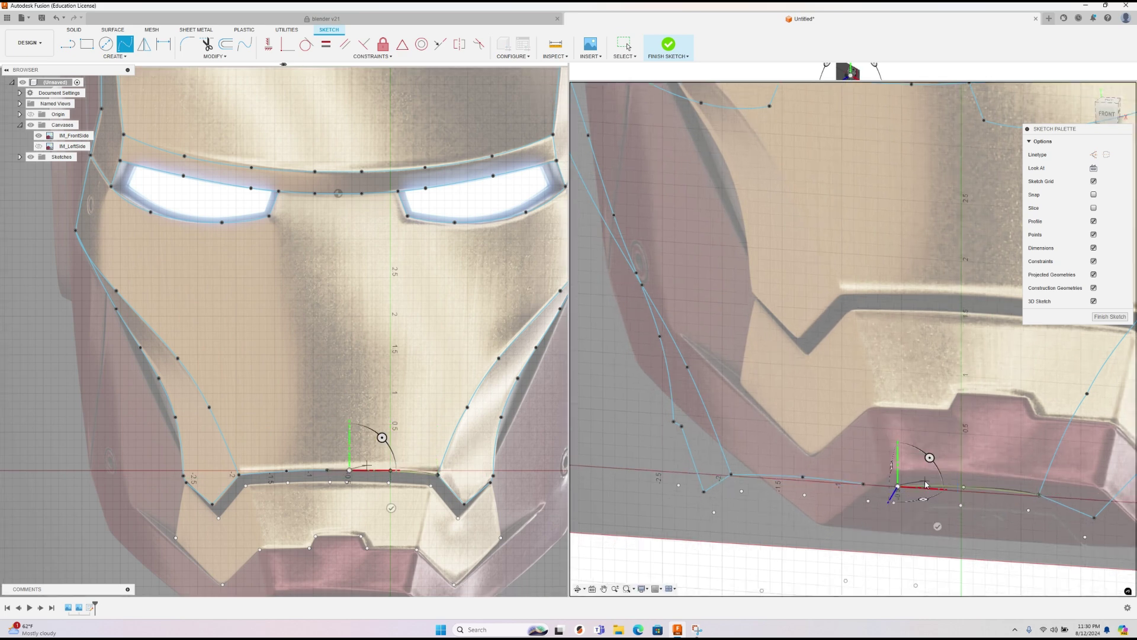
Step: Nudge the inner end point of the left half's spline slightly up along the mouth slot's upper edge
click(329, 471)
drag(329, 469, 328, 469)
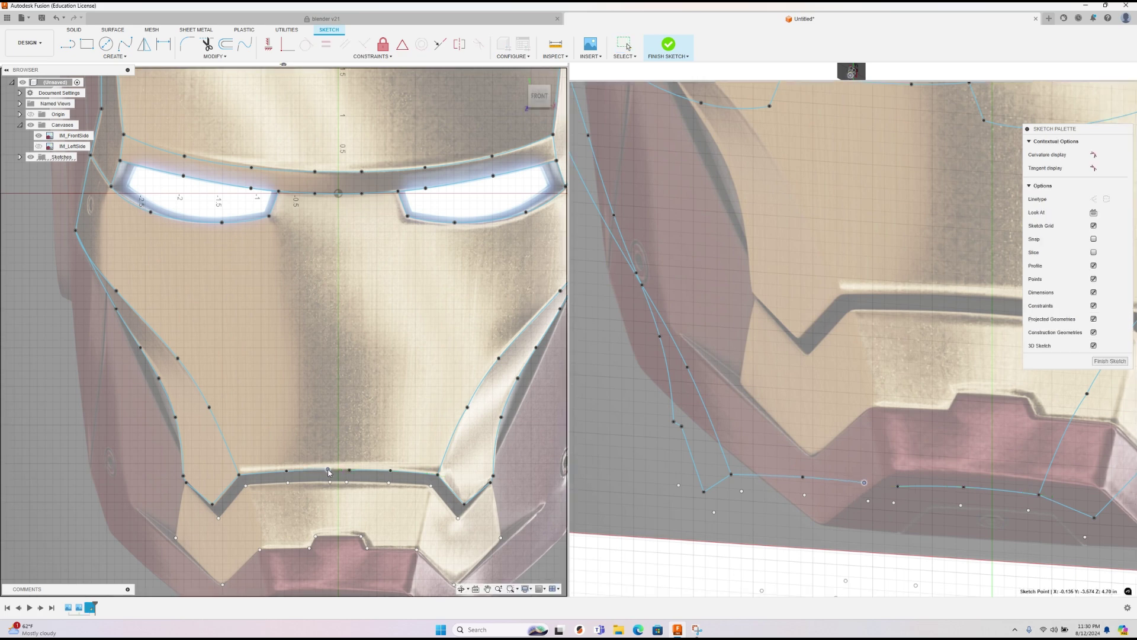
drag(329, 472, 329, 470)
Step: Pull the overlapping duplicate sketch point off the right spline's inner end, adjust that end slightly and remove the duplicate
click(348, 470)
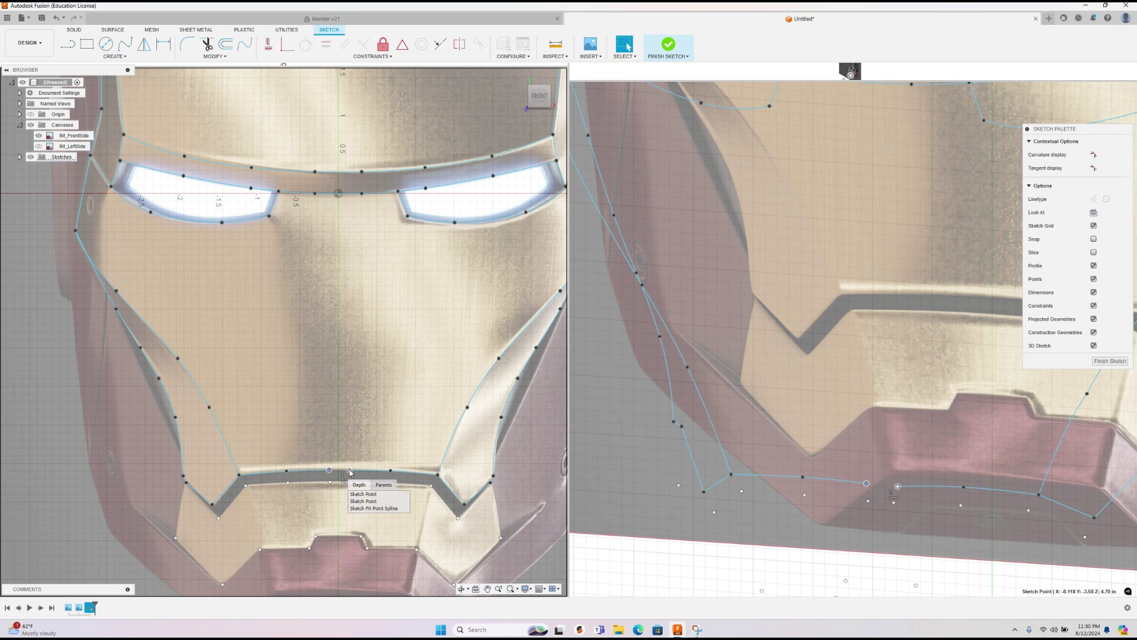
click(355, 457)
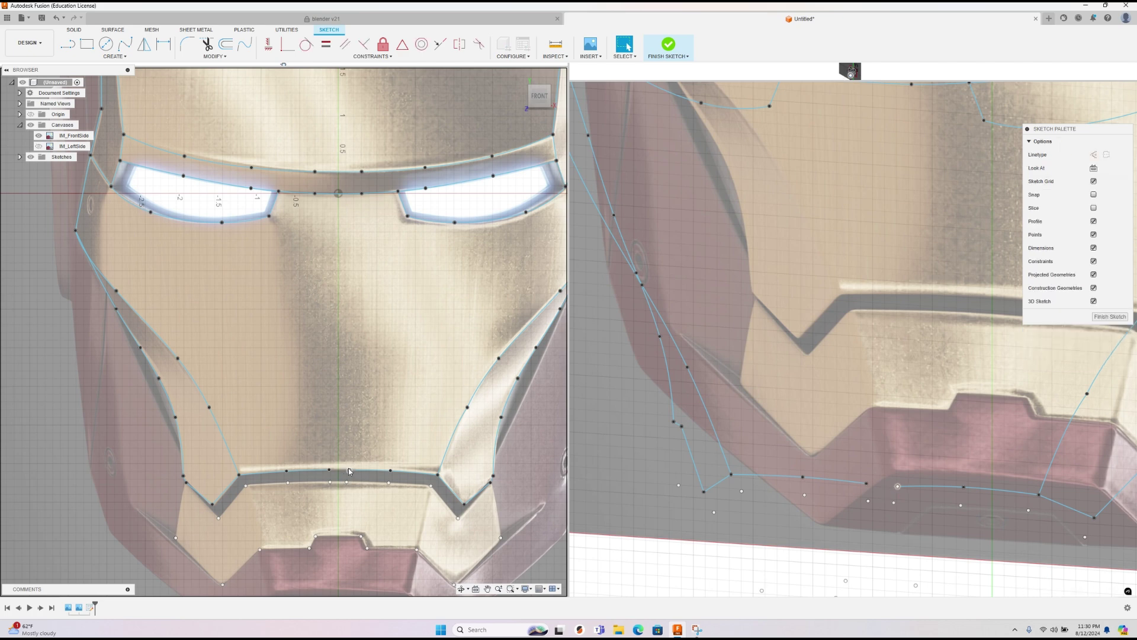
click(350, 471)
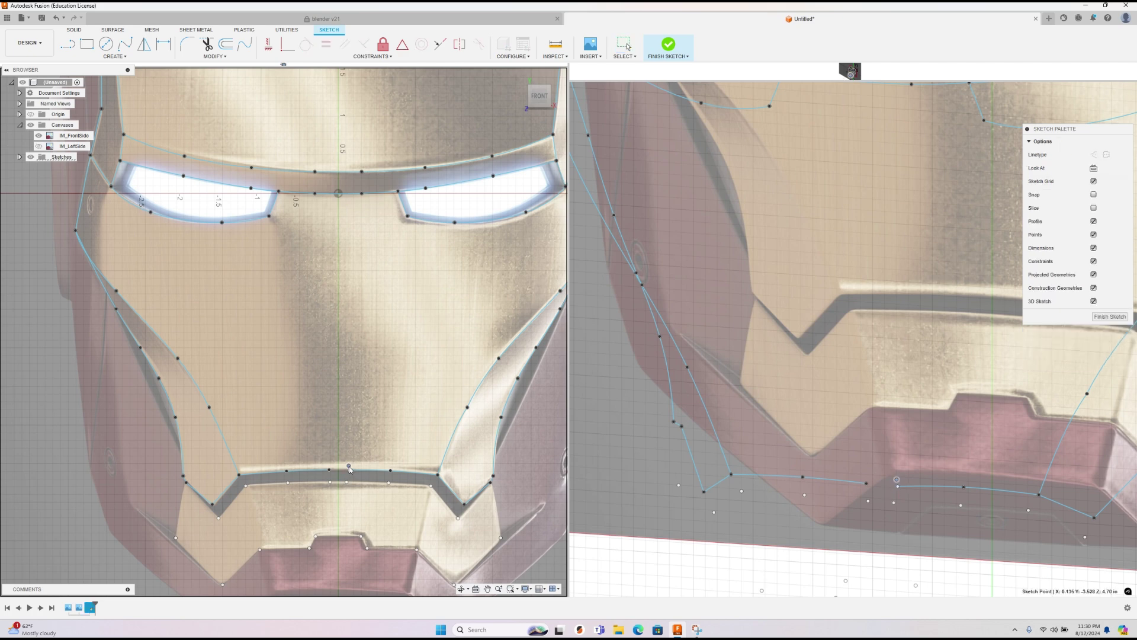
right_click(351, 459)
click(325, 460)
click(350, 469)
drag(350, 466, 355, 443)
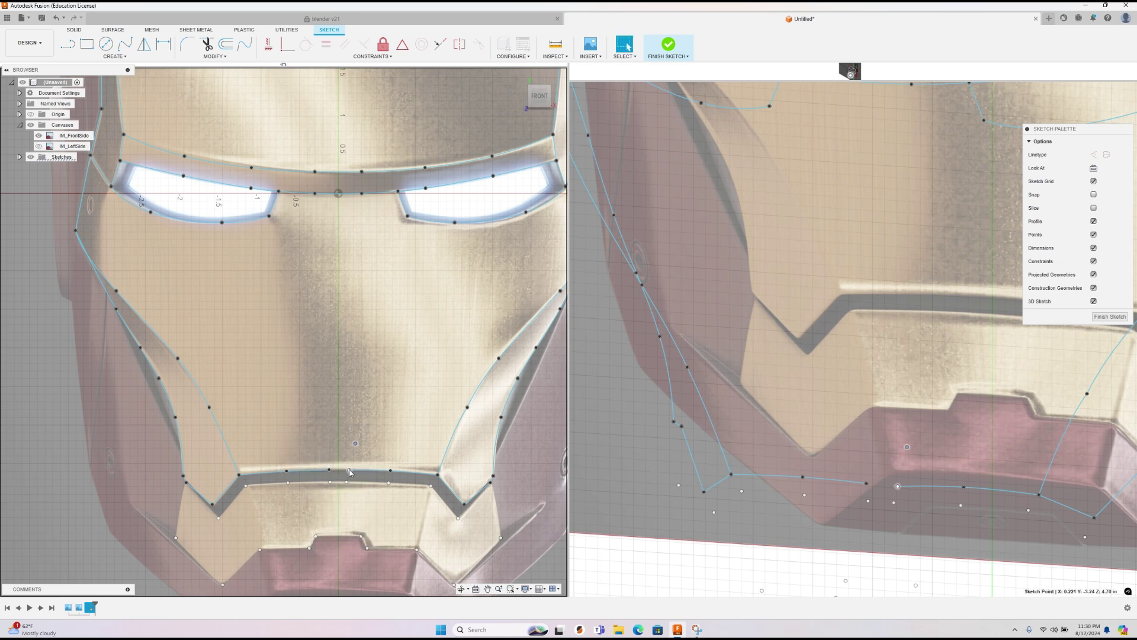
click(349, 471)
click(355, 444)
key(Escape)
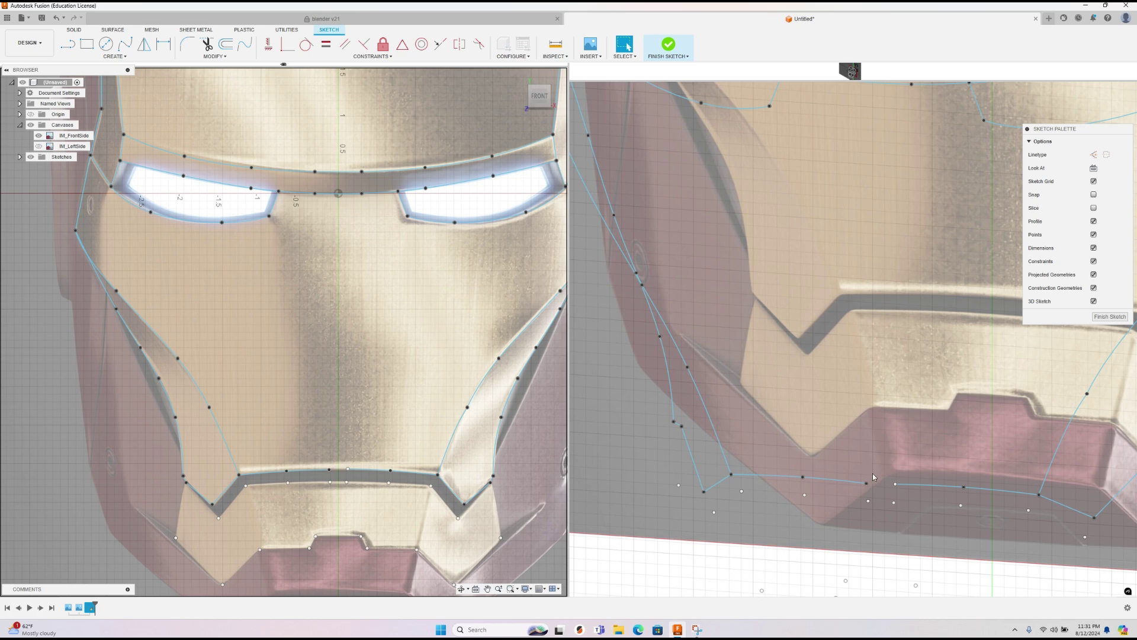
Step: Bridge the inner ends of the mouth slot's two upper-edge splines with a short spline across the centre
right_click(860, 450)
click(859, 447)
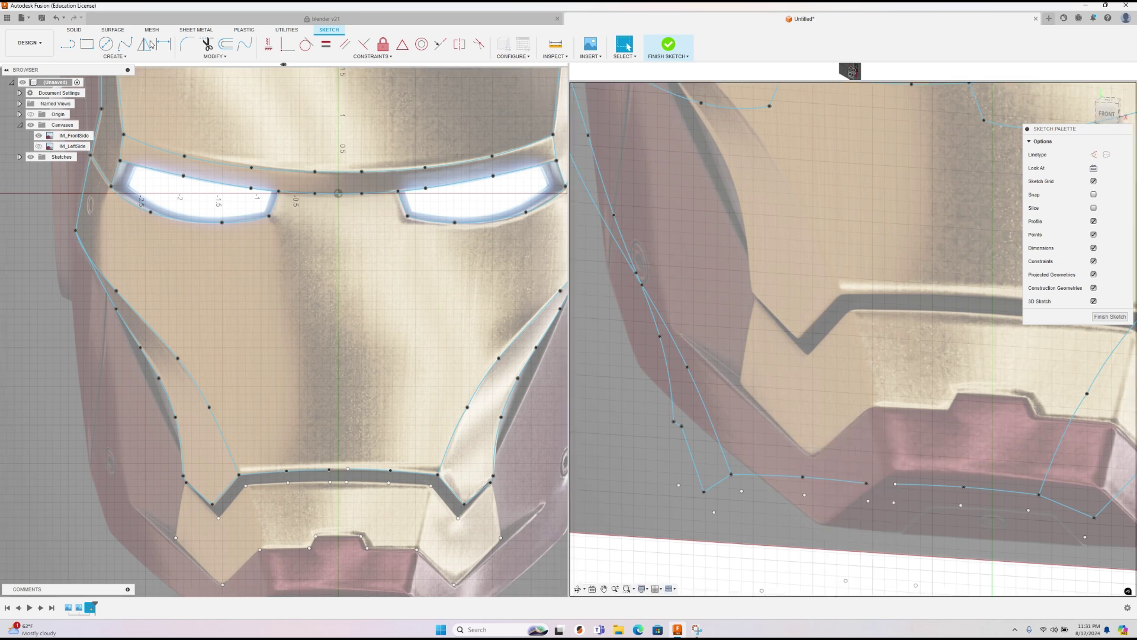
click(125, 45)
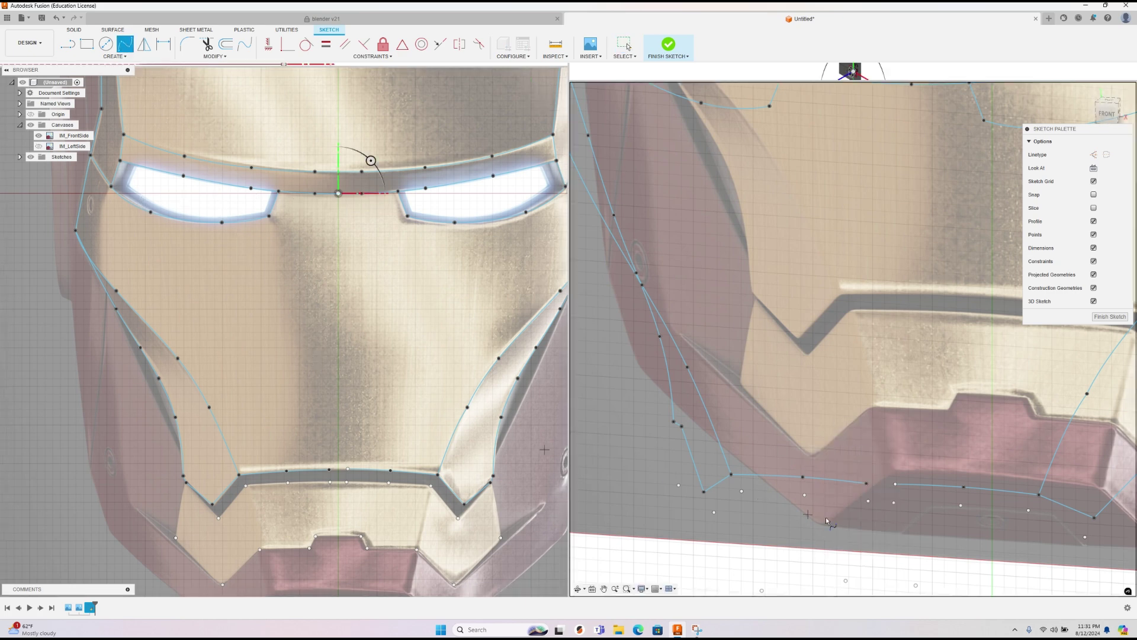
click(866, 484)
click(895, 484)
right_click(895, 487)
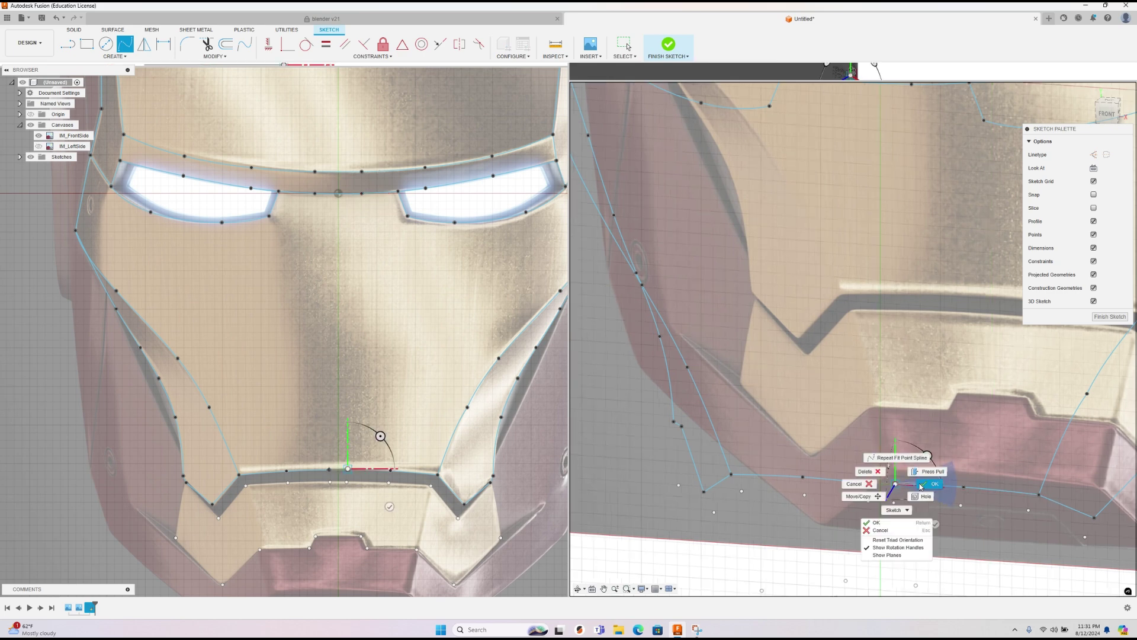
click(876, 460)
Step: Check the two end points of the short bridging spline at the centre of the mouth slot's upper edge
click(356, 432)
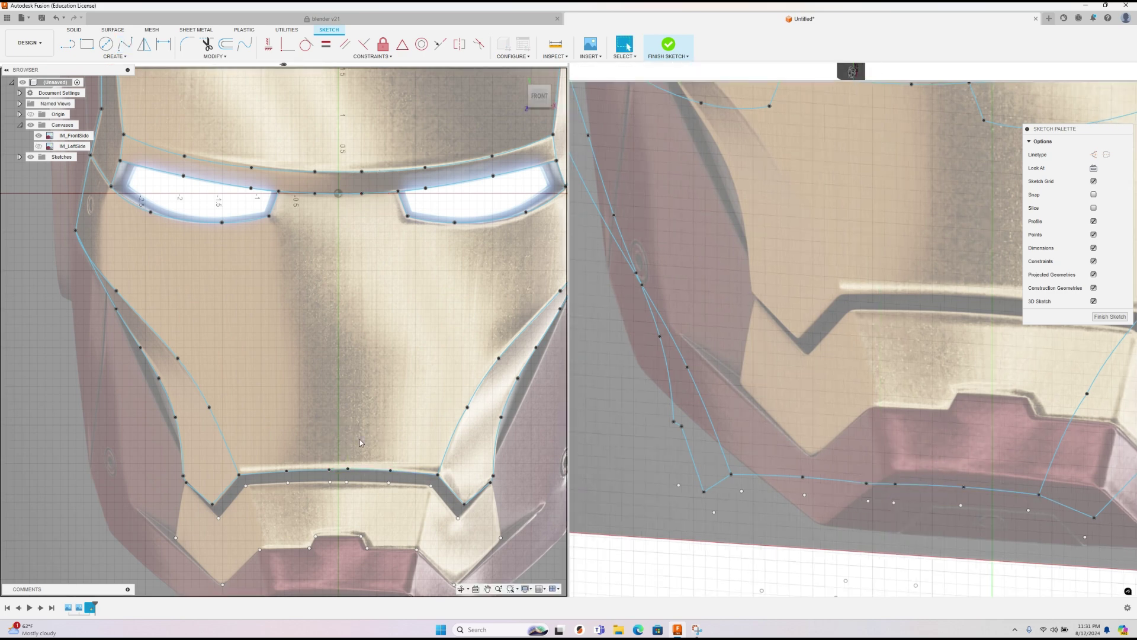
click(329, 470)
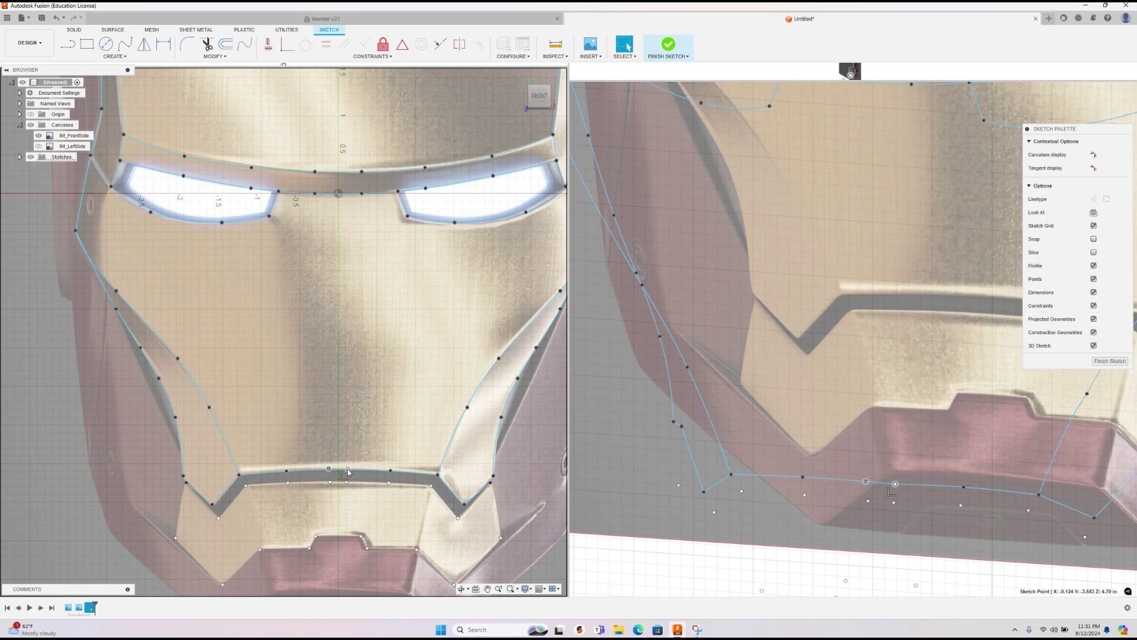
click(349, 471)
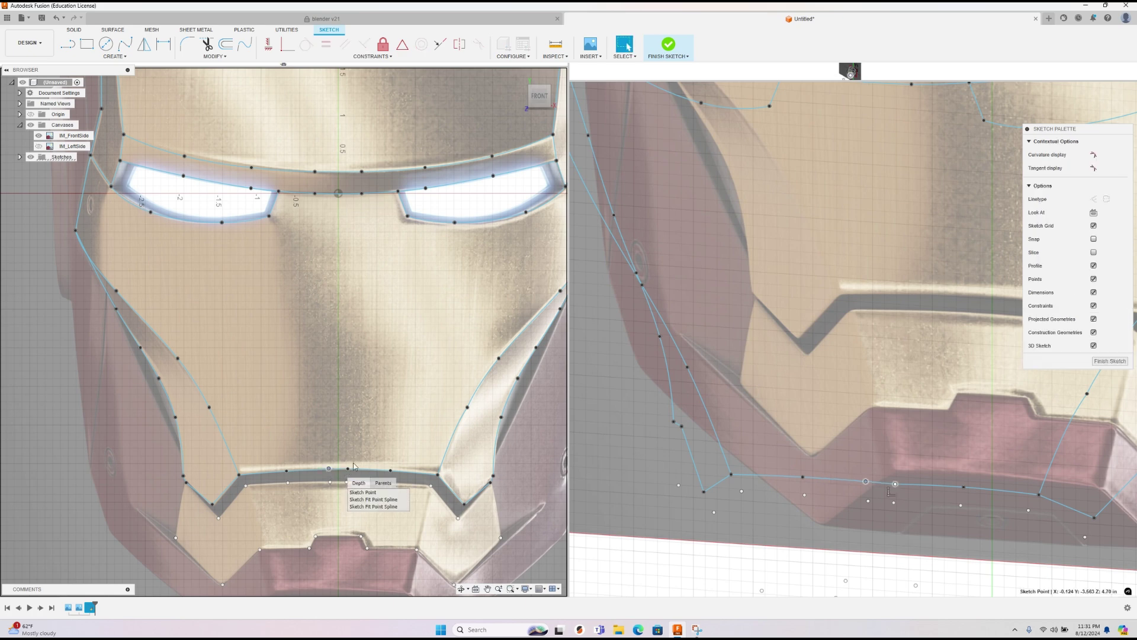
key(Escape)
click(348, 471)
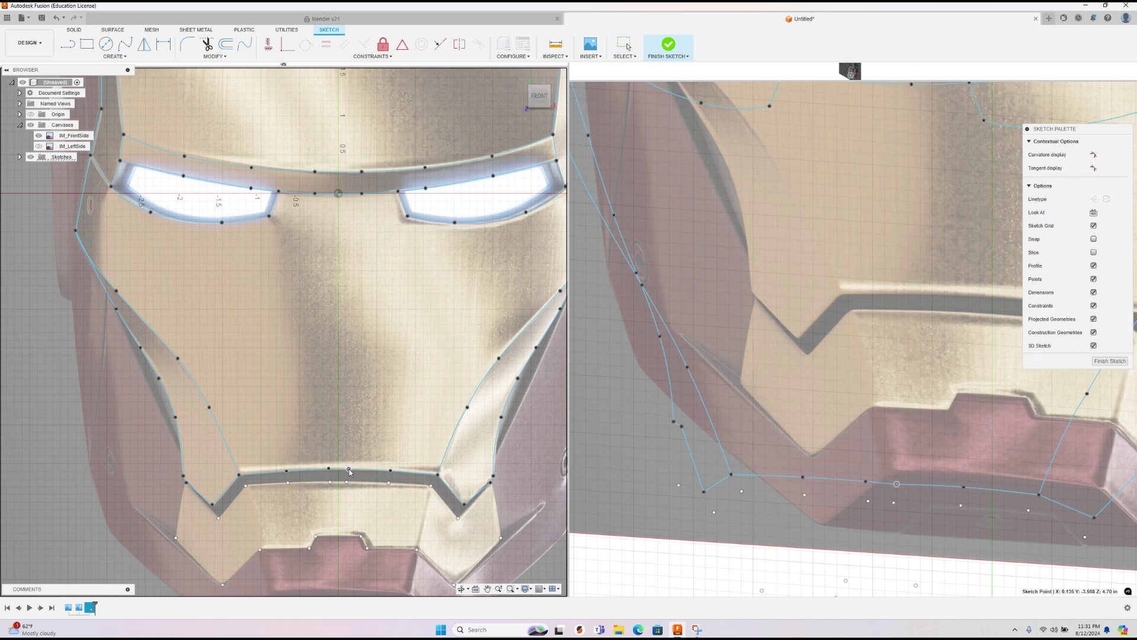
key(Escape)
Step: Return to a single viewport in the isometric home view and finish the 3D sketch
scroll(373, 382, down, 6)
mouse_move(421, 398)
shift+middle_down()
mouse_move(397, 400)
mouse_move(484, 399)
mouse_move(399, 392)
shift+middle_up()
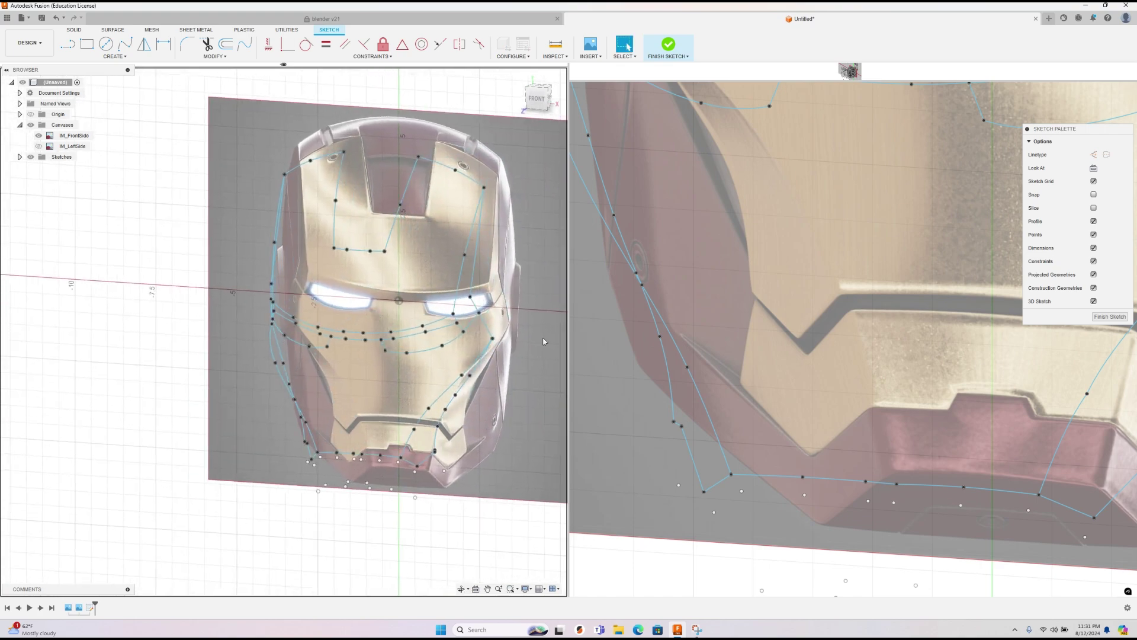
click(729, 275)
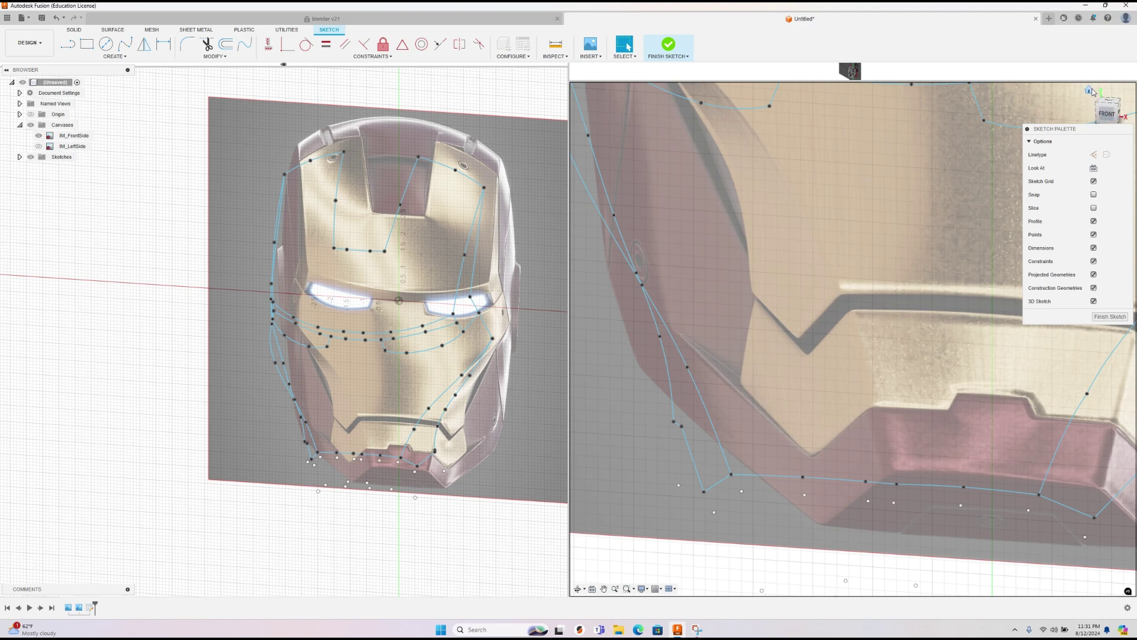
click(1090, 91)
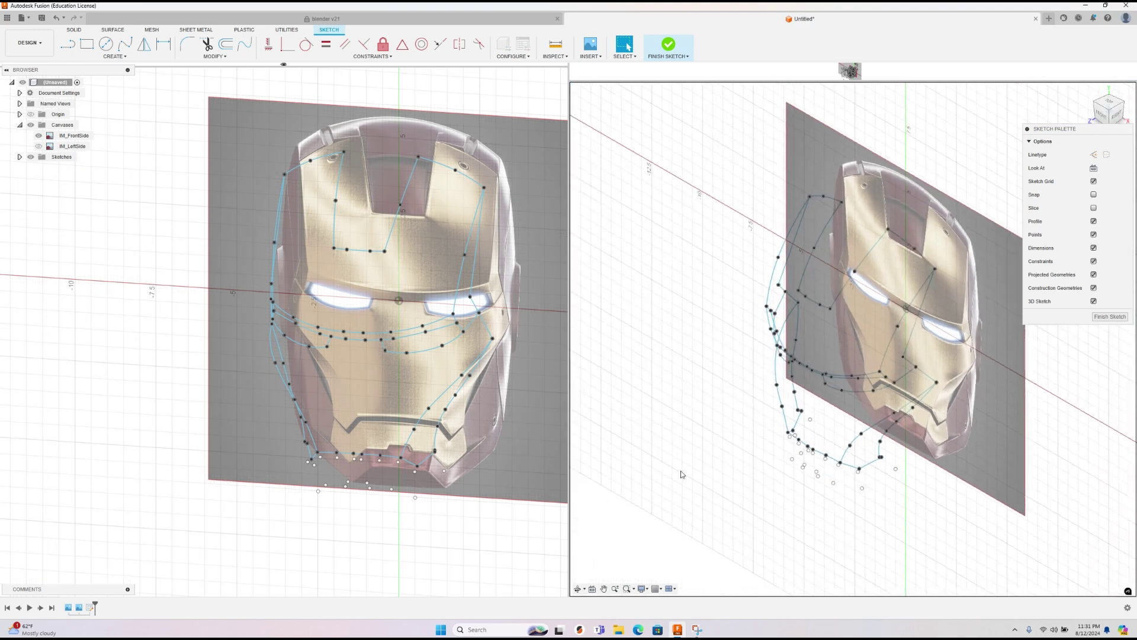
click(670, 587)
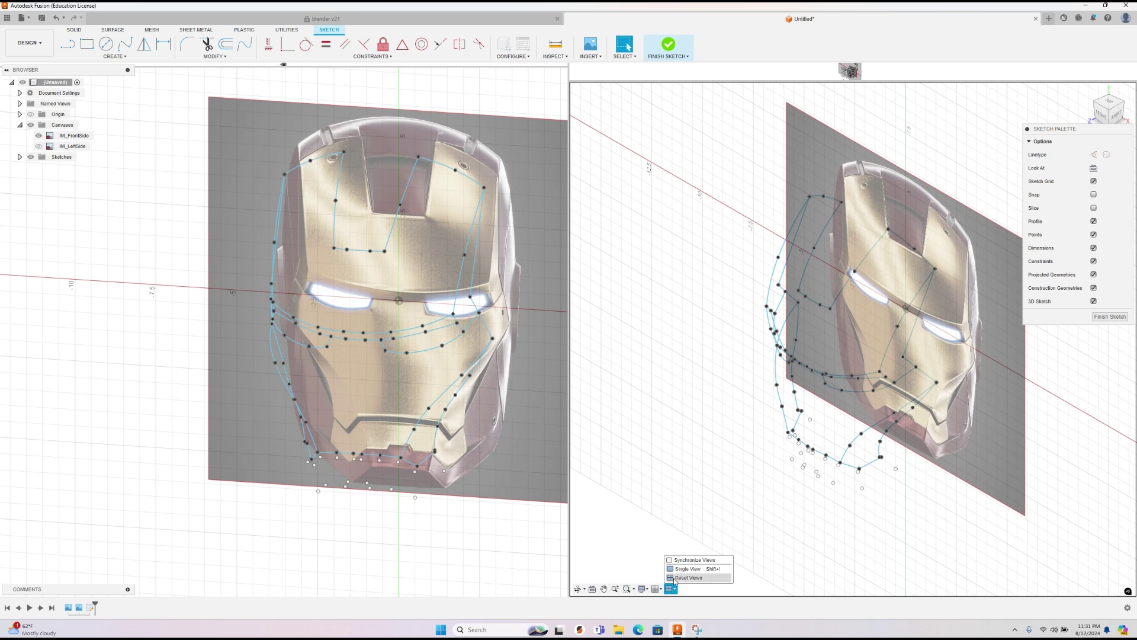
click(686, 568)
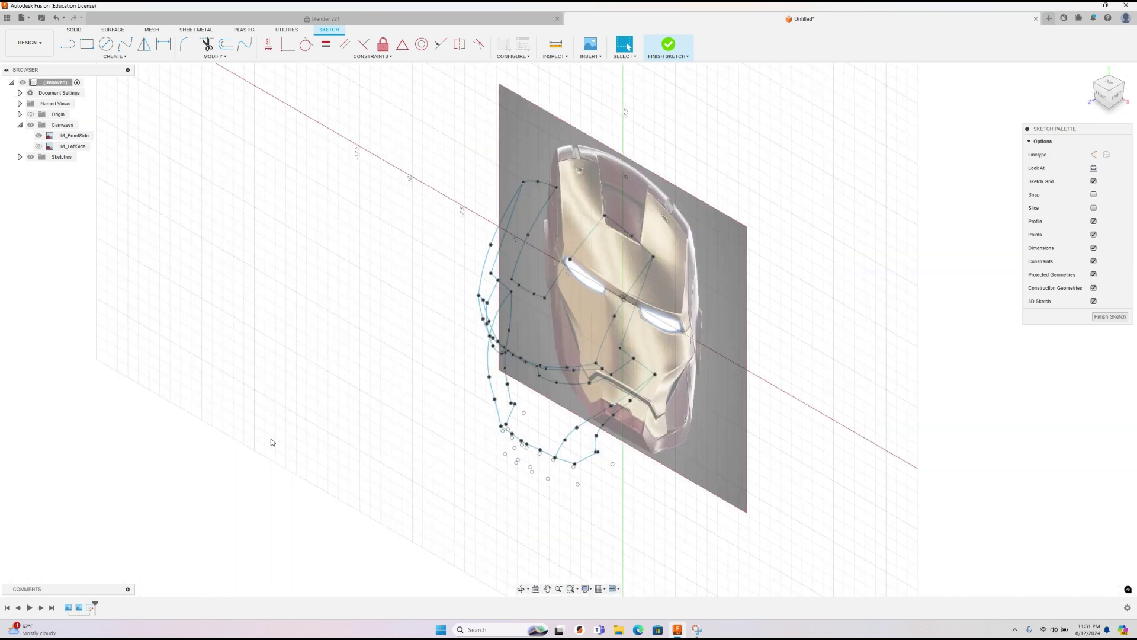
click(1110, 316)
Step: Hide the IM_FrontSide canvas, then toggle the sketches off and back on
shift+middle_drag(446, 350, 465, 348)
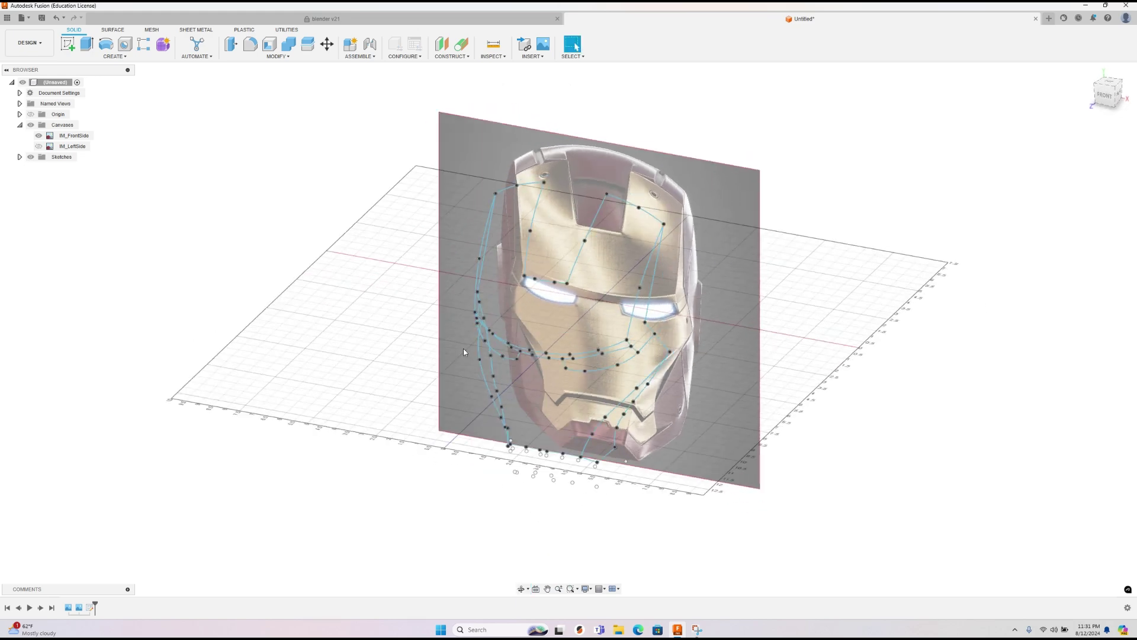
click(37, 135)
mouse_move(735, 320)
shift+middle_down()
mouse_move(739, 358)
mouse_move(787, 368)
mouse_move(761, 371)
mouse_move(781, 338)
mouse_move(832, 337)
mouse_move(812, 330)
mouse_move(789, 353)
shift+middle_up()
click(31, 156)
click(30, 156)
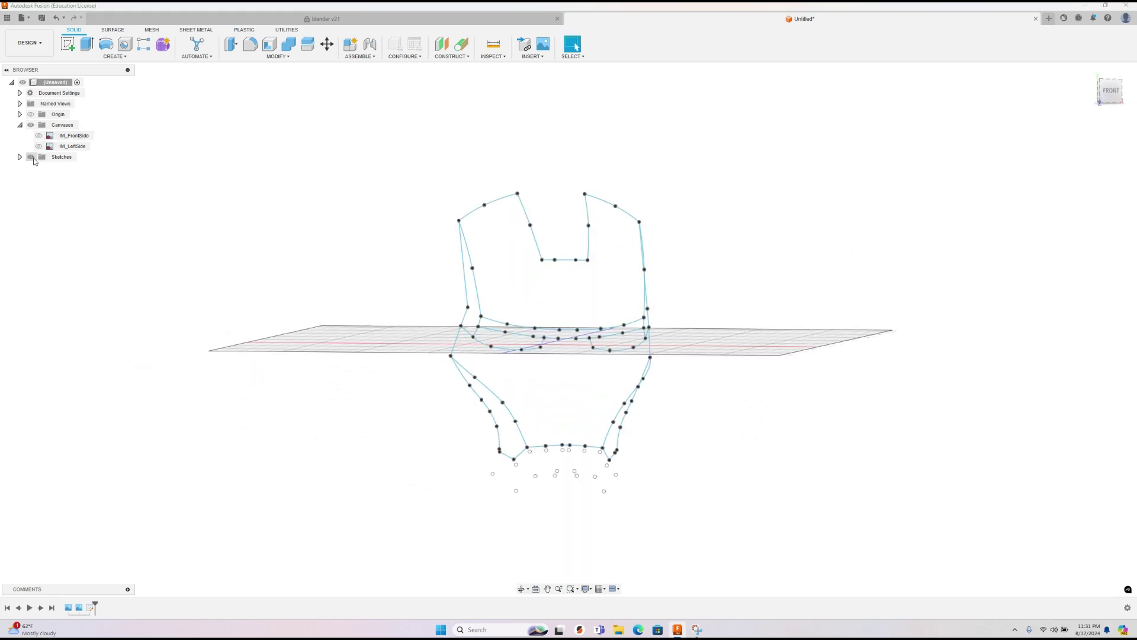
Step: Patch the closed loop of splines around the forehead plate as a new surface body, with chaining disabled
click(109, 32)
click(72, 31)
click(115, 31)
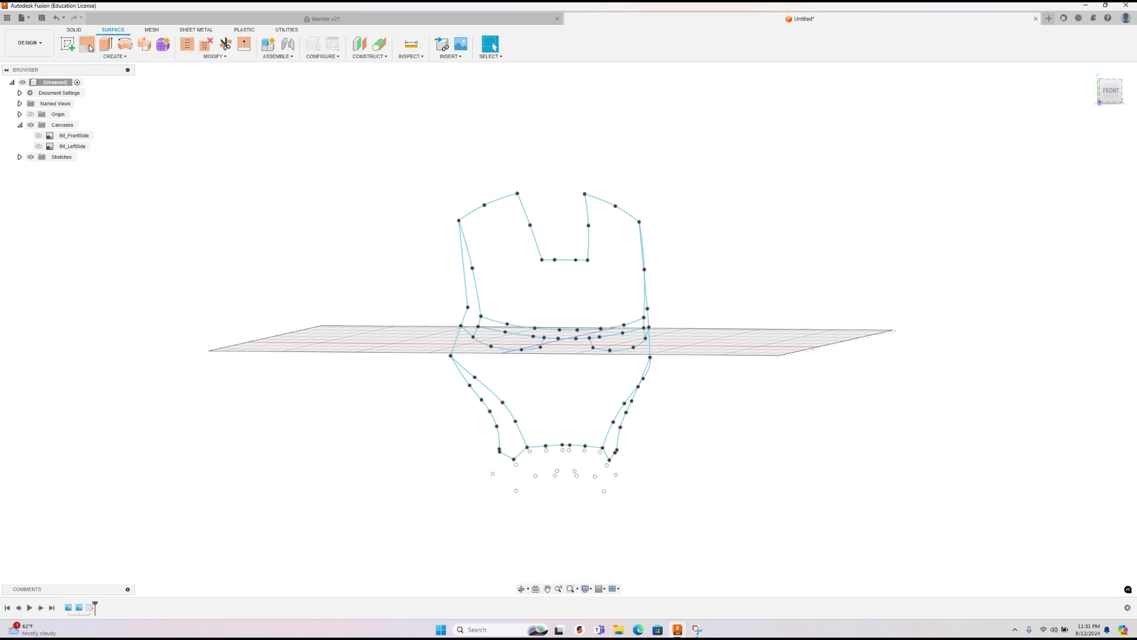
click(88, 44)
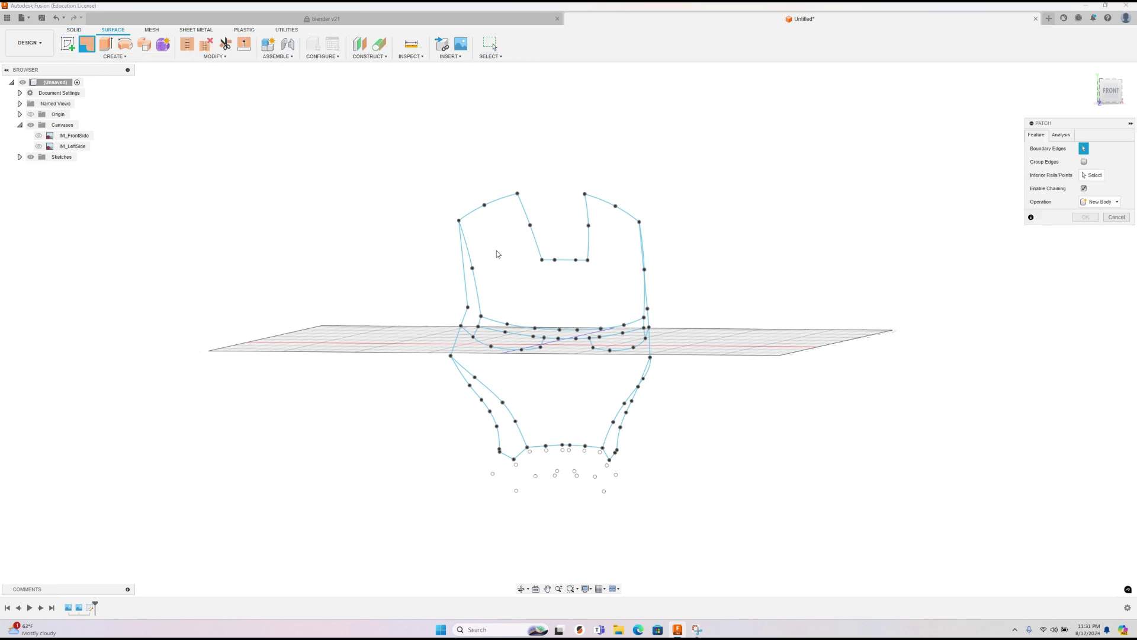
click(475, 284)
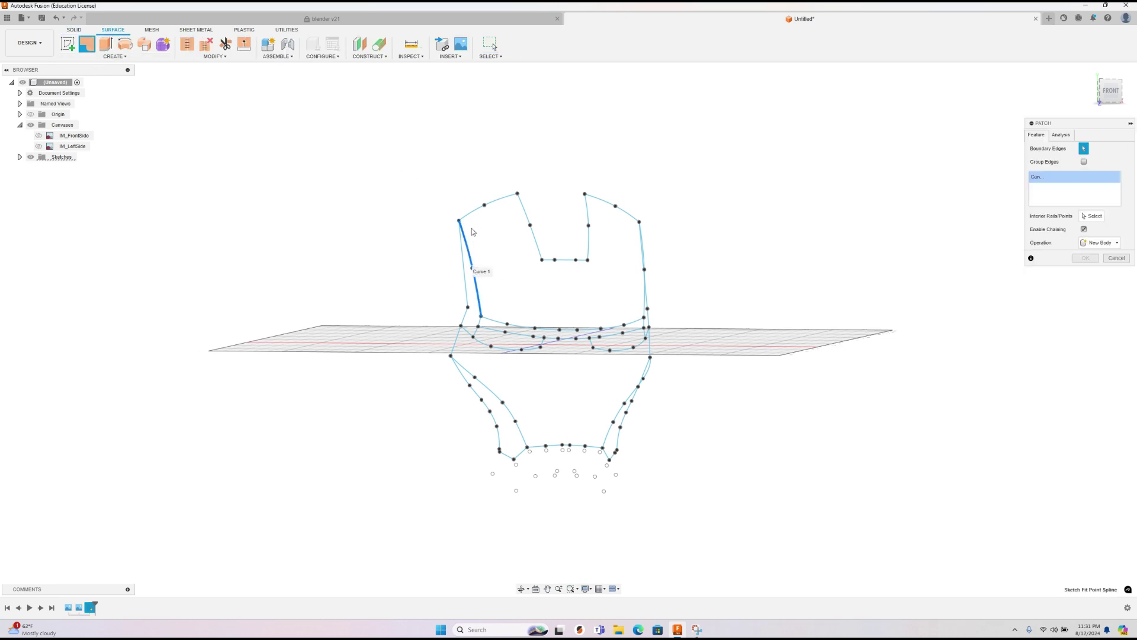
click(644, 255)
shift+middle_drag(754, 295, 708, 308)
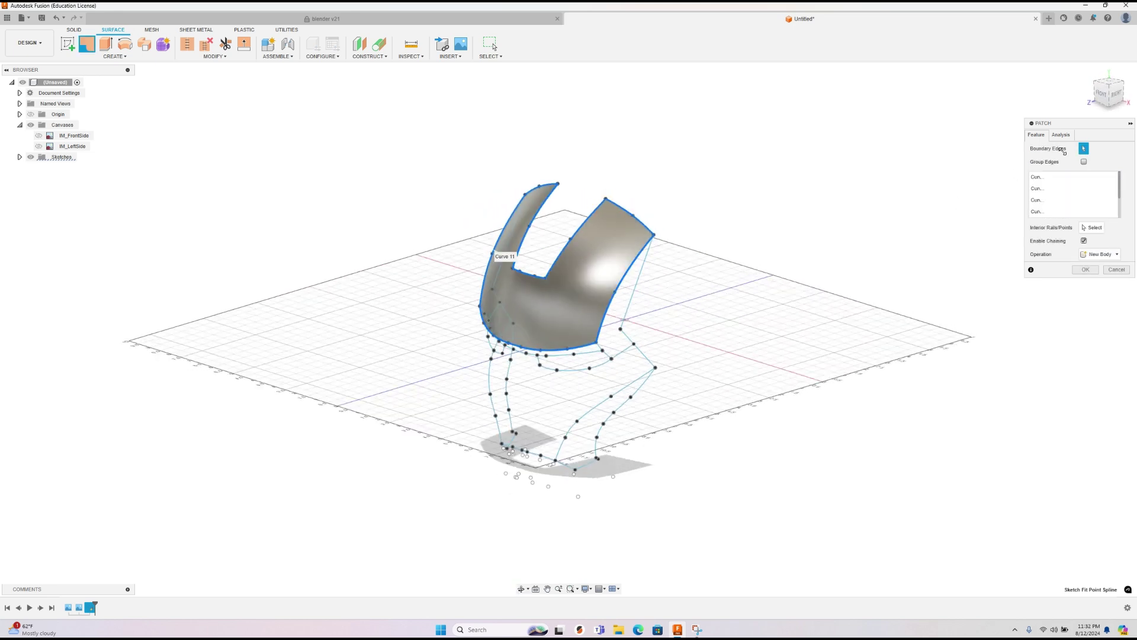
click(1084, 241)
click(1097, 254)
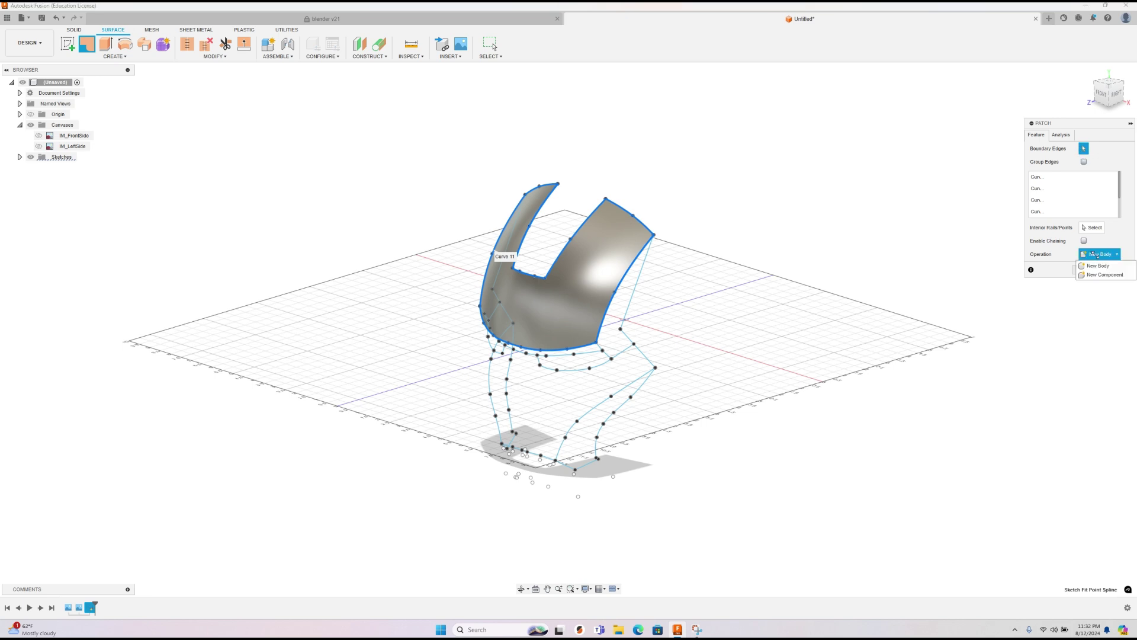
click(1097, 254)
click(1085, 269)
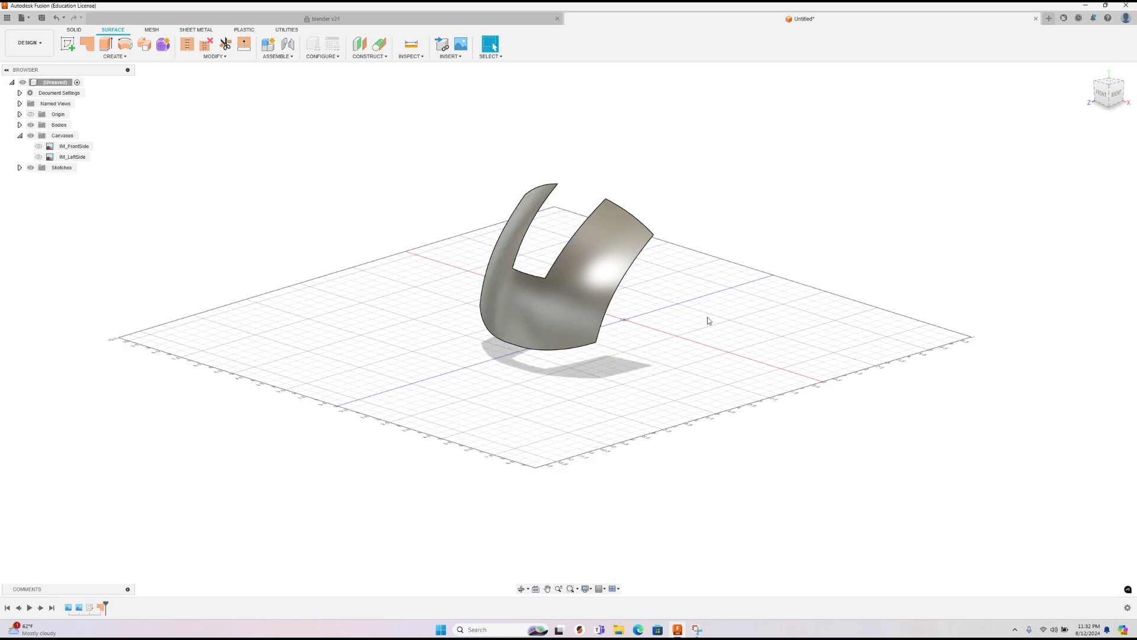
Step: Show the sketches again, expand the Bodies folder and toggle Body1's visibility off and back on
click(31, 168)
shift+middle_drag(612, 337, 652, 323)
click(19, 125)
click(39, 136)
click(39, 136)
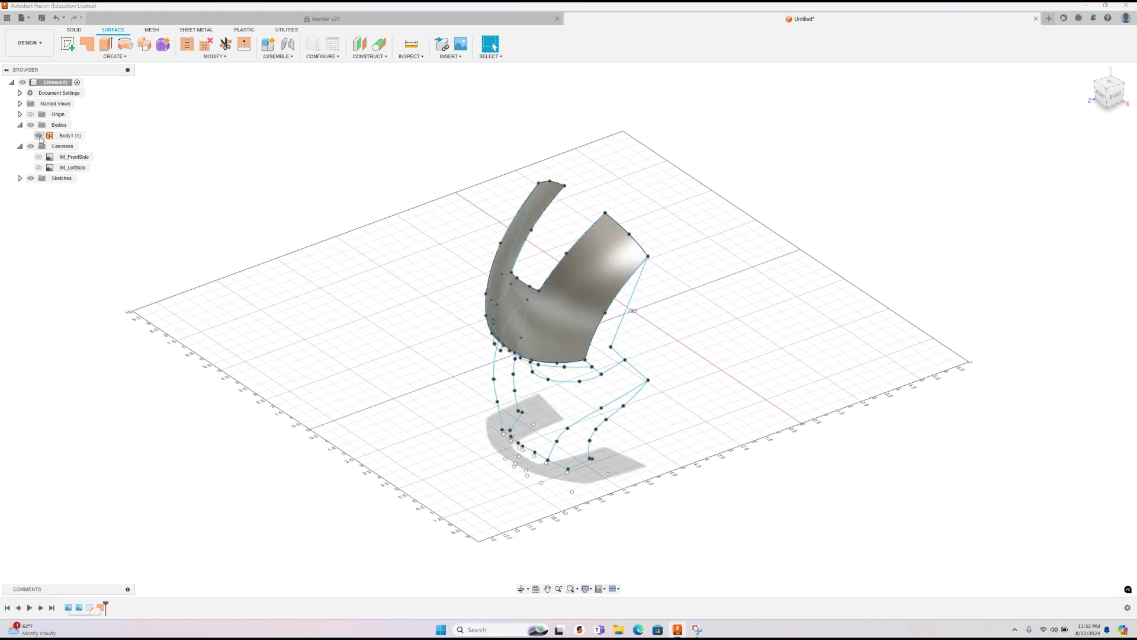
click(39, 135)
click(39, 135)
Step: Patch the six-curve temple loop beside the forehead plate's right side edge as a new body, with chaining disabled
click(87, 43)
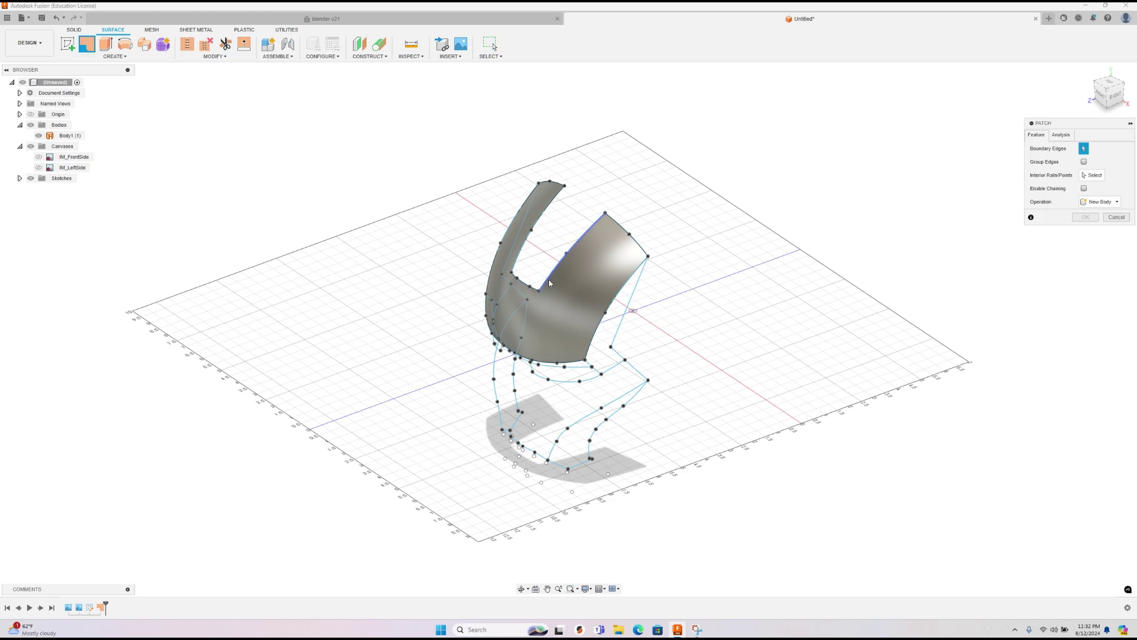
click(601, 324)
click(619, 332)
click(616, 357)
click(595, 369)
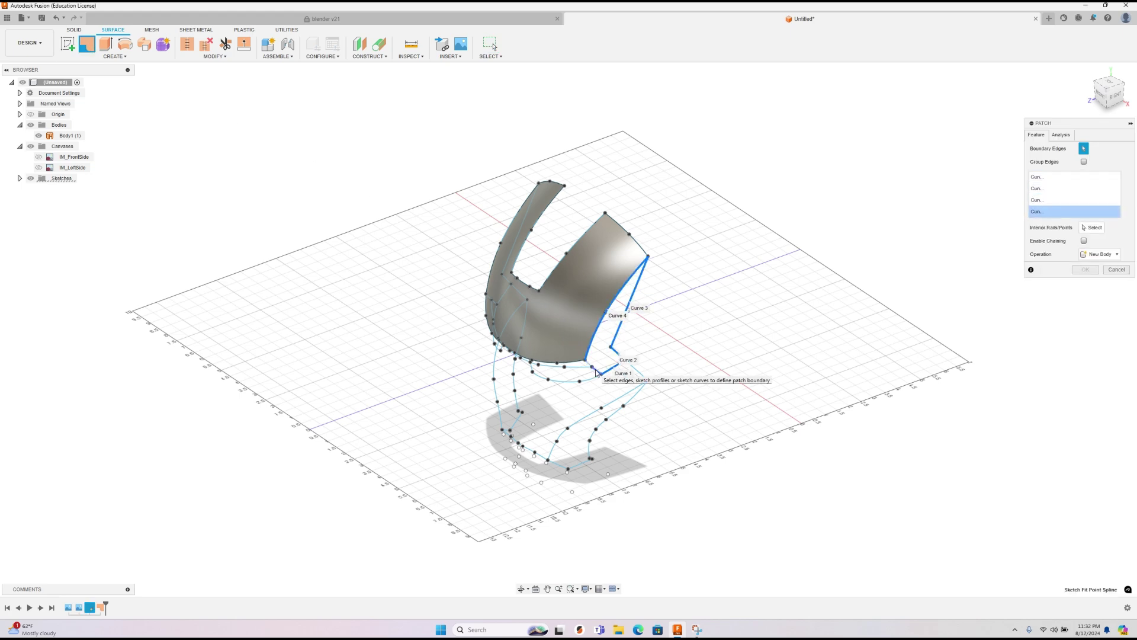
click(597, 373)
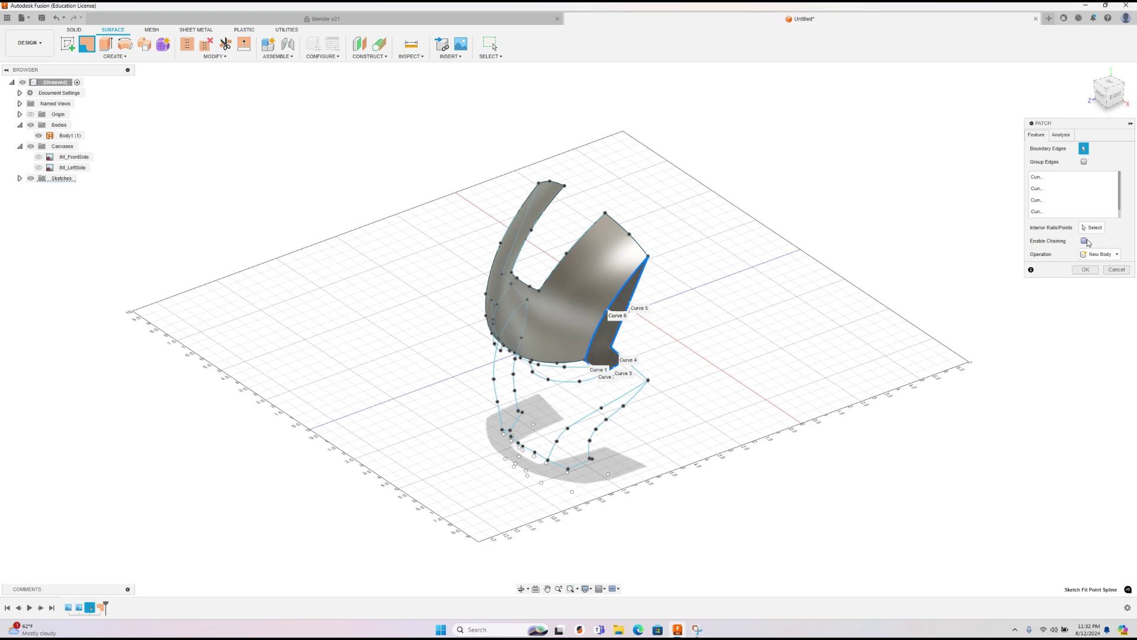
click(1085, 269)
Step: Patch the matching six-curve temple loop beside the forehead plate's left side edge as a new body
shift+middle_drag(711, 355, 636, 403)
right_click(399, 300)
click(402, 270)
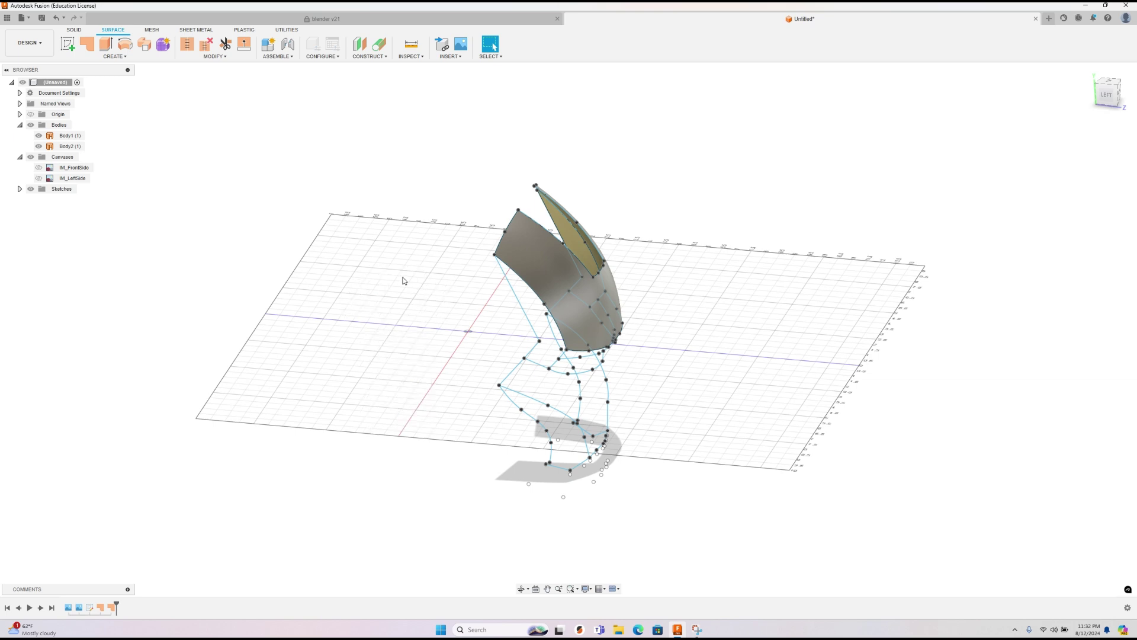
click(519, 302)
click(556, 331)
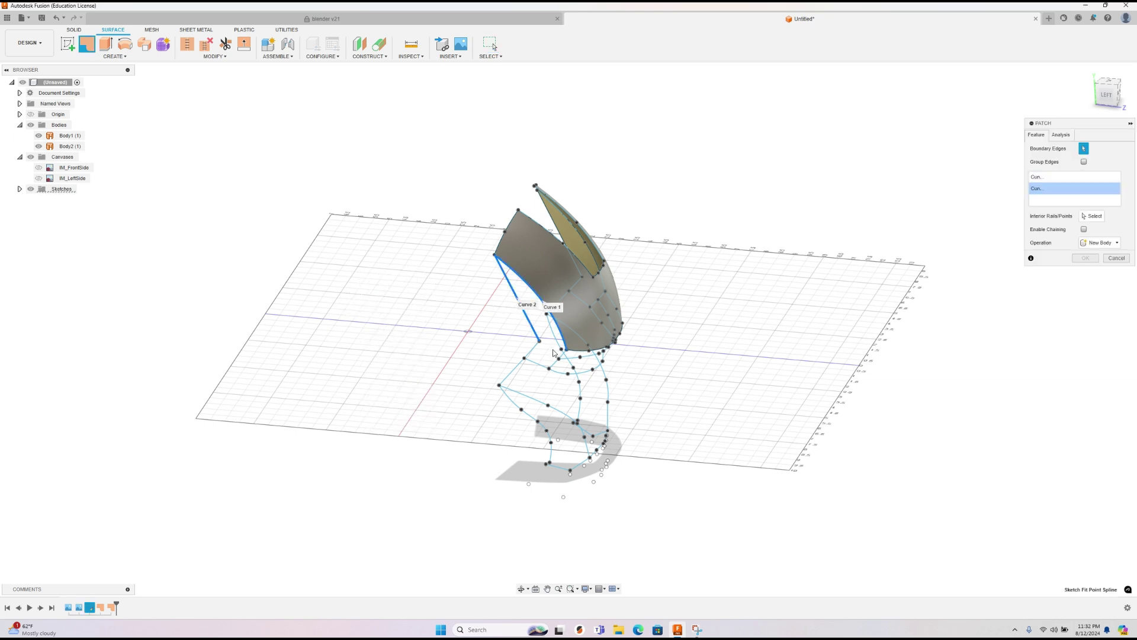
click(563, 354)
click(554, 363)
click(537, 364)
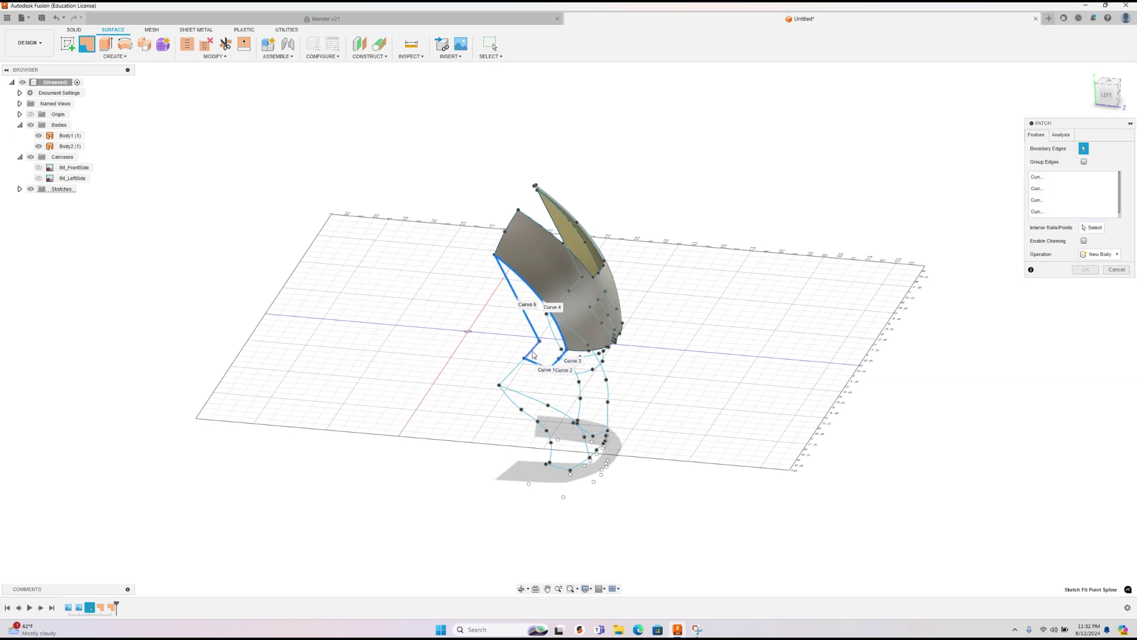
click(532, 350)
click(1085, 269)
Step: Patch the narrow brow strip between the forehead plate's lower edge and the upper eye edges as a new body
shift+middle_drag(788, 358, 556, 365)
scroll(548, 364, up, 5)
right_click(538, 363)
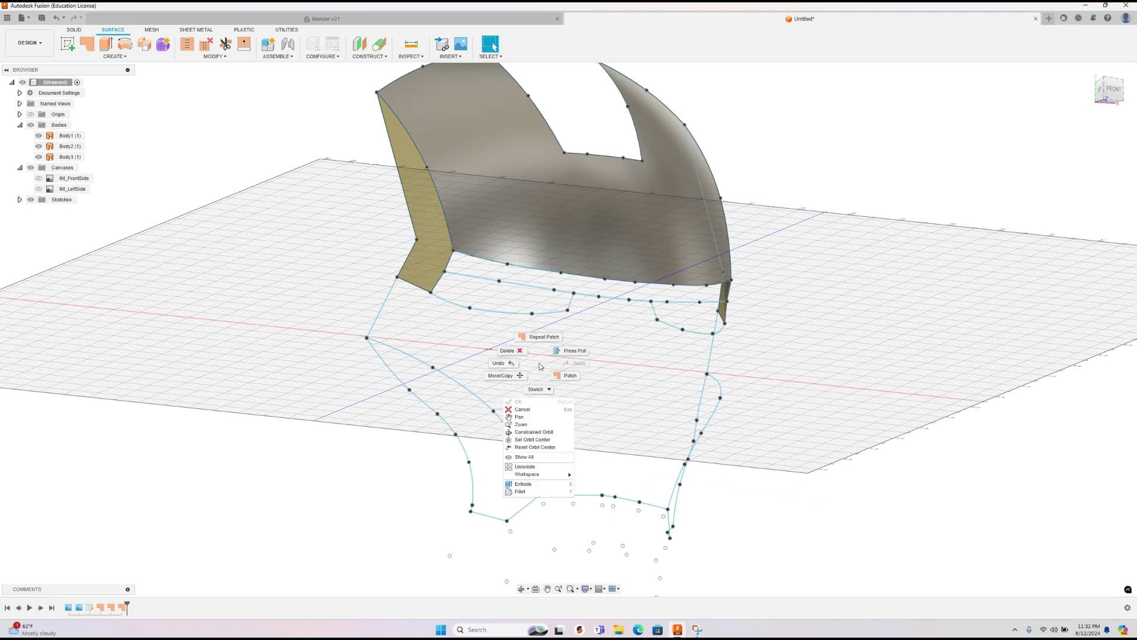
click(540, 362)
click(478, 277)
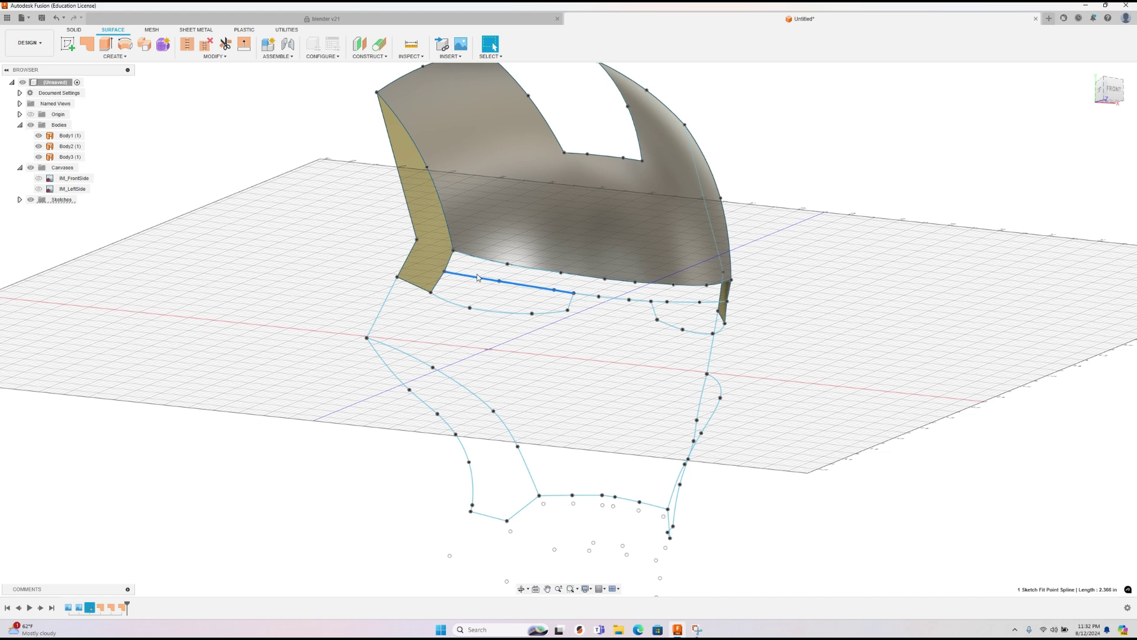
shift+click(449, 262)
shift+click(533, 268)
shift+click(620, 281)
shift+click(612, 302)
shift+click(659, 302)
shift+click(665, 286)
right_click(729, 296)
click(744, 277)
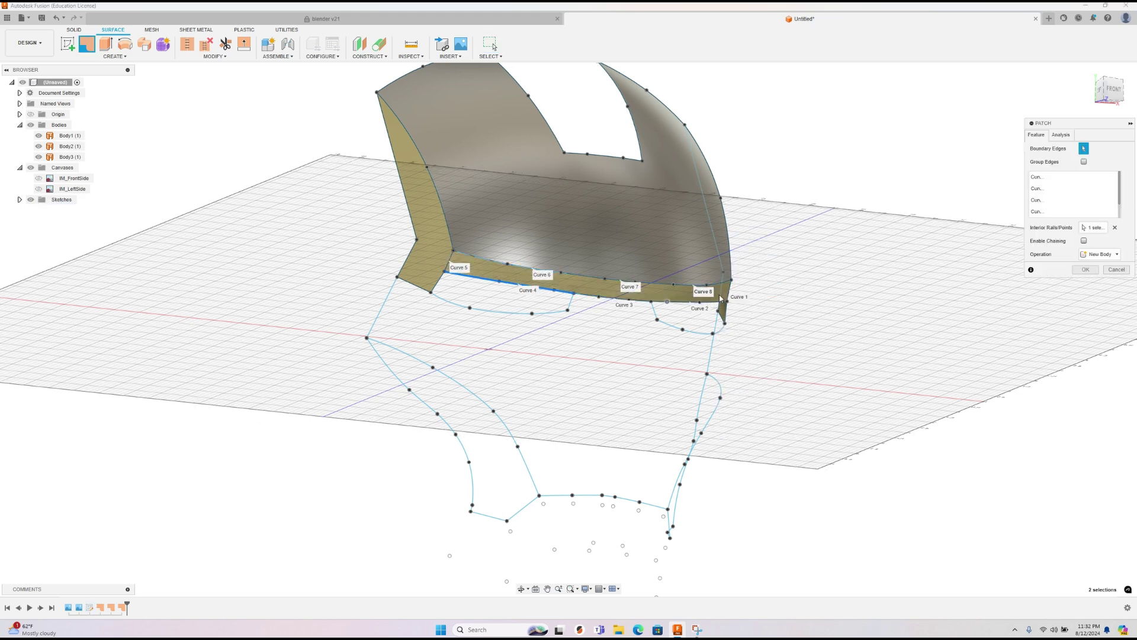
click(1084, 269)
Step: Try to patch the main faceplate loop along the lower eye edges, nose bridge, both cheeks and the mouth slot's upper edge
shift+middle_drag(838, 358, 631, 375)
right_click(503, 368)
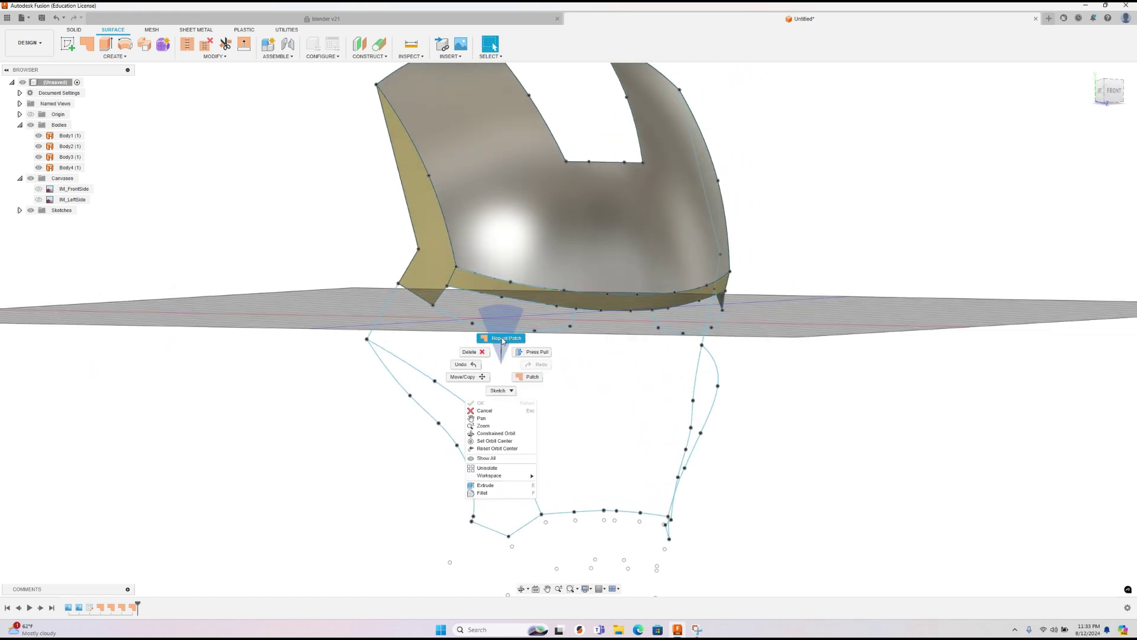
click(501, 332)
click(383, 311)
click(403, 361)
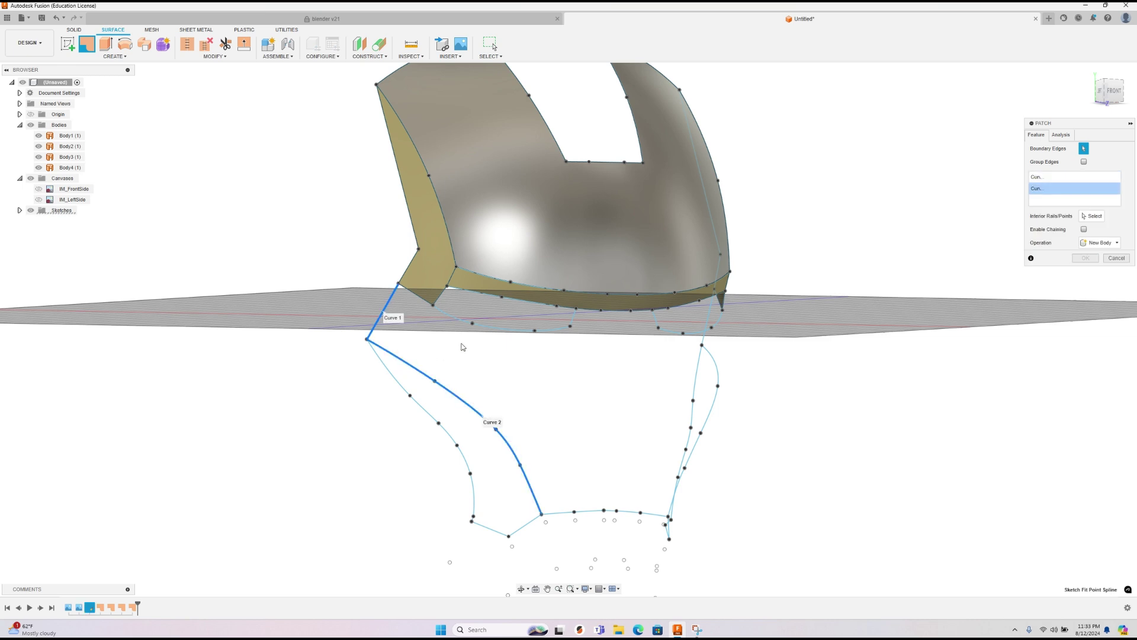
click(474, 324)
click(574, 314)
click(645, 311)
click(666, 330)
mouse_move(635, 365)
shift+middle_down()
mouse_move(606, 372)
mouse_move(707, 325)
shift+middle_up()
click(715, 320)
click(751, 325)
click(630, 467)
click(602, 509)
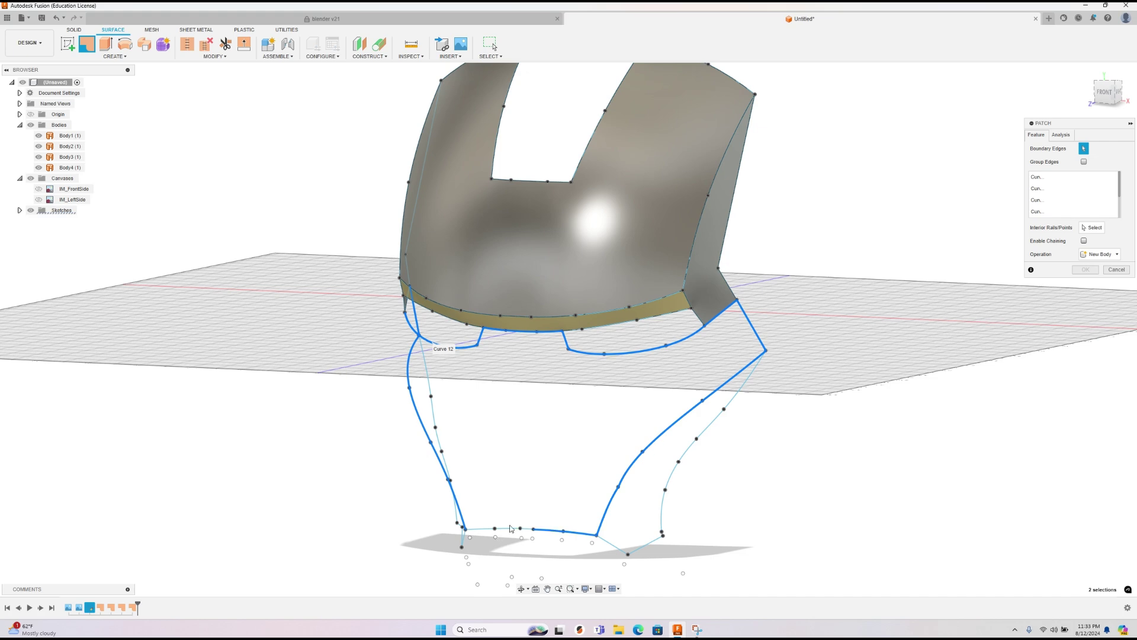
shift+middle_drag(498, 432, 502, 374)
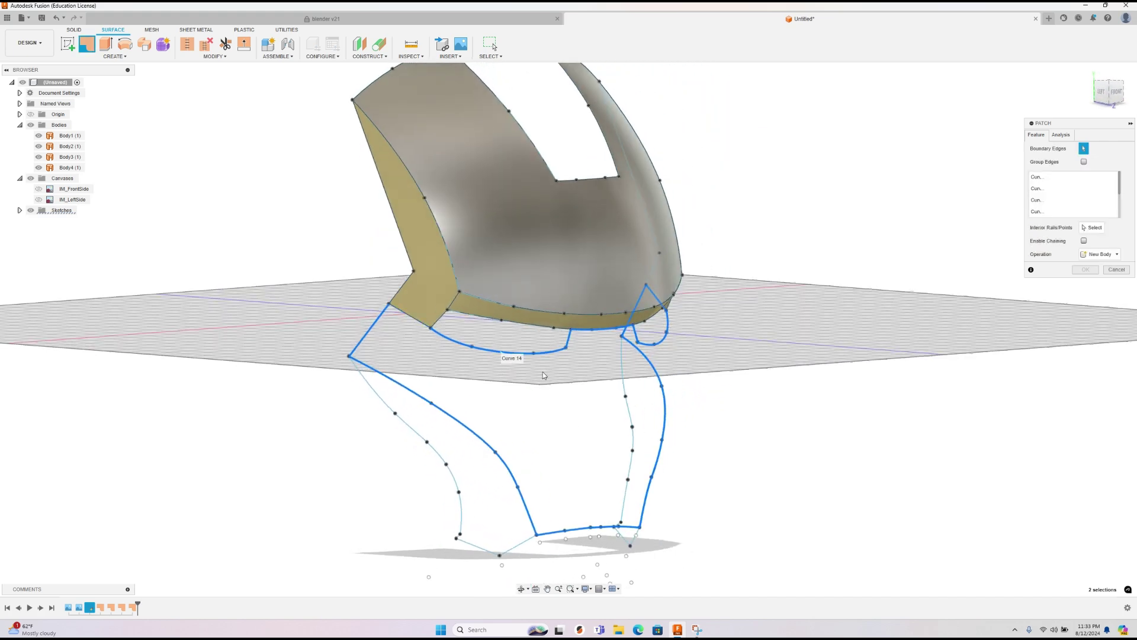
shift+middle_drag(555, 407, 526, 388)
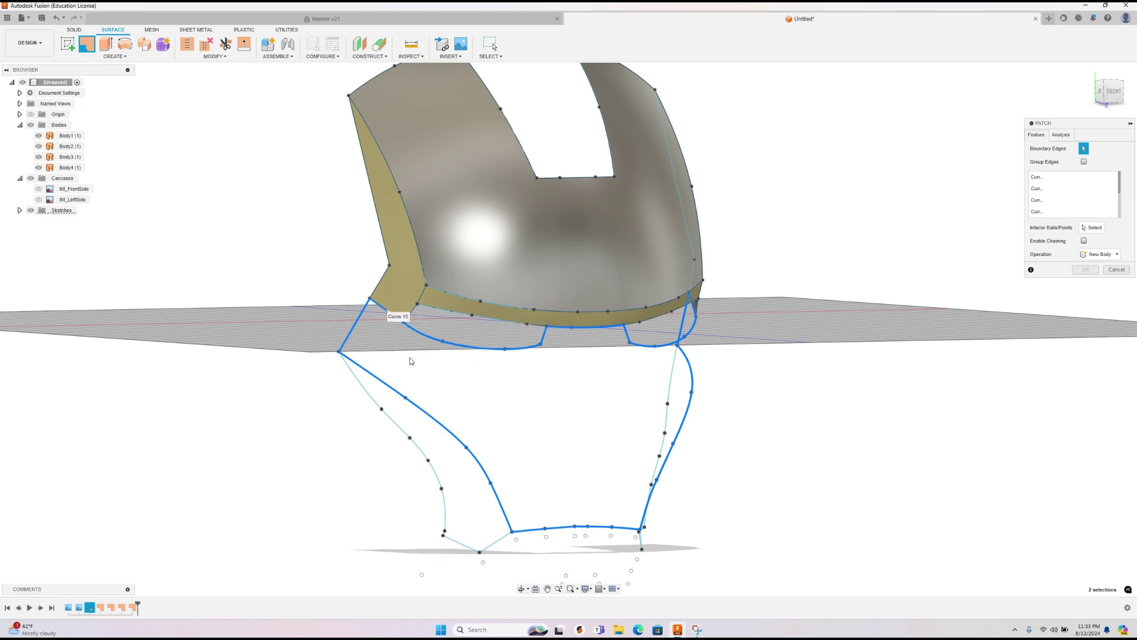
mouse_move(581, 414)
shift+middle_down()
mouse_move(515, 406)
mouse_move(549, 398)
mouse_move(565, 413)
shift+middle_up()
right_click(543, 417)
click(518, 425)
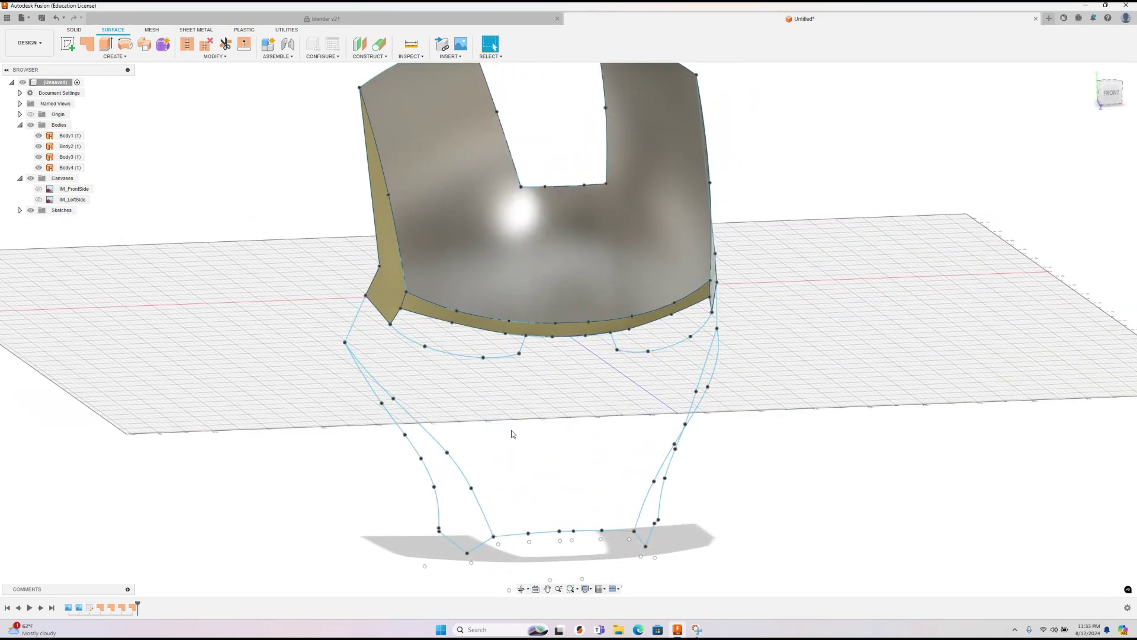
Step: Patch the left cheek loop, including the short segment at its lower outer corner, as a new body with chaining disabled
right_click(431, 465)
click(438, 435)
click(426, 477)
click(486, 519)
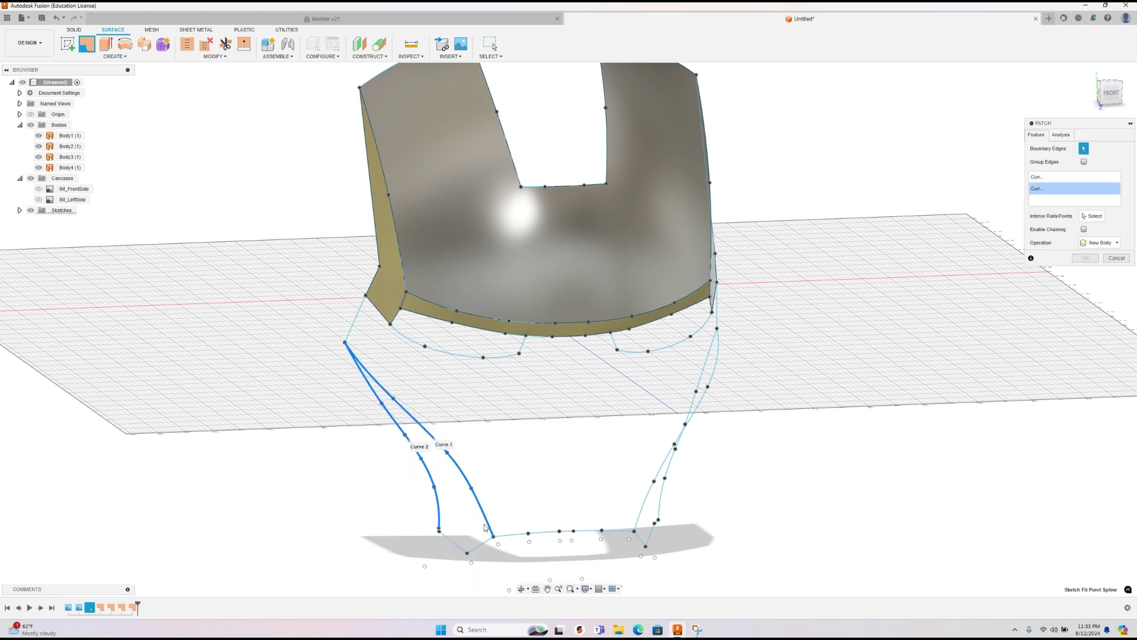
click(482, 545)
click(456, 541)
scroll(449, 529, up, 5)
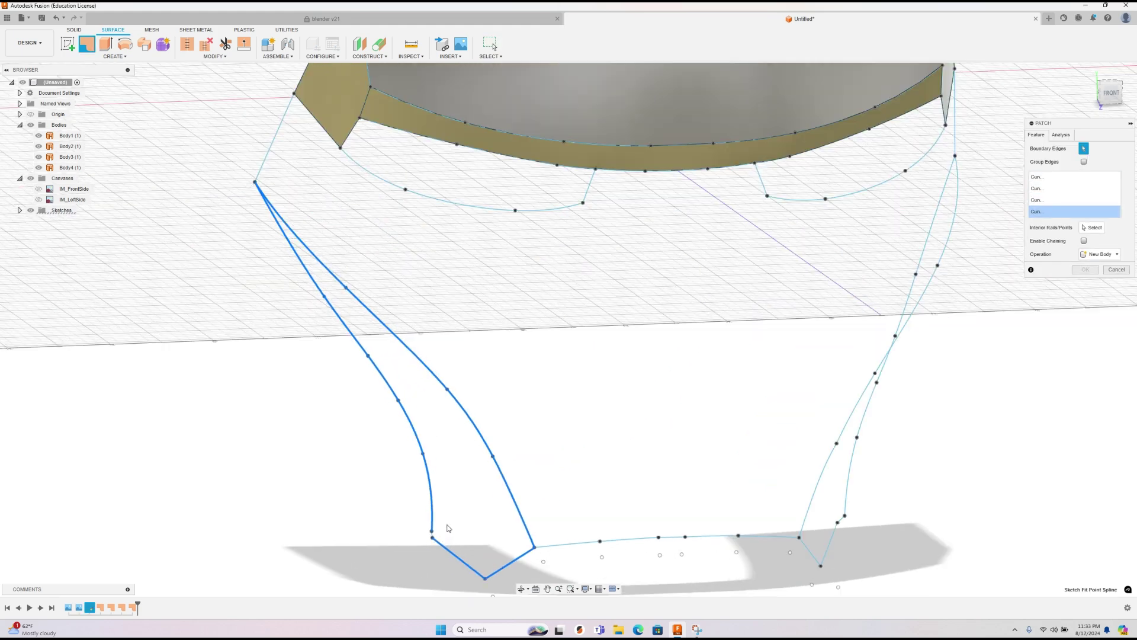
click(420, 546)
right_click(464, 515)
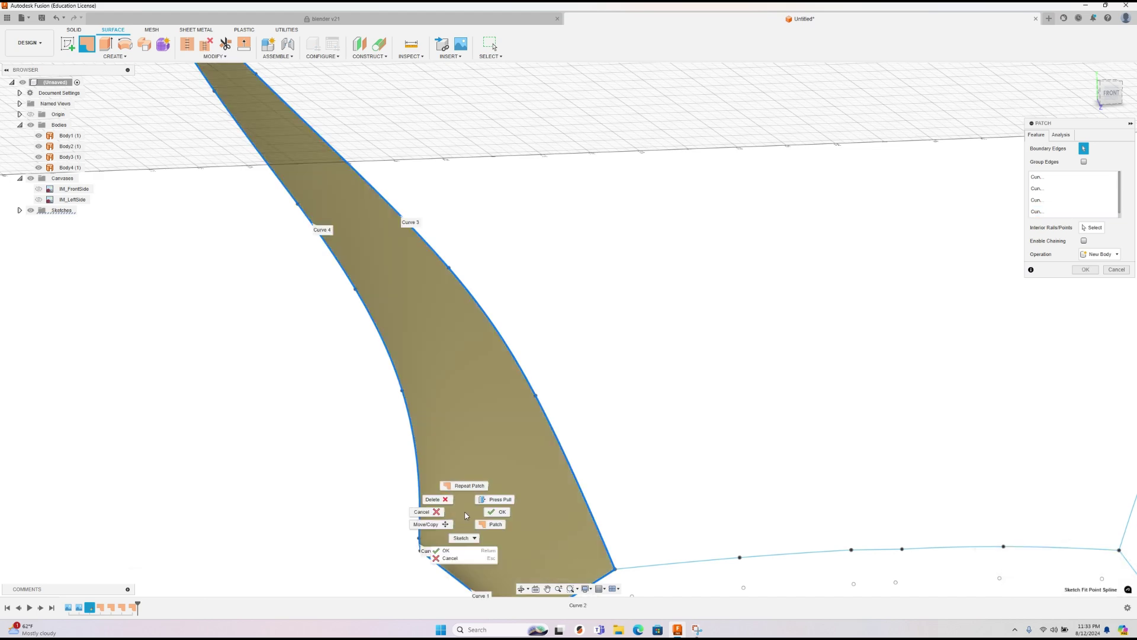
click(499, 513)
Step: Try to patch the matching right cheek loop as a new body, including the short segment at its lower outer corner
scroll(611, 463, down, 3)
scroll(614, 462, down, 5)
right_click(679, 430)
click(679, 406)
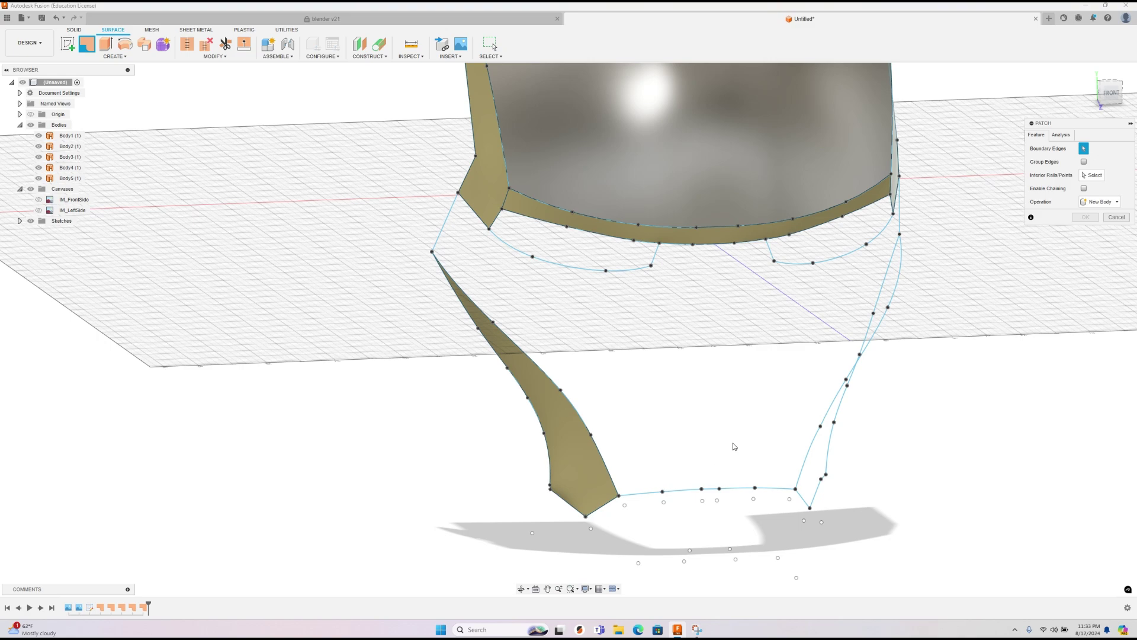
shift+middle_drag(734, 446, 690, 451)
click(793, 522)
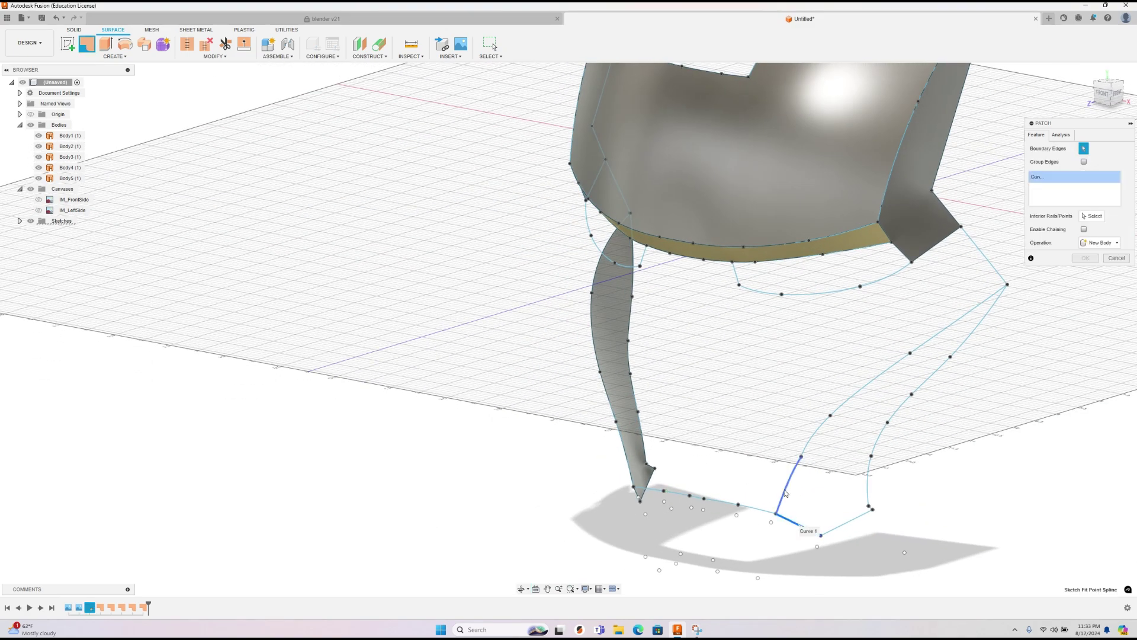
click(816, 435)
click(797, 473)
click(866, 473)
click(862, 518)
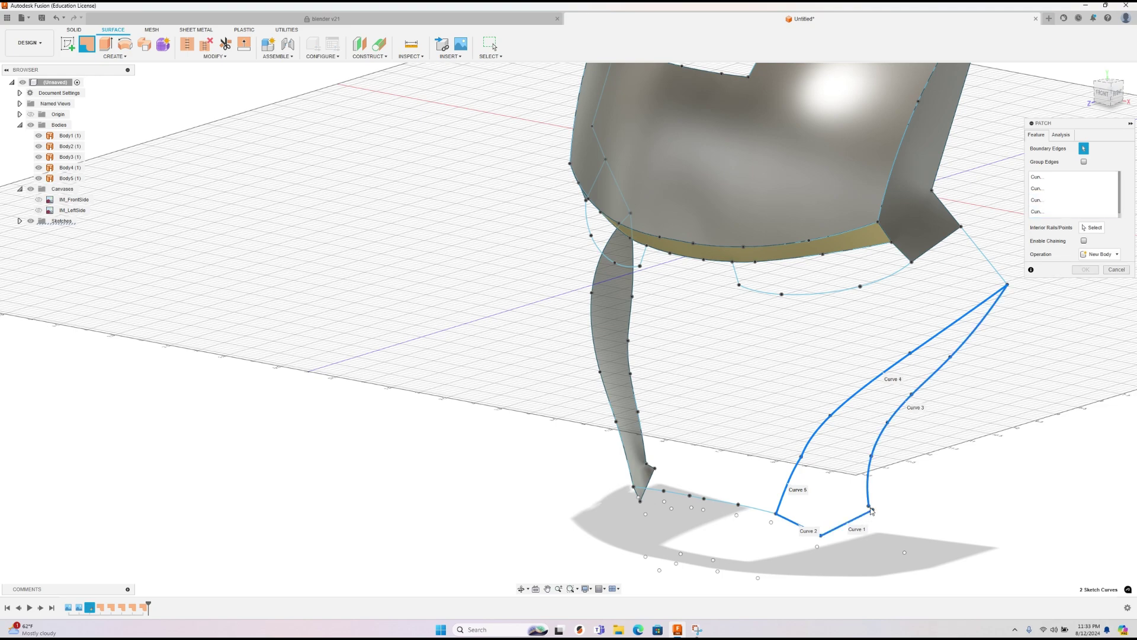
scroll(870, 508, up, 5)
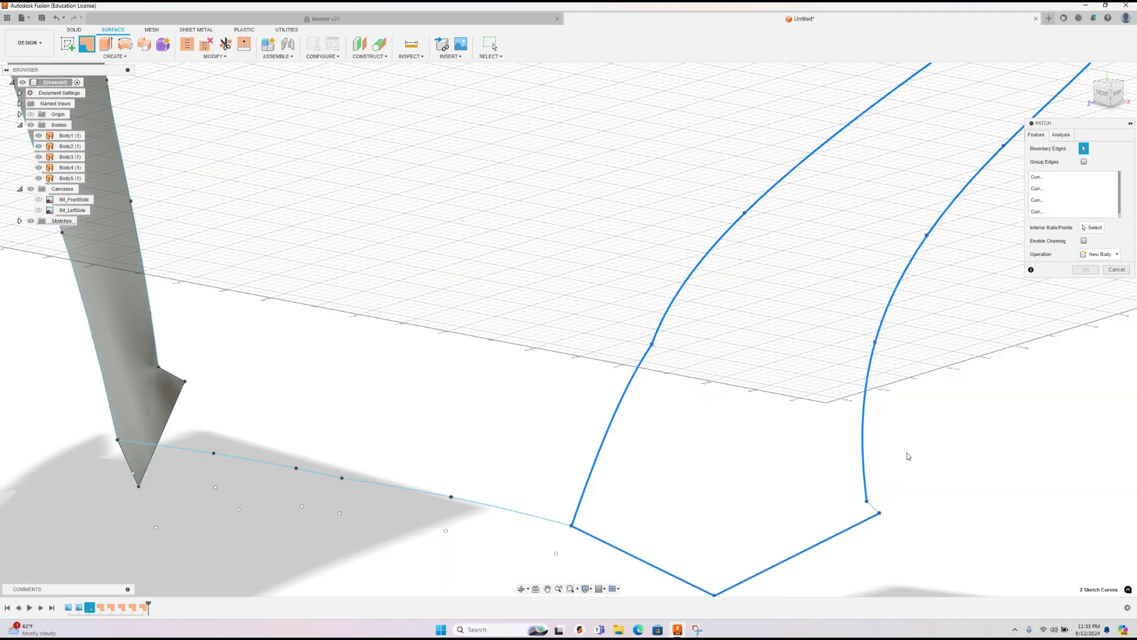
scroll(905, 462, down, 5)
scroll(772, 490, up, 5)
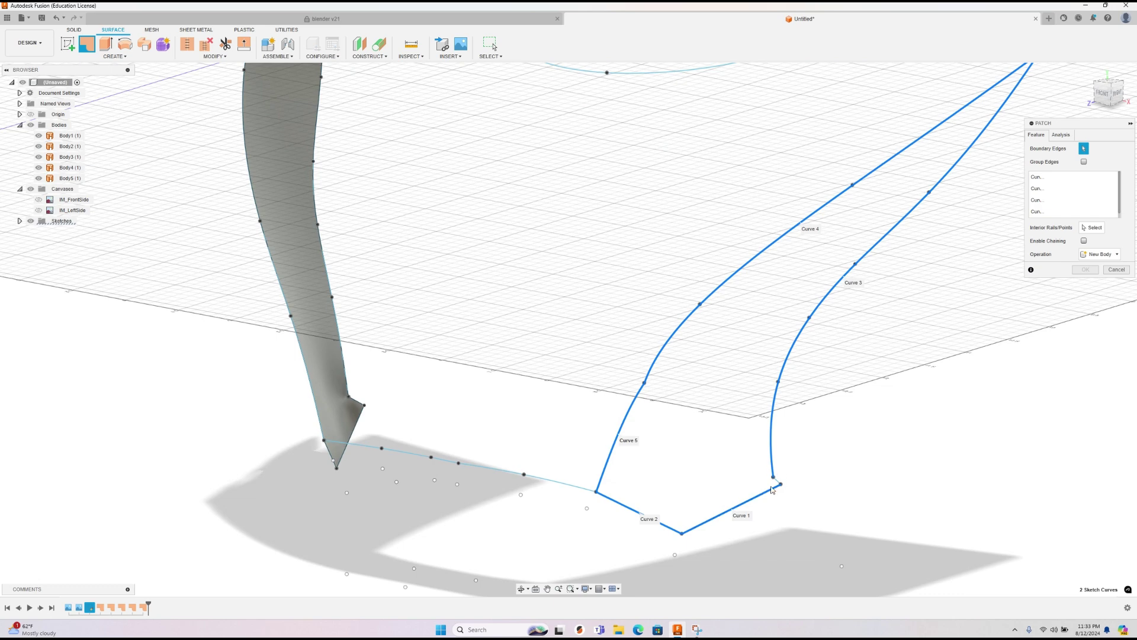
click(777, 484)
click(1084, 241)
scroll(843, 380, down, 2)
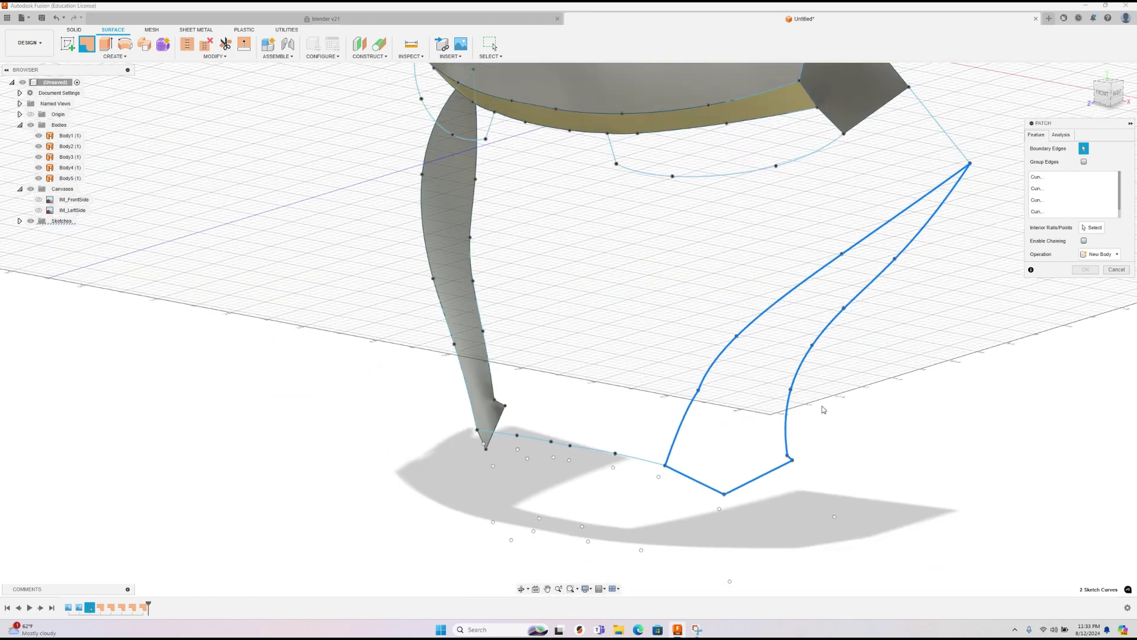
right_click(809, 417)
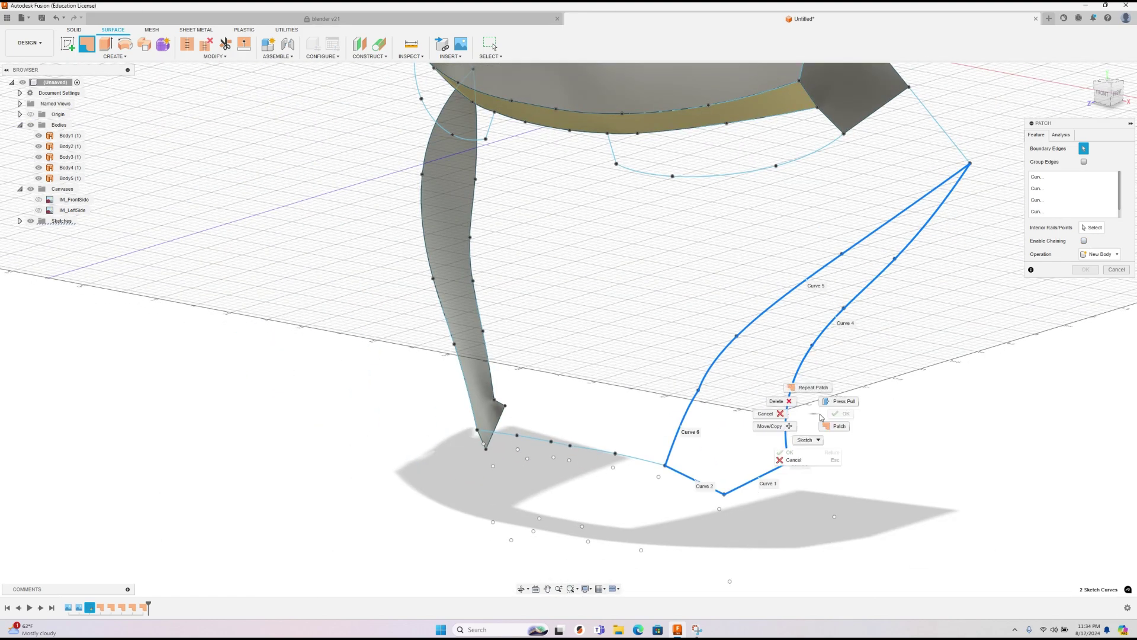
Step: Inspect the right cheek loop's upper corner for a gap between the curves and abandon the open patch
scroll(746, 458, up, 5)
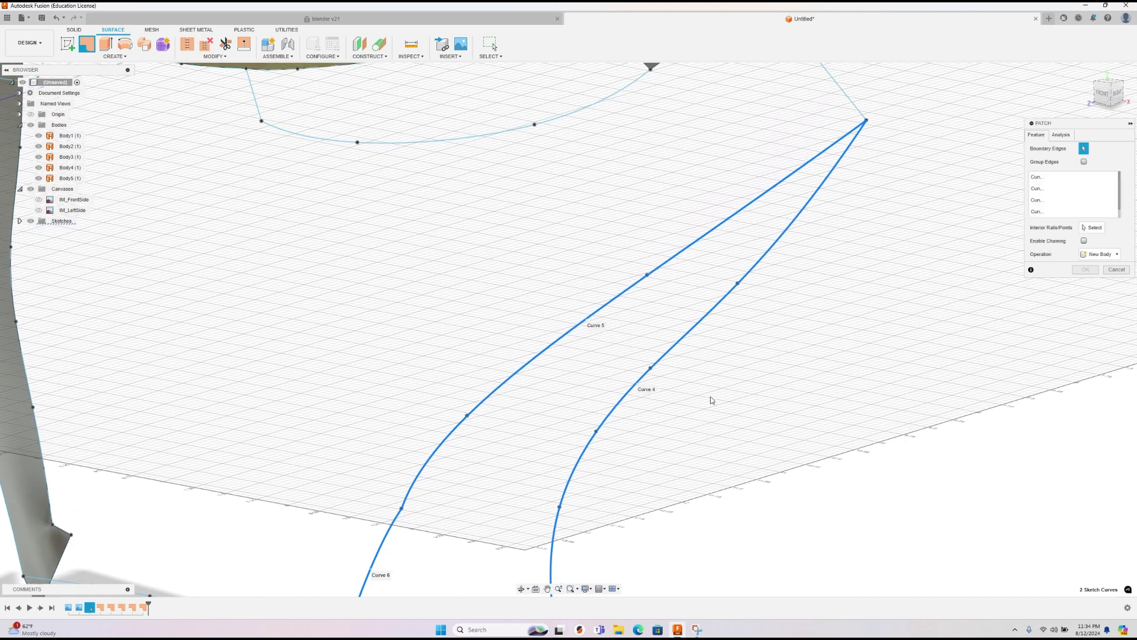
middle_drag(772, 325, 581, 525)
scroll(649, 371, up, 6)
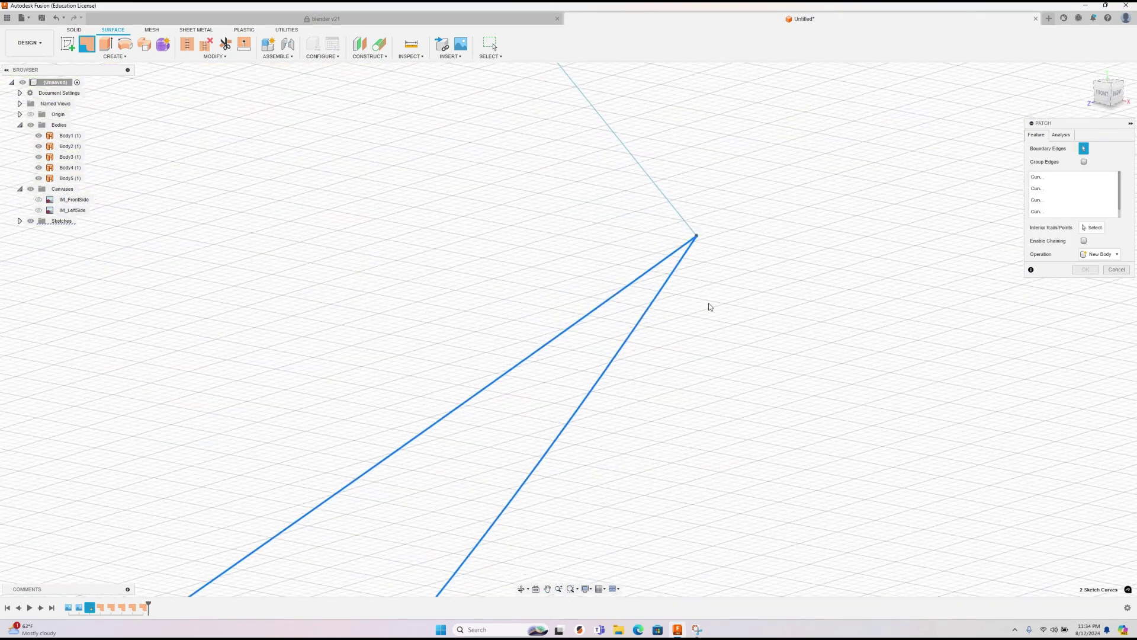
scroll(699, 320, down, 8)
middle_drag(660, 411, 592, 367)
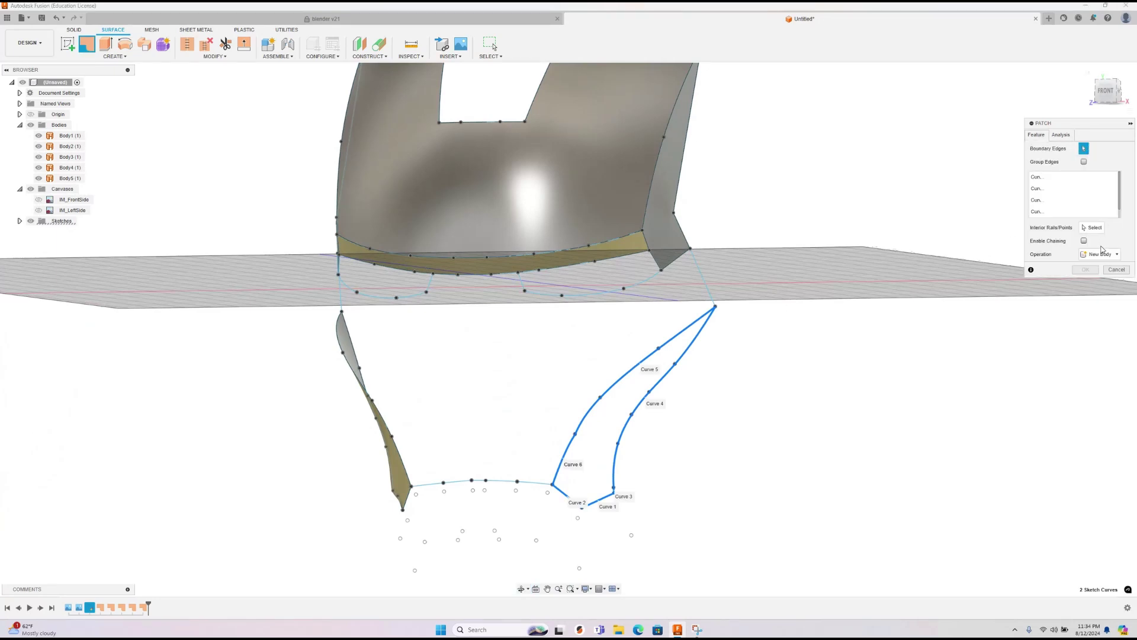
click(1094, 227)
click(1116, 270)
Step: Try again to patch the right cheek loop by reselecting its six boundary curves
click(654, 370)
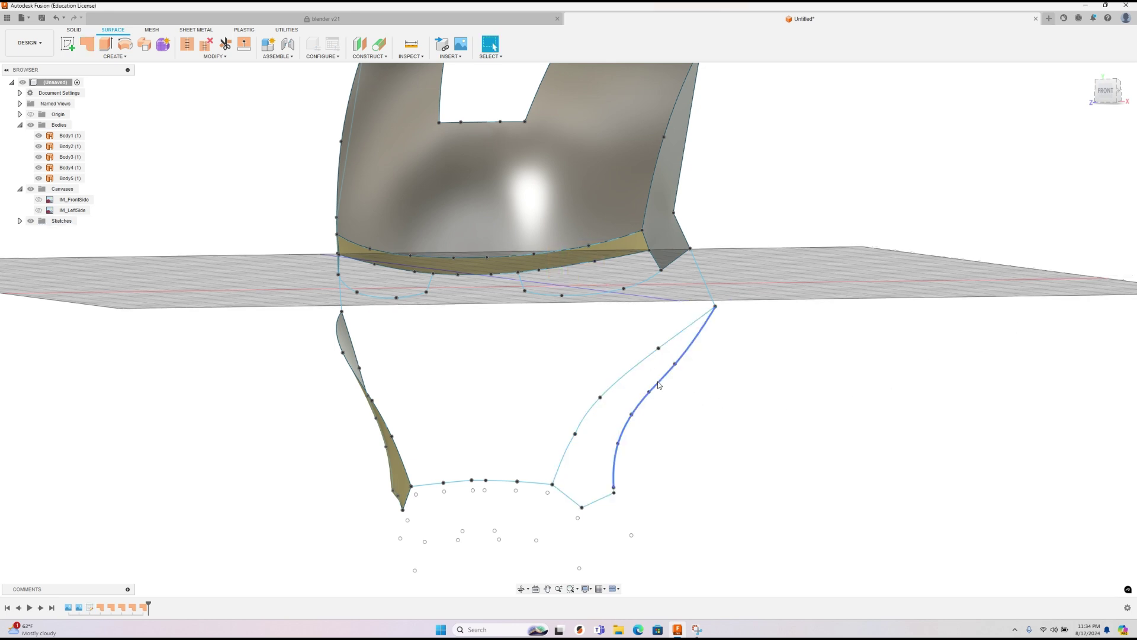
right_click(649, 388)
click(628, 450)
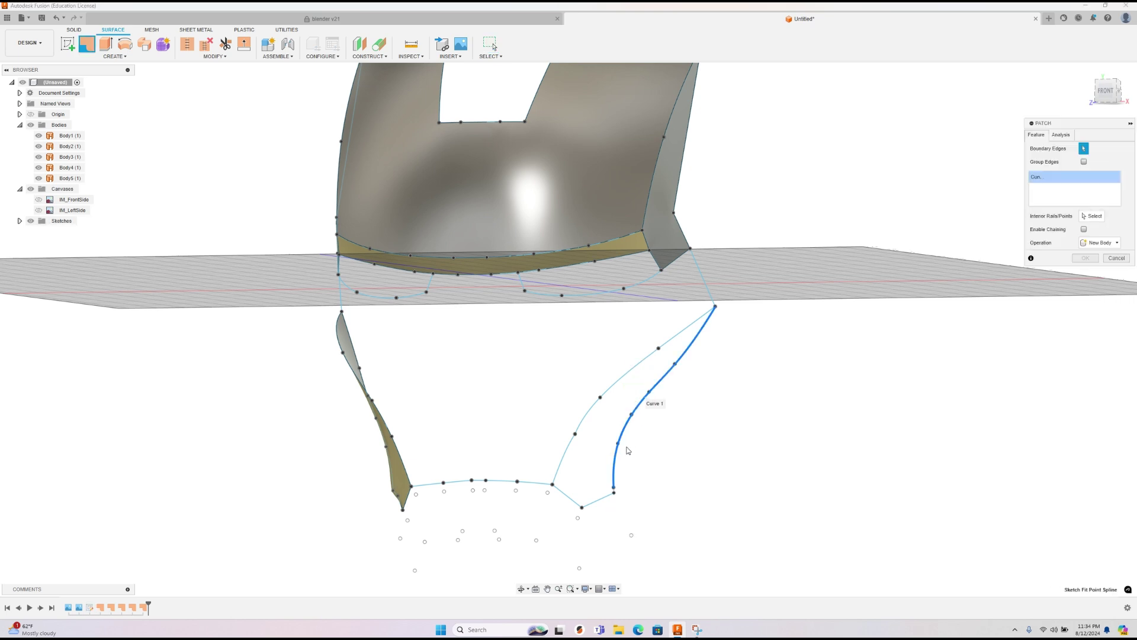
click(613, 491)
click(605, 497)
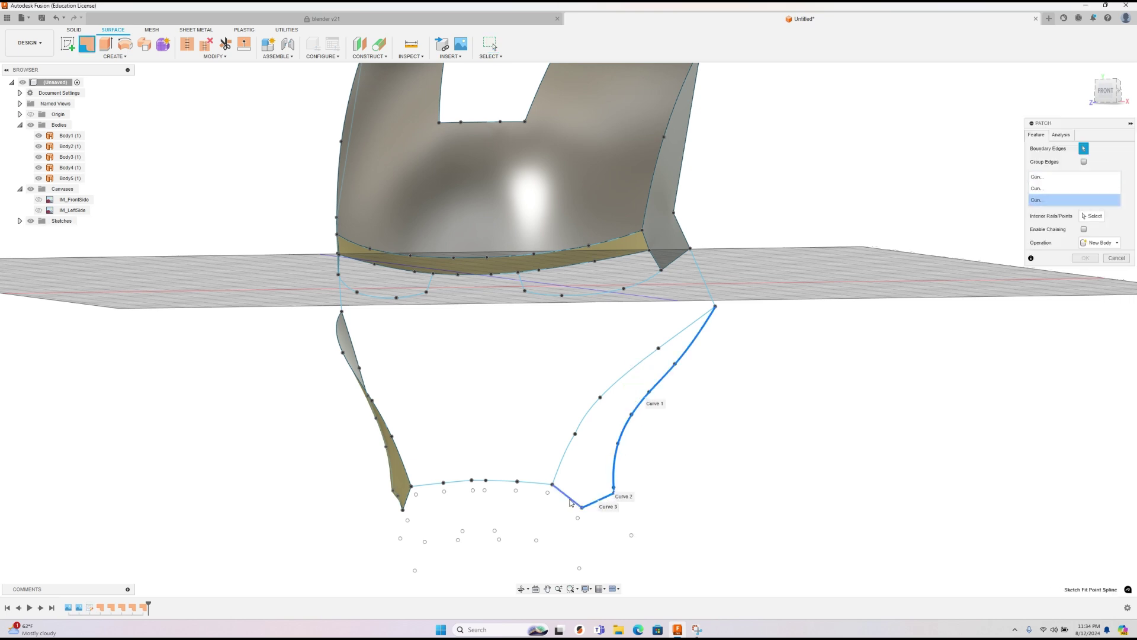
click(564, 493)
click(560, 467)
click(592, 503)
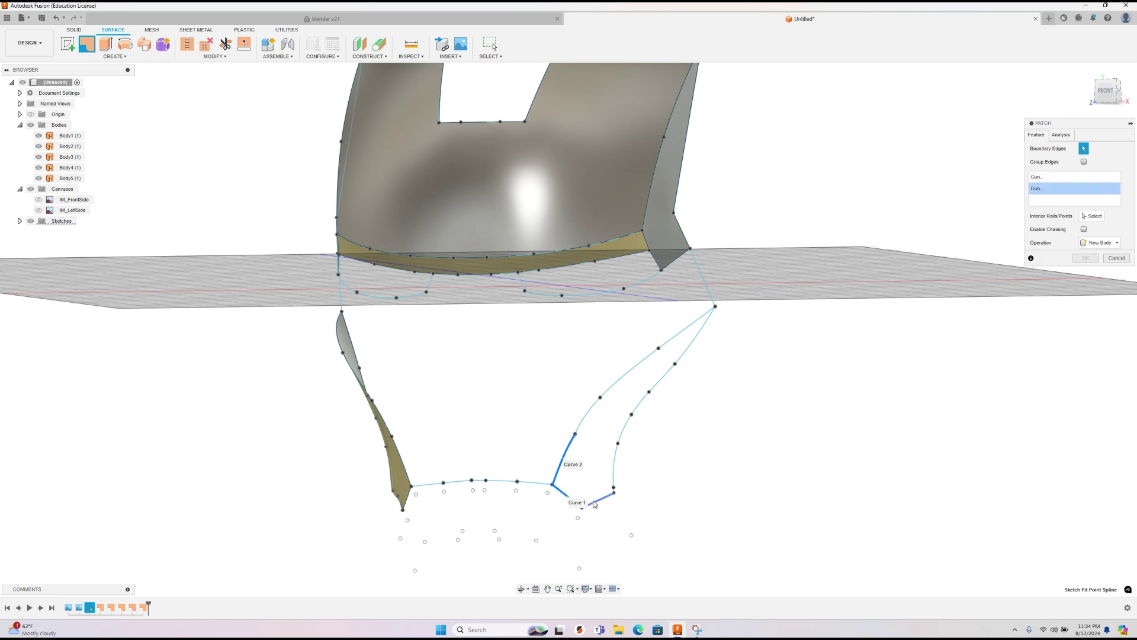
click(597, 502)
click(614, 483)
click(614, 490)
click(589, 418)
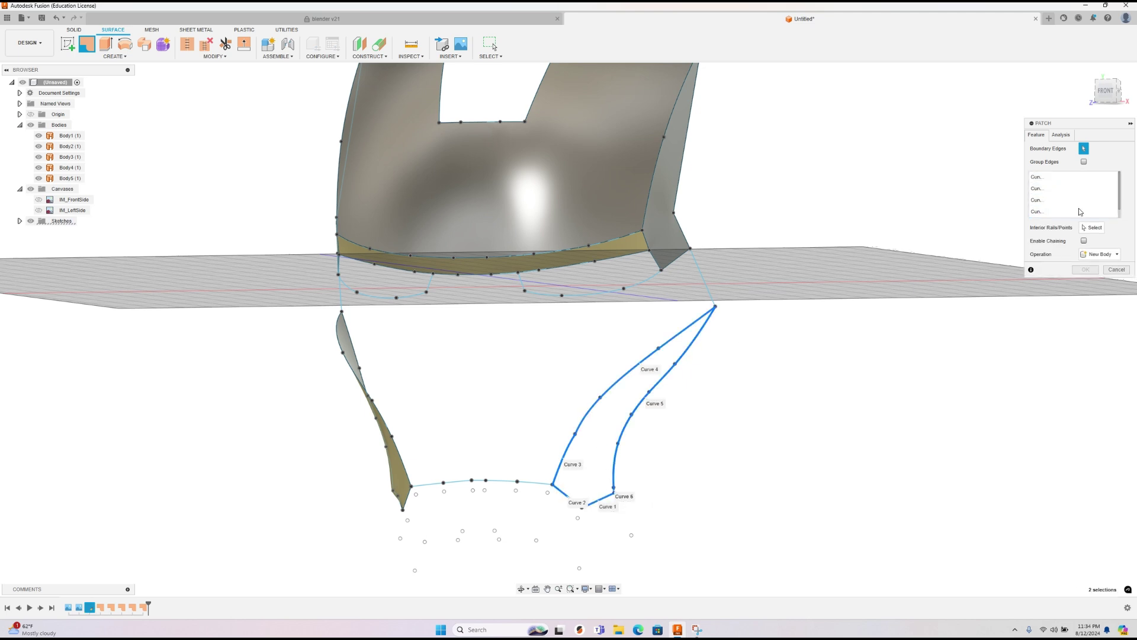
click(1116, 270)
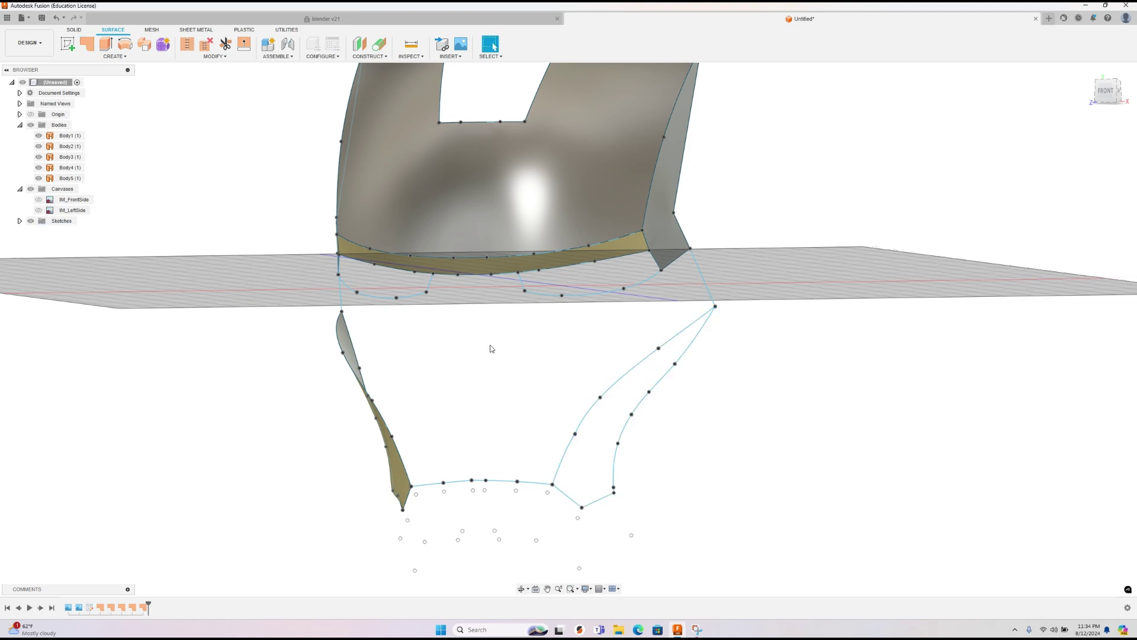
Step: Patch the main faceplate loop along the lower eye edges, nose bridge, both outer sides, inner cheek edges and the mouth slot's upper edge as a new body
shift+middle_drag(483, 354, 537, 385)
scroll(530, 385, up, 5)
scroll(530, 385, down, 8)
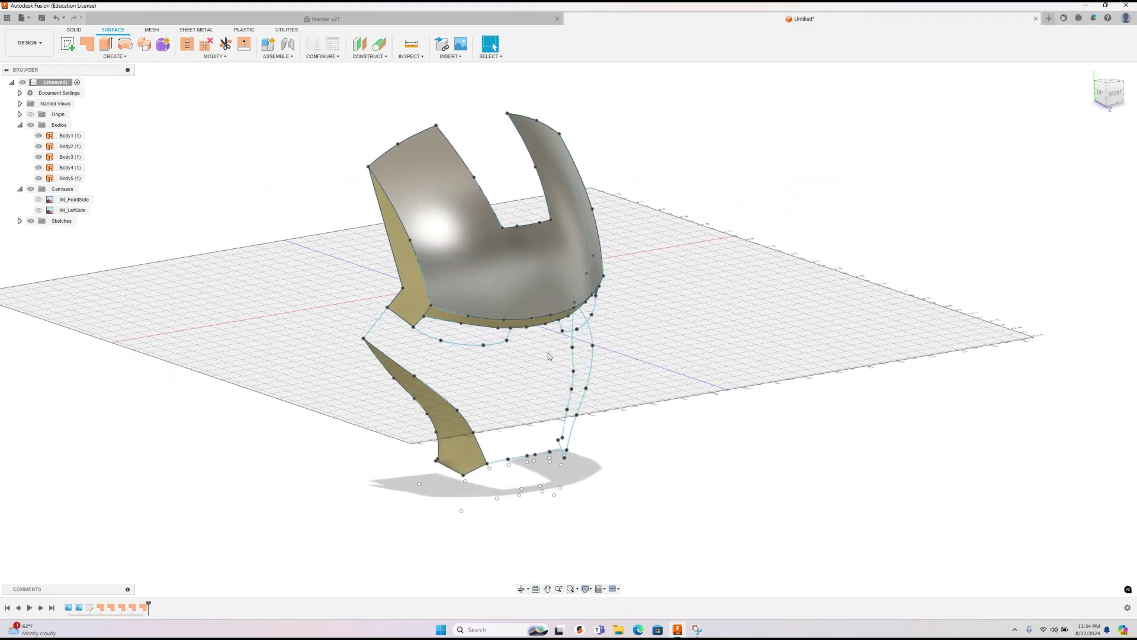
click(551, 138)
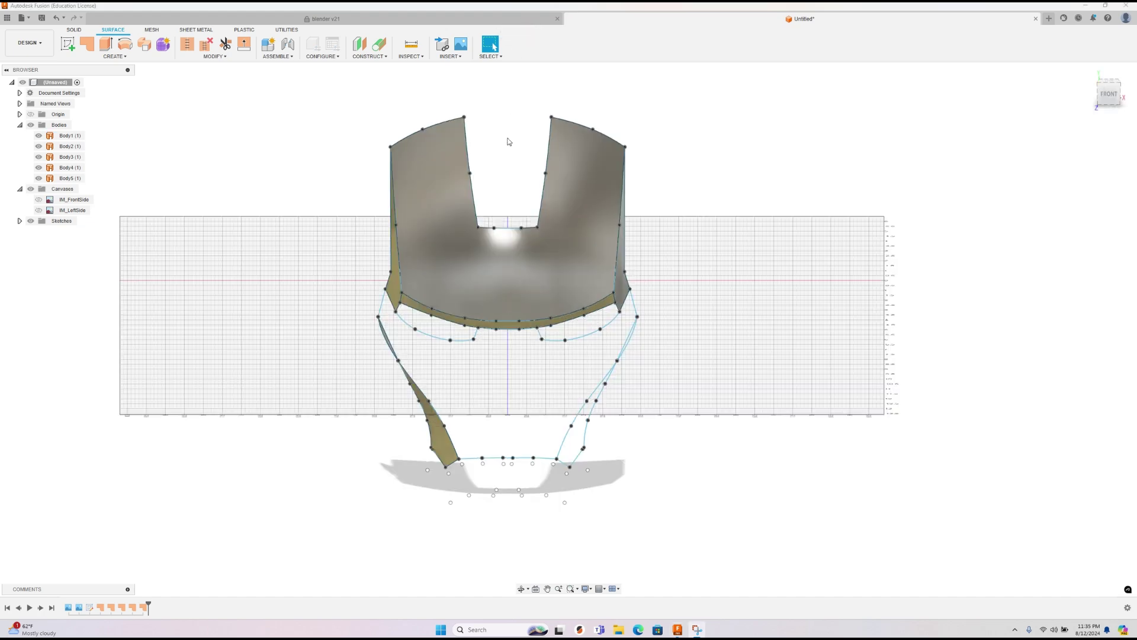
right_click(431, 360)
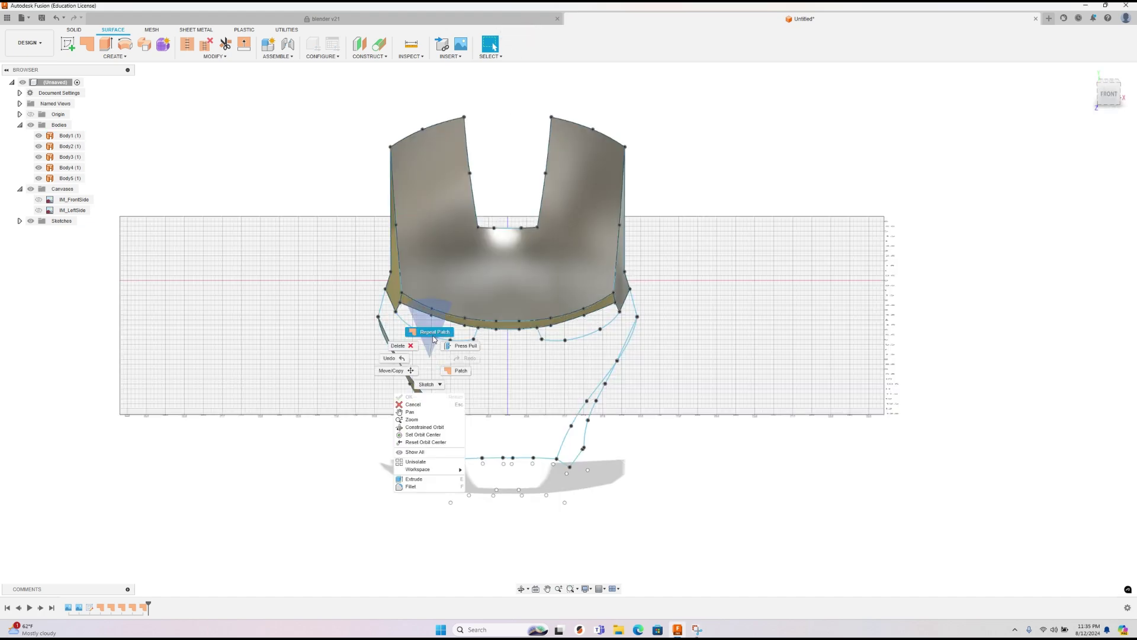
click(430, 332)
click(421, 332)
click(392, 310)
click(382, 305)
click(396, 355)
mouse_move(448, 371)
shift+middle_down()
mouse_move(483, 373)
mouse_move(455, 379)
shift+middle_up()
click(508, 458)
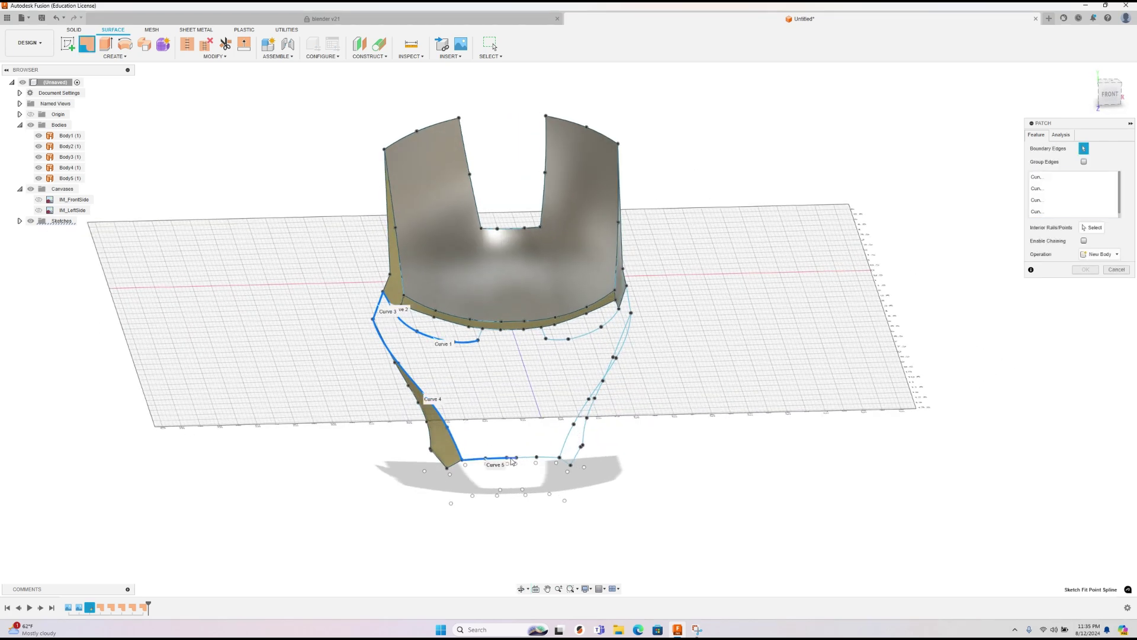
click(529, 456)
click(564, 443)
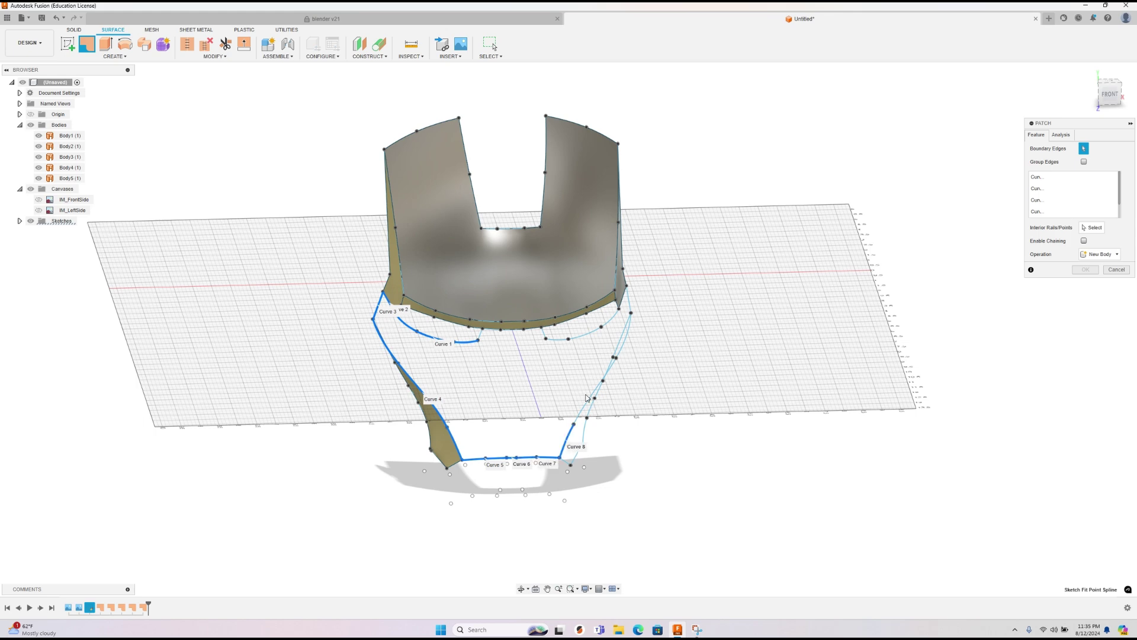
click(627, 321)
click(629, 305)
click(621, 303)
click(553, 339)
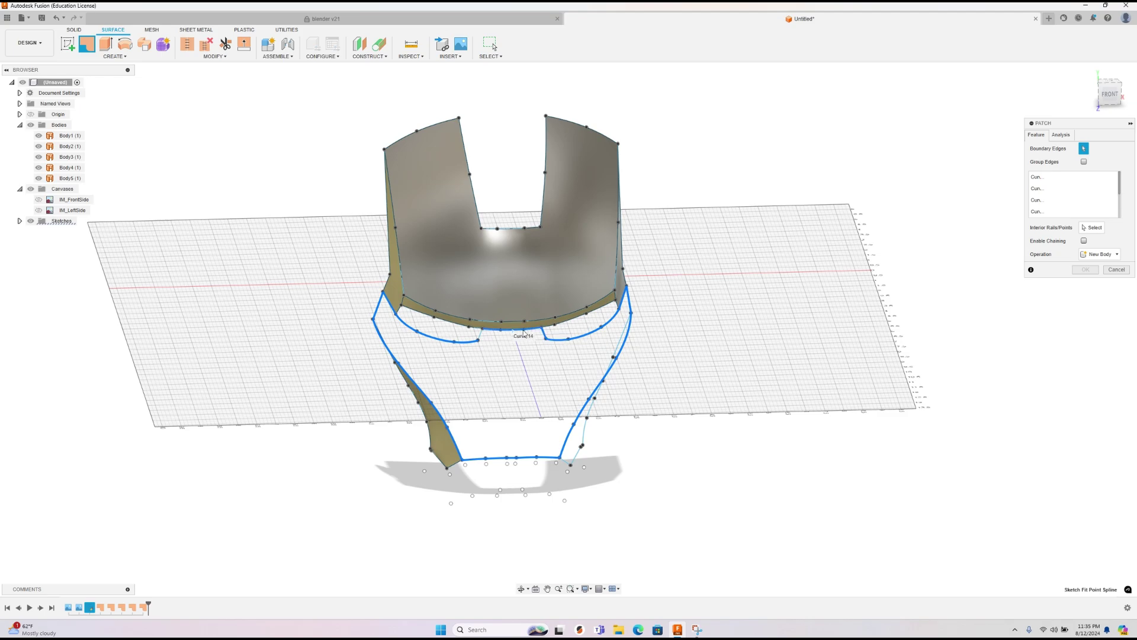
click(482, 337)
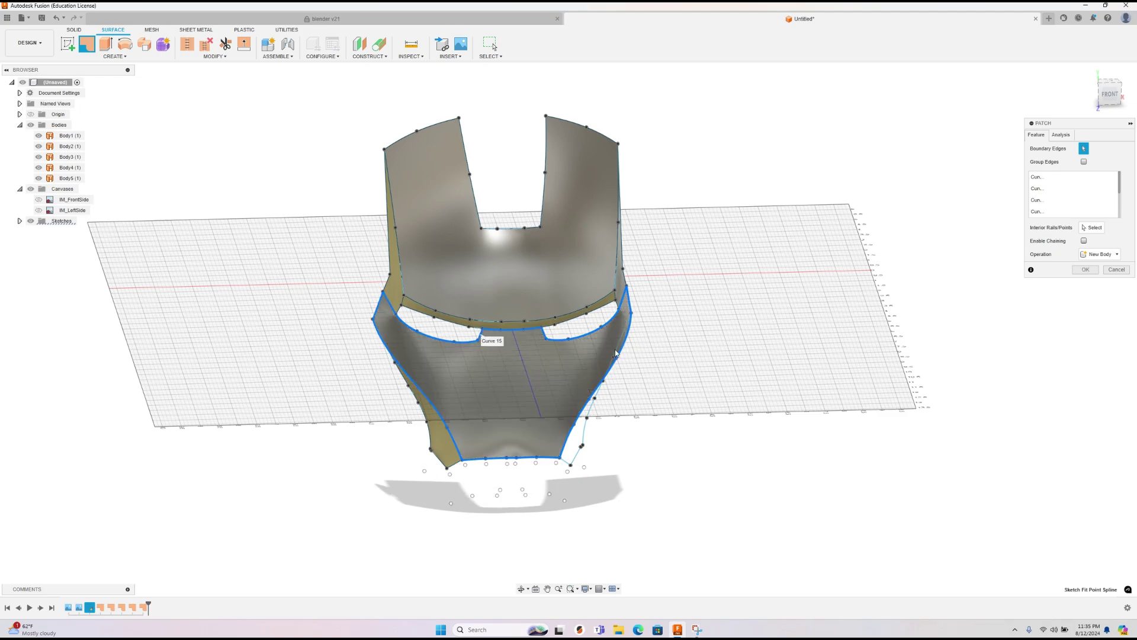
click(1085, 269)
Step: Patch the right cheek loop beside the faceplate from its six boundary curves as a new body
shift+middle_drag(593, 385, 607, 362)
right_click(651, 388)
click(652, 368)
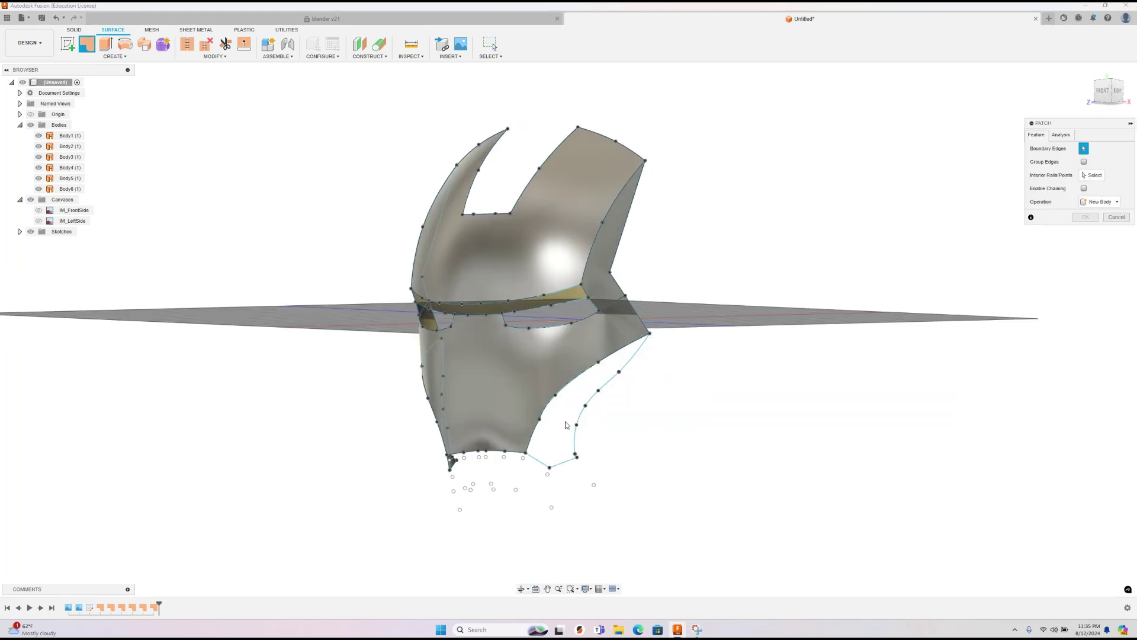
click(536, 457)
click(534, 441)
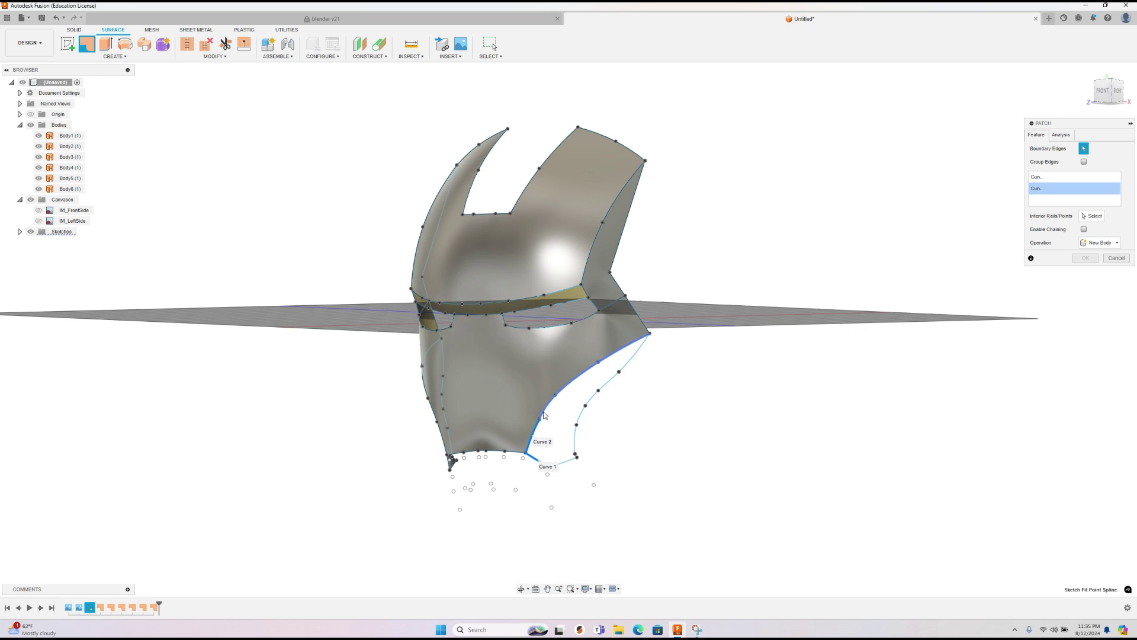
click(546, 416)
click(602, 379)
click(563, 464)
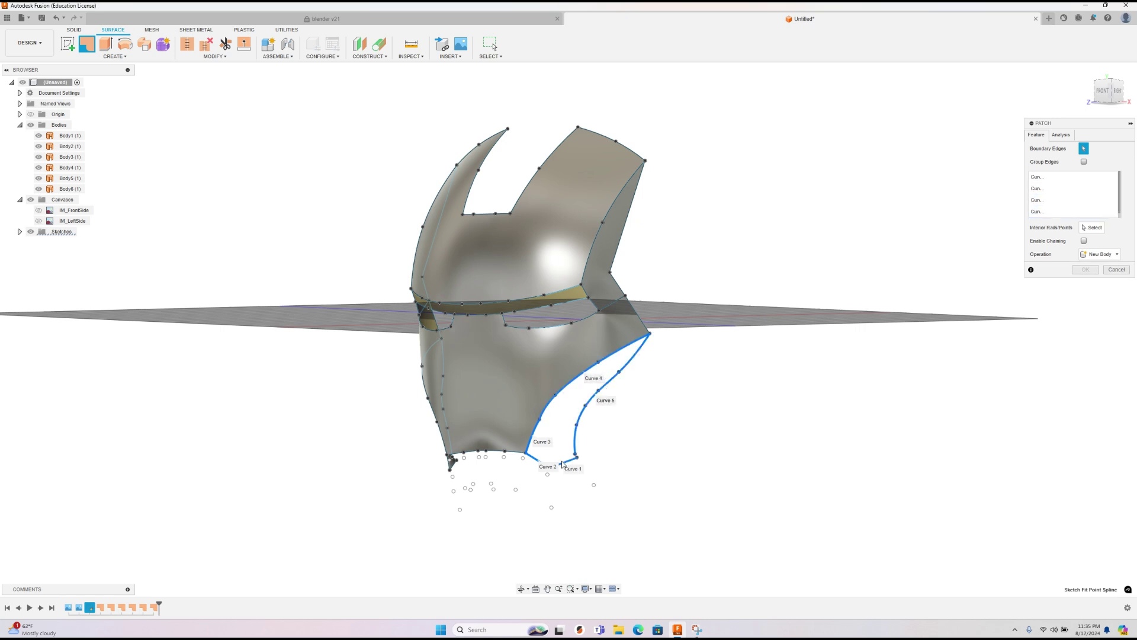
scroll(587, 455, up, 5)
click(566, 457)
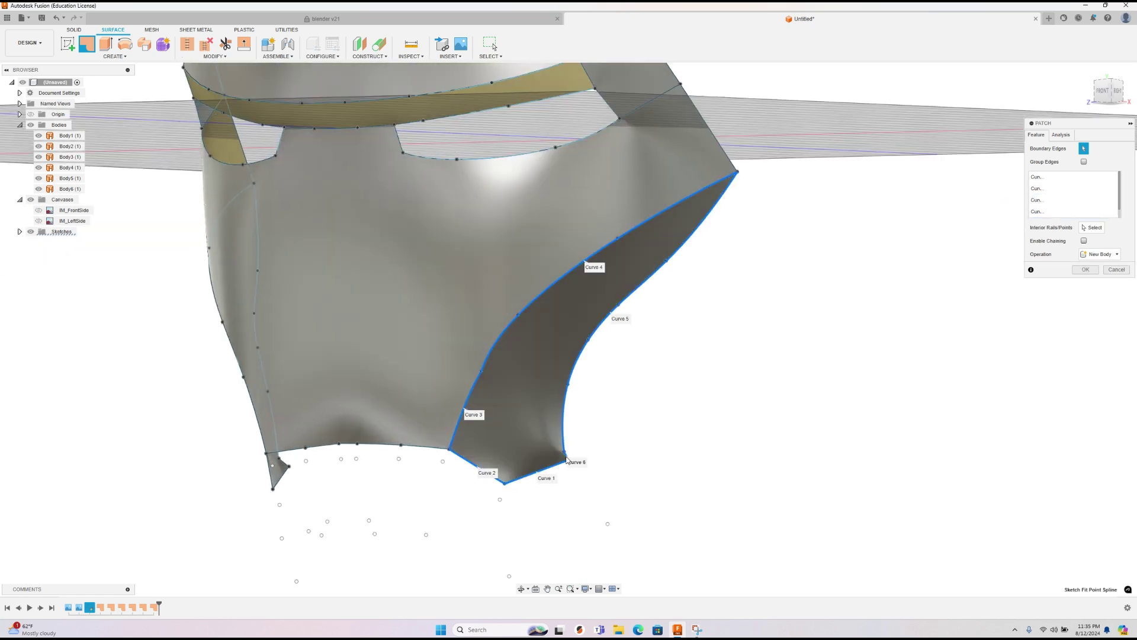
click(1085, 269)
scroll(812, 329, down, 6)
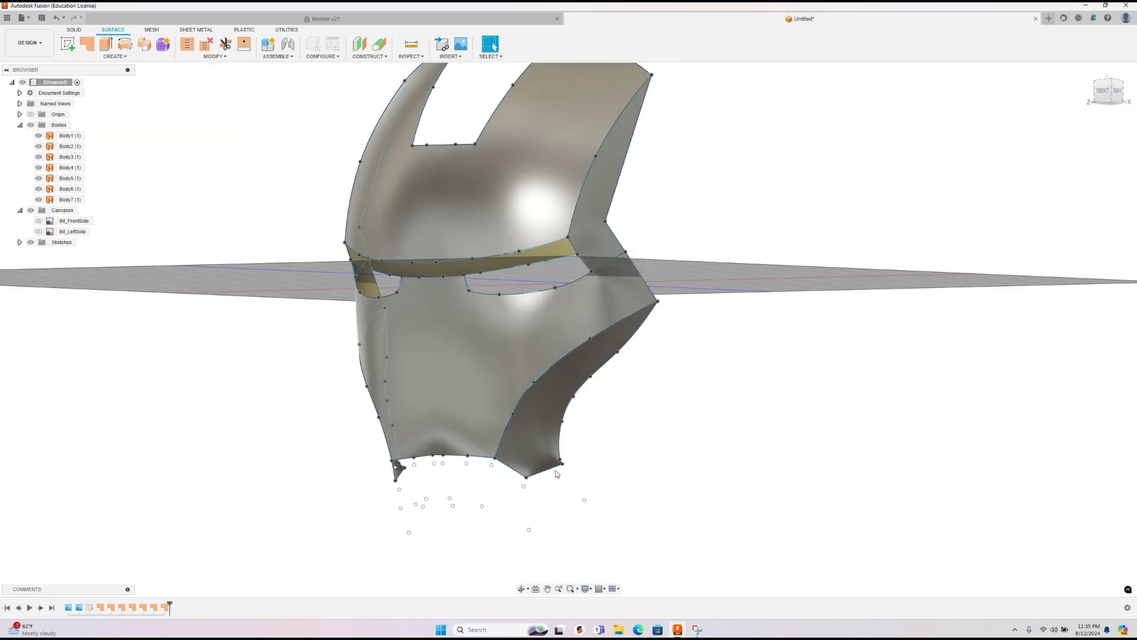
Step: Hide Sketch1 so only the surface bodies are displayed, and return the model to the home view
mouse_move(637, 436)
shift+middle_down()
mouse_move(723, 452)
mouse_move(645, 451)
shift+middle_up()
shift+middle_drag(421, 425, 474, 427)
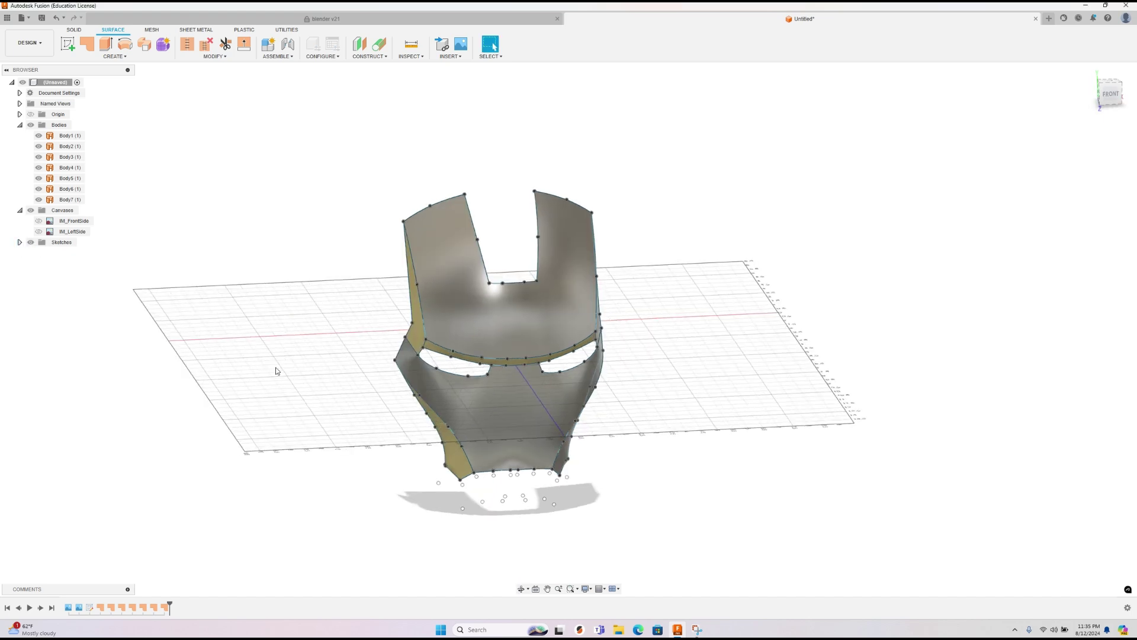
shift+middle_drag(266, 366, 245, 345)
click(20, 243)
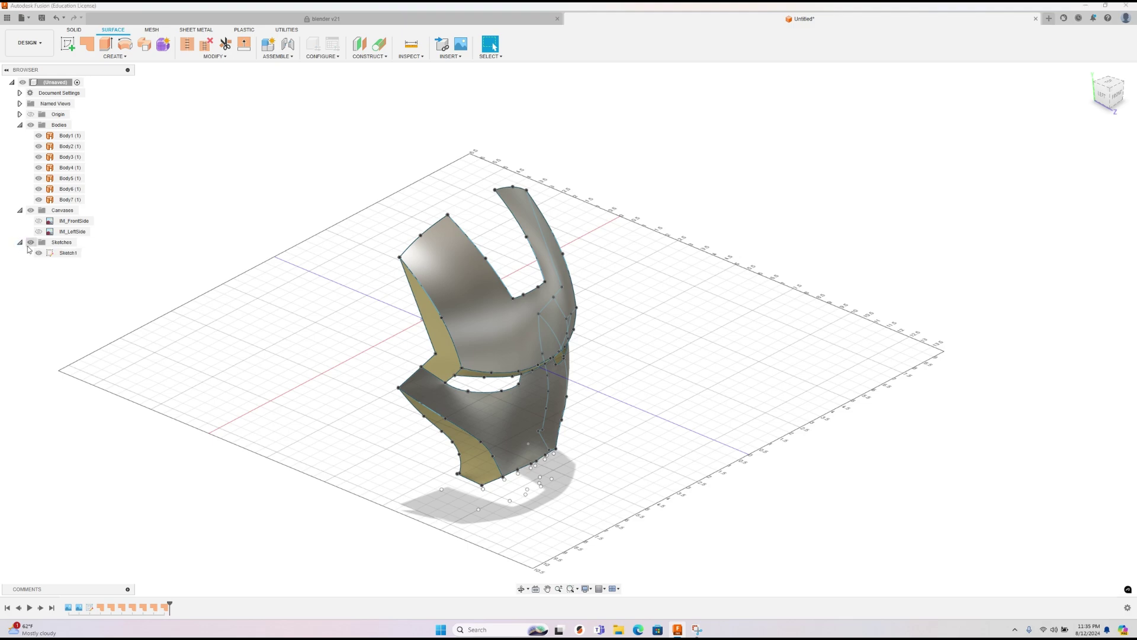
mouse_move(248, 337)
shift+middle_down()
mouse_move(338, 355)
mouse_move(279, 314)
mouse_move(208, 340)
mouse_move(107, 332)
mouse_move(81, 366)
mouse_move(228, 358)
mouse_move(196, 342)
shift+middle_up()
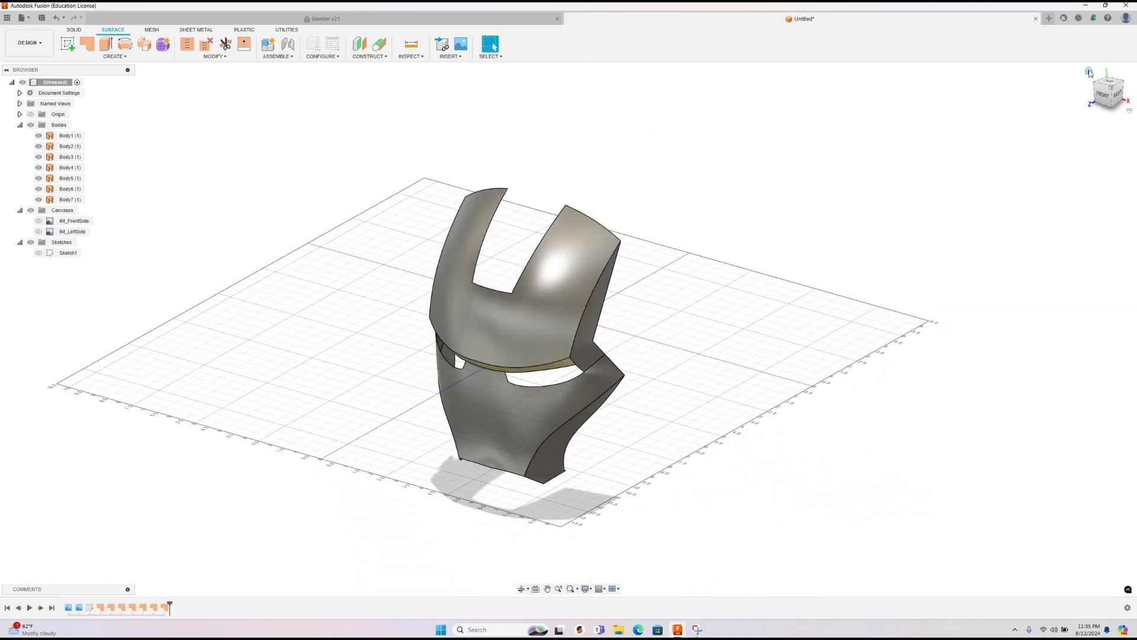
click(1089, 71)
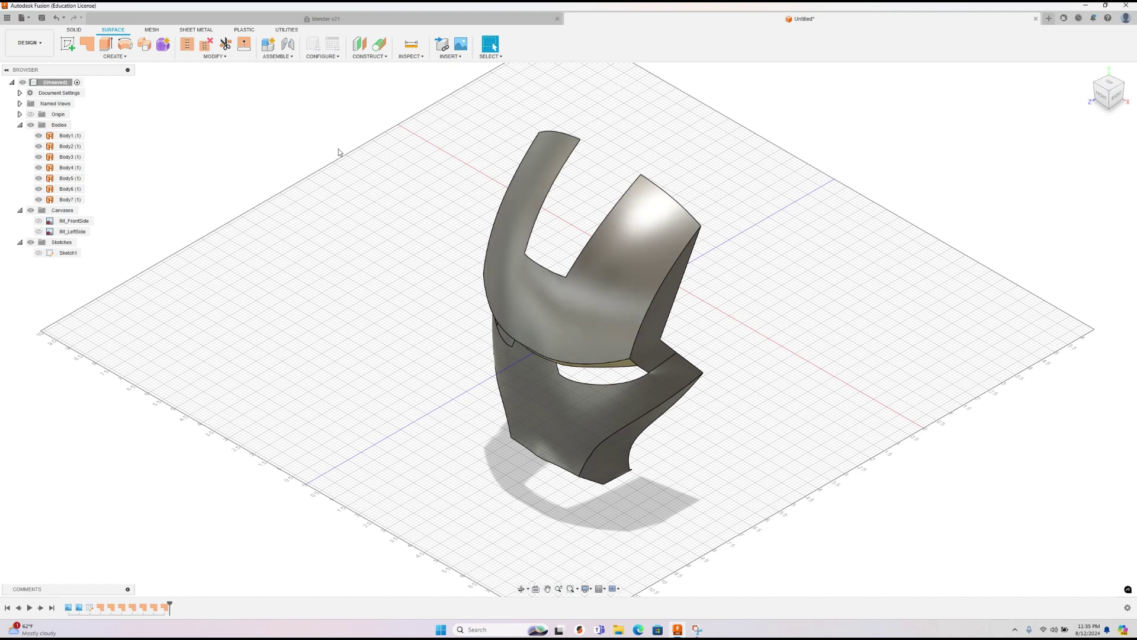
Step: Stitch the forehead, both temple surfaces, the faceplate and the left cheek into a new body, and check it by toggling its visibility
click(187, 44)
click(560, 297)
shift+middle_drag(560, 298, 494, 338)
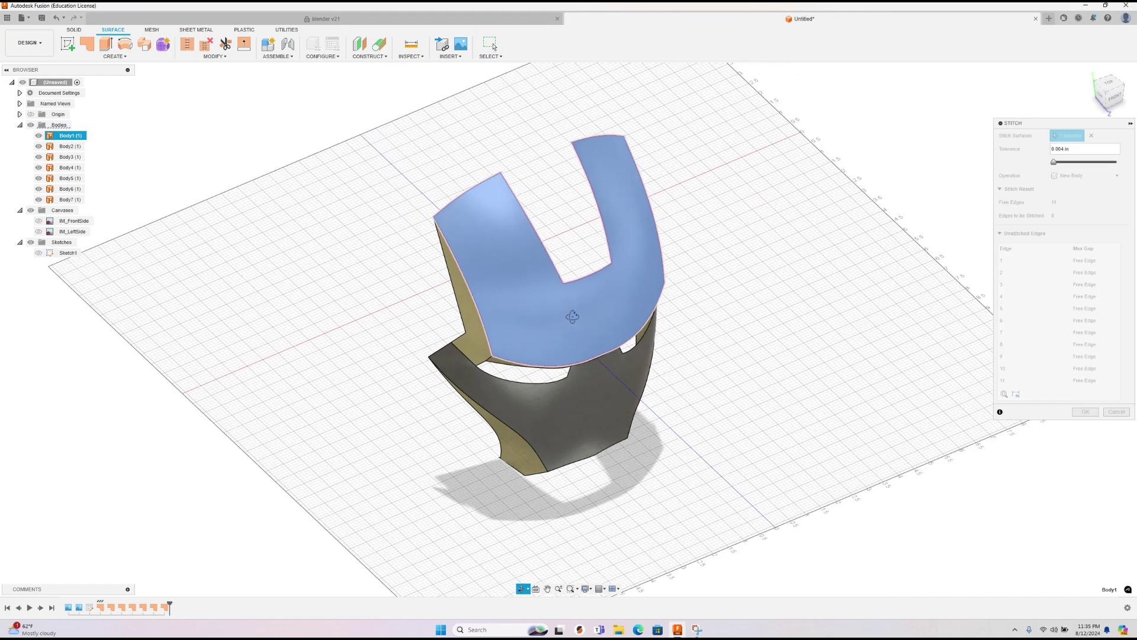
click(468, 284)
click(648, 282)
click(589, 383)
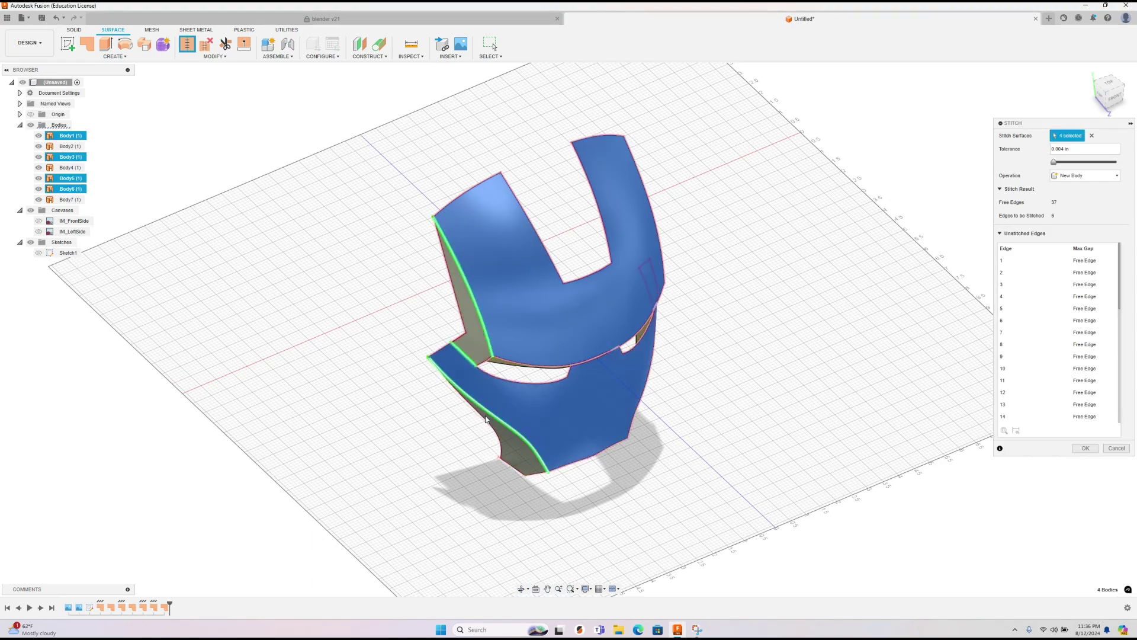
shift+middle_drag(589, 383, 593, 428)
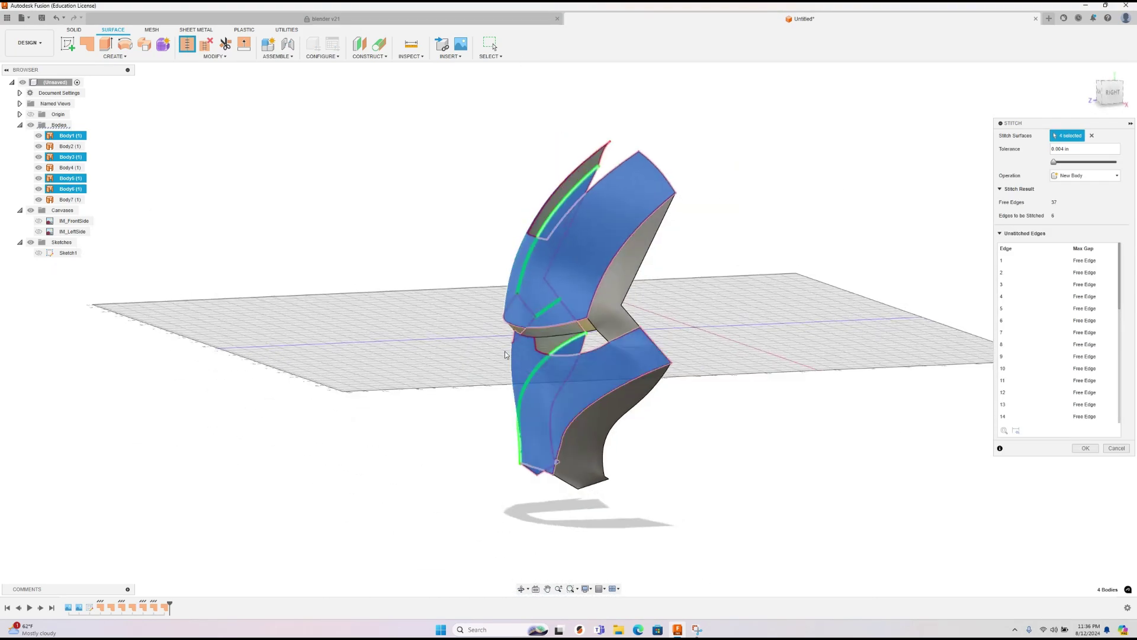
click(609, 304)
shift+middle_drag(519, 376, 432, 322)
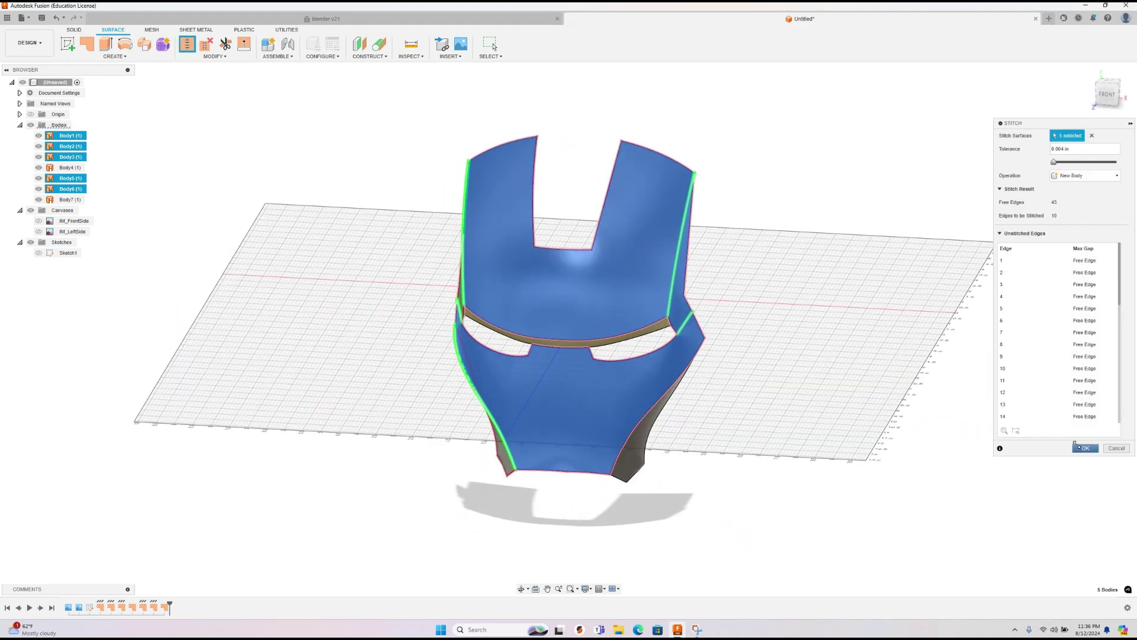
click(1083, 448)
click(39, 157)
click(38, 157)
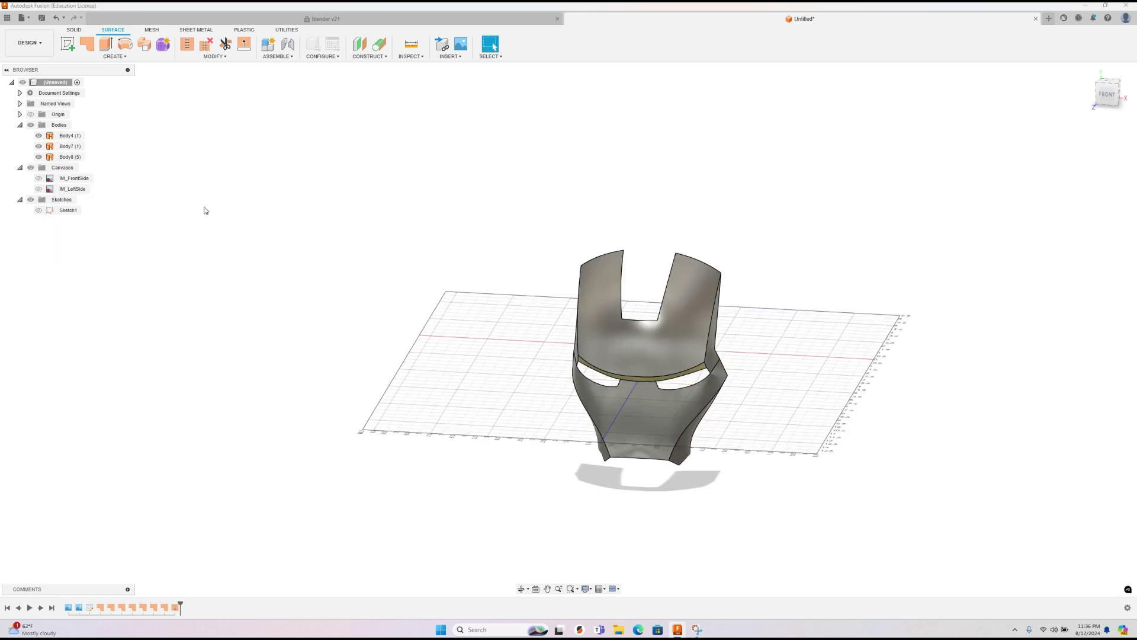
Step: Stitch the brow strip and right cheek to the stitched mask body as a new body, and check it by toggling its visibility
click(186, 46)
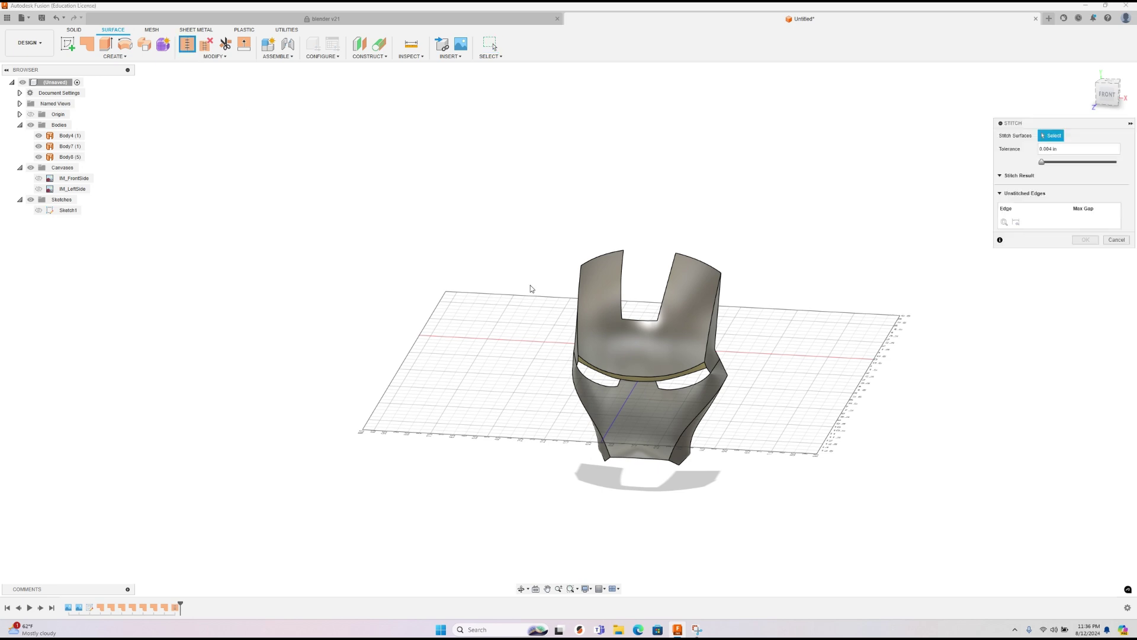
click(642, 381)
click(644, 378)
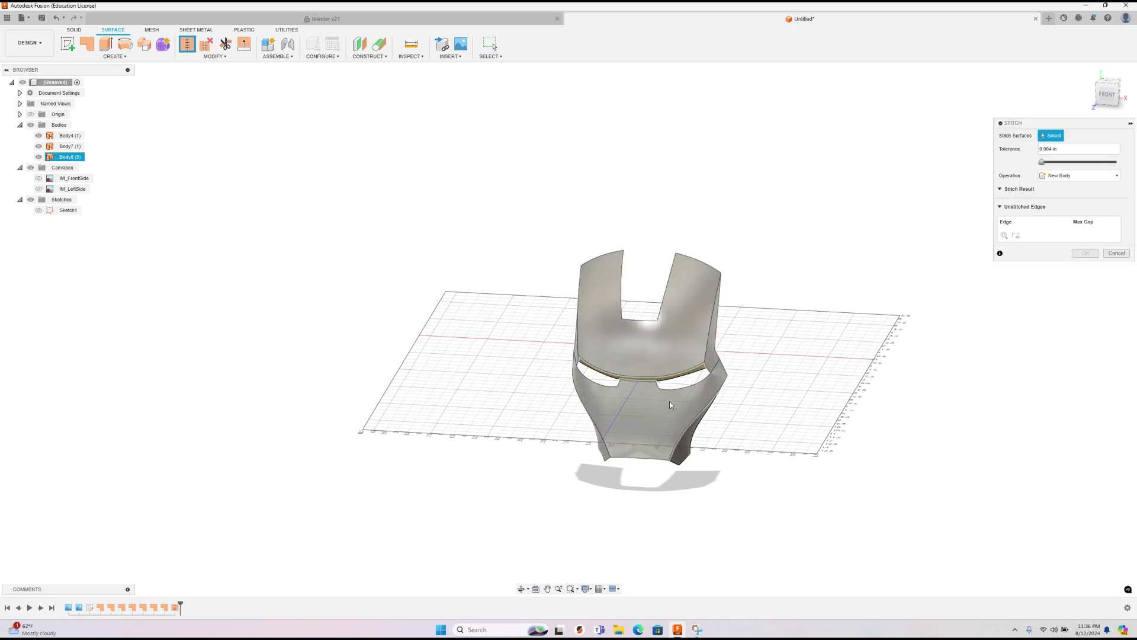
click(686, 445)
click(651, 391)
click(648, 378)
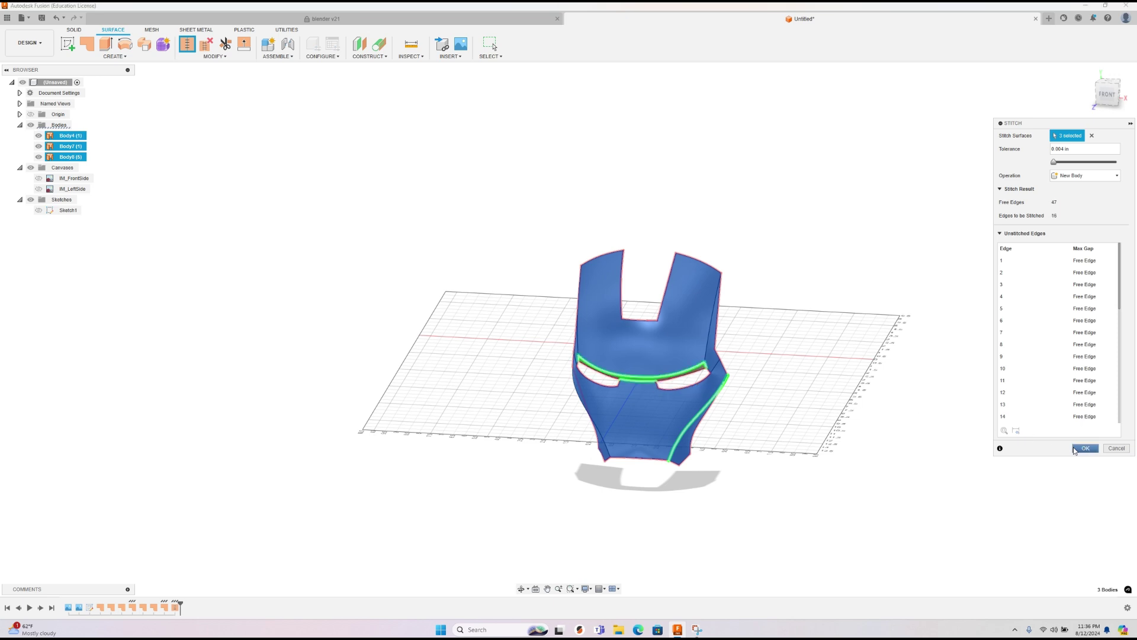
click(1085, 447)
click(38, 136)
click(39, 136)
click(38, 135)
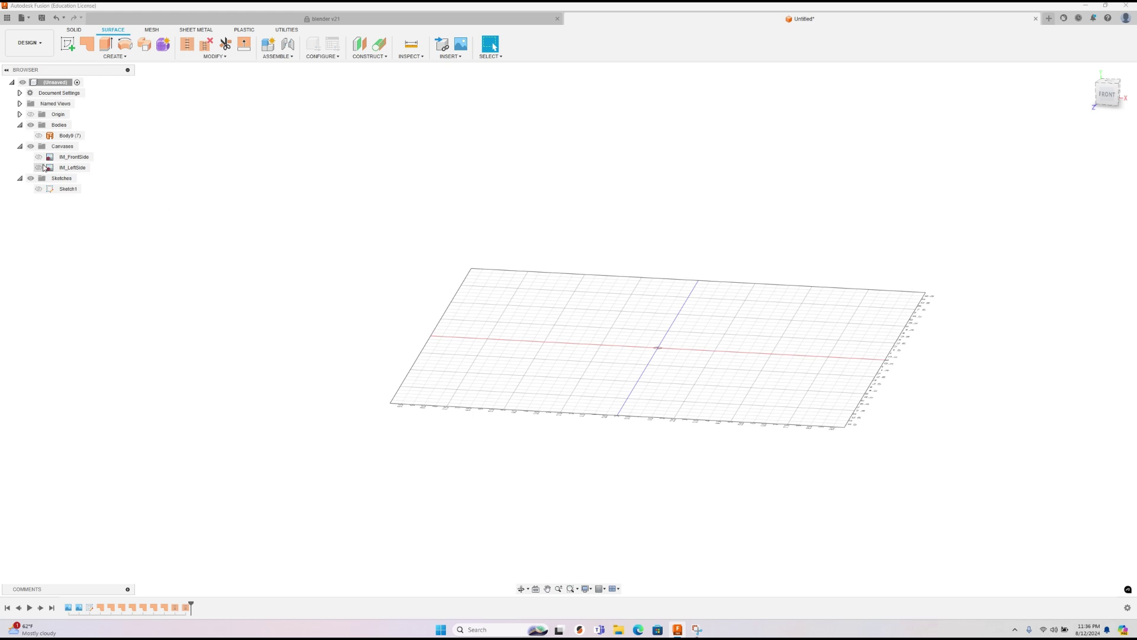
click(38, 135)
Step: Try to thicken the whole stitched mask body to one side by -0.1 in as a new body
shift+middle_drag(533, 409, 593, 347)
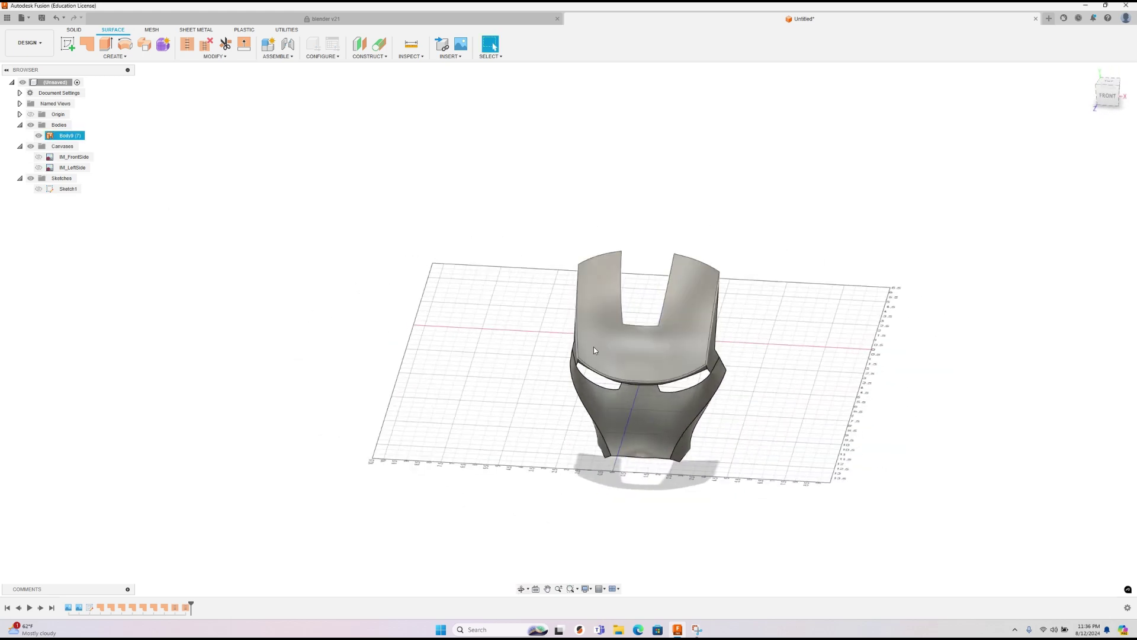
click(603, 338)
click(67, 137)
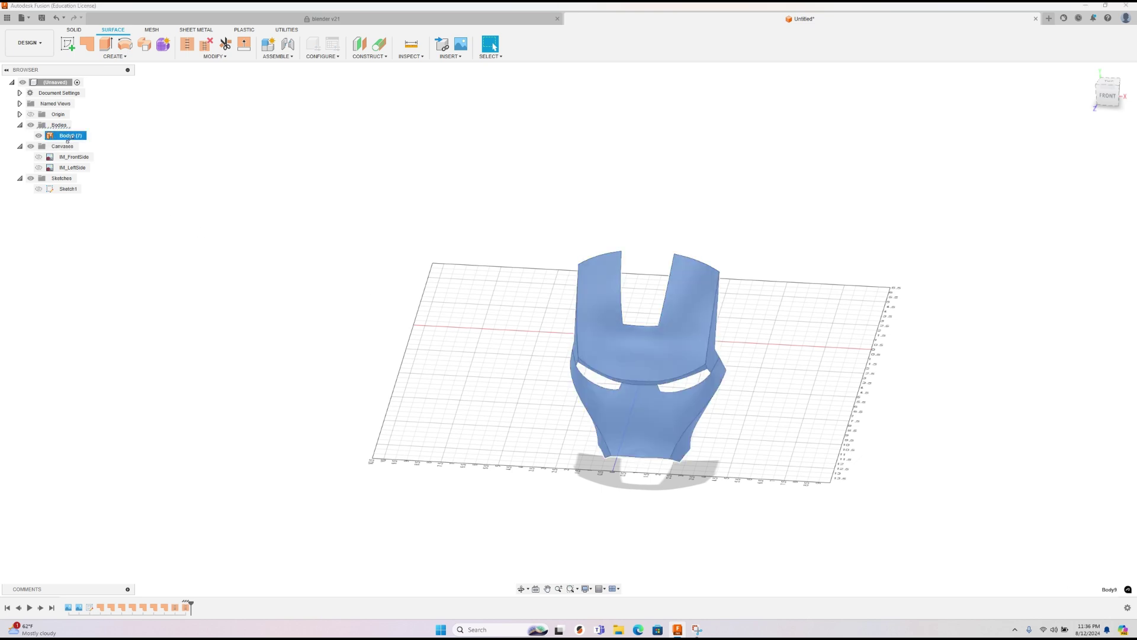
click(227, 58)
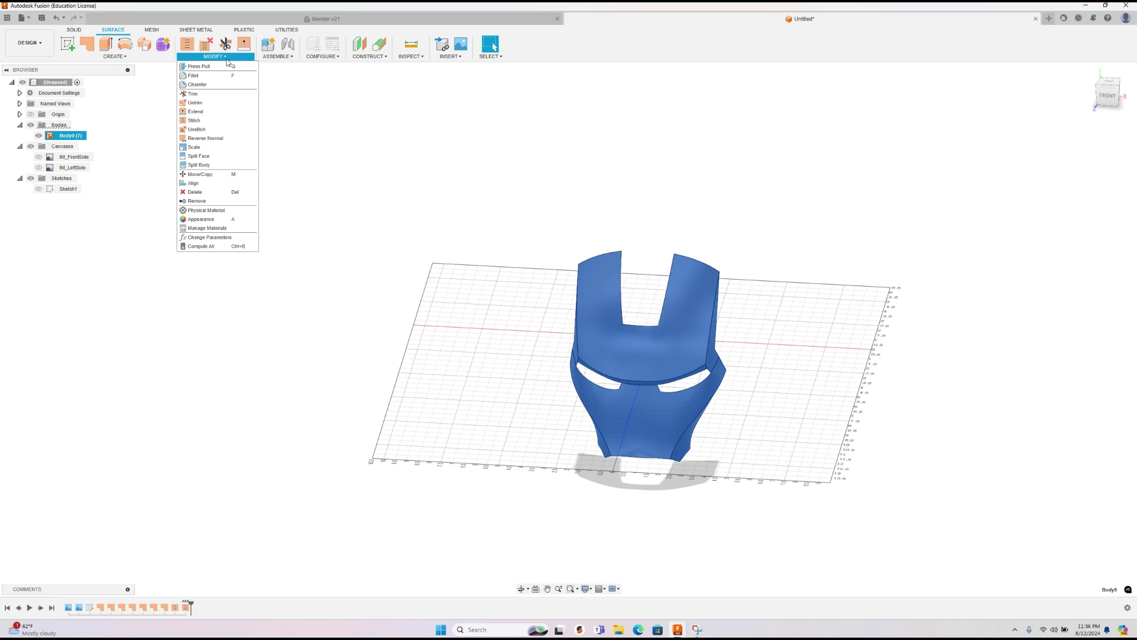
mouse_move(124, 59)
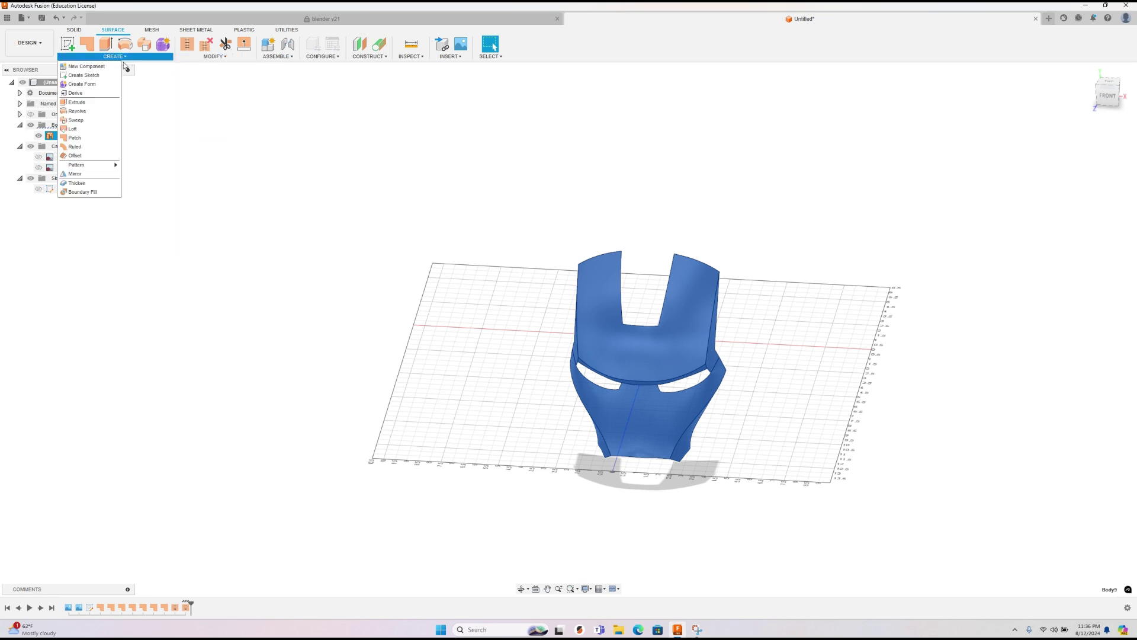
click(83, 189)
shift+middle_drag(786, 292, 657, 324)
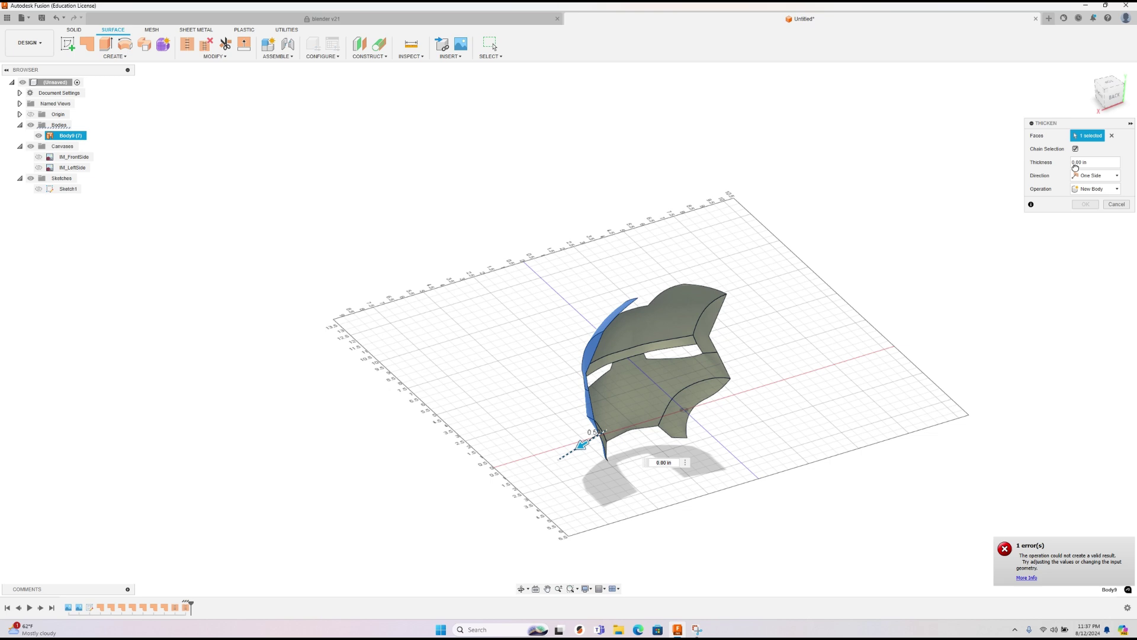
click(1085, 162)
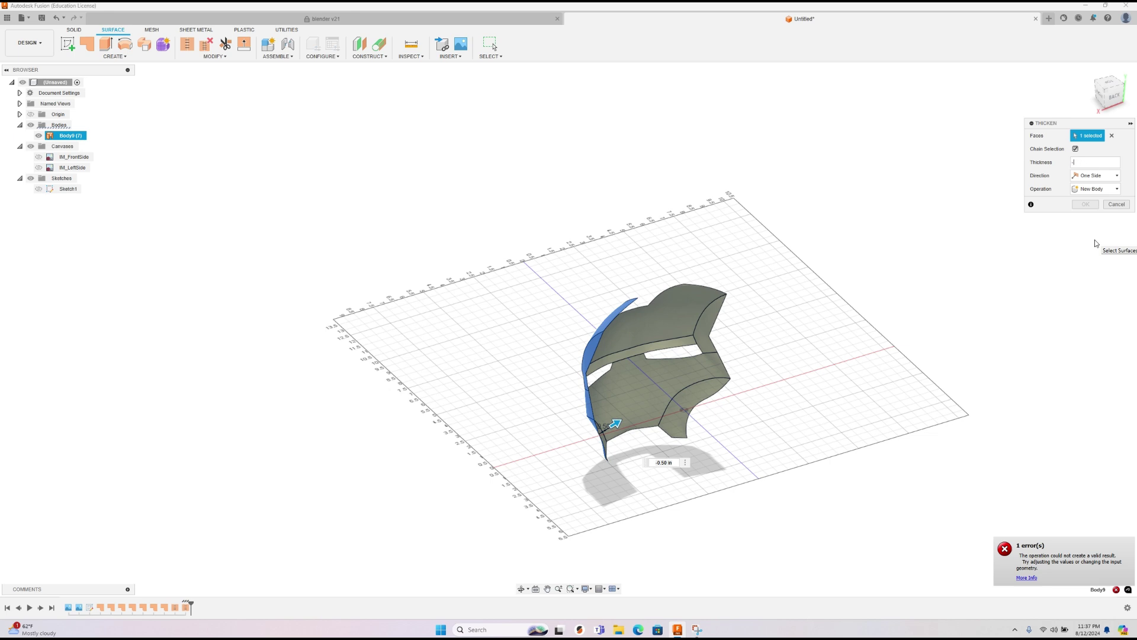
text(.)
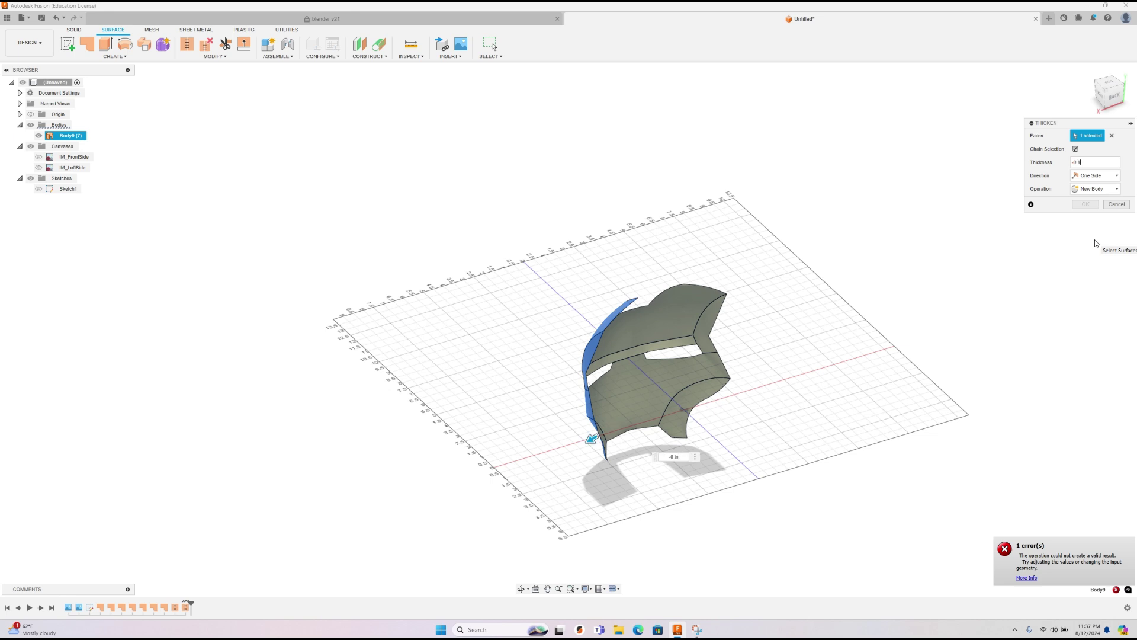
text(1 in)
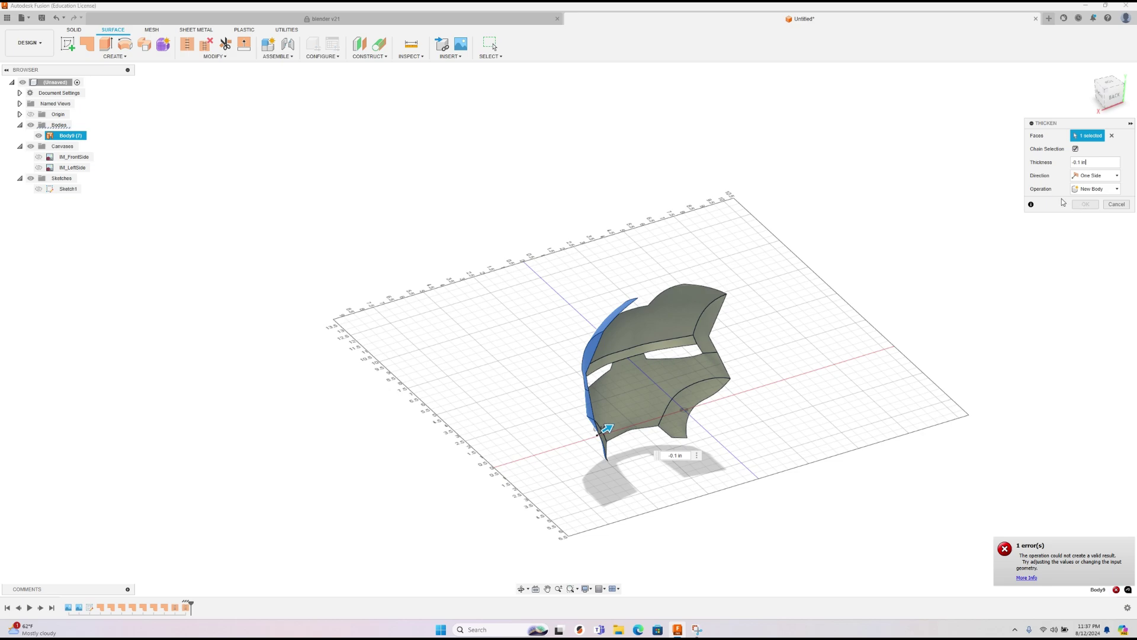
Step: Try a thickness of -0.8 in for the stitched mask body, and leave the Thicken command
scroll(697, 471, up, 4)
shift+middle_drag(697, 471, 597, 445)
text(-0.8)
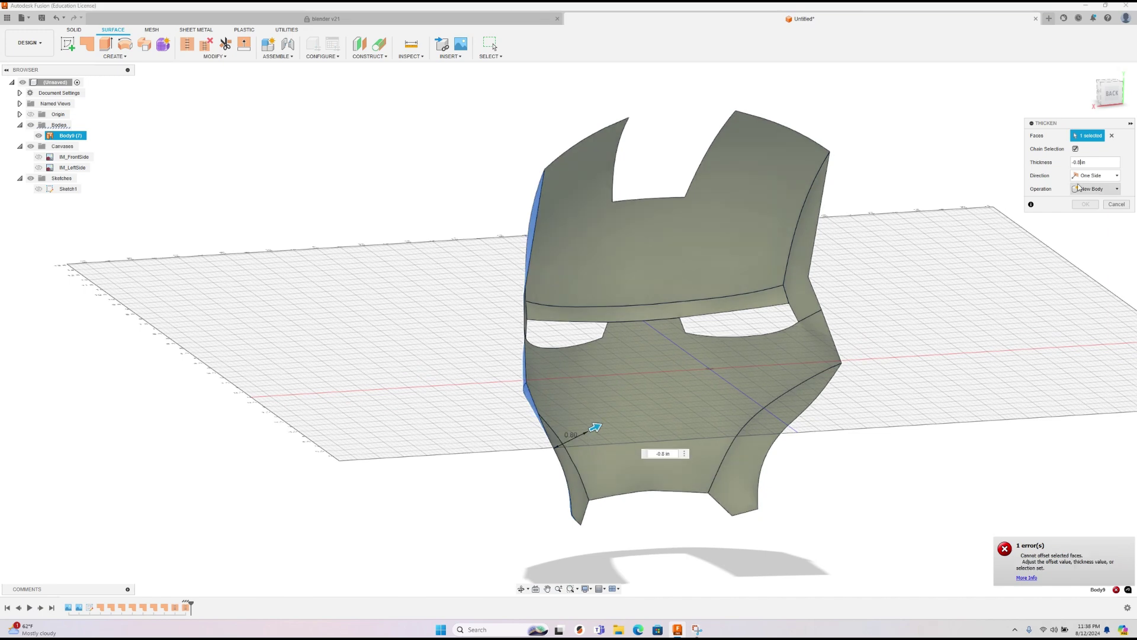
click(1116, 204)
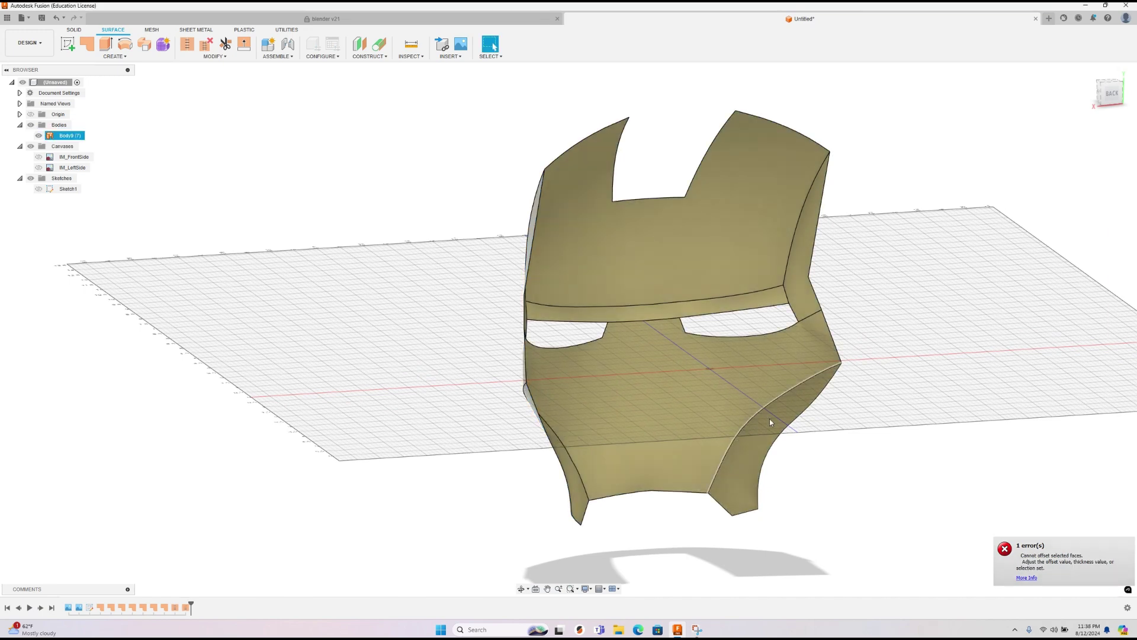
Step: Delete both stitch features from the design history to separate the mask back into its individual patch surfaces
right_click(188, 603)
click(204, 541)
right_click(176, 607)
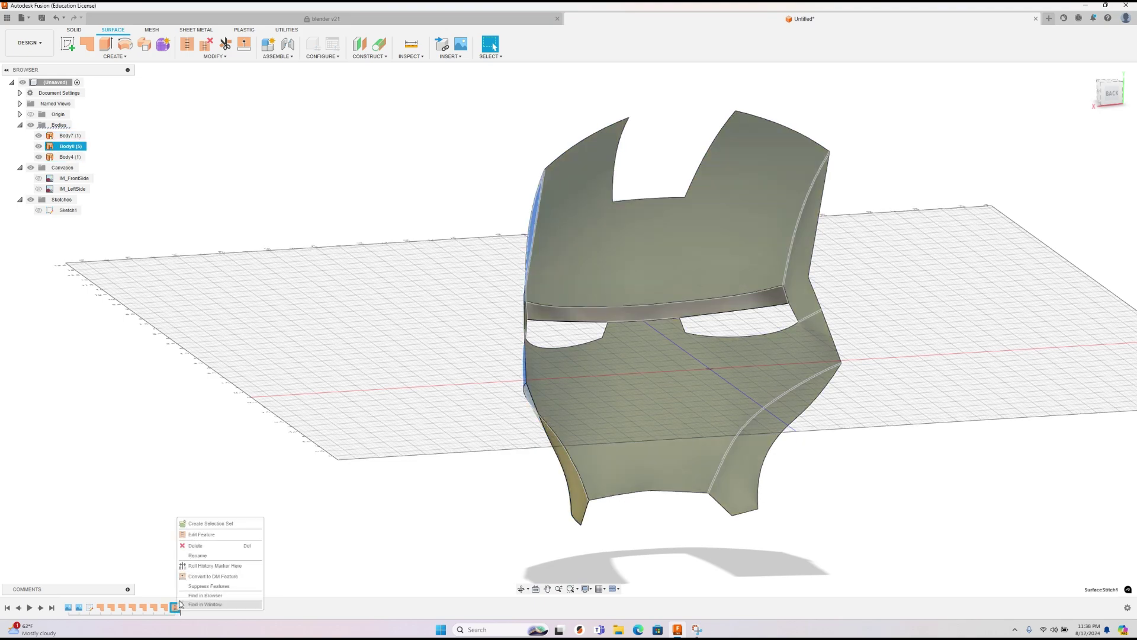
click(194, 552)
click(531, 496)
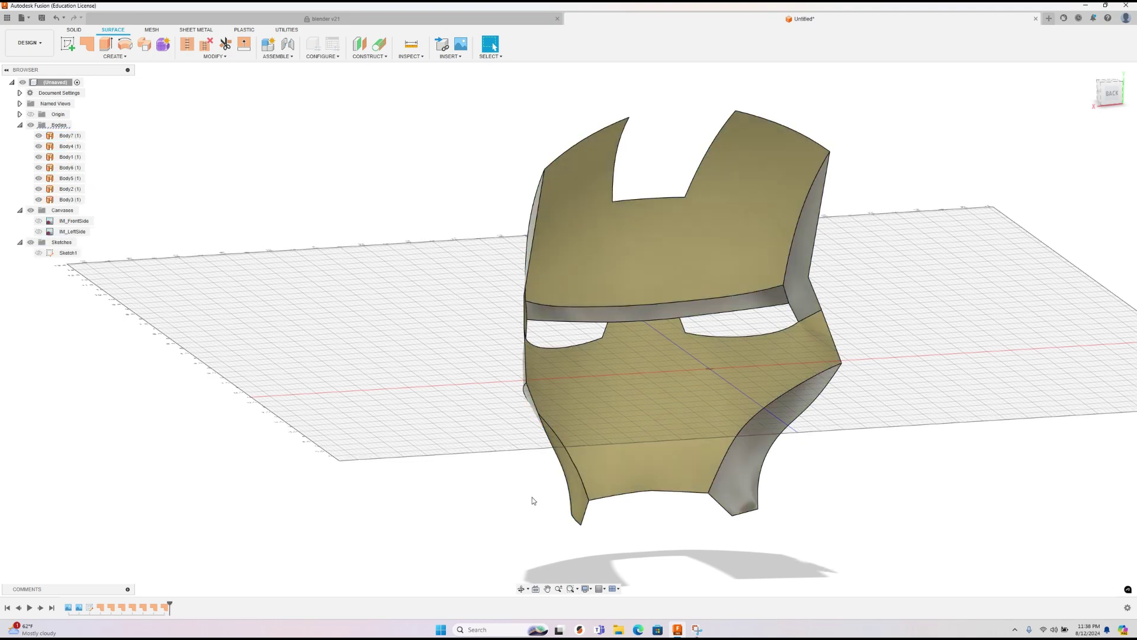
Step: Thicken the right cheek surface (Body7) to one side by -0.1 in as a new body
shift+middle_drag(532, 497, 513, 505)
click(565, 445)
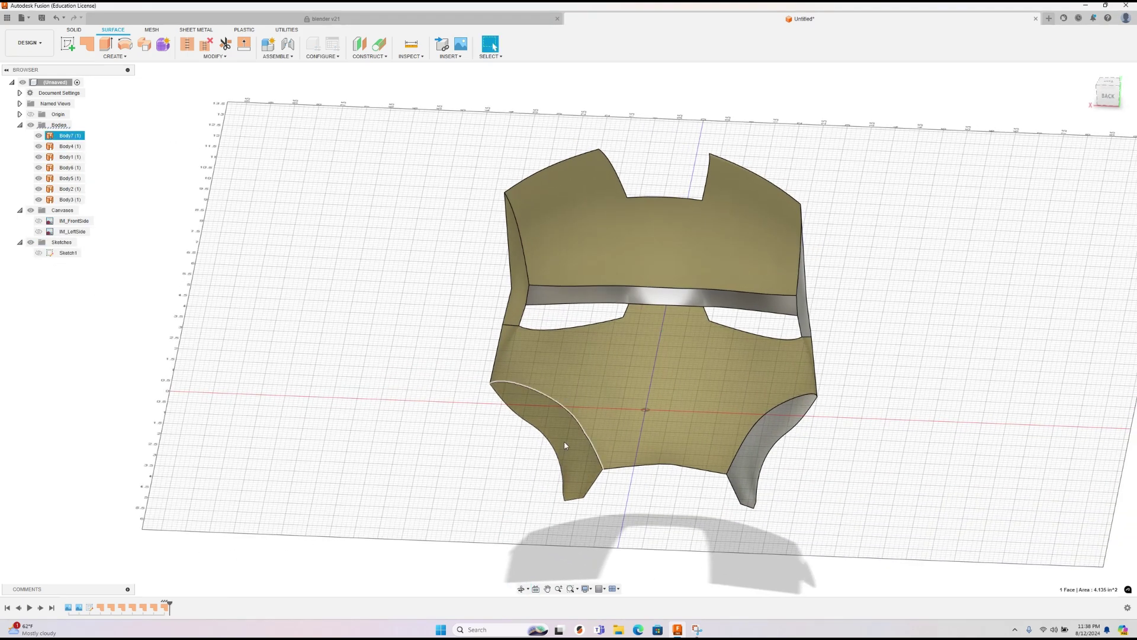
click(115, 56)
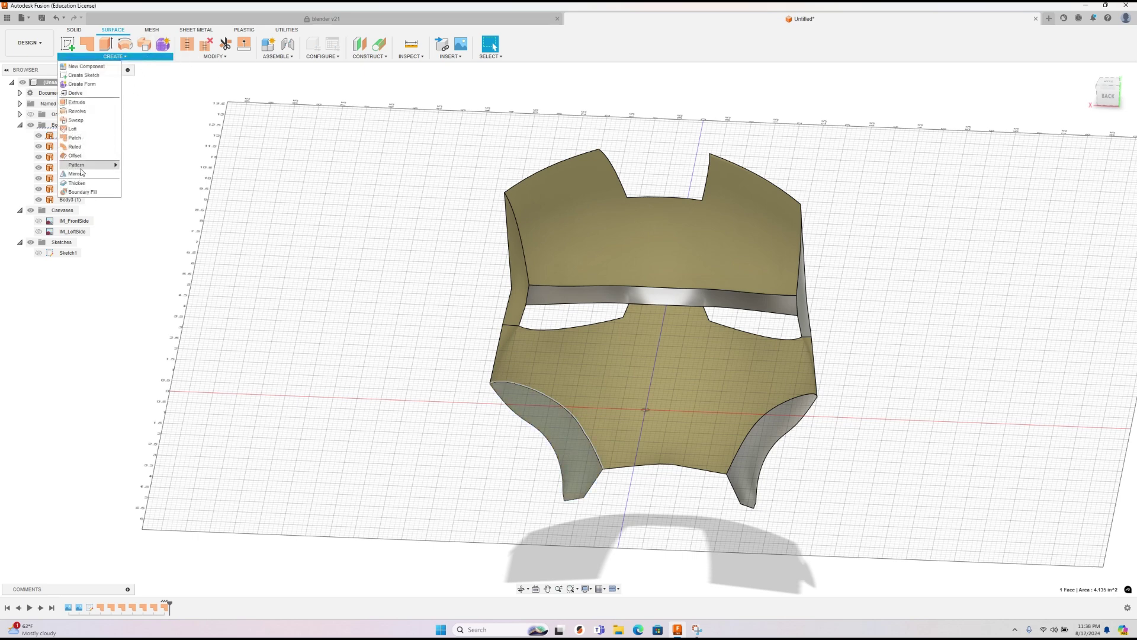
click(77, 184)
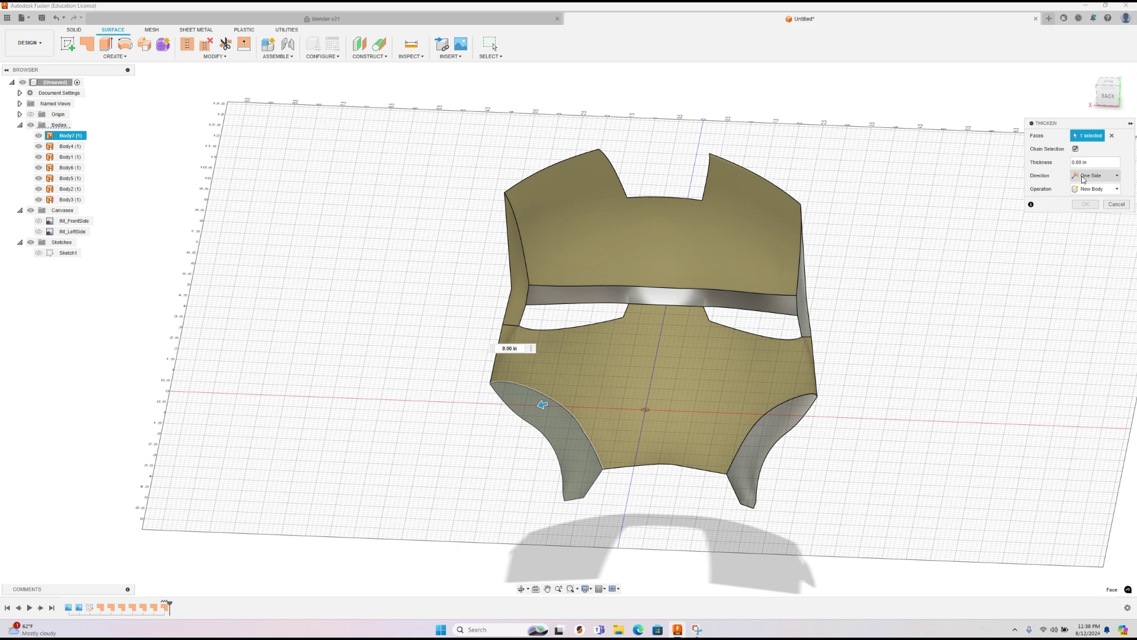
text(-0.1)
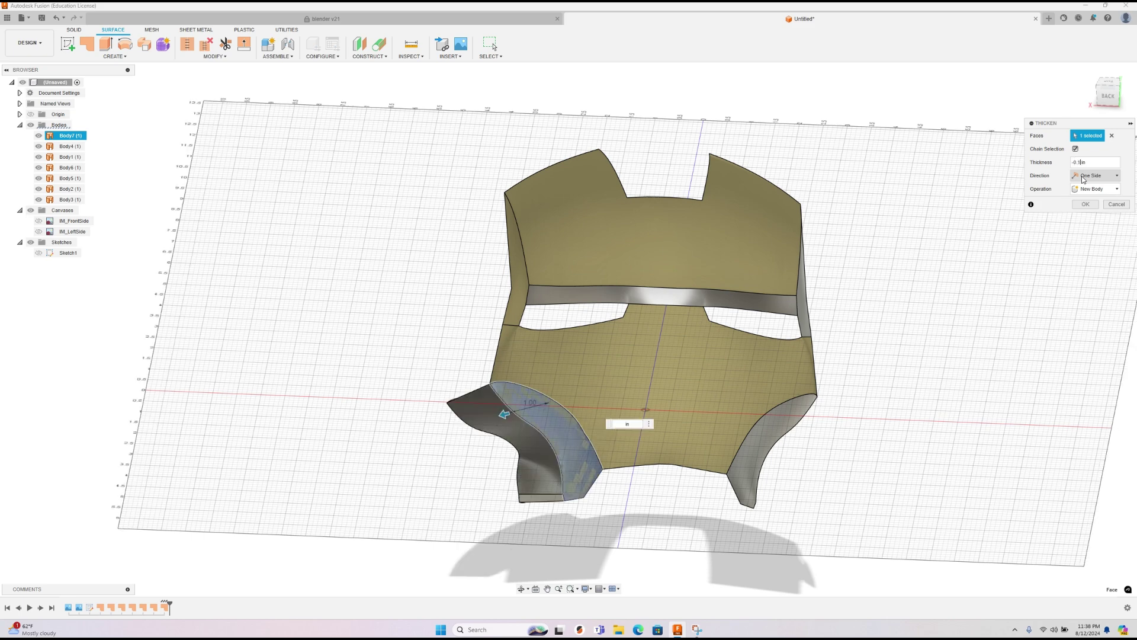
click(1085, 204)
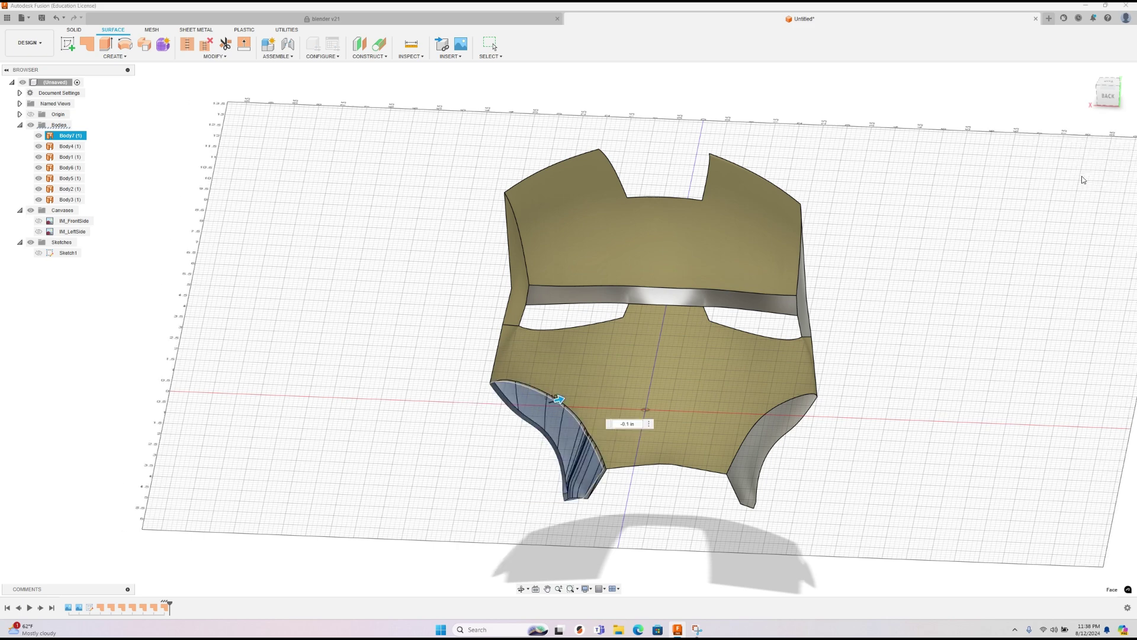
Step: Thicken the opposite cheek surface (Body5) to one side by 0.1 in as a new body
right_click(783, 453)
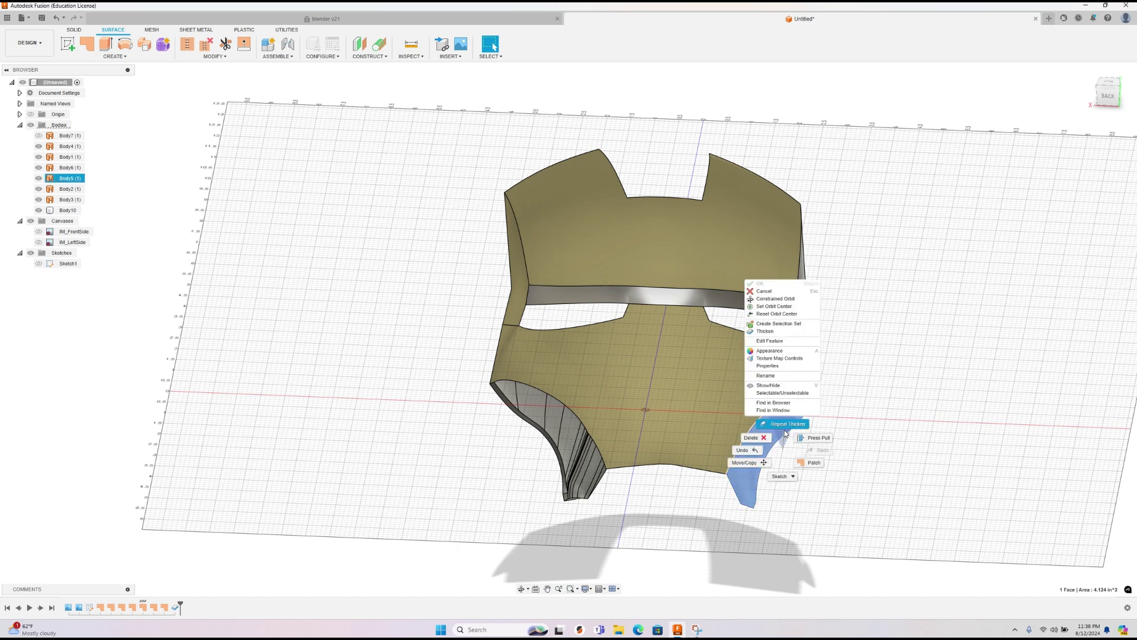
click(787, 424)
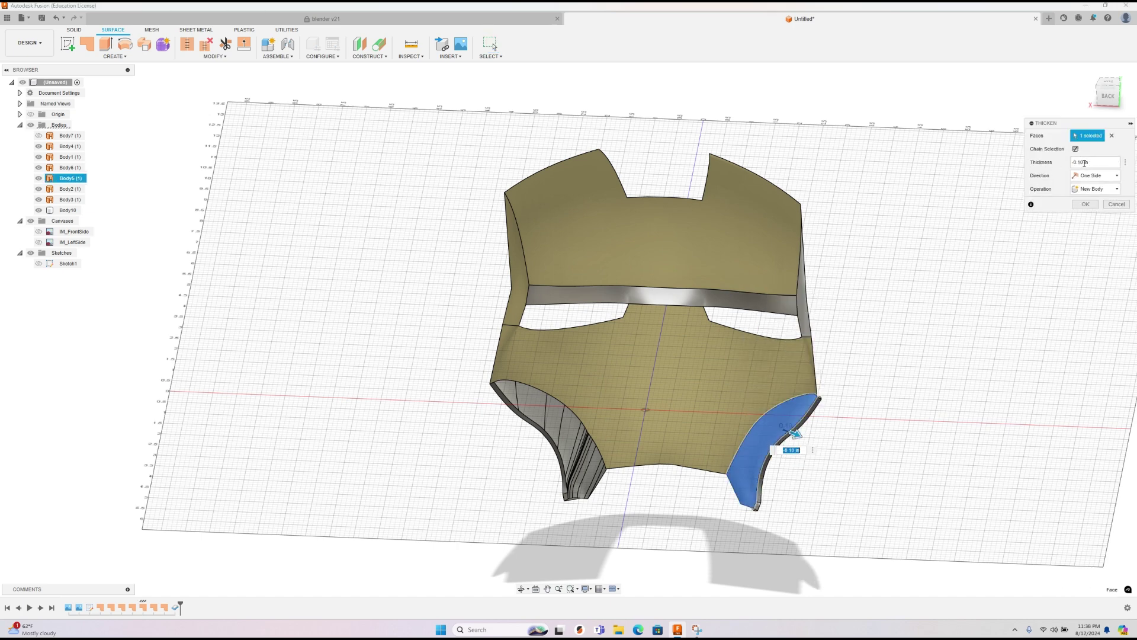
drag(1082, 162, 1060, 171)
key(BackSpace)
text(0.1)
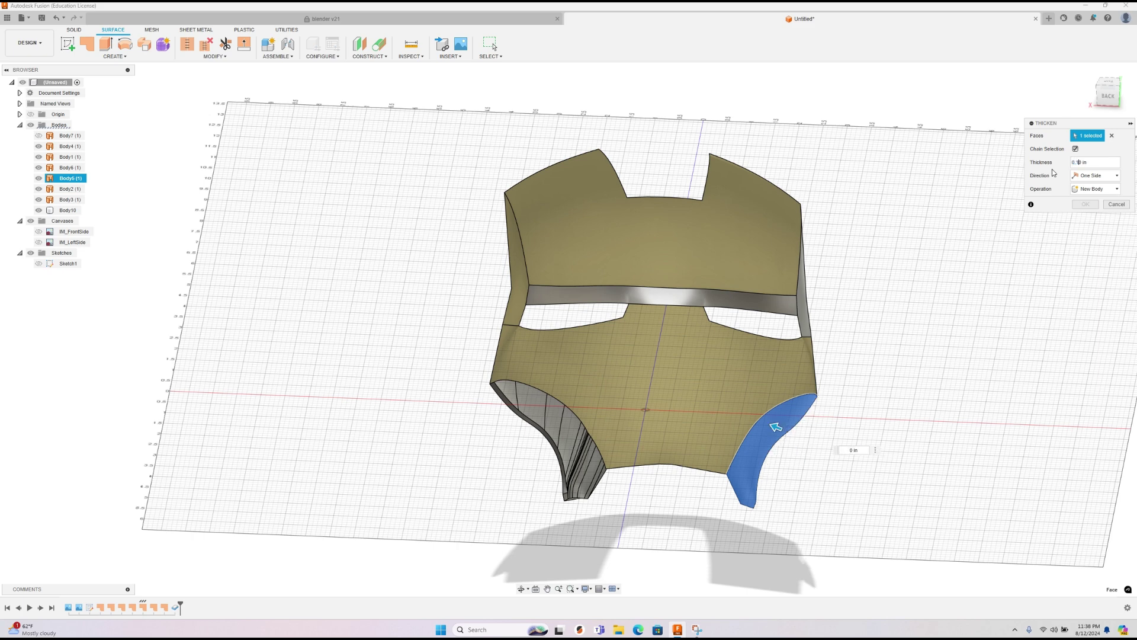
key(Return)
Step: Thicken the main faceplate surface toward the inside of the mask by -0.10 in as a new body
right_click(647, 381)
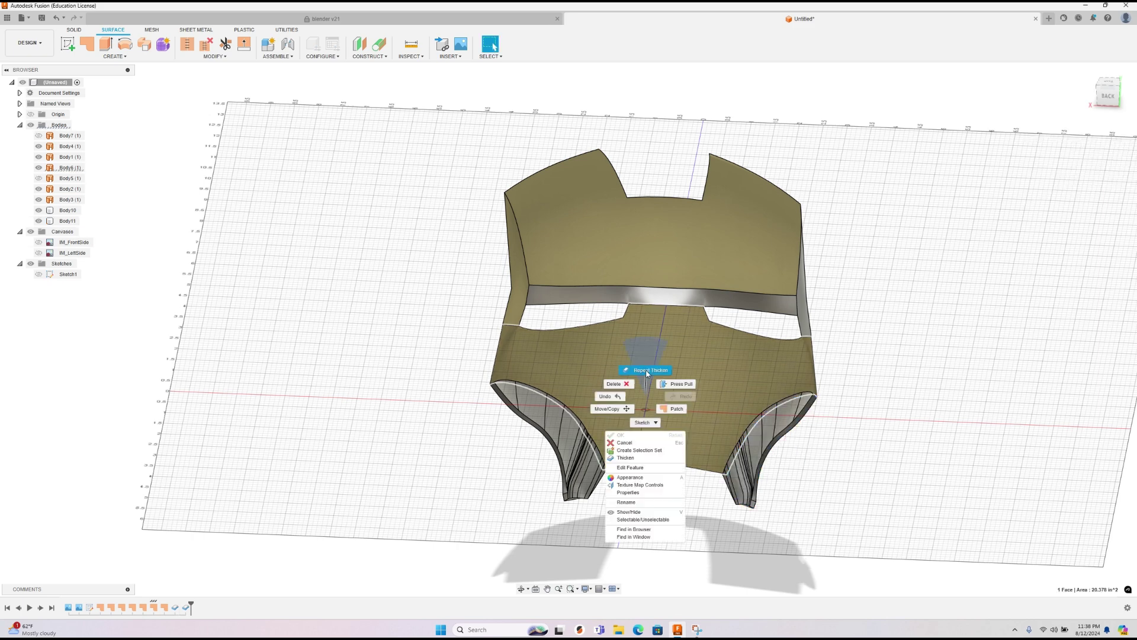
click(647, 378)
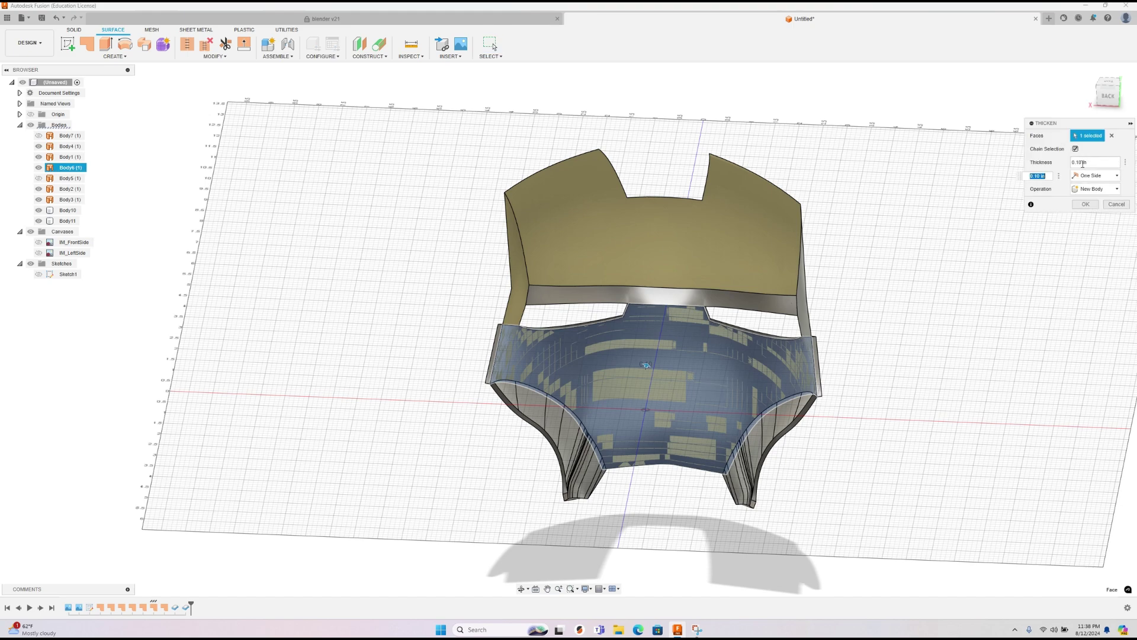
shift+middle_drag(598, 369, 827, 307)
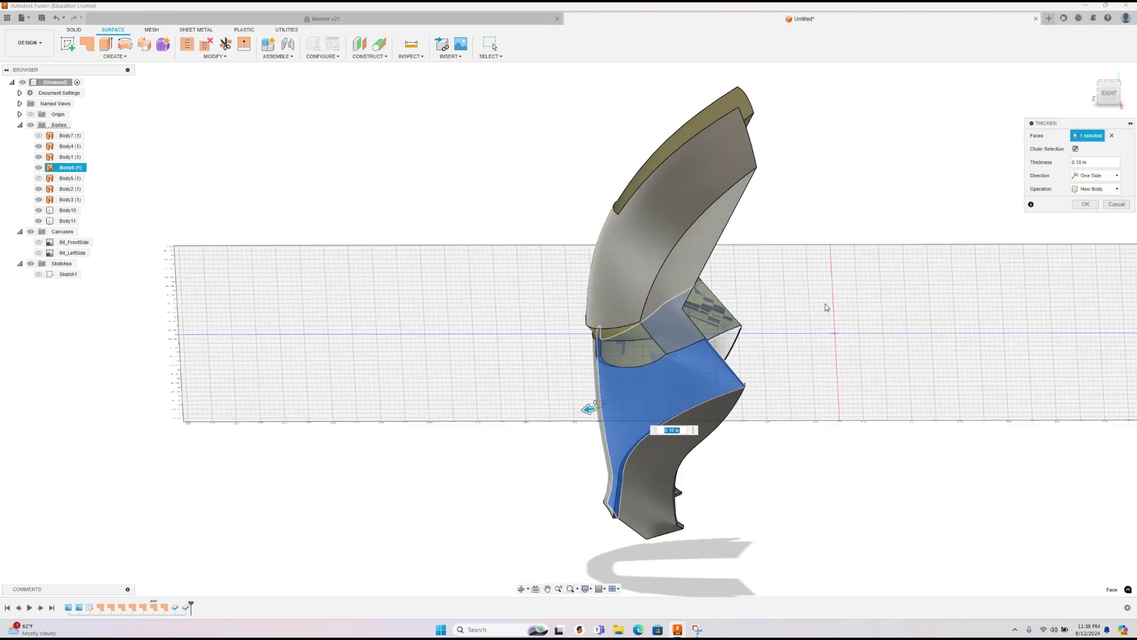
click(1072, 163)
text(-z)
shift+middle_drag(795, 437, 755, 442)
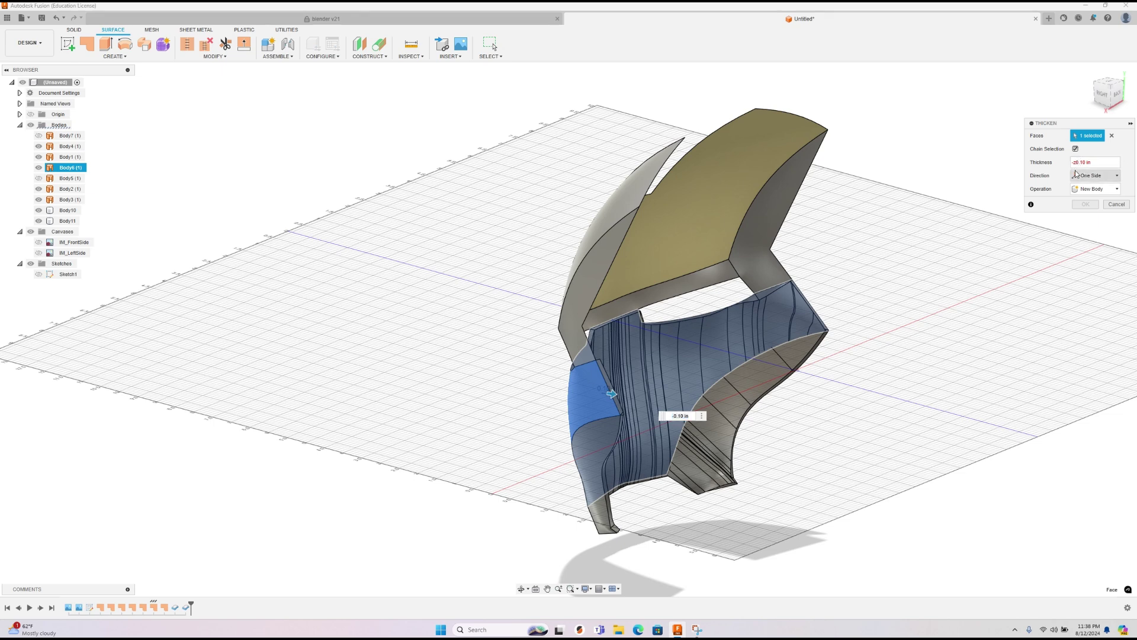
key(BackSpace)
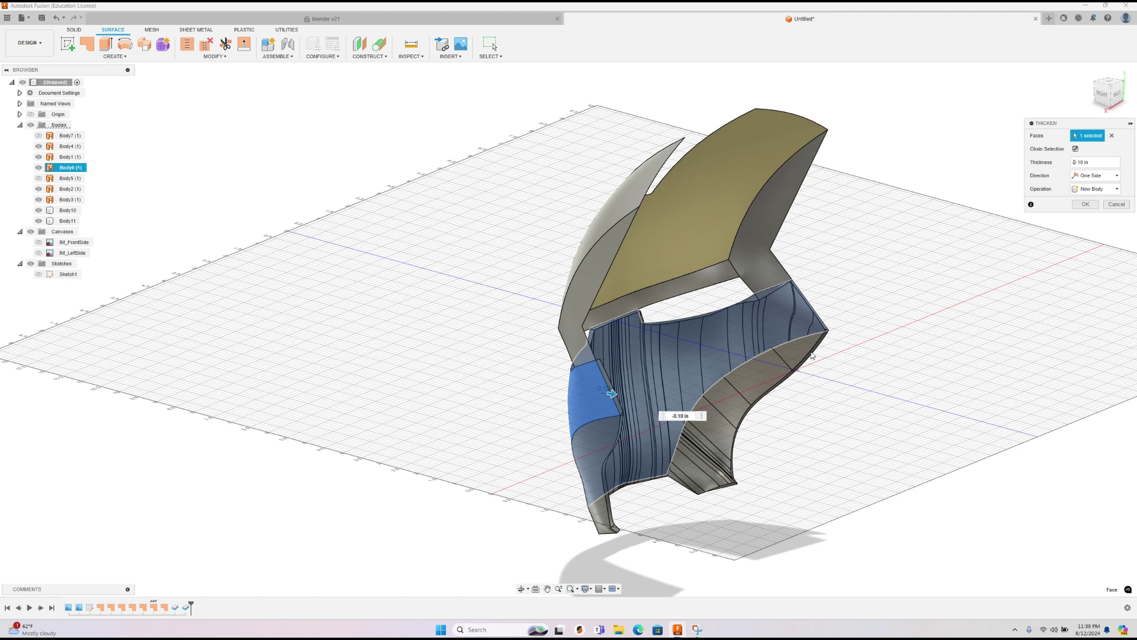
key(Return)
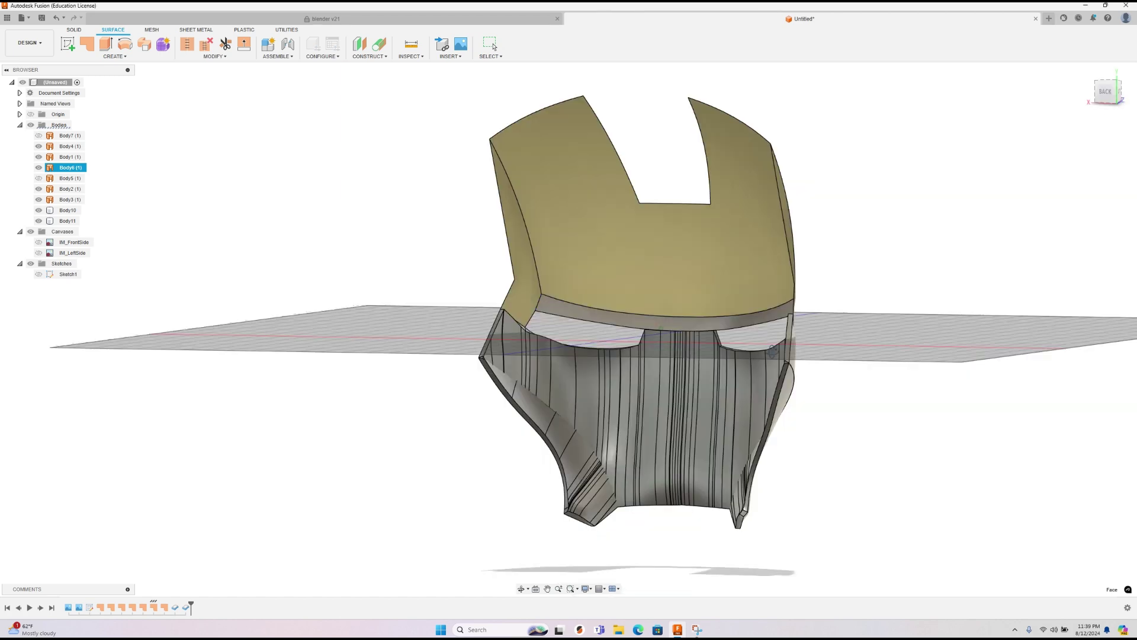
Step: Thicken the narrow brow surface above the eyes (Body4) to one side by 0.10 in as a new body
mouse_move(841, 352)
shift+middle_down()
mouse_move(762, 350)
mouse_move(841, 343)
shift+middle_up()
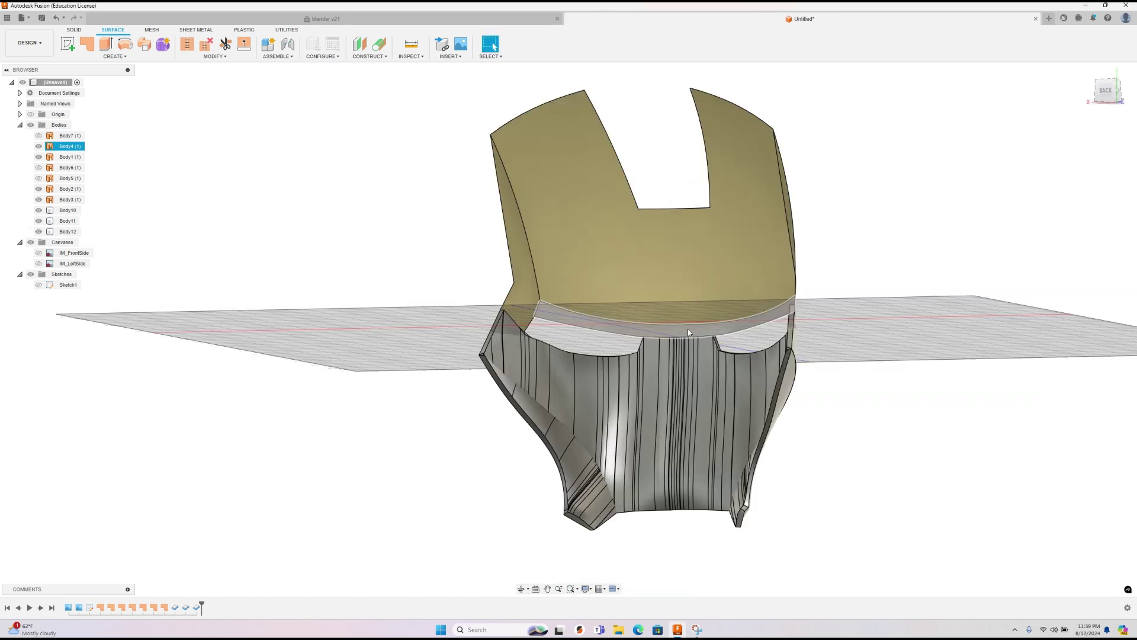
right_click(681, 331)
click(685, 311)
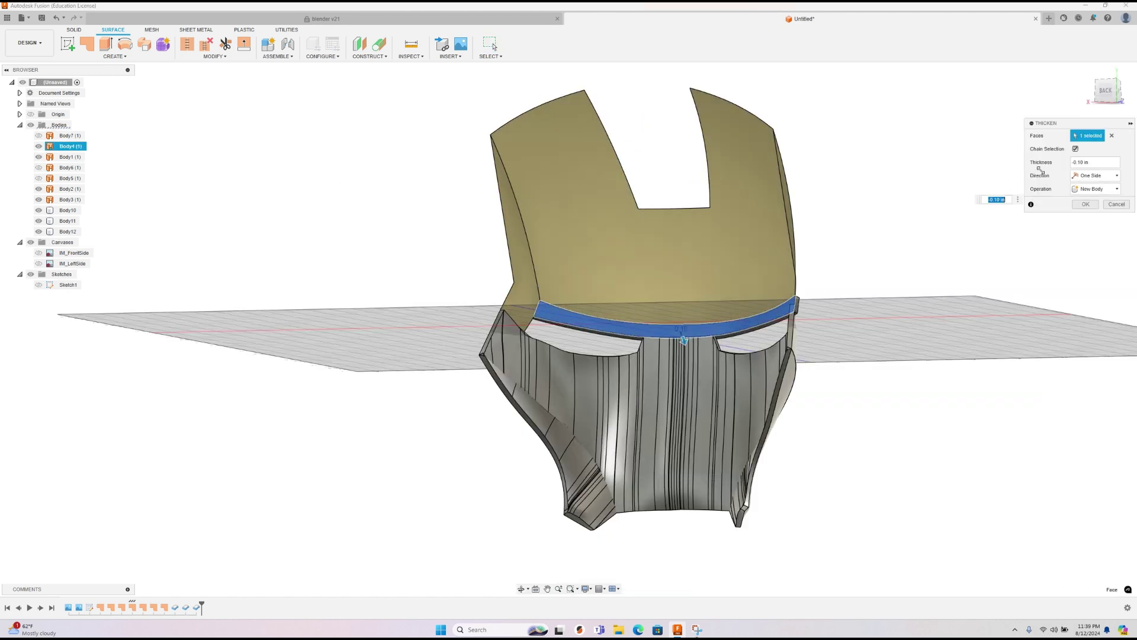
click(1074, 162)
shift+middle_drag(870, 368, 811, 333)
drag(743, 337, 743, 338)
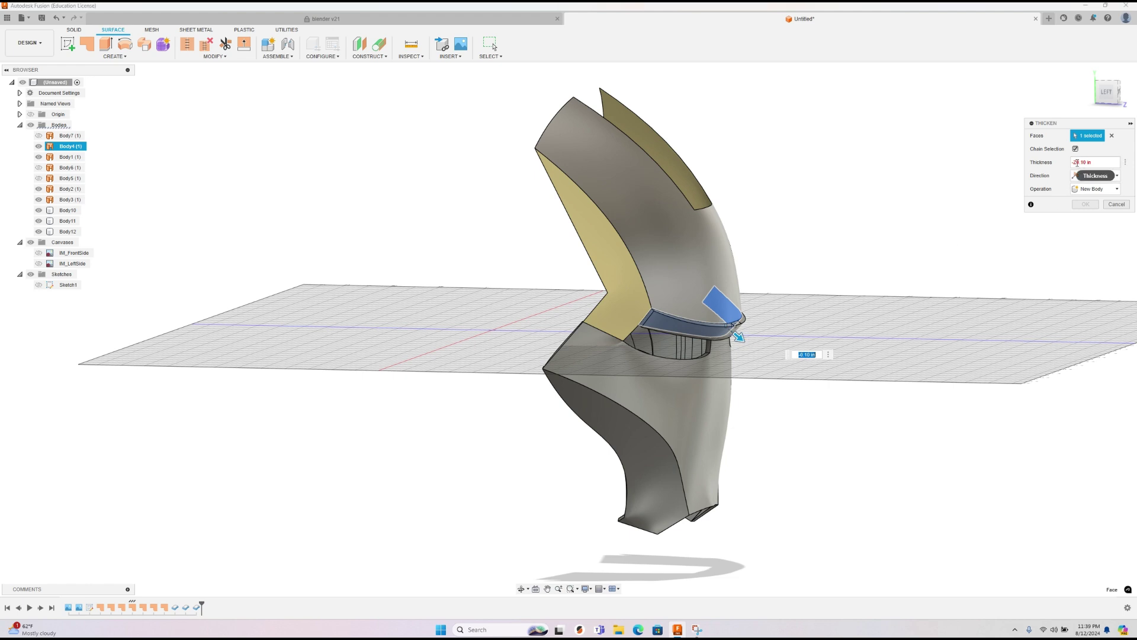
key(BackSpace)
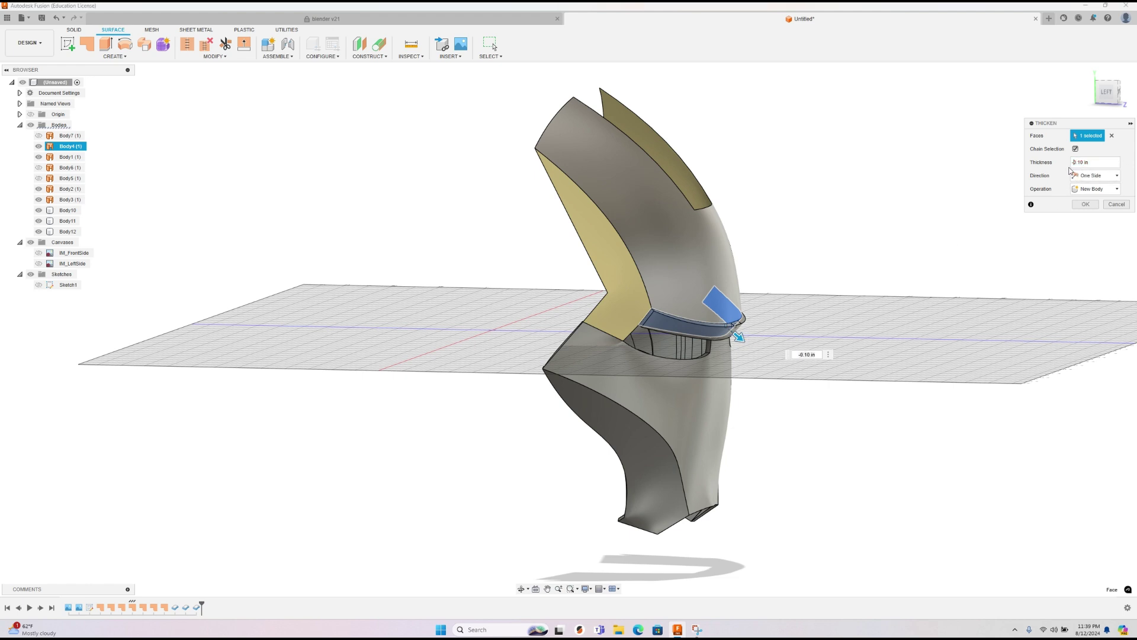
click(1077, 175)
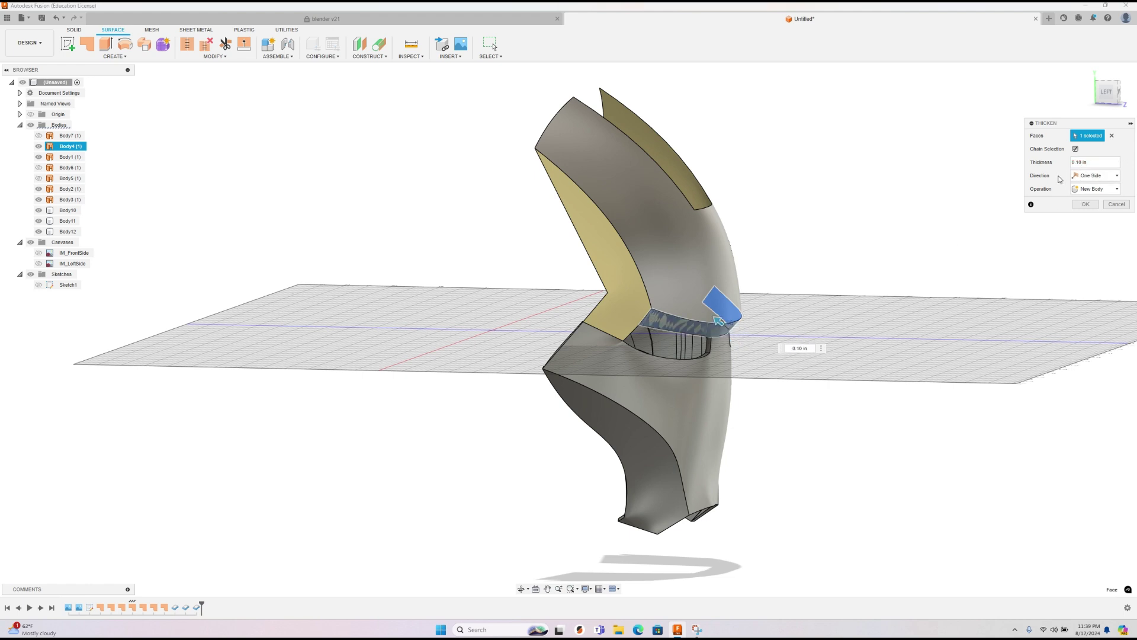
click(1083, 205)
Step: Thicken the large forehead surface (Body1) toward the inside of the mask by -0.10 in as a new body
shift+middle_drag(809, 363, 709, 279)
right_click(705, 273)
click(701, 246)
click(1073, 162)
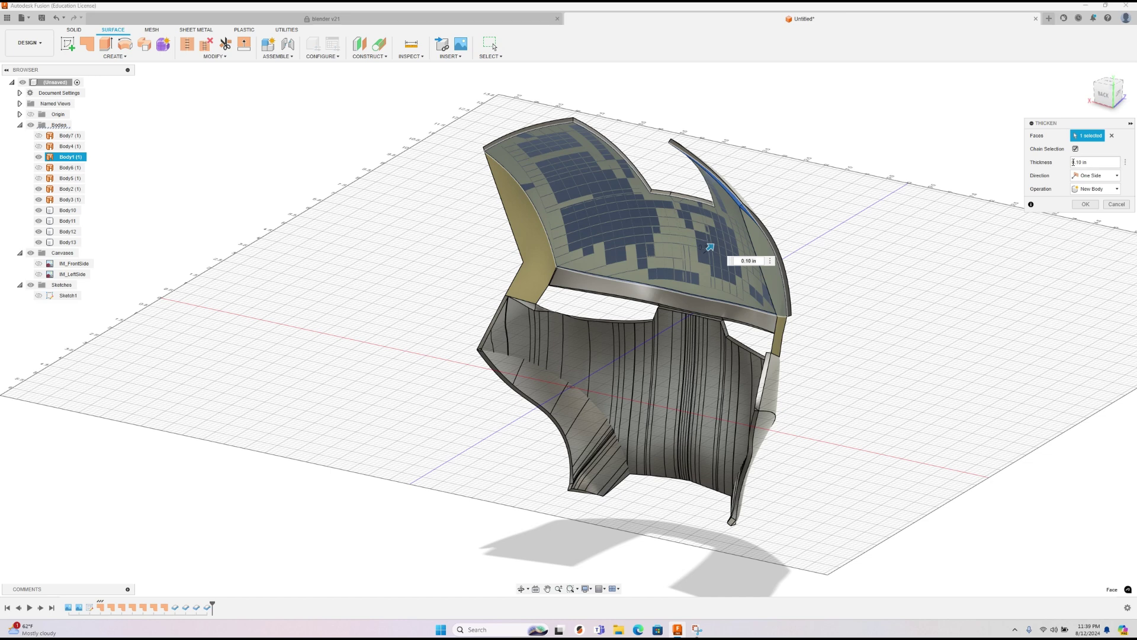
click(1085, 204)
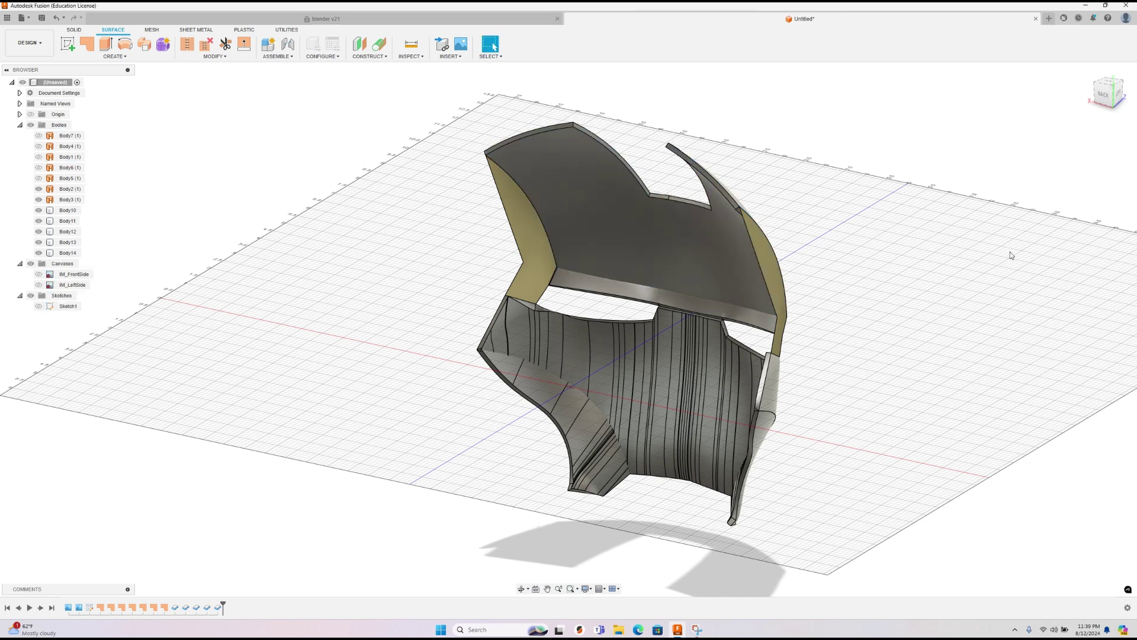
Step: Thicken the side surface next to the forehead (Body2) to one side by -0.10 in as a new body
click(552, 276)
right_click(542, 269)
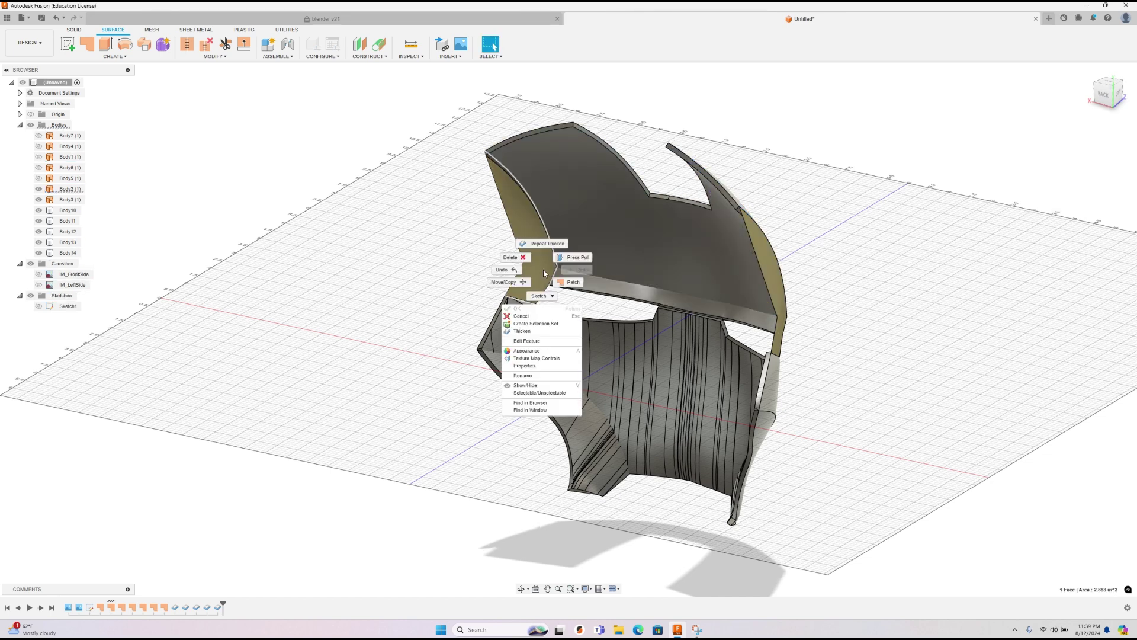
click(543, 248)
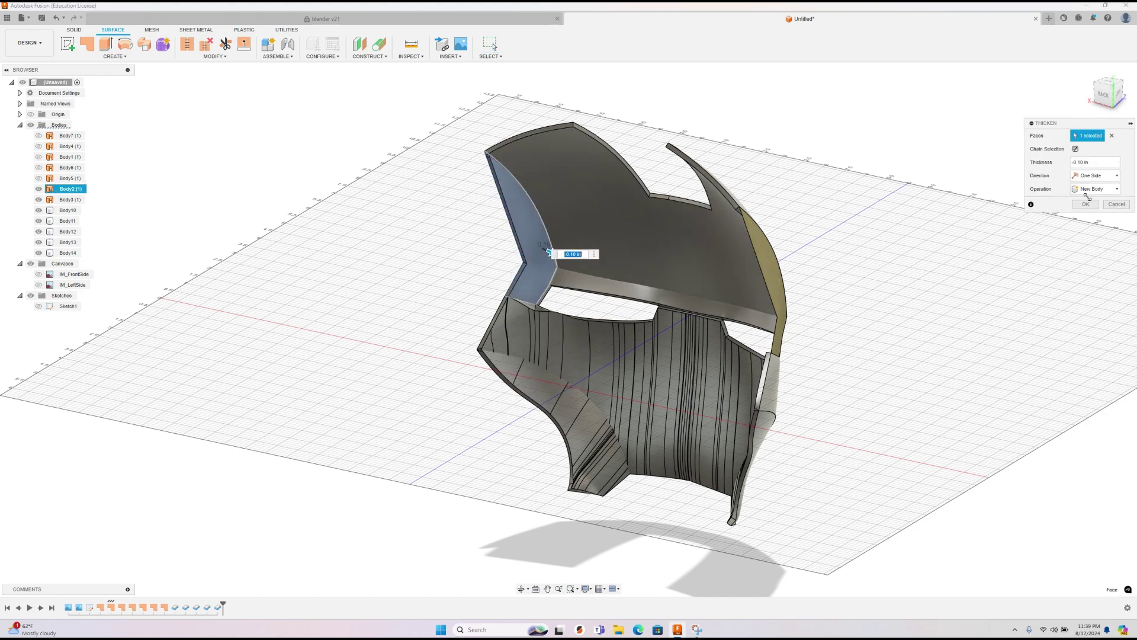
click(1086, 205)
Step: Thicken the matching side surface on the opposite side of the forehead (Body3) to one side by 0.10 in as a new body
shift+middle_drag(860, 320, 793, 278)
right_click(794, 278)
click(781, 251)
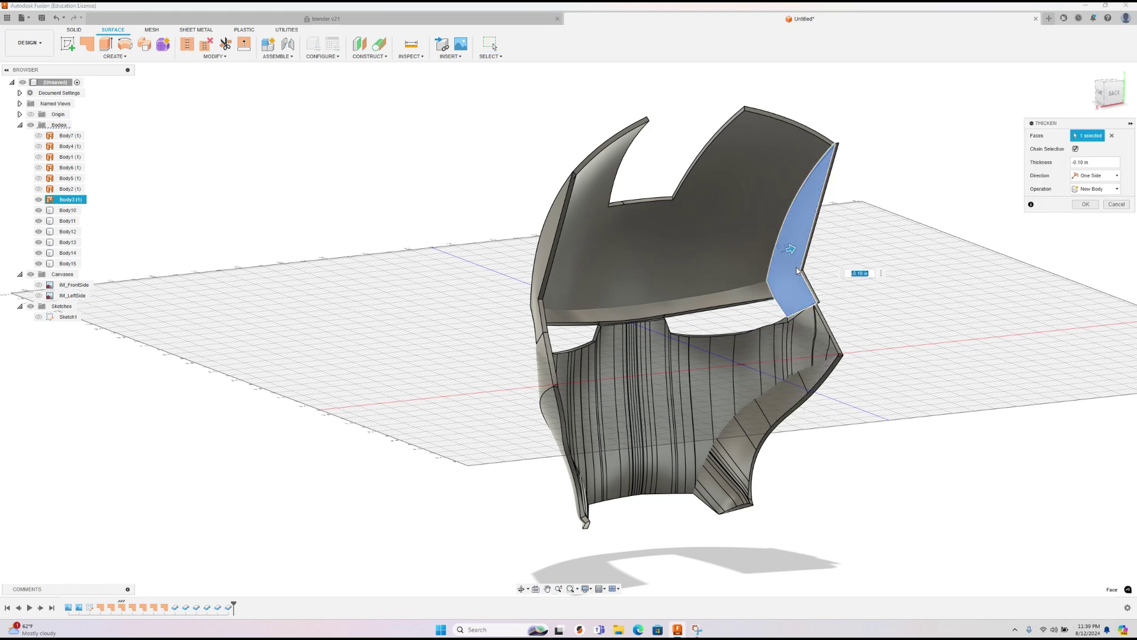
click(1072, 162)
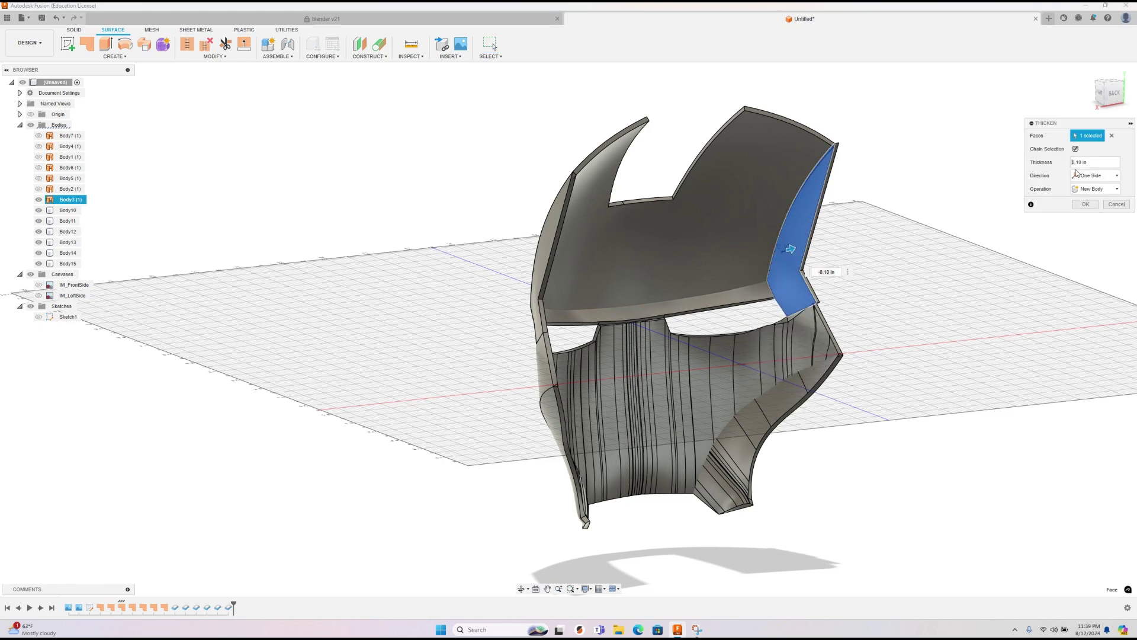
click(1086, 203)
Step: Inspect the thickened mask from several angles and return to the home view
shift+middle_drag(707, 322, 744, 329)
scroll(746, 330, up, 3)
scroll(811, 357, down, 6)
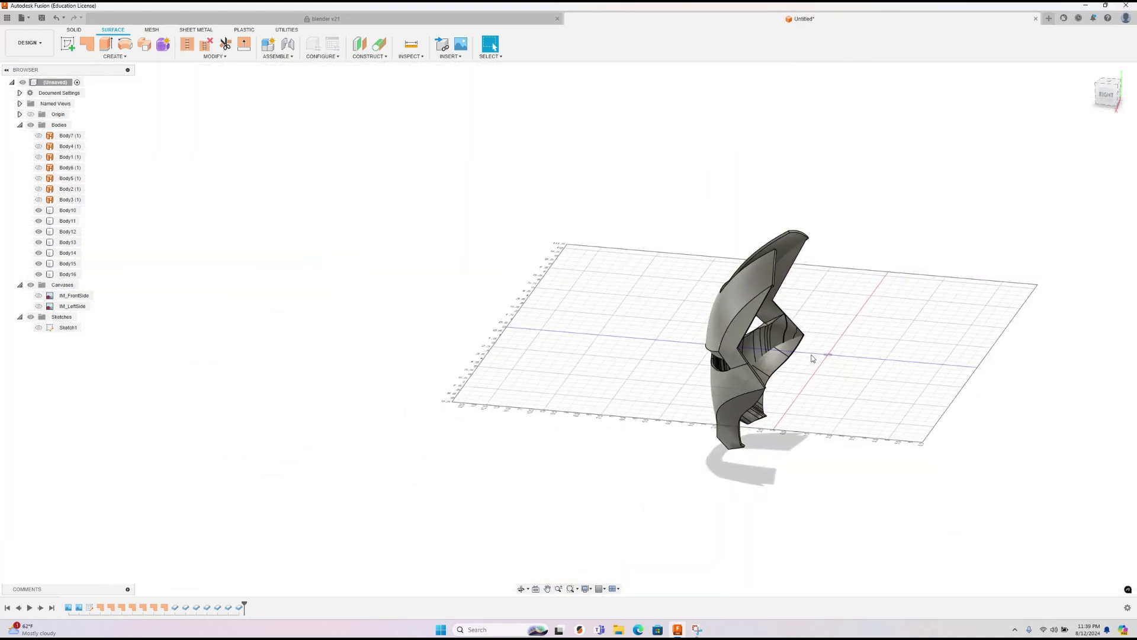
shift+middle_drag(550, 445, 678, 421)
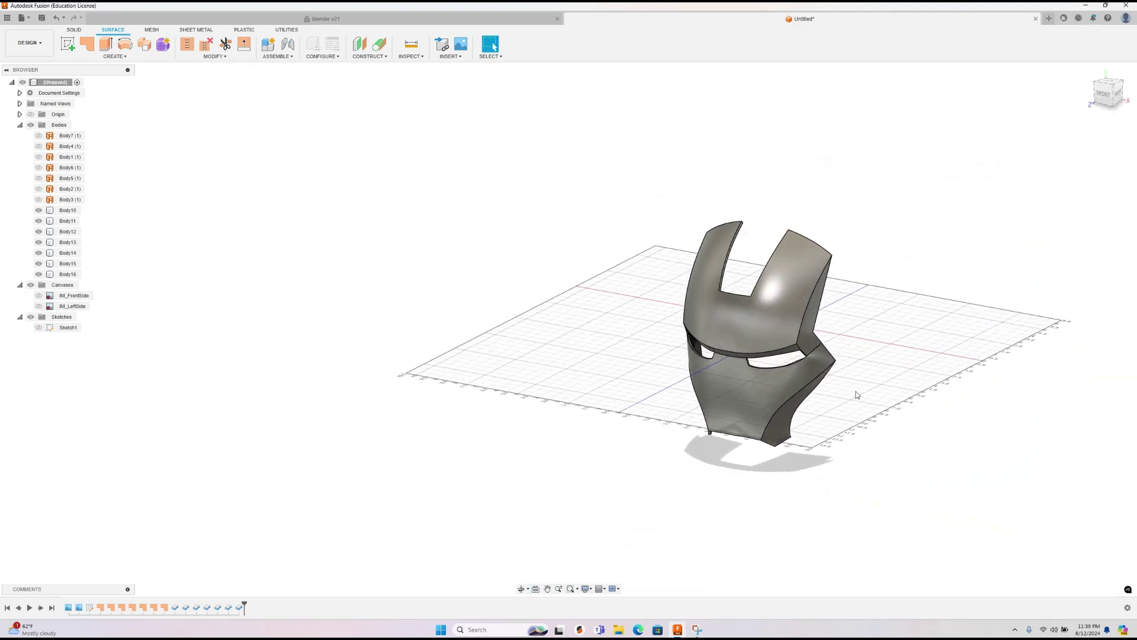
scroll(812, 408, down, 3)
scroll(814, 408, up, 2)
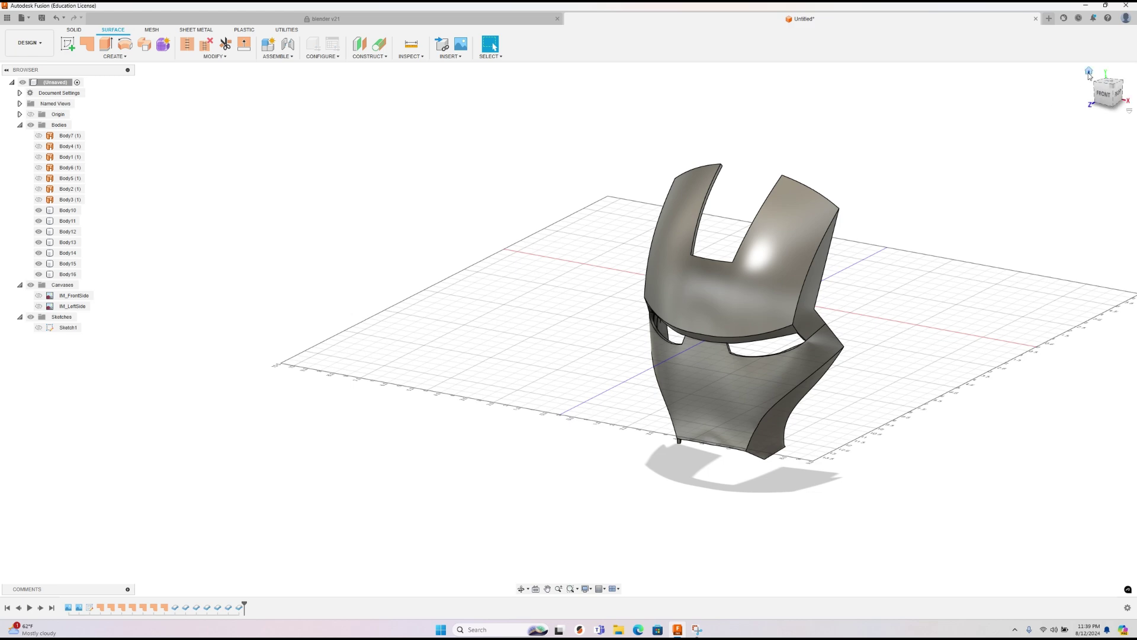
click(1089, 70)
Step: Look at the finished helmet in the blender v21 design, return to the mask, and check which part Body10 is by toggling its visibility
click(278, 18)
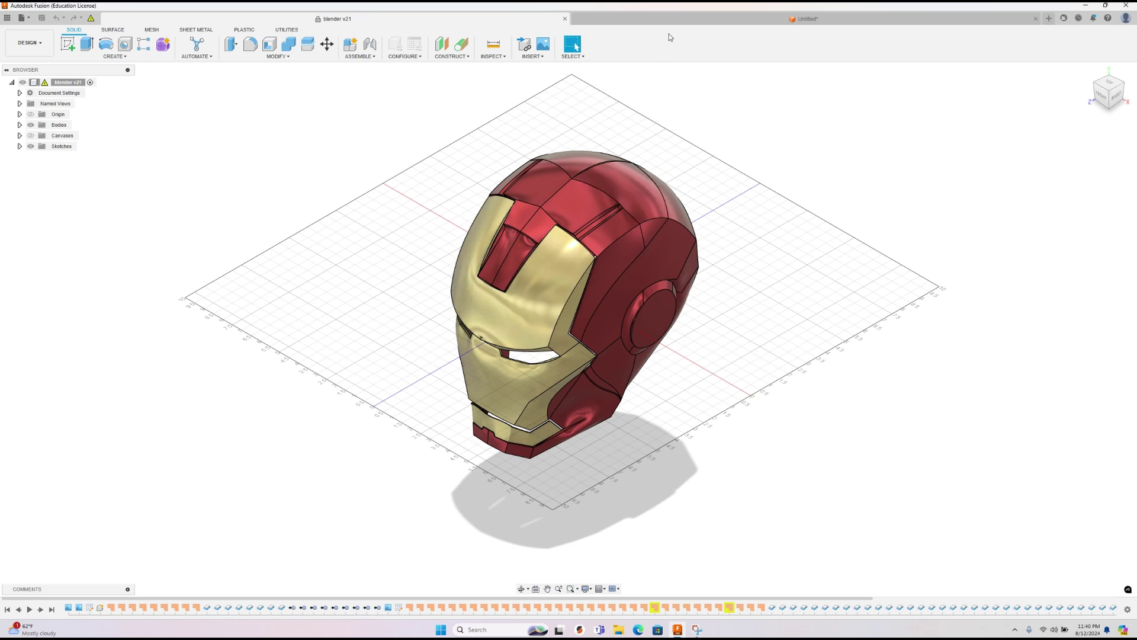
click(676, 20)
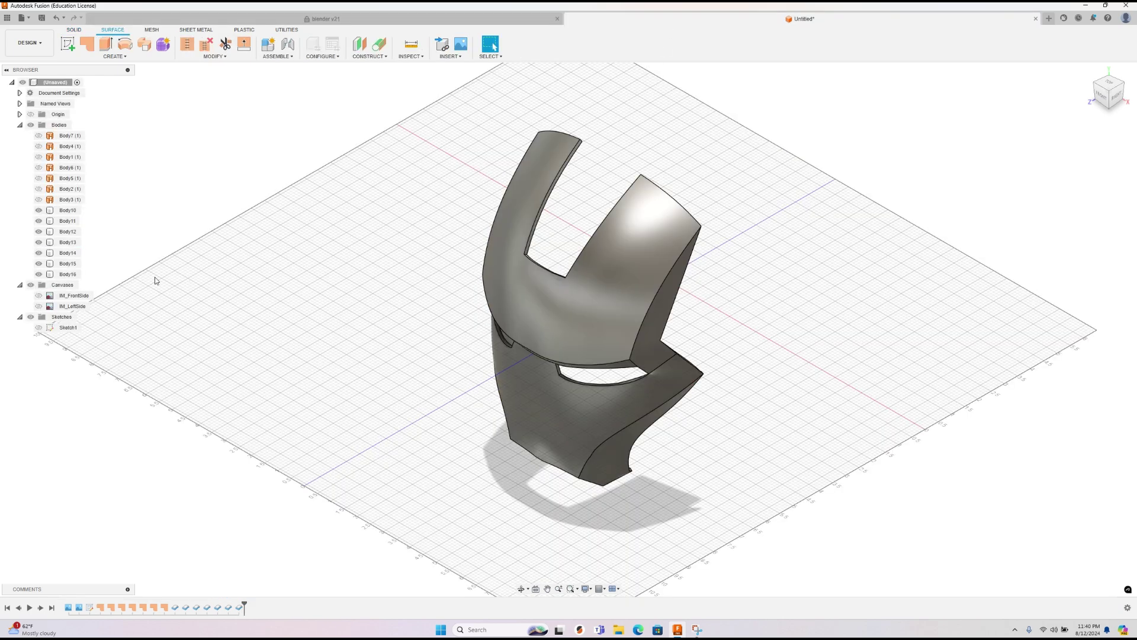
click(37, 209)
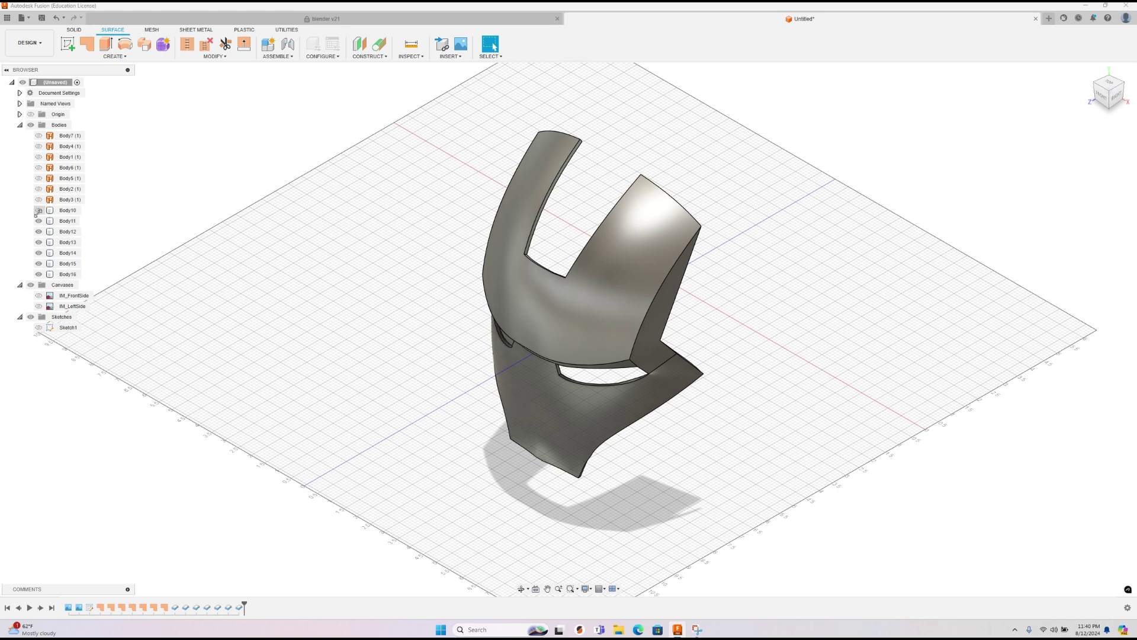
click(38, 210)
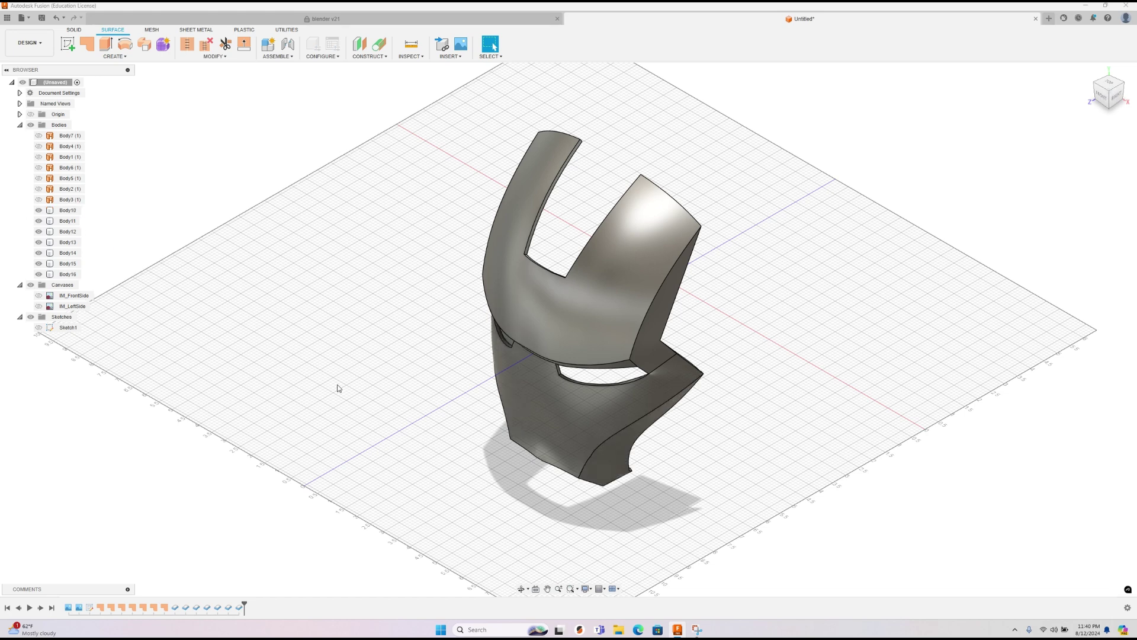
Step: Start the Appearance command for bodies and expand the Gold category among the metals in the Fusion appearance library
key(a)
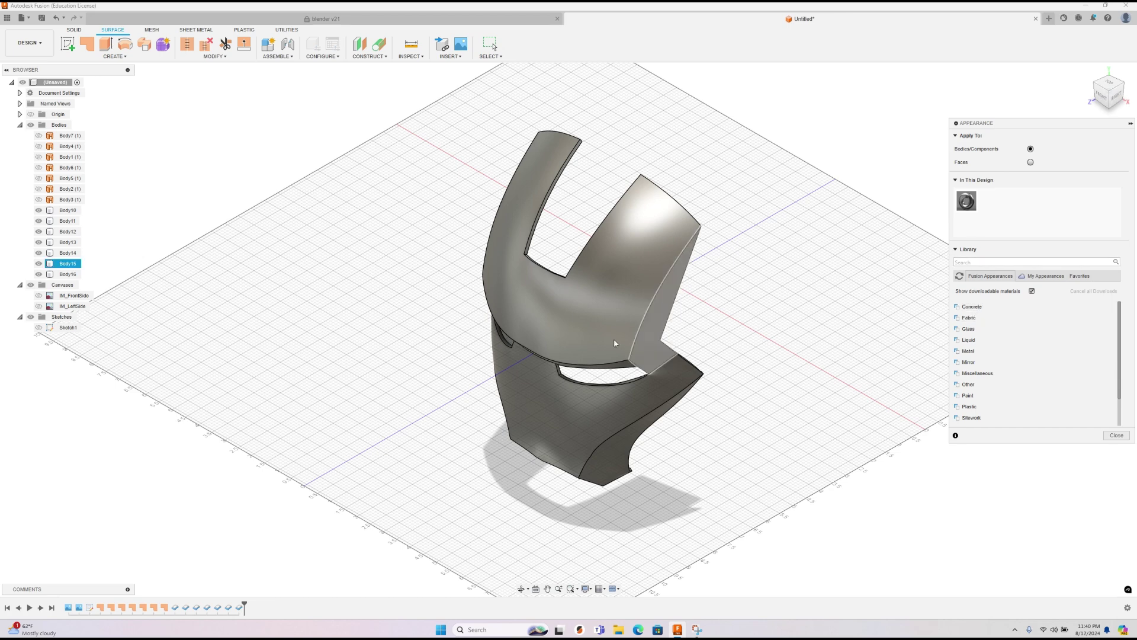
click(1042, 276)
click(1009, 277)
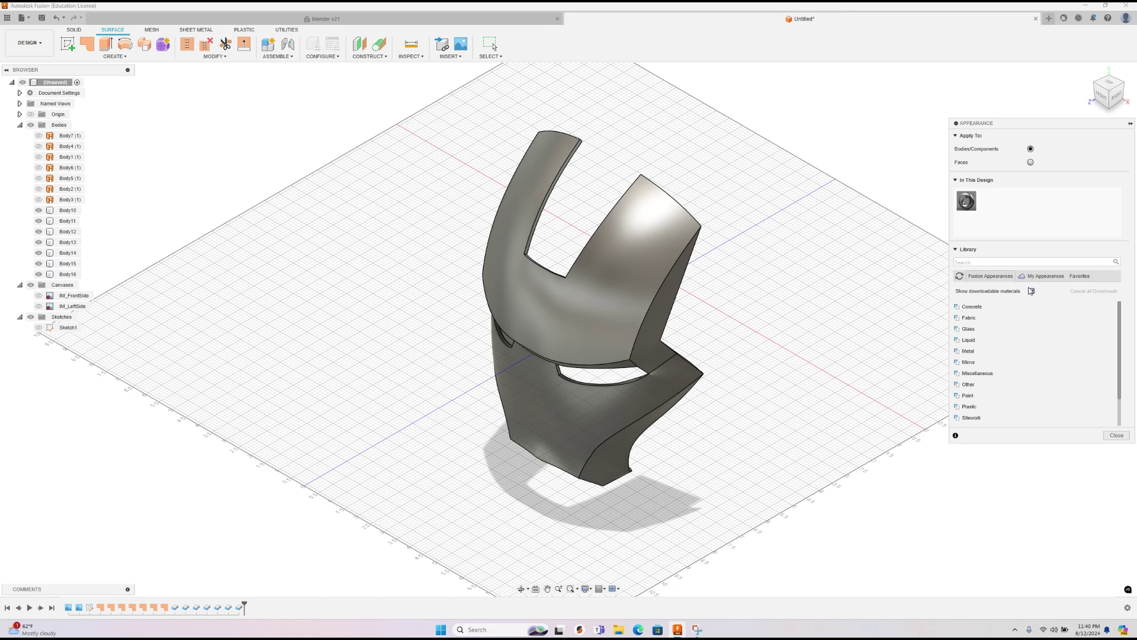
click(979, 320)
scroll(981, 334, down, 1)
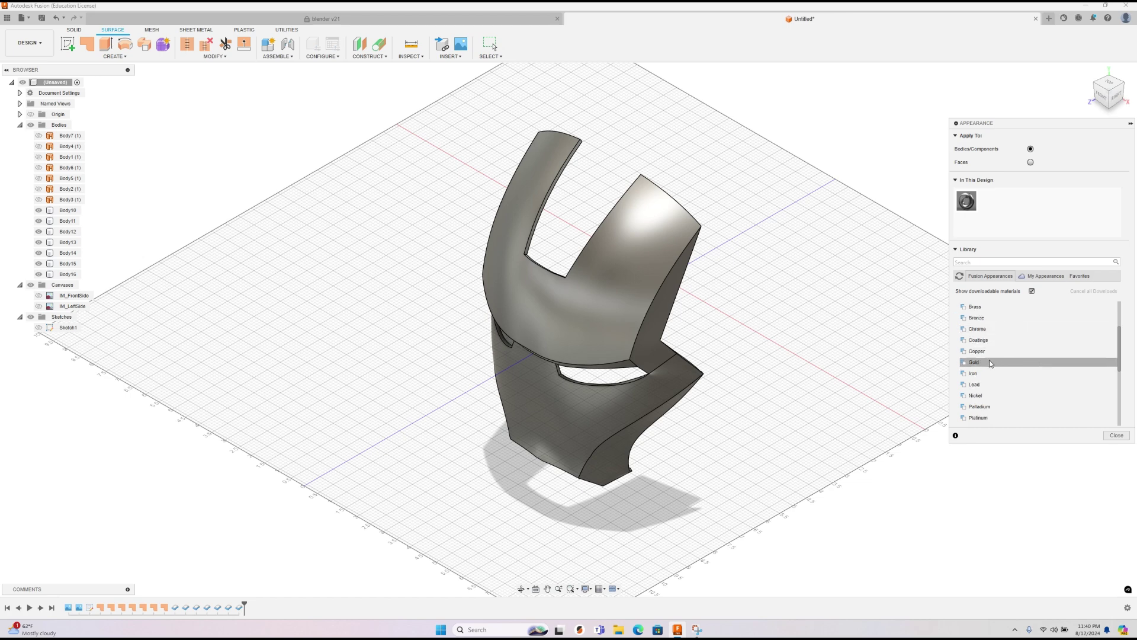
scroll(978, 366, down, 4)
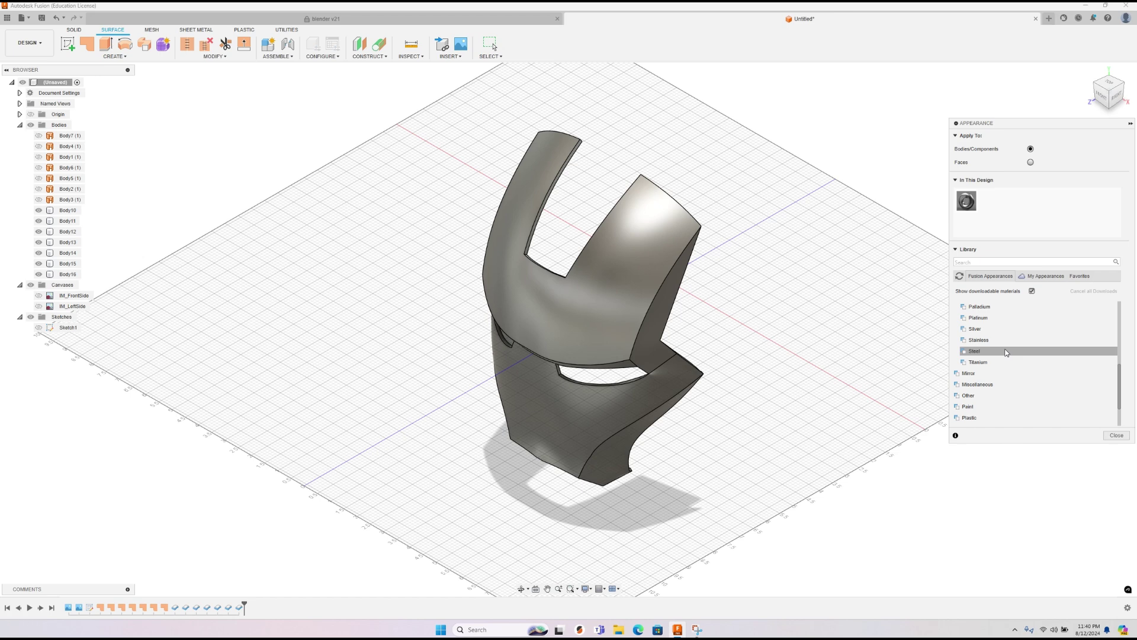
scroll(982, 340, up, 3)
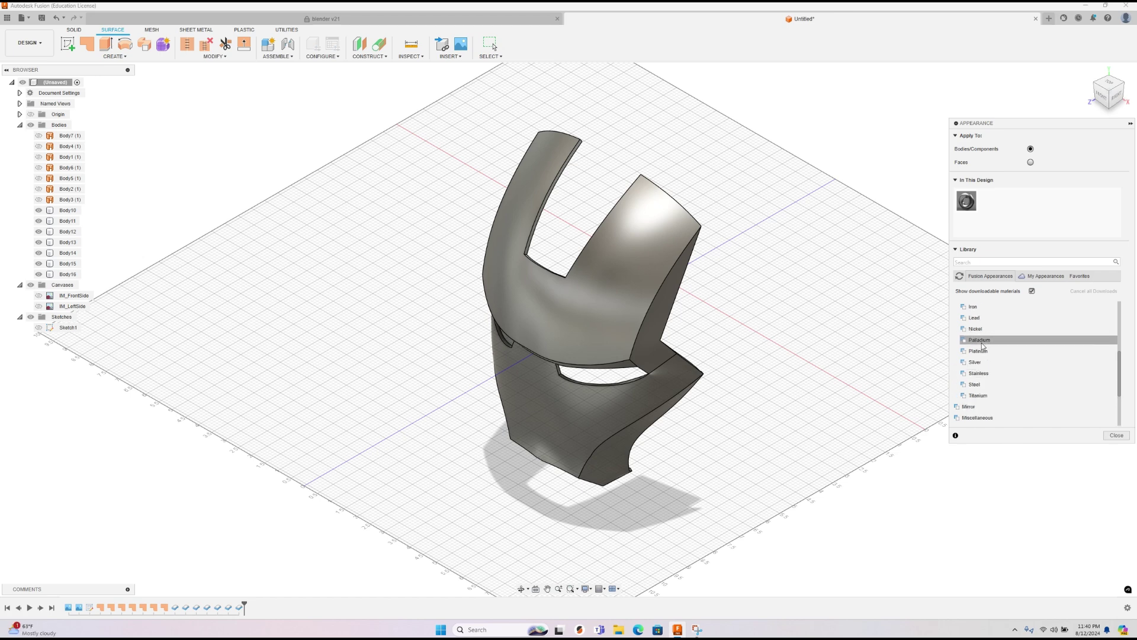
drag(982, 331, 689, 342)
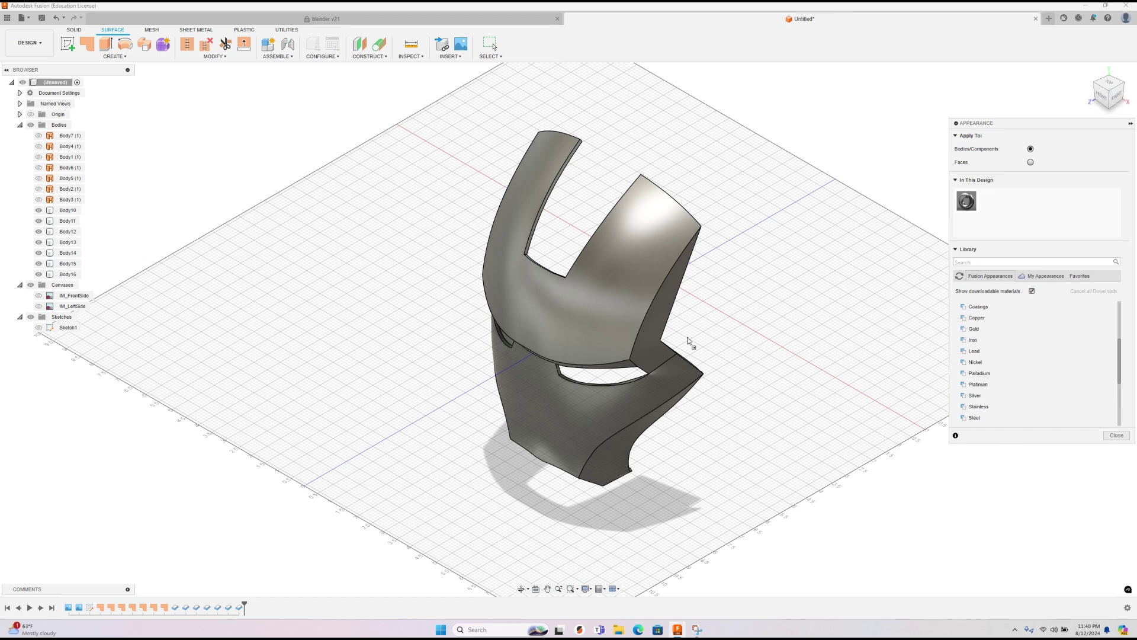
drag(572, 313, 780, 304)
drag(977, 332, 554, 296)
click(971, 331)
Step: Apply the Gold - Polished appearance to all the solid mask bodies and finish the Appearance command
drag(1024, 346, 583, 306)
drag(1007, 346, 618, 365)
shift+middle_drag(625, 352, 725, 341)
drag(996, 345, 561, 441)
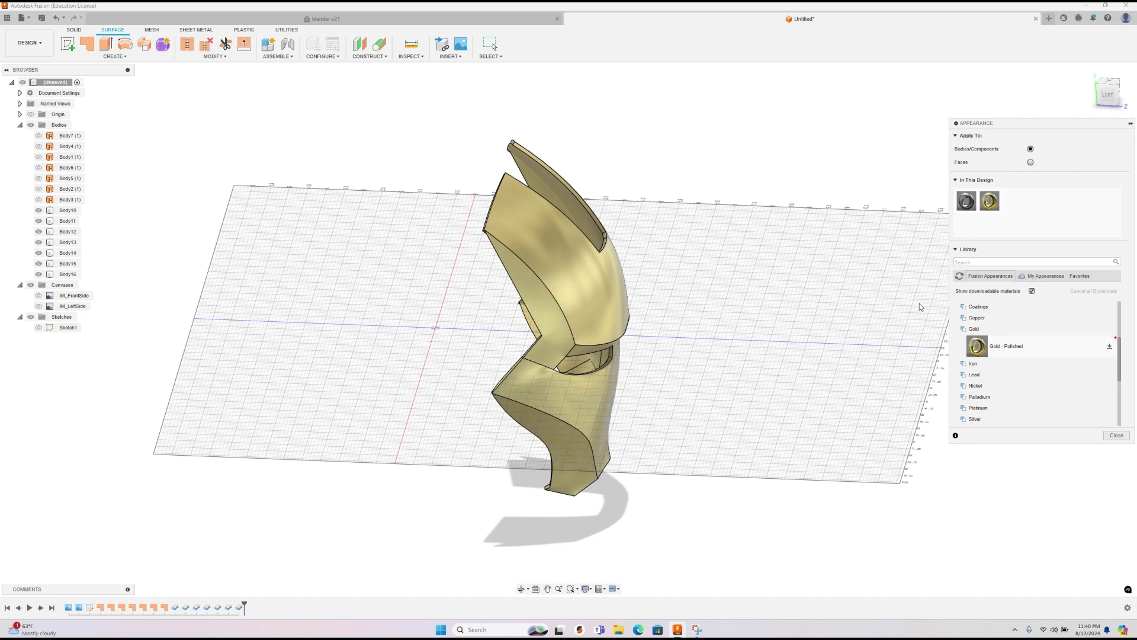
key(F6)
click(1088, 84)
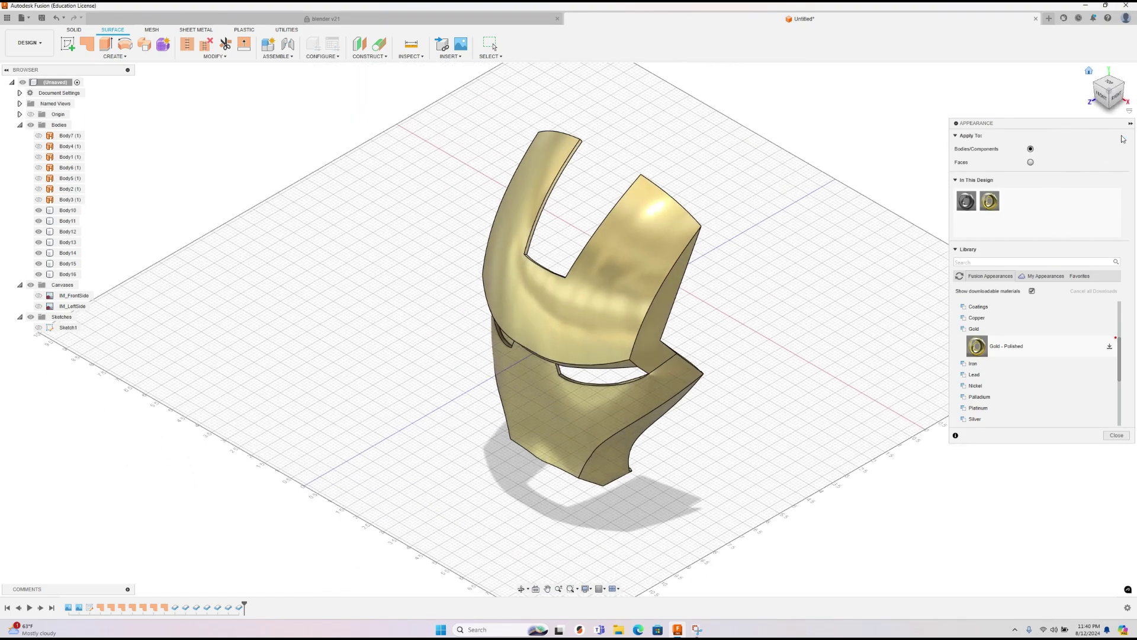
click(1117, 434)
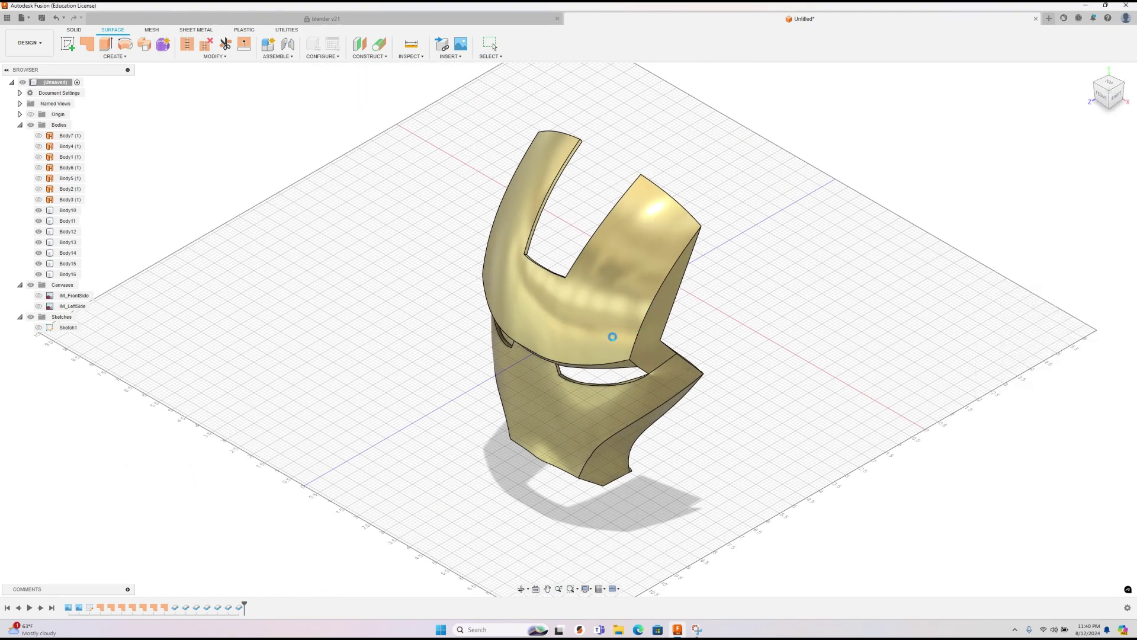
Step: Examine the gold mask from the front, the sides and the home view
click(489, 300)
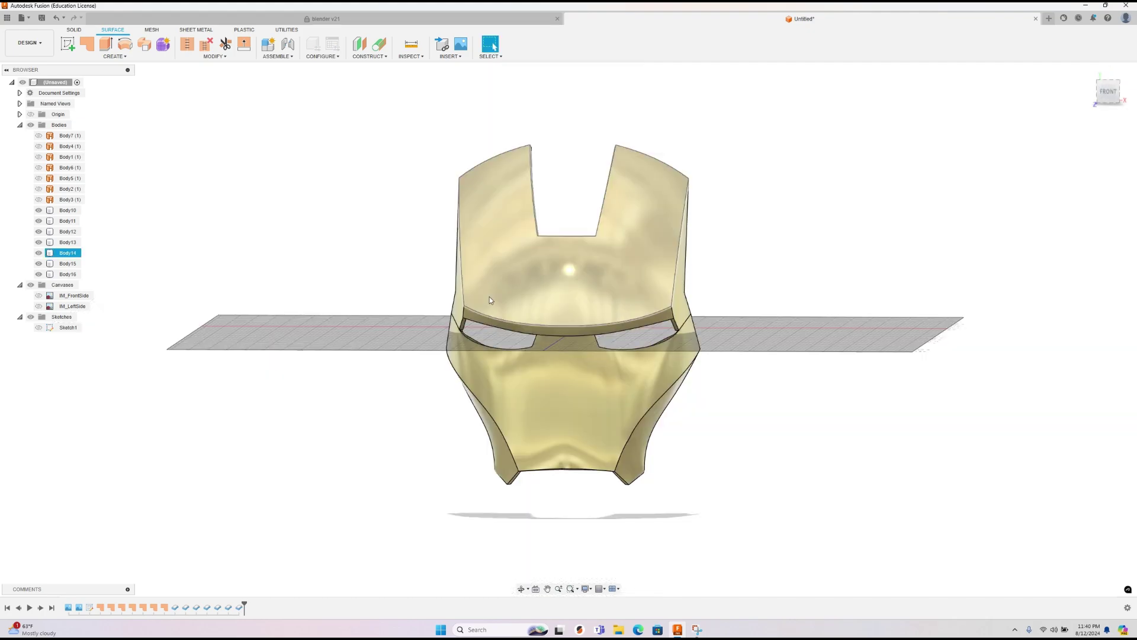
shift+middle_drag(489, 296, 638, 374)
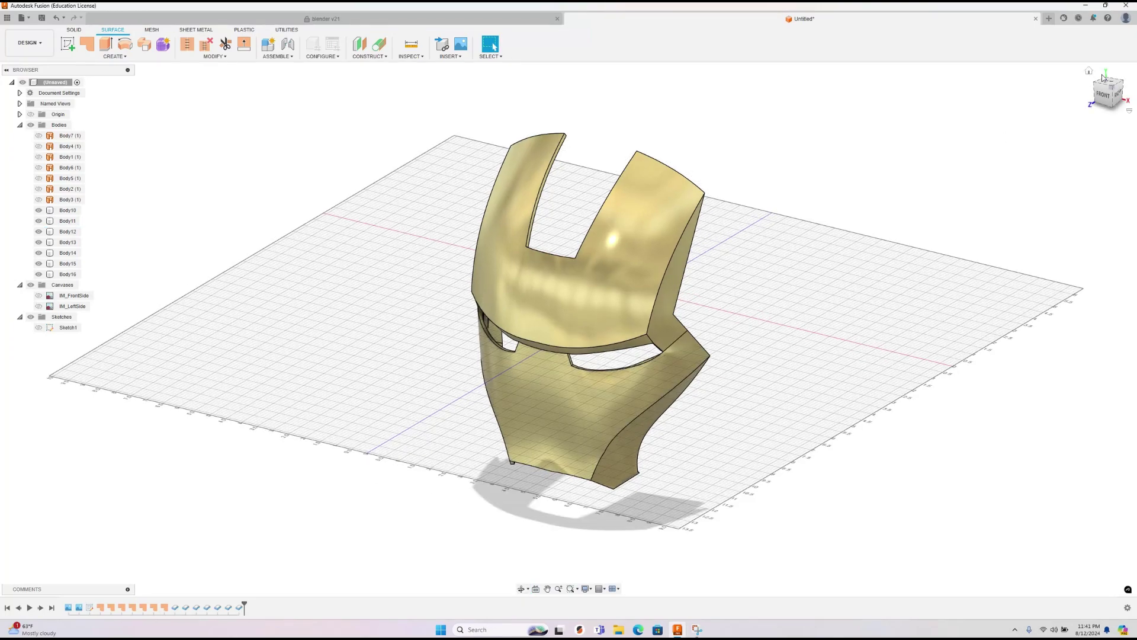
click(1089, 72)
shift+middle_drag(736, 335, 926, 188)
click(1090, 71)
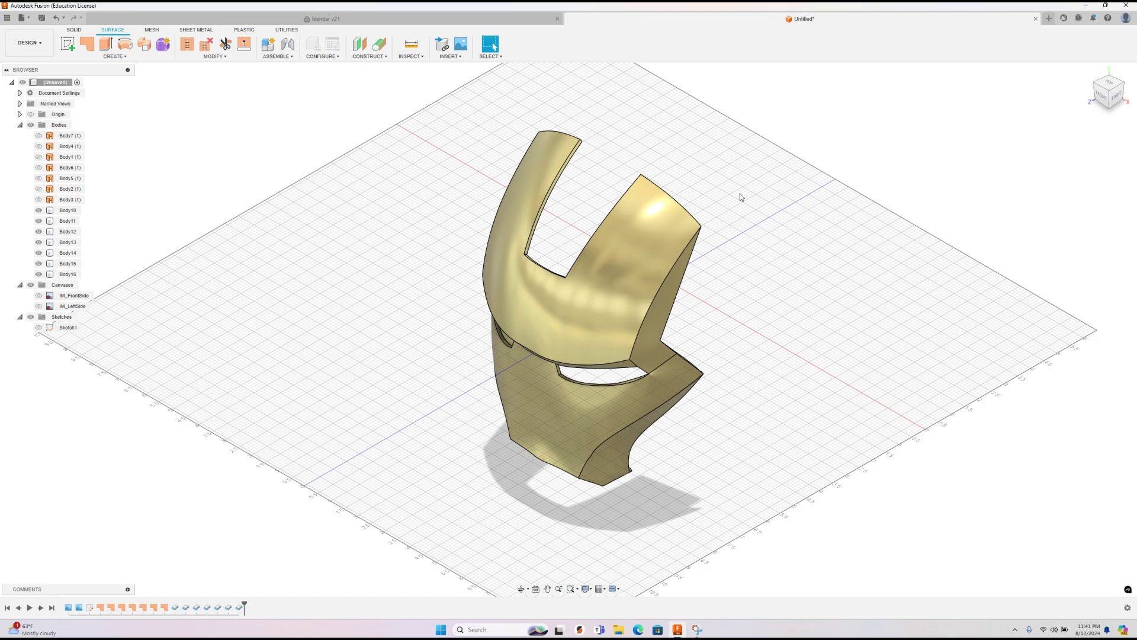
shift+middle_drag(773, 320, 575, 267)
click(1089, 71)
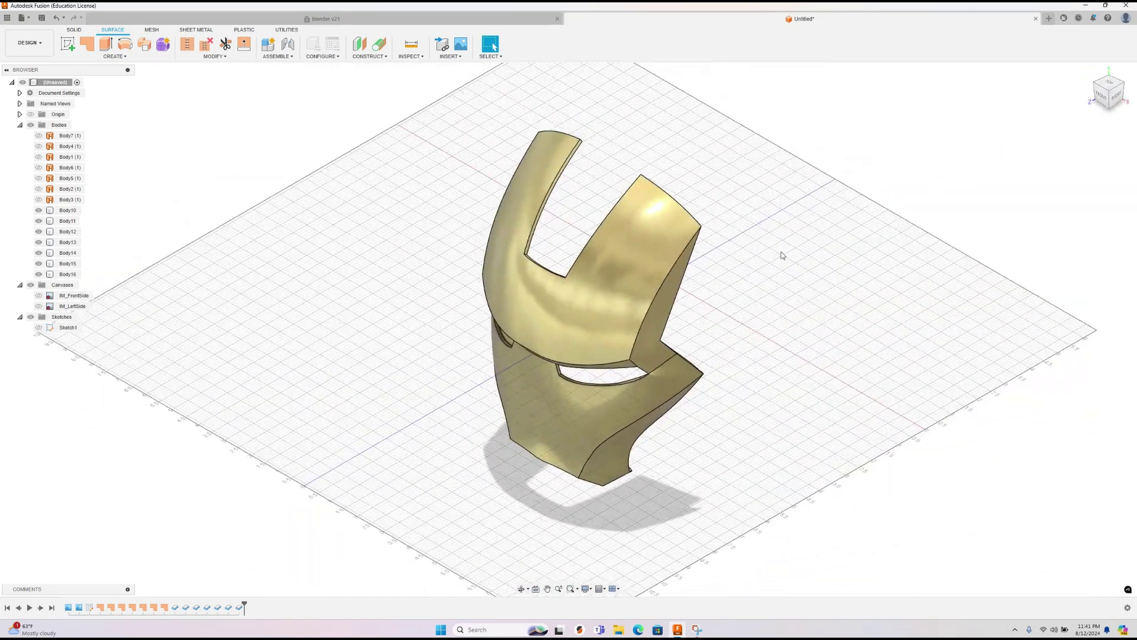